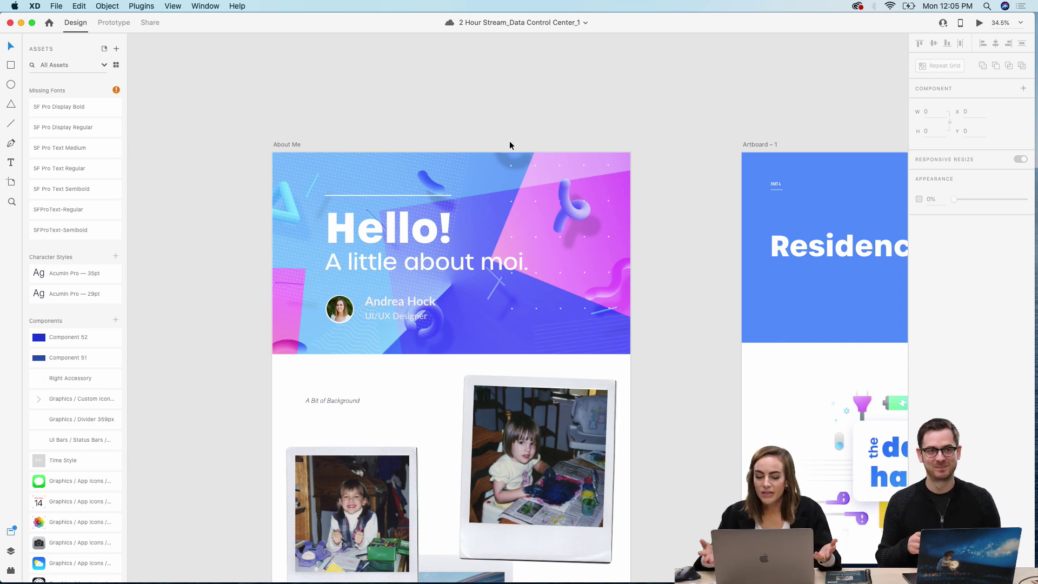
Step: Open a desktop preview of the About Me artboard and widen the preview window
{"action": "left_click", "coordinate": [281, 145]}
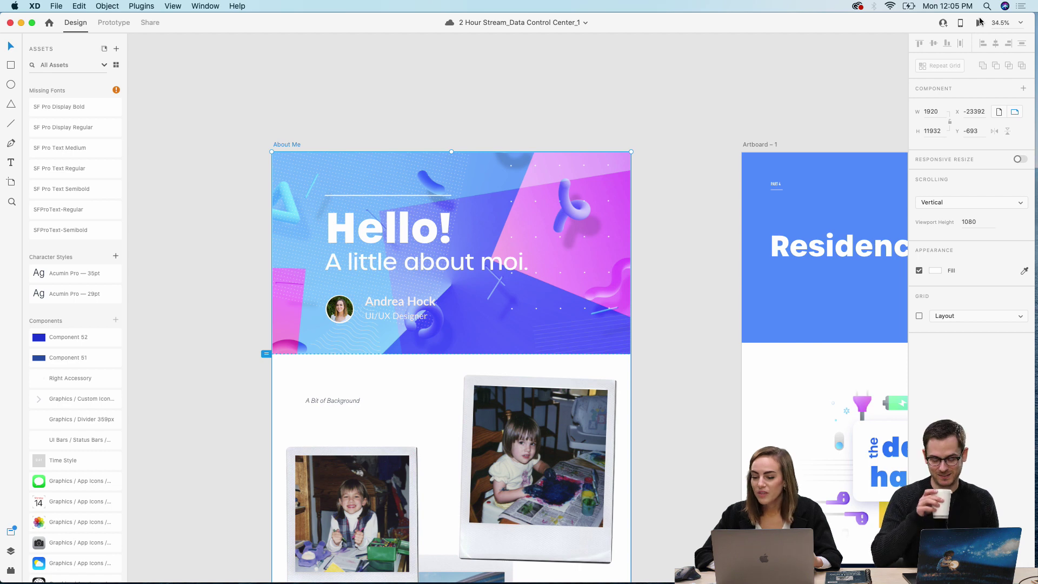
{"action": "left_click", "coordinate": [980, 22]}
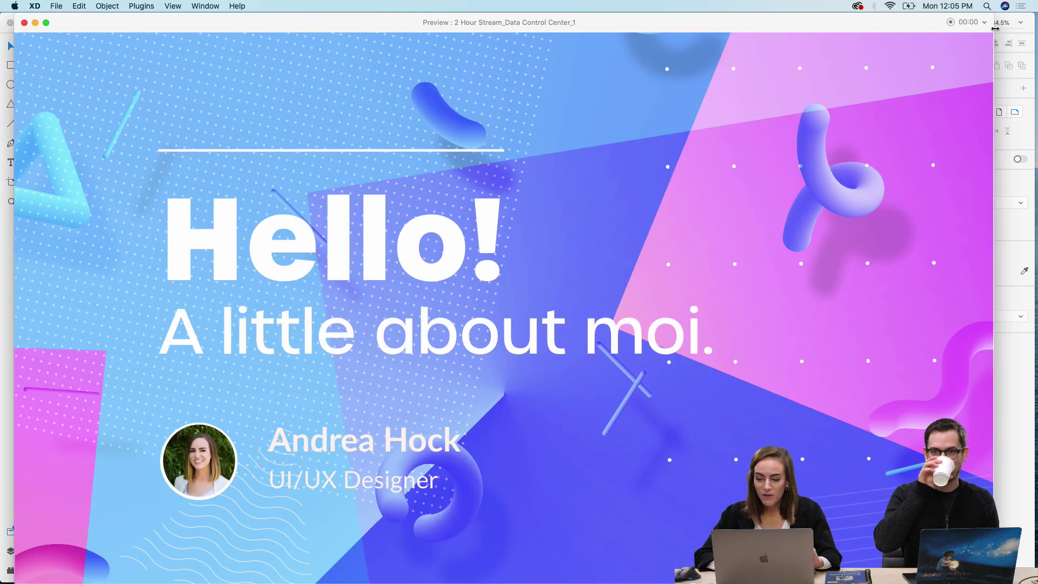
{"action": "left_click_drag", "start_coordinate": [994, 28], "coordinate": [1035, 28]}
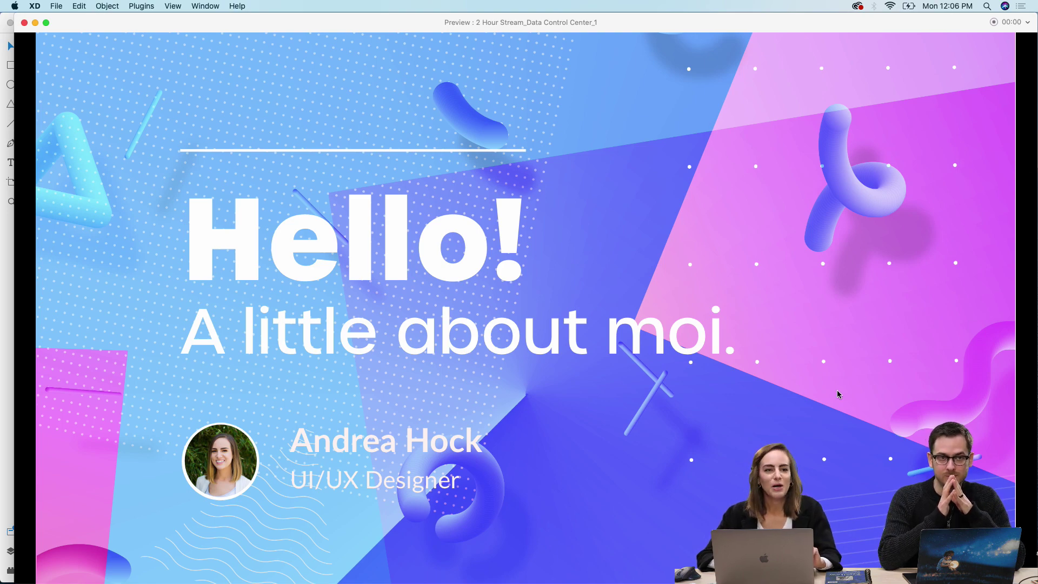
Step: Look through the Hello! title banner and the childhood photos under A Bit of Background in the preview
{"action": "scroll", "coordinate": [838, 394], "scroll_direction": "down", "scroll_amount": 4}
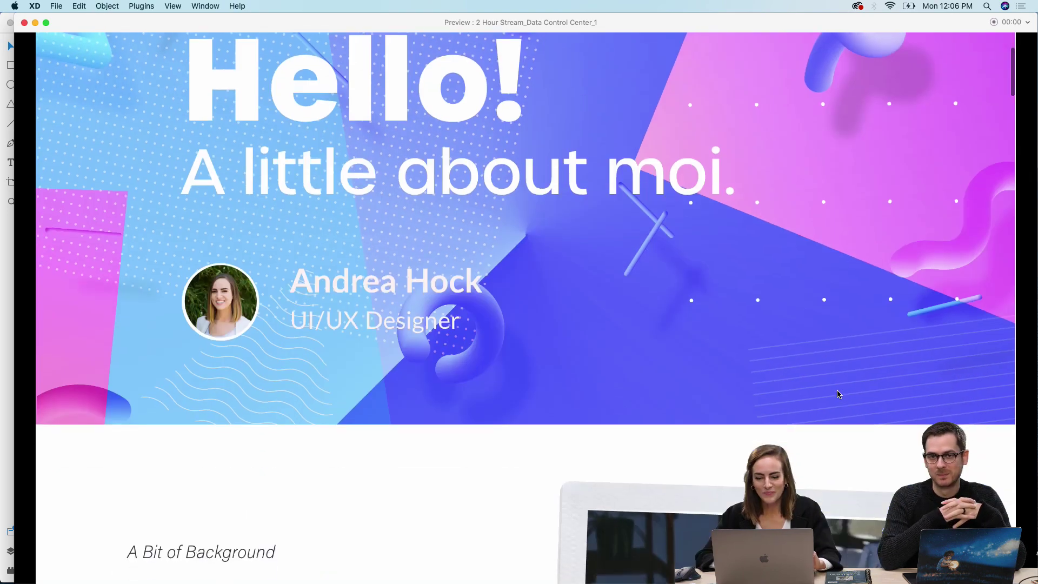
{"action": "scroll", "coordinate": [838, 394], "scroll_direction": "up", "scroll_amount": 2}
{"action": "scroll", "coordinate": [589, 498], "scroll_direction": "up", "scroll_amount": 2}
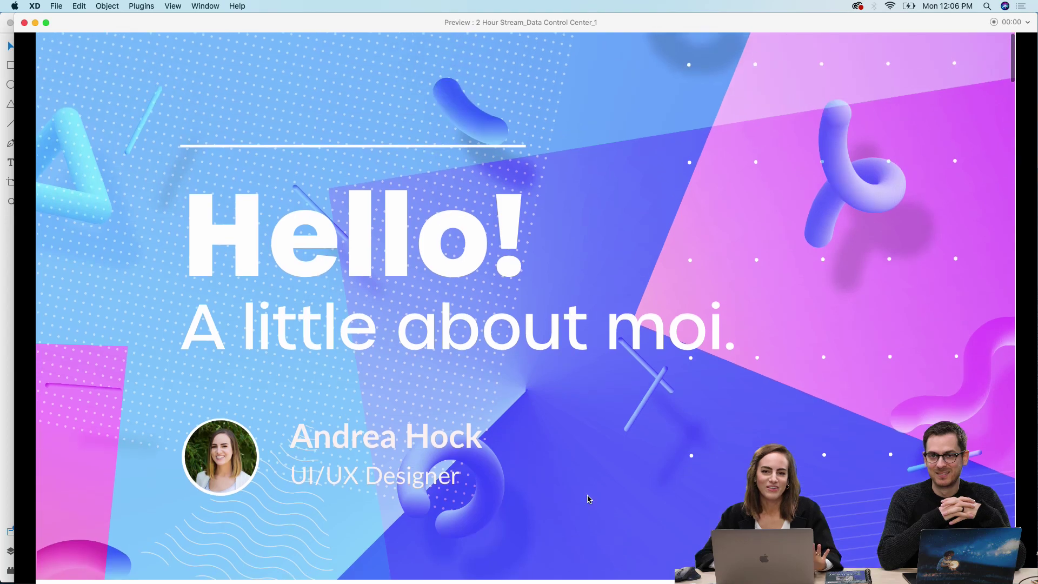
{"action": "scroll", "coordinate": [571, 508], "scroll_direction": "down", "scroll_amount": 10}
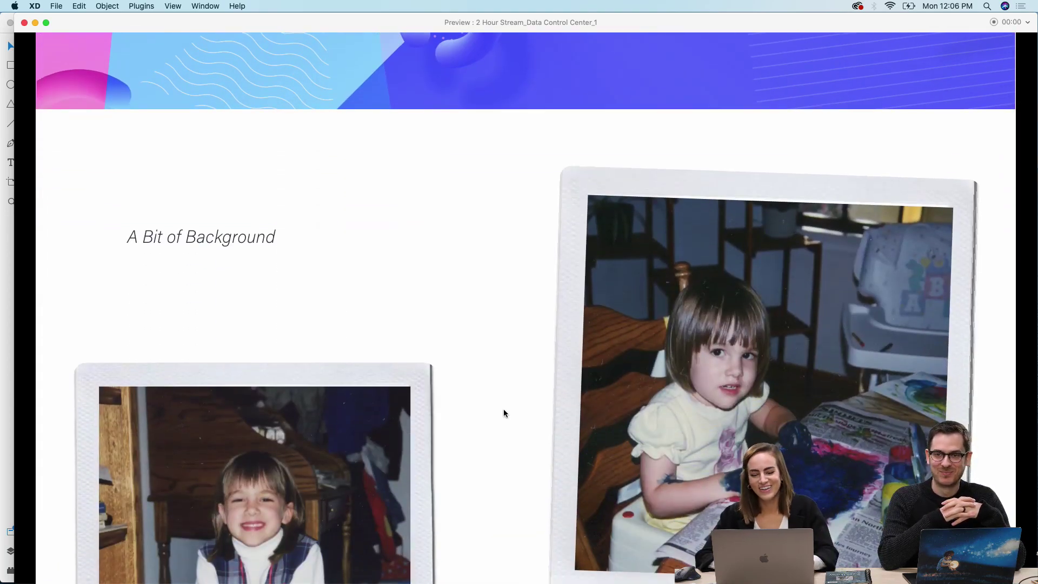
{"action": "scroll", "coordinate": [985, 254], "scroll_direction": "down", "scroll_amount": 4}
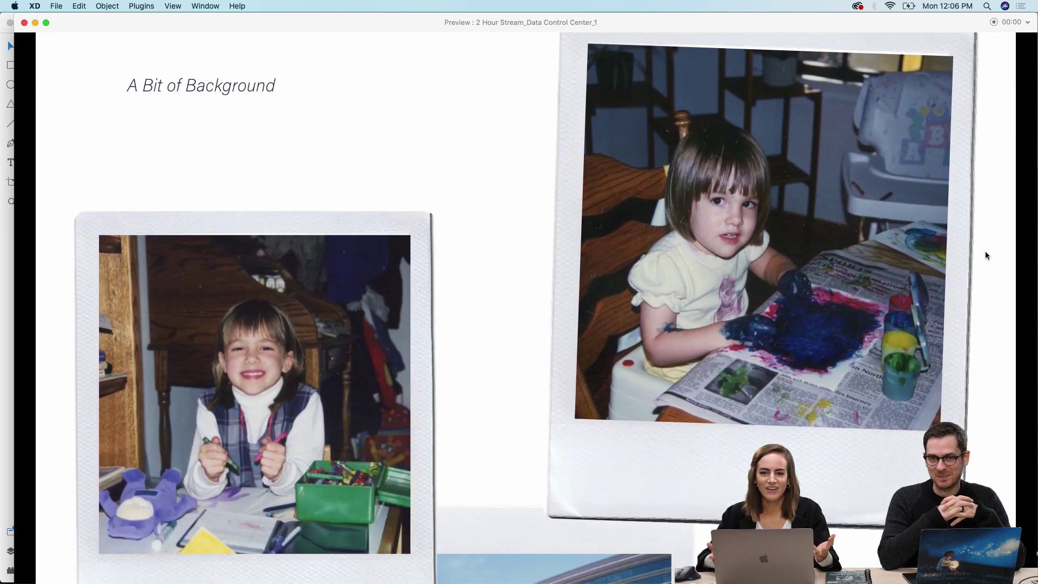
{"action": "scroll", "coordinate": [985, 251], "scroll_direction": "down", "scroll_amount": 1}
{"action": "scroll", "coordinate": [984, 251], "scroll_direction": "up", "scroll_amount": 1}
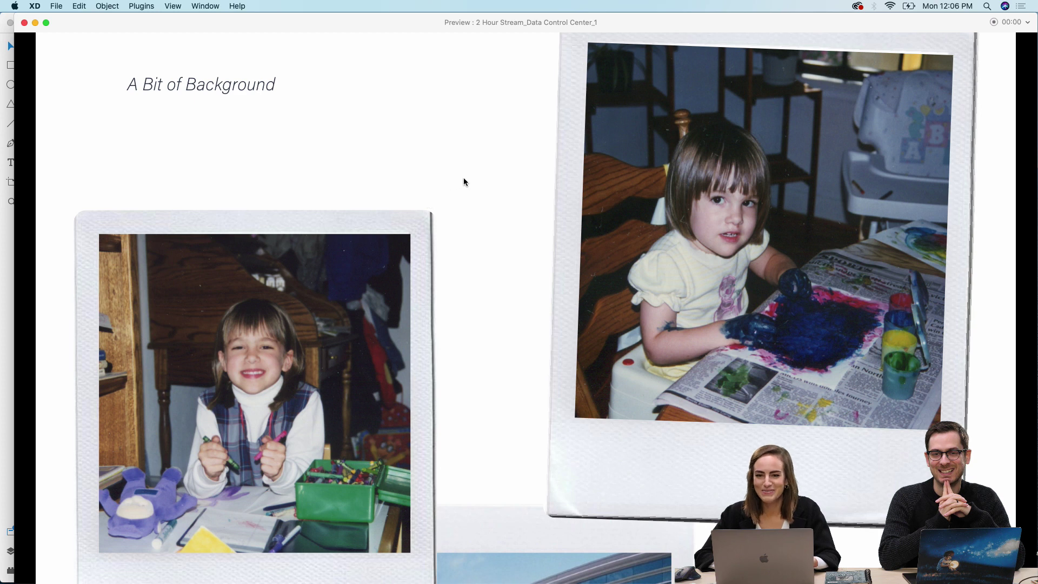
{"action": "scroll", "coordinate": [464, 182], "scroll_direction": "down", "scroll_amount": 2}
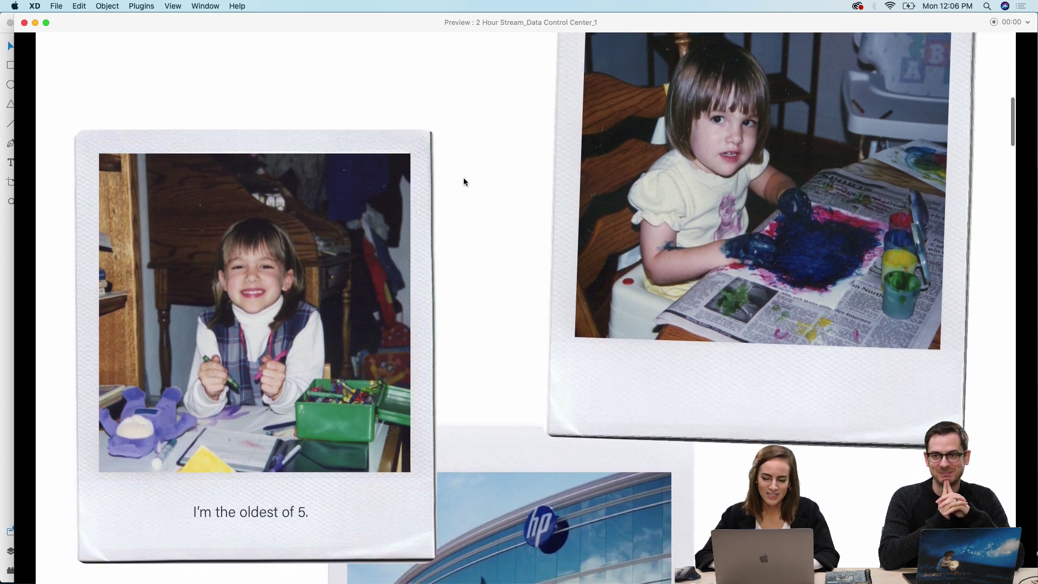
{"action": "scroll", "coordinate": [501, 388], "scroll_direction": "down", "scroll_amount": 3}
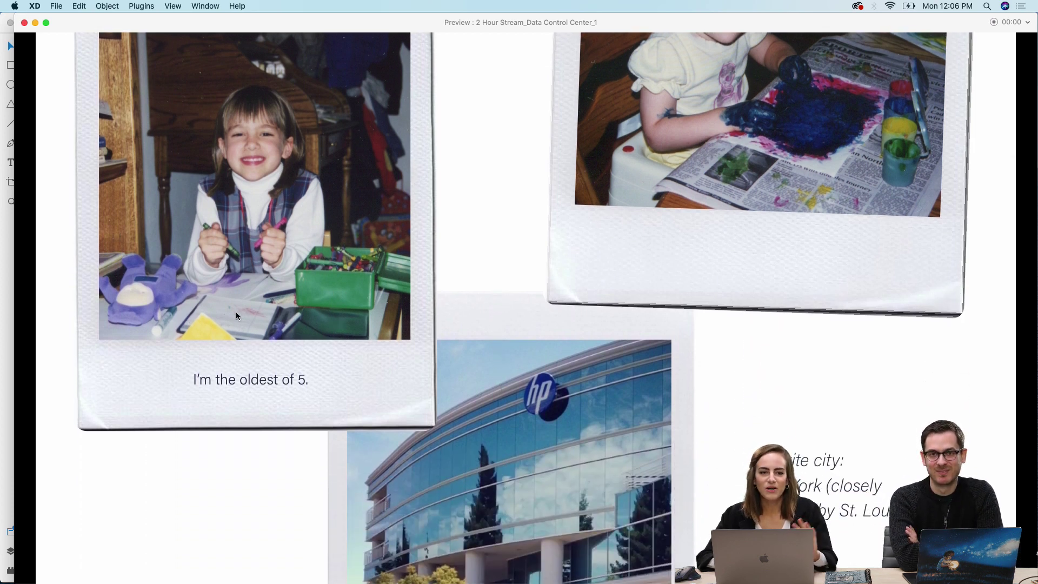
Step: Examine the first-job photo and the personal facts placed around it in the preview
{"action": "scroll", "coordinate": [235, 315], "scroll_direction": "down", "scroll_amount": 6}
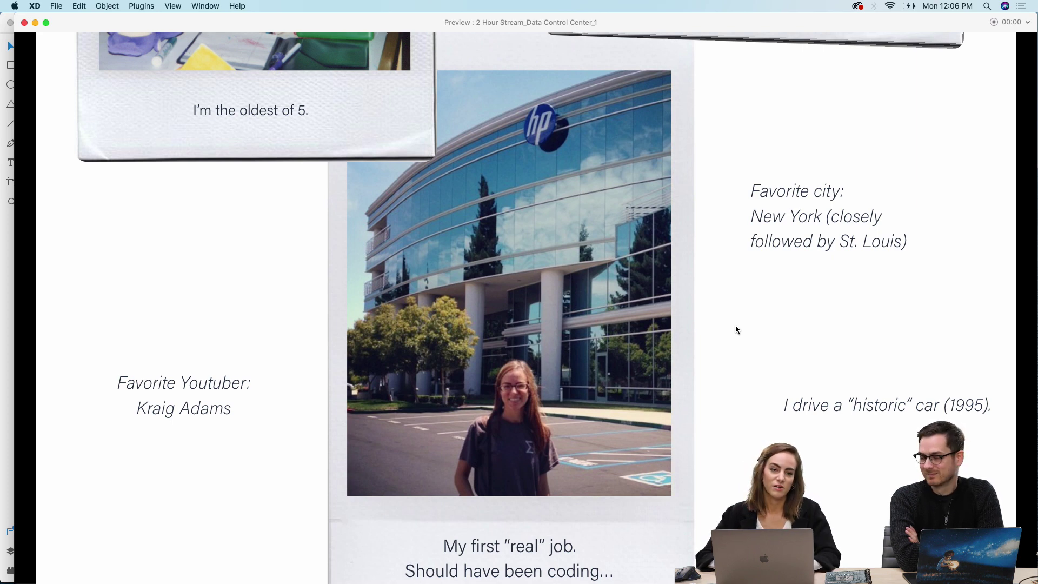
{"action": "scroll", "coordinate": [735, 326], "scroll_direction": "down", "scroll_amount": 3}
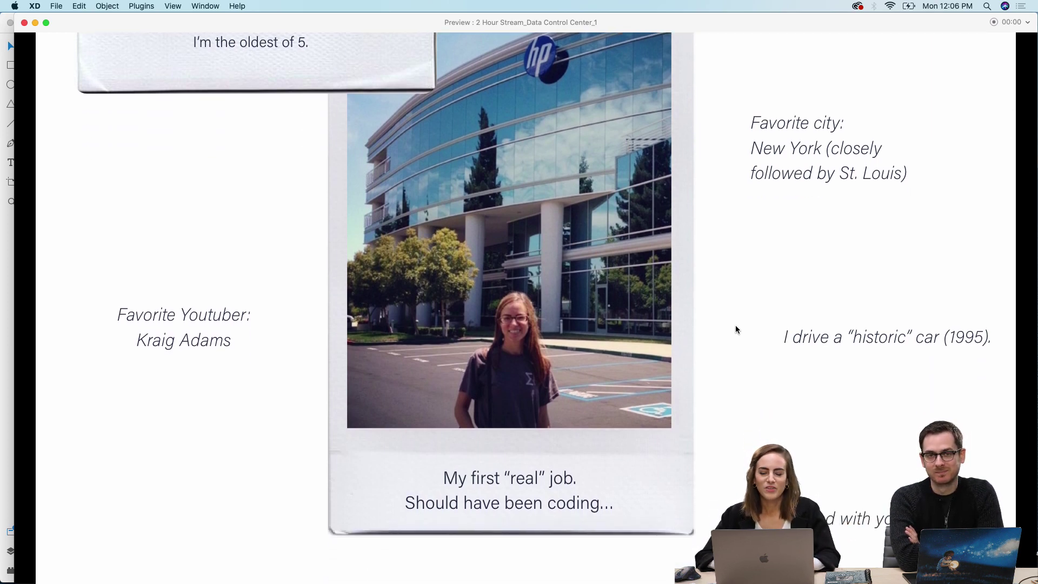
{"action": "scroll", "coordinate": [735, 325], "scroll_direction": "down", "scroll_amount": 1}
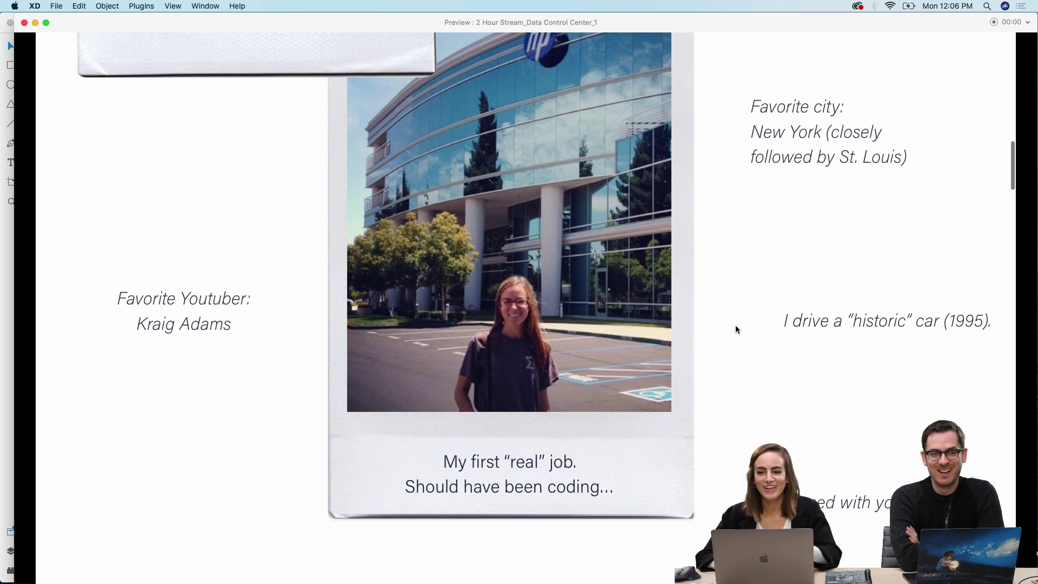
{"action": "scroll", "coordinate": [734, 328], "scroll_direction": "down", "scroll_amount": 2}
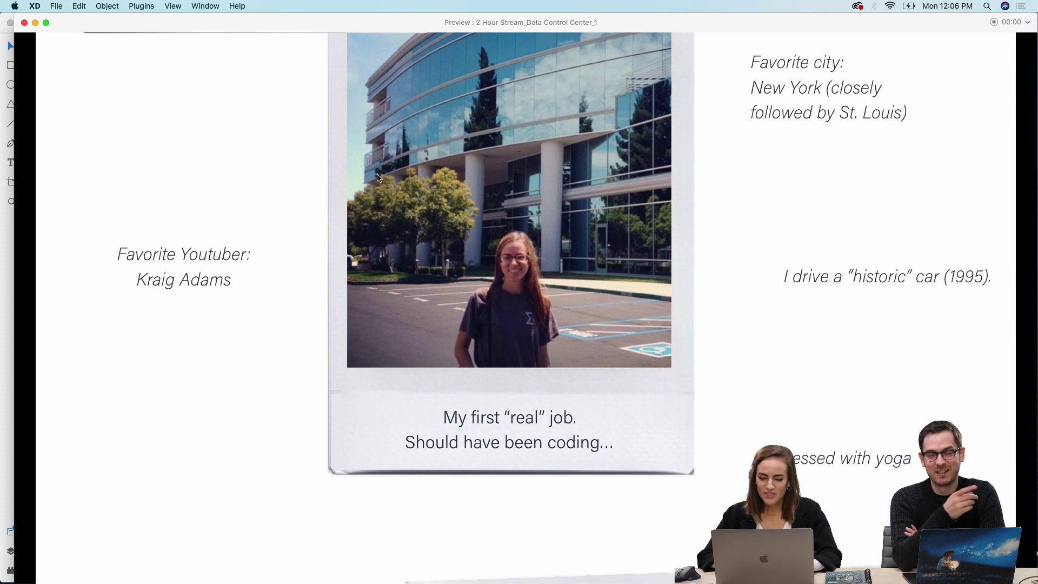
{"action": "scroll", "coordinate": [121, 464], "scroll_direction": "up", "scroll_amount": 2}
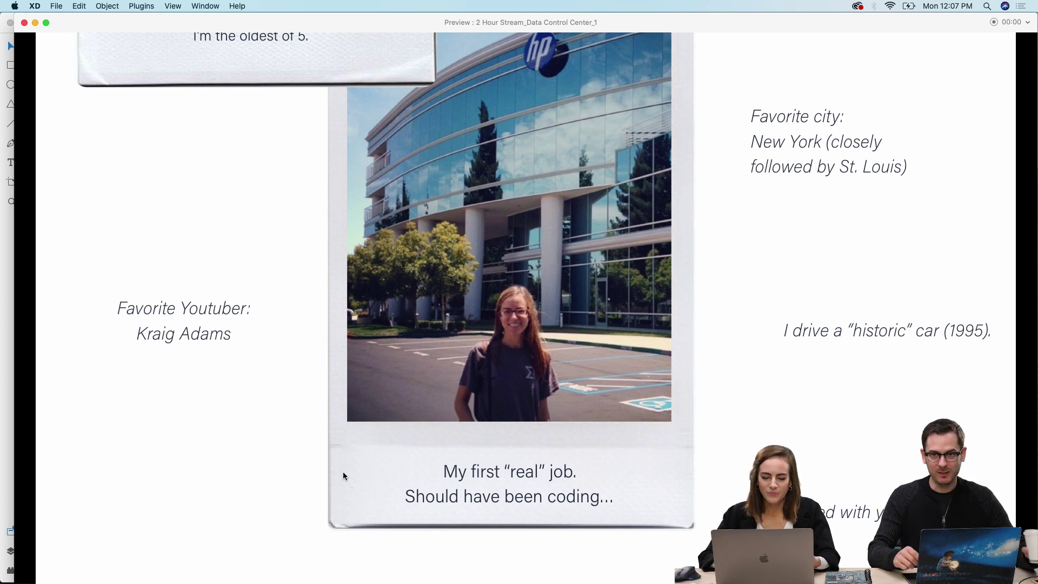
{"action": "scroll", "coordinate": [344, 474], "scroll_direction": "up", "scroll_amount": 1}
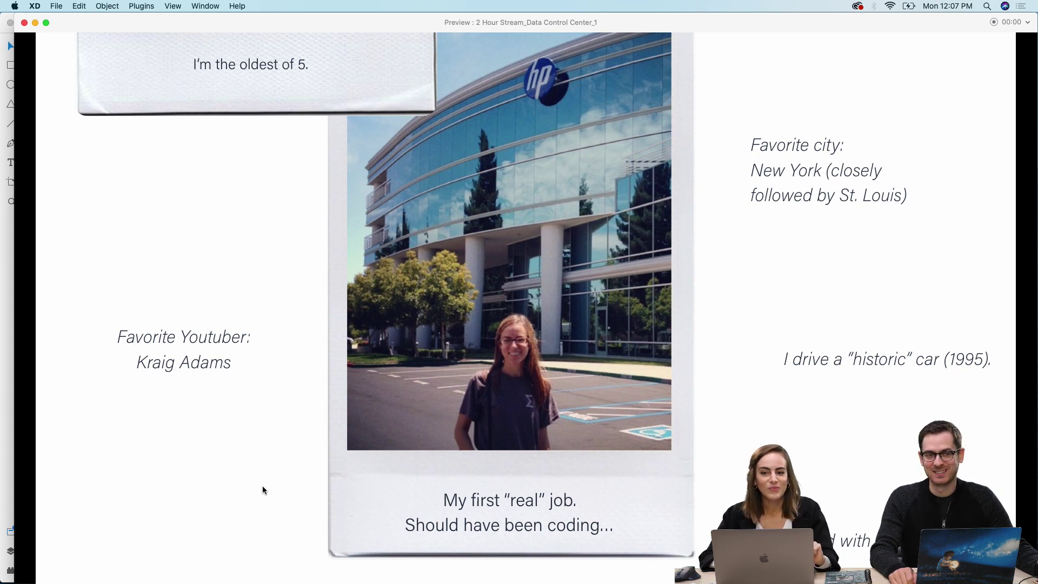
{"action": "scroll", "coordinate": [264, 490], "scroll_direction": "down", "scroll_amount": 5}
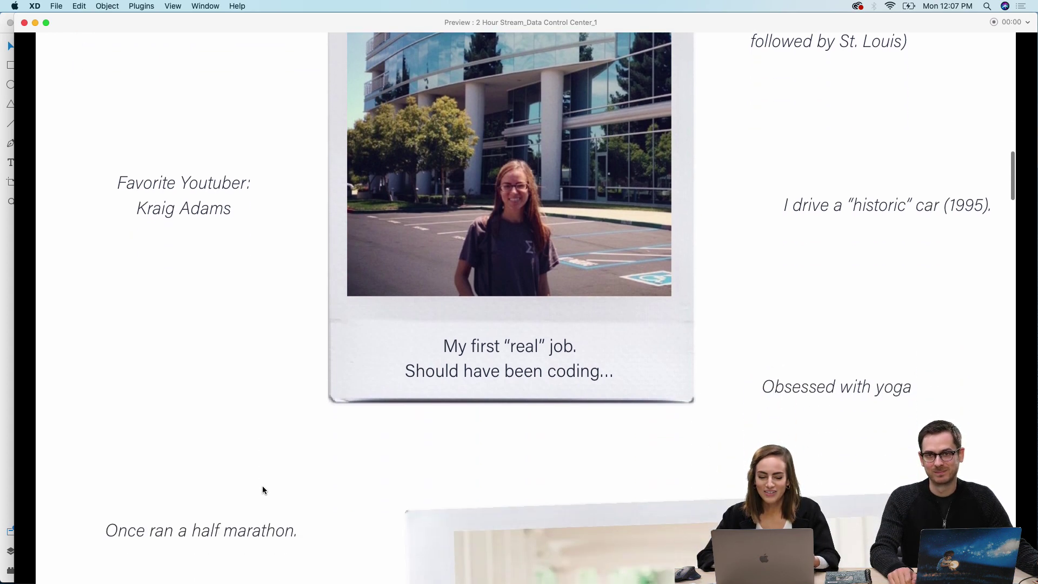
{"action": "scroll", "coordinate": [263, 489], "scroll_direction": "down", "scroll_amount": 2}
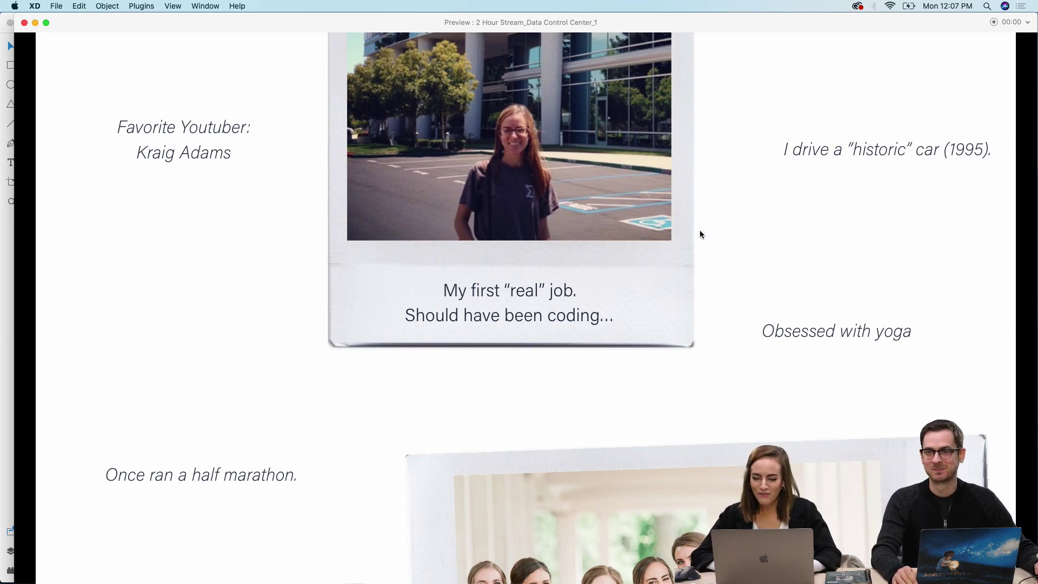
{"action": "scroll", "coordinate": [787, 226], "scroll_direction": "down", "scroll_amount": 2}
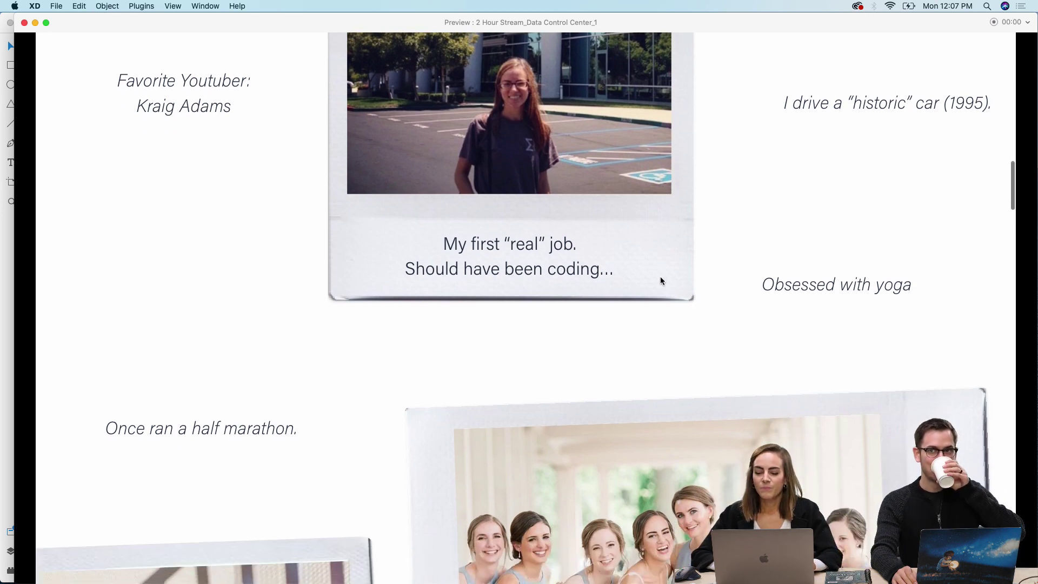
{"action": "scroll", "coordinate": [640, 354], "scroll_direction": "down", "scroll_amount": 2}
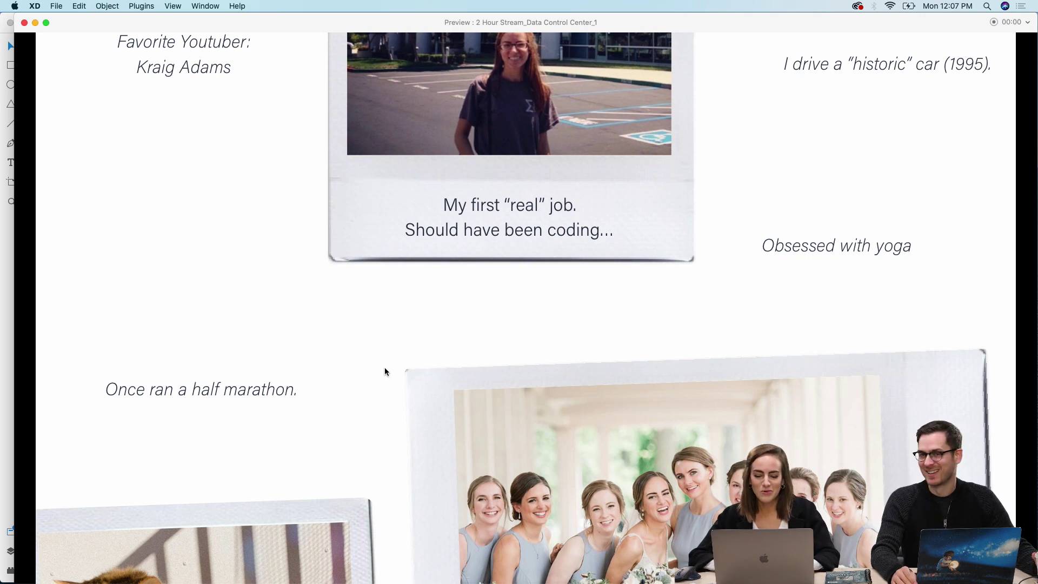
Step: View the bridesmaids, cat and wedding photos with their captions in the preview
{"action": "scroll", "coordinate": [385, 371], "scroll_direction": "down", "scroll_amount": 5}
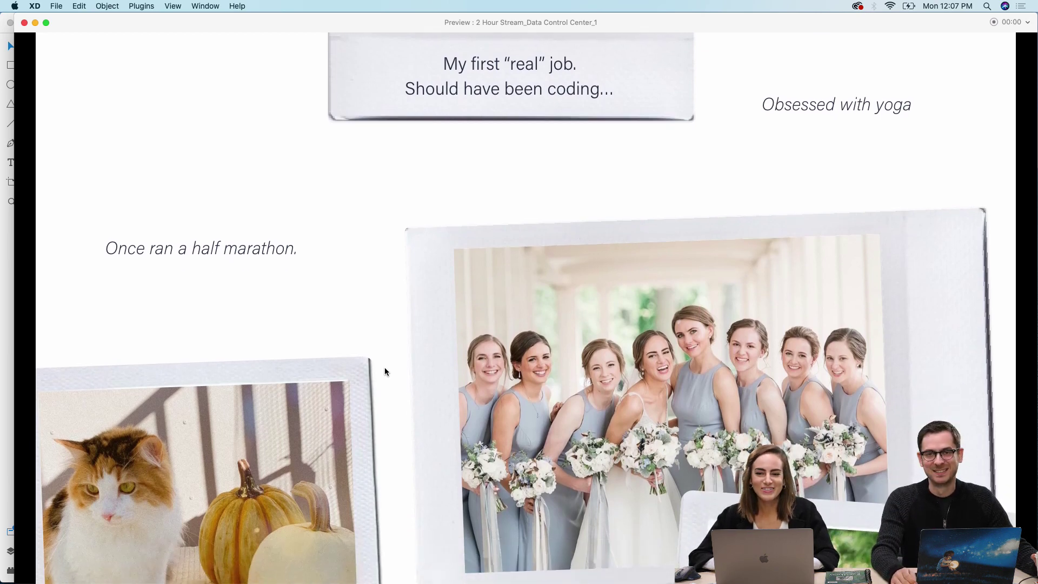
{"action": "scroll", "coordinate": [385, 368], "scroll_direction": "down", "scroll_amount": 2}
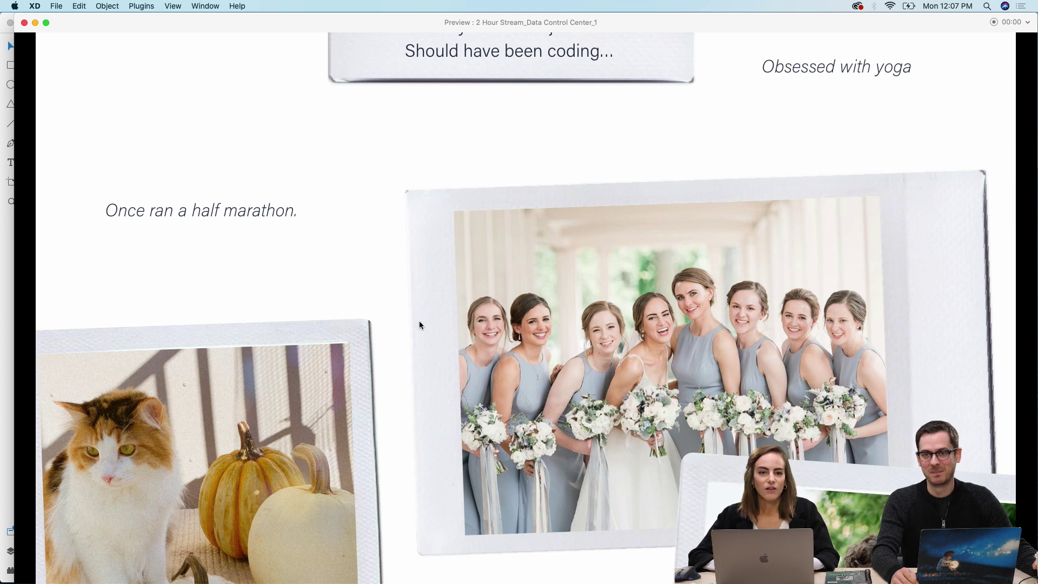
{"action": "scroll", "coordinate": [420, 324], "scroll_direction": "down", "scroll_amount": 4}
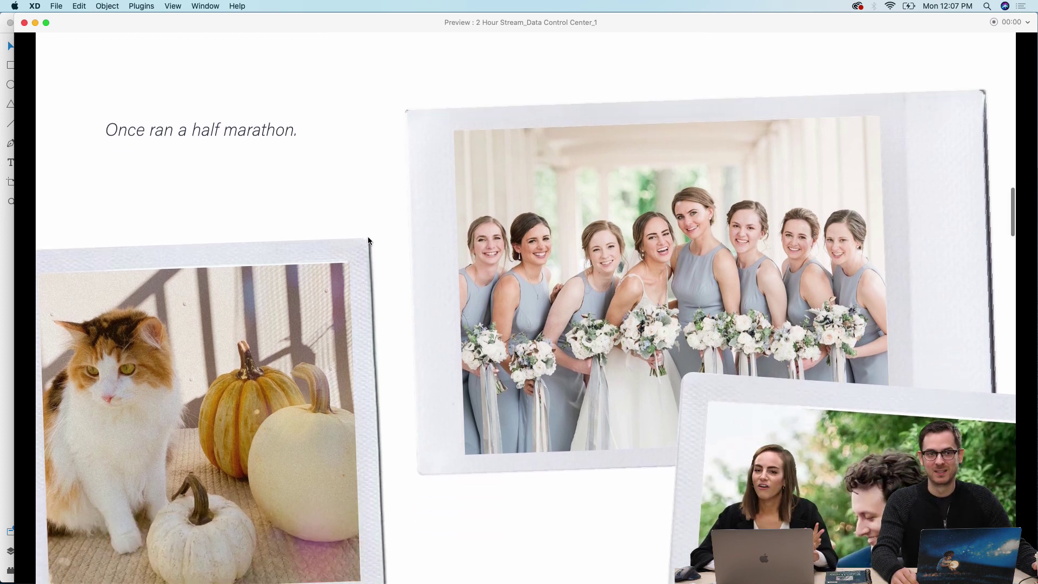
{"action": "scroll", "coordinate": [368, 239], "scroll_direction": "down", "scroll_amount": 8}
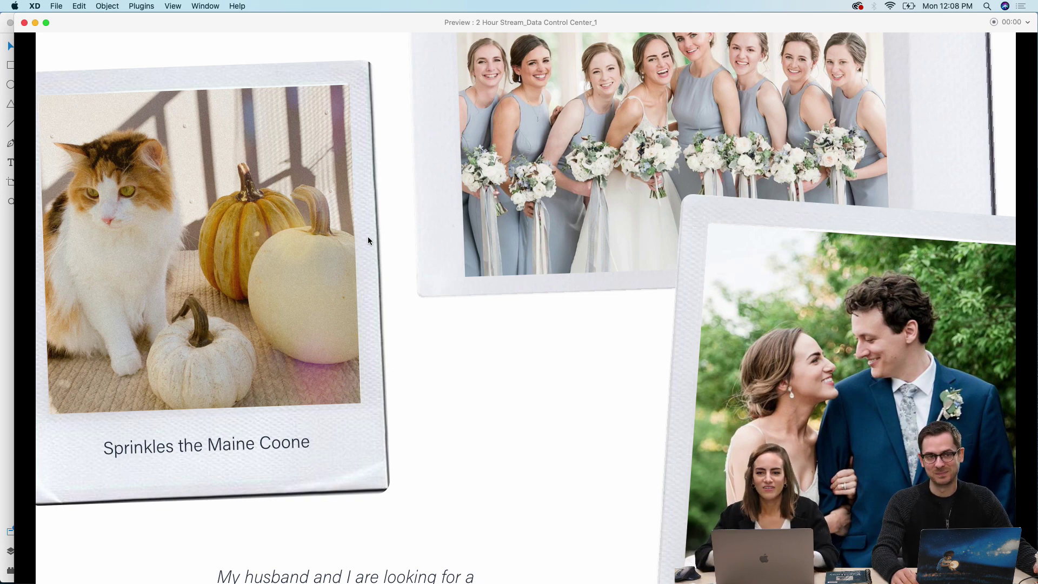
{"action": "scroll", "coordinate": [367, 236], "scroll_direction": "up", "scroll_amount": 2}
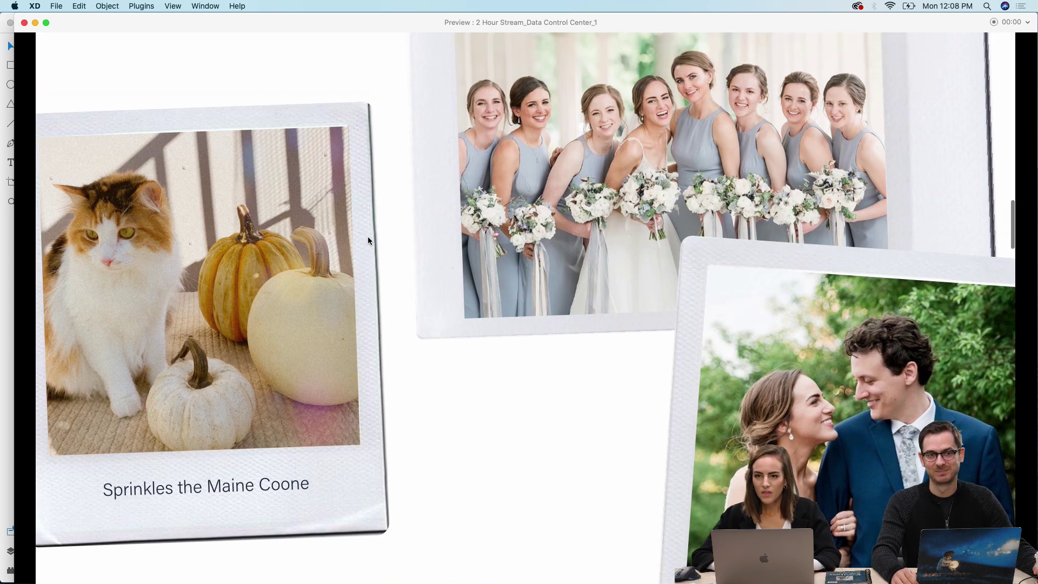
{"action": "scroll", "coordinate": [576, 273], "scroll_direction": "down", "scroll_amount": 10}
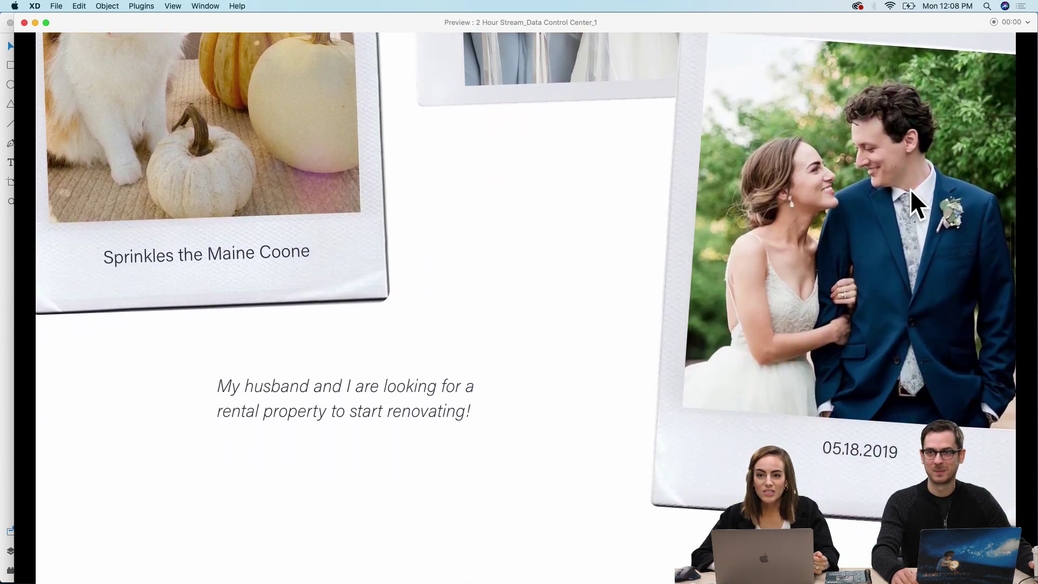
{"action": "scroll", "coordinate": [667, 296], "scroll_direction": "up", "scroll_amount": 5}
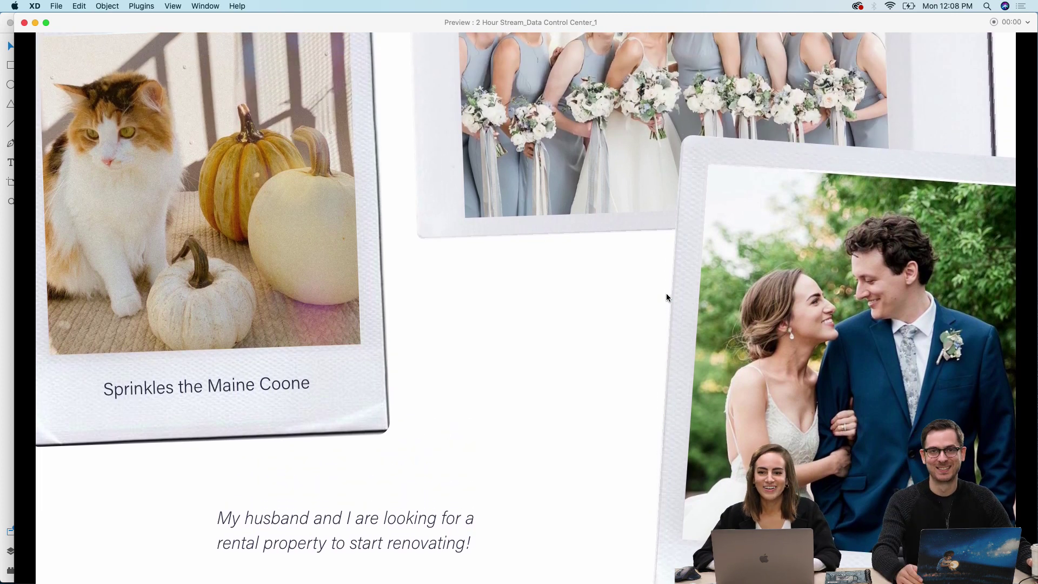
{"action": "scroll", "coordinate": [666, 293], "scroll_direction": "up", "scroll_amount": 1}
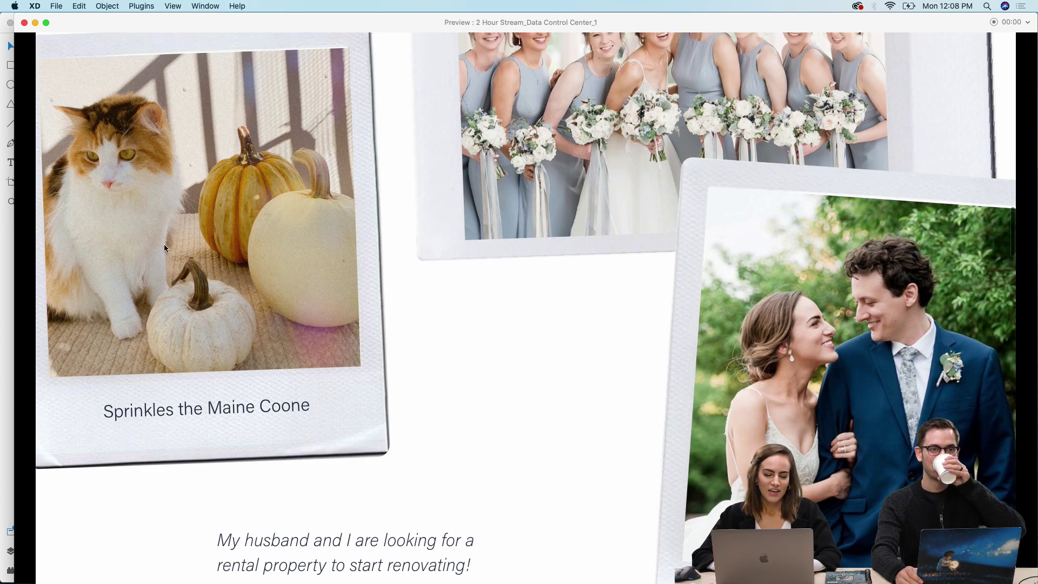
{"action": "scroll", "coordinate": [427, 343], "scroll_direction": "down", "scroll_amount": 5}
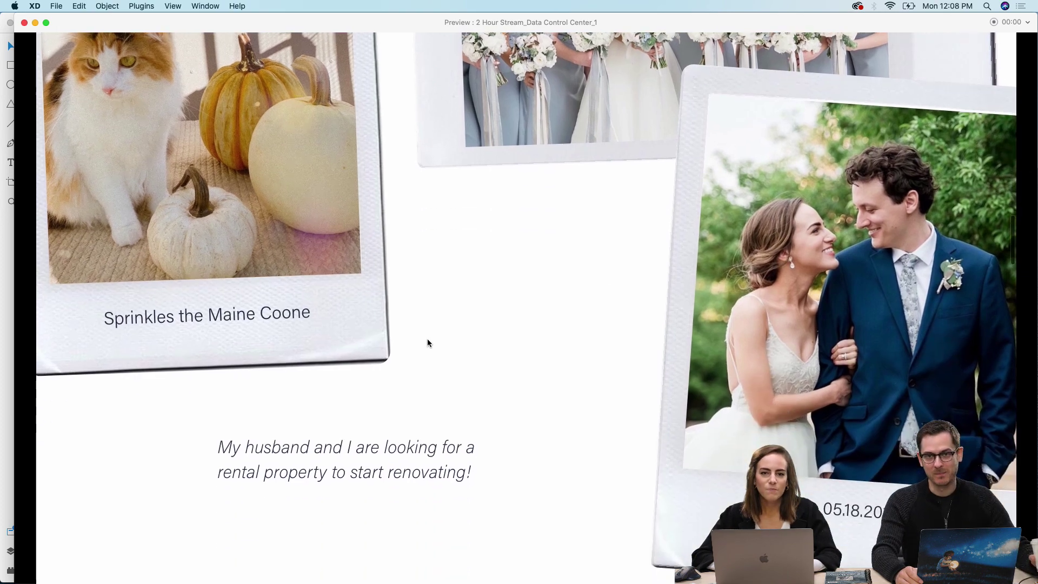
Step: Review the brand logos under Some brands I've worked with and the first entries of My Design Career
{"action": "scroll", "coordinate": [427, 341], "scroll_direction": "down", "scroll_amount": 5}
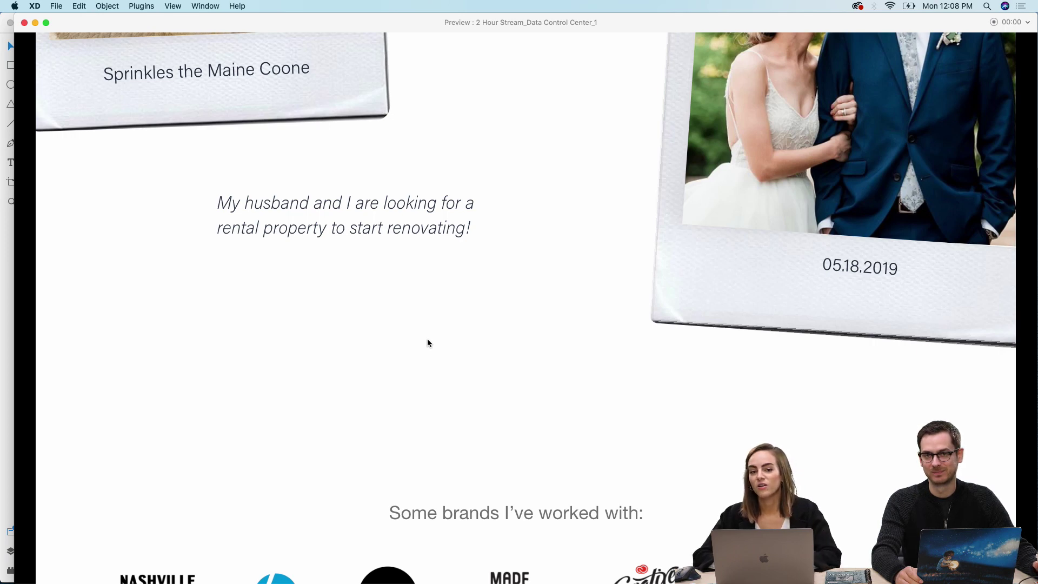
{"action": "scroll", "coordinate": [427, 343], "scroll_direction": "down", "scroll_amount": 6}
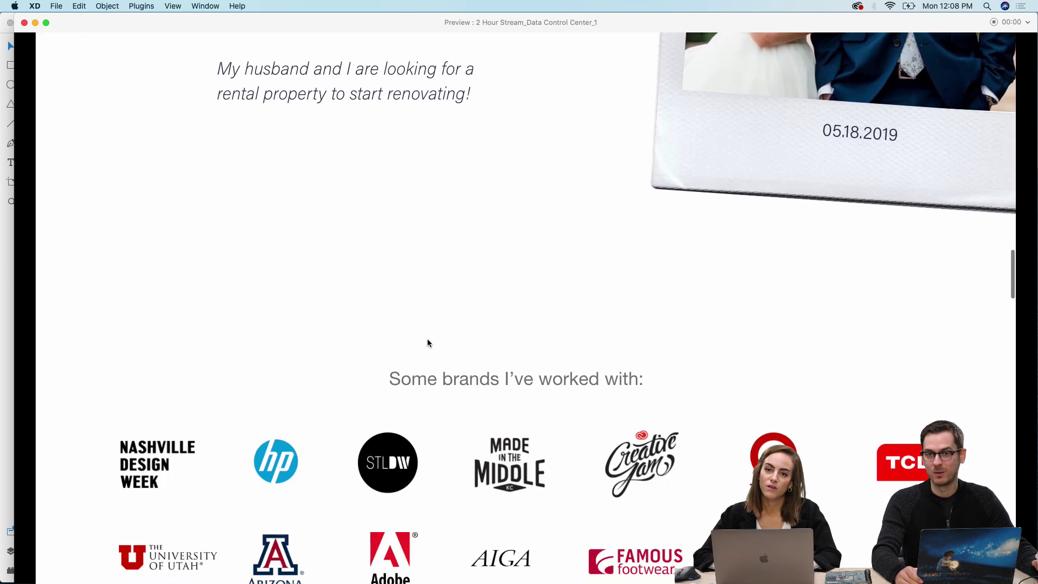
{"action": "scroll", "coordinate": [427, 343], "scroll_direction": "down", "scroll_amount": 5}
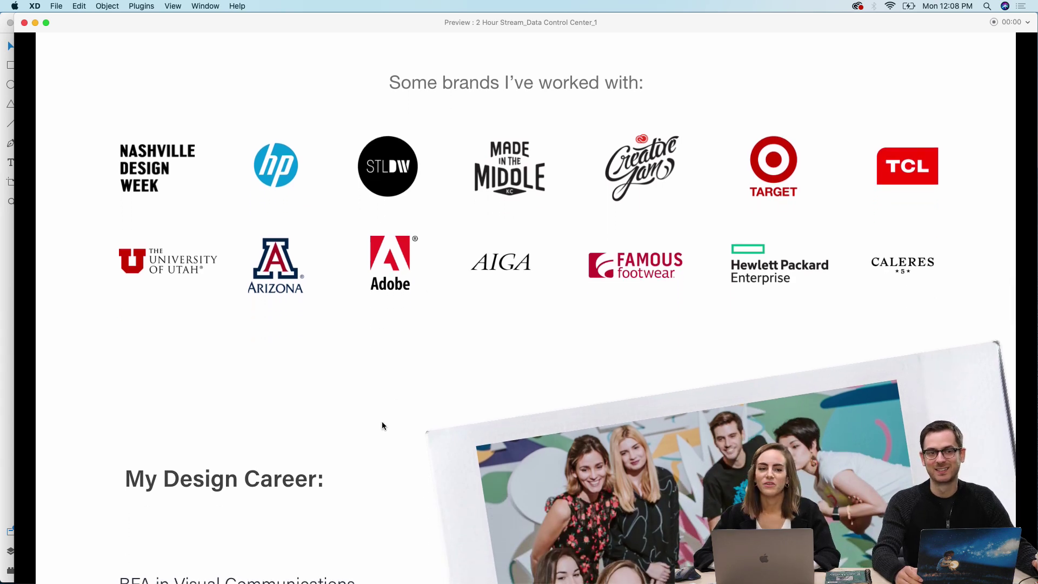
{"action": "scroll", "coordinate": [382, 422], "scroll_direction": "down", "scroll_amount": 1}
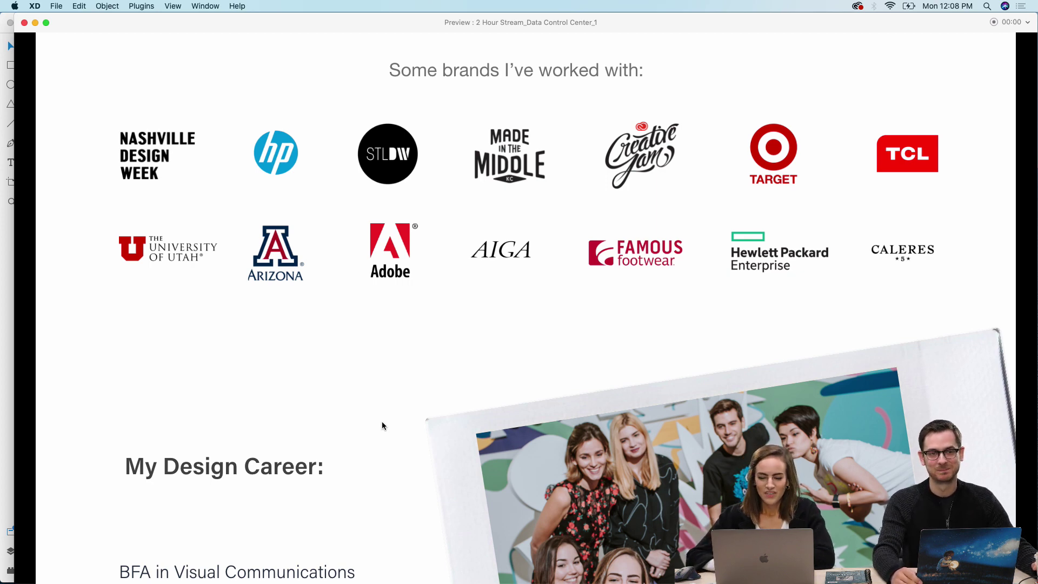
{"action": "scroll", "coordinate": [382, 425], "scroll_direction": "down", "scroll_amount": 1}
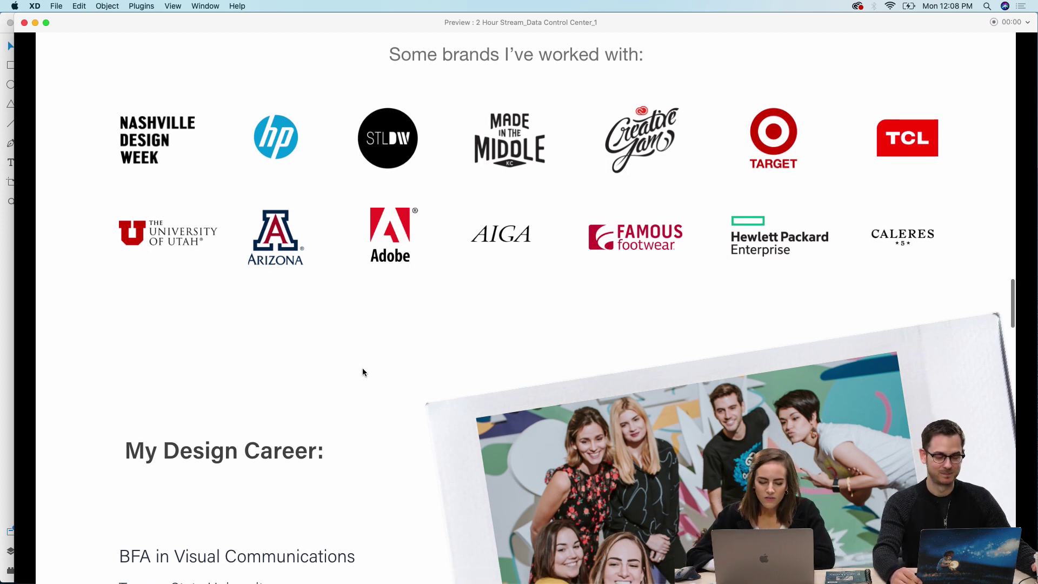
{"action": "scroll", "coordinate": [362, 370], "scroll_direction": "down", "scroll_amount": 5}
{"action": "scroll", "coordinate": [362, 371], "scroll_direction": "down", "scroll_amount": 1}
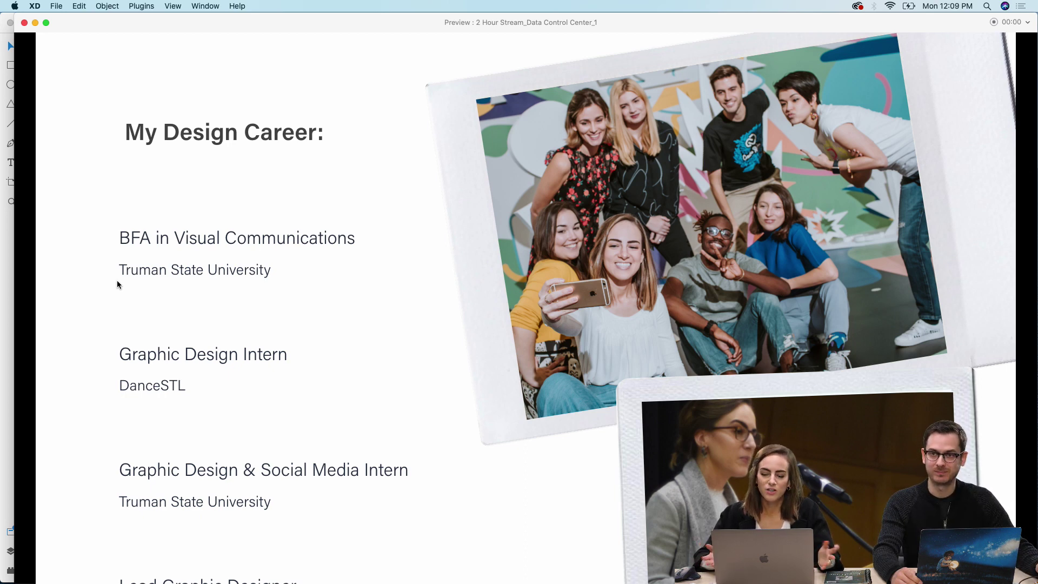
Step: Go through the degree, internship and Lead Graphic Designer entries of My Design Career in the preview
{"action": "scroll", "coordinate": [118, 283], "scroll_direction": "down", "scroll_amount": 2}
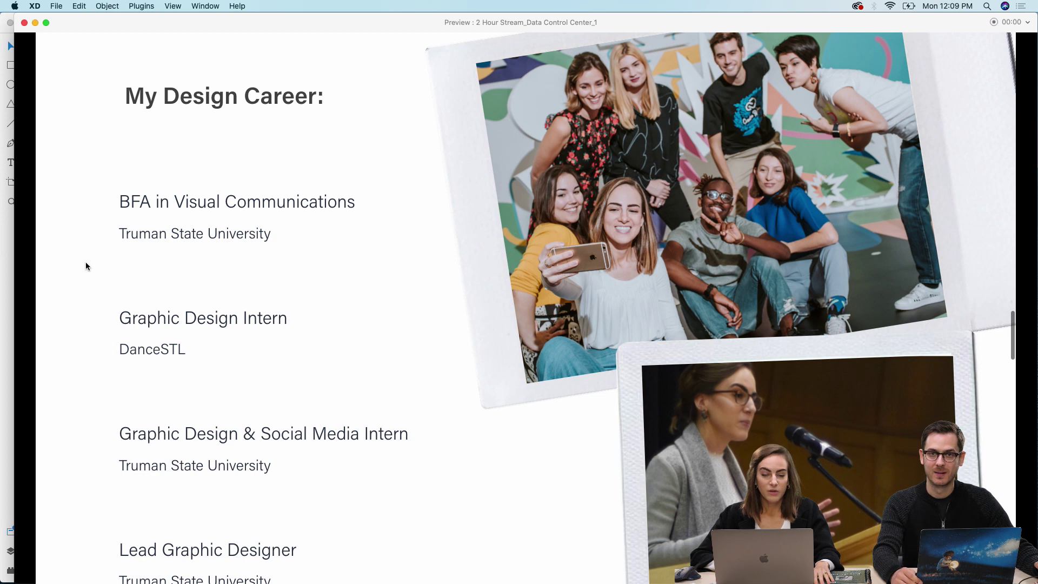
{"action": "scroll", "coordinate": [86, 265], "scroll_direction": "down", "scroll_amount": 1}
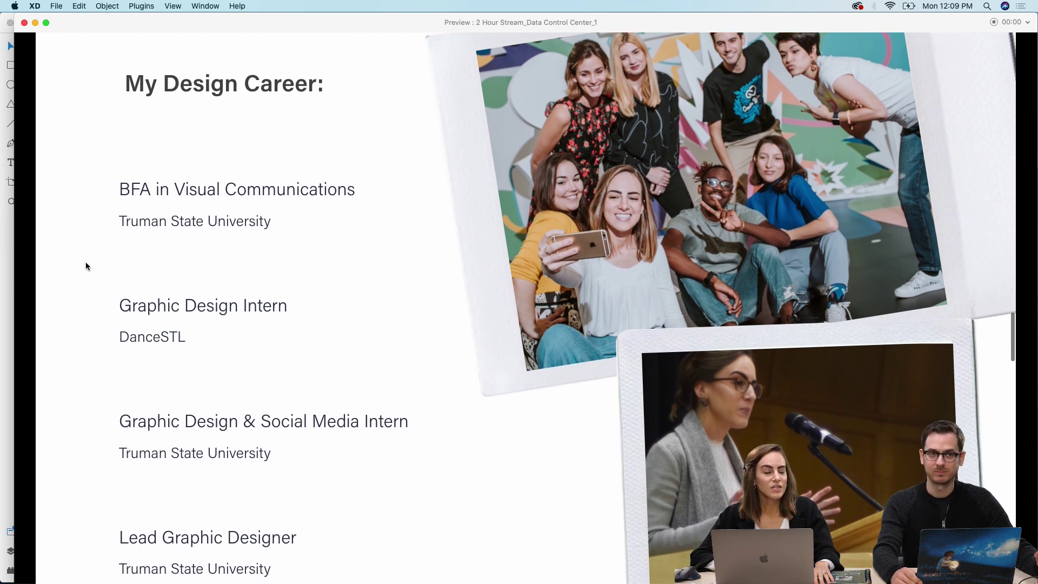
{"action": "scroll", "coordinate": [86, 266], "scroll_direction": "down", "scroll_amount": 1}
{"action": "scroll", "coordinate": [85, 265], "scroll_direction": "down", "scroll_amount": 6}
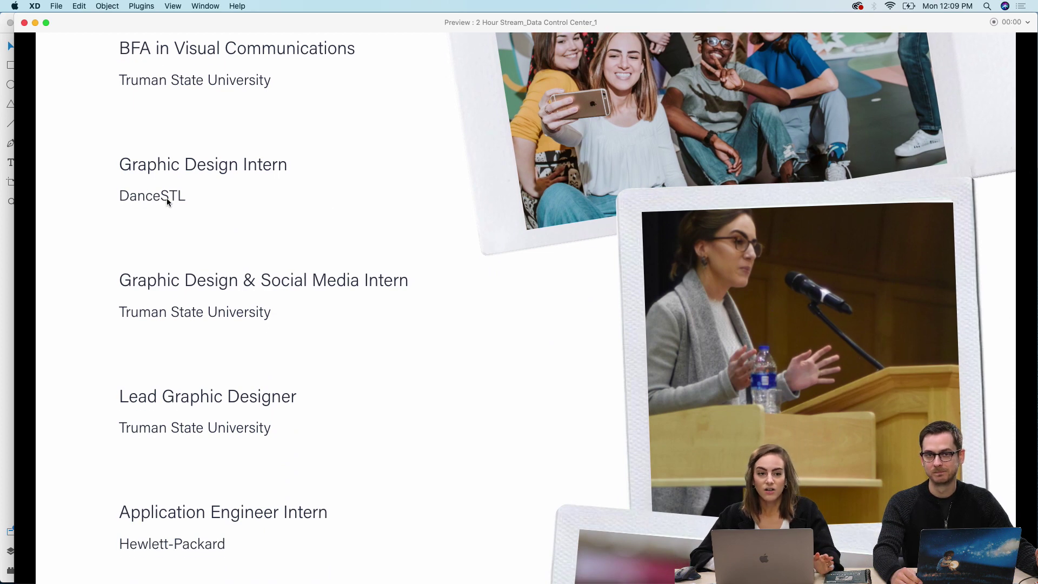
{"action": "scroll", "coordinate": [167, 199], "scroll_direction": "down", "scroll_amount": 5}
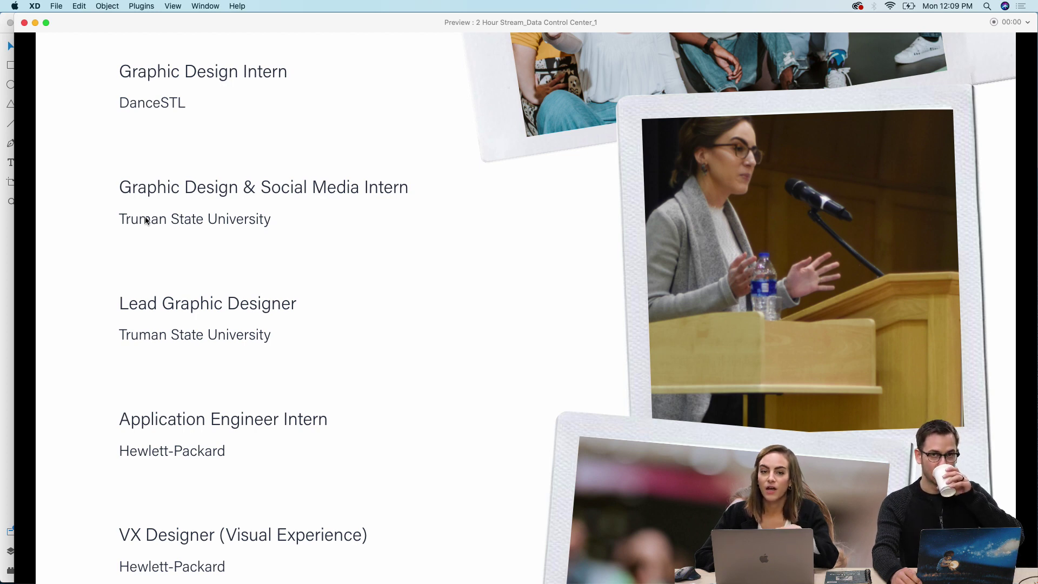
{"action": "scroll", "coordinate": [146, 220], "scroll_direction": "down", "scroll_amount": 3}
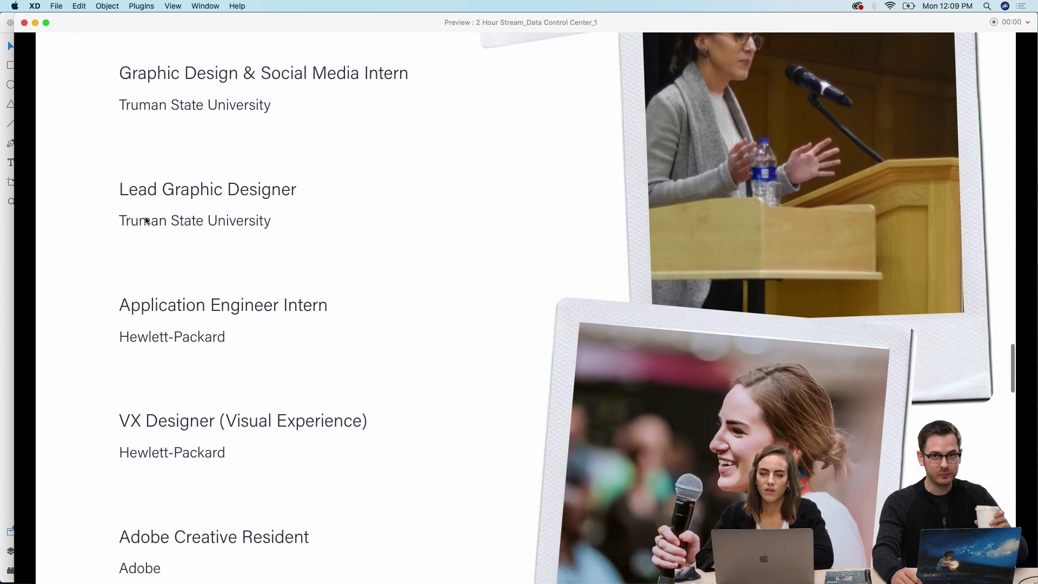
Step: Review the Hewlett-Packard, Adobe Creative Resident and Independent UI/UX Designer career entries beside the microphone photo
{"action": "scroll", "coordinate": [146, 221], "scroll_direction": "down", "scroll_amount": 2}
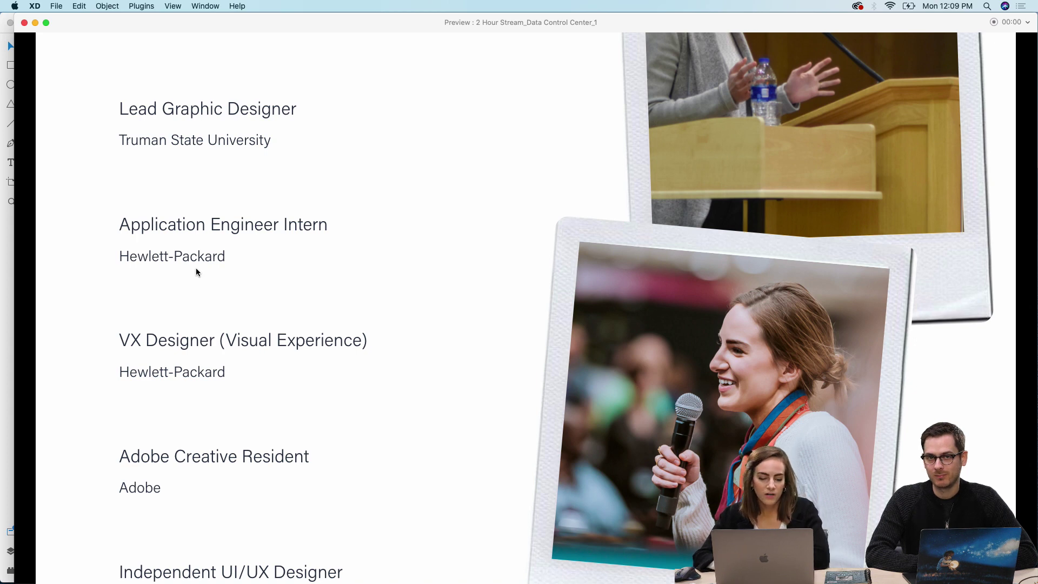
{"action": "scroll", "coordinate": [135, 305], "scroll_direction": "down", "scroll_amount": 1}
{"action": "scroll", "coordinate": [136, 309], "scroll_direction": "down", "scroll_amount": 2}
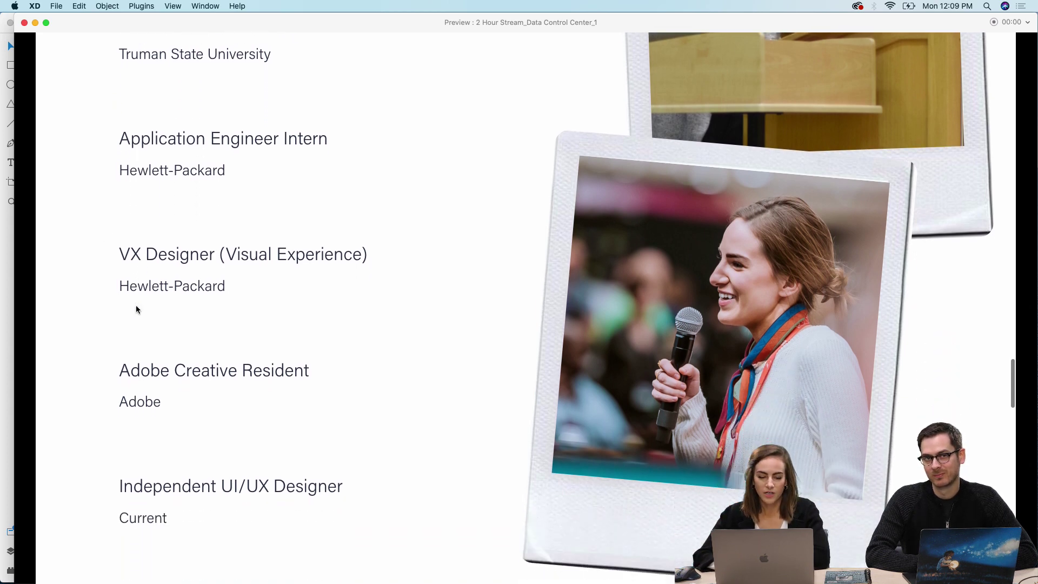
{"action": "scroll", "coordinate": [91, 319], "scroll_direction": "down", "scroll_amount": 2}
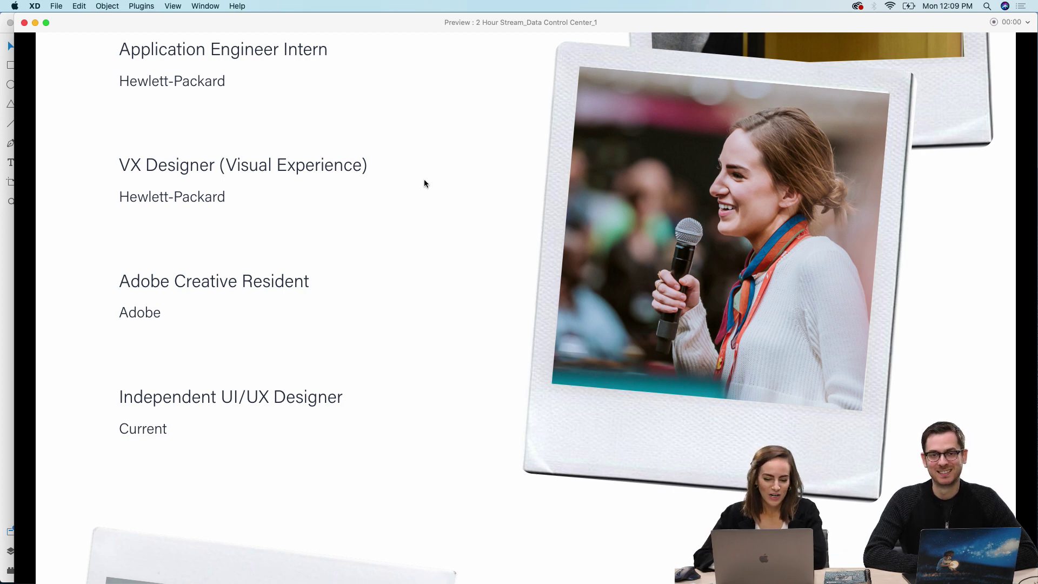
{"action": "scroll", "coordinate": [418, 270], "scroll_direction": "down", "scroll_amount": 3}
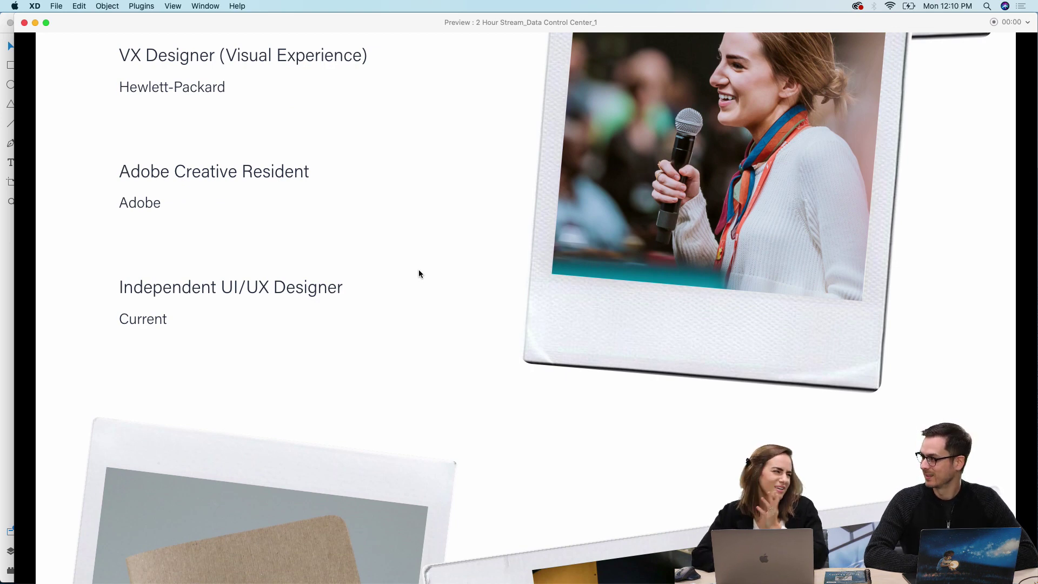
{"action": "scroll", "coordinate": [419, 271], "scroll_direction": "down", "scroll_amount": 2}
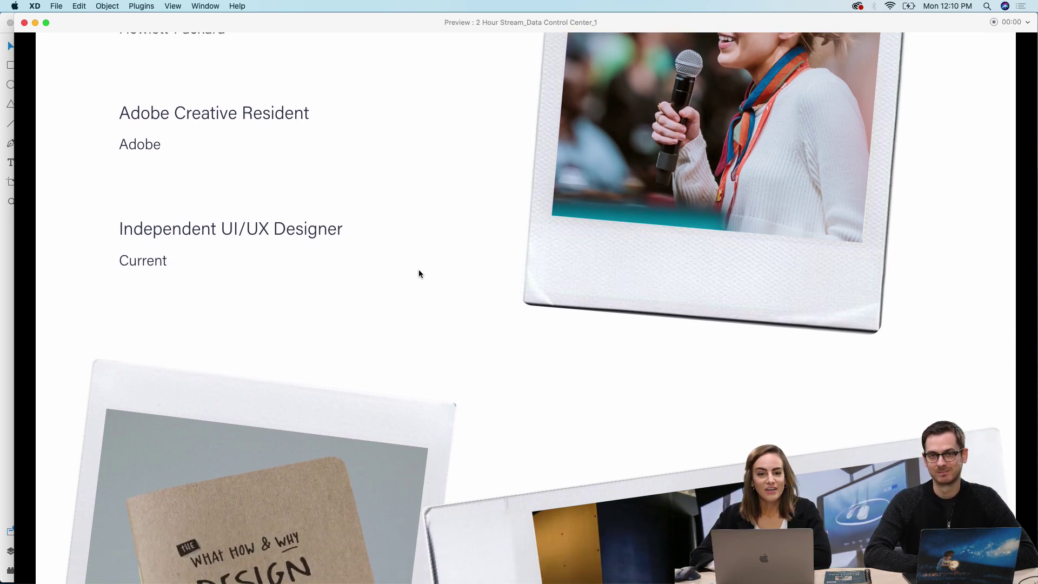
Step: Look ahead at the booklet and conference photos, and return to the last four career entries for discussion
{"action": "scroll", "coordinate": [419, 270], "scroll_direction": "down", "scroll_amount": 6}
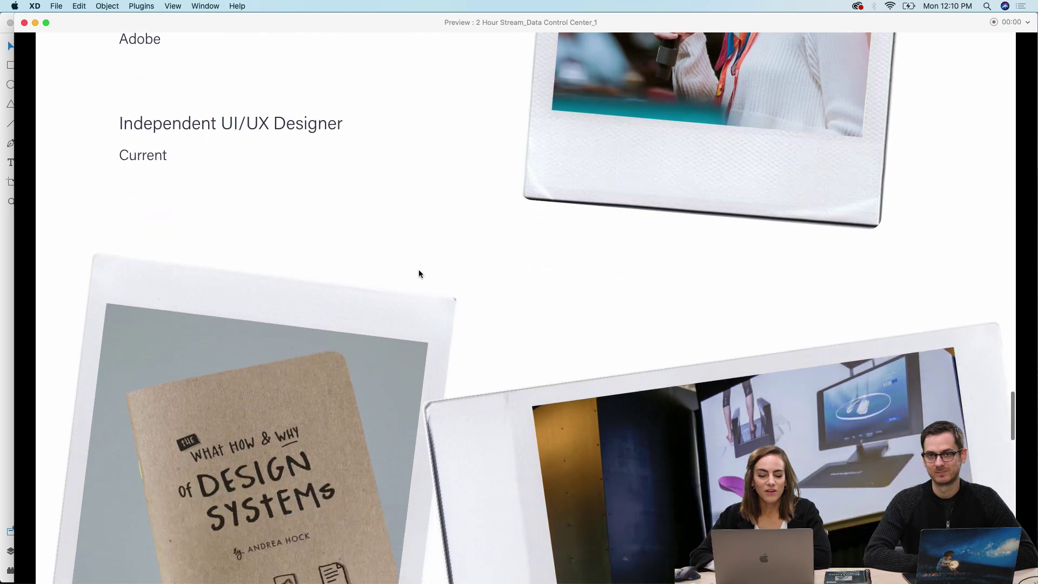
{"action": "scroll", "coordinate": [419, 271], "scroll_direction": "down", "scroll_amount": 5}
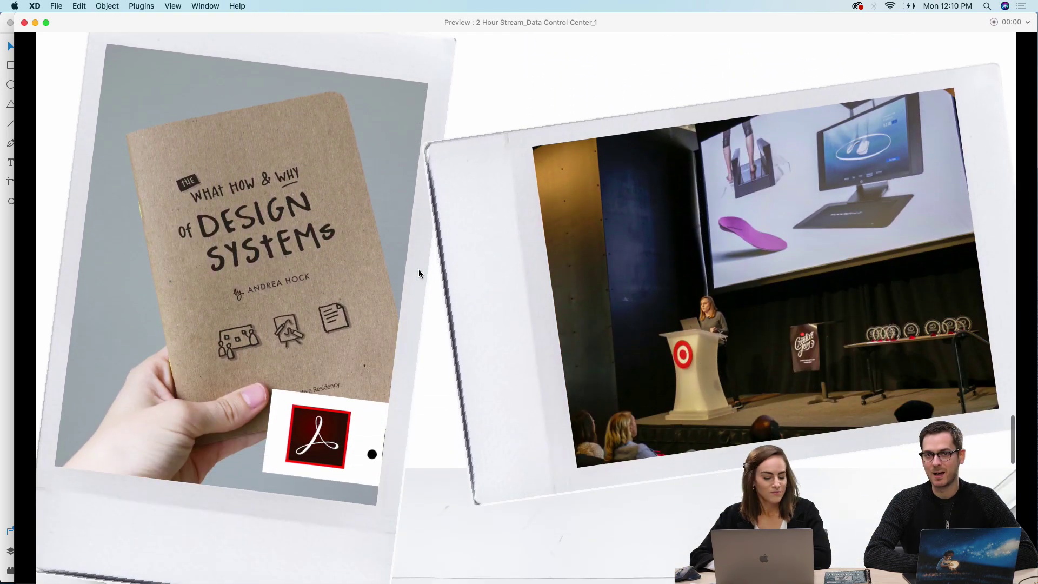
{"action": "scroll", "coordinate": [418, 273], "scroll_direction": "up", "scroll_amount": 12}
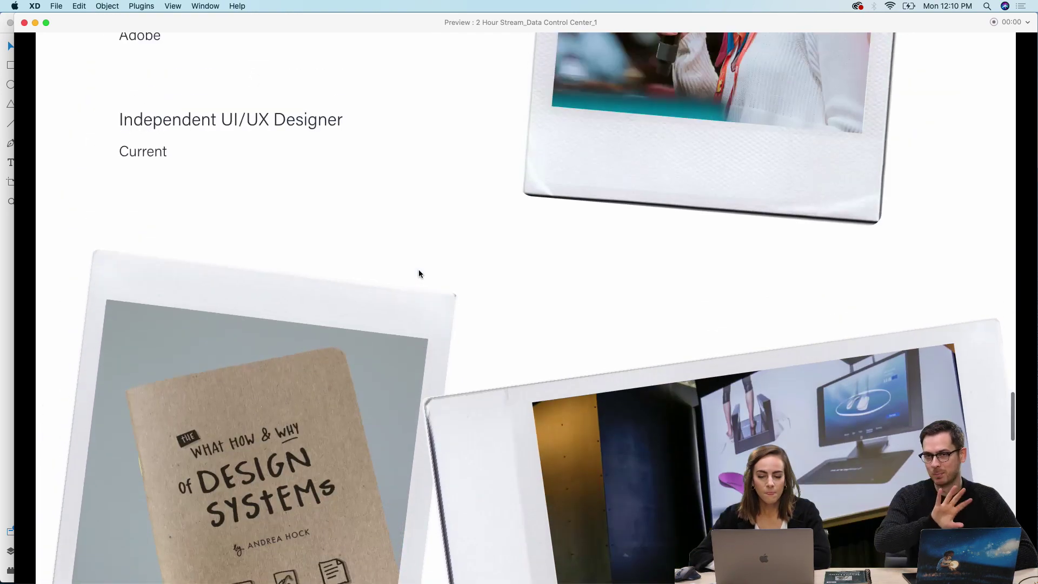
{"action": "scroll", "coordinate": [419, 273], "scroll_direction": "up", "scroll_amount": 2}
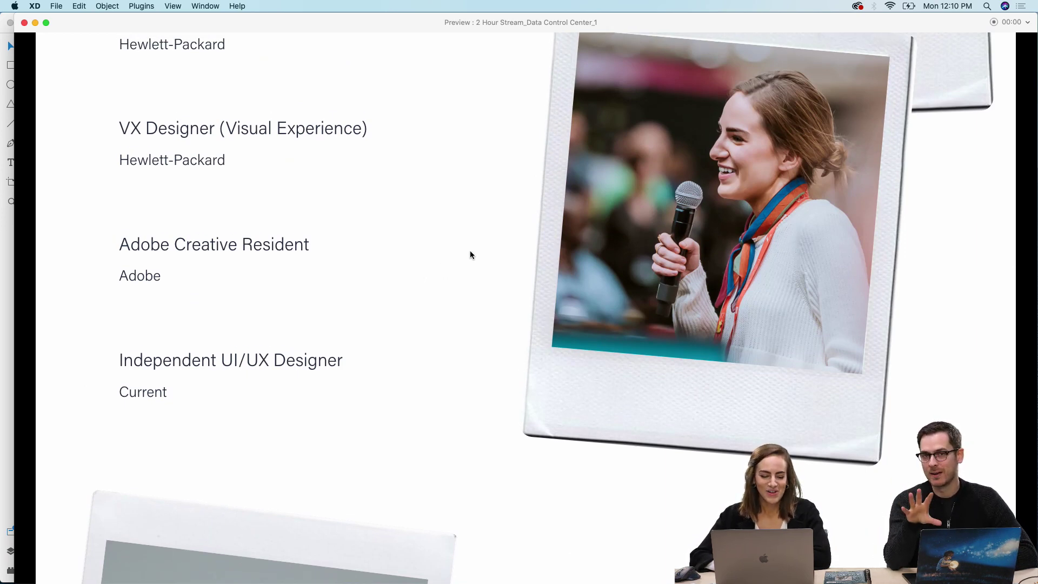
{"action": "scroll", "coordinate": [471, 254], "scroll_direction": "up", "scroll_amount": 2}
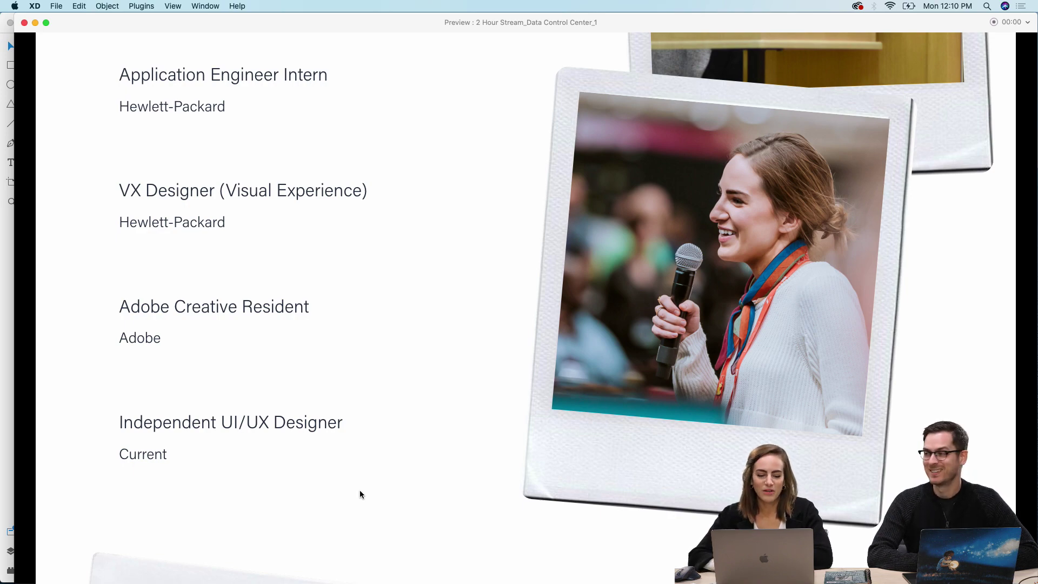
{"action": "scroll", "coordinate": [409, 434], "scroll_direction": "down", "scroll_amount": 5}
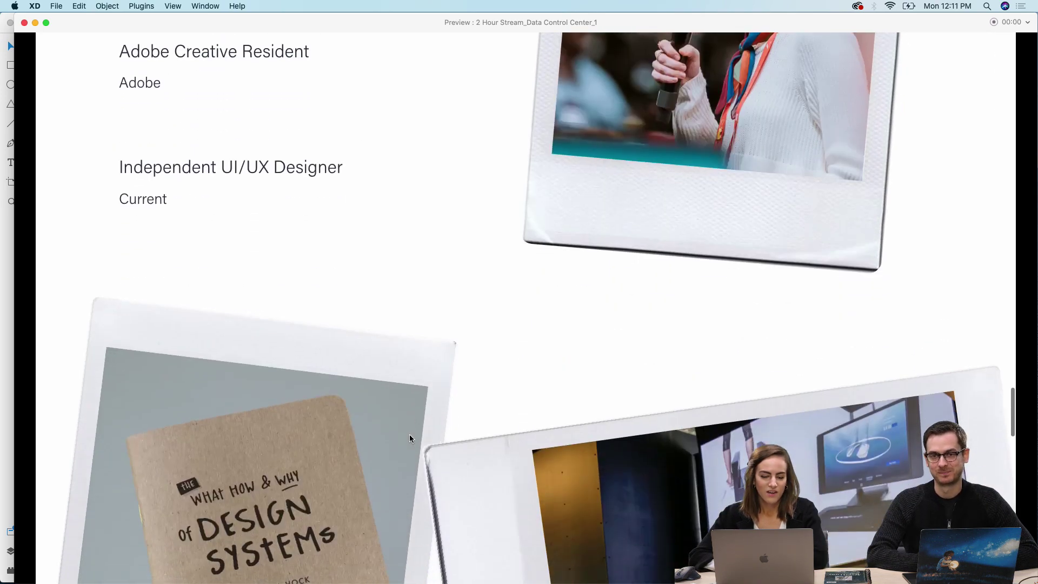
{"action": "scroll", "coordinate": [410, 433], "scroll_direction": "up", "scroll_amount": 5}
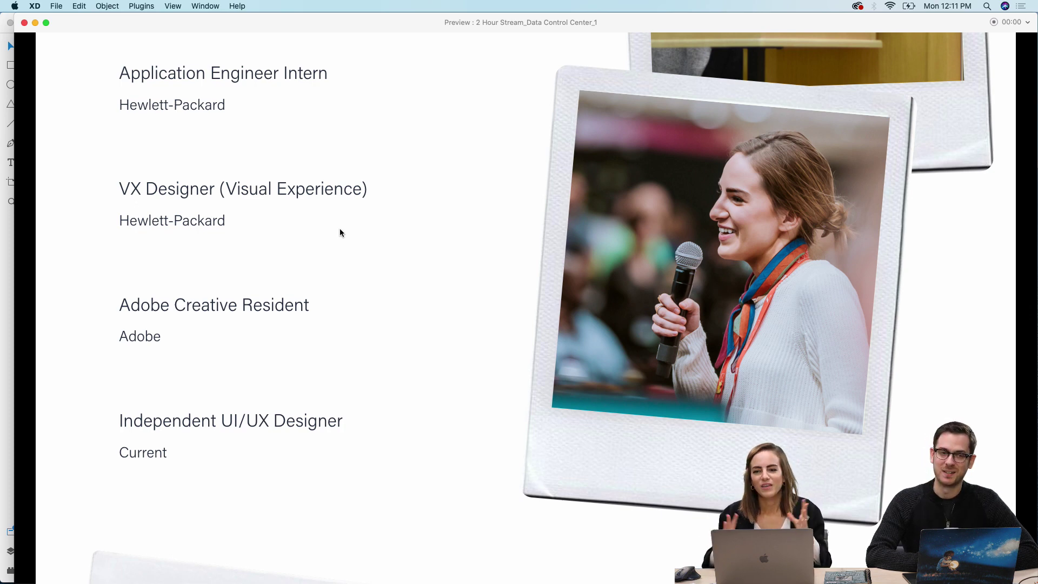
{"action": "scroll", "coordinate": [339, 228], "scroll_direction": "down", "scroll_amount": 5}
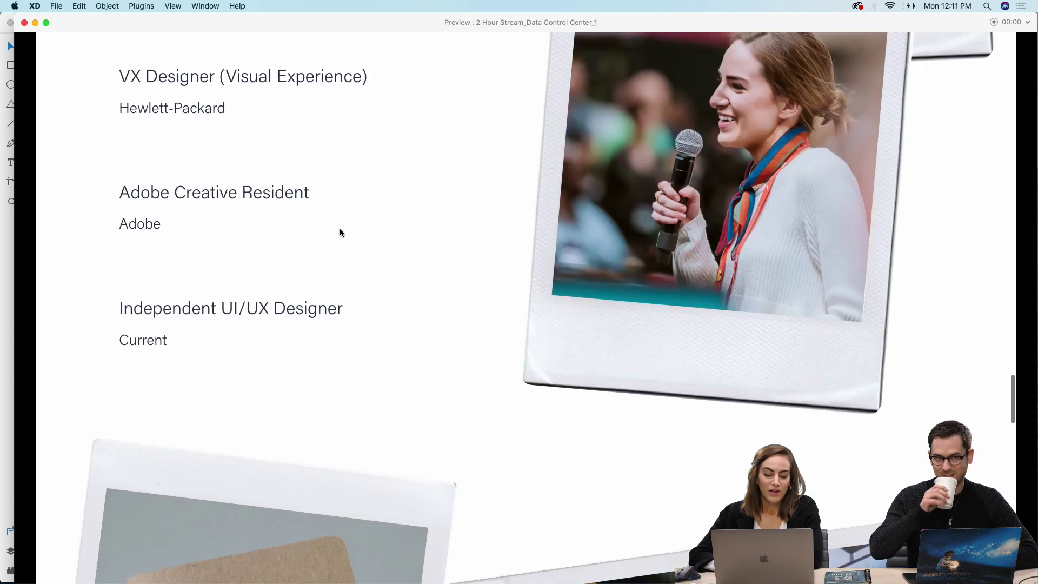
Step: Examine the Design Systems booklet photo and the Target stage talk photo below the career list
{"action": "scroll", "coordinate": [388, 368], "scroll_direction": "down", "scroll_amount": 20}
{"action": "scroll", "coordinate": [387, 370], "scroll_direction": "up", "scroll_amount": 3}
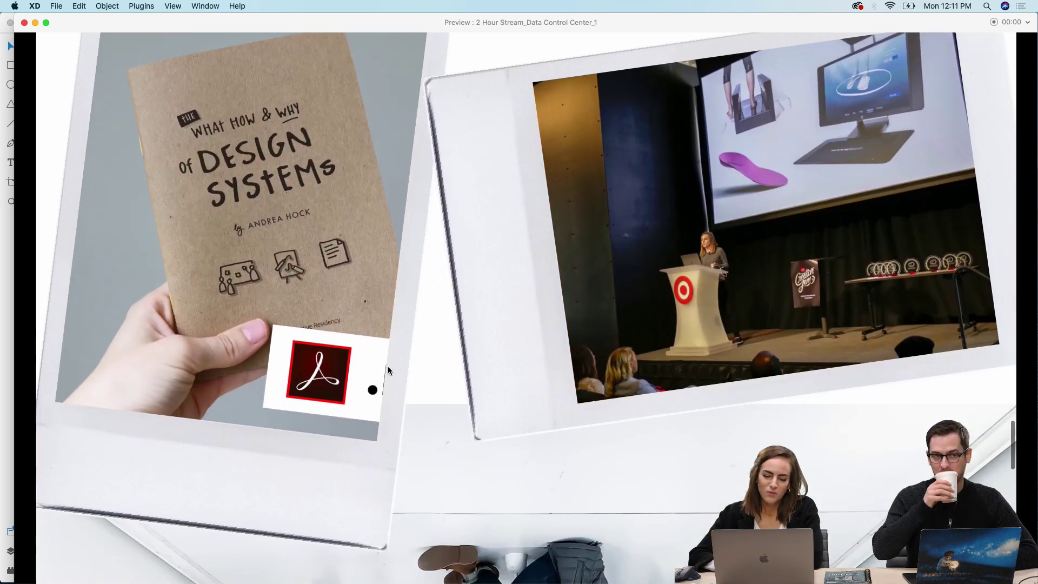
{"action": "scroll", "coordinate": [388, 365], "scroll_direction": "down", "scroll_amount": 2}
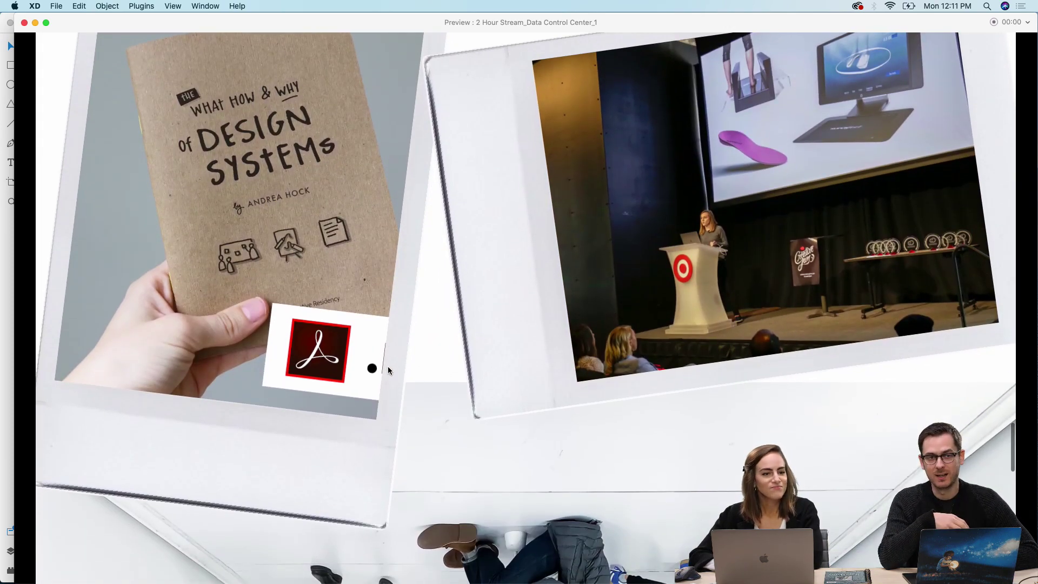
{"action": "scroll", "coordinate": [387, 366], "scroll_direction": "down", "scroll_amount": 1}
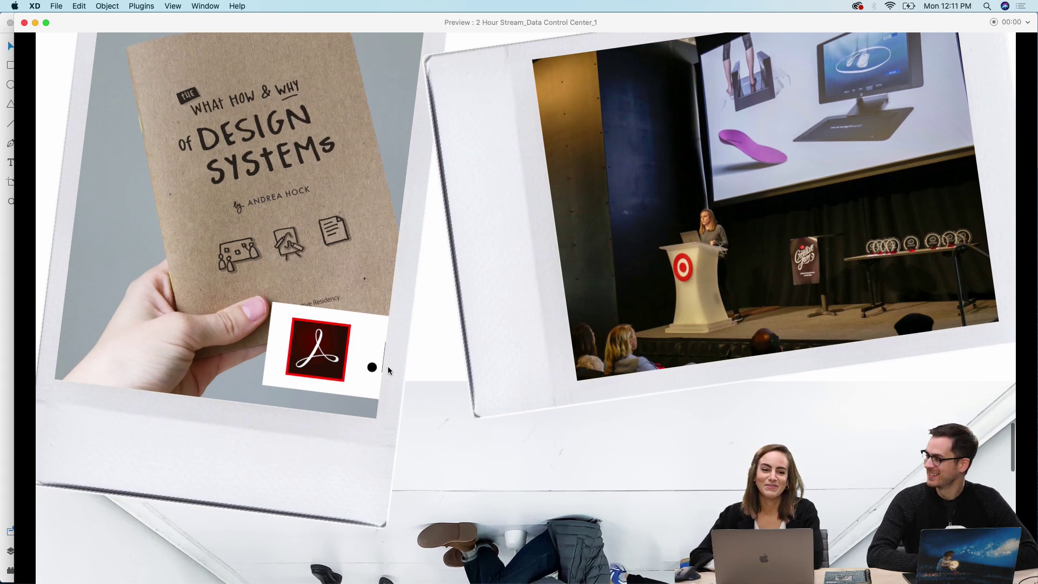
{"action": "scroll", "coordinate": [388, 365], "scroll_direction": "down", "scroll_amount": 3}
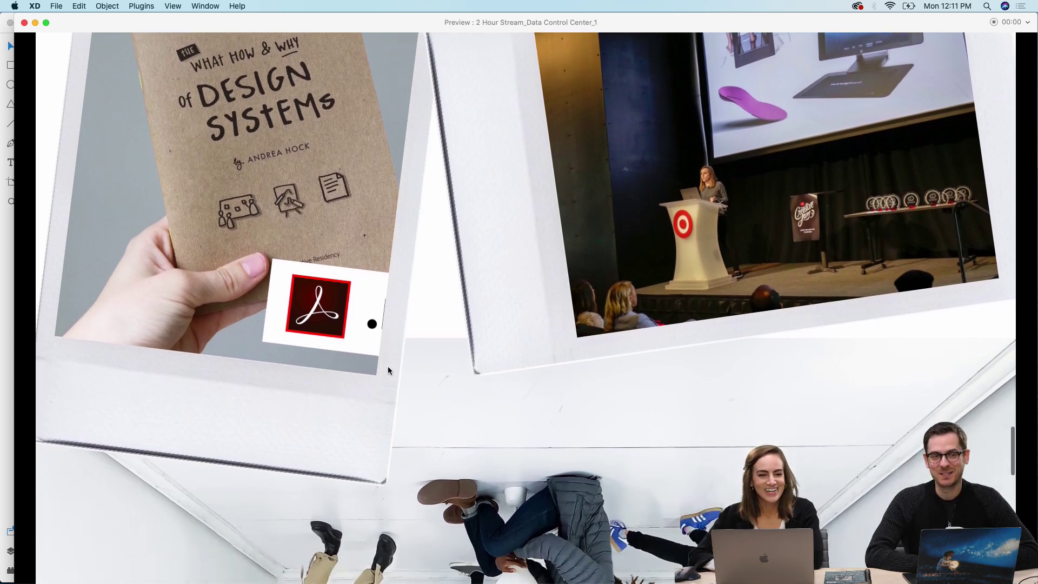
Step: View the upside-down create.adobe.com group photo and the closing Thank You! slide with the social media accounts
{"action": "scroll", "coordinate": [387, 365], "scroll_direction": "down", "scroll_amount": 10}
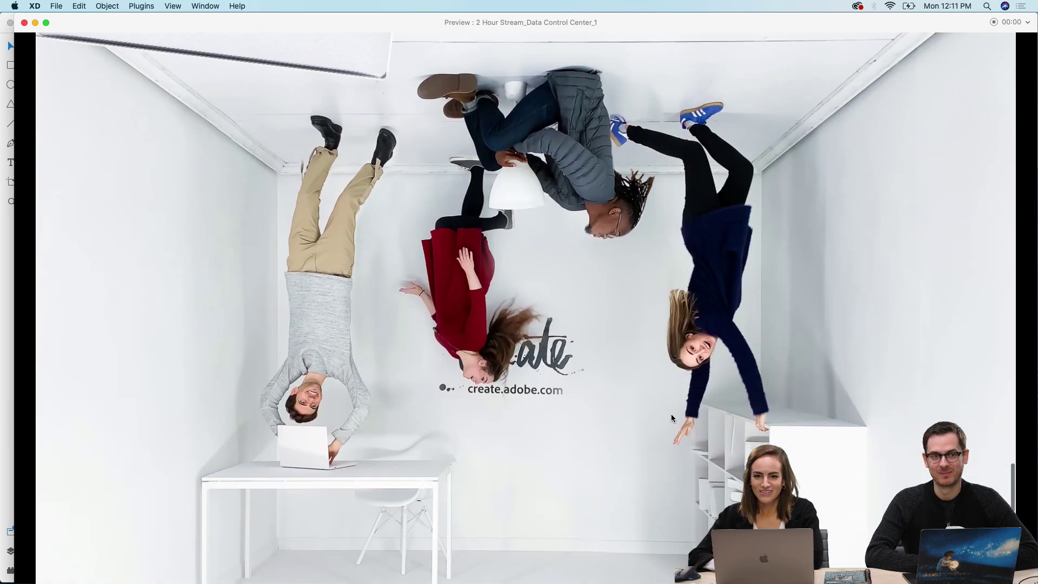
{"action": "scroll", "coordinate": [892, 394], "scroll_direction": "down", "scroll_amount": 5}
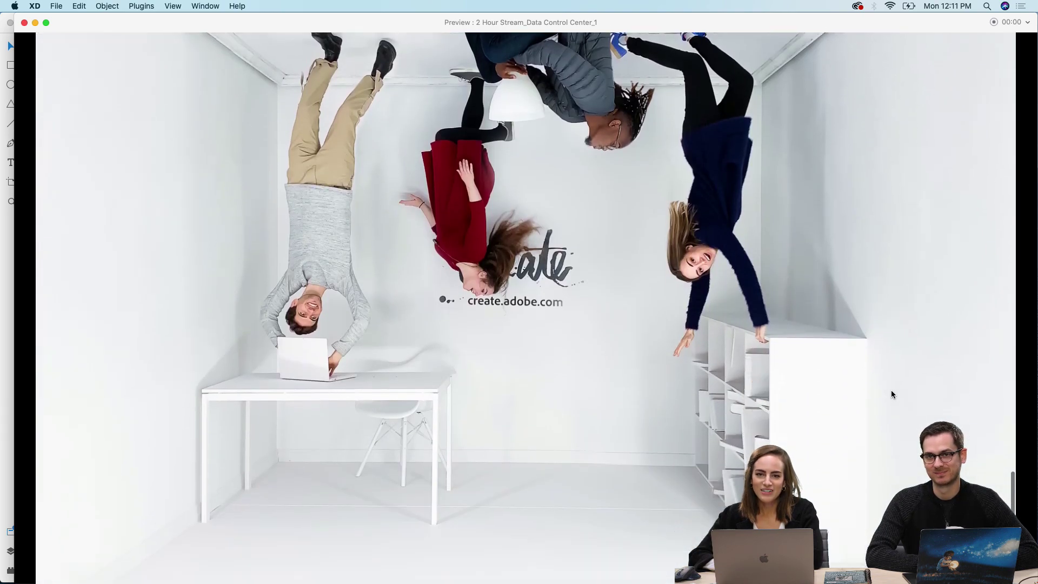
{"action": "scroll", "coordinate": [891, 393], "scroll_direction": "up", "scroll_amount": 2}
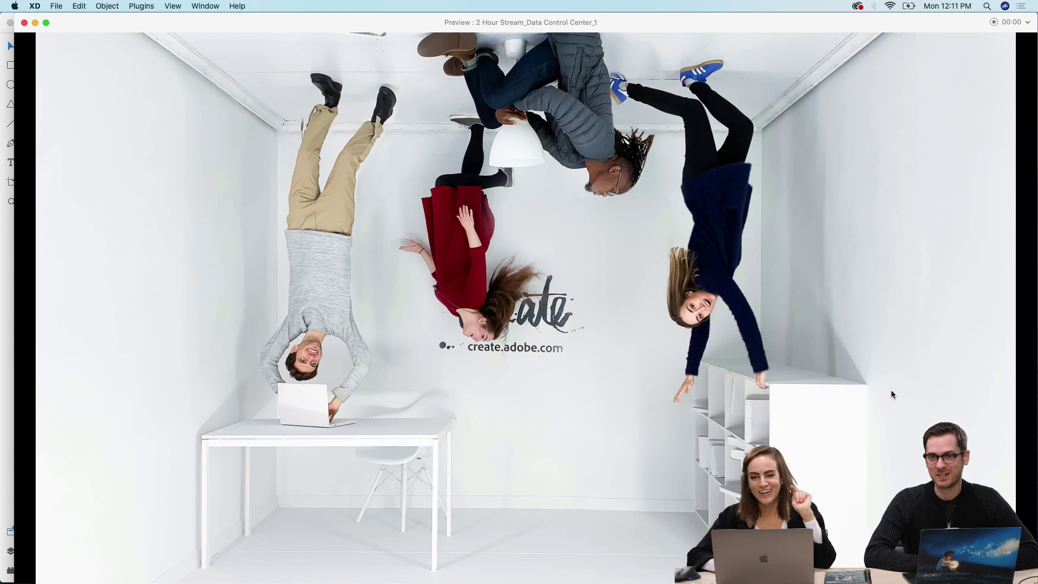
{"action": "scroll", "coordinate": [539, 496], "scroll_direction": "down", "scroll_amount": 20}
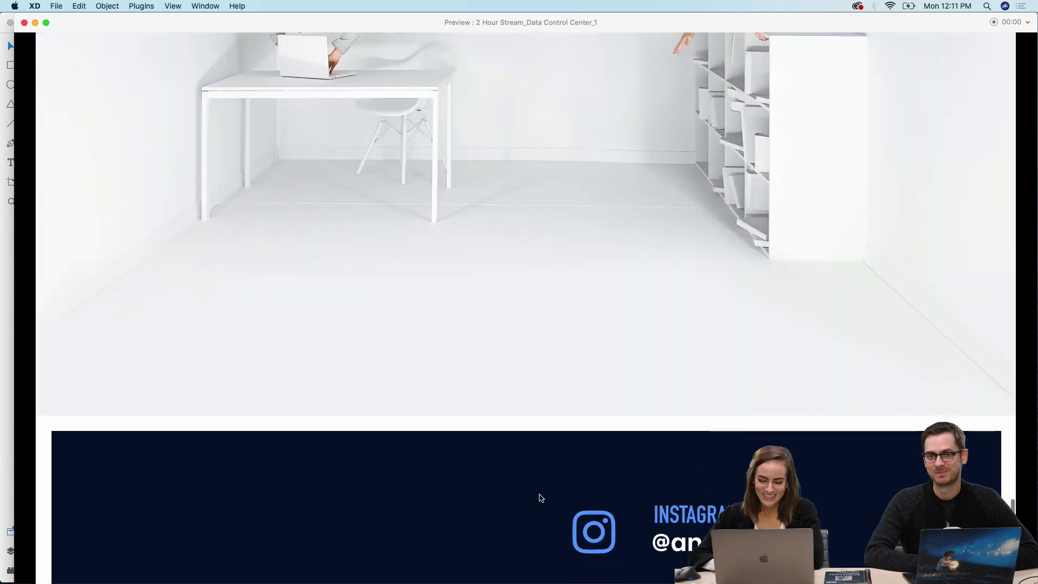
{"action": "scroll", "coordinate": [540, 497], "scroll_direction": "down", "scroll_amount": 15}
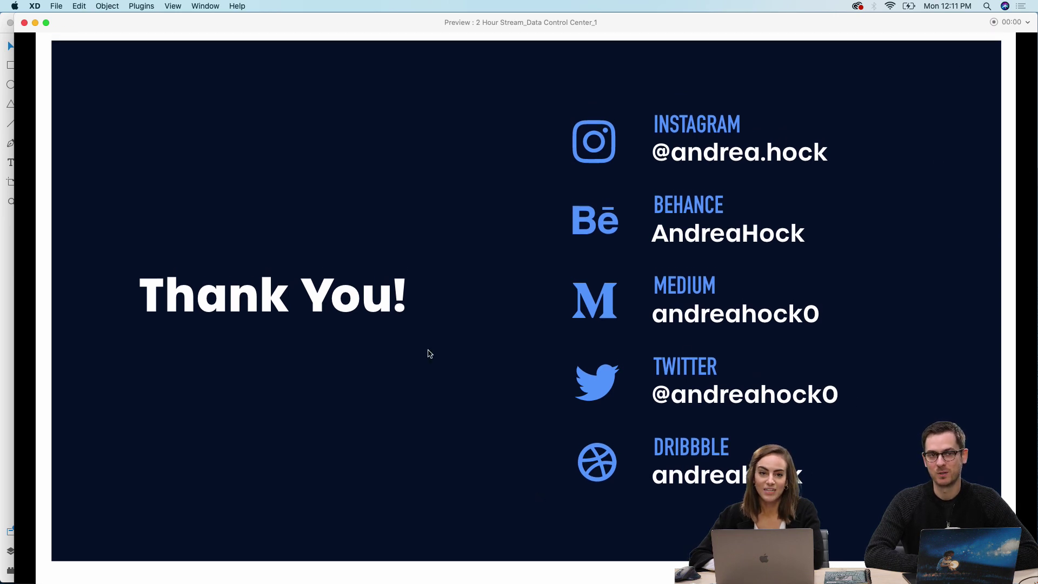
Step: Close the preview window and deselect the About Me artboard
{"action": "left_click", "coordinate": [25, 23]}
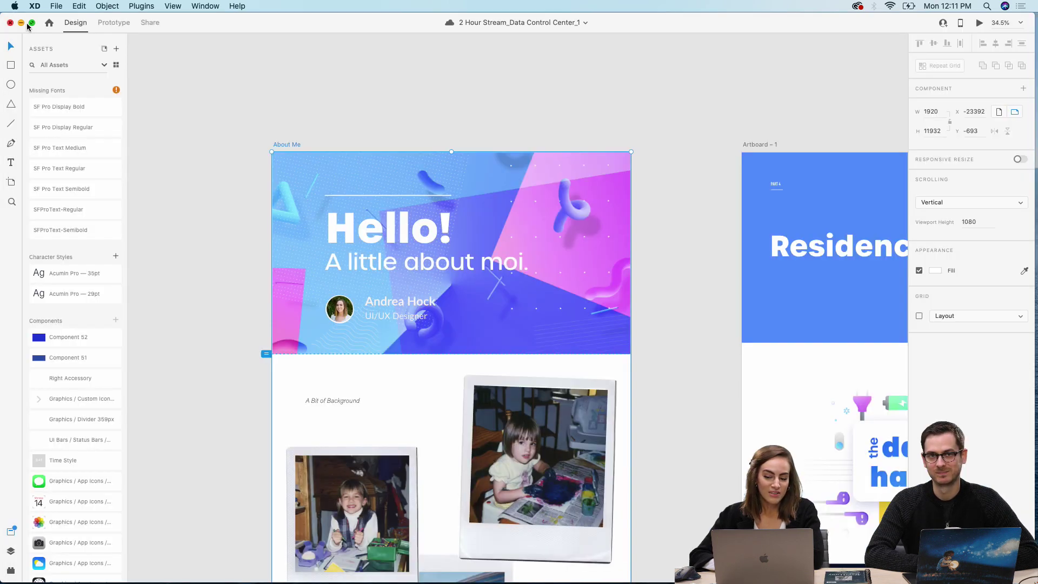
{"action": "left_click", "coordinate": [239, 67]}
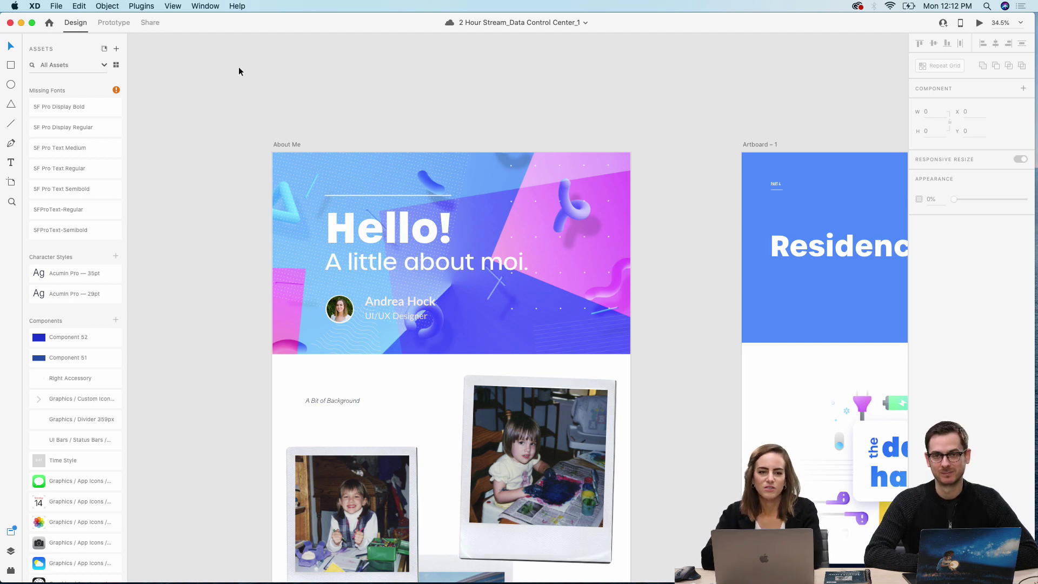
Step: Review the career photos on the About Me artboard, and bring the Residency Project title with the daily hack logo into view
{"action": "scroll", "coordinate": [239, 71], "scroll_direction": "down", "scroll_amount": 15}
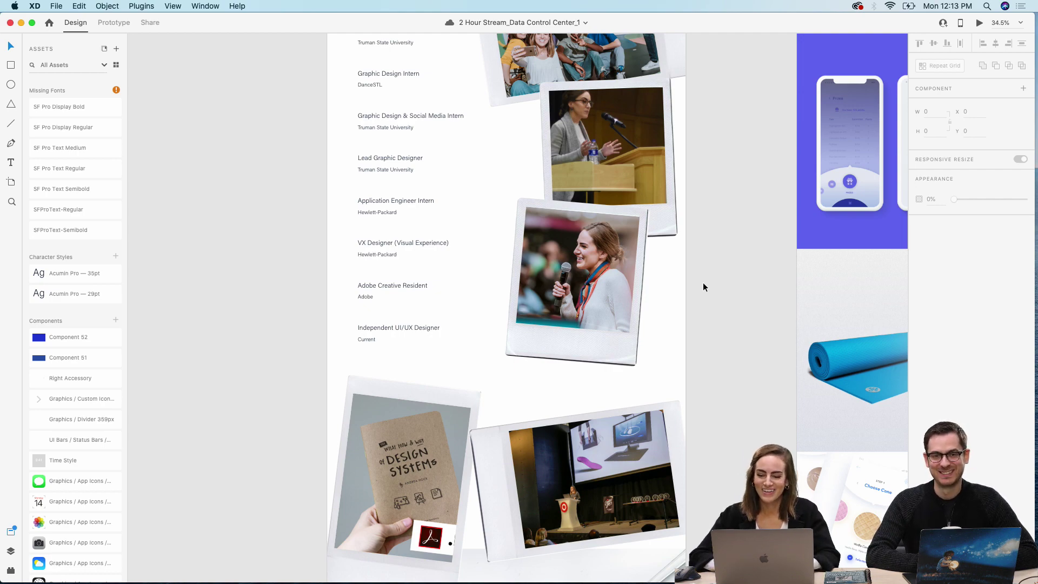
{"action": "scroll", "coordinate": [702, 282], "scroll_direction": "up", "scroll_amount": 10}
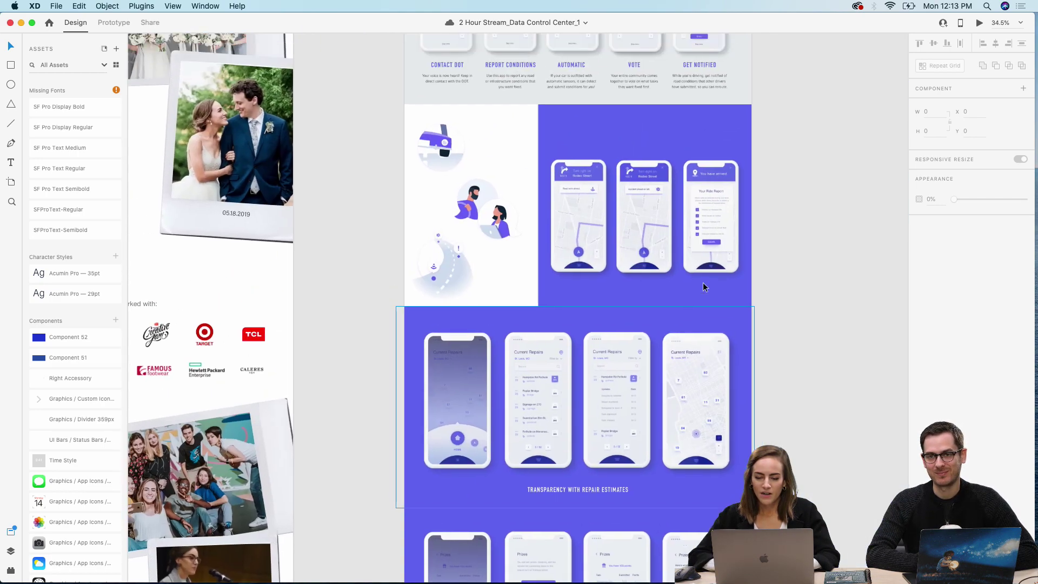
{"action": "scroll", "coordinate": [703, 283], "scroll_direction": "up", "scroll_amount": 10}
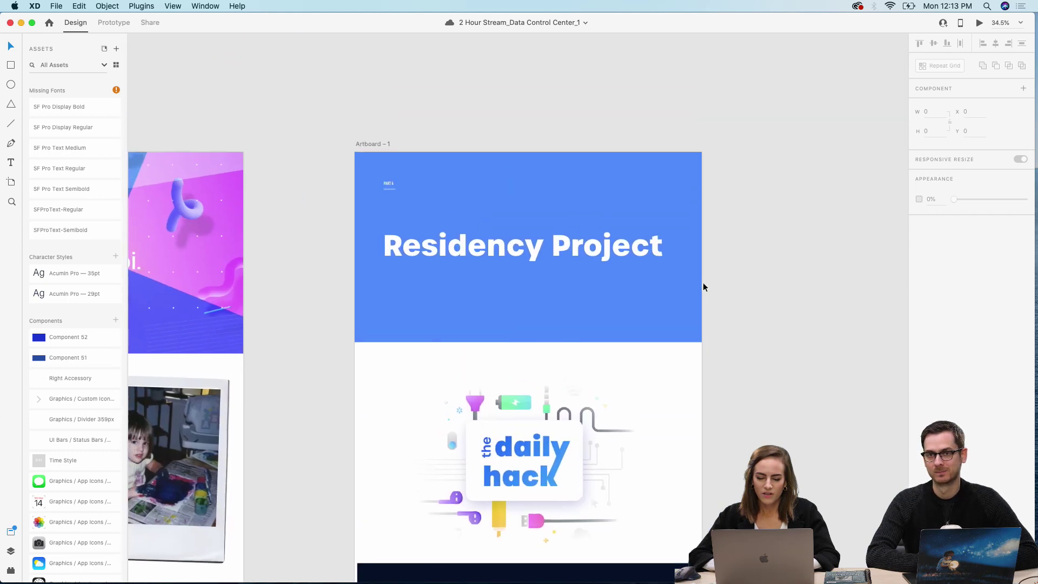
{"action": "scroll", "coordinate": [704, 287], "scroll_direction": "up", "scroll_amount": 3}
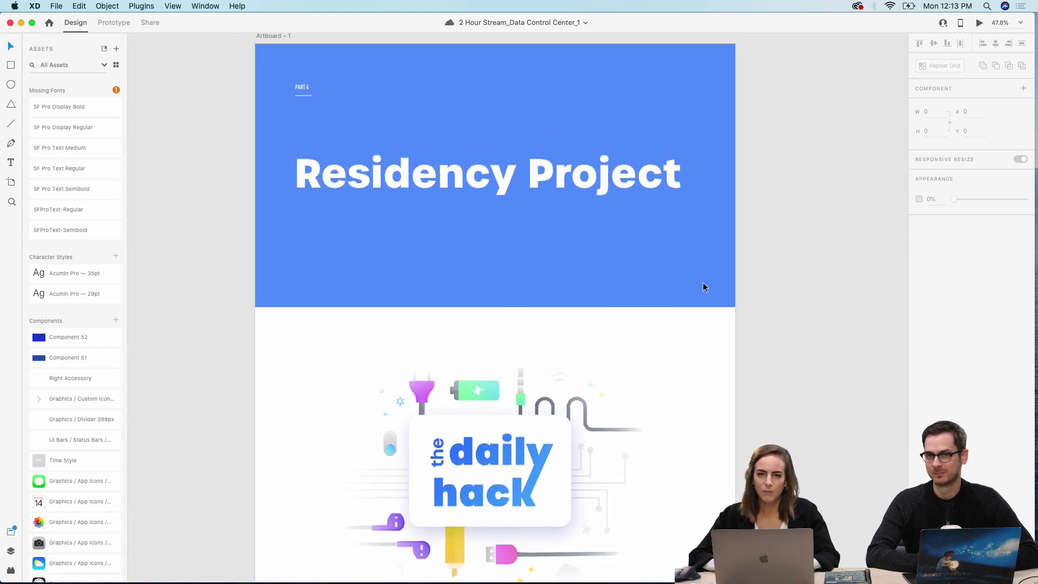
Step: Examine the SmoothRide onboarding screens, the illustrations and the navigation map screens on the Residency Project artboard
{"action": "scroll", "coordinate": [704, 287], "scroll_direction": "down", "scroll_amount": 5}
{"action": "scroll", "coordinate": [704, 286], "scroll_direction": "down", "scroll_amount": 8}
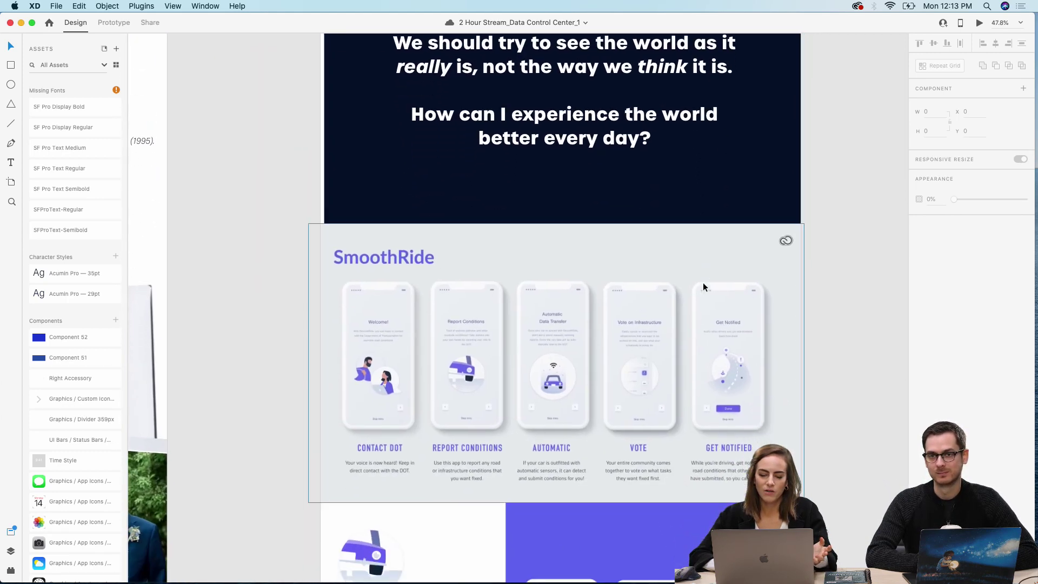
{"action": "scroll", "coordinate": [704, 286], "scroll_direction": "down", "scroll_amount": 2}
{"action": "scroll", "coordinate": [704, 286], "scroll_direction": "down", "scroll_amount": 10}
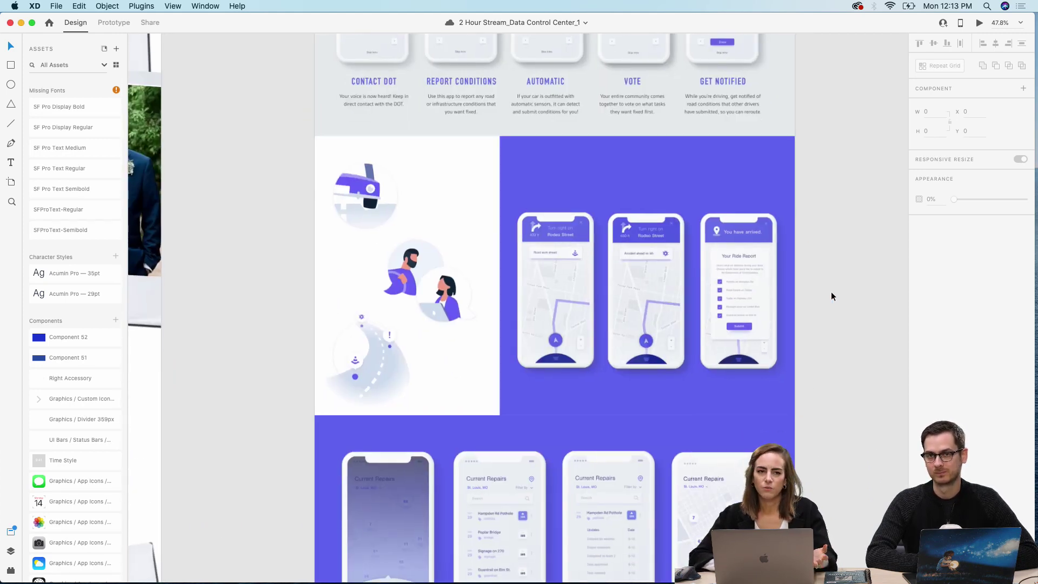
{"action": "scroll", "coordinate": [831, 297], "scroll_direction": "down", "scroll_amount": 1}
{"action": "scroll", "coordinate": [831, 296], "scroll_direction": "down", "scroll_amount": 6}
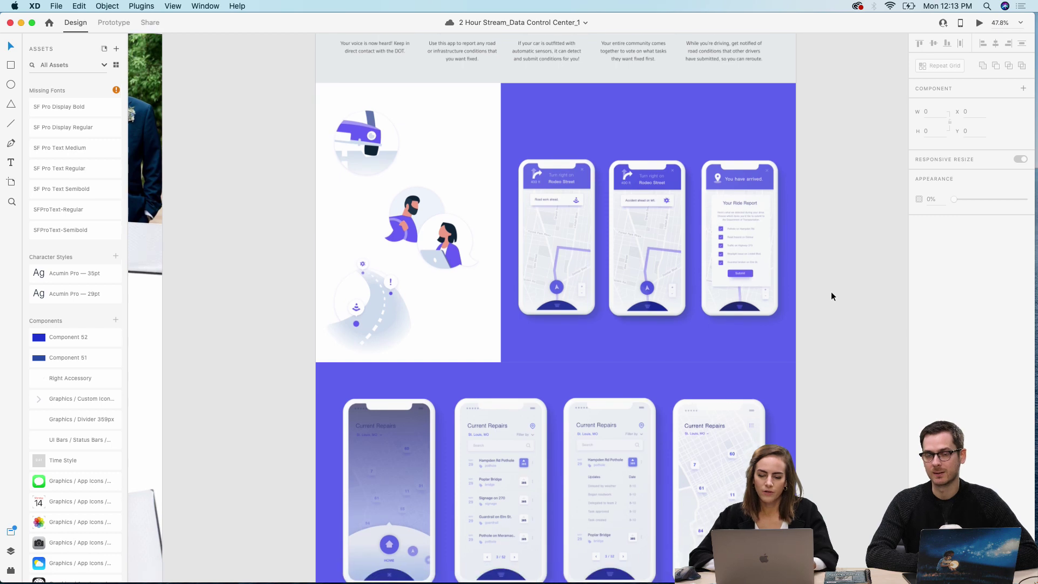
Step: Examine SmoothRide's Current Repairs and Prizes screens, glancing ahead at the yoga mat app below
{"action": "scroll", "coordinate": [831, 296], "scroll_direction": "down", "scroll_amount": 2}
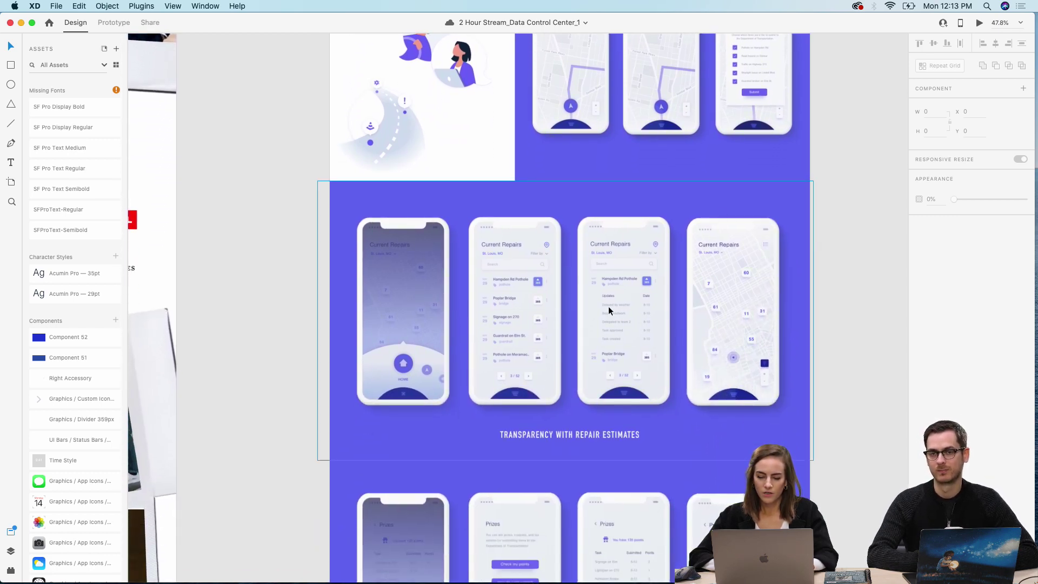
{"action": "scroll", "coordinate": [608, 305], "scroll_direction": "up", "scroll_amount": 1}
{"action": "scroll", "coordinate": [608, 309], "scroll_direction": "down", "scroll_amount": 14}
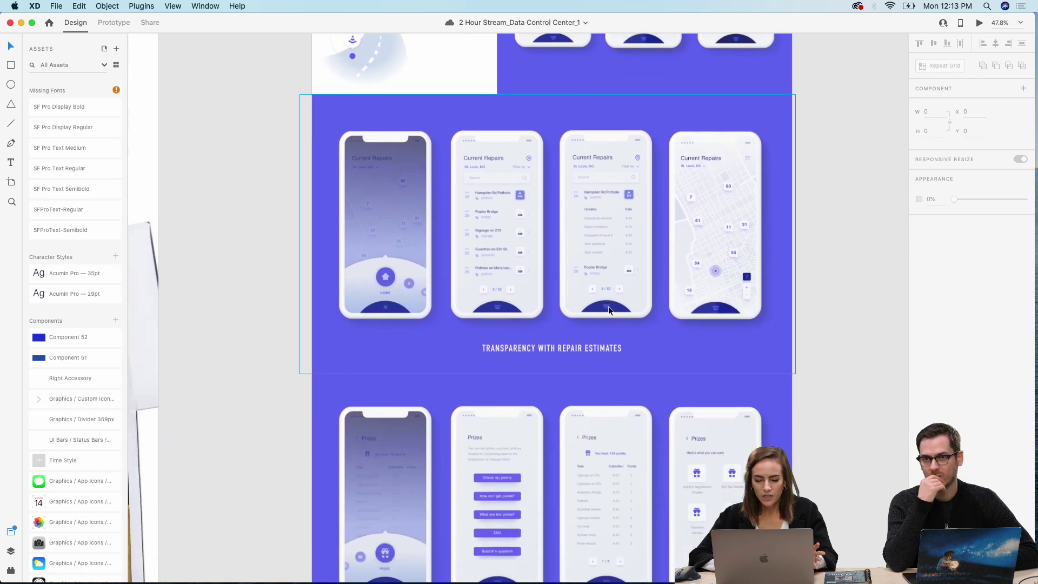
{"action": "scroll", "coordinate": [608, 306], "scroll_direction": "down", "scroll_amount": 7}
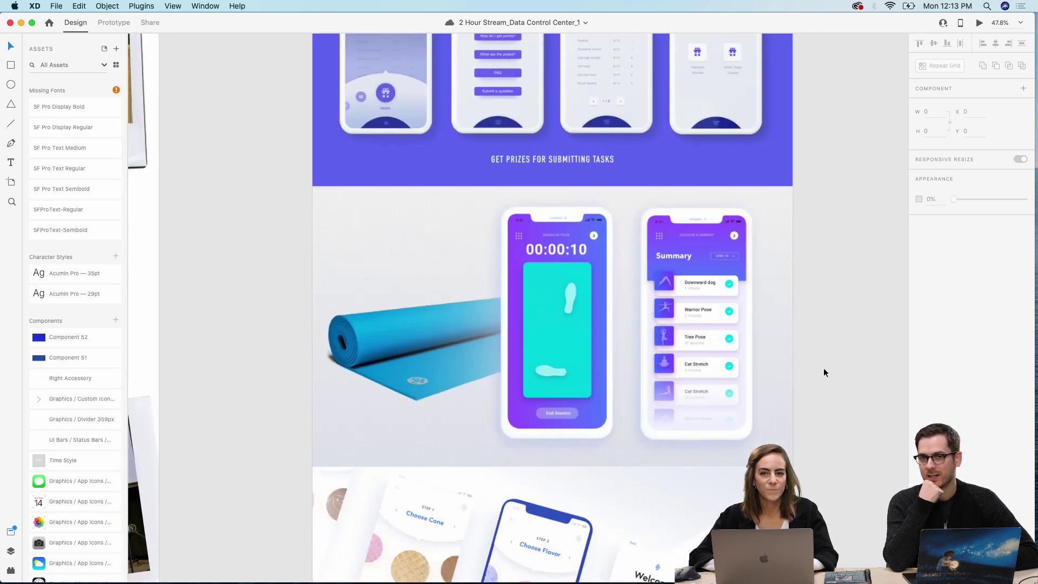
{"action": "scroll", "coordinate": [822, 368], "scroll_direction": "up", "scroll_amount": 13}
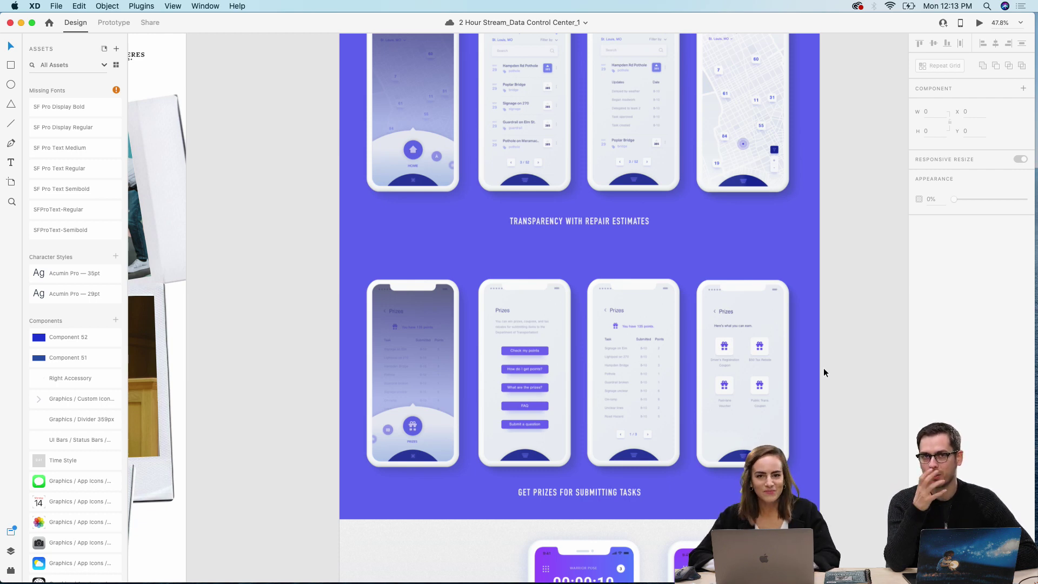
Step: View the yoga mat app screens and the ice cream ordering screens below the SmoothRide project
{"action": "scroll", "coordinate": [823, 367], "scroll_direction": "down", "scroll_amount": 10}
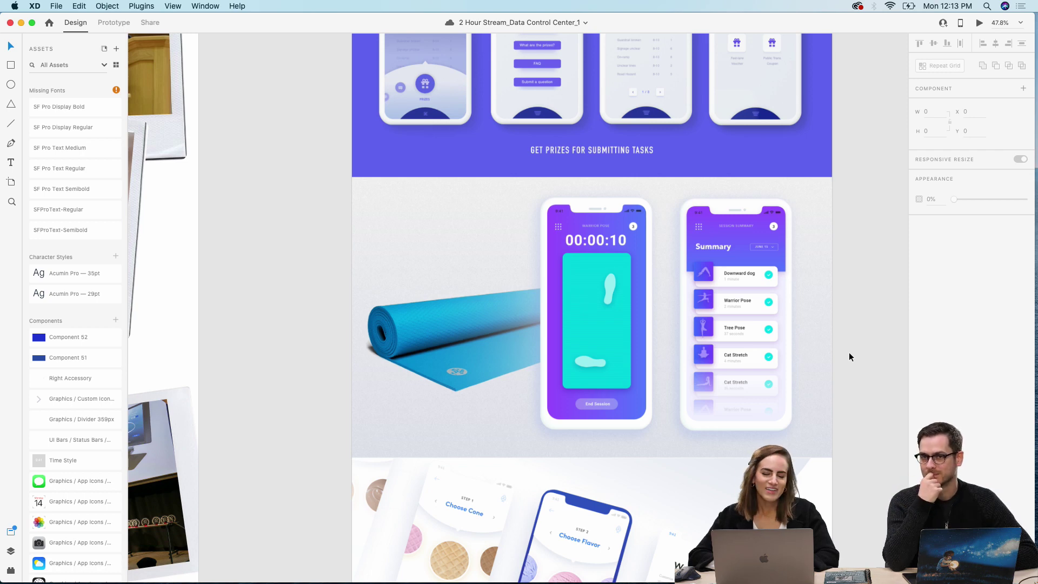
{"action": "scroll", "coordinate": [848, 357], "scroll_direction": "down", "scroll_amount": 6}
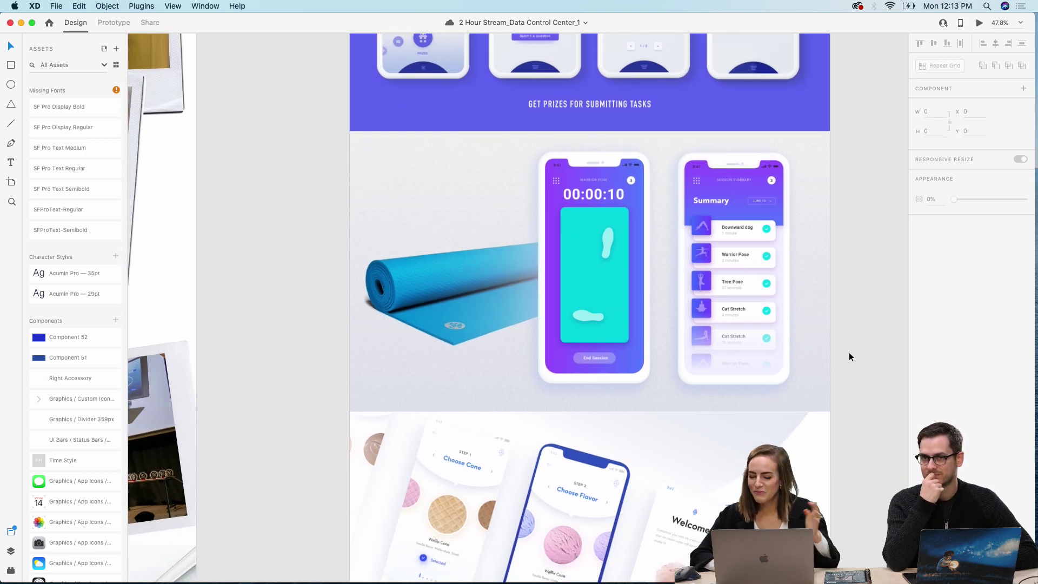
{"action": "scroll", "coordinate": [849, 357], "scroll_direction": "down", "scroll_amount": 3}
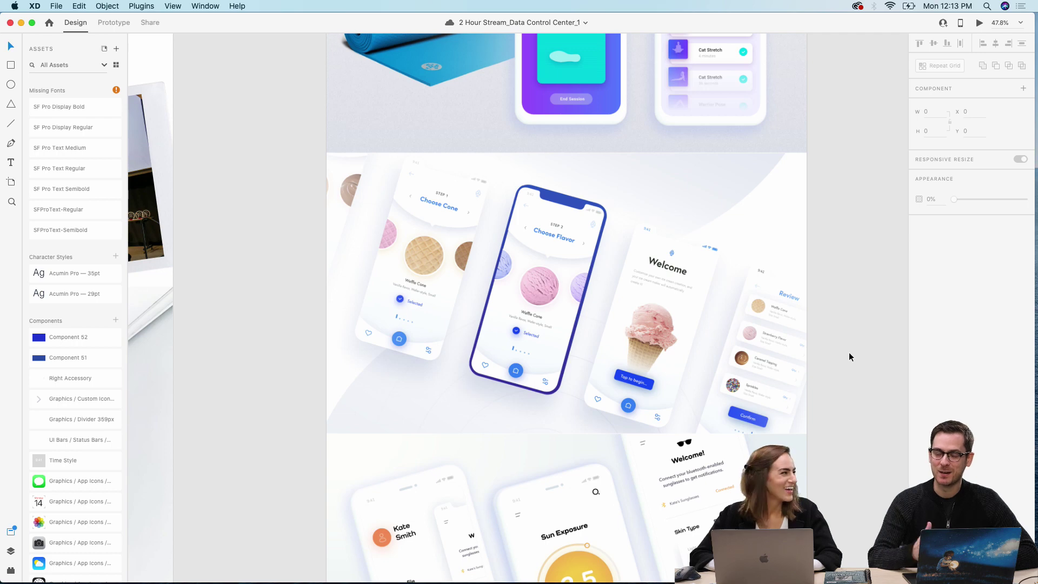
{"action": "scroll", "coordinate": [848, 356], "scroll_direction": "down", "scroll_amount": 3}
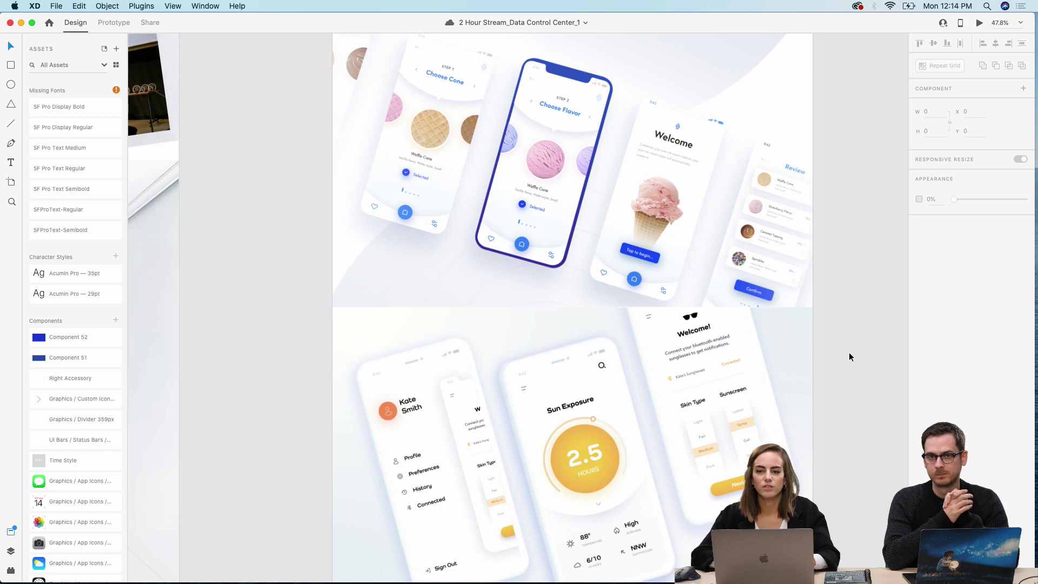
Step: Skim the remaining daily app concepts, from sun exposure and meal options through flower identification and Barrel Cactus to the bike smartwatch
{"action": "scroll", "coordinate": [849, 356], "scroll_direction": "down", "scroll_amount": 10}
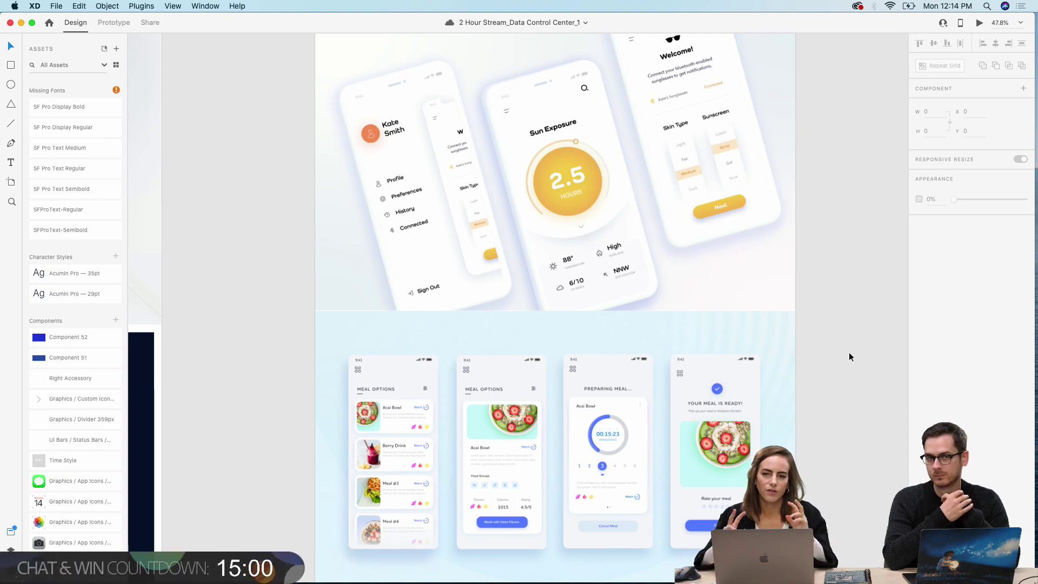
{"action": "scroll", "coordinate": [849, 357], "scroll_direction": "down", "scroll_amount": 20}
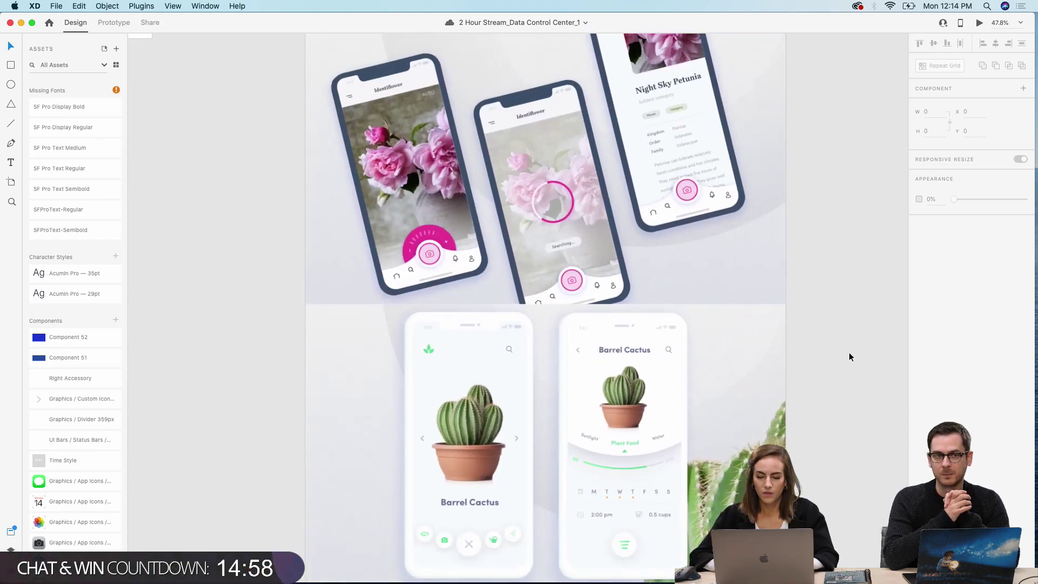
{"action": "scroll", "coordinate": [849, 357], "scroll_direction": "down", "scroll_amount": 5}
{"action": "scroll", "coordinate": [849, 356], "scroll_direction": "up", "scroll_amount": 15}
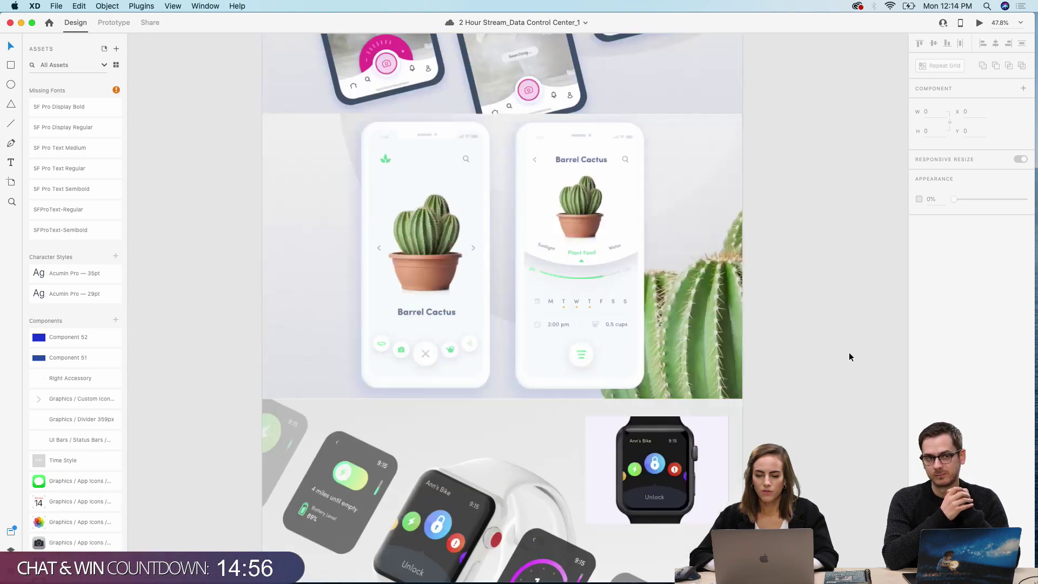
Step: Go to the Title artboard of the Smartphone Data Control Hub project and frame it for presentation
{"action": "scroll", "coordinate": [849, 357], "scroll_direction": "right", "scroll_amount": 10}
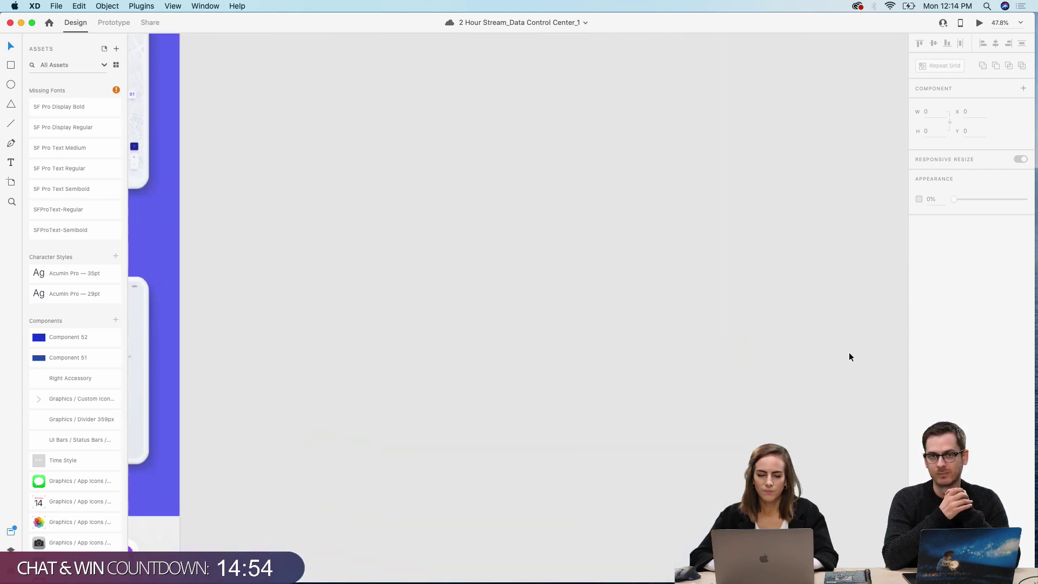
{"action": "scroll", "coordinate": [849, 357], "scroll_direction": "down", "scroll_amount": 5}
{"action": "scroll", "coordinate": [849, 357], "scroll_direction": "up", "scroll_amount": 15}
{"action": "scroll", "coordinate": [849, 357], "scroll_direction": "right", "scroll_amount": 10}
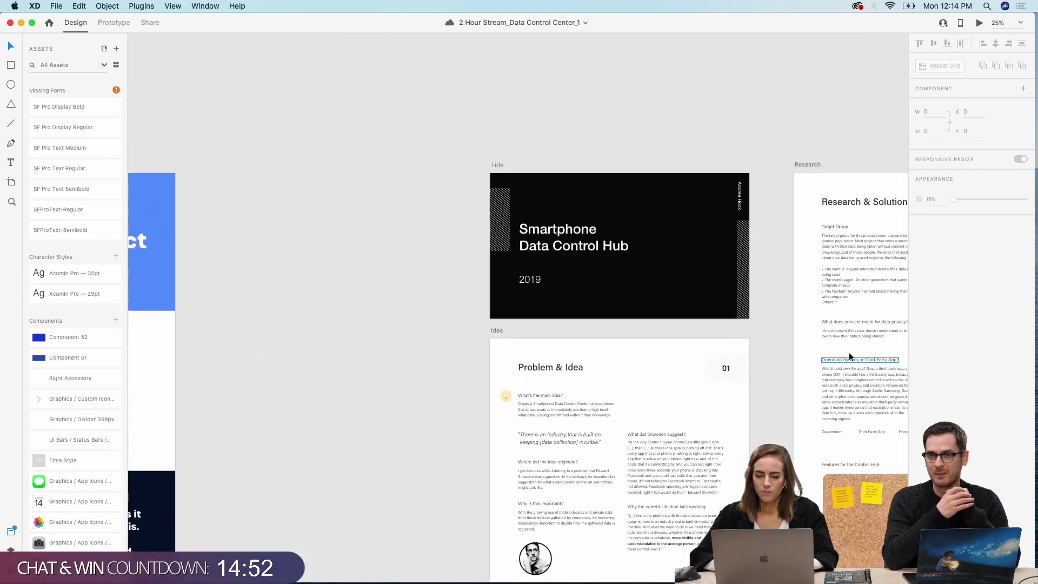
{"action": "scroll", "coordinate": [849, 357], "scroll_direction": "up", "scroll_amount": 5}
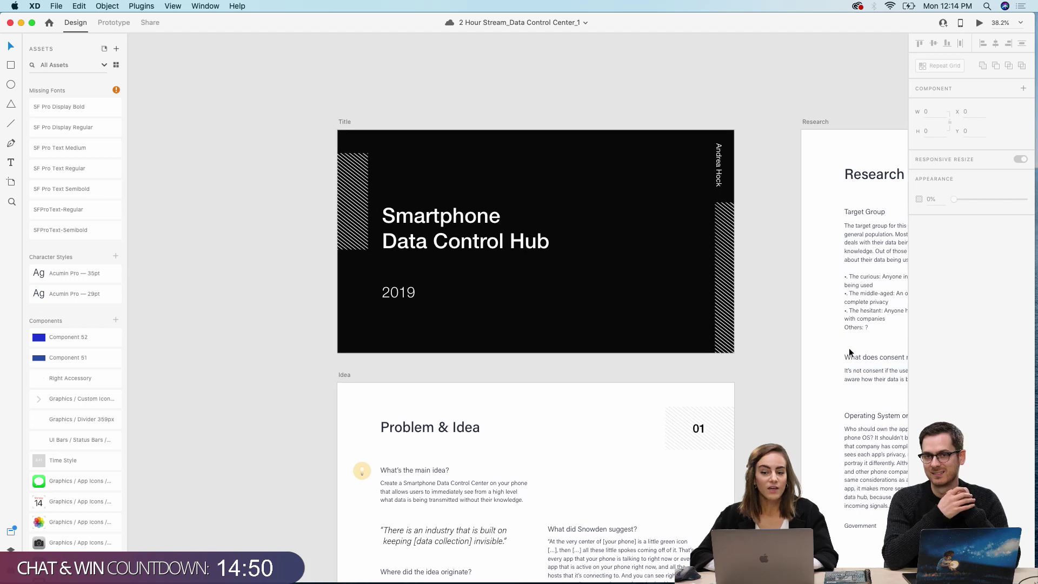
{"action": "scroll", "coordinate": [849, 353], "scroll_direction": "up", "scroll_amount": 5}
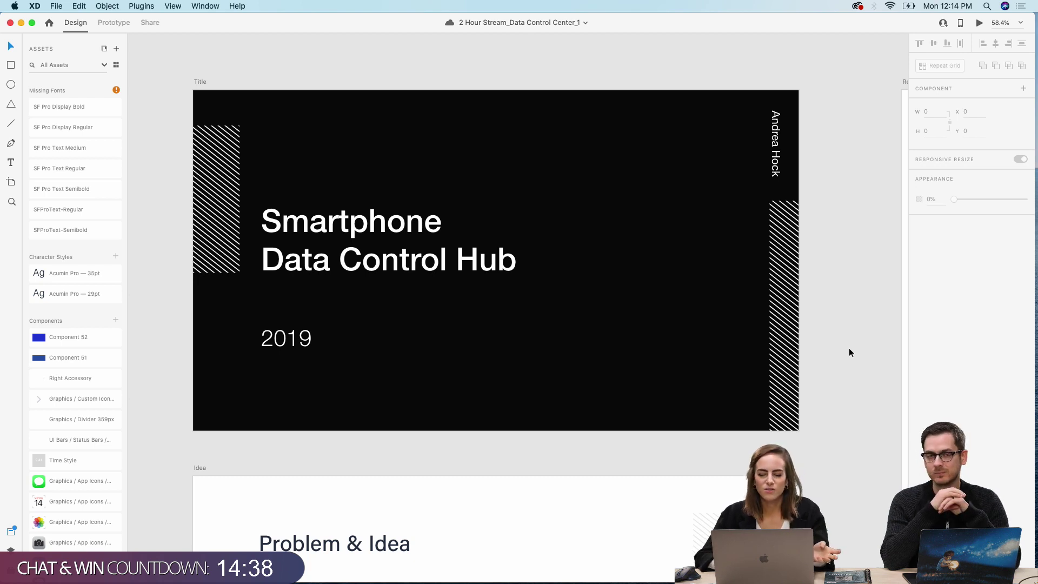
{"action": "scroll", "coordinate": [849, 352], "scroll_direction": "left", "scroll_amount": 3}
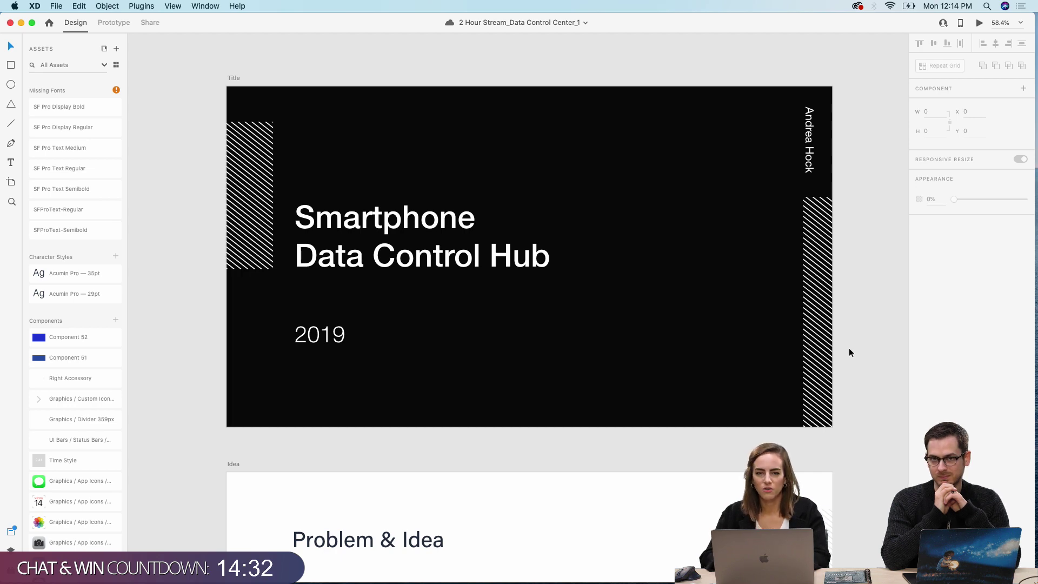
Step: Read the Problem & Idea artboard, covering the main idea, its origin, its importance and Snowden's suggestion
{"action": "scroll", "coordinate": [849, 352], "scroll_direction": "down", "scroll_amount": 10}
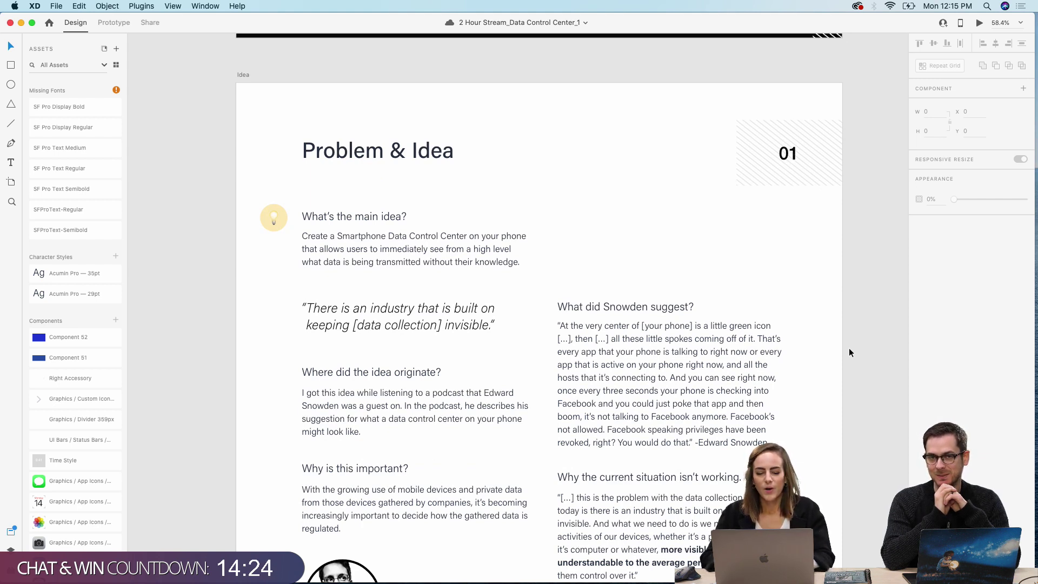
{"action": "scroll", "coordinate": [849, 352], "scroll_direction": "down", "scroll_amount": 2}
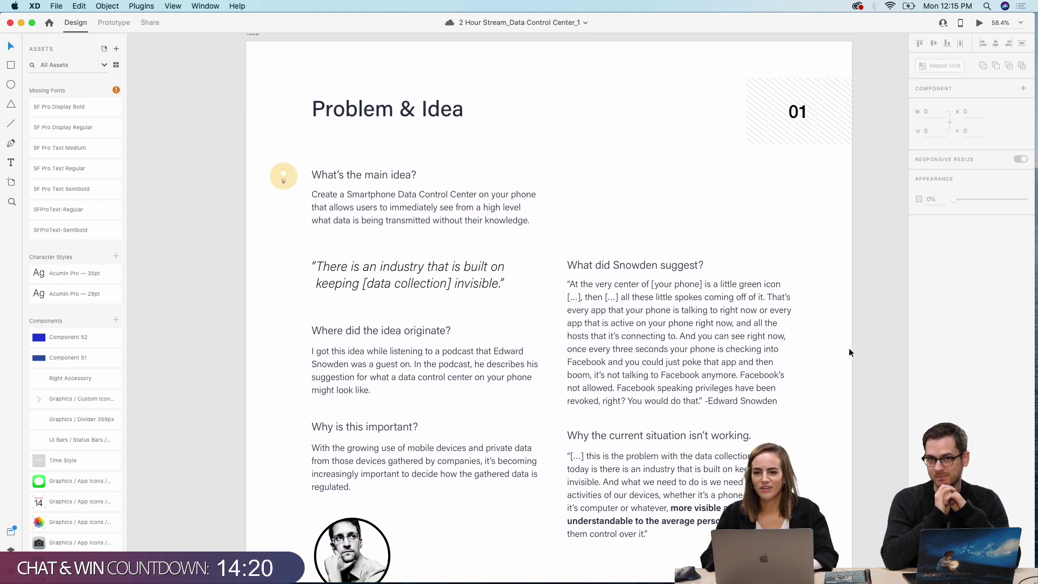
{"action": "scroll", "coordinate": [848, 352], "scroll_direction": "down", "scroll_amount": 2}
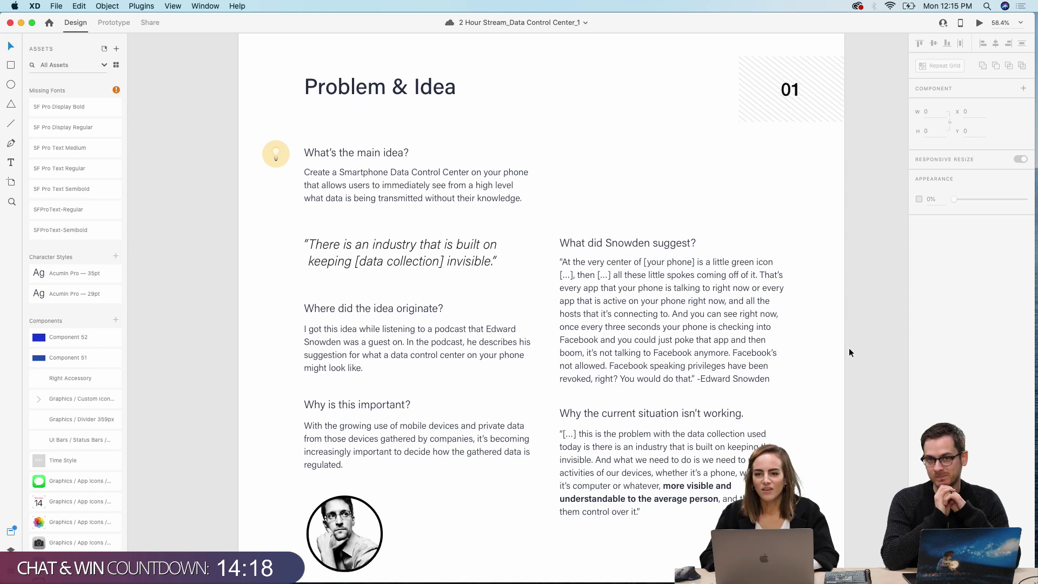
{"action": "scroll", "coordinate": [849, 353], "scroll_direction": "down", "scroll_amount": 2}
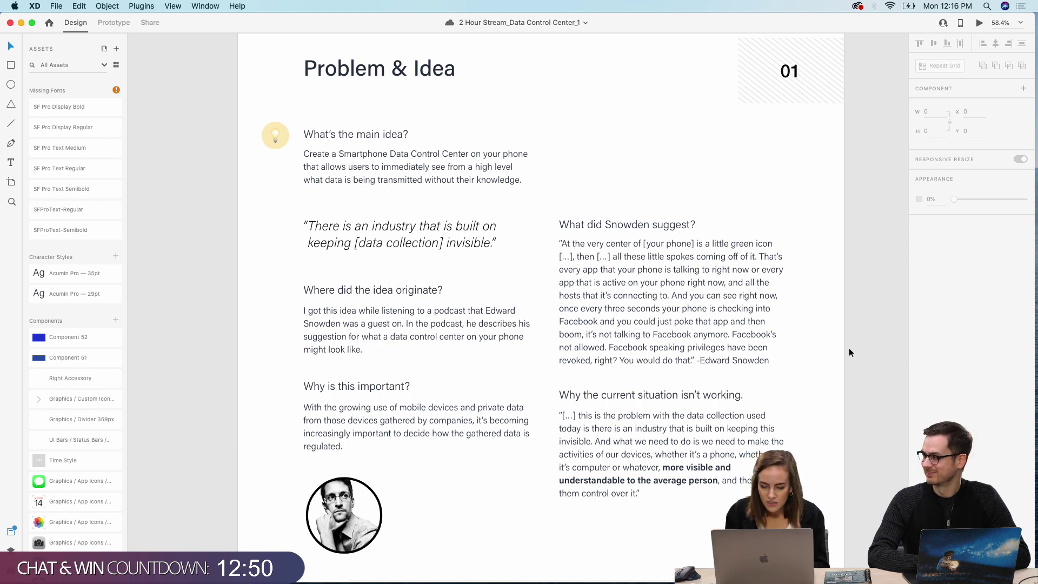
{"action": "scroll", "coordinate": [849, 352], "scroll_direction": "up", "scroll_amount": 2}
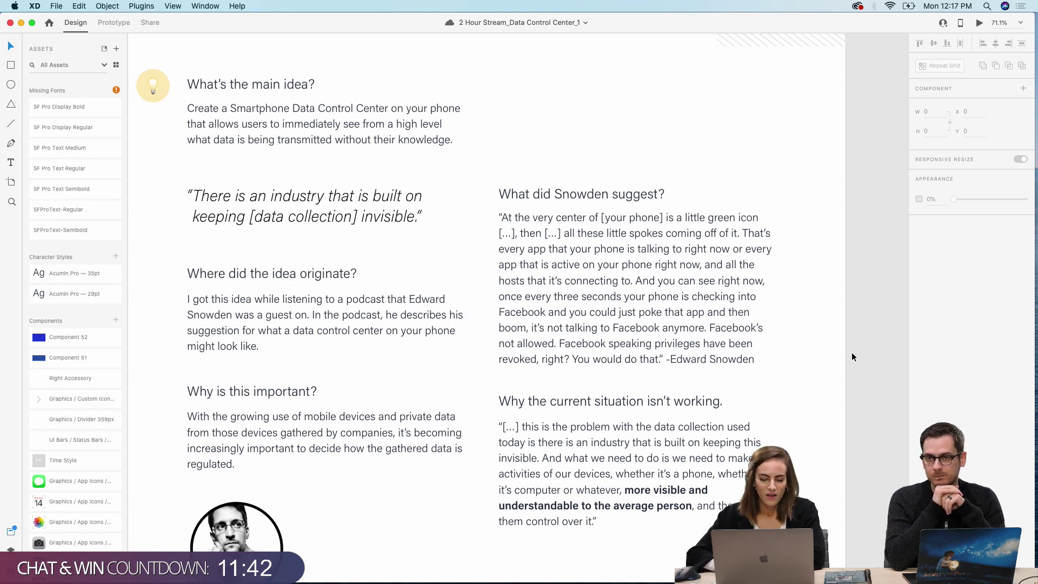
{"action": "scroll", "coordinate": [851, 352], "scroll_direction": "down", "scroll_amount": 2}
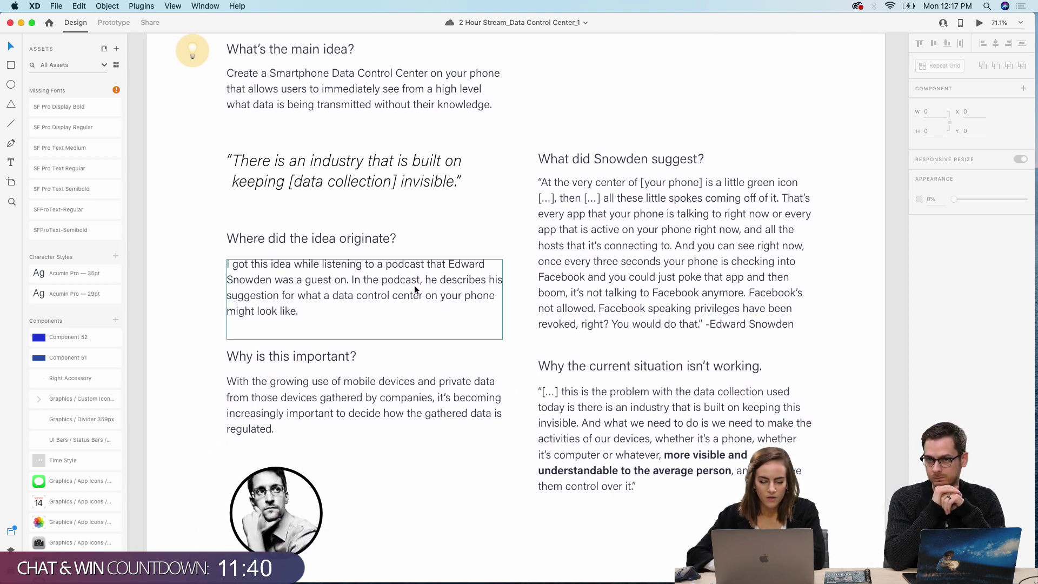
Step: Read the More in Depth: How Data Tracking Works section down to the end of the Idea artboard
{"action": "scroll", "coordinate": [414, 284], "scroll_direction": "down", "scroll_amount": 5}
{"action": "scroll", "coordinate": [530, 436], "scroll_direction": "down", "scroll_amount": 15}
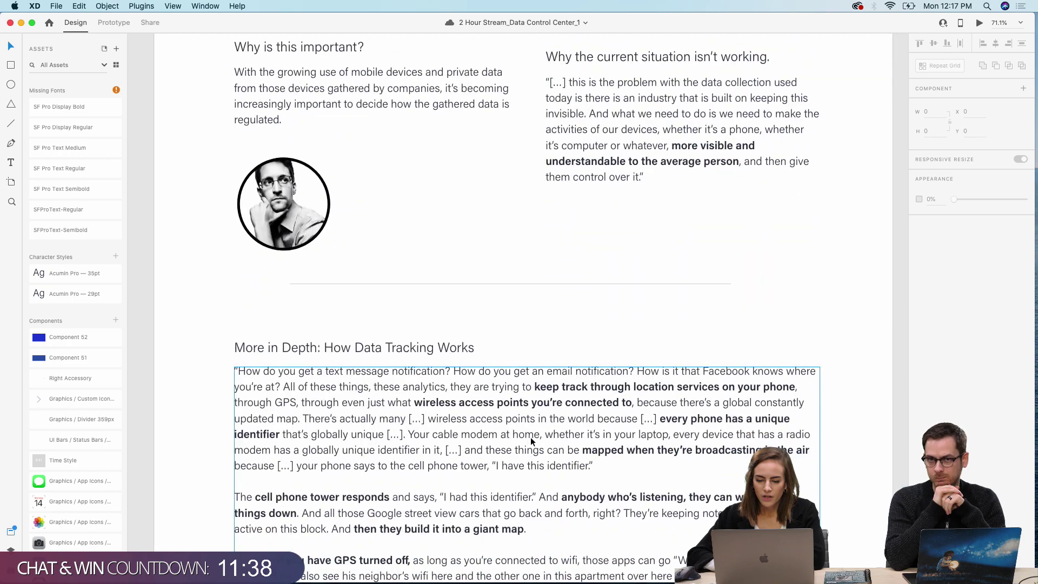
{"action": "scroll", "coordinate": [530, 440], "scroll_direction": "up", "scroll_amount": 11}
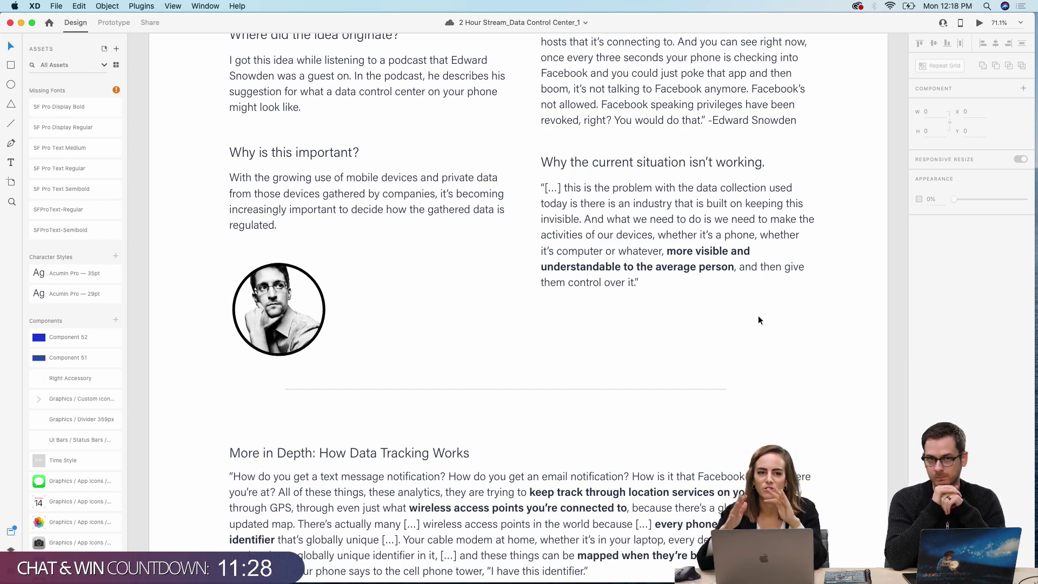
{"action": "scroll", "coordinate": [757, 320], "scroll_direction": "down", "scroll_amount": 10}
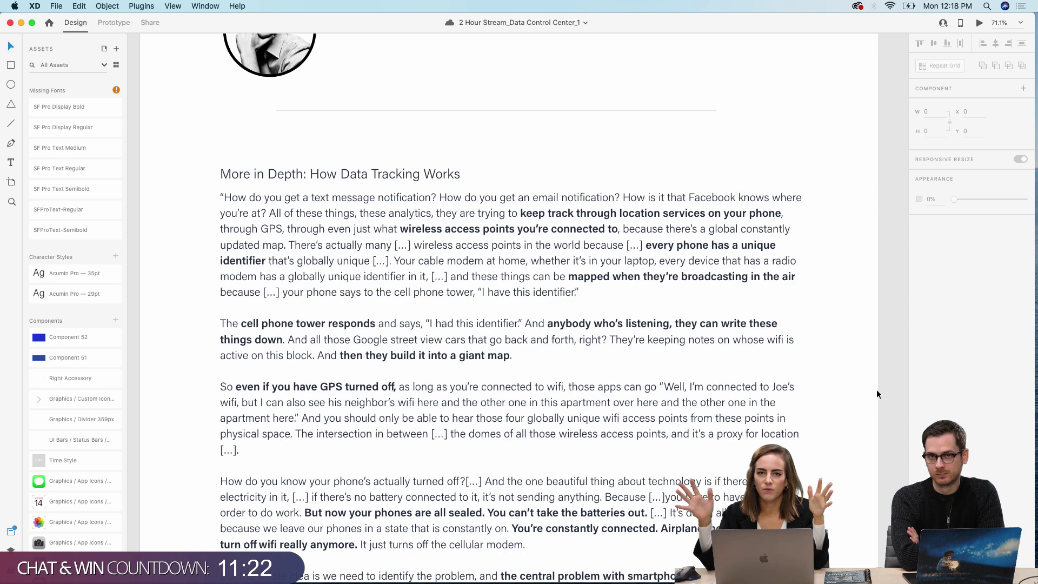
{"action": "scroll", "coordinate": [877, 394], "scroll_direction": "down", "scroll_amount": 3}
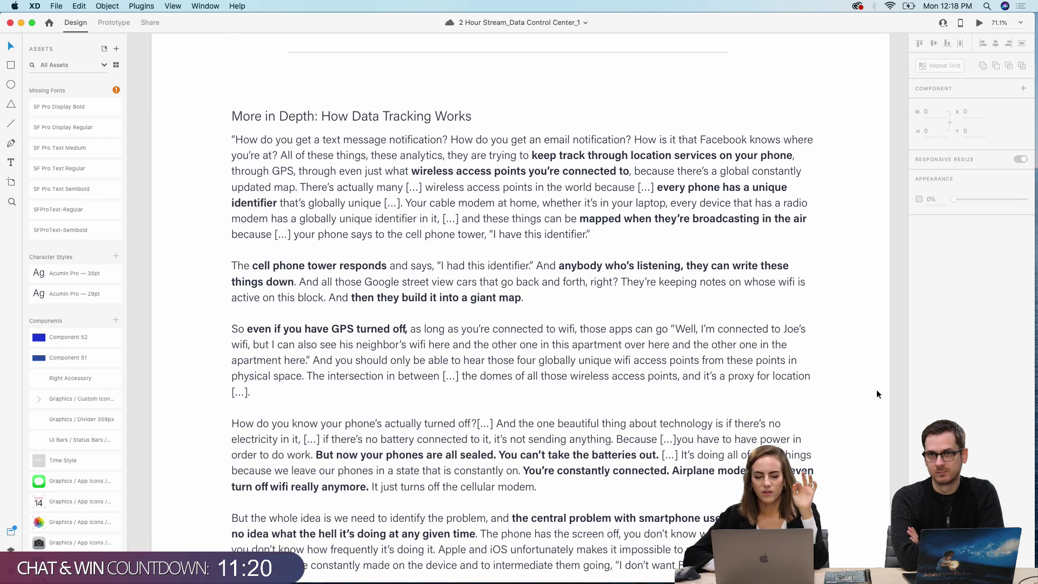
{"action": "scroll", "coordinate": [876, 394], "scroll_direction": "down", "scroll_amount": 2}
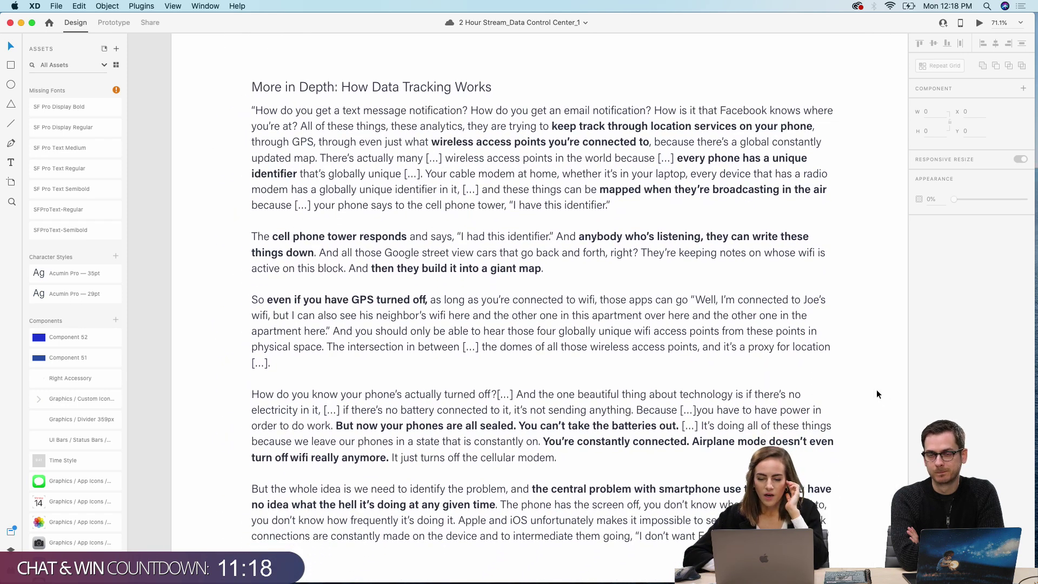
{"action": "scroll", "coordinate": [876, 394], "scroll_direction": "down", "scroll_amount": 5}
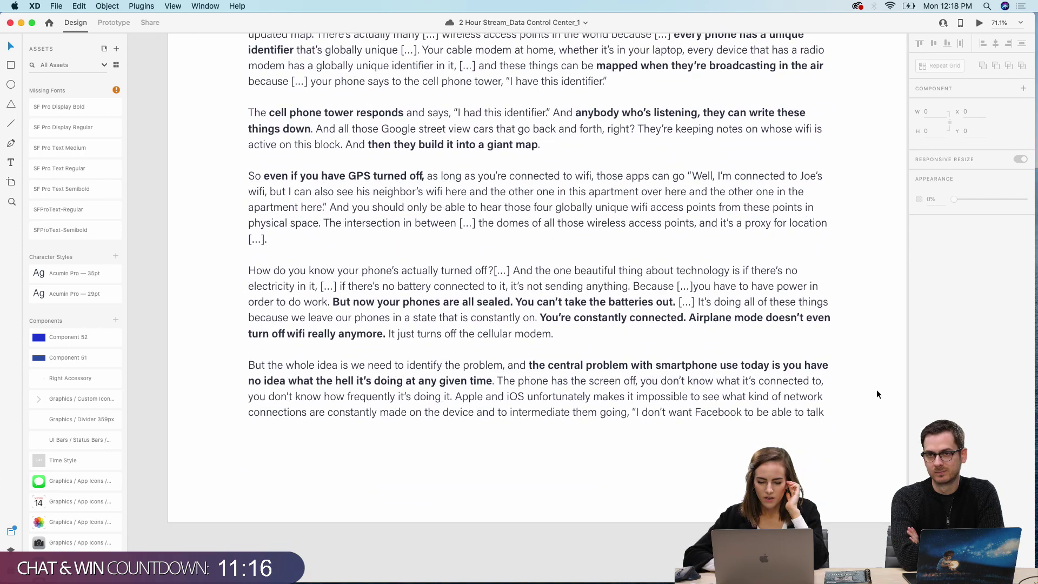
Step: Review the Problem & Idea artboard again, then focus on its More in Depth: How Data Tracking Works section
{"action": "scroll", "coordinate": [877, 394], "scroll_direction": "down", "scroll_amount": 5}
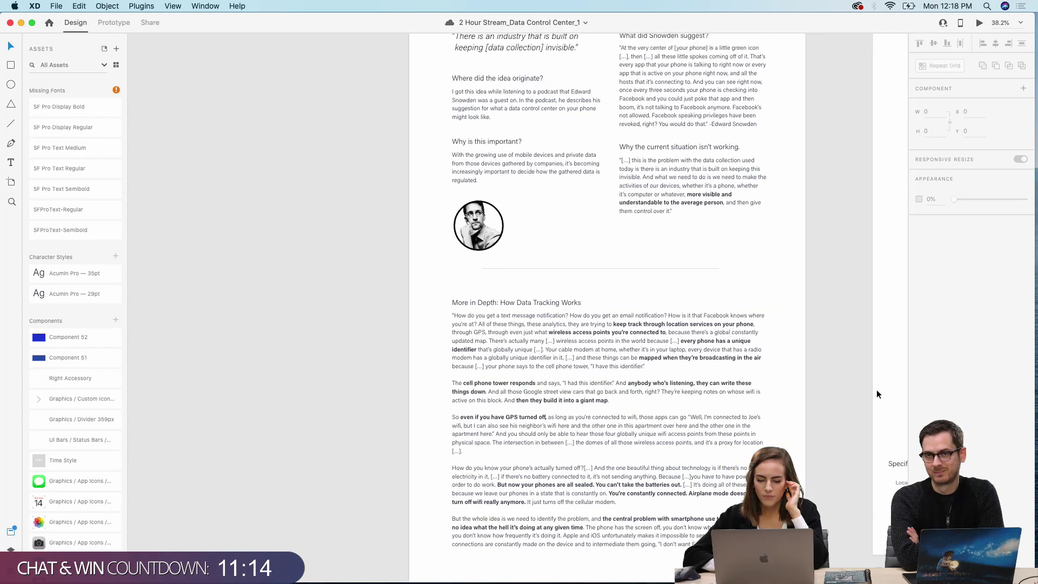
{"action": "scroll", "coordinate": [876, 394], "scroll_direction": "up", "scroll_amount": 1}
{"action": "scroll", "coordinate": [876, 394], "scroll_direction": "right", "scroll_amount": 1}
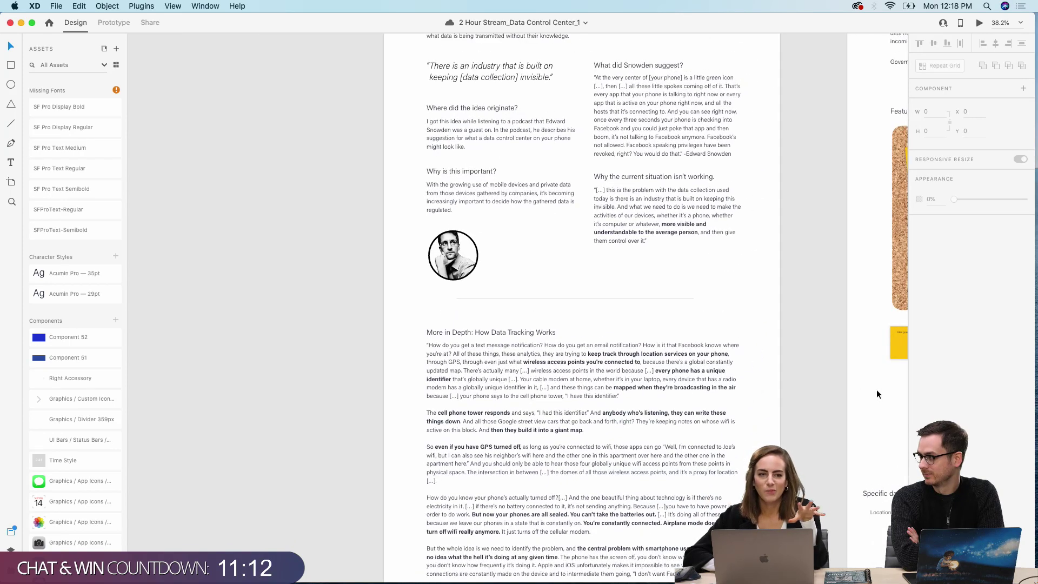
{"action": "scroll", "coordinate": [877, 393], "scroll_direction": "down", "scroll_amount": 3}
{"action": "scroll", "coordinate": [877, 392], "scroll_direction": "right", "scroll_amount": 3}
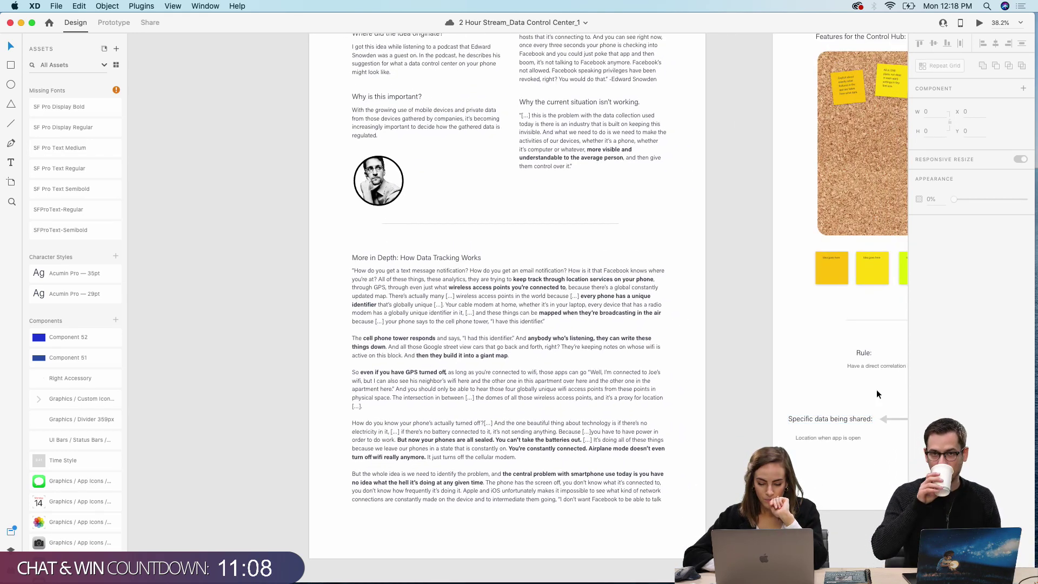
{"action": "scroll", "coordinate": [536, 488], "scroll_direction": "up", "scroll_amount": 5}
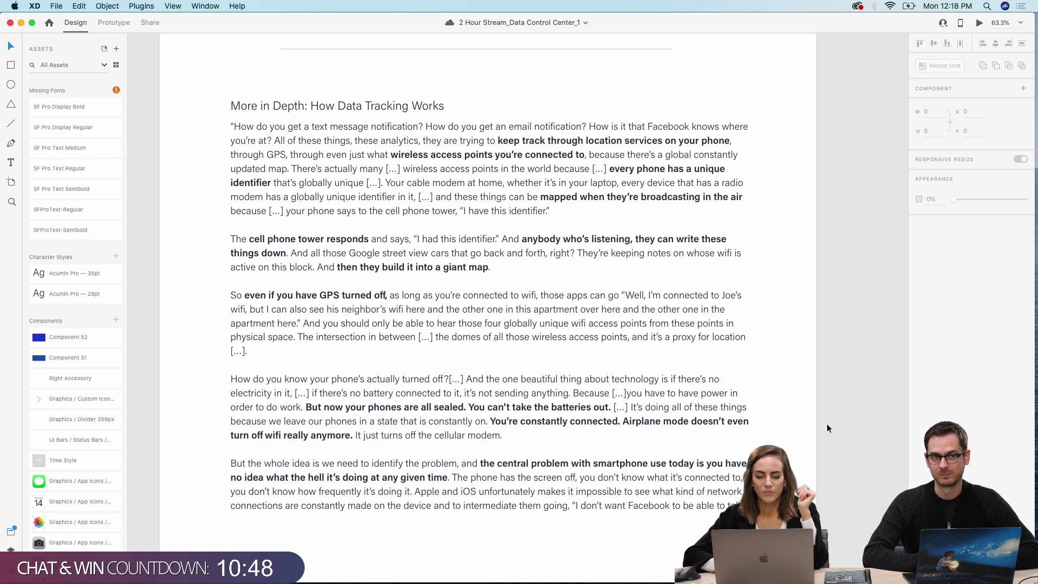
Step: Go from the Idea artboard to the Research artboard and frame its Research & Solution heading and opening sections
{"action": "scroll", "coordinate": [826, 448], "scroll_direction": "down", "scroll_amount": 5}
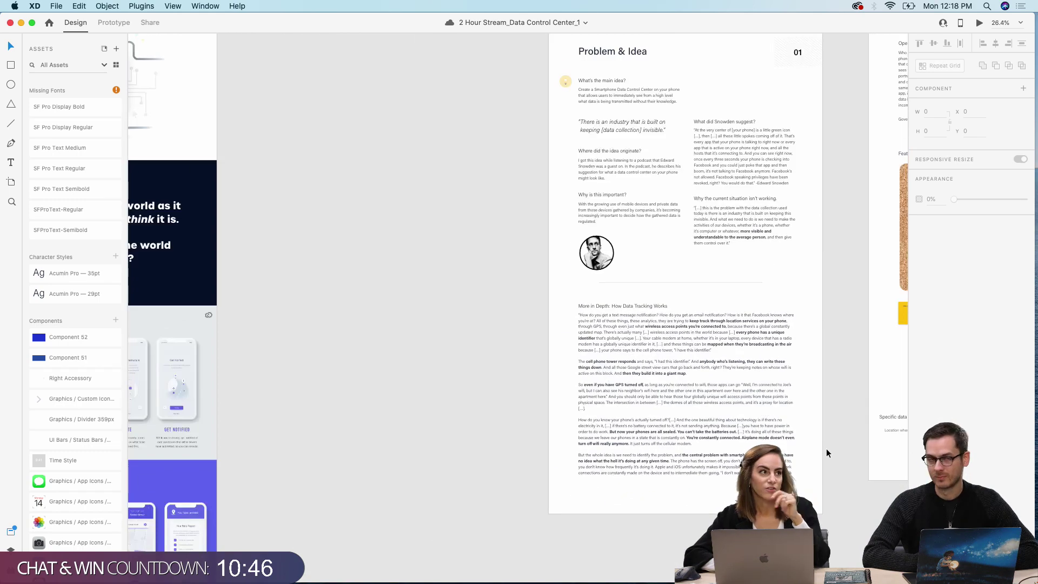
{"action": "scroll", "coordinate": [825, 453], "scroll_direction": "up", "scroll_amount": 6}
{"action": "scroll", "coordinate": [826, 453], "scroll_direction": "right", "scroll_amount": 6}
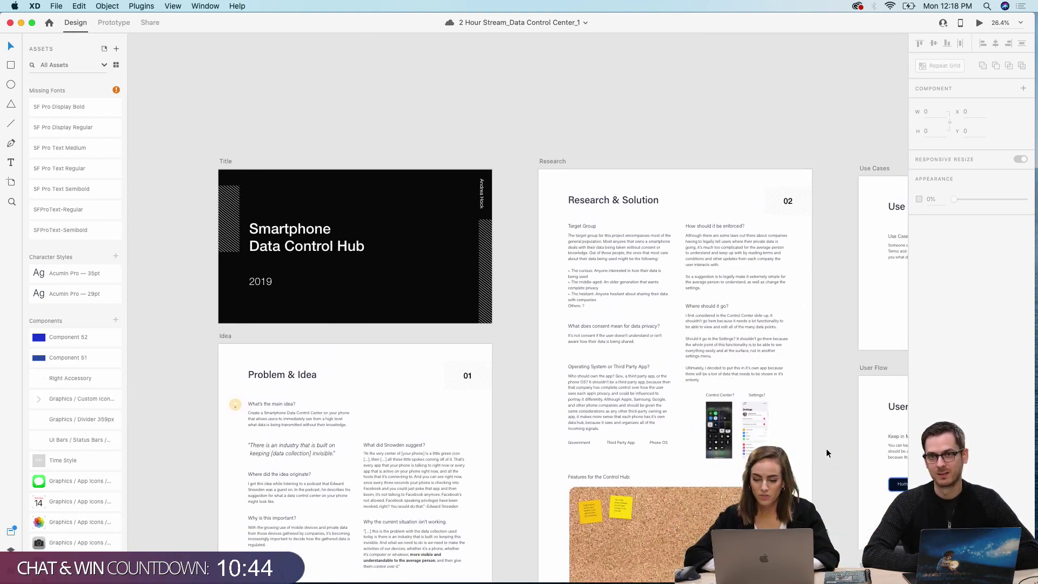
{"action": "scroll", "coordinate": [825, 448], "scroll_direction": "up", "scroll_amount": 4}
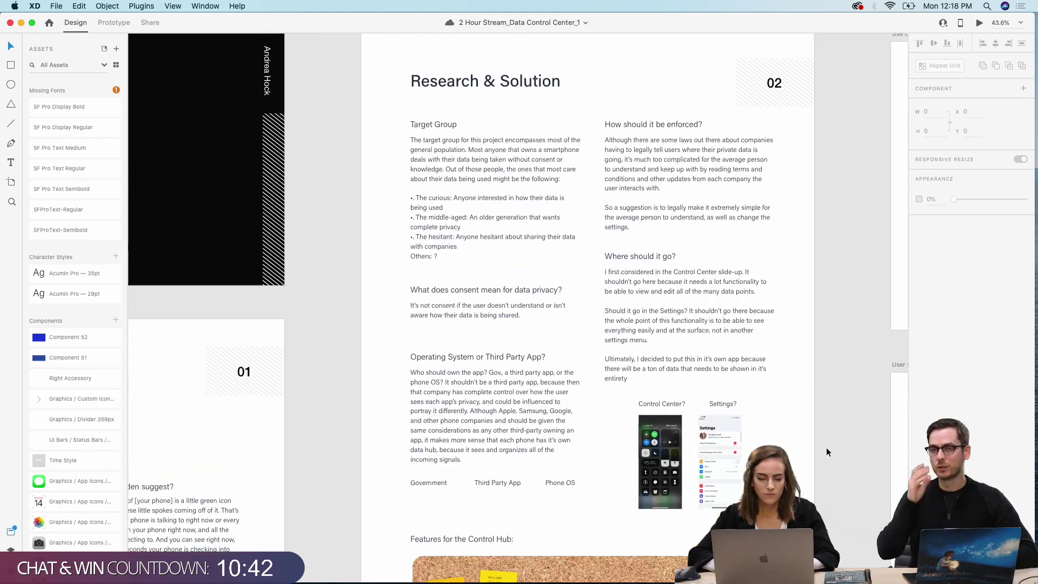
{"action": "scroll", "coordinate": [826, 452], "scroll_direction": "up", "scroll_amount": 2}
{"action": "scroll", "coordinate": [826, 451], "scroll_direction": "left", "scroll_amount": 1}
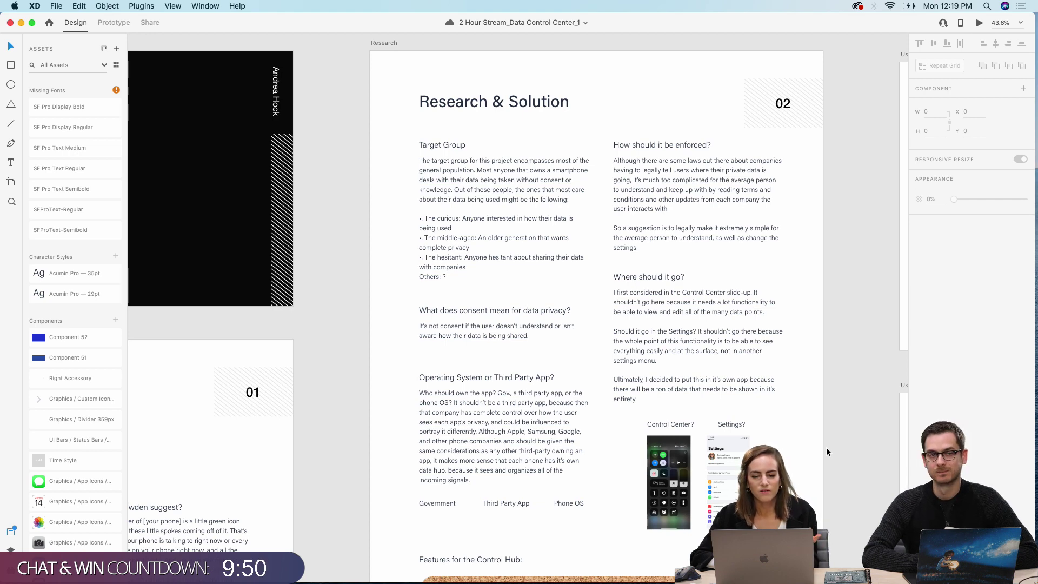
Step: Read the Target Group, data privacy consent and How should it be enforced? sections of the Research artboard
{"action": "scroll", "coordinate": [826, 446], "scroll_direction": "up", "scroll_amount": 2}
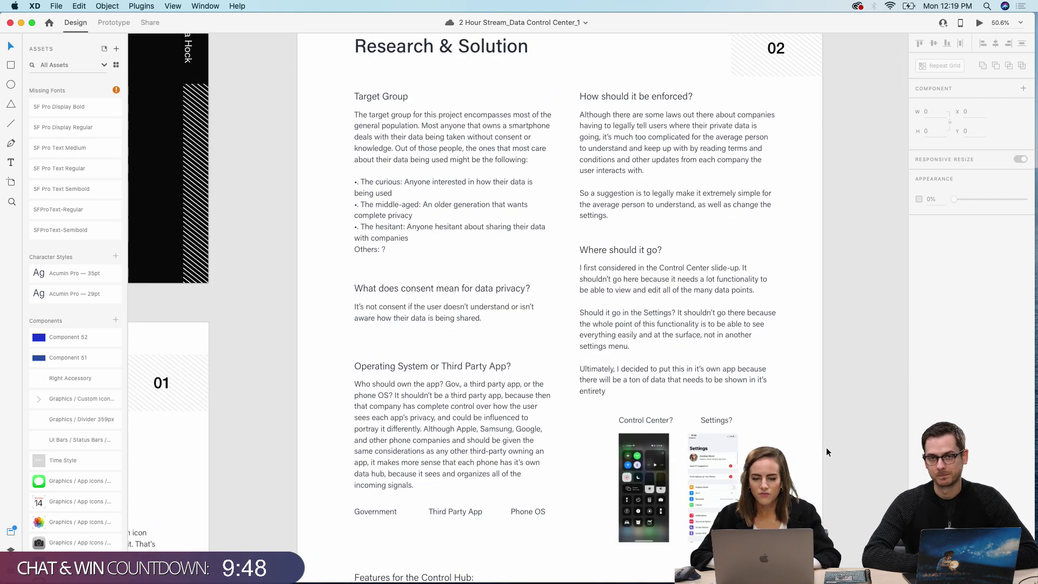
{"action": "scroll", "coordinate": [825, 447], "scroll_direction": "up", "scroll_amount": 3}
{"action": "scroll", "coordinate": [826, 447], "scroll_direction": "left", "scroll_amount": 1}
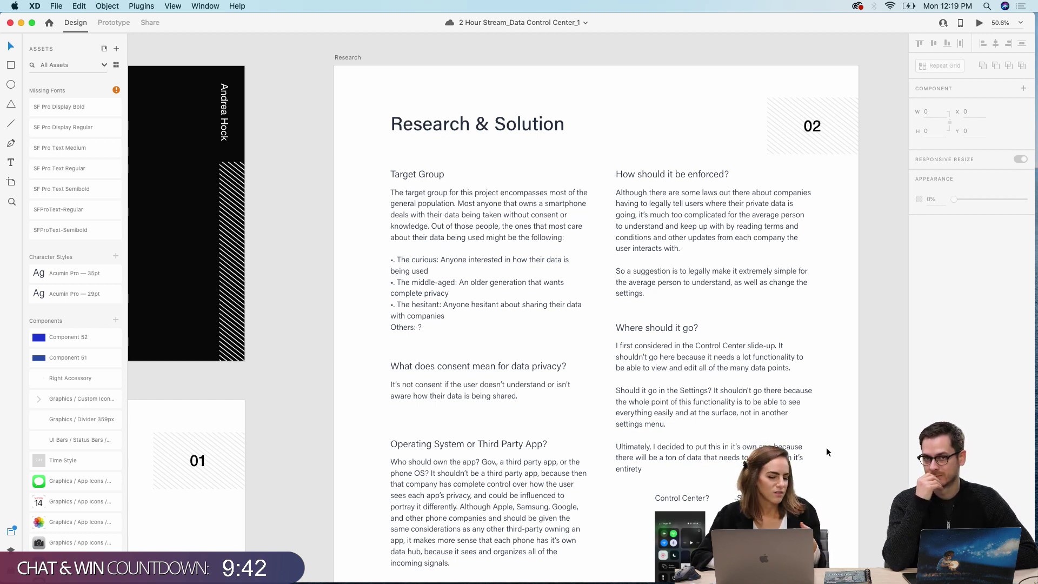
{"action": "scroll", "coordinate": [826, 446], "scroll_direction": "up", "scroll_amount": 3}
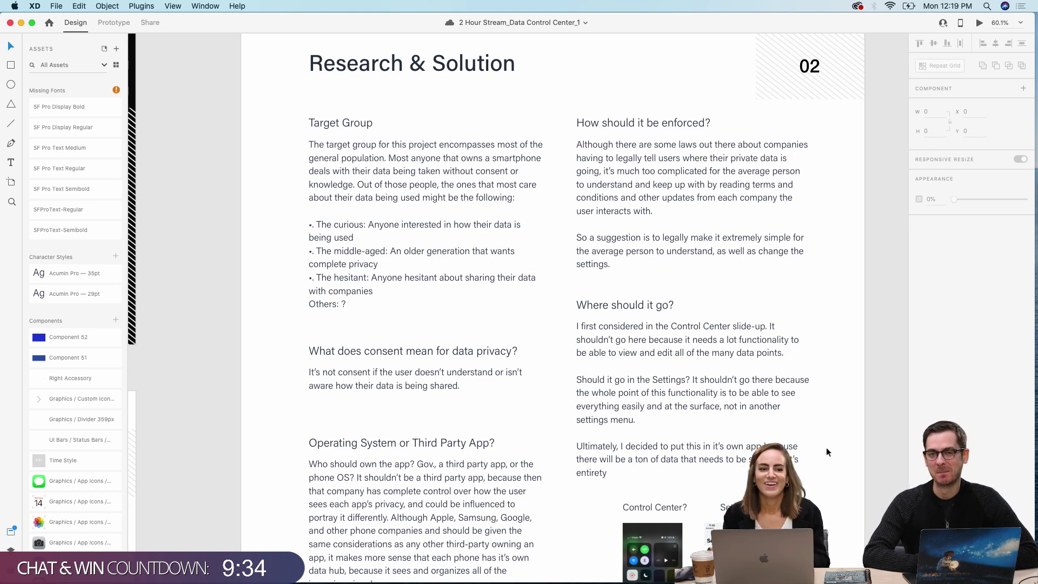
{"action": "scroll", "coordinate": [826, 447], "scroll_direction": "up", "scroll_amount": 2}
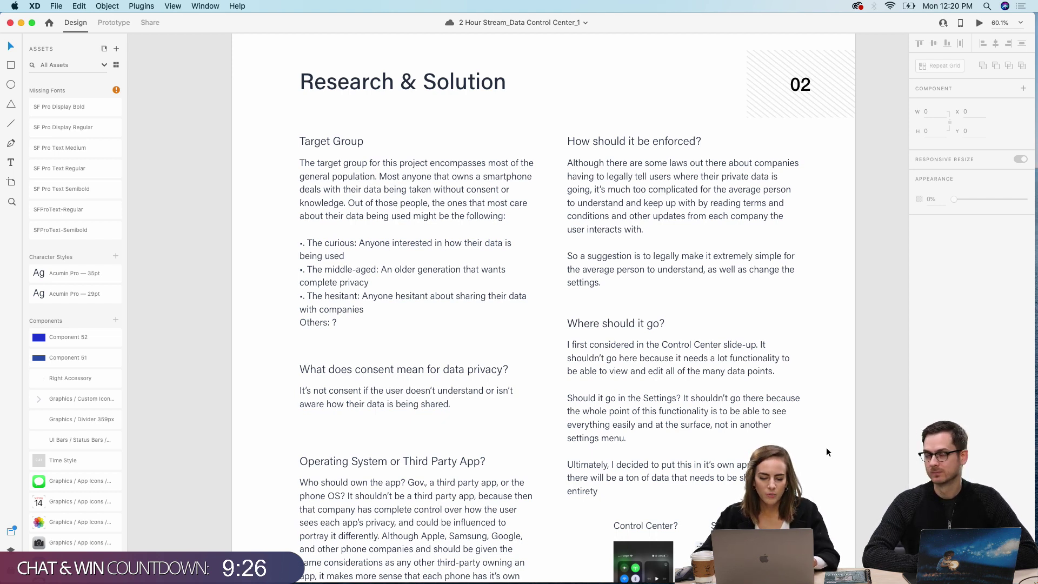
{"action": "scroll", "coordinate": [826, 446], "scroll_direction": "up", "scroll_amount": 3}
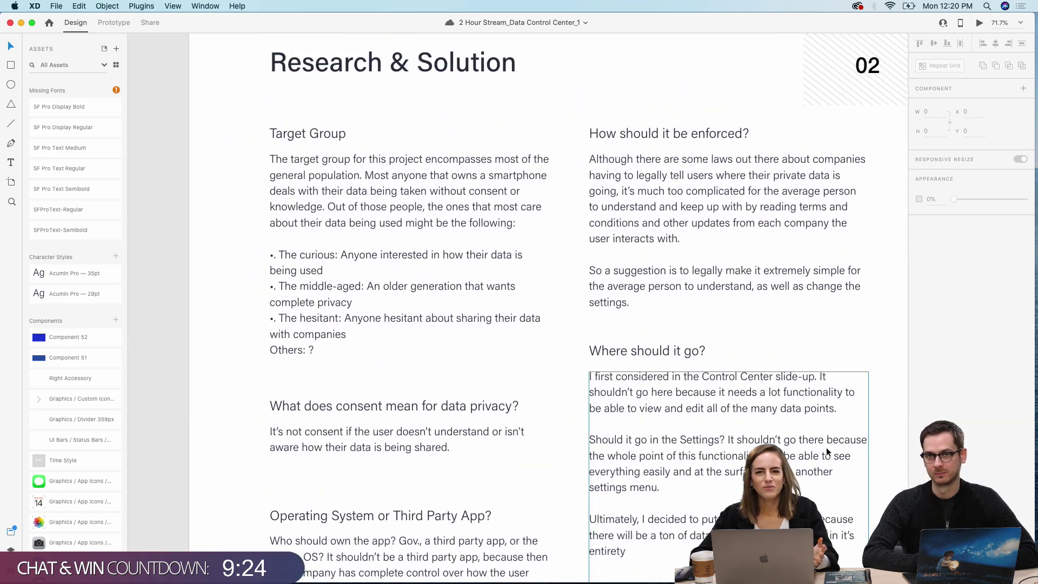
{"action": "scroll", "coordinate": [826, 446], "scroll_direction": "up", "scroll_amount": 1}
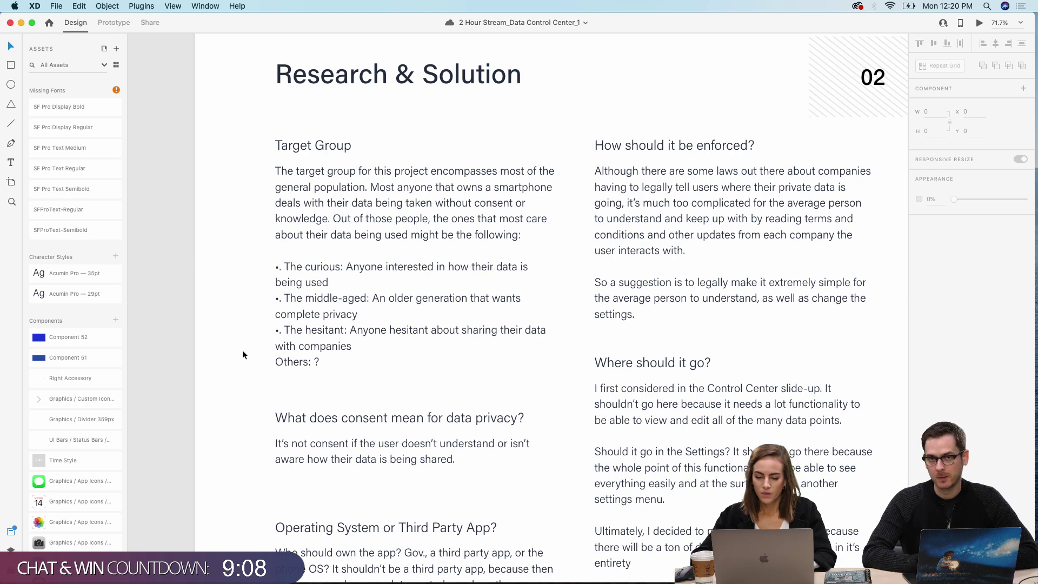
Step: Read the app ownership and Where should it go? sections, continuing to the Features for the Control Hub corkboard
{"action": "scroll", "coordinate": [242, 354], "scroll_direction": "down", "scroll_amount": 5}
{"action": "scroll", "coordinate": [242, 354], "scroll_direction": "down", "scroll_amount": 4}
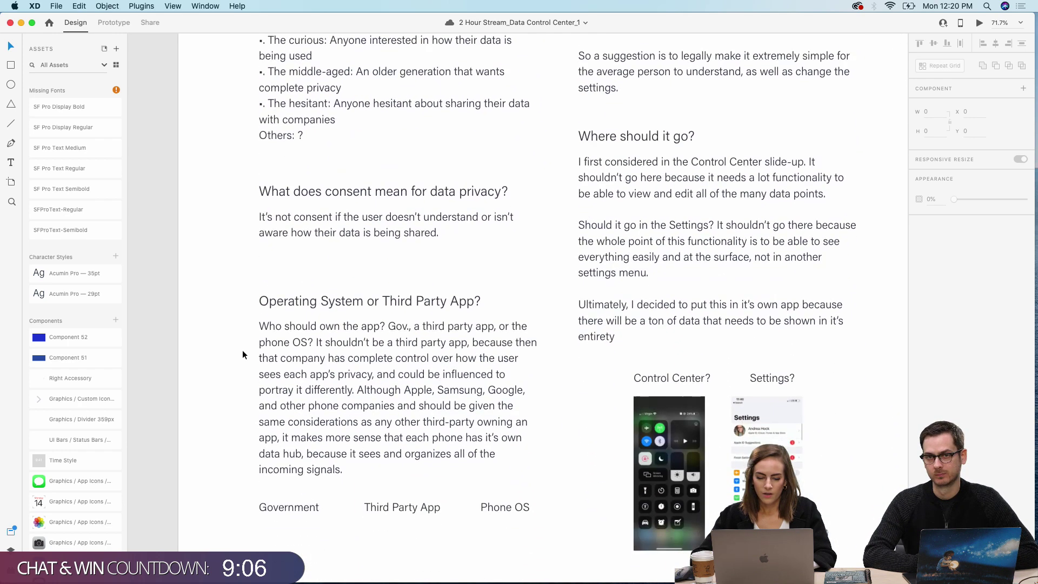
{"action": "scroll", "coordinate": [242, 355], "scroll_direction": "down", "scroll_amount": 7}
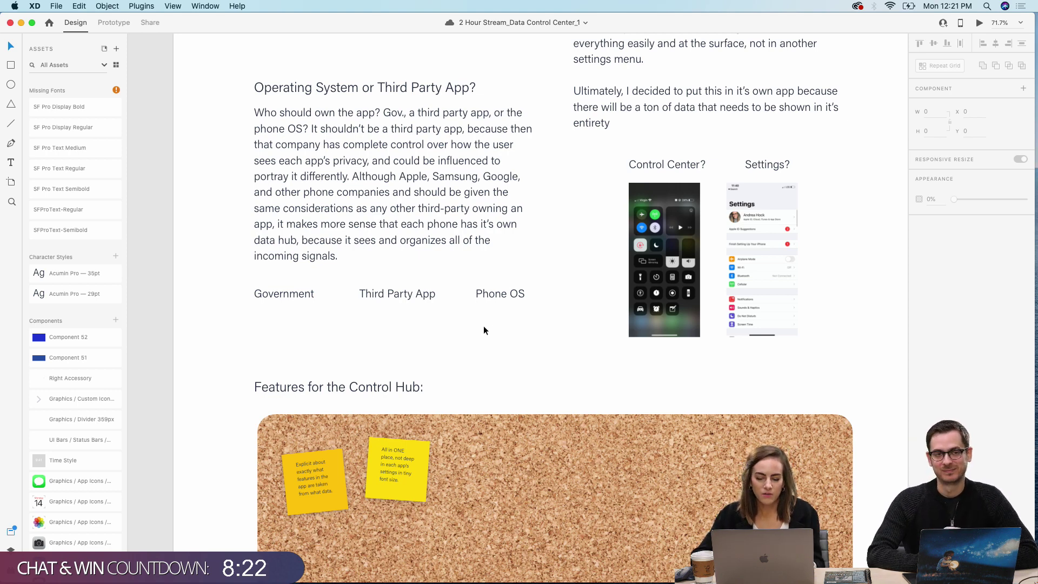
{"action": "left_click", "coordinate": [508, 422]}
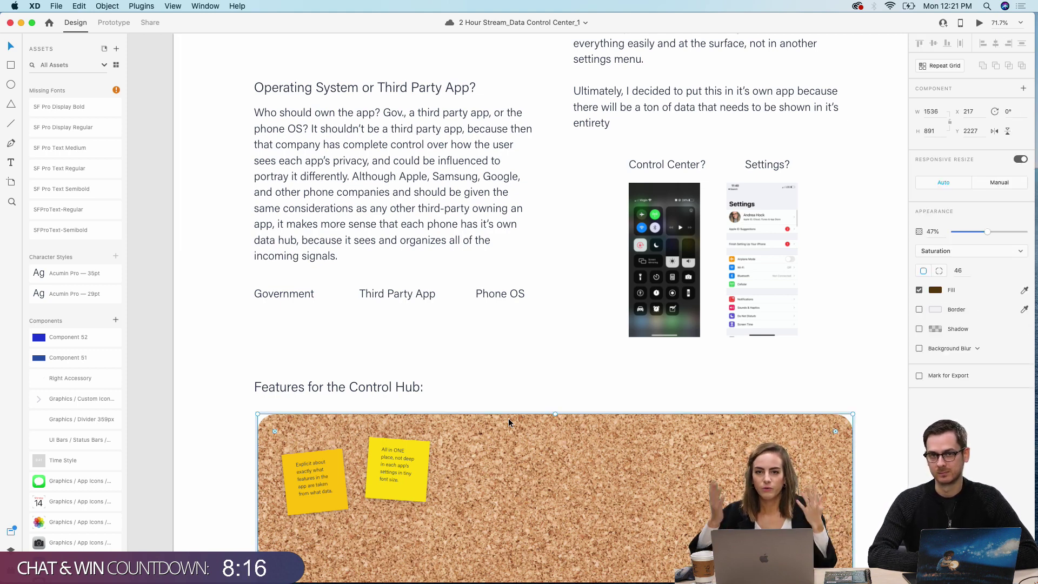
{"action": "scroll", "coordinate": [511, 527], "scroll_direction": "down", "scroll_amount": 6}
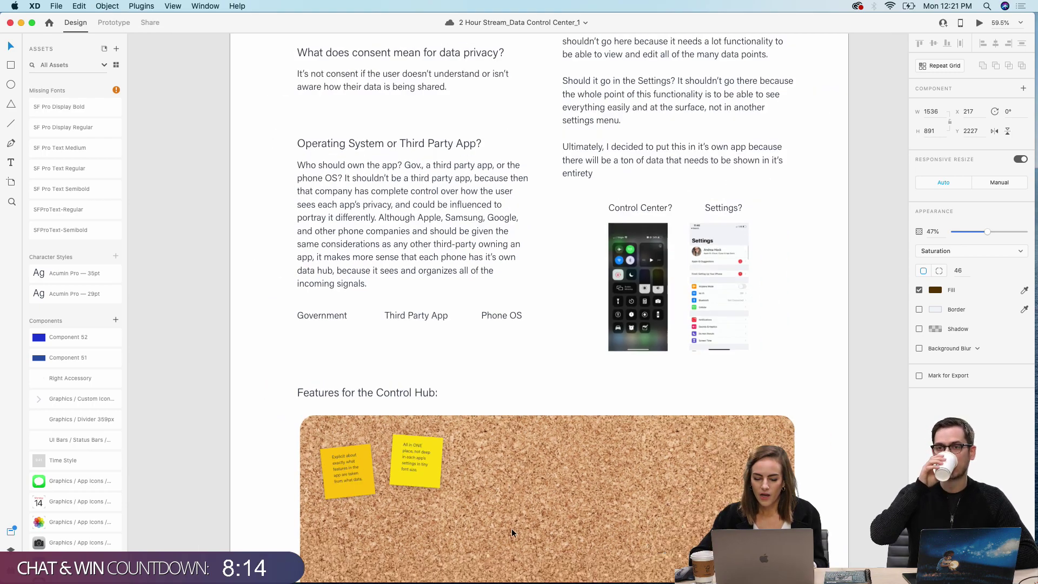
Step: Survey the artboards beyond Research, from User Flow and the moodboard through Wireframes and Typography, and focus on Assets
{"action": "scroll", "coordinate": [513, 533], "scroll_direction": "right", "scroll_amount": 10}
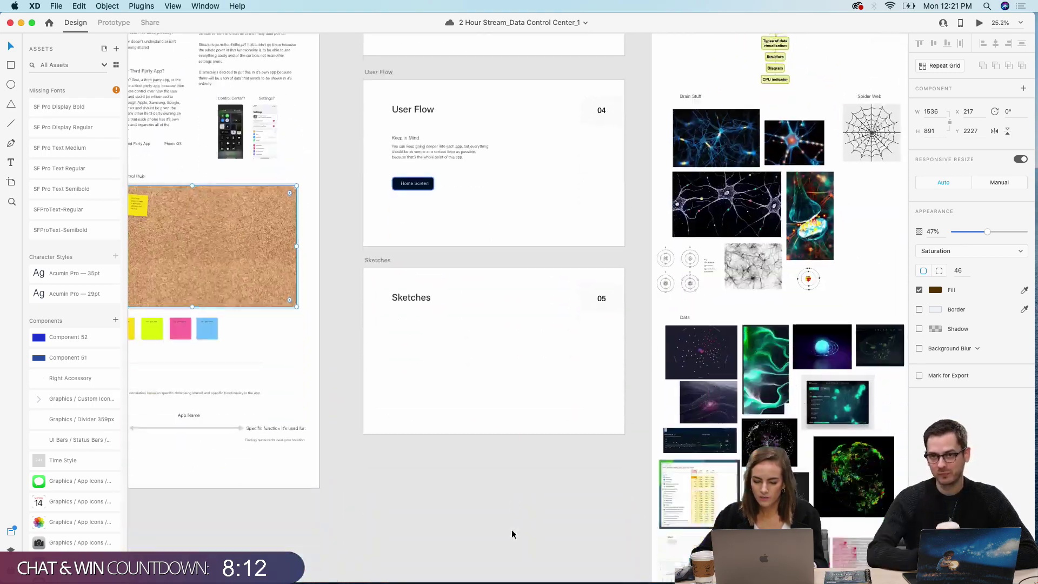
{"action": "scroll", "coordinate": [512, 529], "scroll_direction": "right", "scroll_amount": 5}
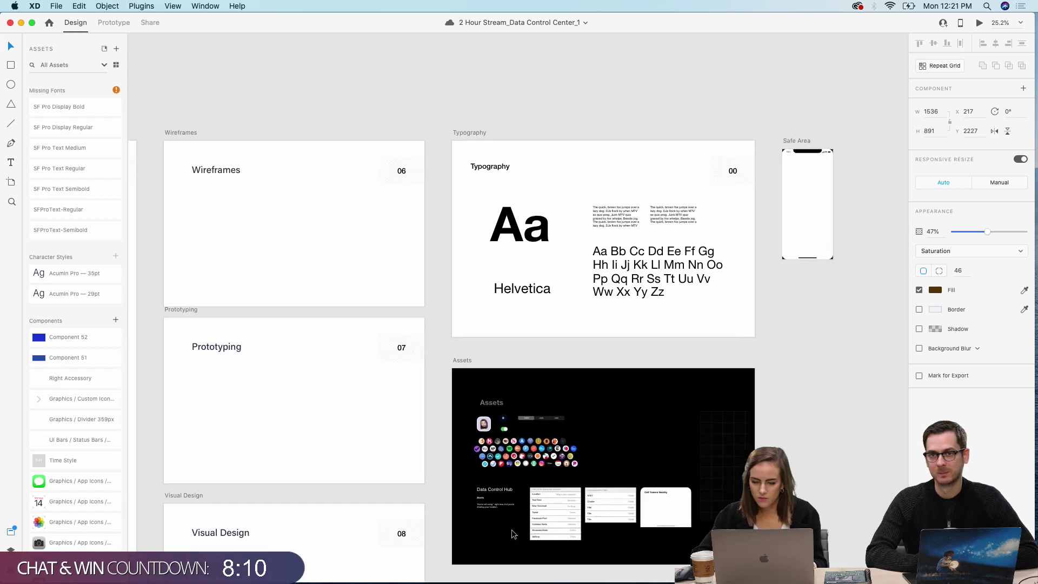
{"action": "scroll", "coordinate": [511, 530], "scroll_direction": "down", "scroll_amount": 3}
{"action": "scroll", "coordinate": [511, 527], "scroll_direction": "up", "scroll_amount": 5}
{"action": "scroll", "coordinate": [512, 527], "scroll_direction": "up", "scroll_amount": 4}
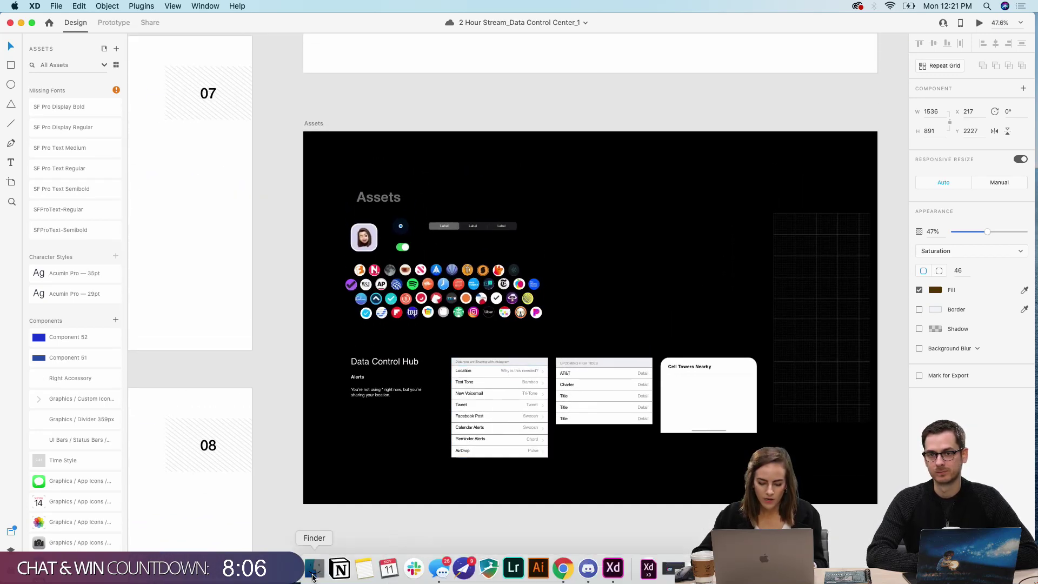
Step: Open UIElements+DesignTemplates+Guides-iPhone.xd from the assets folder in Finder, look over its iPhone templates, and return to the Data Control Center document
{"action": "left_click", "coordinate": [314, 577]}
{"action": "double_click", "coordinate": [549, 215]}
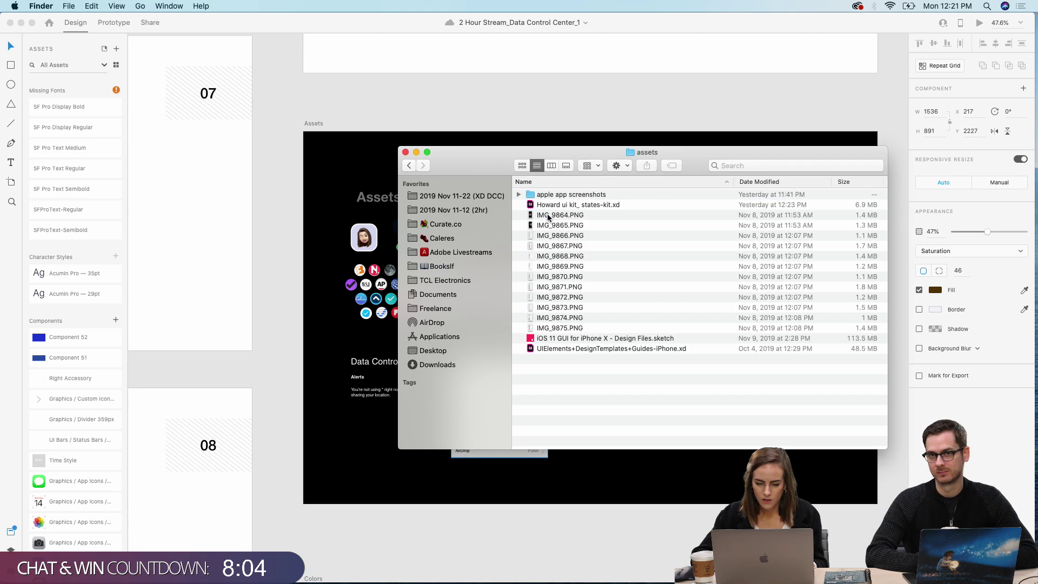
{"action": "double_click", "coordinate": [559, 348]}
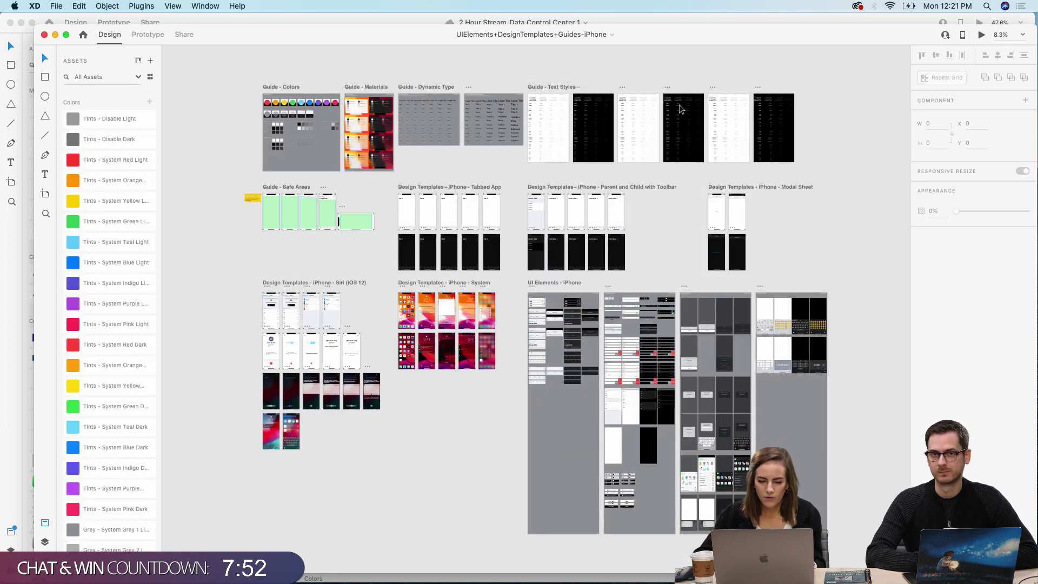
{"action": "scroll", "coordinate": [681, 76], "scroll_direction": "up", "scroll_amount": 10}
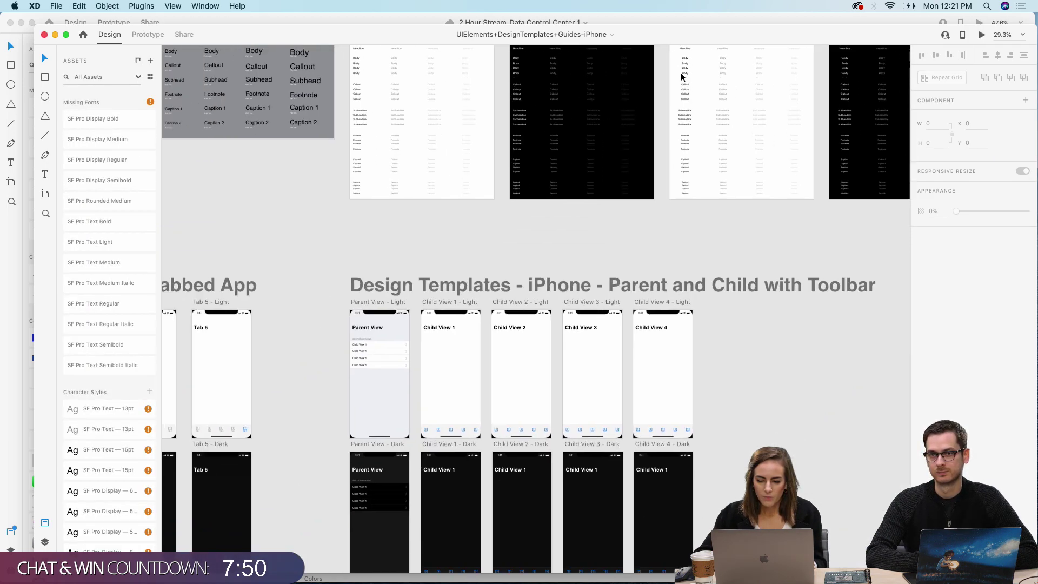
{"action": "left_click", "coordinate": [3, 294]}
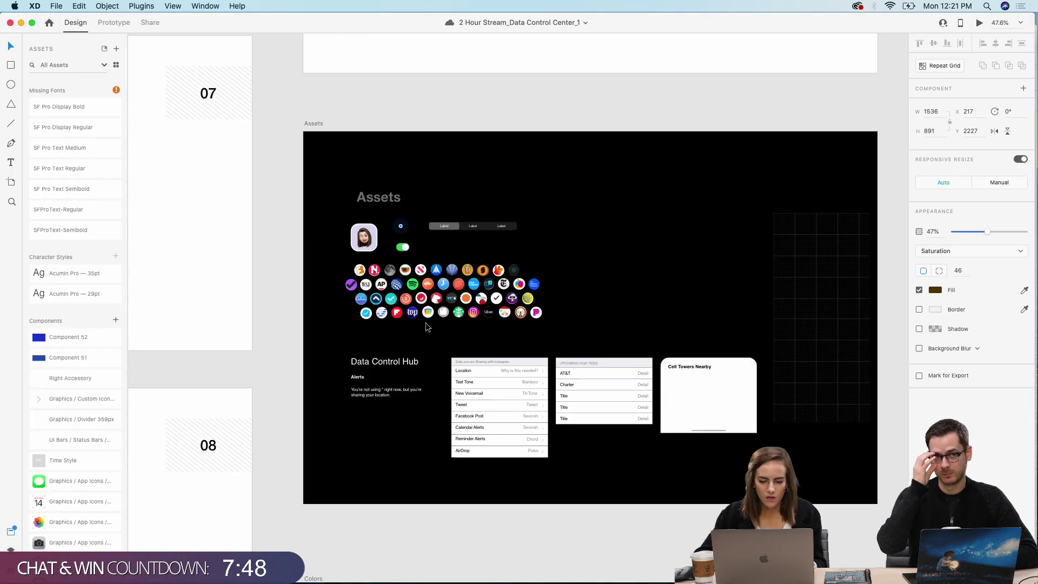
Step: Return to the Research artboard, frame the Features for the Control Hub corkboard with its spare sticky notes, and clear the selection
{"action": "scroll", "coordinate": [427, 326], "scroll_direction": "up", "scroll_amount": 10}
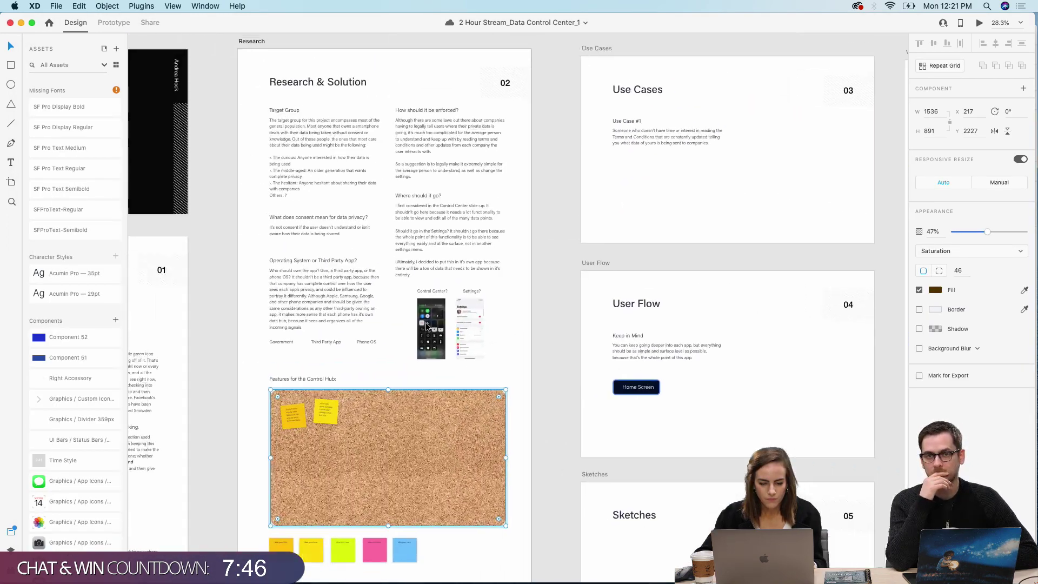
{"action": "scroll", "coordinate": [426, 326], "scroll_direction": "up", "scroll_amount": 5}
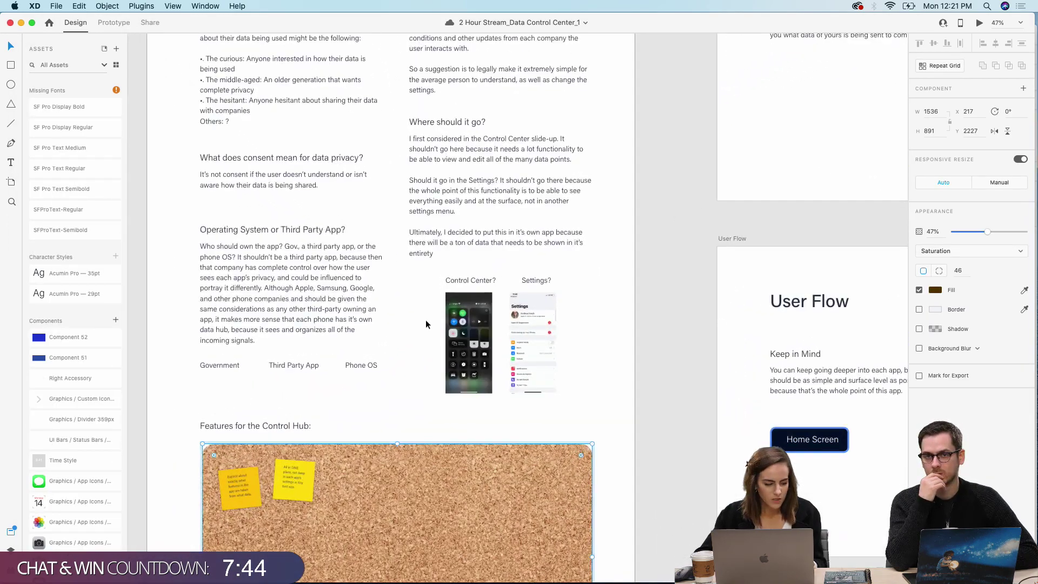
{"action": "scroll", "coordinate": [426, 324], "scroll_direction": "down", "scroll_amount": 5}
{"action": "scroll", "coordinate": [426, 324], "scroll_direction": "up", "scroll_amount": 3}
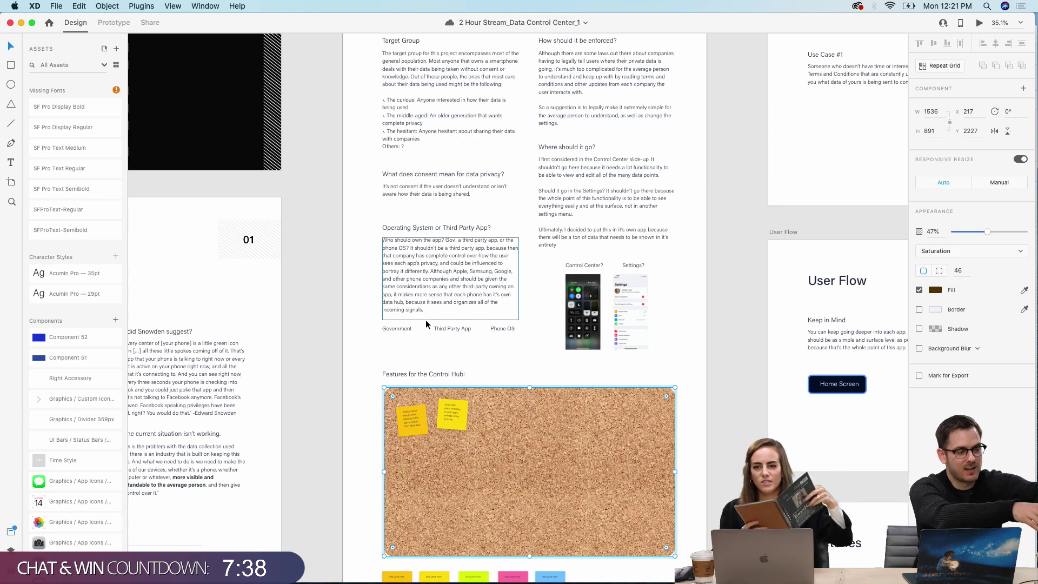
{"action": "scroll", "coordinate": [426, 319], "scroll_direction": "down", "scroll_amount": 5}
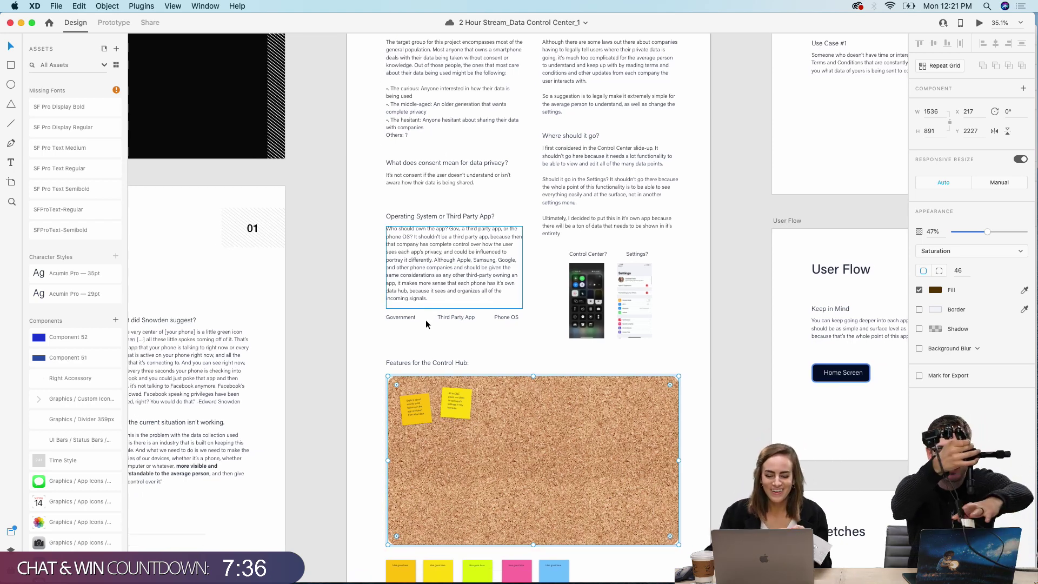
{"action": "left_click", "coordinate": [339, 330]}
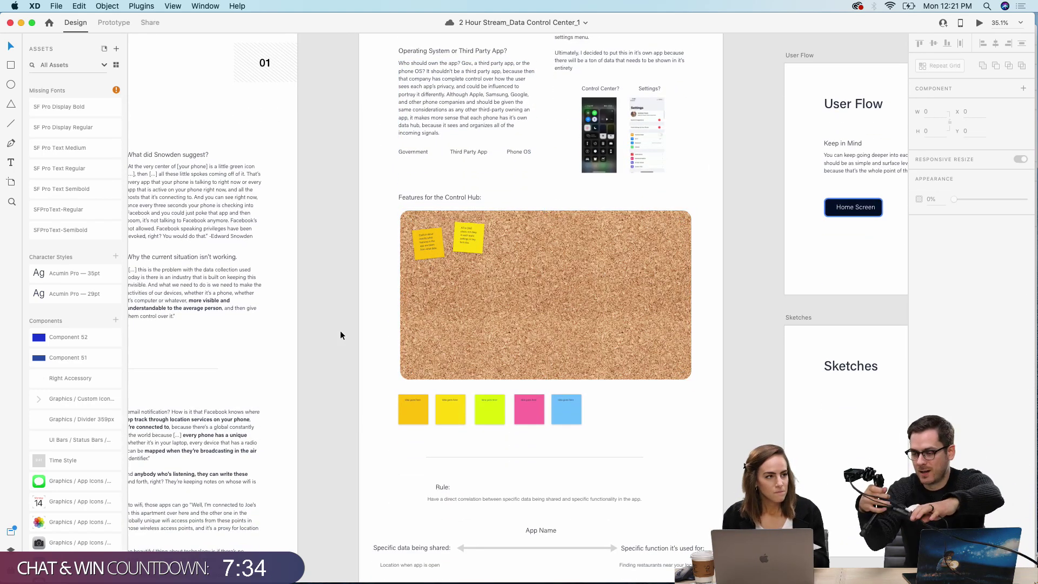
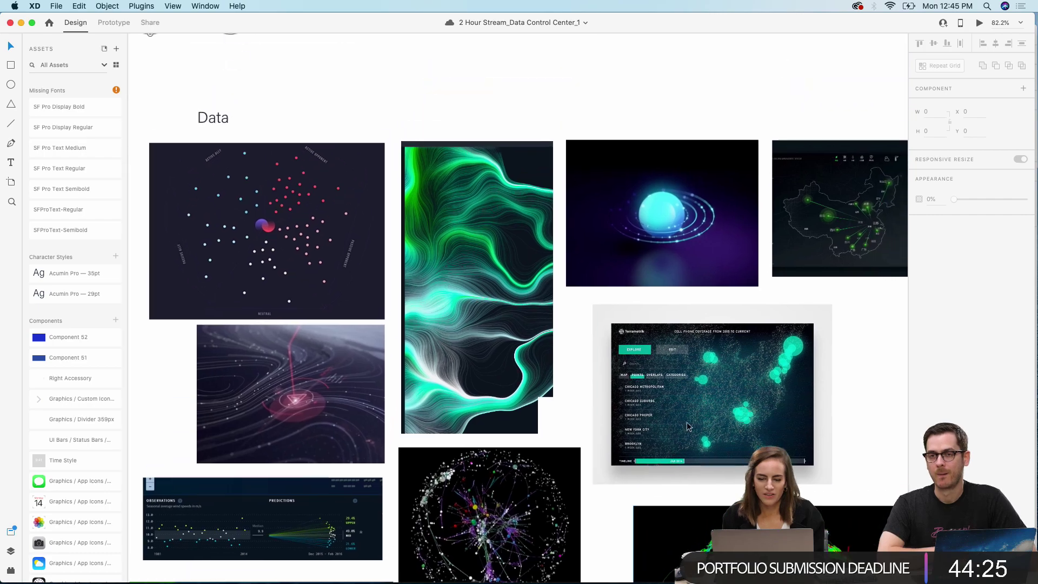
Step: Review the moodboard's Data visualization references down to the list of options for organizing the data
{"action": "scroll", "coordinate": [582, 296], "scroll_direction": "down", "scroll_amount": 12}
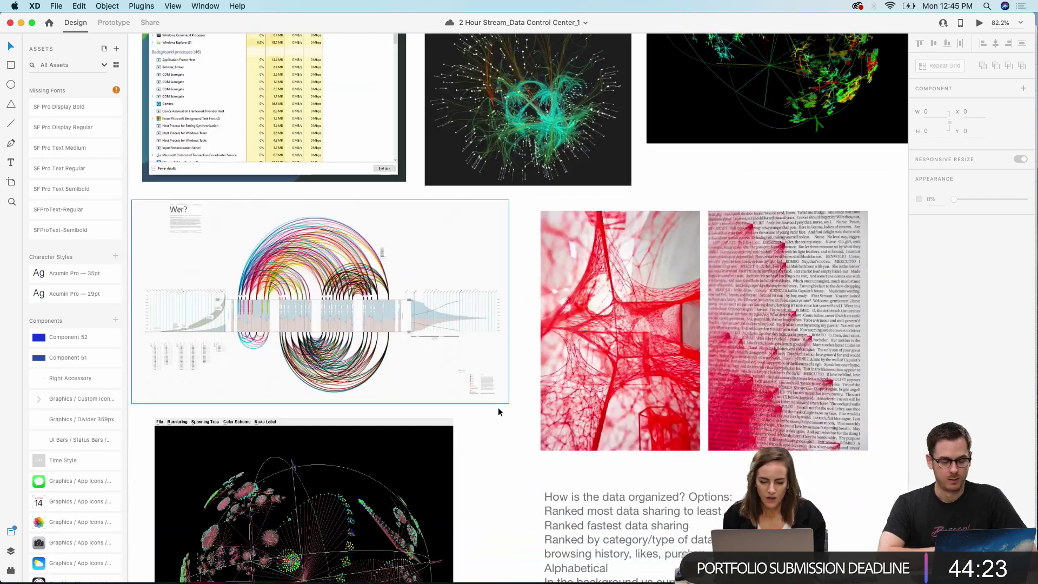
{"action": "scroll", "coordinate": [488, 442], "scroll_direction": "down", "scroll_amount": 5}
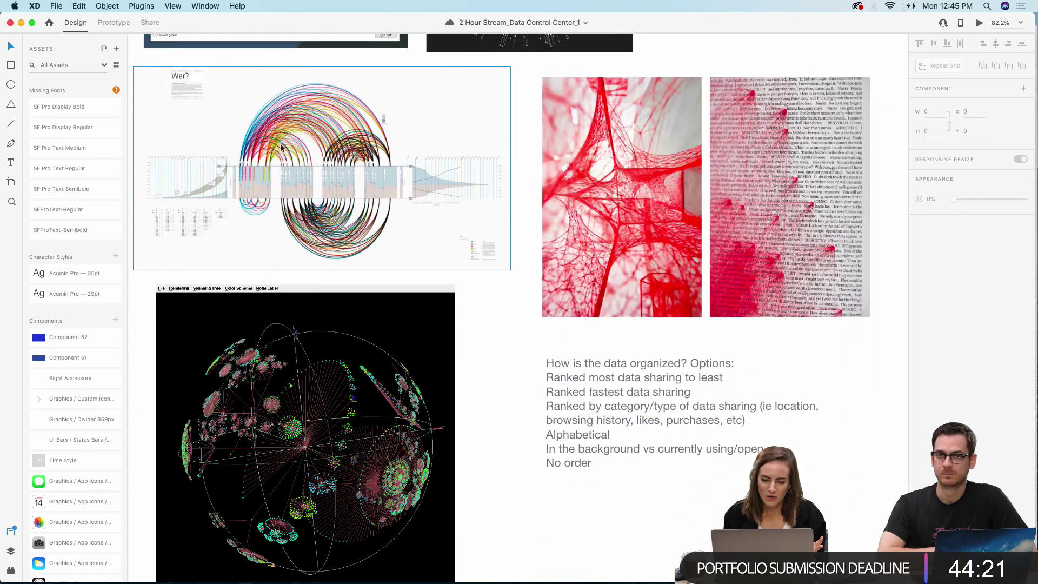
{"action": "scroll", "coordinate": [492, 258], "scroll_direction": "down", "scroll_amount": 4}
{"action": "scroll", "coordinate": [493, 258], "scroll_direction": "left", "scroll_amount": 3}
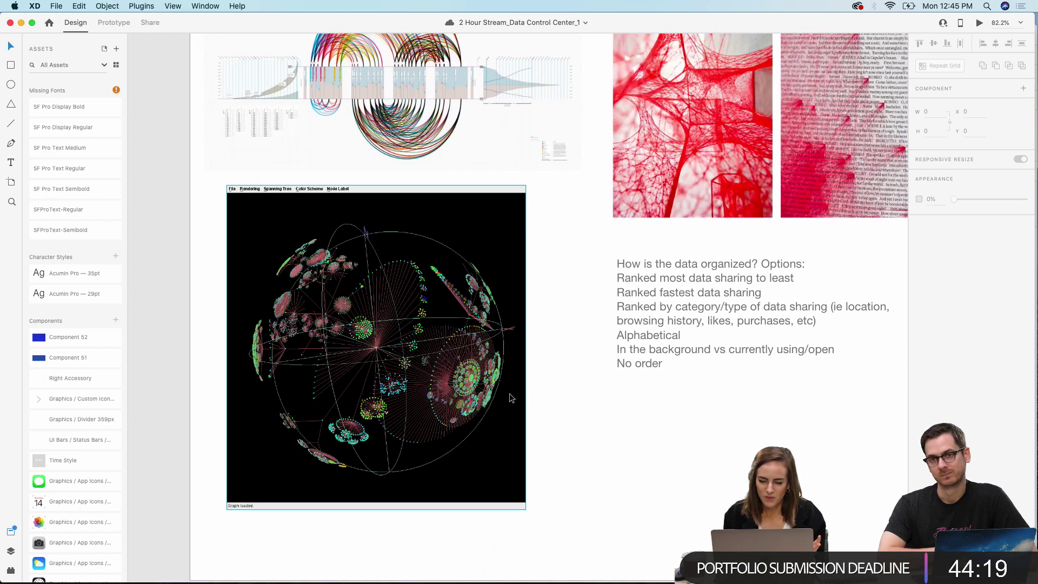
{"action": "scroll", "coordinate": [530, 391], "scroll_direction": "right", "scroll_amount": 2}
{"action": "scroll", "coordinate": [530, 391], "scroll_direction": "up", "scroll_amount": 1}
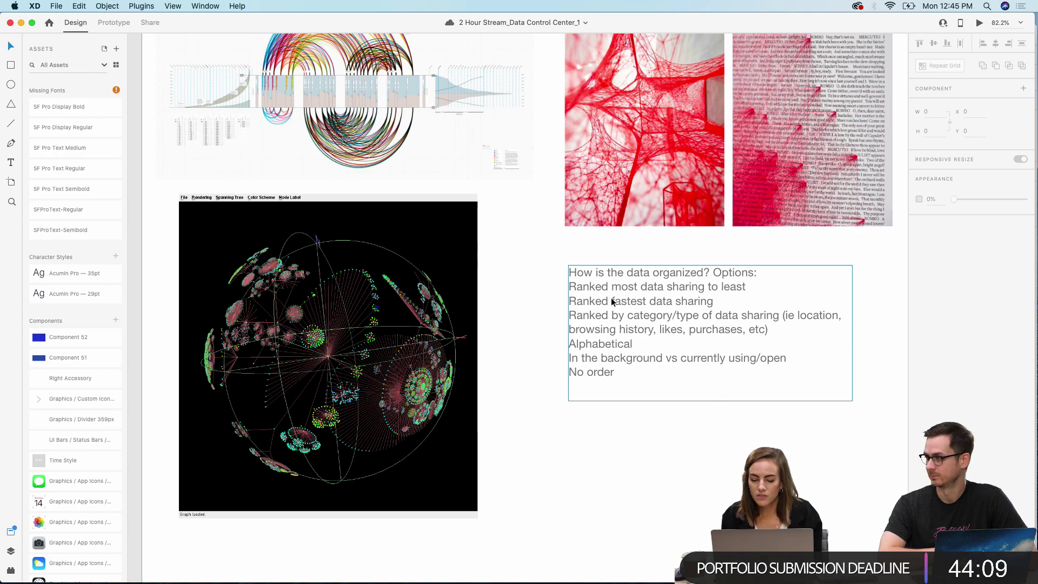
Step: Compare the moodboard's Task Manager reference with the list of options for how the data is organized
{"action": "scroll", "coordinate": [612, 301], "scroll_direction": "up", "scroll_amount": 10}
{"action": "scroll", "coordinate": [242, 180], "scroll_direction": "left", "scroll_amount": 4}
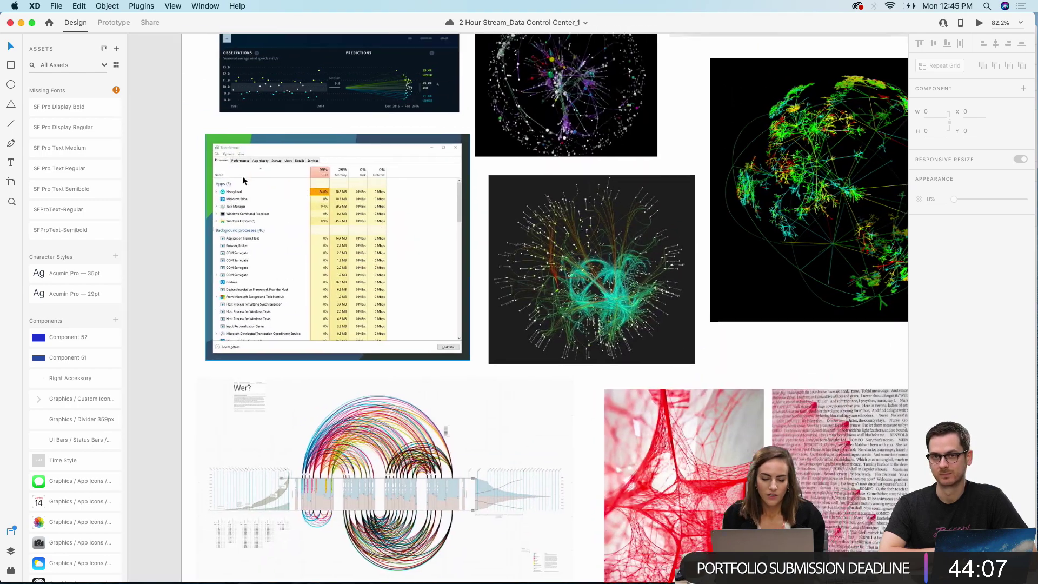
{"action": "scroll", "coordinate": [242, 176], "scroll_direction": "up", "scroll_amount": 5}
{"action": "scroll", "coordinate": [498, 263], "scroll_direction": "down", "scroll_amount": 3}
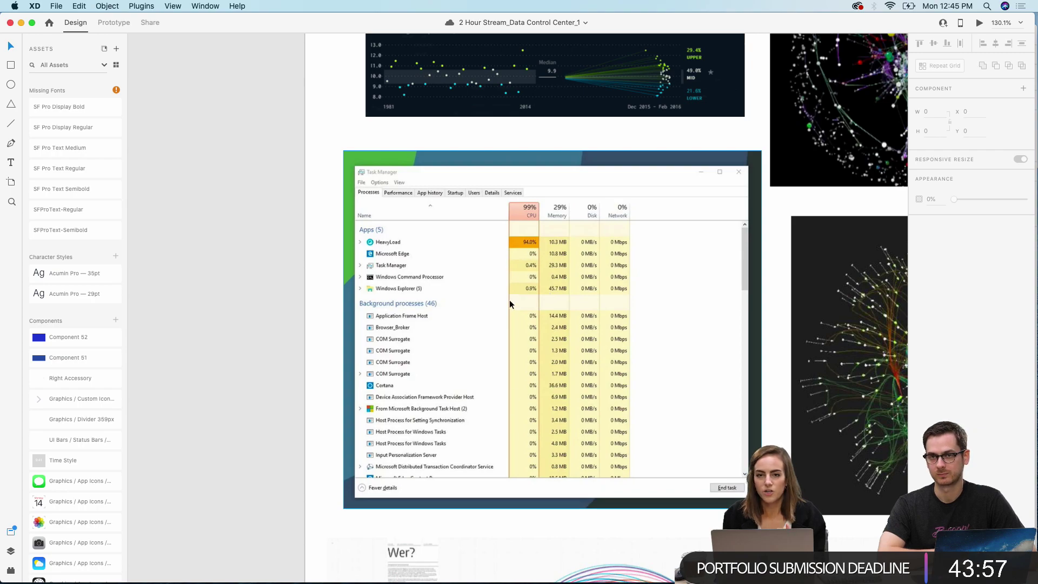
{"action": "scroll", "coordinate": [509, 299], "scroll_direction": "down", "scroll_amount": 15}
{"action": "scroll", "coordinate": [509, 299], "scroll_direction": "right", "scroll_amount": 6}
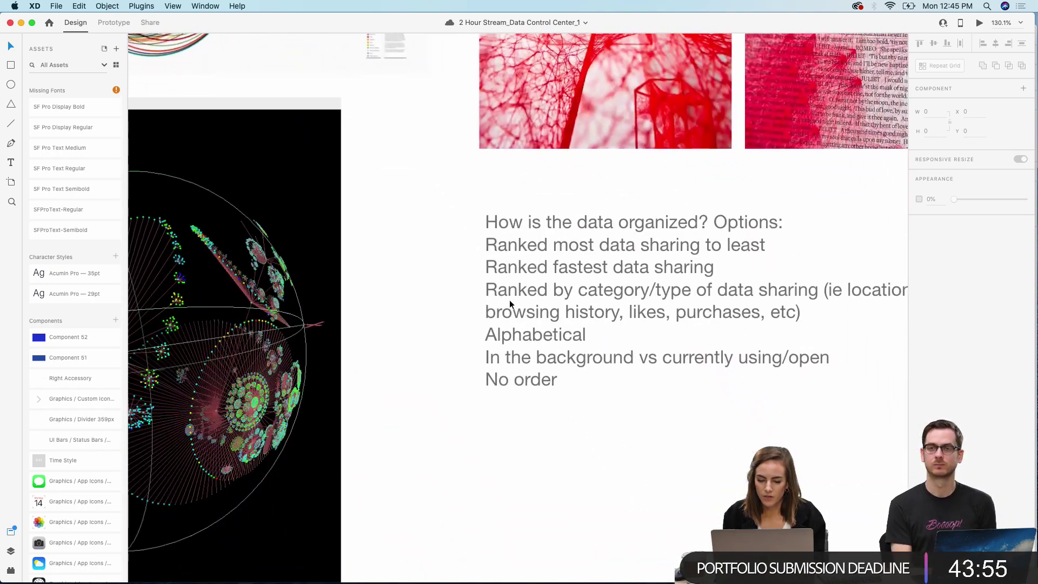
{"action": "scroll", "coordinate": [509, 301], "scroll_direction": "up", "scroll_amount": 15}
{"action": "scroll", "coordinate": [509, 300], "scroll_direction": "left", "scroll_amount": 6}
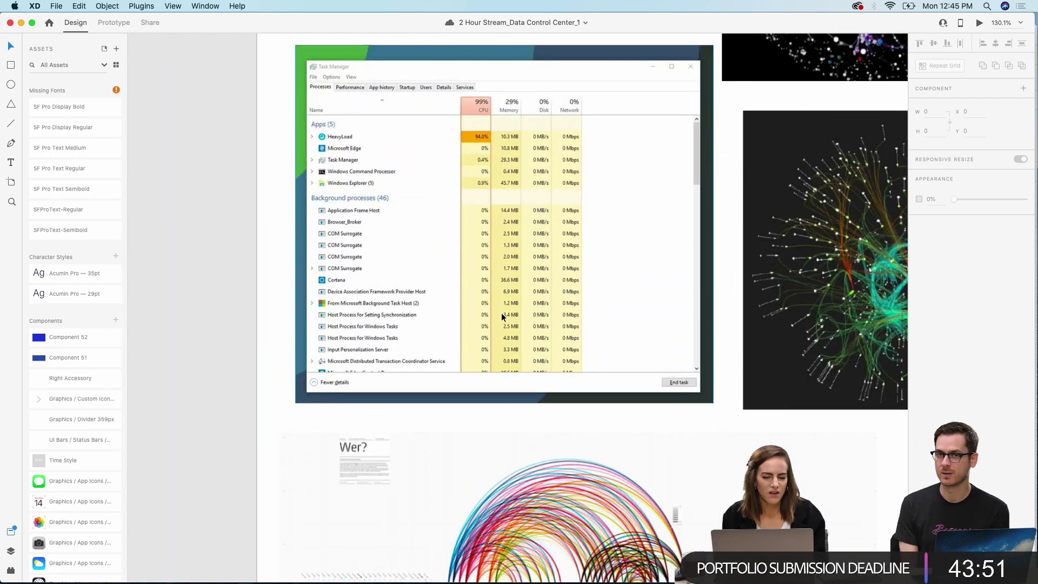
{"action": "scroll", "coordinate": [501, 313], "scroll_direction": "down", "scroll_amount": 15}
{"action": "scroll", "coordinate": [501, 312], "scroll_direction": "right", "scroll_amount": 6}
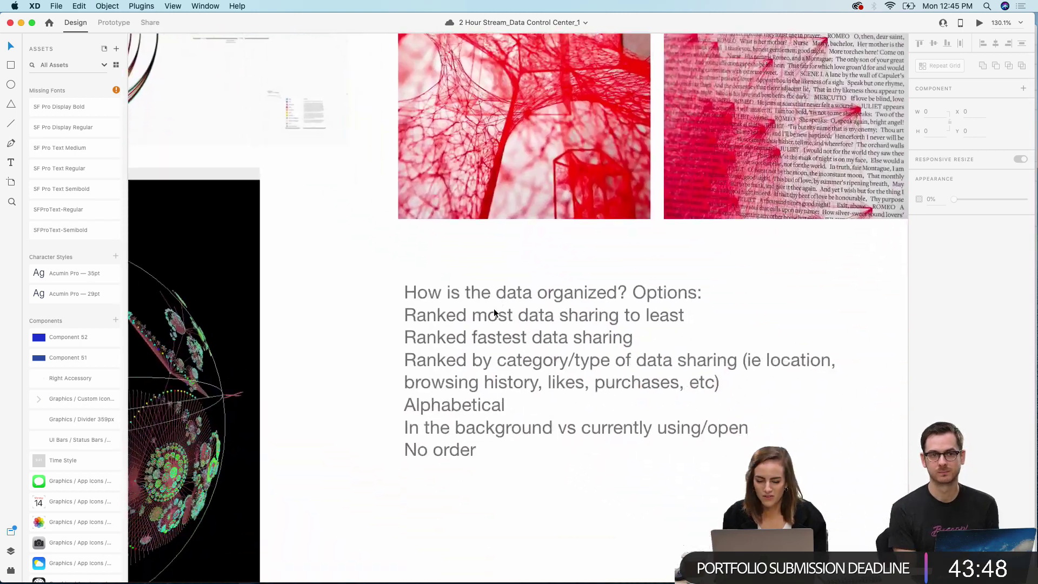
{"action": "scroll", "coordinate": [493, 311], "scroll_direction": "down", "scroll_amount": 2}
{"action": "scroll", "coordinate": [494, 311], "scroll_direction": "left", "scroll_amount": 1}
{"action": "left_click", "coordinate": [494, 311]}
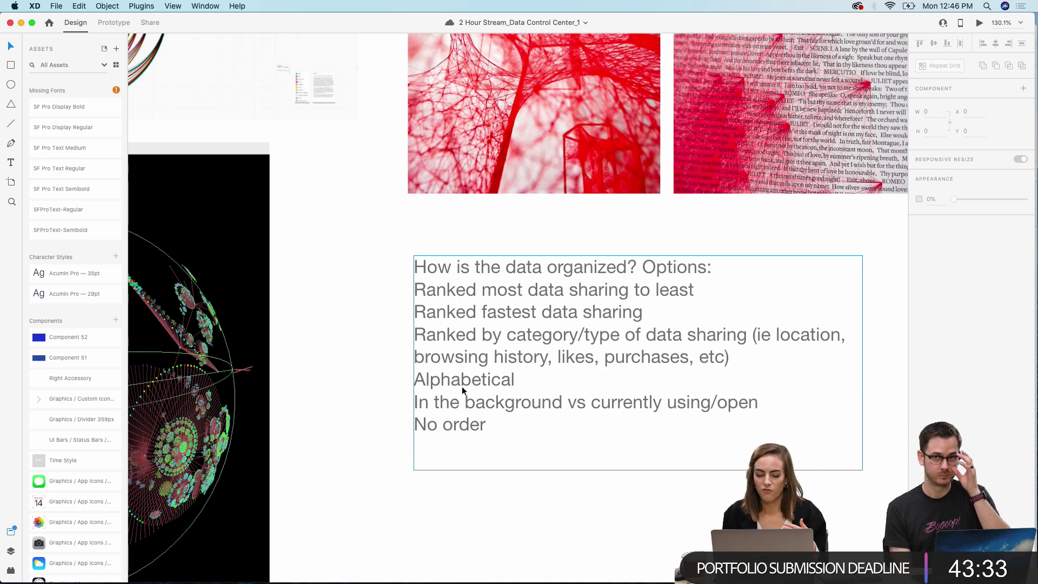
{"action": "scroll", "coordinate": [461, 386], "scroll_direction": "down", "scroll_amount": 3}
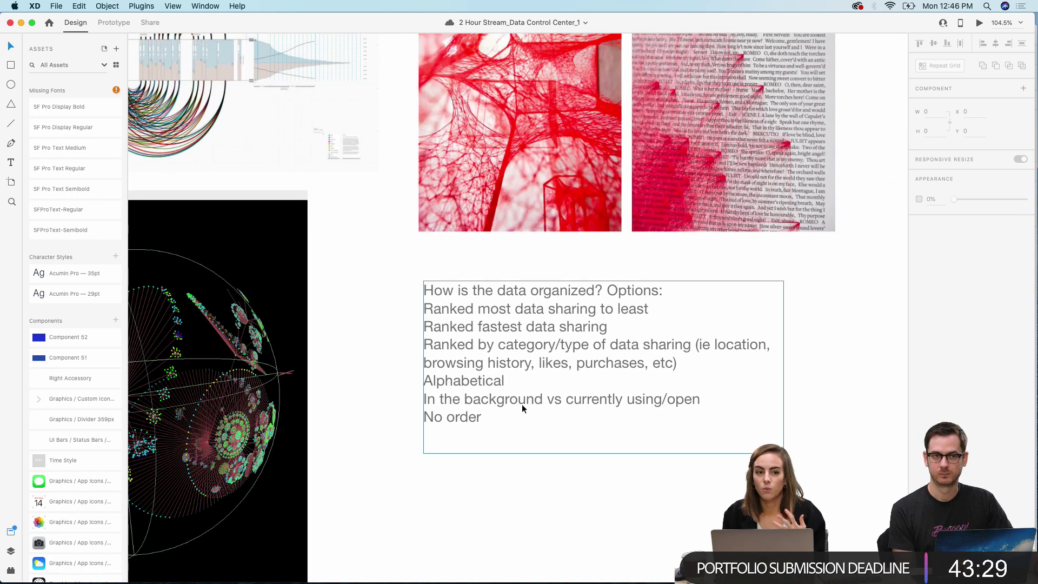
{"action": "scroll", "coordinate": [521, 403], "scroll_direction": "down", "scroll_amount": 5}
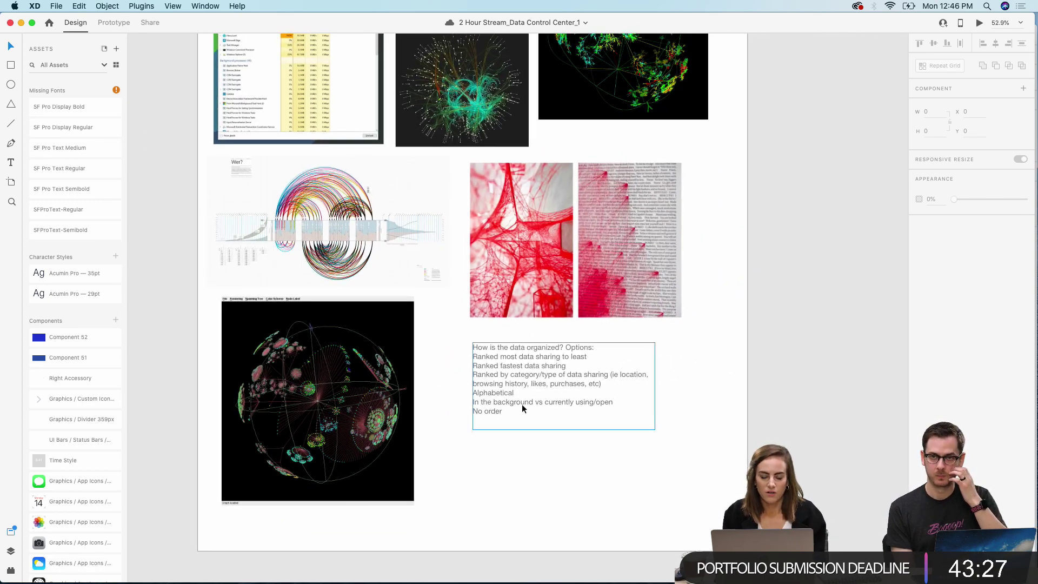
Step: Review the moodboard's Data references and mind map, and look over the Wireframes, Prototyping and Visual Design artboards
{"action": "scroll", "coordinate": [523, 406], "scroll_direction": "up", "scroll_amount": 10}
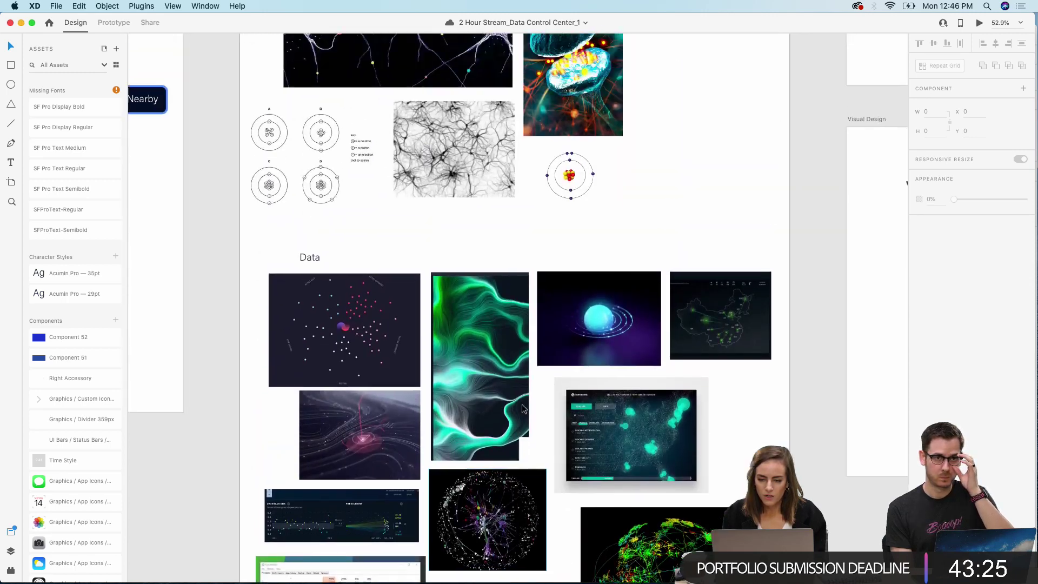
{"action": "scroll", "coordinate": [522, 408], "scroll_direction": "up", "scroll_amount": 10}
{"action": "scroll", "coordinate": [523, 408], "scroll_direction": "right", "scroll_amount": 5}
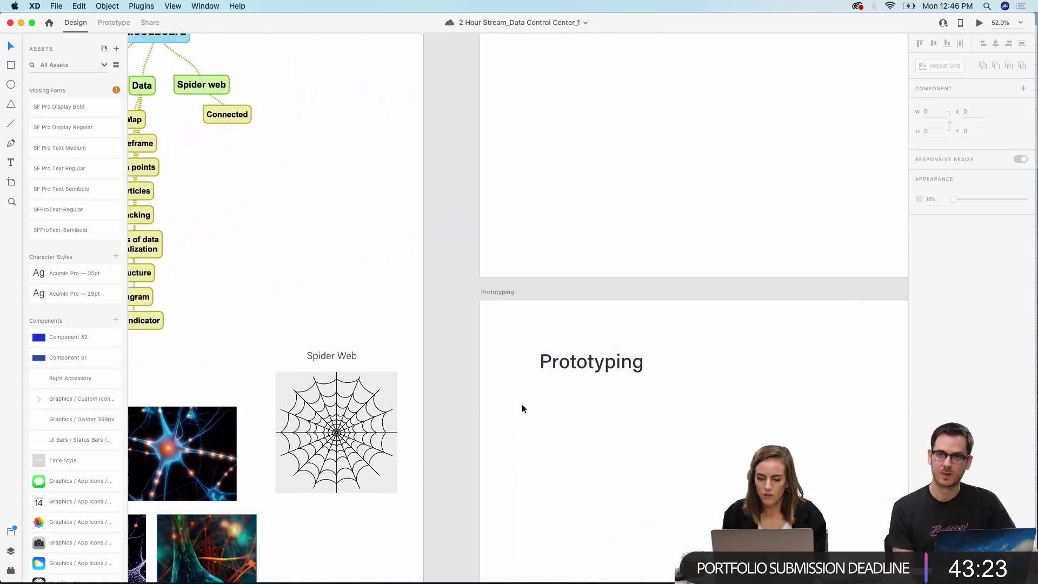
{"action": "scroll", "coordinate": [521, 404], "scroll_direction": "up", "scroll_amount": 3}
{"action": "scroll", "coordinate": [521, 403], "scroll_direction": "left", "scroll_amount": 10}
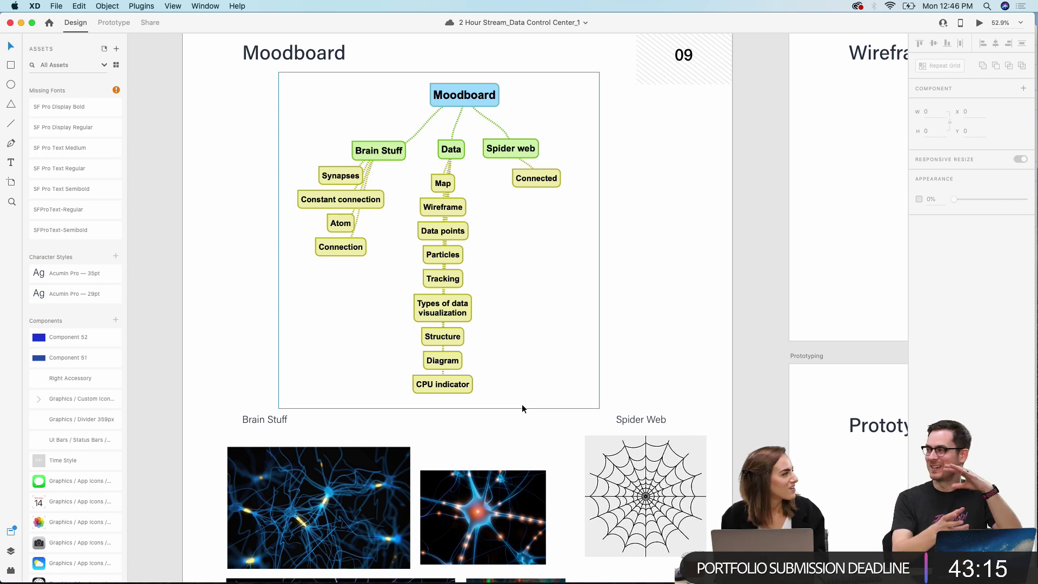
{"action": "scroll", "coordinate": [522, 408], "scroll_direction": "right", "scroll_amount": 10}
{"action": "scroll", "coordinate": [522, 408], "scroll_direction": "up", "scroll_amount": 3}
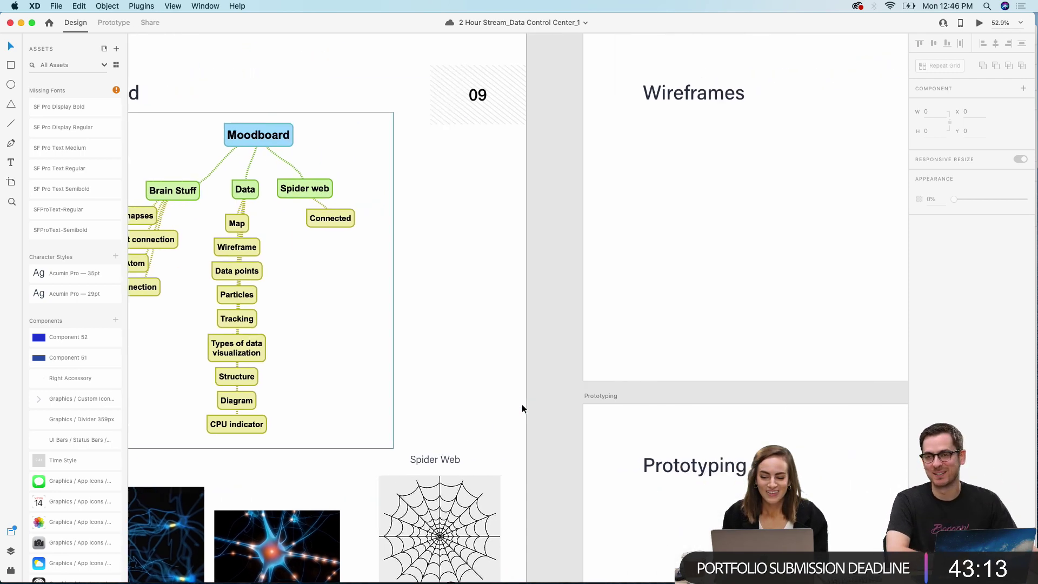
{"action": "scroll", "coordinate": [521, 403], "scroll_direction": "down", "scroll_amount": 5}
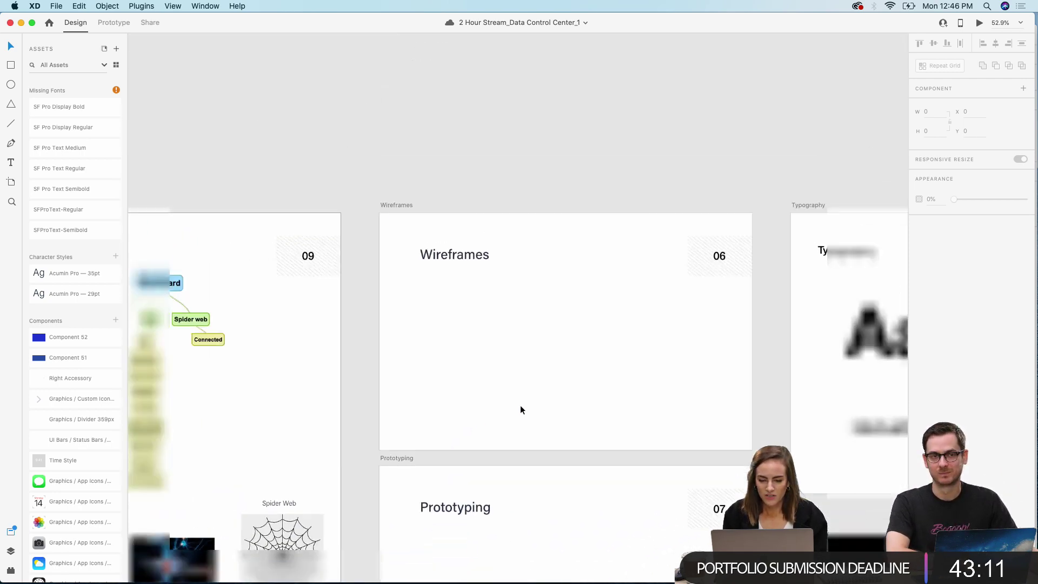
{"action": "scroll", "coordinate": [514, 454], "scroll_direction": "down", "scroll_amount": 6}
{"action": "scroll", "coordinate": [513, 468], "scroll_direction": "down", "scroll_amount": 3}
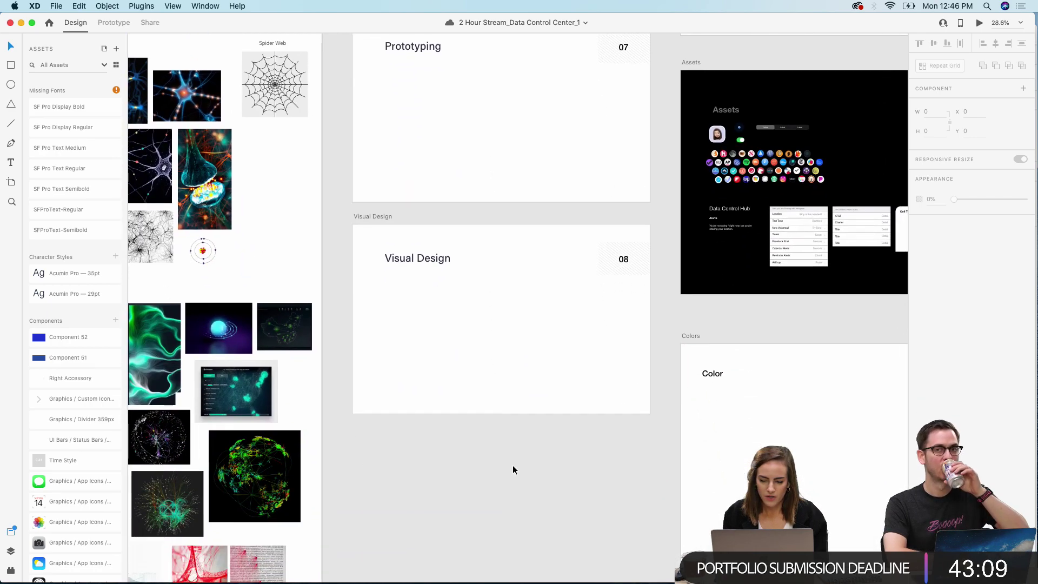
Step: Look over the Typography, Assets and Safe Area artboards and frame the phone screens from Many Datapoints – 1 to Many Datapoints
{"action": "scroll", "coordinate": [513, 468], "scroll_direction": "up", "scroll_amount": 6}
{"action": "scroll", "coordinate": [513, 468], "scroll_direction": "right", "scroll_amount": 6}
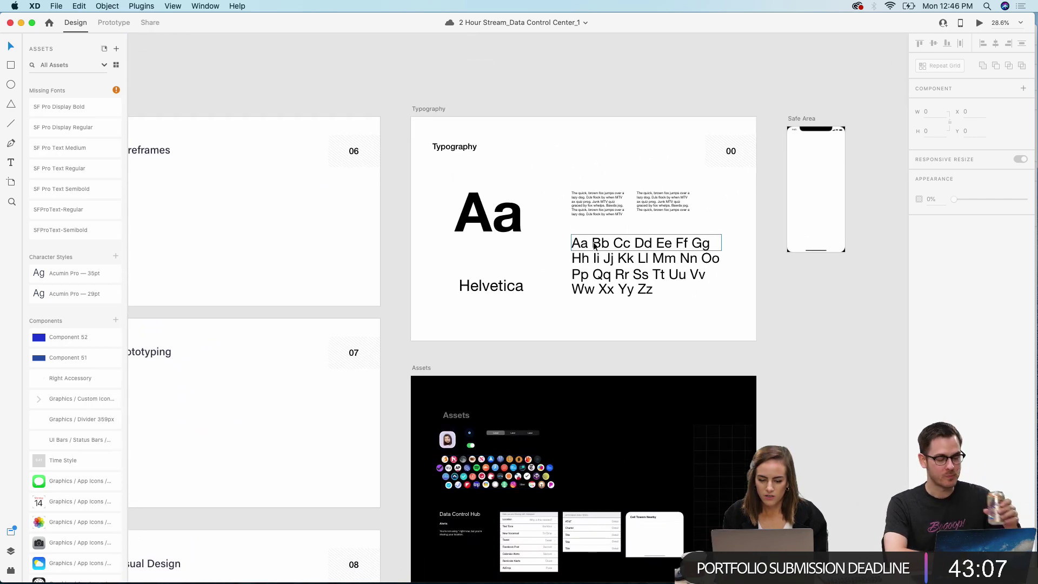
{"action": "scroll", "coordinate": [592, 246], "scroll_direction": "down", "scroll_amount": 5}
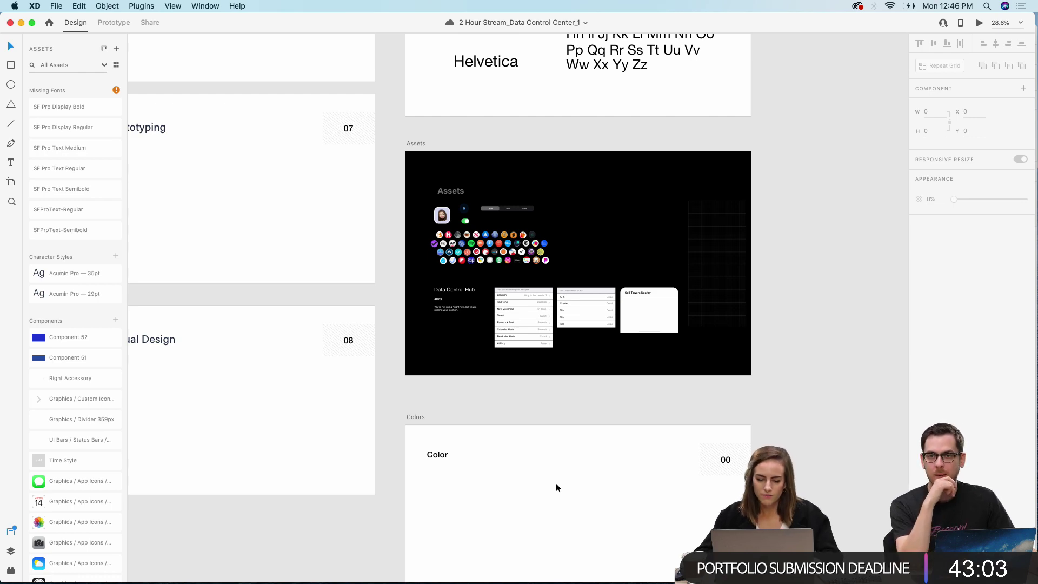
{"action": "scroll", "coordinate": [555, 482], "scroll_direction": "up", "scroll_amount": 9}
{"action": "scroll", "coordinate": [556, 482], "scroll_direction": "right", "scroll_amount": 8}
{"action": "scroll", "coordinate": [555, 487], "scroll_direction": "down", "scroll_amount": 2}
{"action": "scroll", "coordinate": [556, 486], "scroll_direction": "right", "scroll_amount": 1}
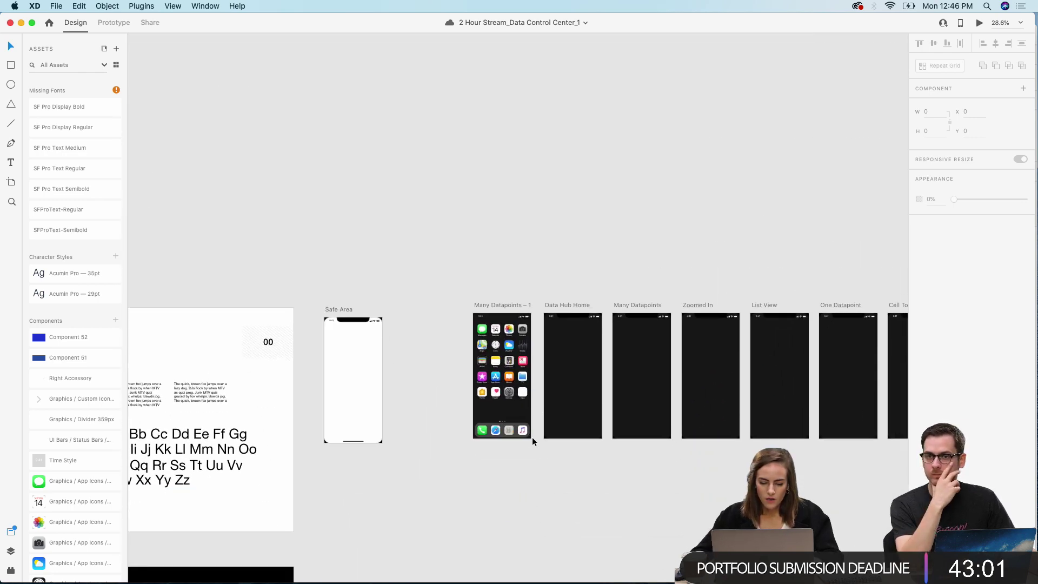
{"action": "scroll", "coordinate": [530, 394], "scroll_direction": "up", "scroll_amount": 3}
{"action": "scroll", "coordinate": [529, 393], "scroll_direction": "up", "scroll_amount": 5}
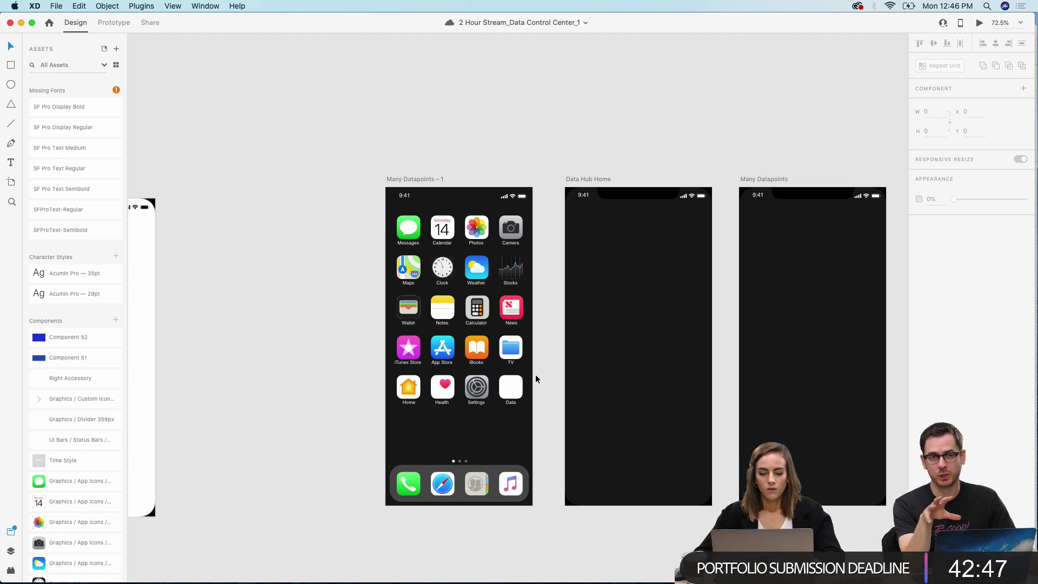
Step: Copy the Data Control Hub heading, the Alerts label and the location-sharing message from Assets onto the Data Hub Home artboard
{"action": "scroll", "coordinate": [537, 379], "scroll_direction": "down", "scroll_amount": 5}
{"action": "scroll", "coordinate": [537, 378], "scroll_direction": "up", "scroll_amount": 3}
{"action": "scroll", "coordinate": [537, 379], "scroll_direction": "down", "scroll_amount": 3}
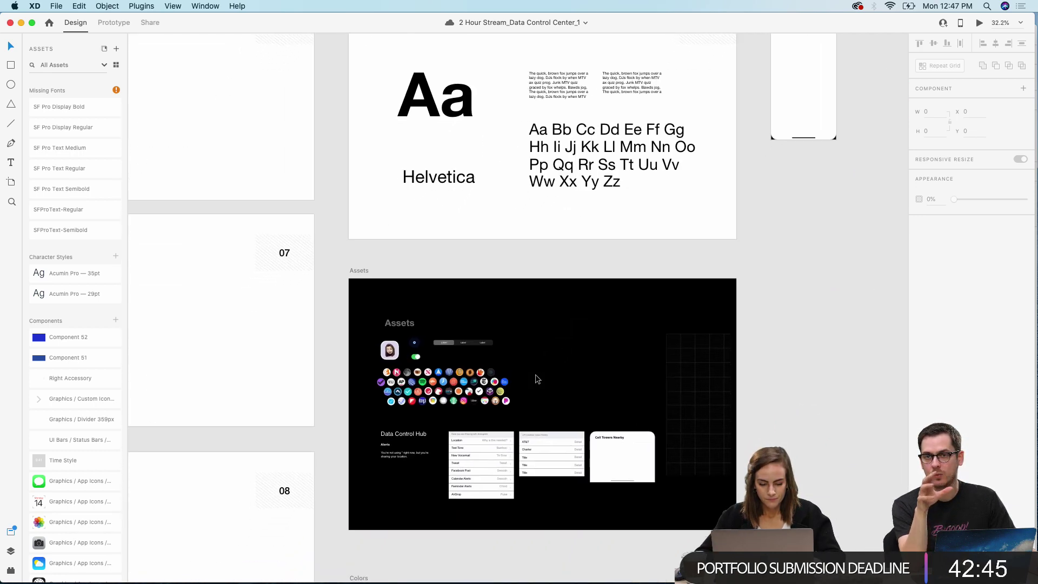
{"action": "scroll", "coordinate": [535, 374], "scroll_direction": "up", "scroll_amount": 5}
{"action": "left_click", "coordinate": [411, 369]}
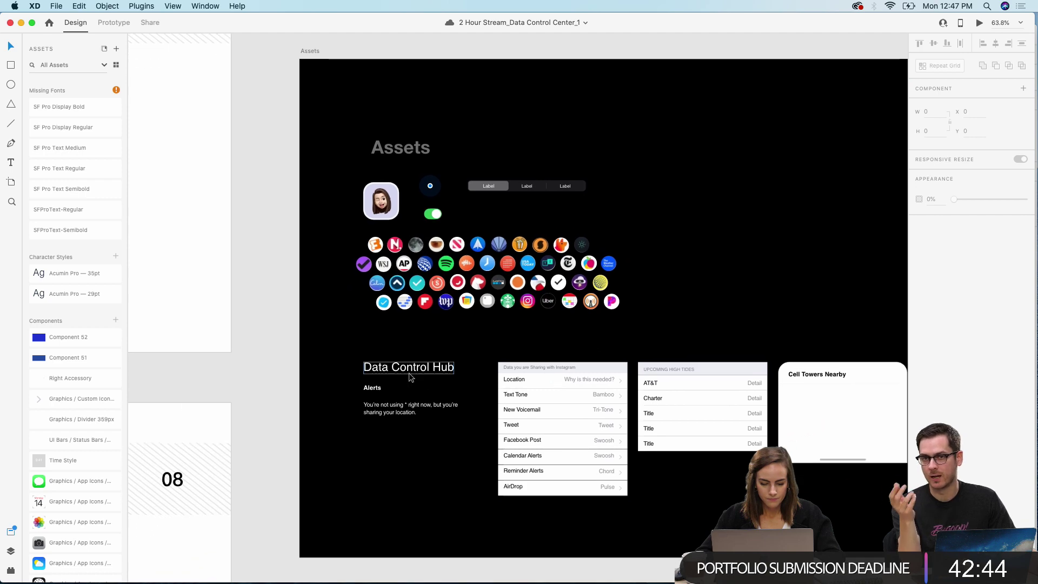
{"action": "left_click", "coordinate": [372, 388], "text": "shift"}
{"action": "left_click", "coordinate": [372, 408], "text": "shift"}
{"action": "key", "text": "super+c"}
{"action": "scroll", "coordinate": [372, 410], "scroll_direction": "down", "scroll_amount": 5}
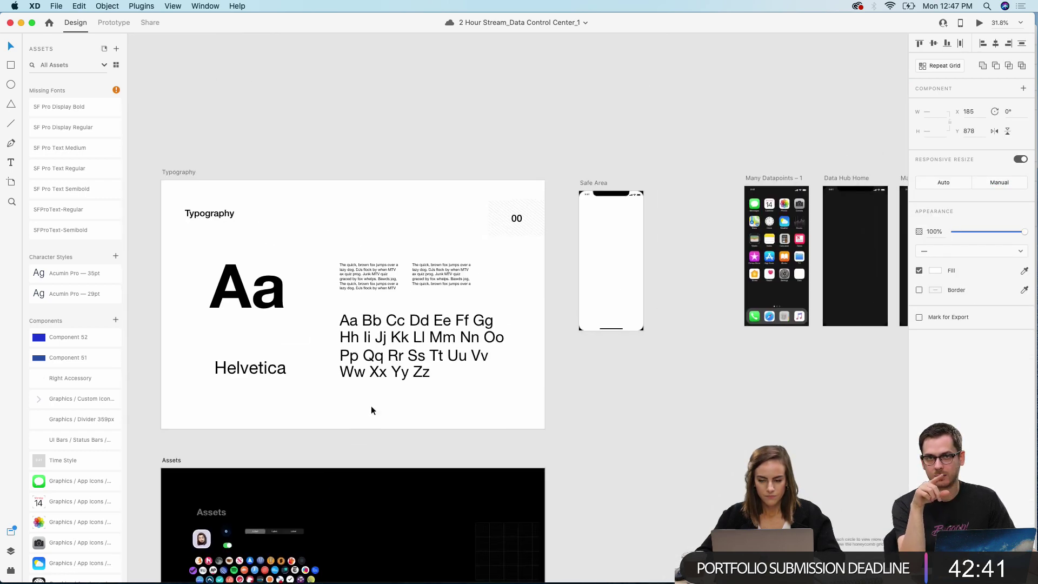
{"action": "scroll", "coordinate": [371, 410], "scroll_direction": "right", "scroll_amount": 5}
{"action": "scroll", "coordinate": [702, 359], "scroll_direction": "up", "scroll_amount": 10}
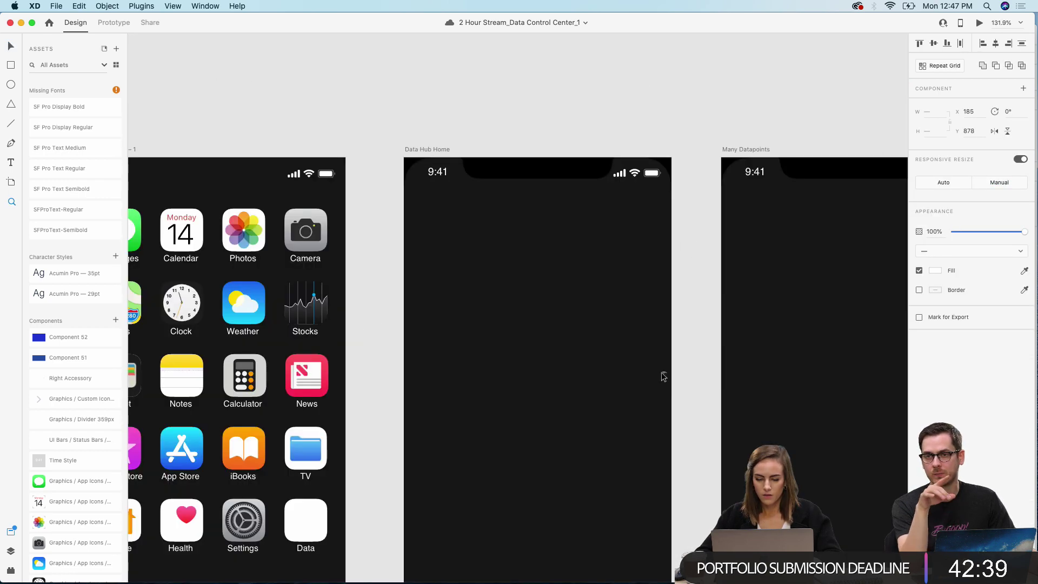
{"action": "left_click", "coordinate": [664, 377]}
{"action": "key", "text": "super+v"}
{"action": "left_click", "coordinate": [411, 133]}
Step: Open the Apple iOS UI kit page in the browser and locate the iOS design resources for Adobe XD
{"action": "left_click", "coordinate": [52, 6]}
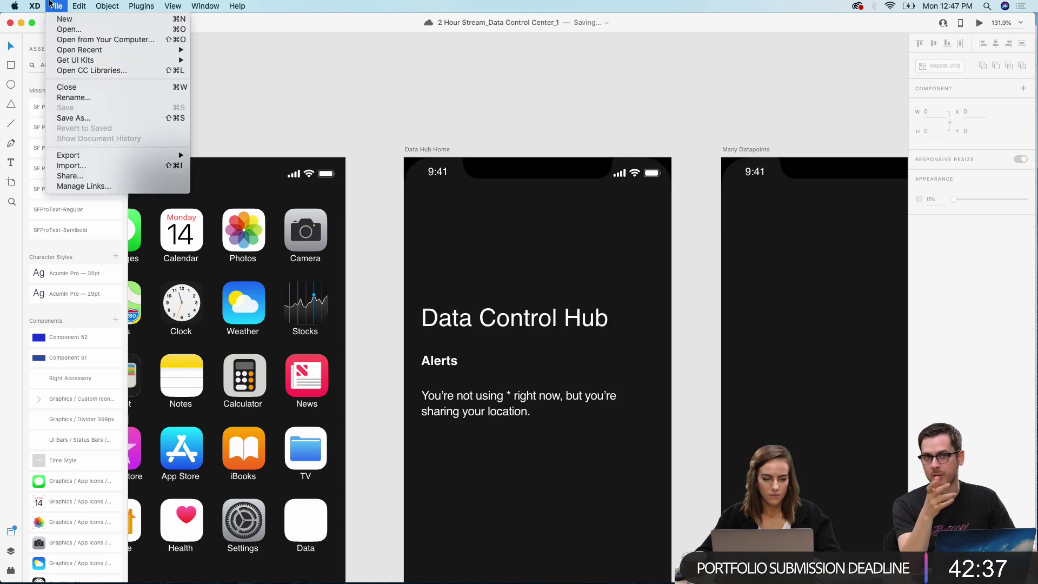
{"action": "mouse_move", "coordinate": [112, 62]}
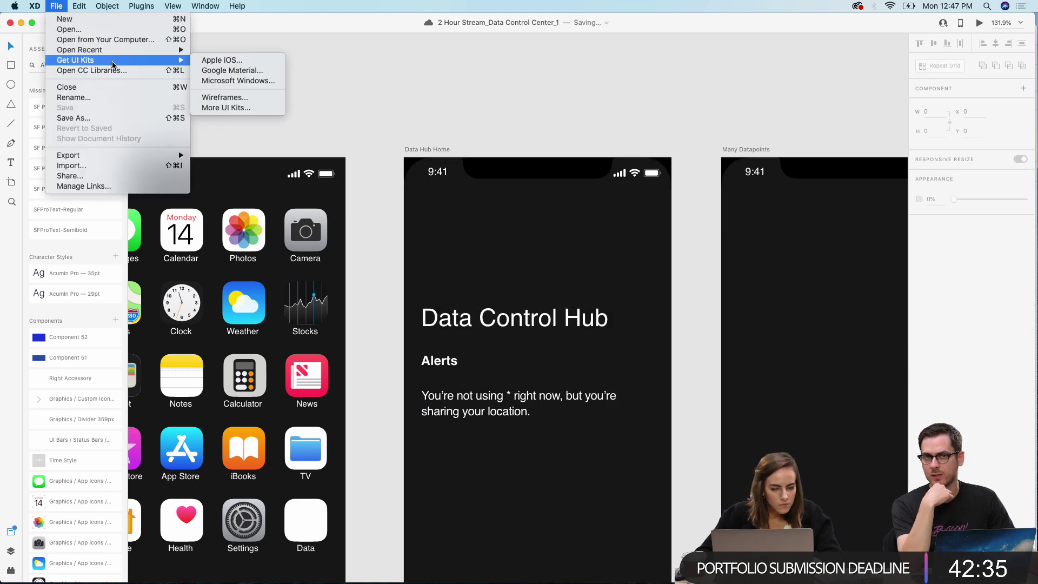
{"action": "left_click", "coordinate": [223, 61]}
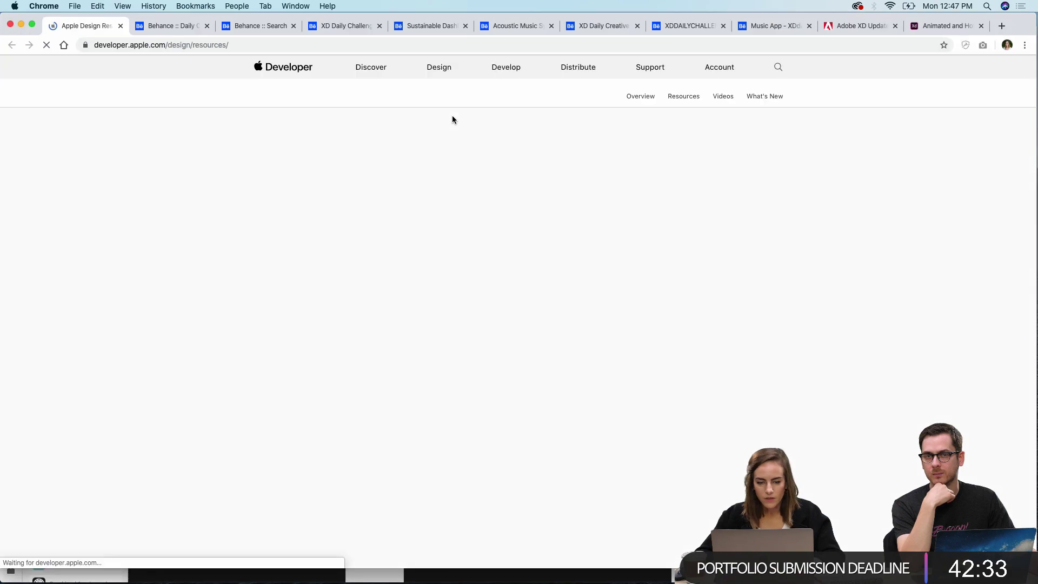
{"action": "scroll", "coordinate": [421, 324], "scroll_direction": "down", "scroll_amount": 10}
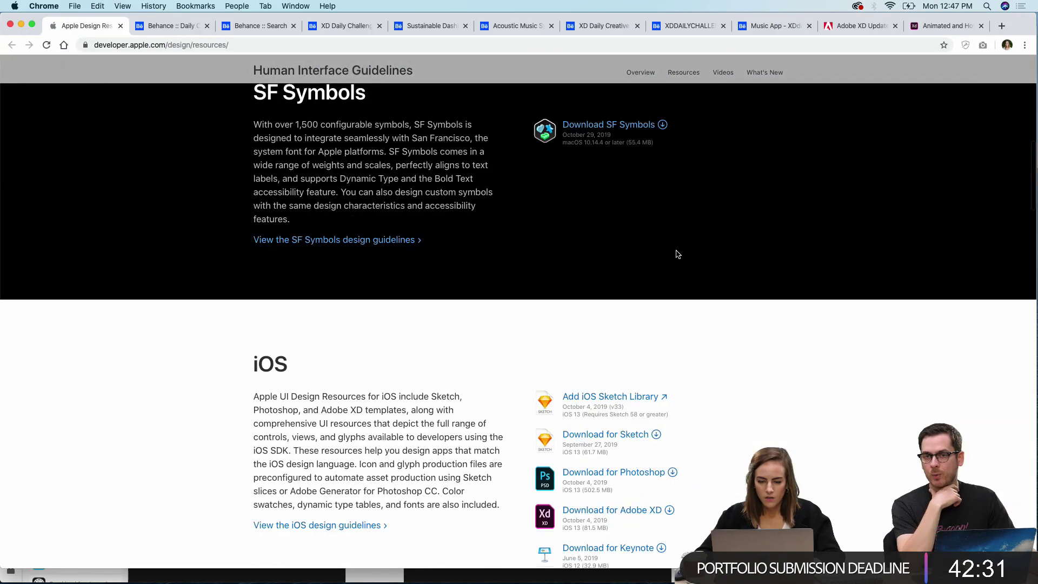
{"action": "scroll", "coordinate": [677, 253], "scroll_direction": "down", "scroll_amount": 5}
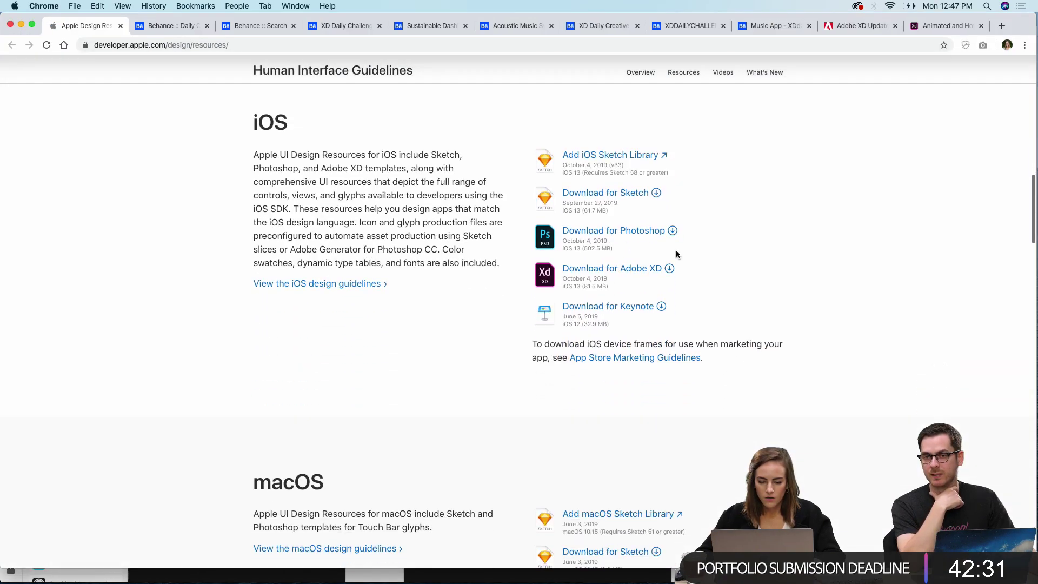
{"action": "left_click", "coordinate": [584, 274]}
{"action": "scroll", "coordinate": [732, 279], "scroll_direction": "down", "scroll_amount": 1}
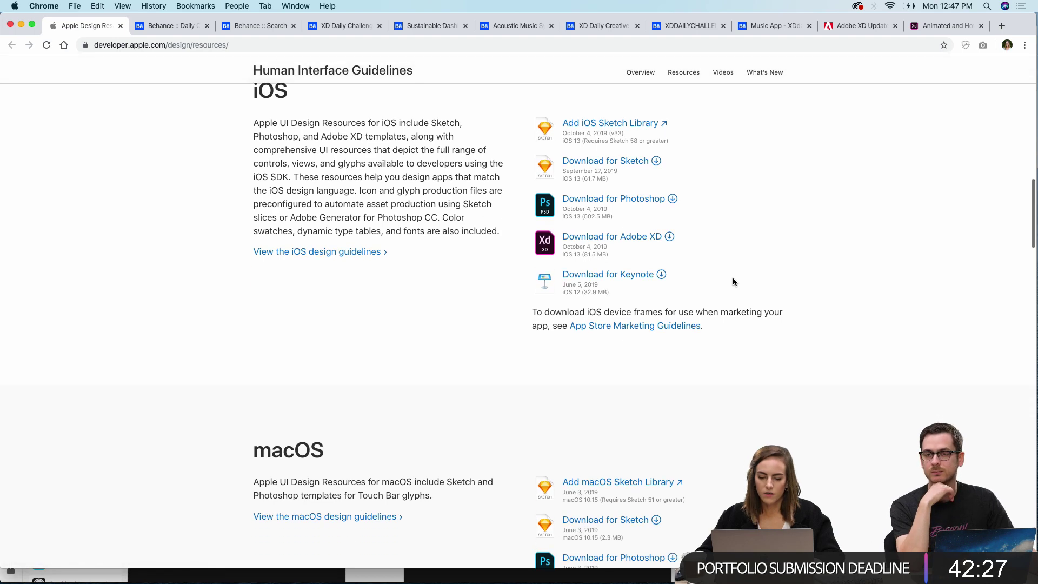
Step: Look over Apple's macOS, watchOS and tvOS design resources, and return to the Data Hub Home artboard in XD
{"action": "scroll", "coordinate": [705, 241], "scroll_direction": "down", "scroll_amount": 6}
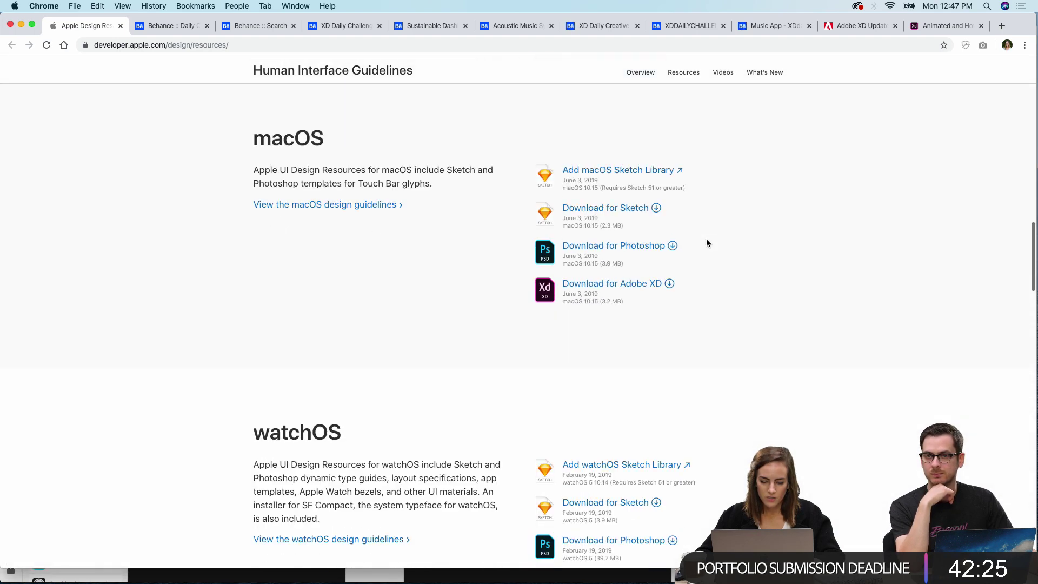
{"action": "scroll", "coordinate": [651, 271], "scroll_direction": "down", "scroll_amount": 5}
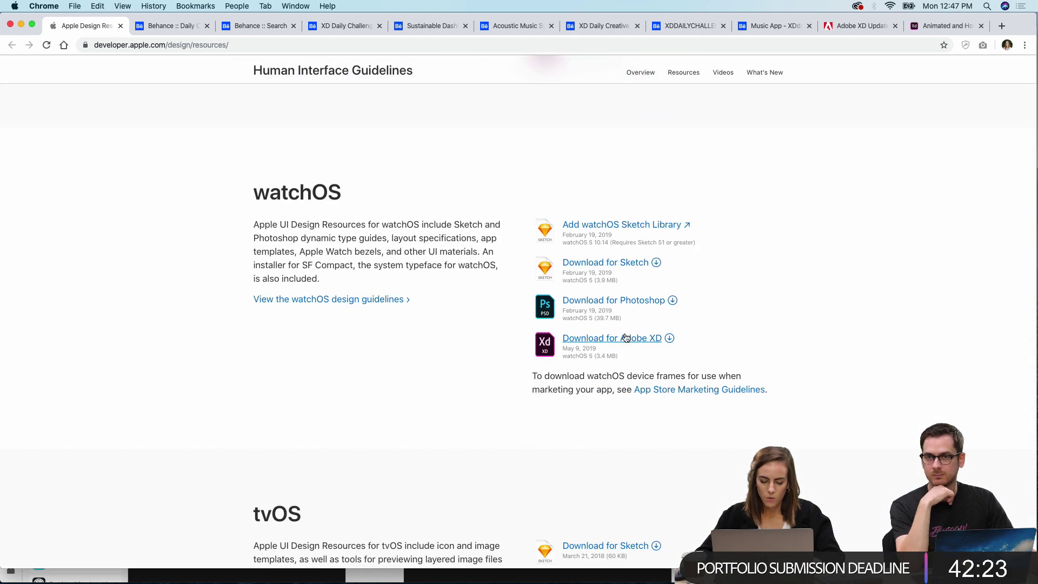
{"action": "scroll", "coordinate": [750, 332], "scroll_direction": "down", "scroll_amount": 7}
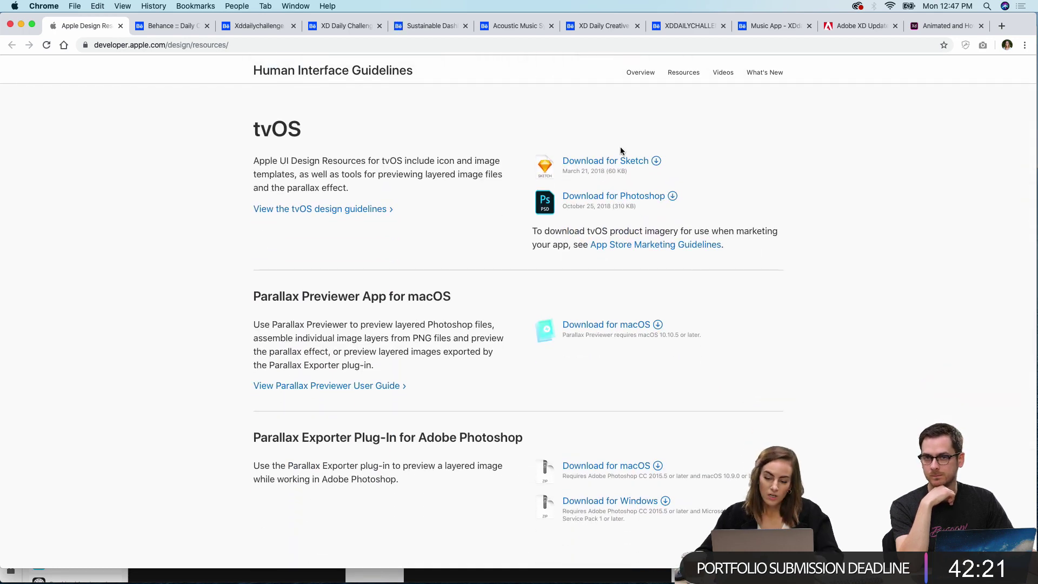
{"action": "scroll", "coordinate": [816, 366], "scroll_direction": "down", "scroll_amount": 2}
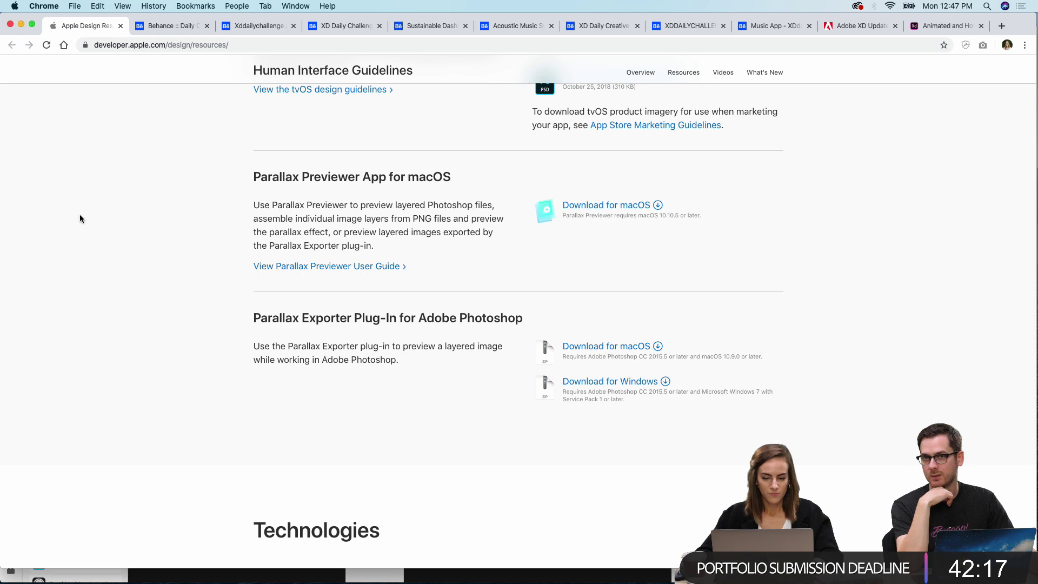
{"action": "scroll", "coordinate": [80, 215], "scroll_direction": "up", "scroll_amount": 2}
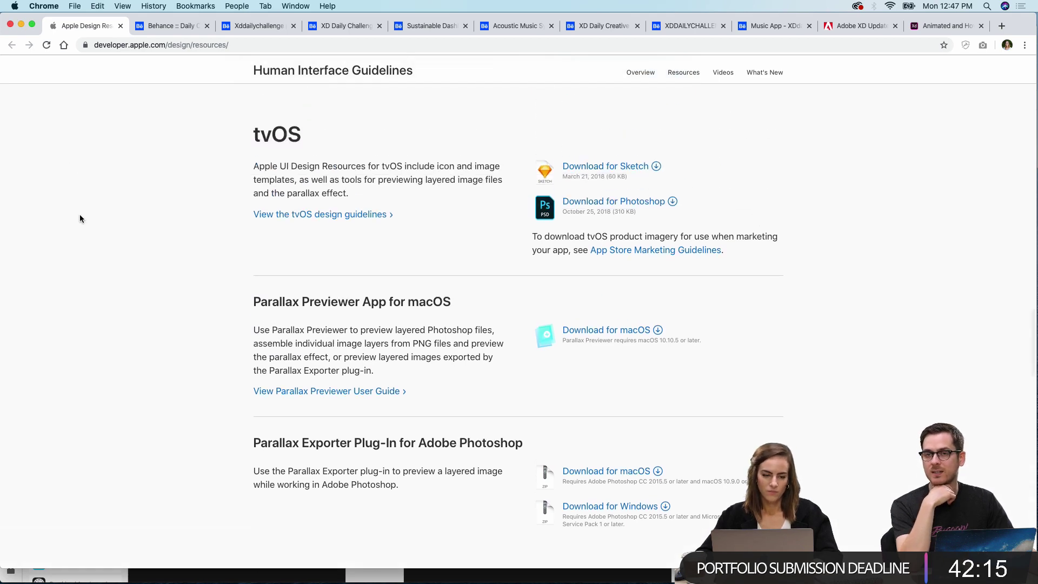
{"action": "left_click", "coordinate": [22, 26]}
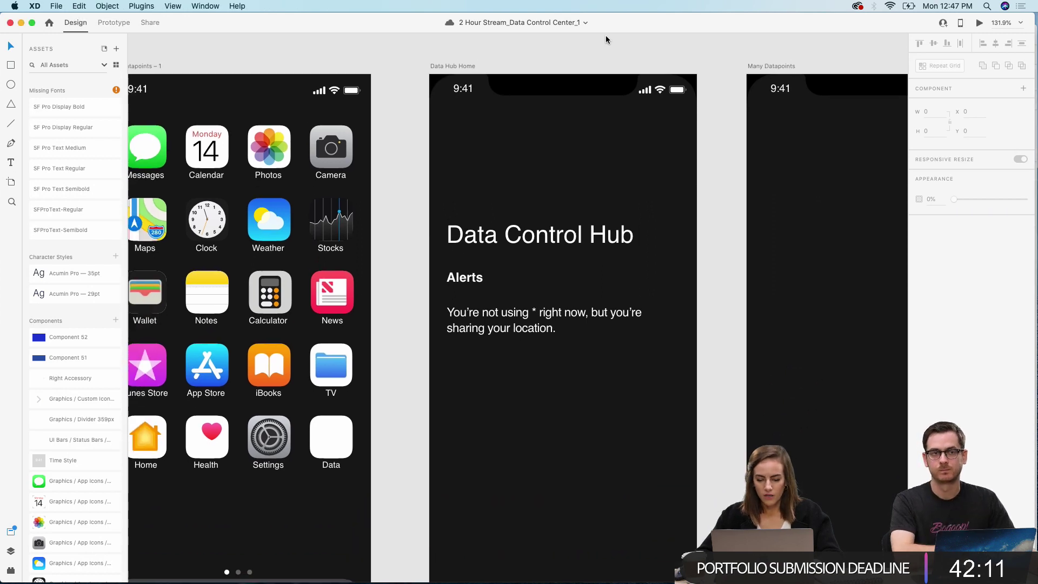
{"action": "scroll", "coordinate": [606, 34], "scroll_direction": "down", "scroll_amount": 3}
{"action": "scroll", "coordinate": [605, 34], "scroll_direction": "up", "scroll_amount": 1}
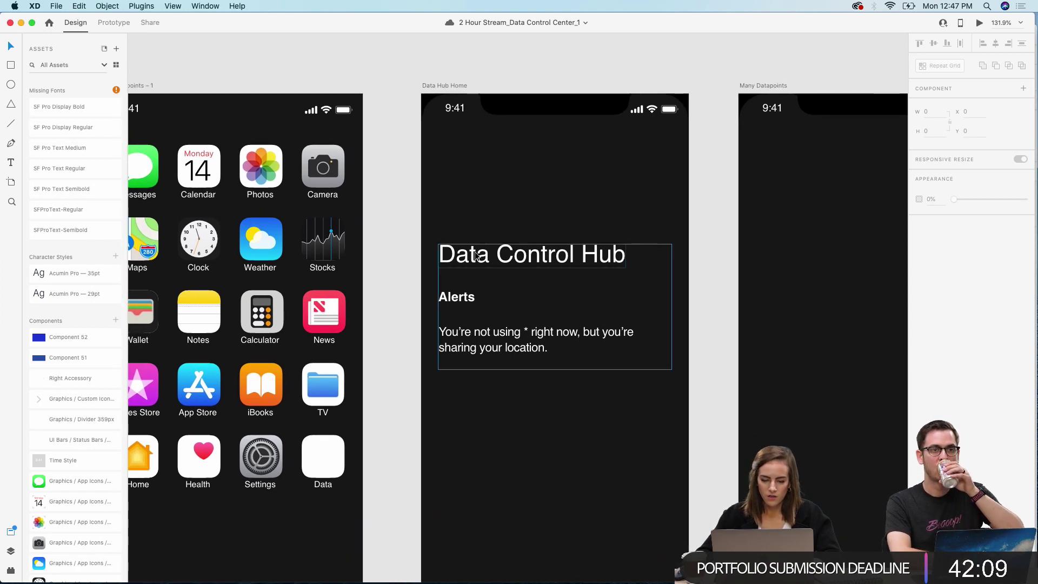
Step: Move the Data Control Hub text group up to Y 106 on the Data Hub Home artboard and ungroup it
{"action": "left_click_drag", "start_coordinate": [477, 254], "coordinate": [477, 180]}
{"action": "right_click", "coordinate": [476, 177]}
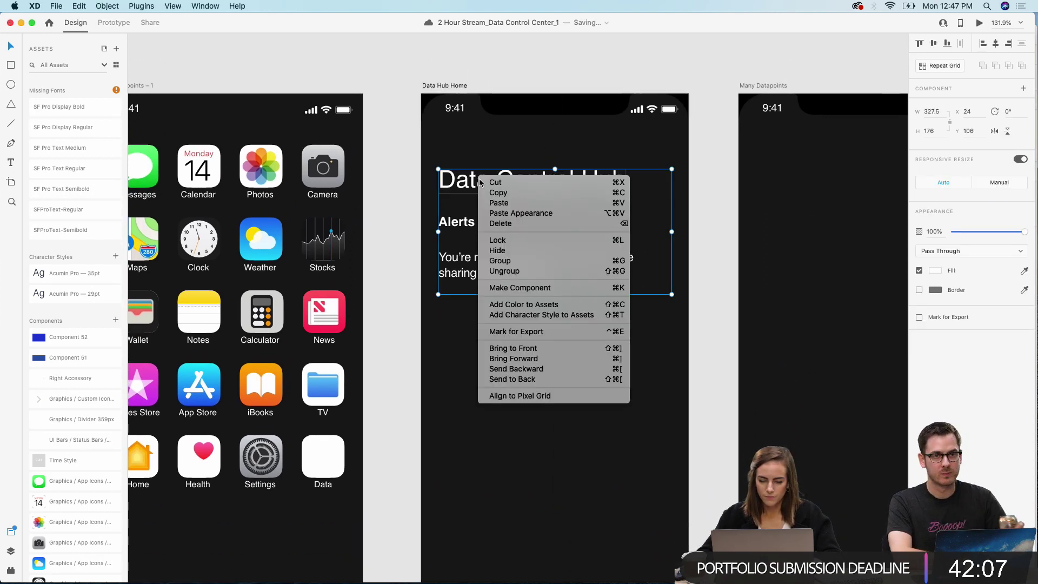
{"action": "left_click", "coordinate": [619, 80]}
{"action": "left_click", "coordinate": [618, 80]}
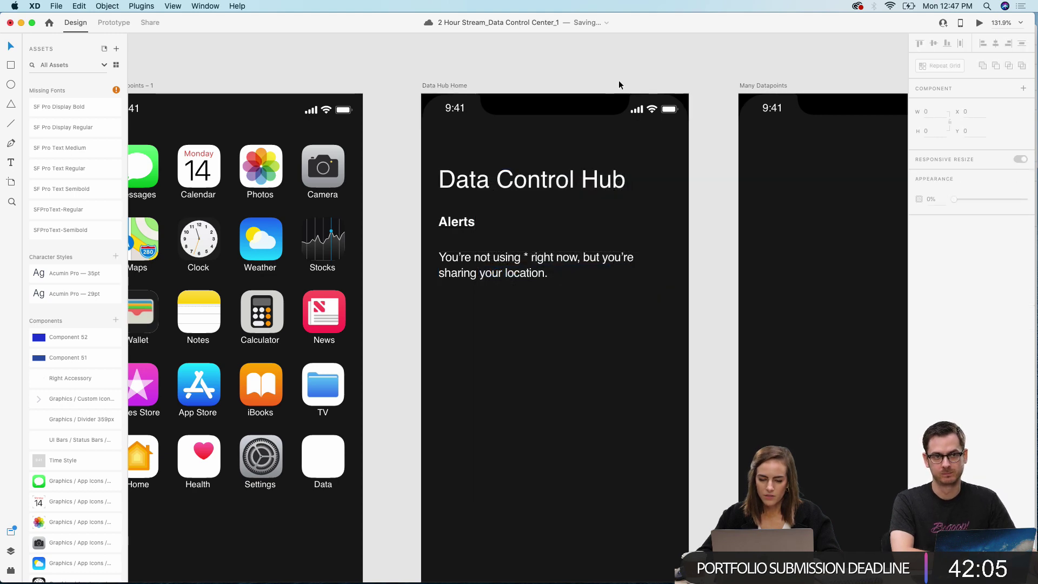
Step: Examine the Apple Watch app and people-map reference screenshots in the moodboard, and head back to the phone artboards
{"action": "scroll", "coordinate": [618, 80], "scroll_direction": "down", "scroll_amount": 5}
{"action": "scroll", "coordinate": [618, 80], "scroll_direction": "down", "scroll_amount": 5}
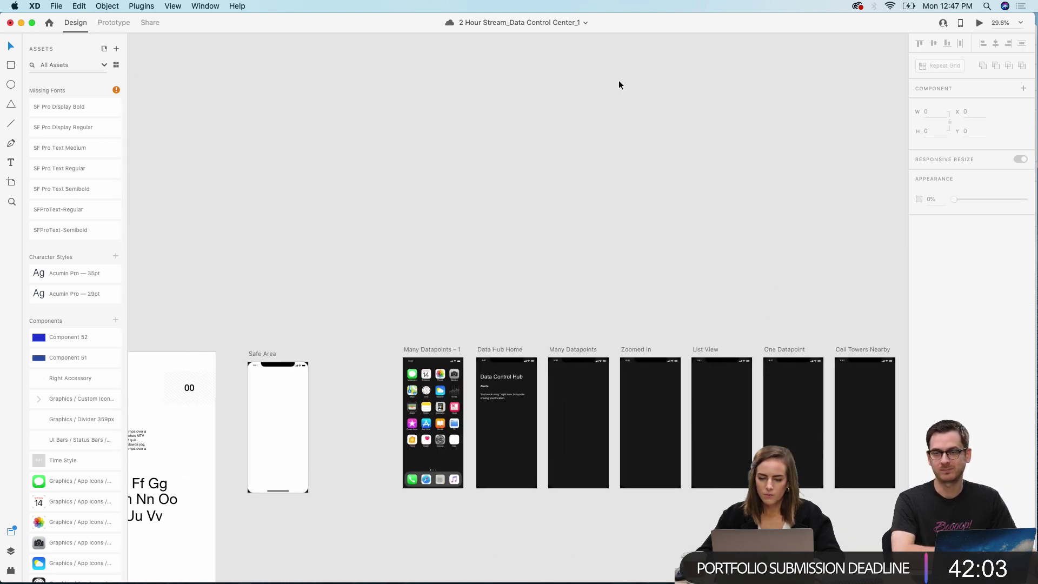
{"action": "scroll", "coordinate": [618, 80], "scroll_direction": "down", "scroll_amount": 10}
{"action": "scroll", "coordinate": [618, 80], "scroll_direction": "up", "scroll_amount": 3}
{"action": "scroll", "coordinate": [618, 80], "scroll_direction": "left", "scroll_amount": 5}
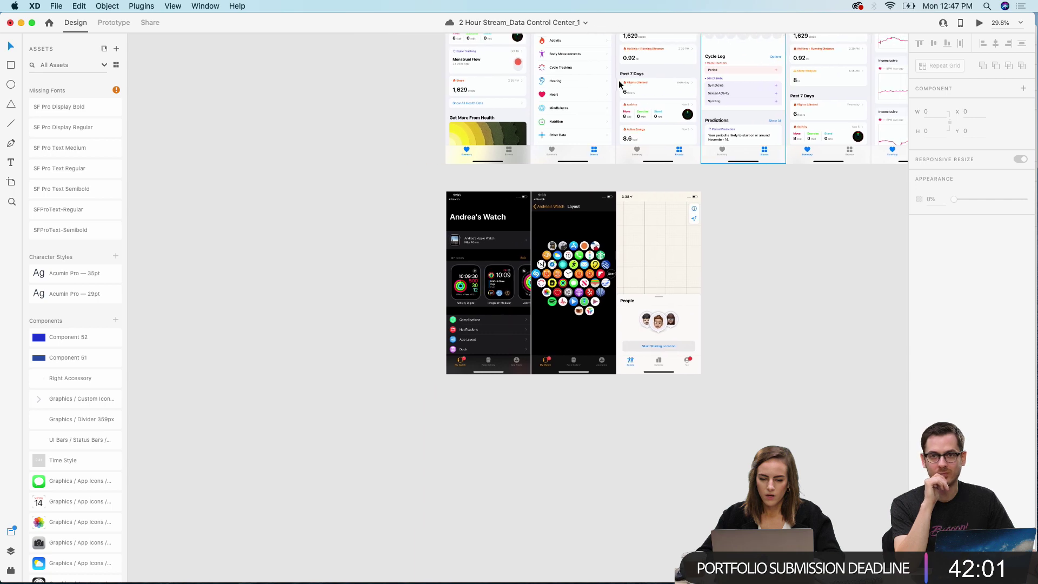
{"action": "scroll", "coordinate": [518, 217], "scroll_direction": "up", "scroll_amount": 5}
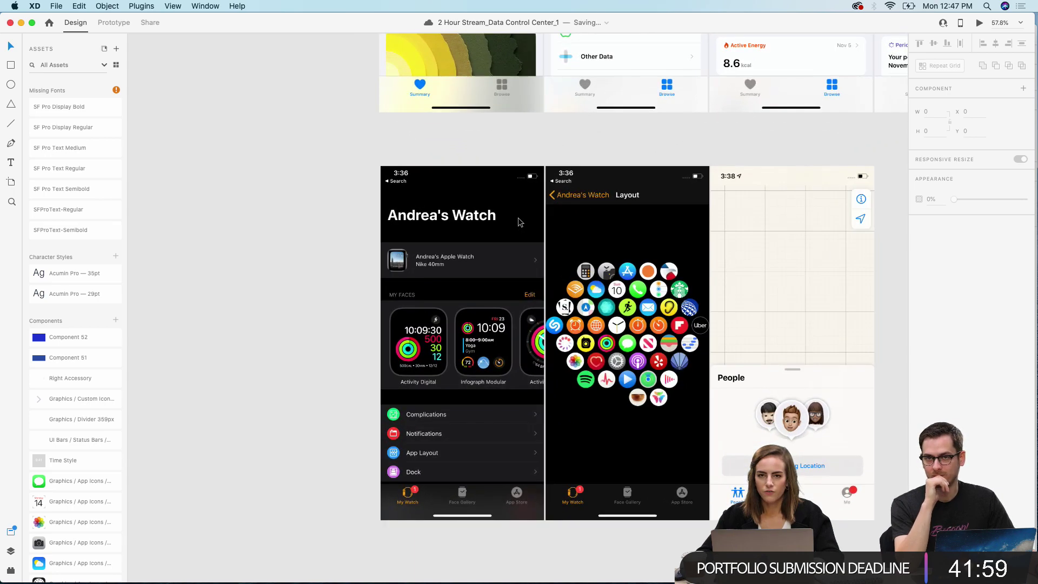
{"action": "scroll", "coordinate": [518, 217], "scroll_direction": "right", "scroll_amount": 3}
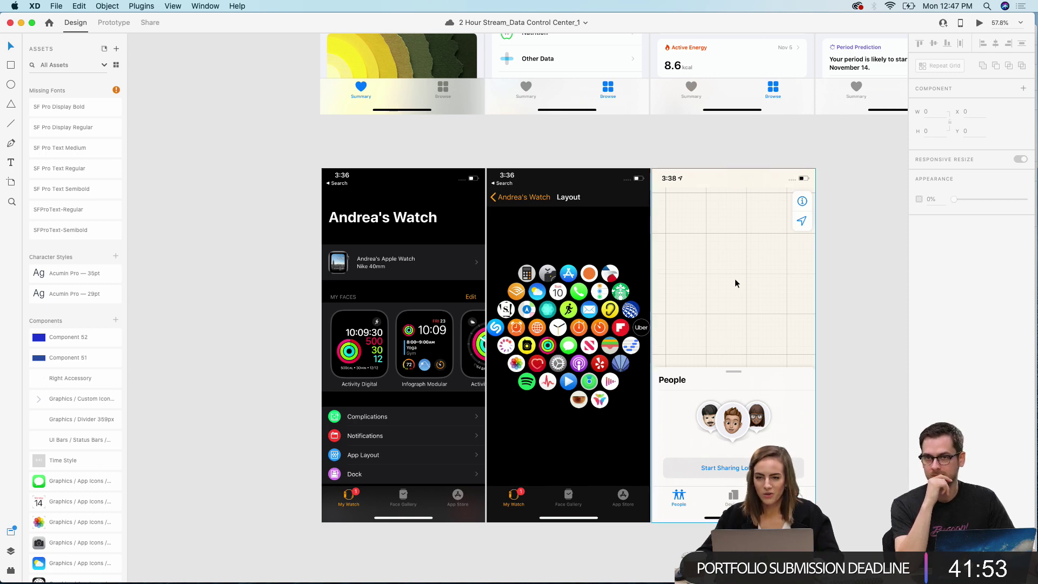
{"action": "scroll", "coordinate": [844, 290], "scroll_direction": "up", "scroll_amount": 3}
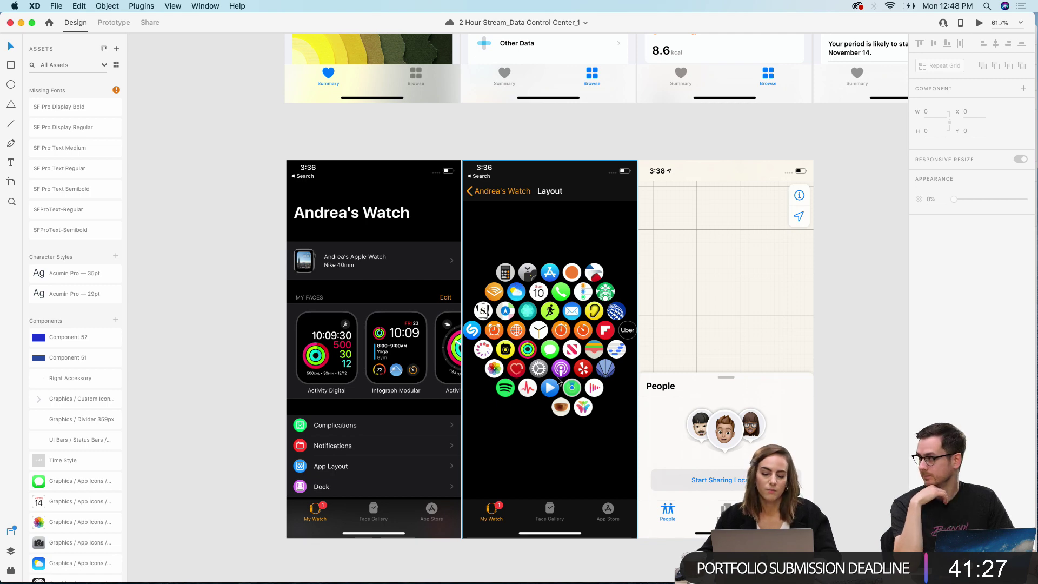
{"action": "scroll", "coordinate": [558, 380], "scroll_direction": "down", "scroll_amount": 5}
{"action": "scroll", "coordinate": [567, 351], "scroll_direction": "down", "scroll_amount": 10}
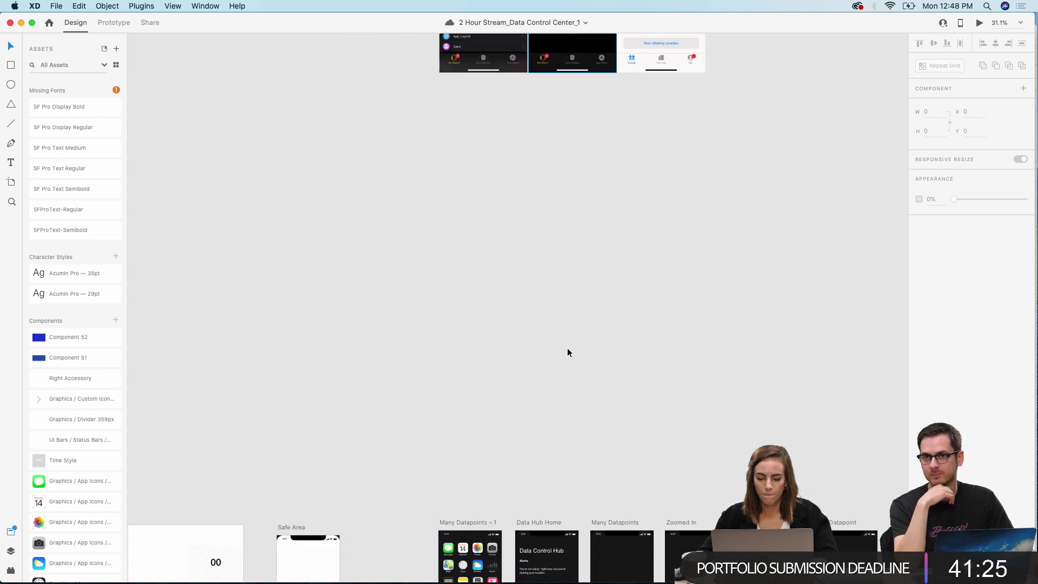
Step: Move the Alerts label and its message to the lower half of Data Hub Home and add a matching "Overview" label at X 24, Y 202
{"action": "scroll", "coordinate": [567, 352], "scroll_direction": "up", "scroll_amount": 5}
{"action": "scroll", "coordinate": [566, 351], "scroll_direction": "up", "scroll_amount": 8}
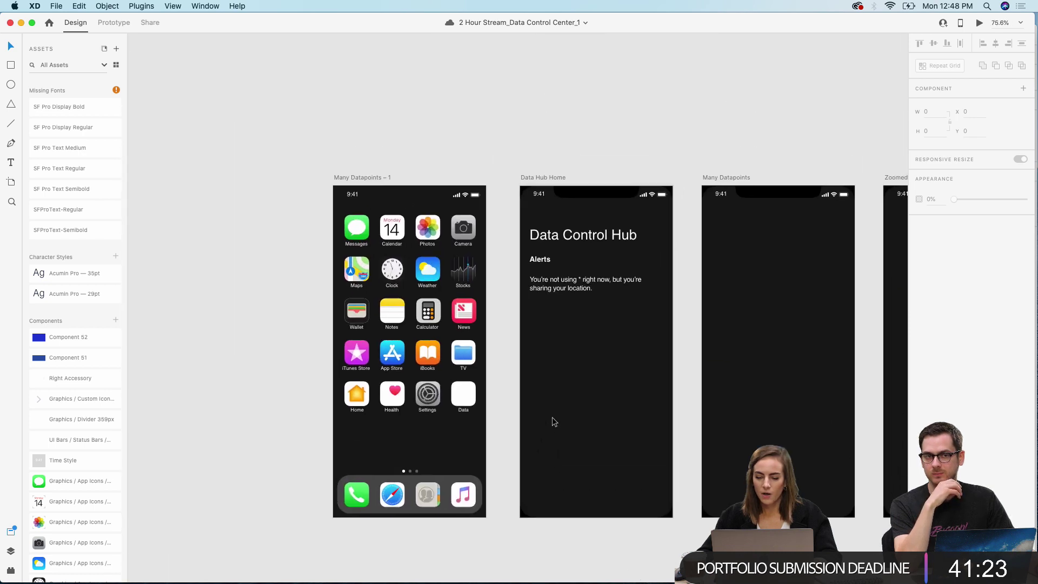
{"action": "scroll", "coordinate": [554, 421], "scroll_direction": "up", "scroll_amount": 4}
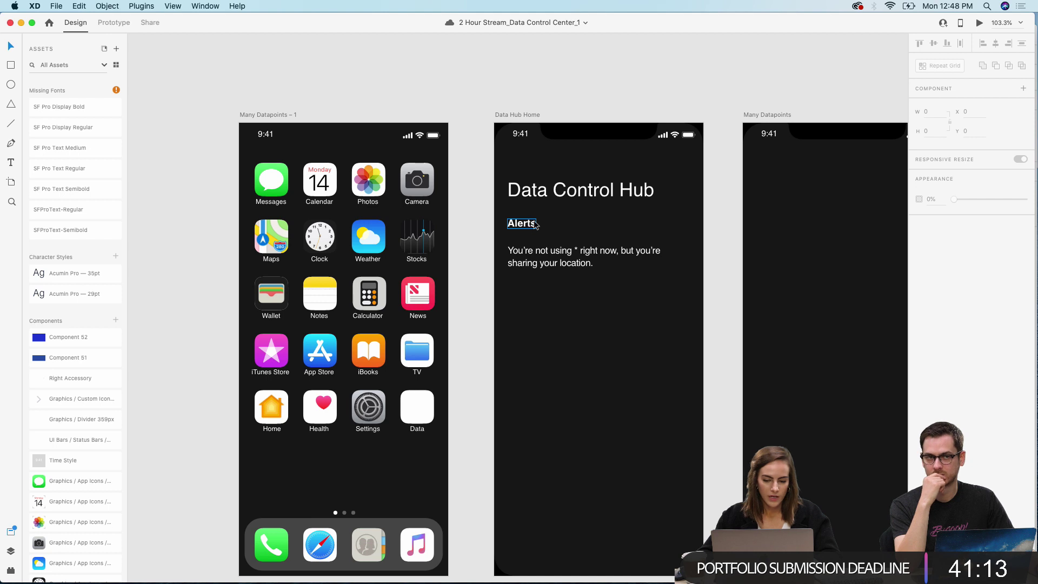
{"action": "mouse_move", "coordinate": [535, 224]}
{"action": "left_mouse_down"}
{"action": "mouse_move", "coordinate": [519, 373]}
{"action": "mouse_move", "coordinate": [501, 396]}
{"action": "mouse_move", "coordinate": [537, 242]}
{"action": "left_mouse_up"}
{"action": "double_click", "coordinate": [519, 381]}
{"action": "key", "text": "super+d"}
{"action": "double_click", "coordinate": [530, 240]}
{"action": "type", "text": "Overview"}
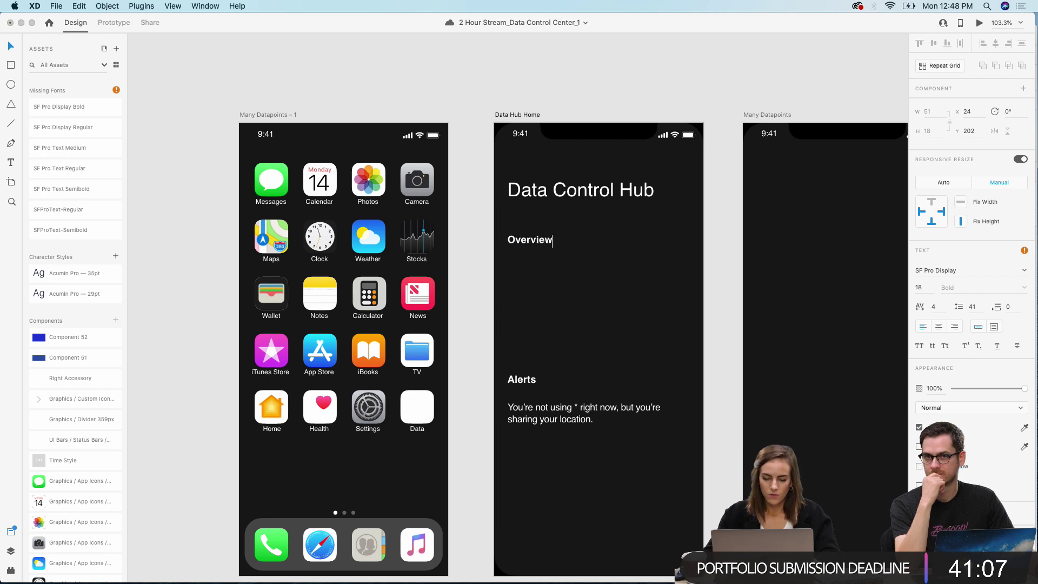
{"action": "key", "text": "Escape"}
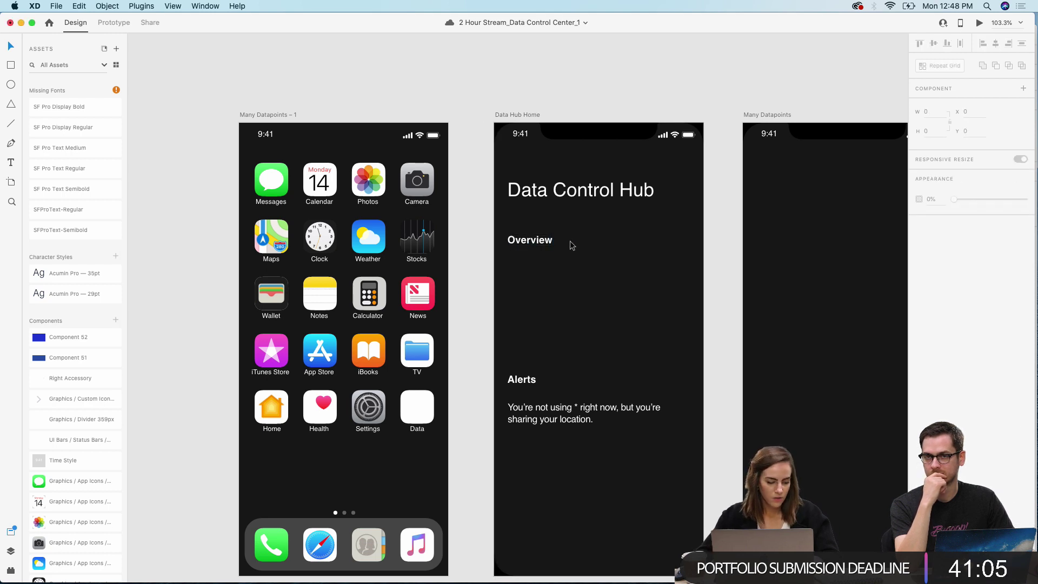
Step: Duplicate the Overview label, change the copy to "View Map" and place it above the Alerts message at X 224, Y 372
{"action": "left_click", "coordinate": [552, 239]}
{"action": "left_click_drag", "start_coordinate": [552, 239], "coordinate": [636, 318]}
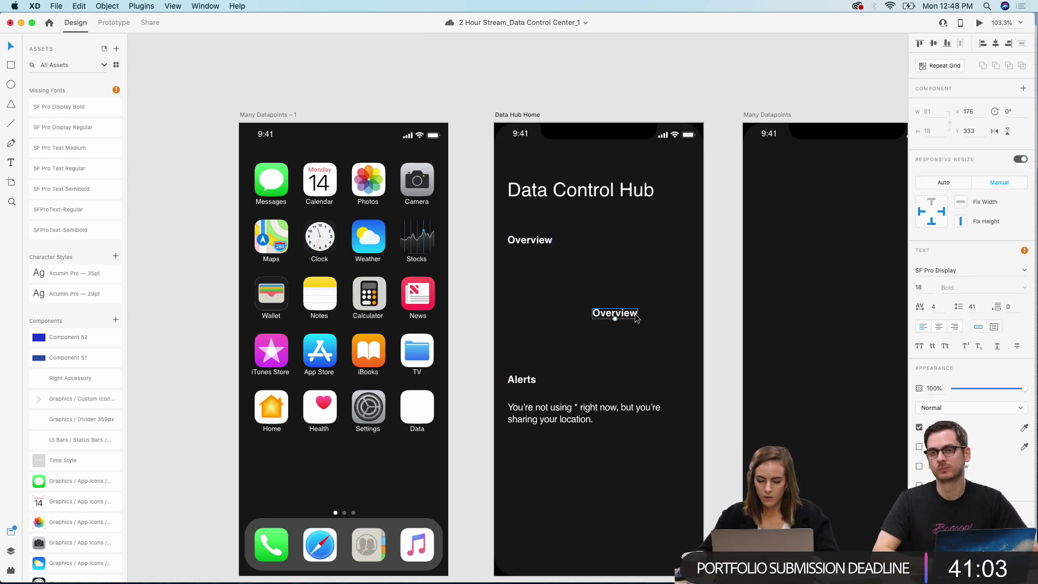
{"action": "double_click", "coordinate": [634, 316]}
{"action": "type", "text": "View Map"}
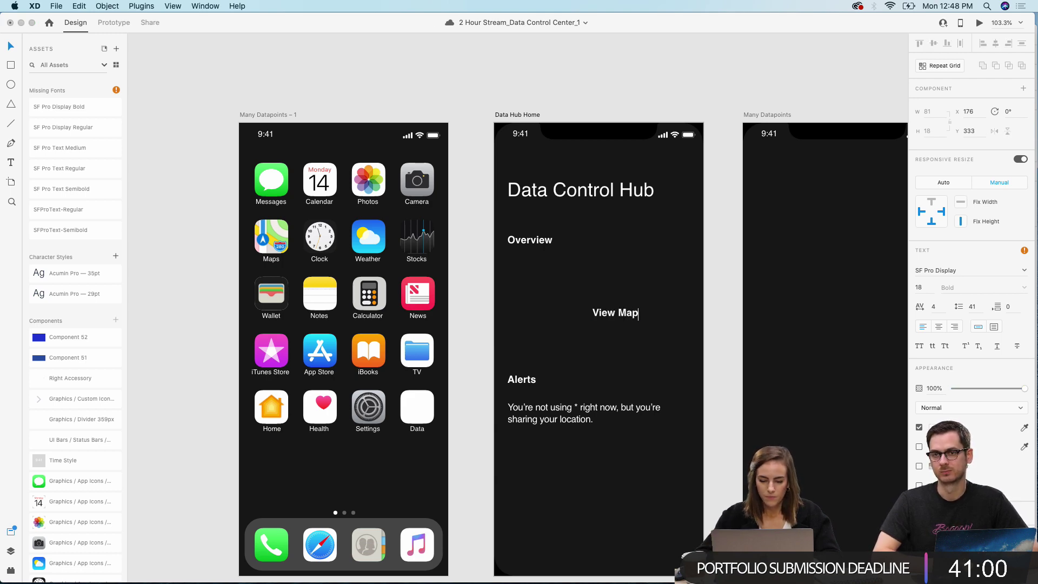
{"action": "key", "text": "Escape"}
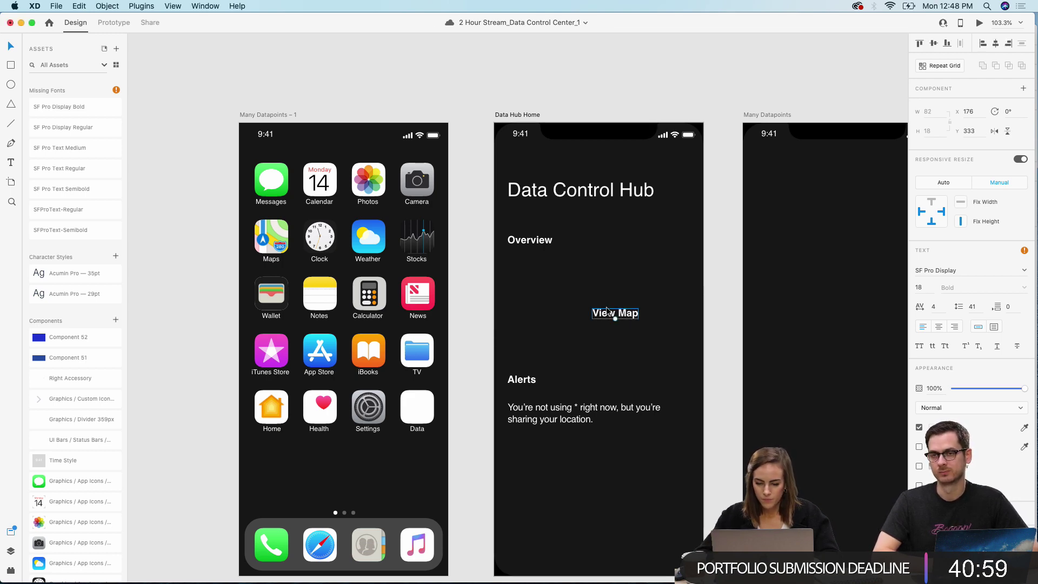
{"action": "left_click_drag", "start_coordinate": [606, 306], "coordinate": [632, 330]}
{"action": "scroll", "coordinate": [633, 331], "scroll_direction": "down", "scroll_amount": 5}
{"action": "scroll", "coordinate": [633, 336], "scroll_direction": "up", "scroll_amount": 2}
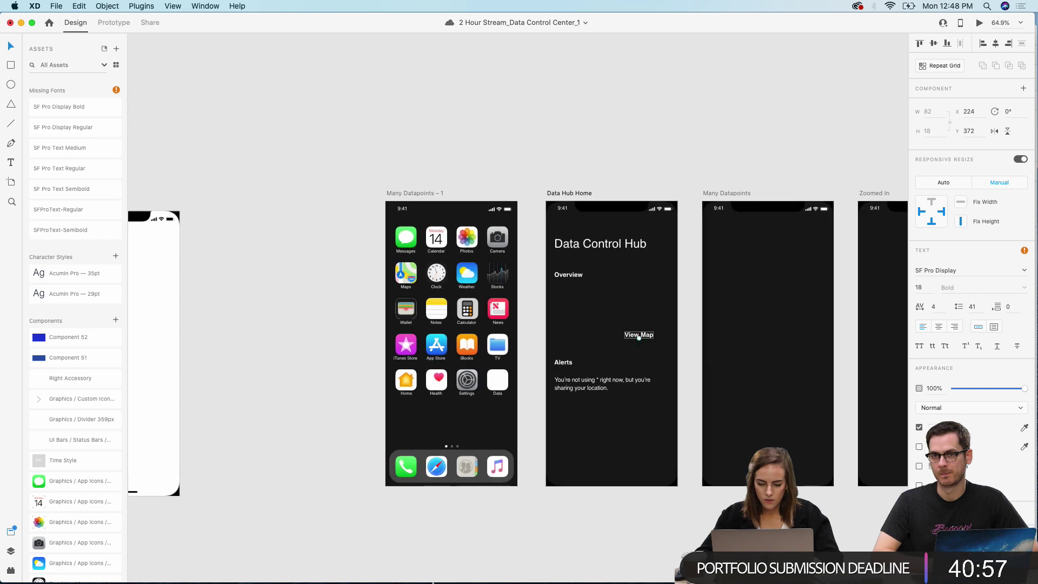
{"action": "mouse_move", "coordinate": [432, 580]}
{"action": "left_click", "coordinate": [610, 577]}
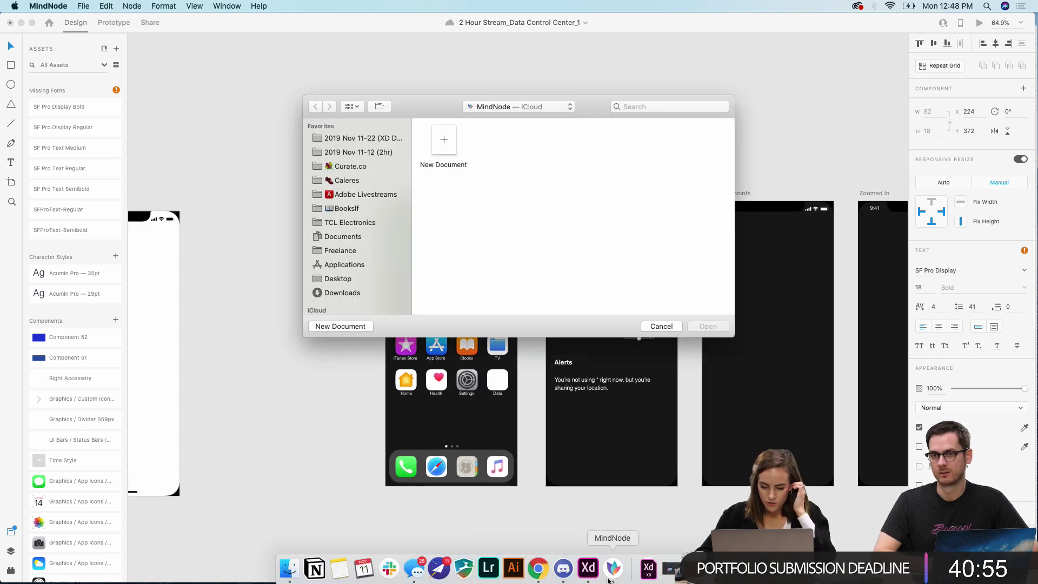
{"action": "left_click", "coordinate": [662, 326]}
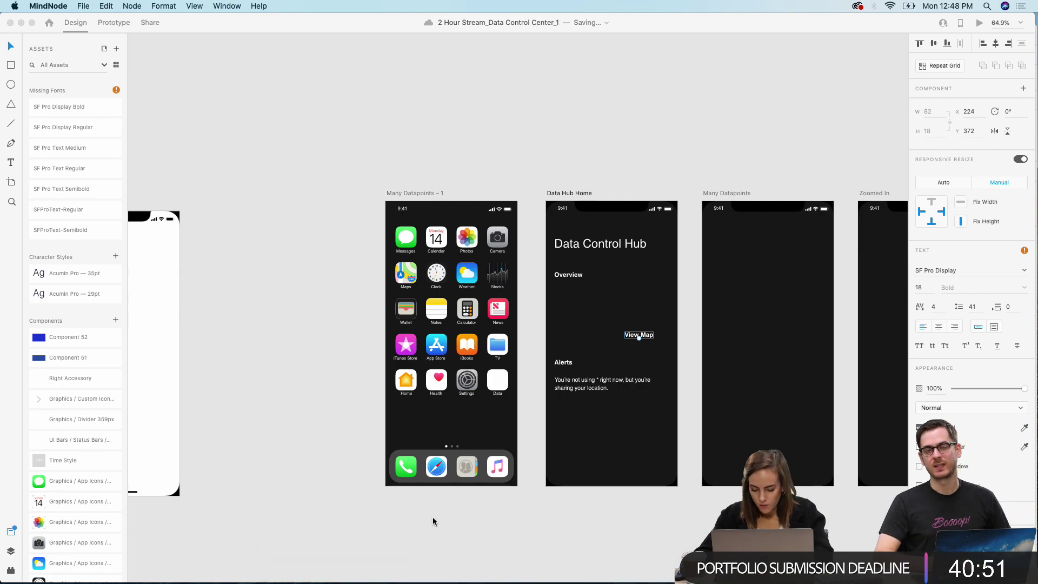
Step: Switch to the UIElements+DesignTemplates+Guides-iPhone document and examine its bars and controls for iPhone
{"action": "key", "text": "ctrl+Up"}
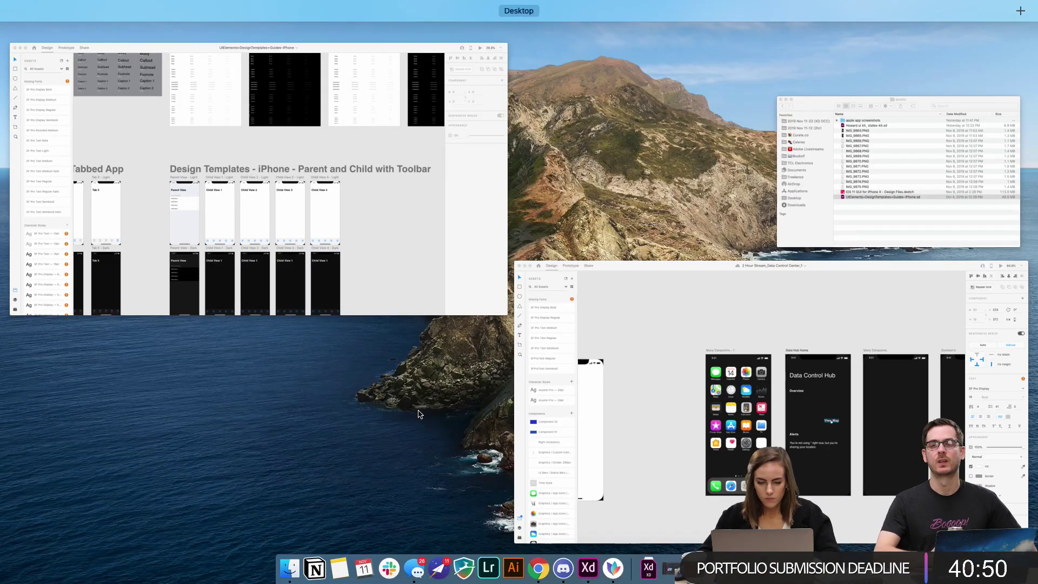
{"action": "left_click", "coordinate": [382, 225]}
{"action": "scroll", "coordinate": [382, 227], "scroll_direction": "down", "scroll_amount": 10}
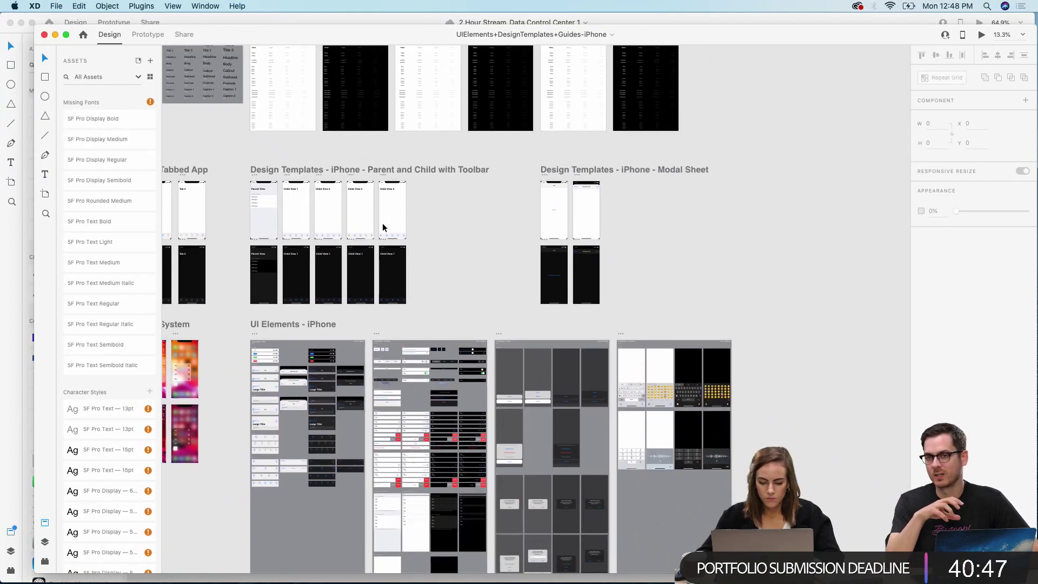
{"action": "scroll", "coordinate": [383, 226], "scroll_direction": "up", "scroll_amount": 5}
{"action": "scroll", "coordinate": [383, 226], "scroll_direction": "up", "scroll_amount": 6}
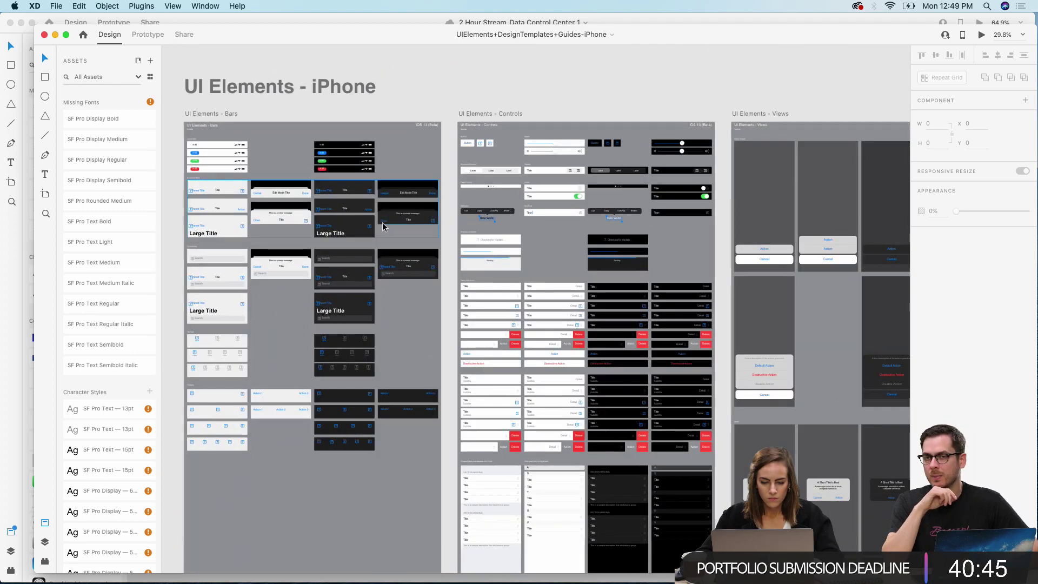
{"action": "scroll", "coordinate": [382, 227], "scroll_direction": "right", "scroll_amount": 5}
{"action": "scroll", "coordinate": [383, 227], "scroll_direction": "down", "scroll_amount": 2}
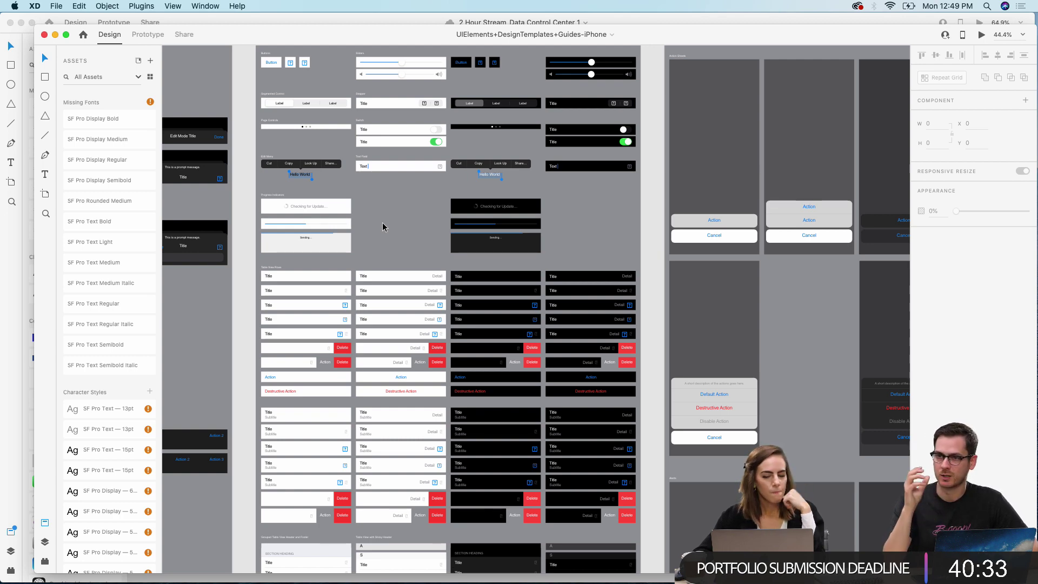
{"action": "scroll", "coordinate": [382, 226], "scroll_direction": "left", "scroll_amount": 6}
{"action": "scroll", "coordinate": [382, 225], "scroll_direction": "up", "scroll_amount": 2}
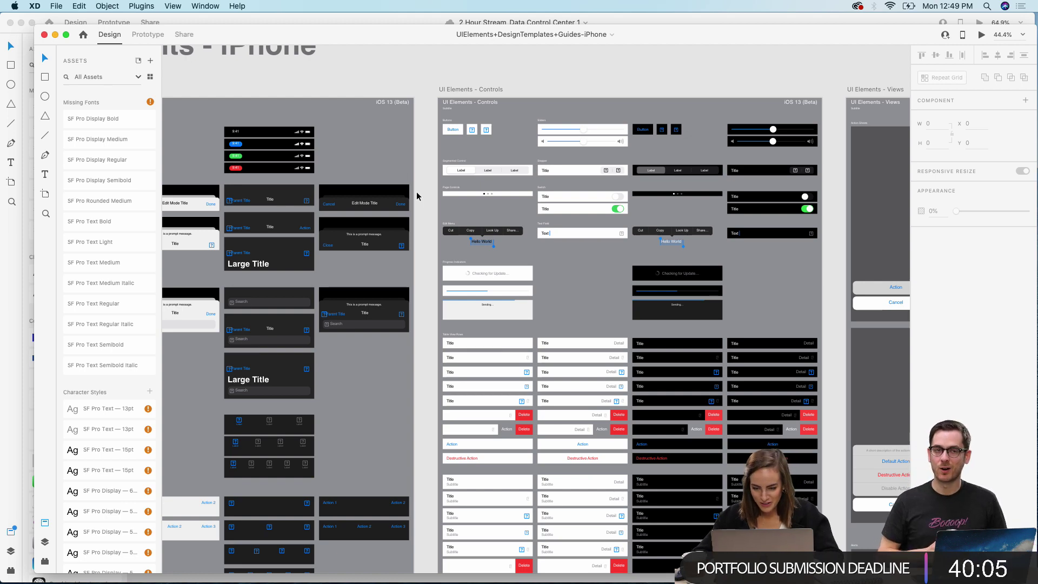
{"action": "scroll", "coordinate": [417, 196], "scroll_direction": "left", "scroll_amount": 5}
{"action": "scroll", "coordinate": [417, 195], "scroll_direction": "down", "scroll_amount": 3}
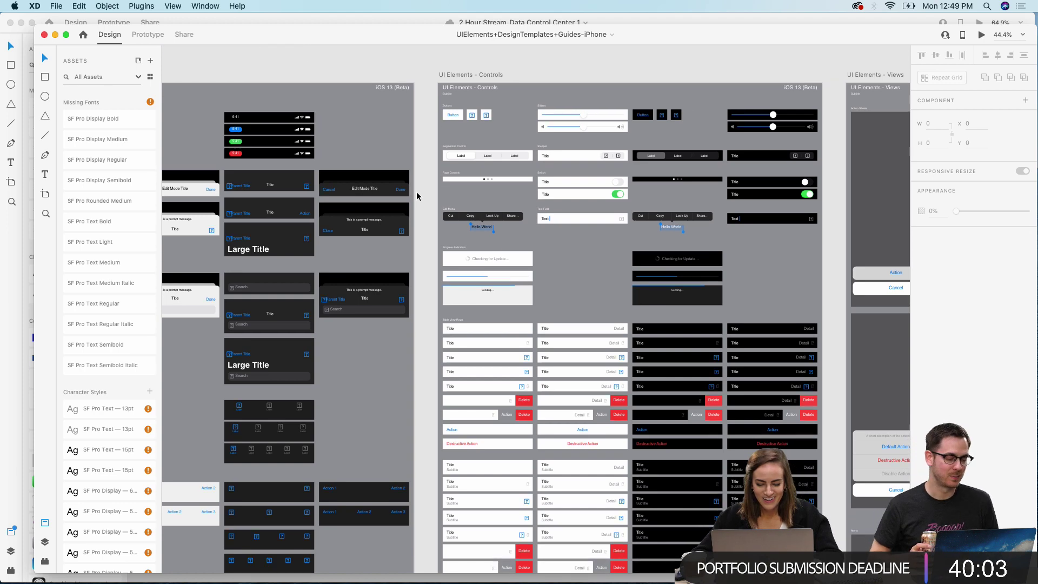
{"action": "scroll", "coordinate": [417, 196], "scroll_direction": "left", "scroll_amount": 1}
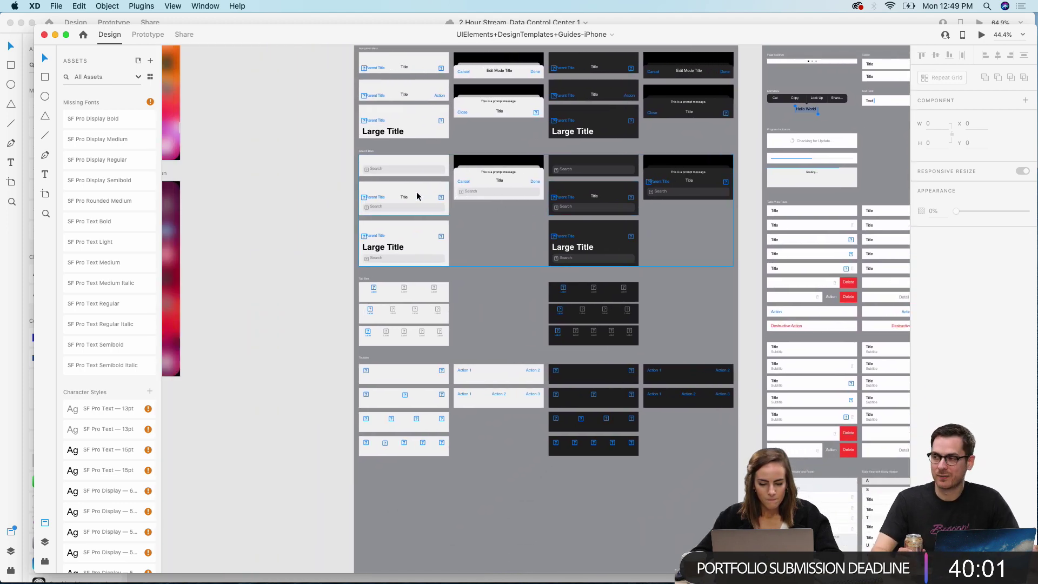
Step: Examine the kit's table views, sign-in buttons, alerts, share sheets and keyboards in the iPhone UI elements
{"action": "scroll", "coordinate": [417, 196], "scroll_direction": "right", "scroll_amount": 8}
{"action": "scroll", "coordinate": [417, 196], "scroll_direction": "down", "scroll_amount": 5}
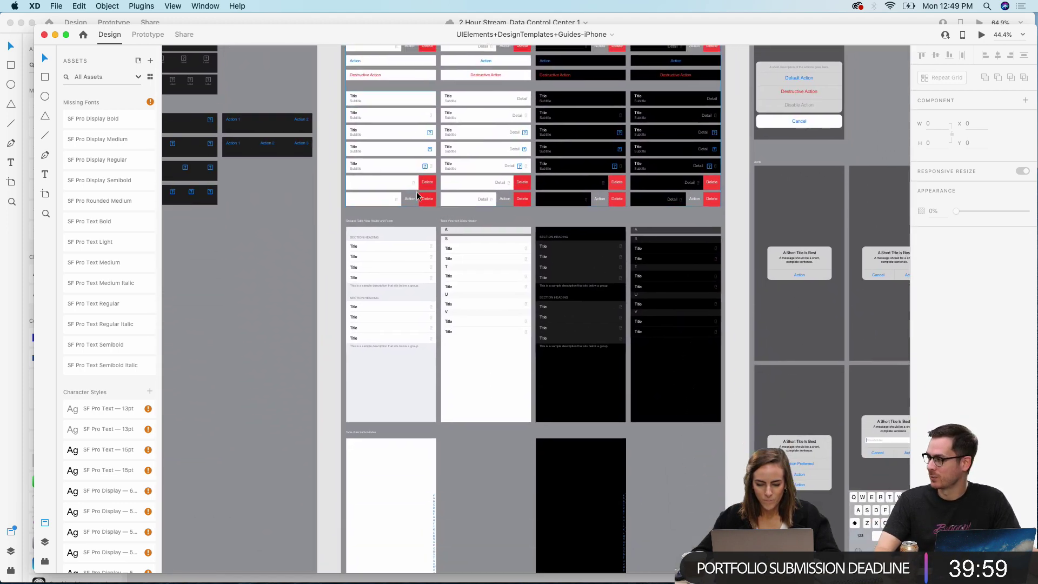
{"action": "scroll", "coordinate": [416, 197], "scroll_direction": "down", "scroll_amount": 5}
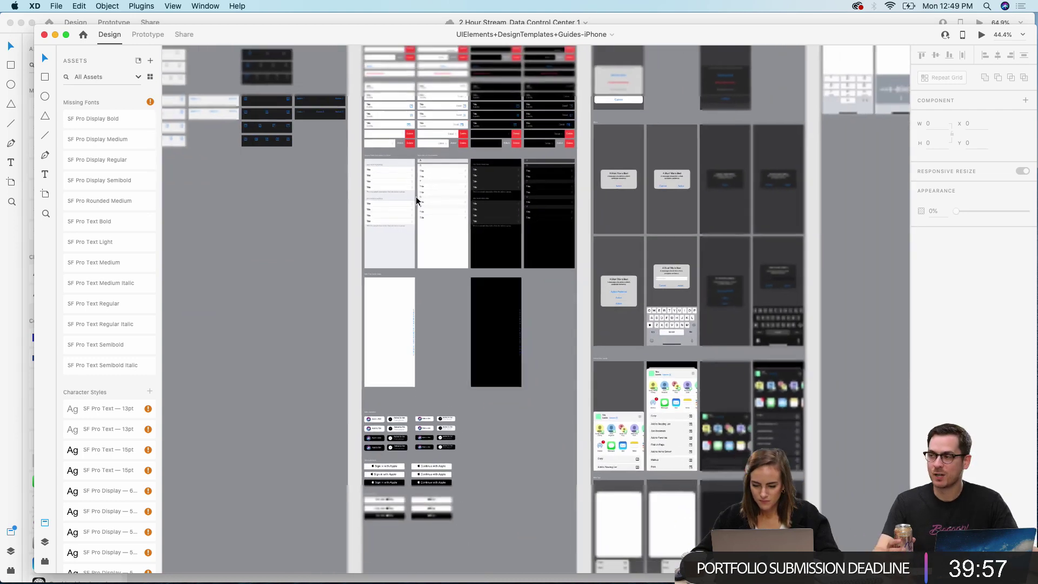
{"action": "scroll", "coordinate": [416, 200], "scroll_direction": "down", "scroll_amount": 5}
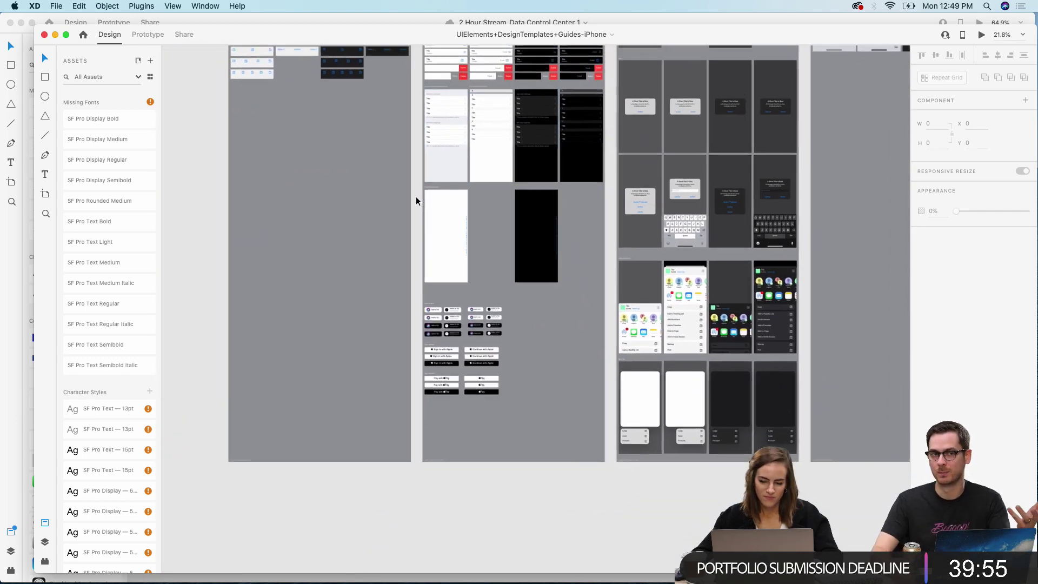
{"action": "scroll", "coordinate": [416, 201], "scroll_direction": "right", "scroll_amount": 5}
{"action": "scroll", "coordinate": [507, 324], "scroll_direction": "up", "scroll_amount": 5}
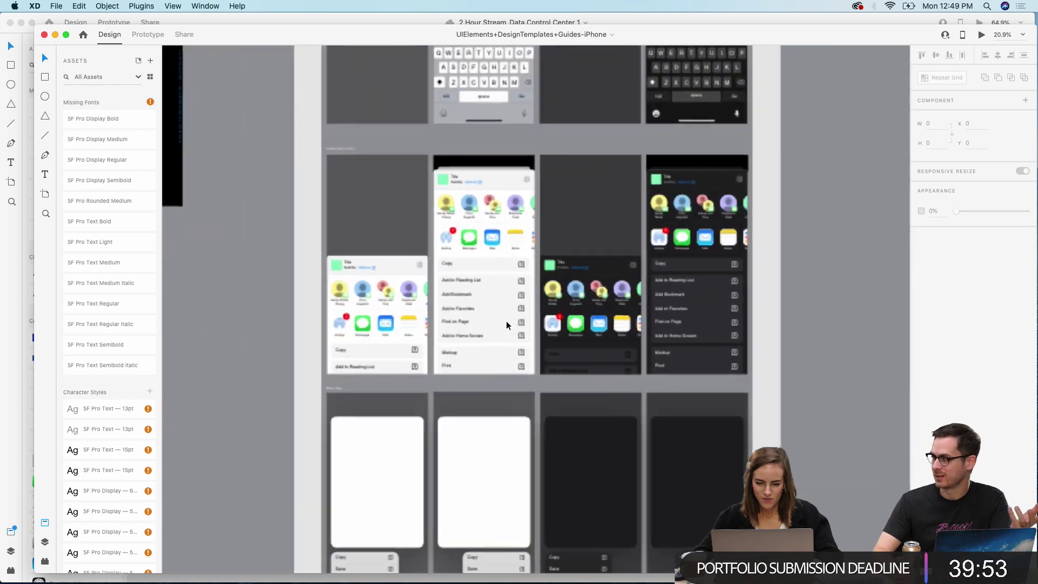
{"action": "scroll", "coordinate": [507, 324], "scroll_direction": "up", "scroll_amount": 5}
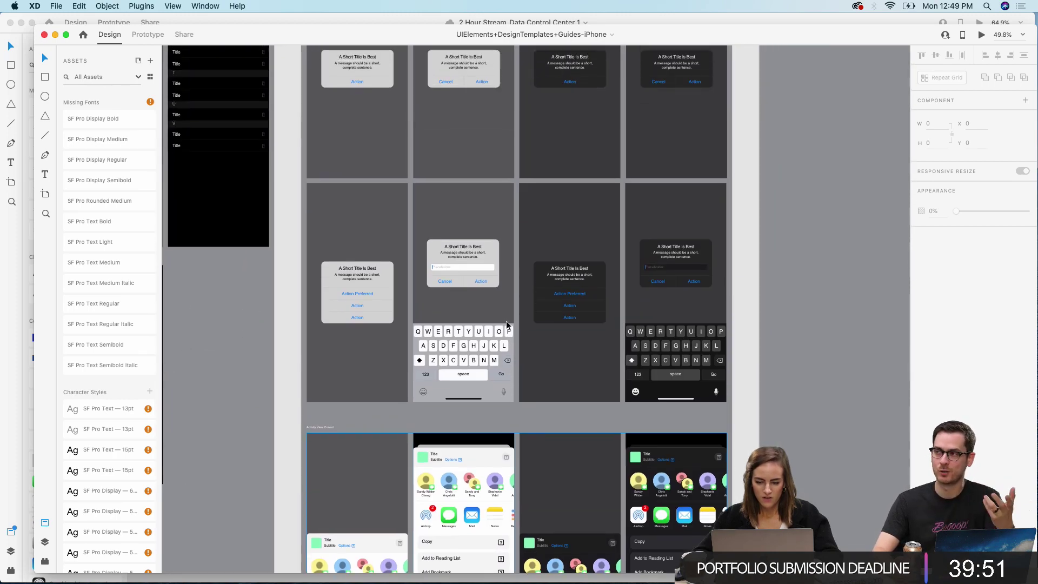
{"action": "scroll", "coordinate": [507, 324], "scroll_direction": "down", "scroll_amount": 5}
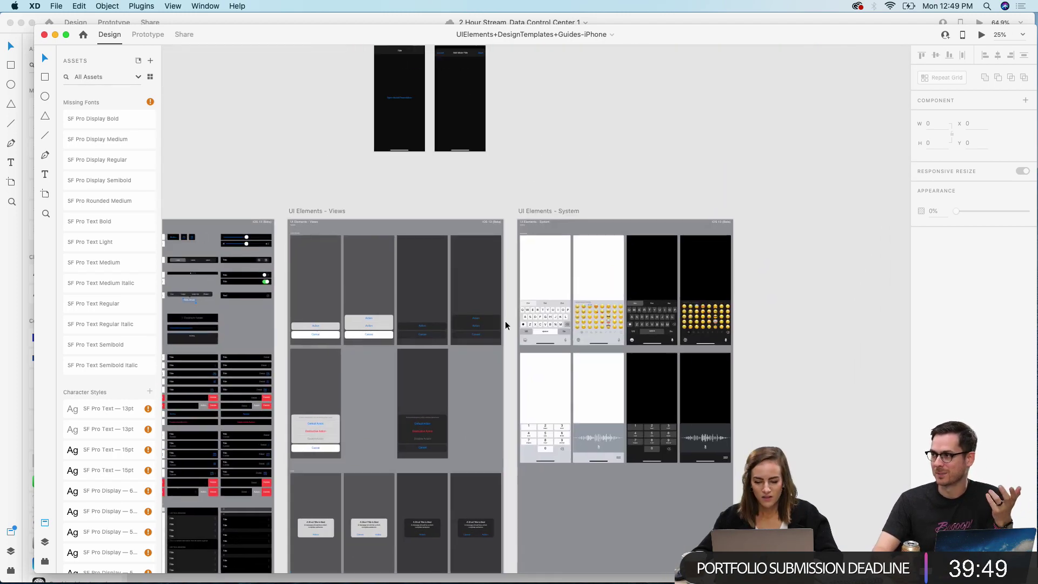
Step: Look over the kit's iPhone design templates: Parent and Child with Toolbar, System, and Siri (iOS 12)
{"action": "scroll", "coordinate": [506, 324], "scroll_direction": "up", "scroll_amount": 5}
{"action": "scroll", "coordinate": [507, 324], "scroll_direction": "left", "scroll_amount": 6}
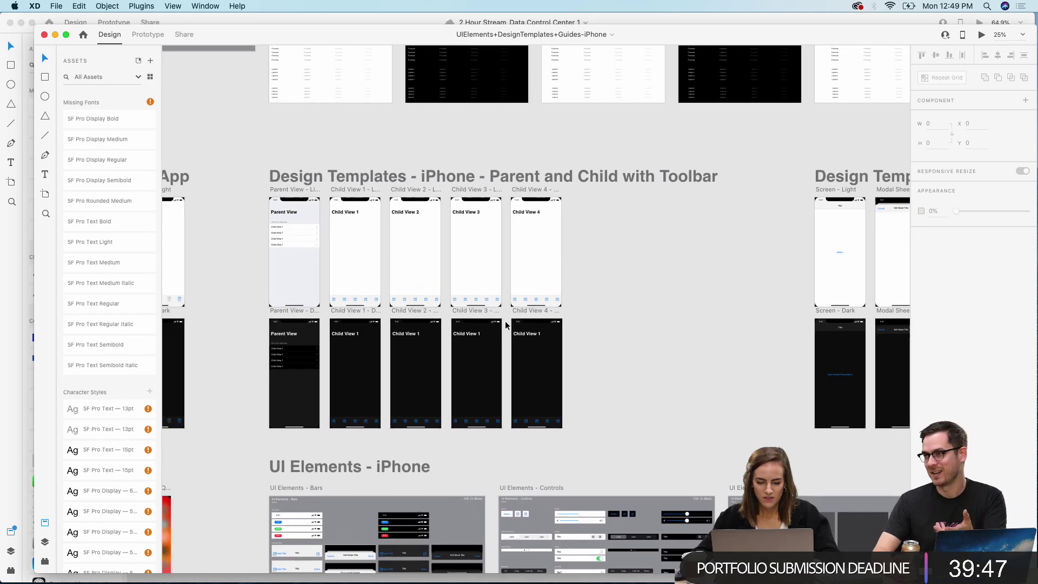
{"action": "scroll", "coordinate": [507, 324], "scroll_direction": "left", "scroll_amount": 10}
{"action": "scroll", "coordinate": [507, 324], "scroll_direction": "down", "scroll_amount": 7}
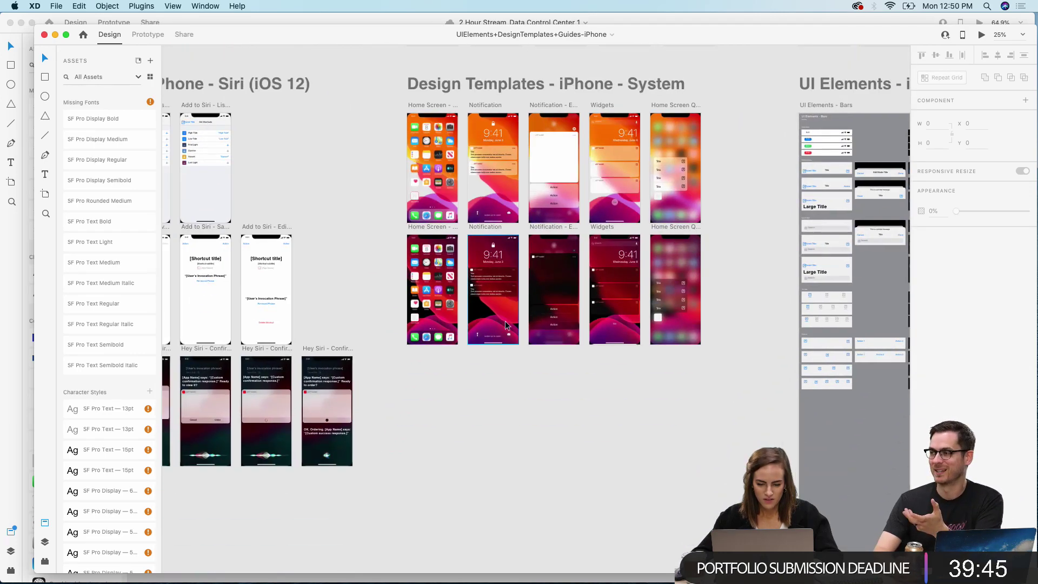
{"action": "scroll", "coordinate": [507, 324], "scroll_direction": "left", "scroll_amount": 8}
{"action": "scroll", "coordinate": [507, 324], "scroll_direction": "down", "scroll_amount": 5}
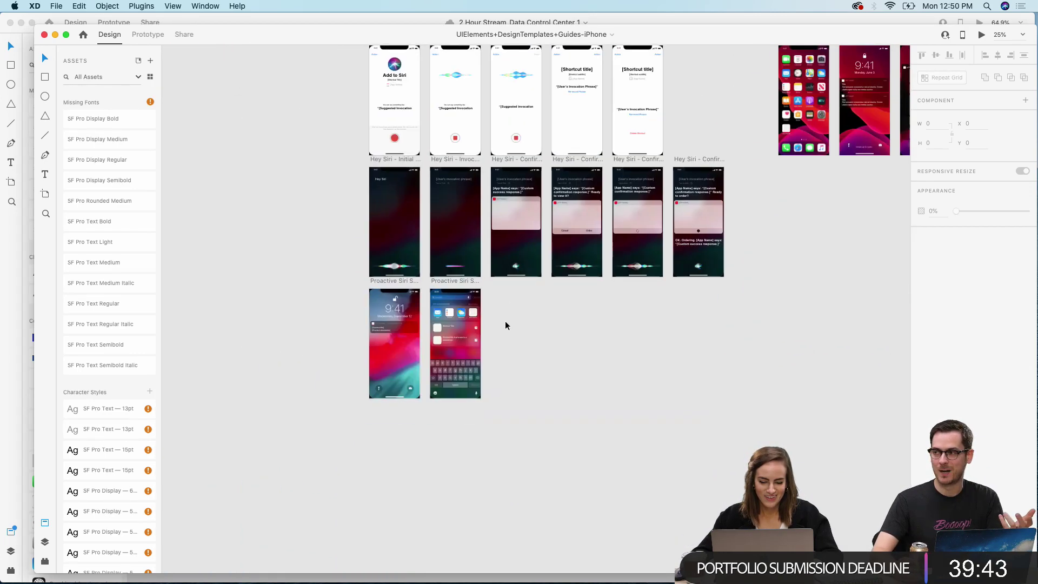
{"action": "scroll", "coordinate": [505, 325], "scroll_direction": "up", "scroll_amount": 10}
{"action": "scroll", "coordinate": [505, 323], "scroll_direction": "up", "scroll_amount": 3}
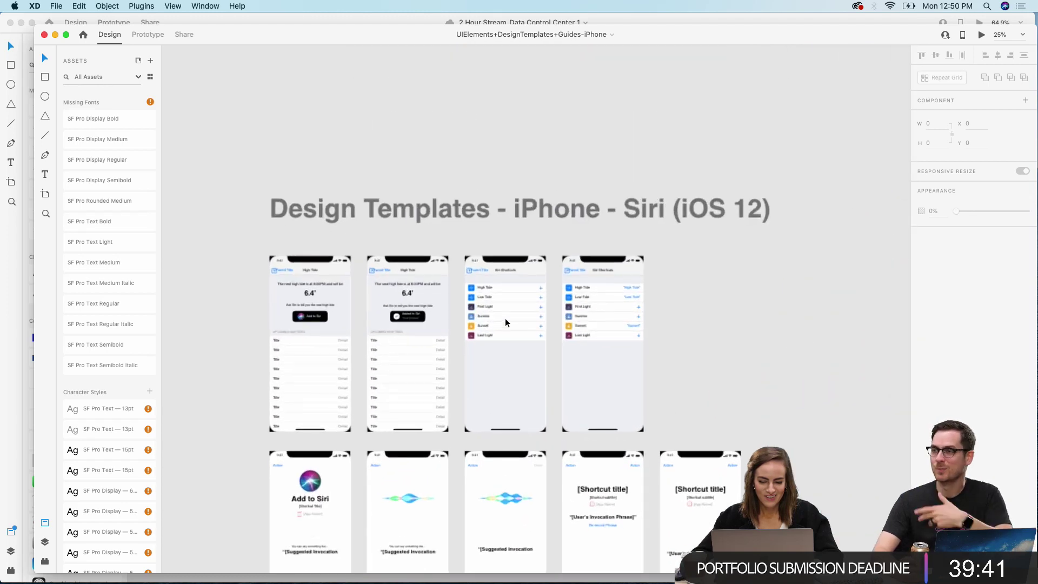
Step: Examine the kit's text styles, safe areas, and the Tabbed App and Modal Sheet design templates for iPhone
{"action": "scroll", "coordinate": [506, 323], "scroll_direction": "down", "scroll_amount": 3}
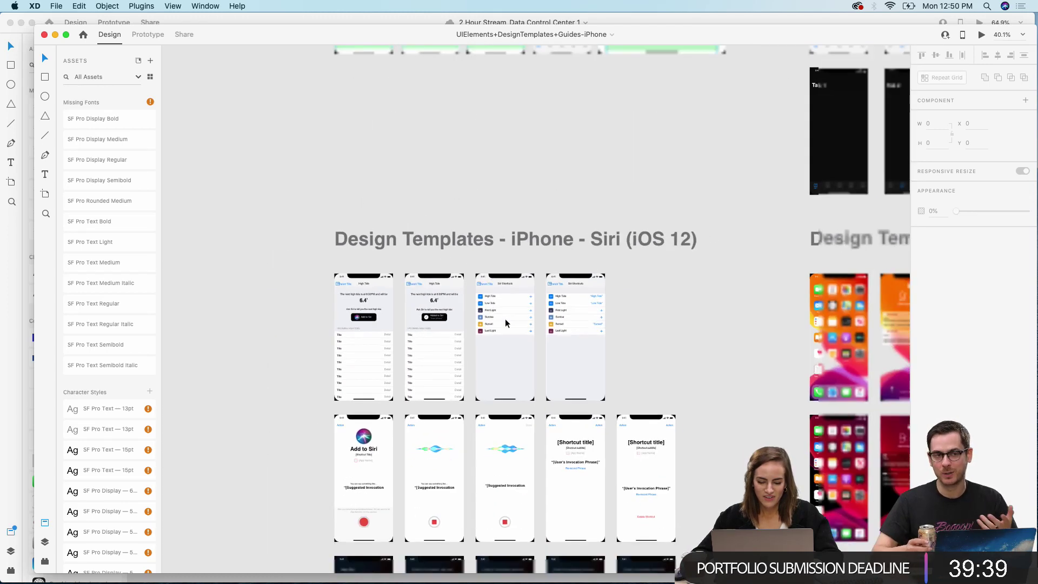
{"action": "scroll", "coordinate": [506, 323], "scroll_direction": "up", "scroll_amount": 8}
{"action": "scroll", "coordinate": [507, 322], "scroll_direction": "left", "scroll_amount": 8}
{"action": "scroll", "coordinate": [506, 322], "scroll_direction": "right", "scroll_amount": 10}
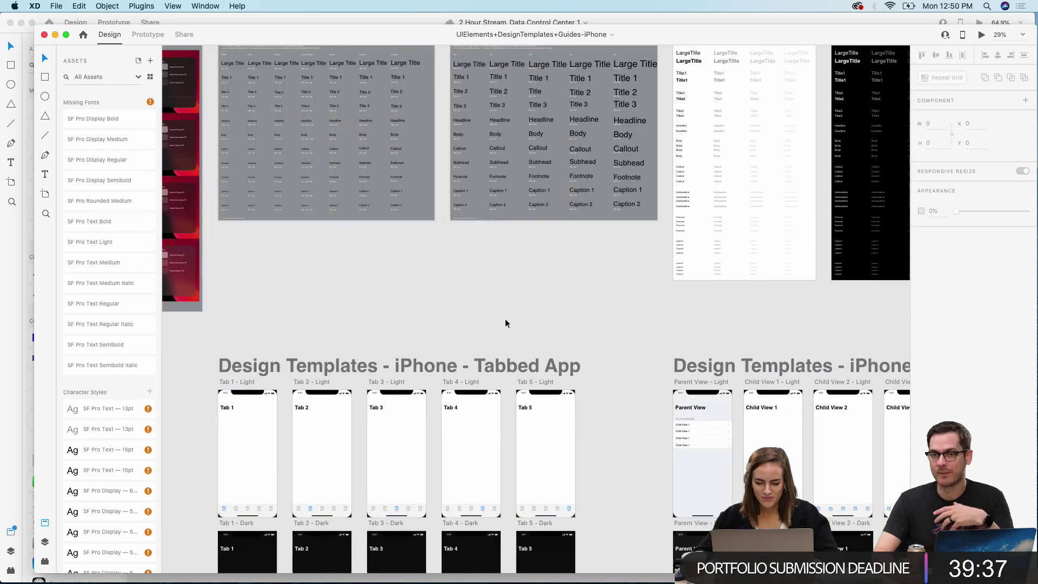
{"action": "scroll", "coordinate": [506, 323], "scroll_direction": "right", "scroll_amount": 6}
{"action": "scroll", "coordinate": [505, 323], "scroll_direction": "up", "scroll_amount": 2}
{"action": "scroll", "coordinate": [505, 323], "scroll_direction": "right", "scroll_amount": 15}
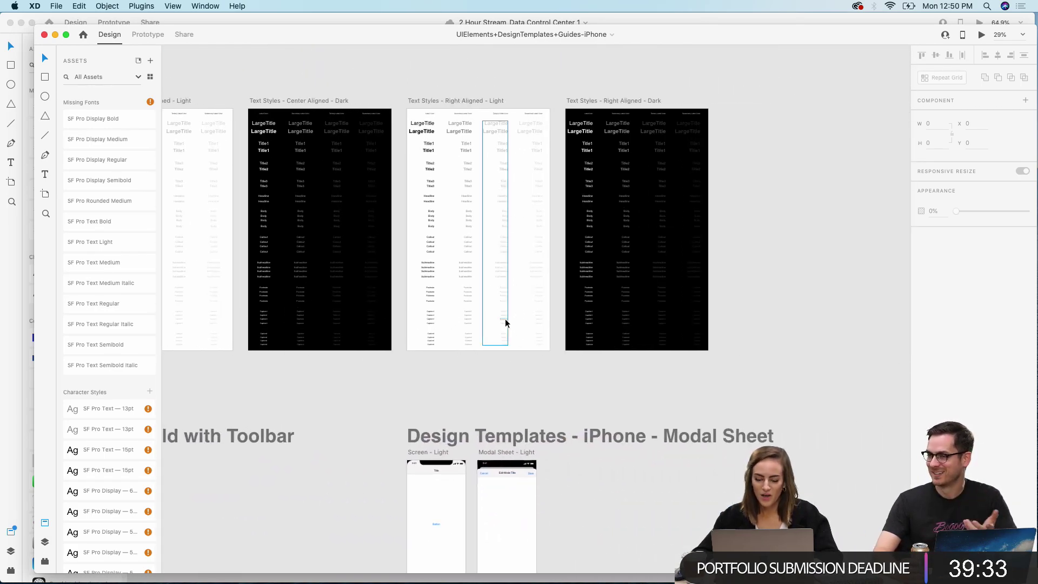
{"action": "scroll", "coordinate": [505, 323], "scroll_direction": "left", "scroll_amount": 15}
{"action": "scroll", "coordinate": [505, 322], "scroll_direction": "down", "scroll_amount": 5}
{"action": "scroll", "coordinate": [506, 323], "scroll_direction": "down", "scroll_amount": 3}
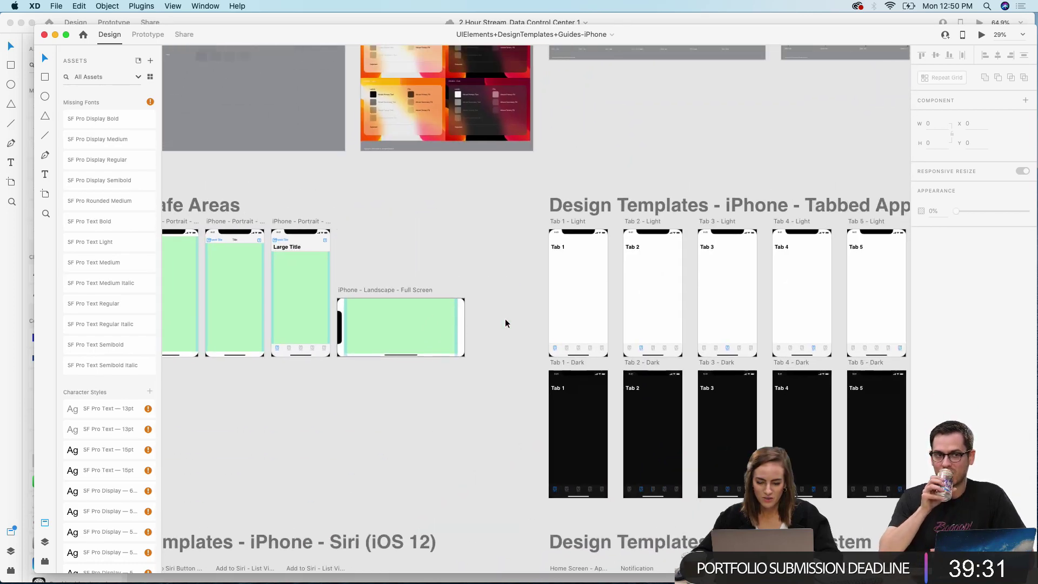
{"action": "scroll", "coordinate": [505, 322], "scroll_direction": "right", "scroll_amount": 10}
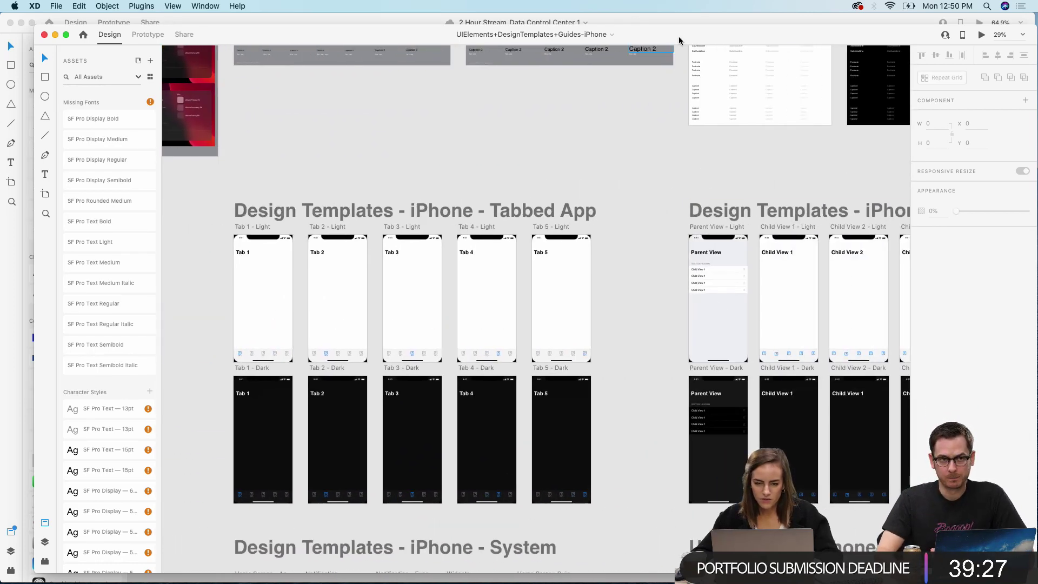
Step: Switch back to the 2 Hour Stream_Data Control Center_1 document and move the View Map label to X 252, Y 424
{"action": "left_click", "coordinate": [694, 24]}
{"action": "scroll", "coordinate": [558, 271], "scroll_direction": "up", "scroll_amount": 5}
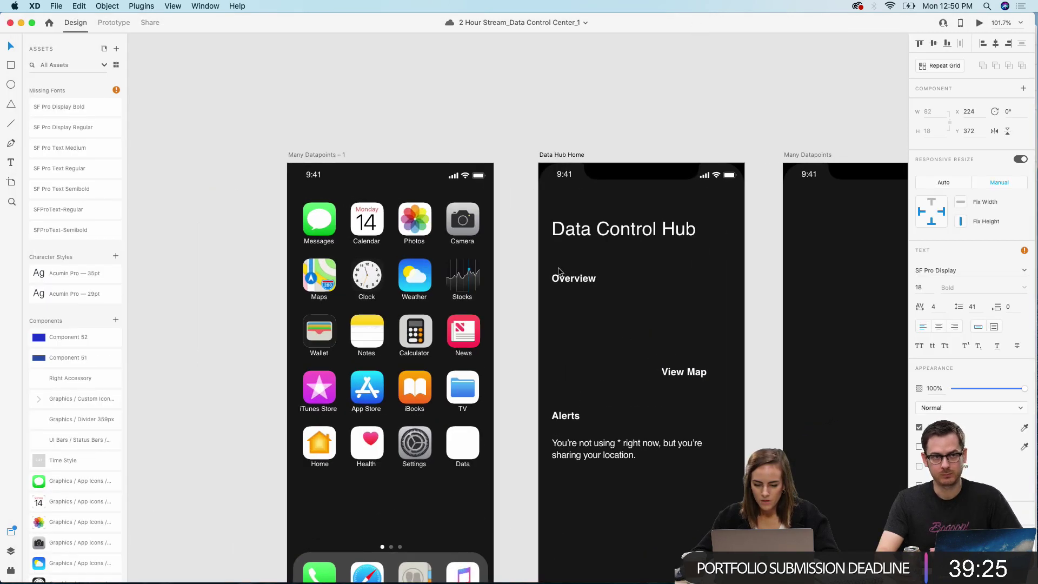
{"action": "left_click", "coordinate": [661, 373]}
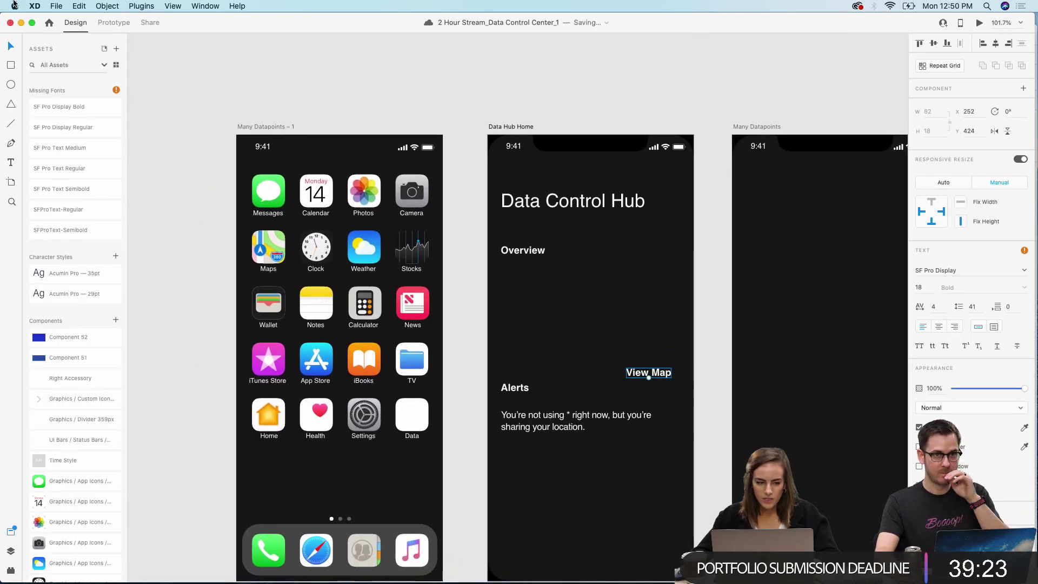
Step: Draw a wide white placeholder rectangle under Overview and right-align the View Map label beneath it at X 270, Y 427
{"action": "key", "text": "r"}
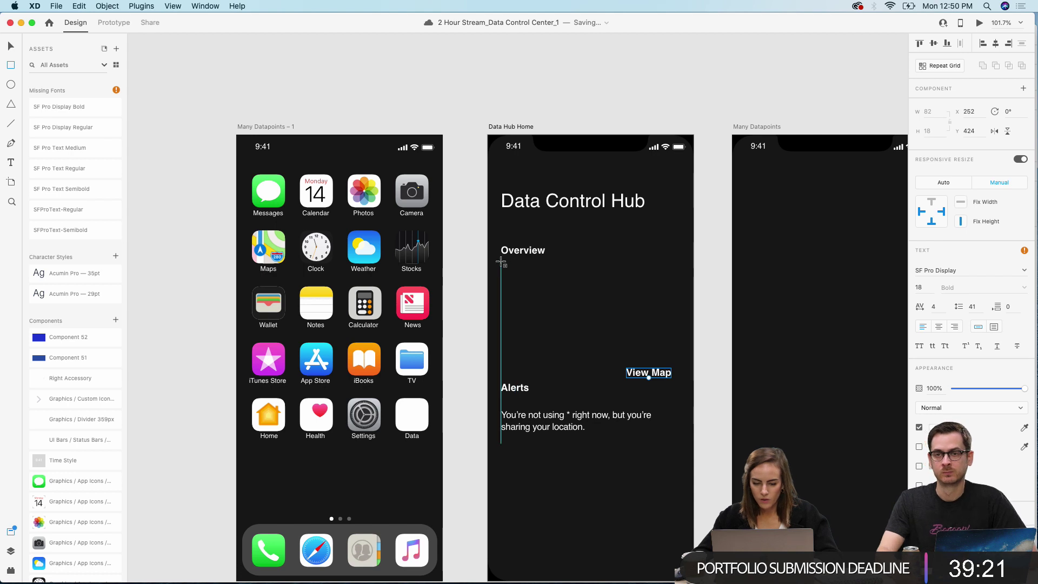
{"action": "mouse_move", "coordinate": [501, 262]}
{"action": "left_mouse_down"}
{"action": "mouse_move", "coordinate": [609, 294]}
{"action": "mouse_move", "coordinate": [680, 357]}
{"action": "mouse_move", "coordinate": [606, 377]}
{"action": "mouse_move", "coordinate": [543, 377]}
{"action": "left_mouse_up"}
{"action": "key", "text": "v"}
{"action": "key", "text": "super+z"}
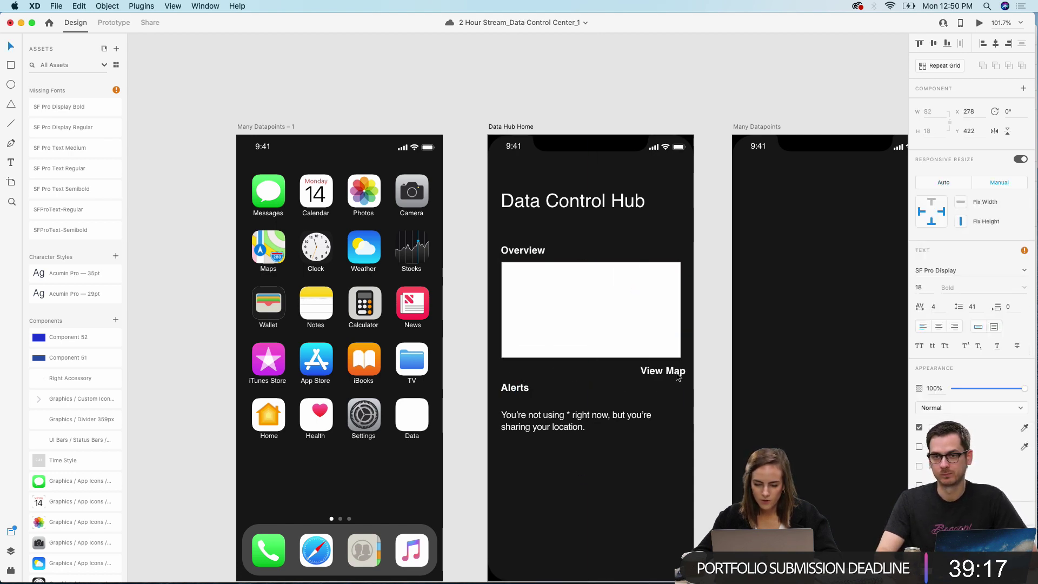
{"action": "scroll", "coordinate": [538, 336], "scroll_direction": "down", "scroll_amount": 2}
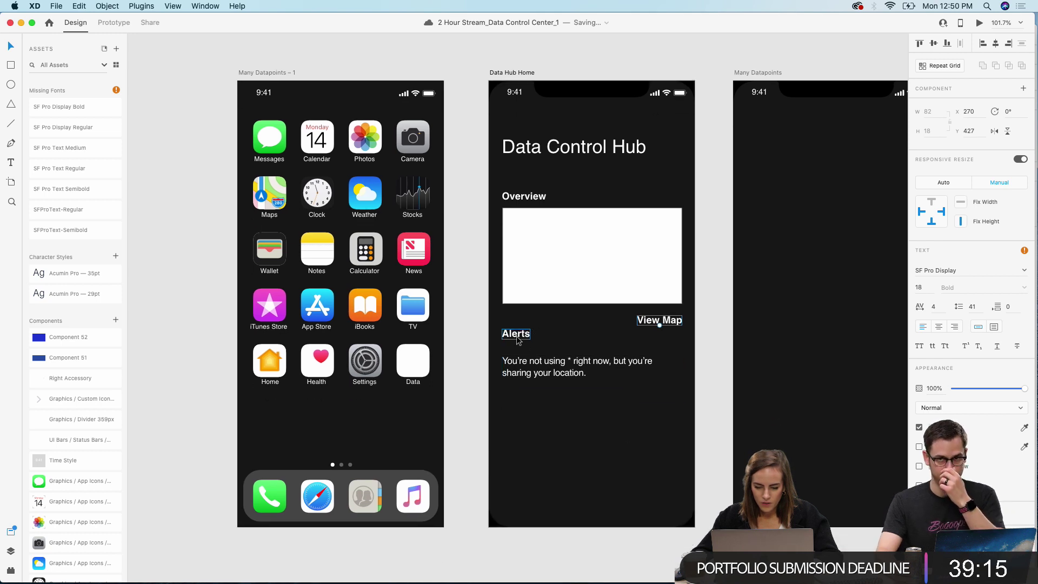
Step: Move the Alerts heading and its message down together on Data Hub Home, placing the heading at X 24, Y 533
{"action": "left_click", "coordinate": [516, 333]}
{"action": "left_click", "coordinate": [545, 367], "text": "shift"}
{"action": "left_click_drag", "start_coordinate": [546, 366], "coordinate": [546, 410]}
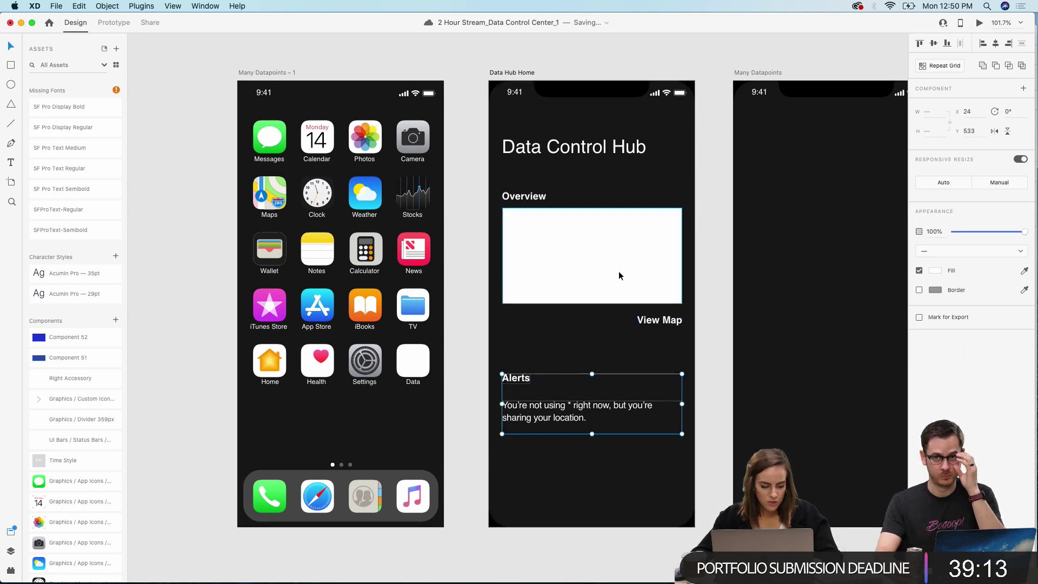
{"action": "left_click", "coordinate": [479, 405]}
{"action": "left_click", "coordinate": [523, 383]}
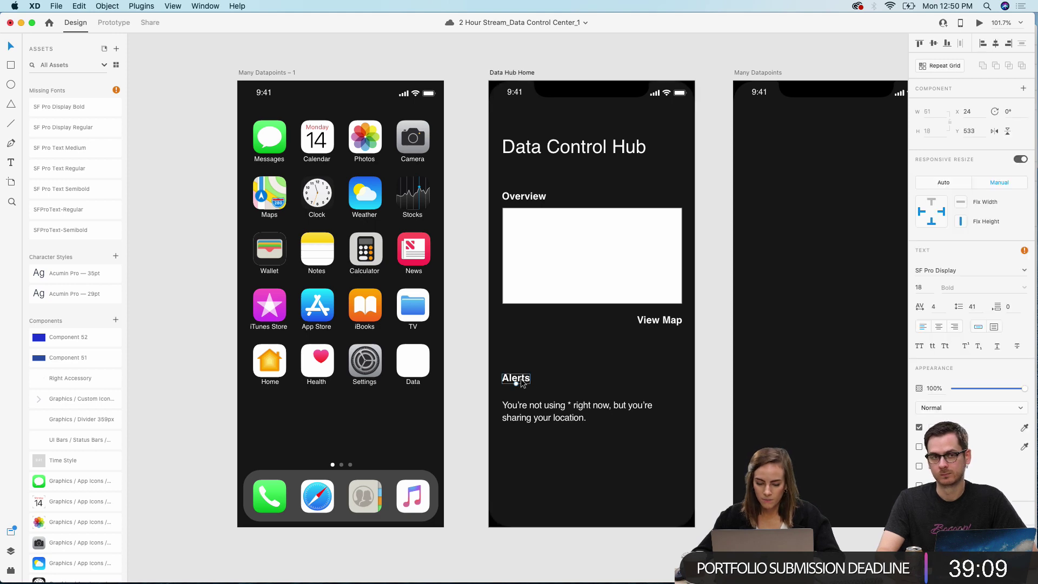
Step: Copy the "Data you are Sharing with Instagram" table from the Assets artboard for use on Data Hub Home
{"action": "scroll", "coordinate": [522, 381], "scroll_direction": "down", "scroll_amount": 5}
{"action": "scroll", "coordinate": [520, 378], "scroll_direction": "down", "scroll_amount": 10}
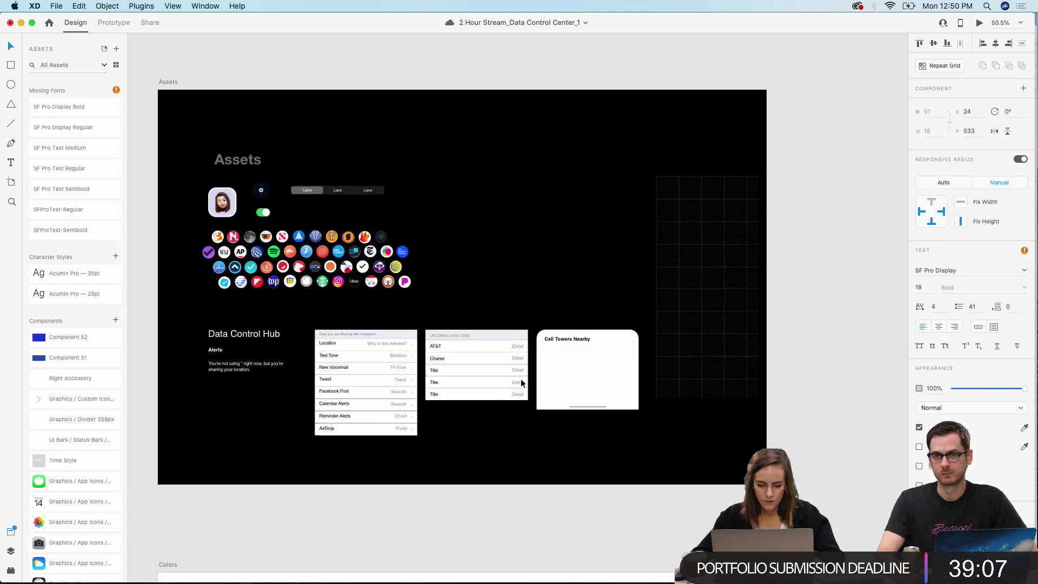
{"action": "left_click", "coordinate": [521, 378]}
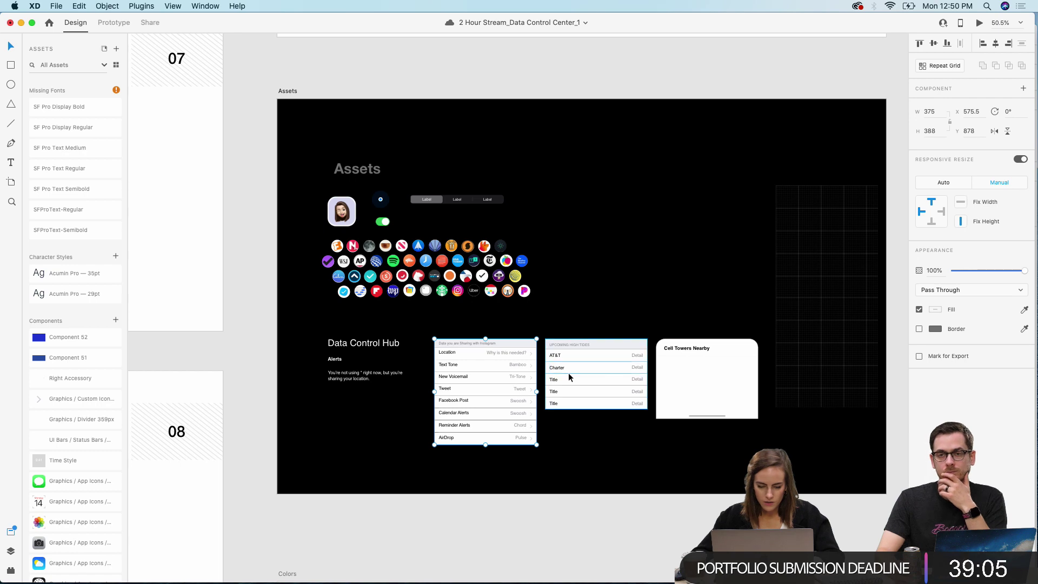
{"action": "scroll", "coordinate": [569, 372], "scroll_direction": "up", "scroll_amount": 5}
{"action": "scroll", "coordinate": [569, 372], "scroll_direction": "right", "scroll_amount": 5}
{"action": "scroll", "coordinate": [568, 372], "scroll_direction": "right", "scroll_amount": 5}
{"action": "scroll", "coordinate": [569, 371], "scroll_direction": "up", "scroll_amount": 3}
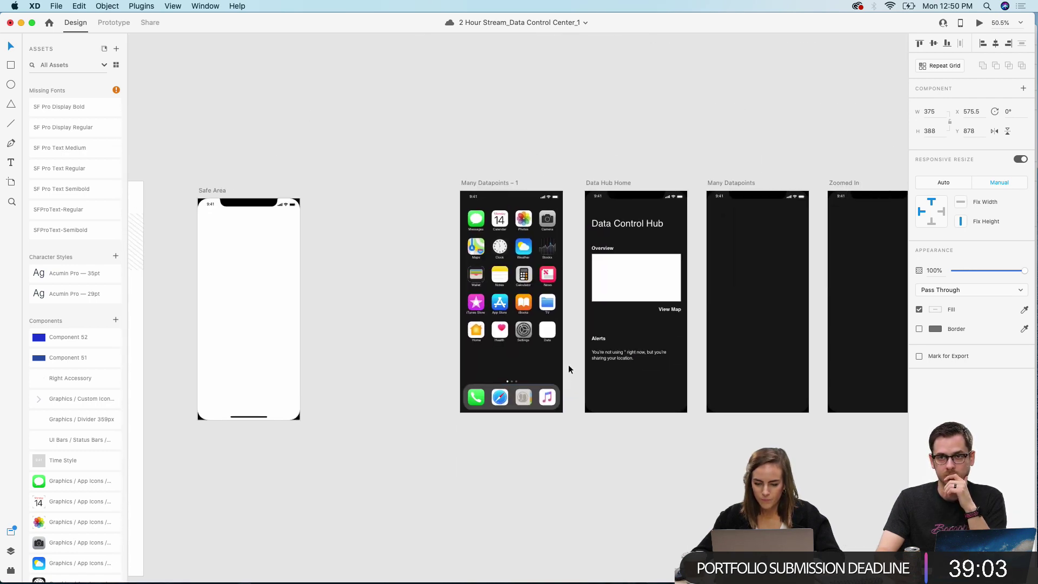
Step: Replace the location-sharing message under Alerts with the copied Instagram table, placed at X 0.5, Y 582
{"action": "scroll", "coordinate": [569, 365], "scroll_direction": "up", "scroll_amount": 5}
{"action": "scroll", "coordinate": [568, 369], "scroll_direction": "right", "scroll_amount": 4}
{"action": "left_click", "coordinate": [596, 338]}
{"action": "key", "text": "BackSpace"}
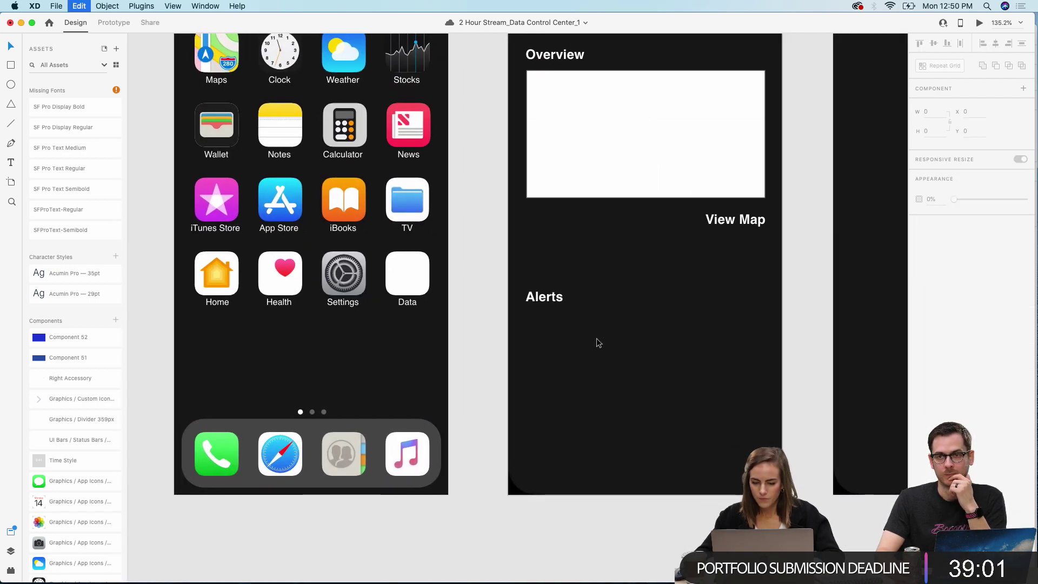
{"action": "key", "text": "super+v"}
{"action": "left_click_drag", "start_coordinate": [577, 206], "coordinate": [573, 407]}
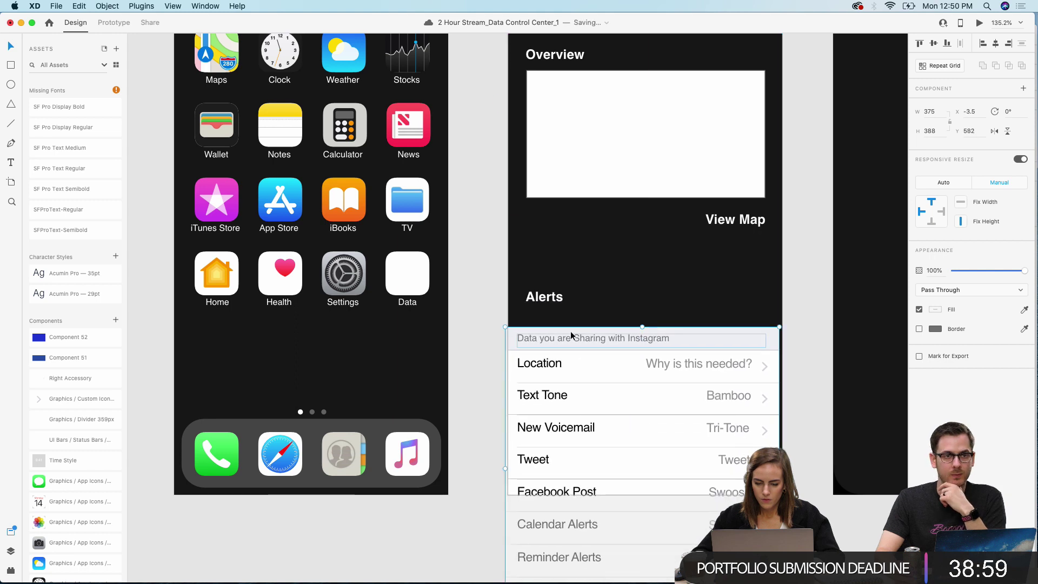
{"action": "left_click_drag", "start_coordinate": [563, 364], "coordinate": [565, 364]}
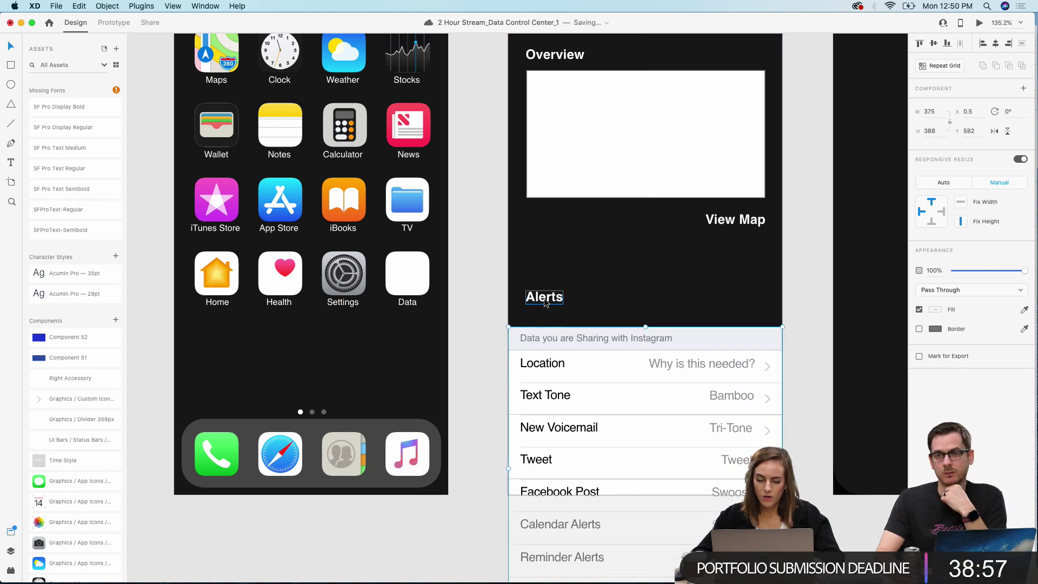
Step: Move the Alerts heading and the table up together so they sit just below View Map
{"action": "left_click", "coordinate": [544, 298], "text": "shift"}
{"action": "left_click_drag", "start_coordinate": [550, 412], "coordinate": [551, 364]}
{"action": "left_click", "coordinate": [479, 282]}
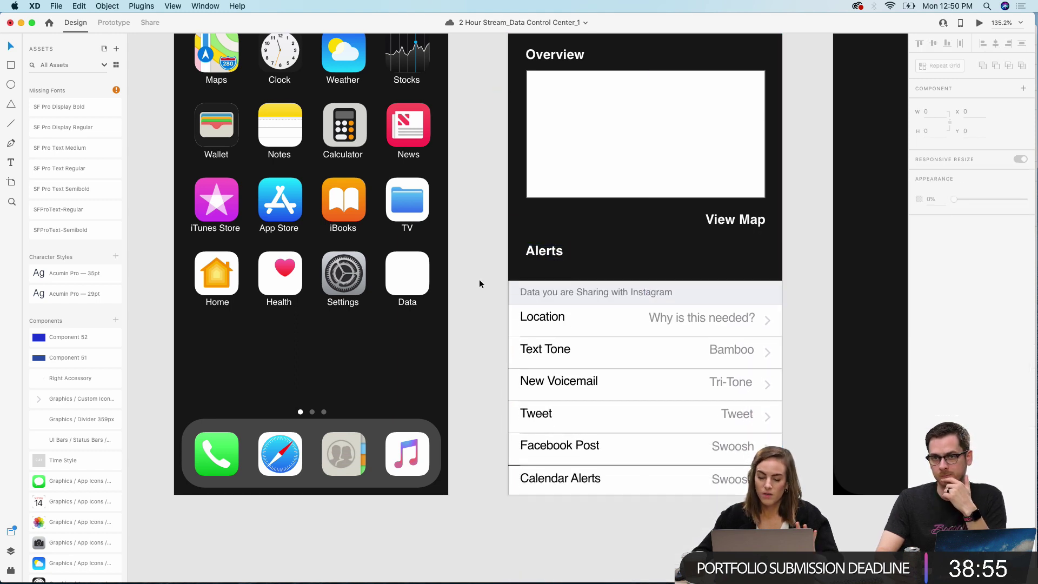
{"action": "scroll", "coordinate": [479, 284], "scroll_direction": "up", "scroll_amount": 2}
{"action": "scroll", "coordinate": [479, 283], "scroll_direction": "right", "scroll_amount": 2}
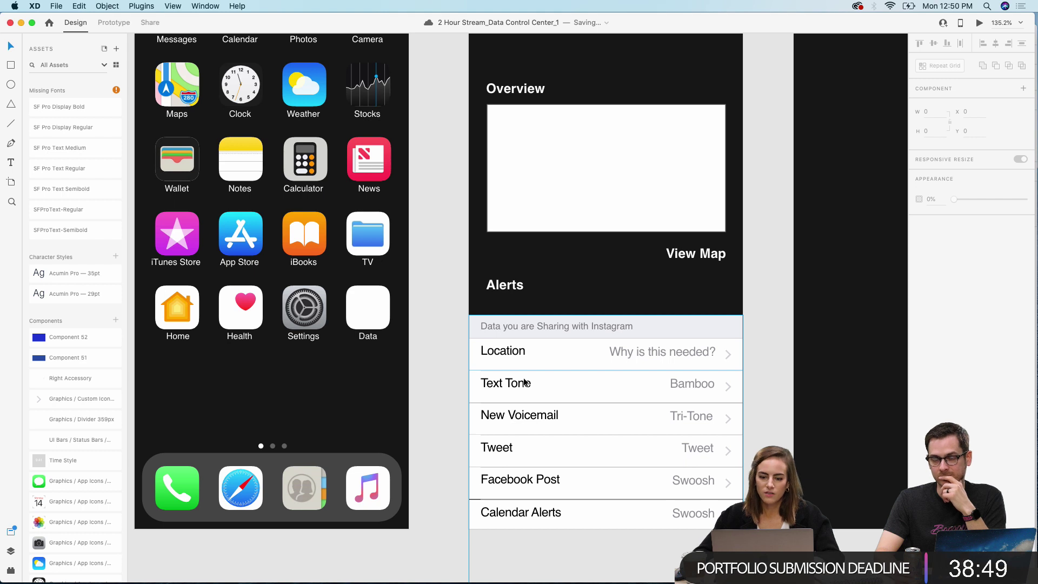
Step: Change the table's header text to "These don't describe why they're using your data."
{"action": "left_click", "coordinate": [524, 331]}
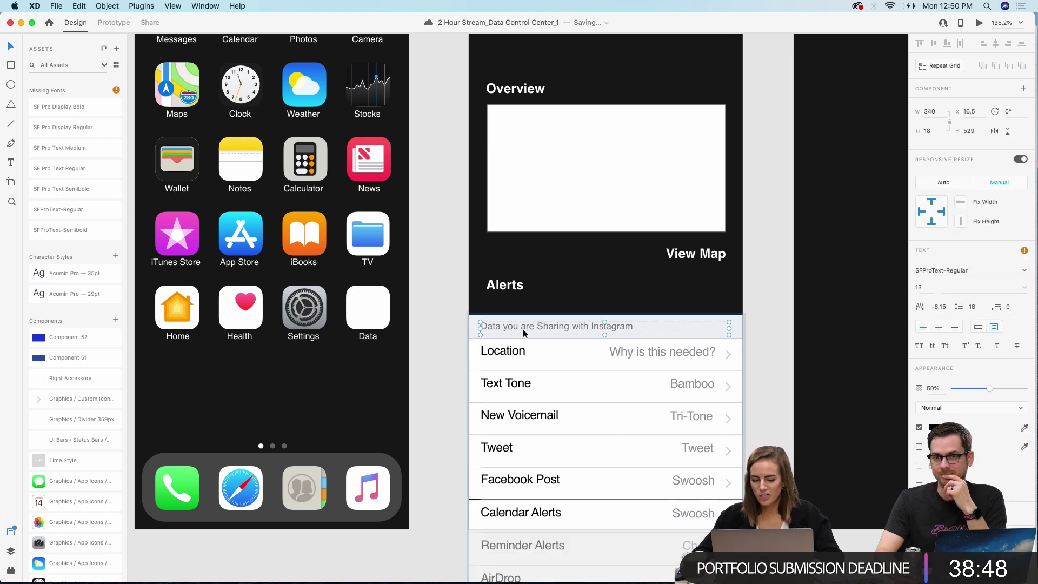
{"action": "double_click", "coordinate": [495, 329]}
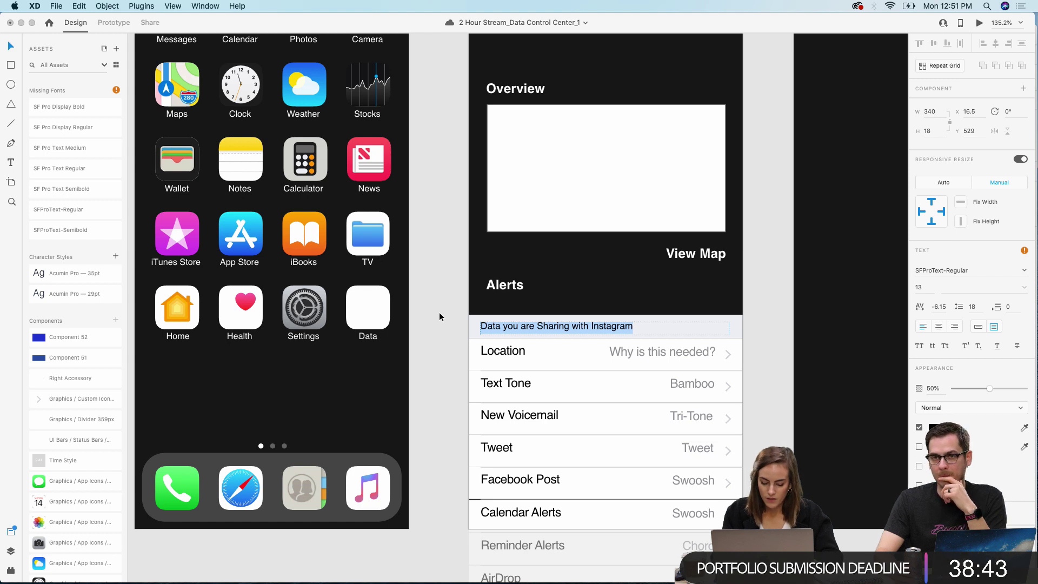
{"action": "type", "text": "These apa"}
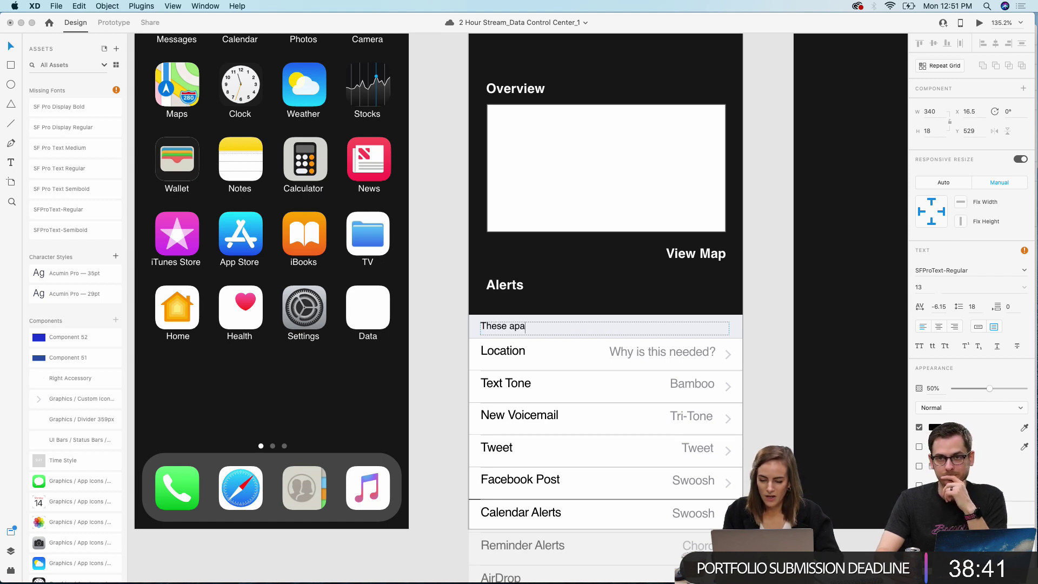
{"action": "key", "text": "BackSpace"}
{"action": "type", "text": "ps"}
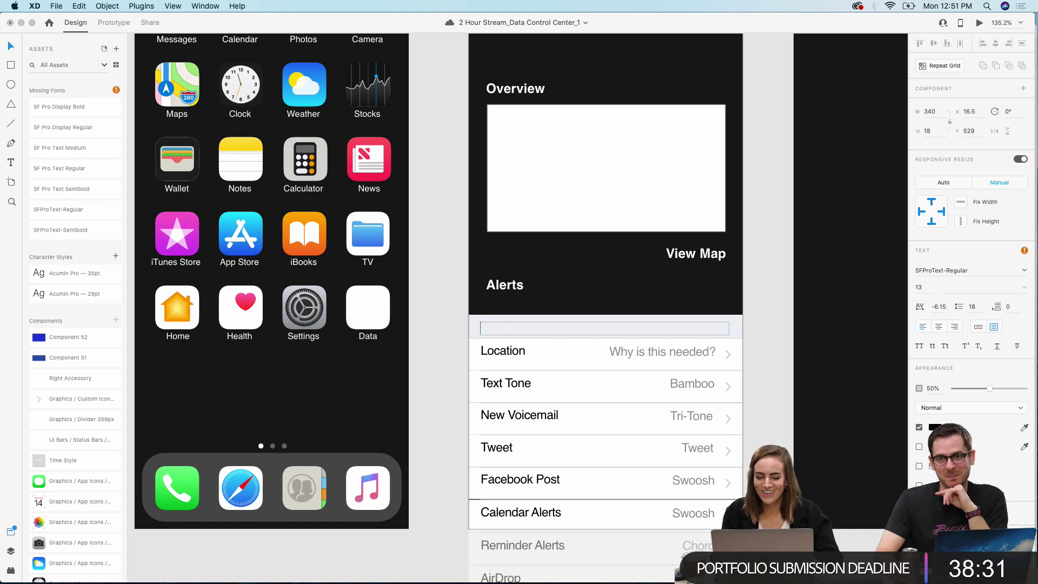
{"action": "type", "text": "o"}
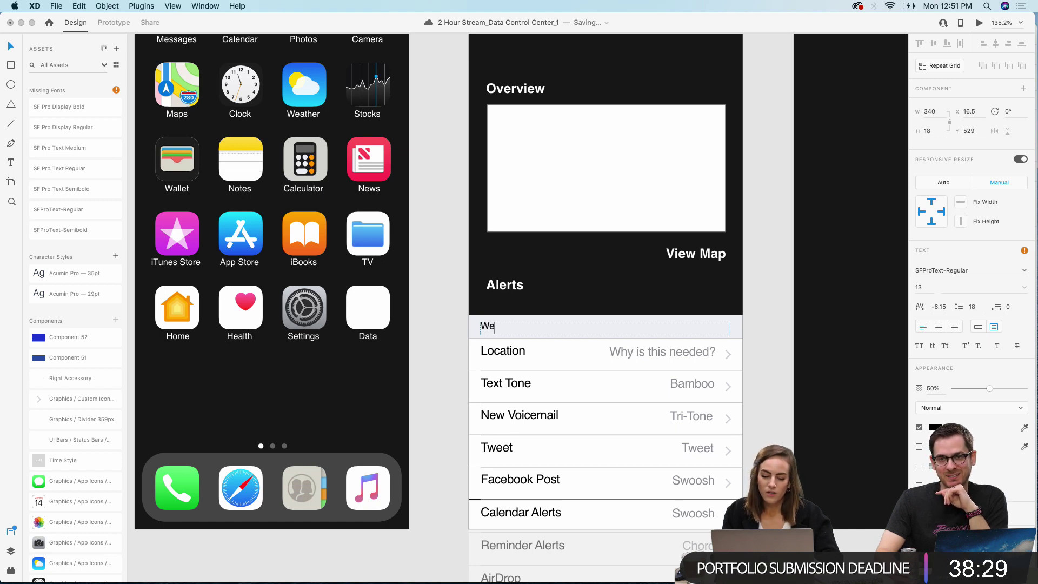
{"action": "key", "text": "BackSpace"}
{"action": "key", "text": "BackSpace"}
{"action": "type", "text": "Th ap"}
{"action": "key", "text": "BackSpace"}
{"action": "key", "text": "BackSpace"}
{"action": "key", "text": "BackSpace"}
{"action": "type", "text": "ese "}
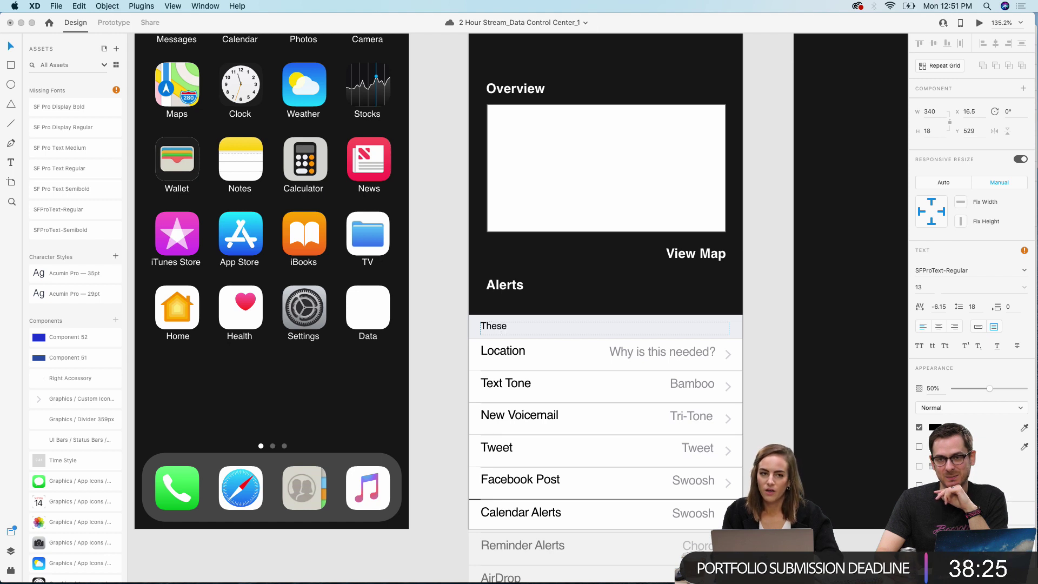
{"action": "type", "text": "don"}
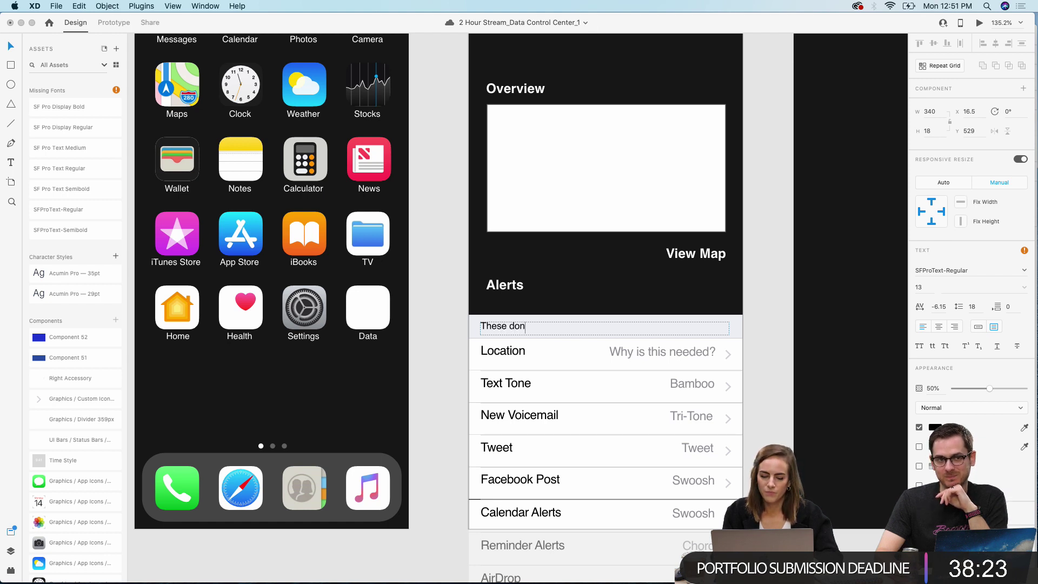
{"action": "type", "text": "'t describe wh"}
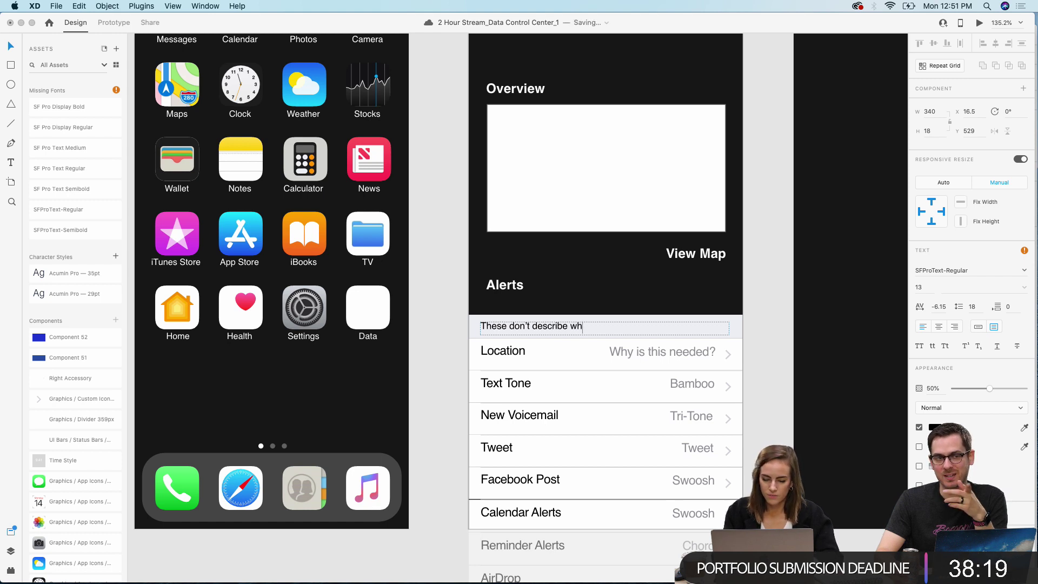
{"action": "type", "text": "y they're using you"}
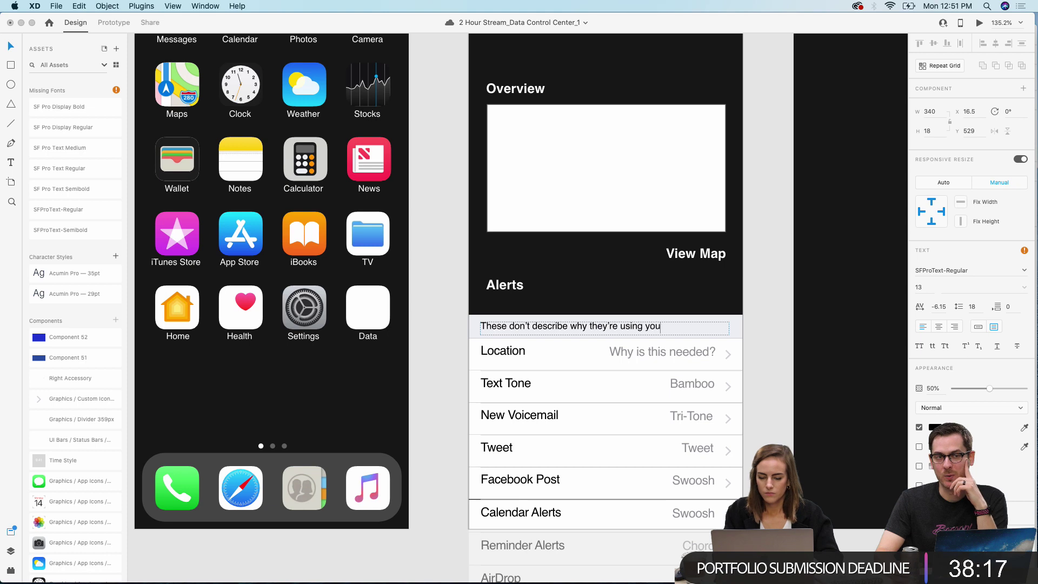
{"action": "type", "text": "r data."}
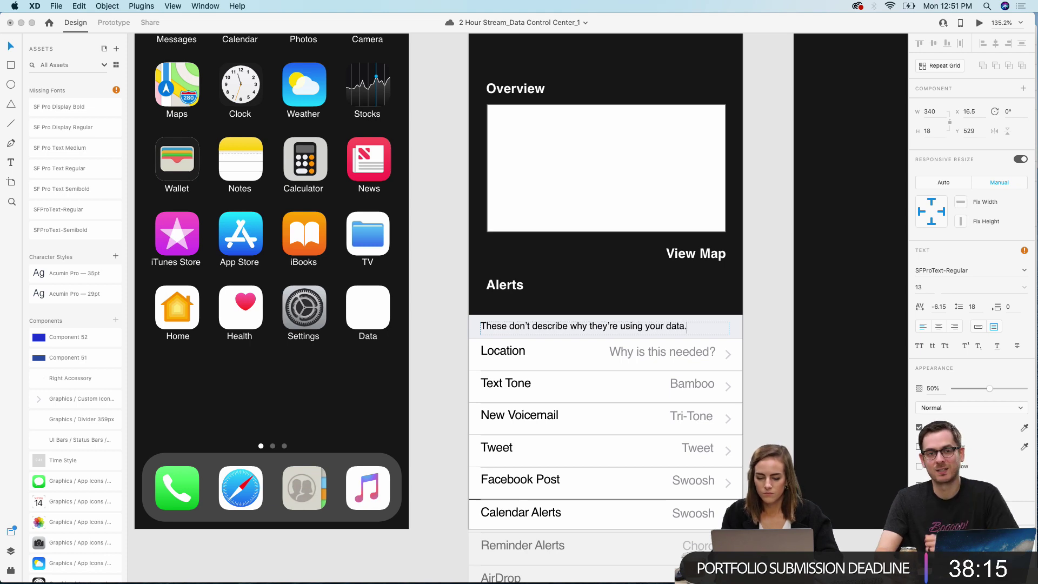
{"action": "scroll", "coordinate": [442, 303], "scroll_direction": "down", "scroll_amount": 3}
{"action": "left_click", "coordinate": [433, 335]}
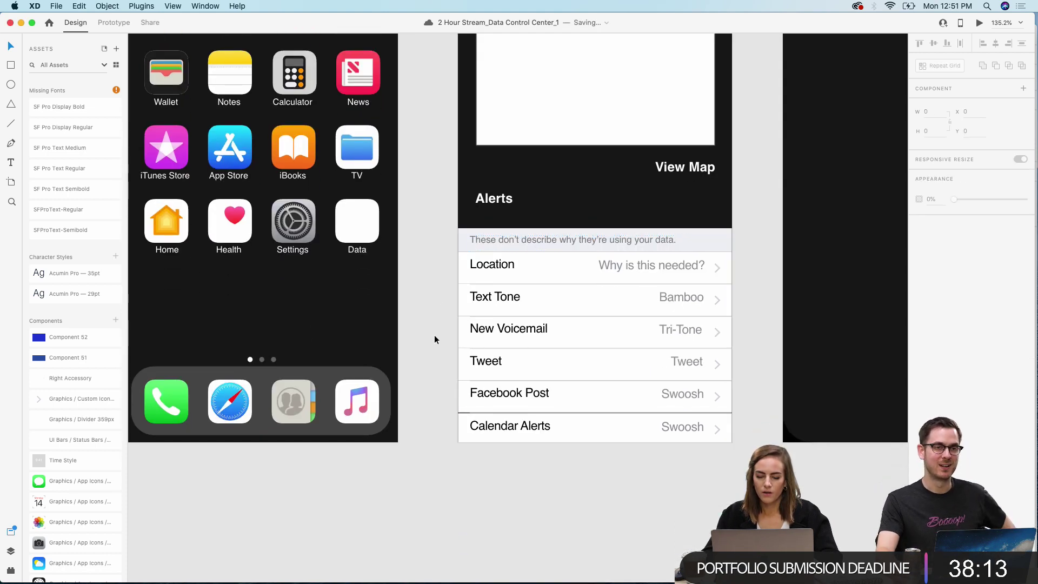
Step: Delete the Reminder Alerts and AirDrop rows that extend past the end of the Data Hub Home artboard
{"action": "left_click", "coordinate": [611, 454]}
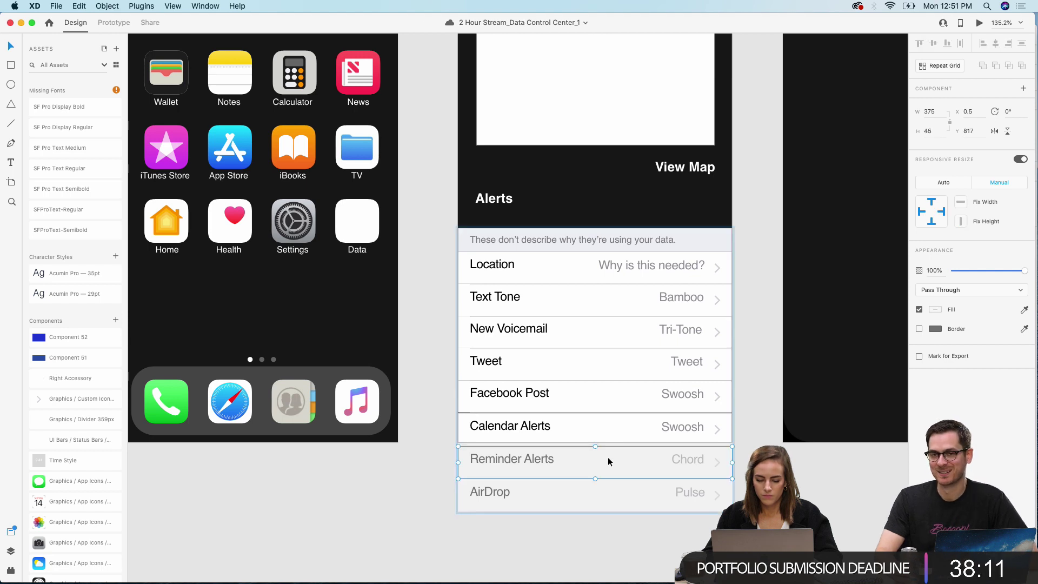
{"action": "key", "text": "Delete"}
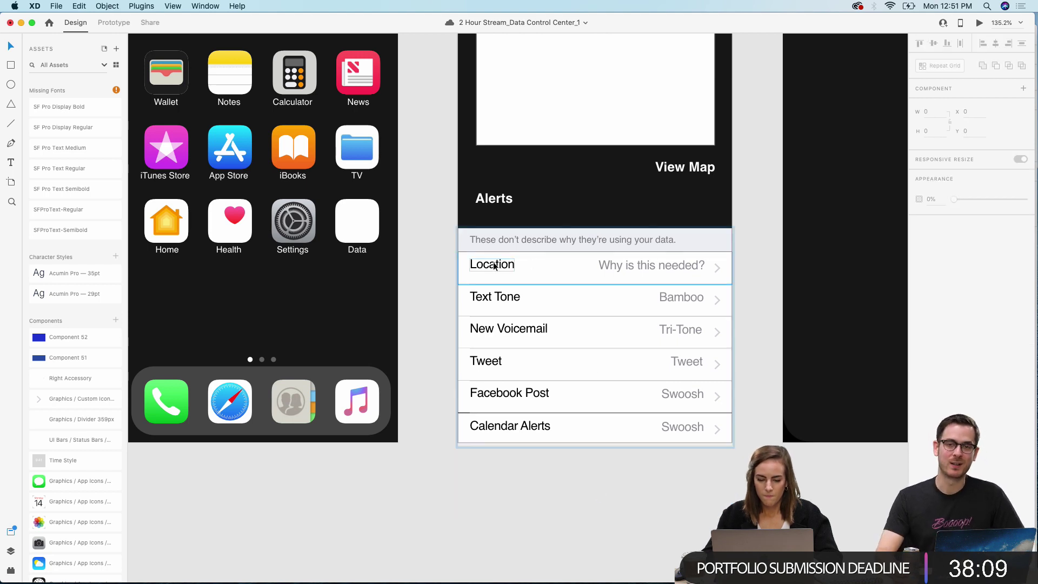
Step: Rename the first two row labels in the Alerts table, Location and Text Tone, to "App Name"
{"action": "scroll", "coordinate": [493, 267], "scroll_direction": "up", "scroll_amount": 2}
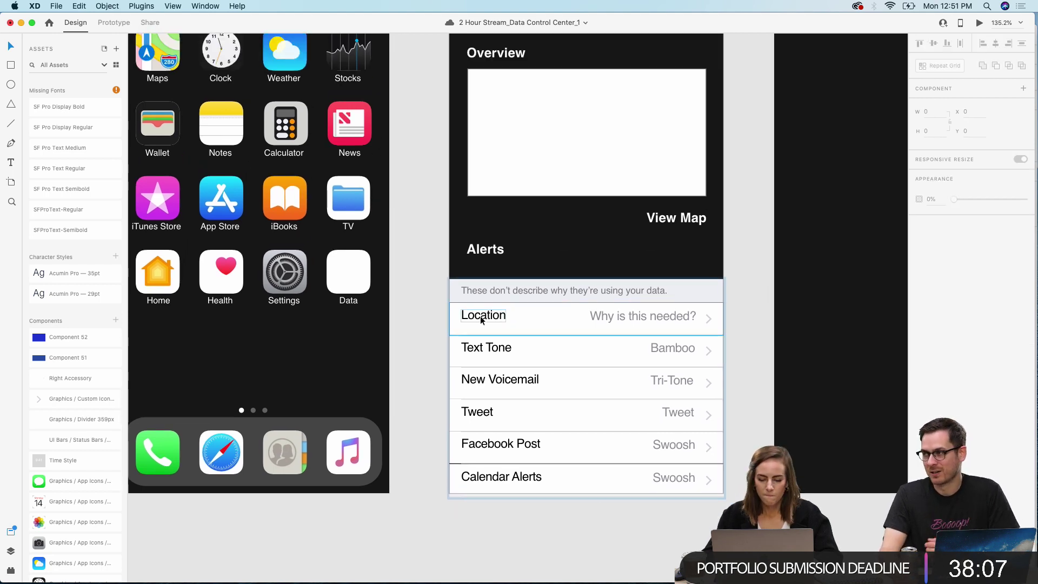
{"action": "left_click", "coordinate": [469, 318]}
{"action": "left_click", "coordinate": [469, 318]}
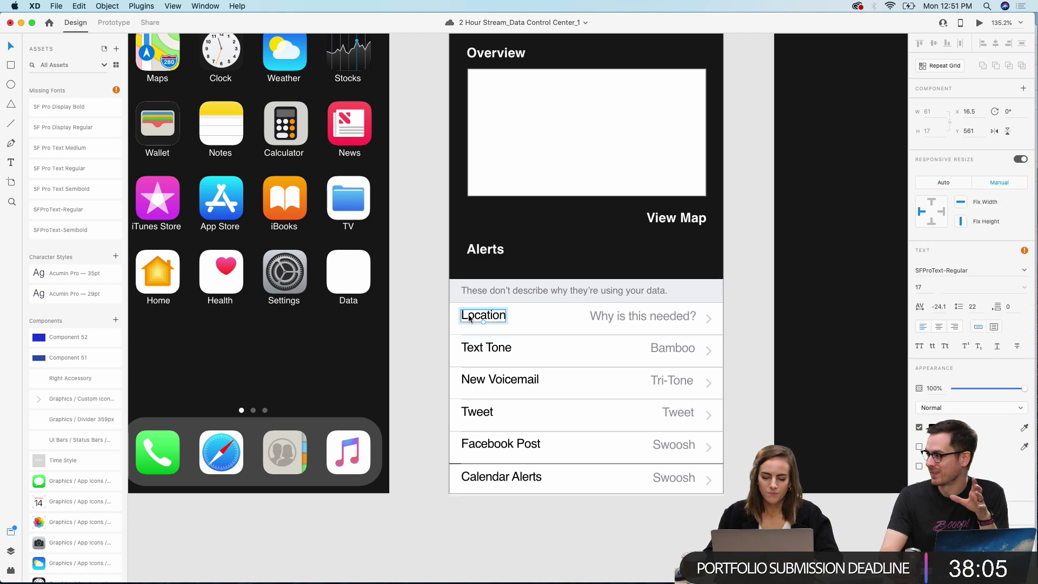
{"action": "double_click", "coordinate": [470, 318]}
{"action": "type", "text": "App Name"}
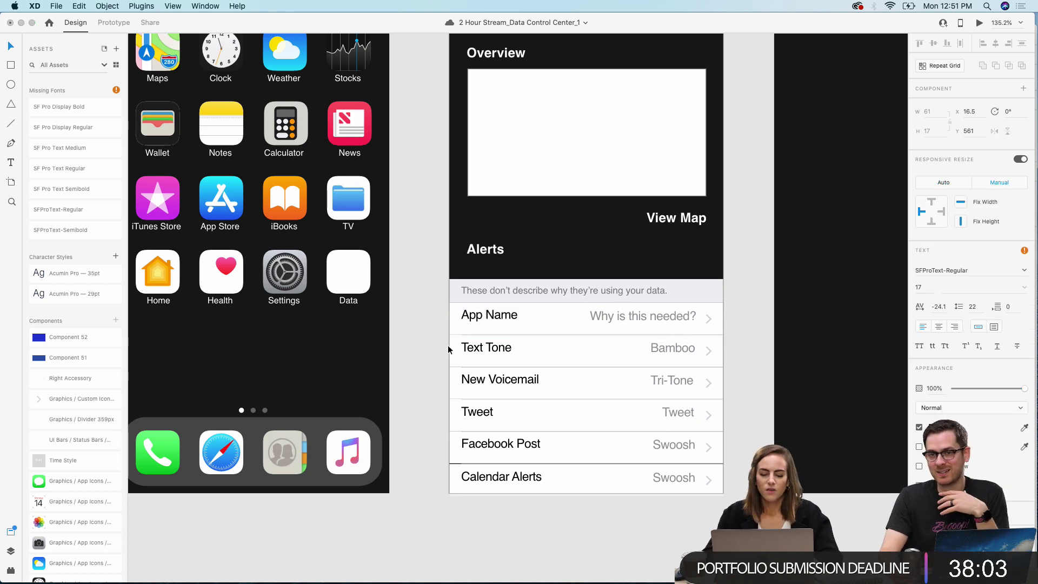
{"action": "left_click", "coordinate": [470, 351]}
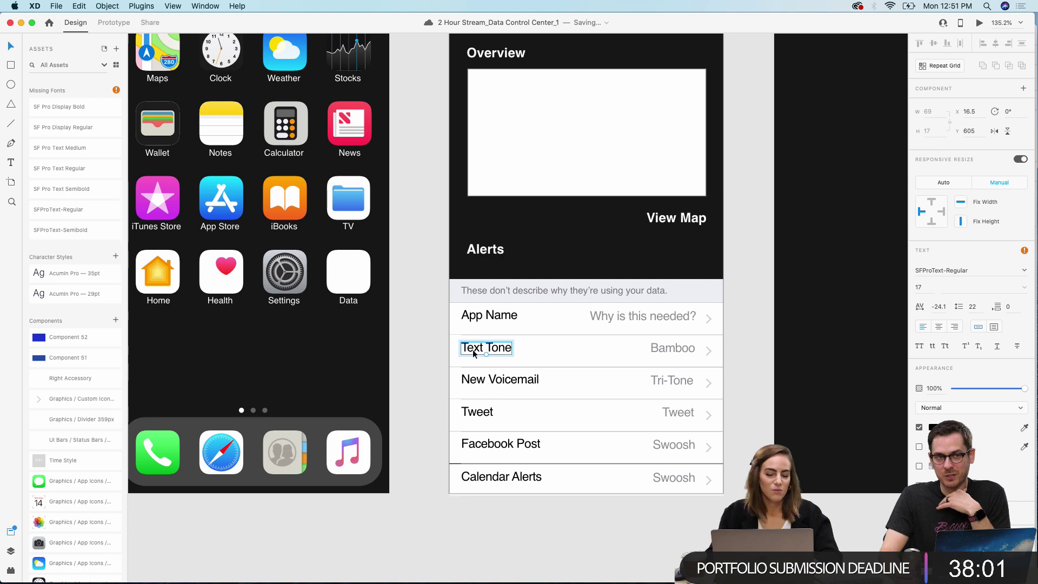
{"action": "double_click", "coordinate": [480, 343]}
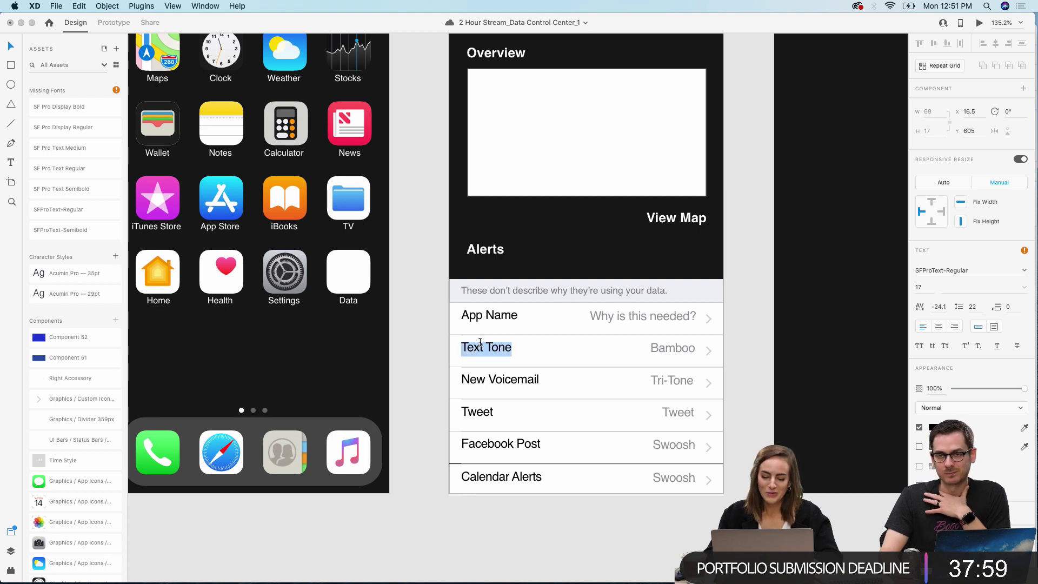
{"action": "type", "text": "App Name"}
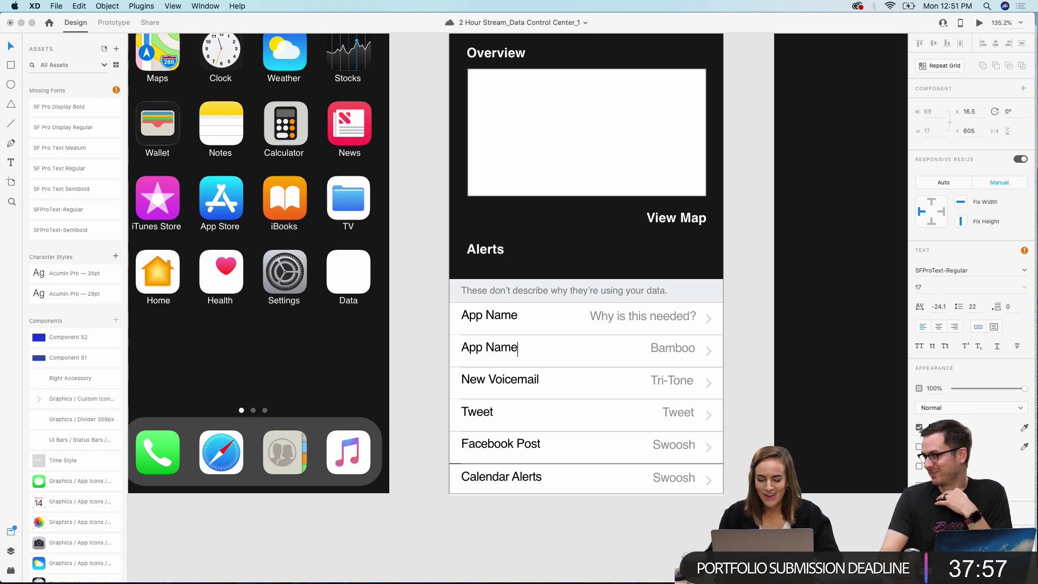
Step: Change the third row's New Voicemail label to "App Name"
{"action": "left_click", "coordinate": [510, 379]}
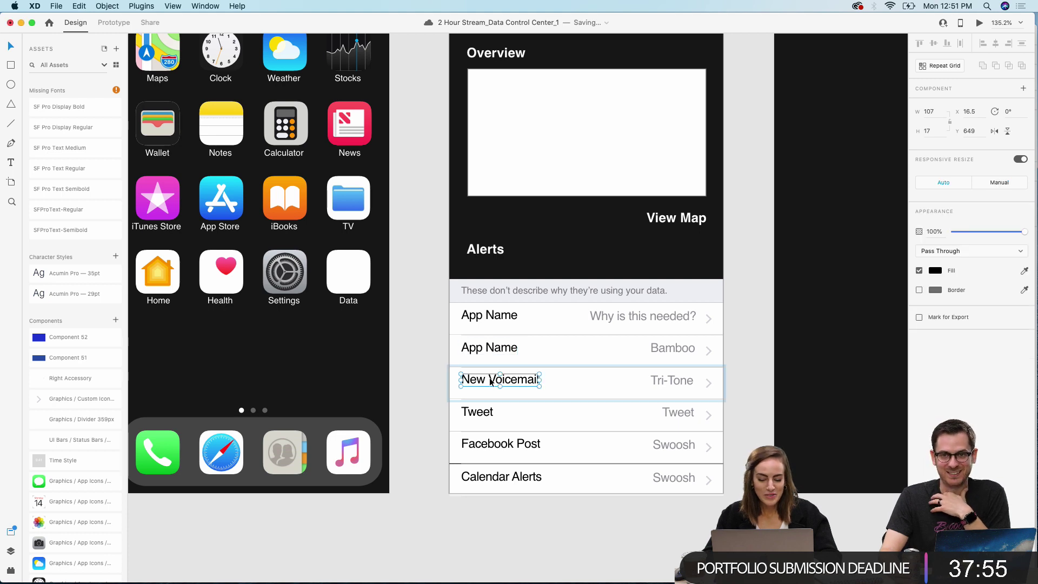
{"action": "double_click", "coordinate": [491, 380]}
{"action": "key", "text": "super+a"}
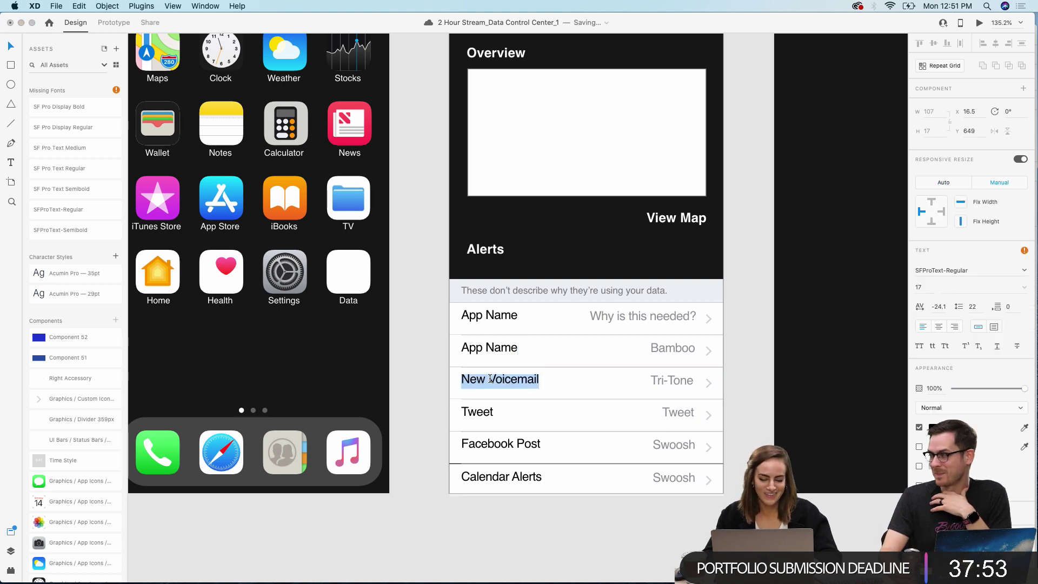
{"action": "type", "text": "App NAme"}
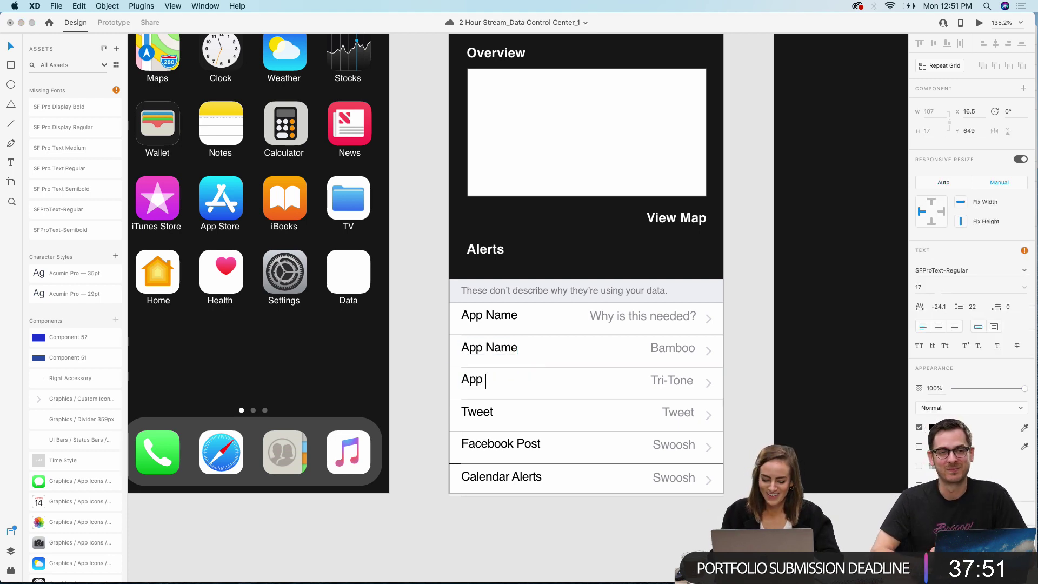
{"action": "key", "text": "BackSpace"}
{"action": "key", "text": "BackSpace"}
{"action": "key", "text": "BackSpace"}
{"action": "type", "text": "A"}
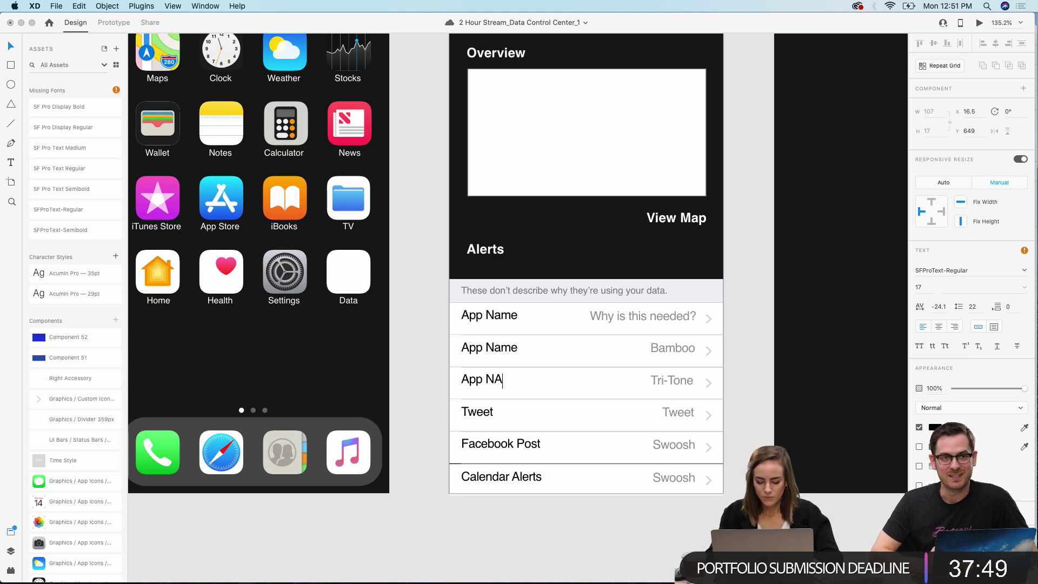
{"action": "key", "text": "BackSpace"}
{"action": "type", "text": "ame"}
Step: Replace the fourth row's Tweet label with "App Name"
{"action": "left_click", "coordinate": [481, 416]}
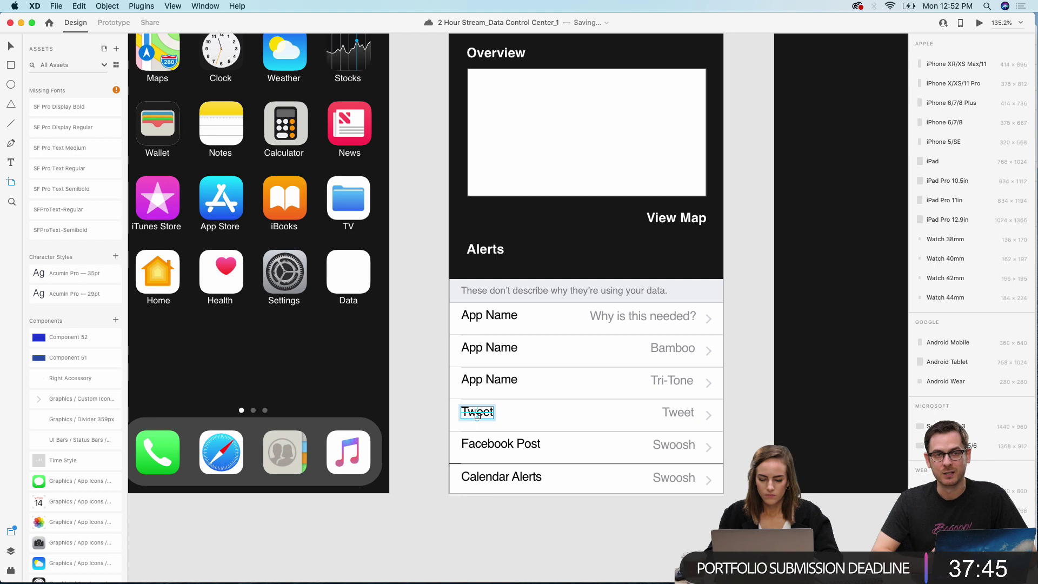
{"action": "double_click", "coordinate": [477, 415]}
{"action": "type", "text": "App "}
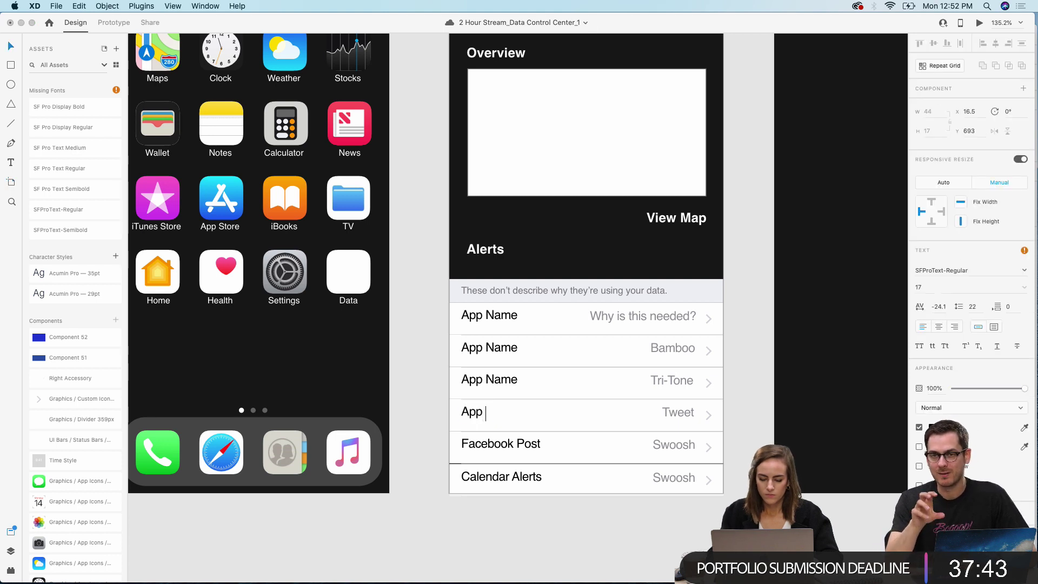
{"action": "type", "text": "Name"}
Step: Delete the Facebook Post and Calendar Alerts rows from the Alerts table
{"action": "left_click", "coordinate": [537, 450]}
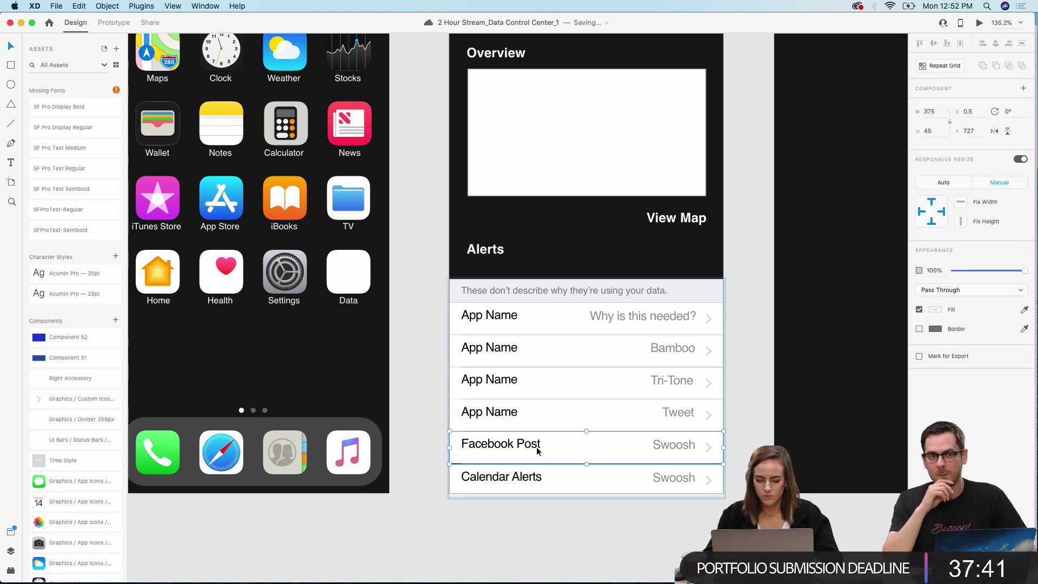
{"action": "left_click", "coordinate": [561, 481], "text": "shift"}
{"action": "key", "text": "Delete"}
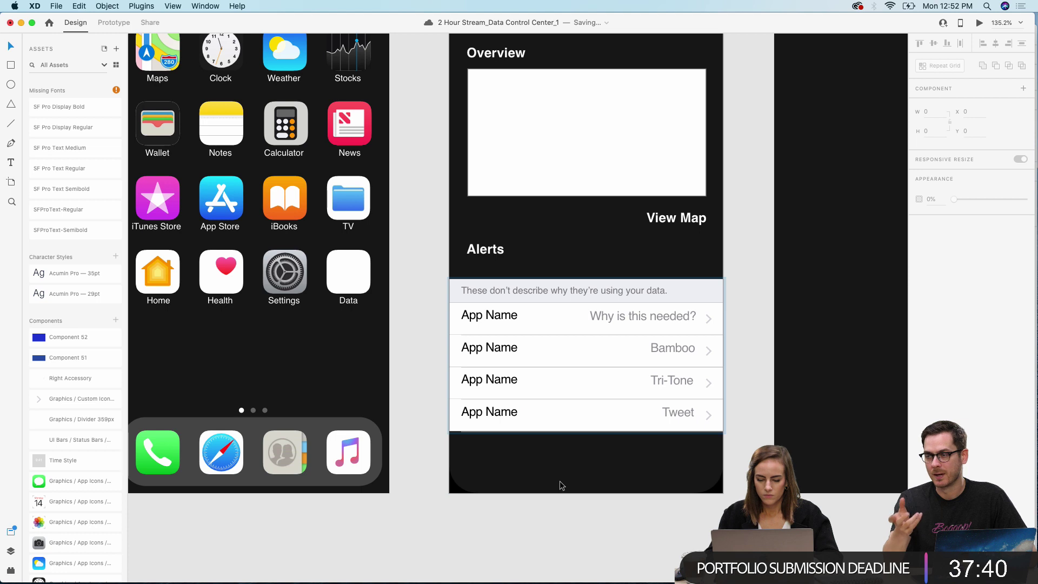
Step: Replace the first row's "Why is this needed?" detail text with "Location is used"
{"action": "double_click", "coordinate": [648, 322]}
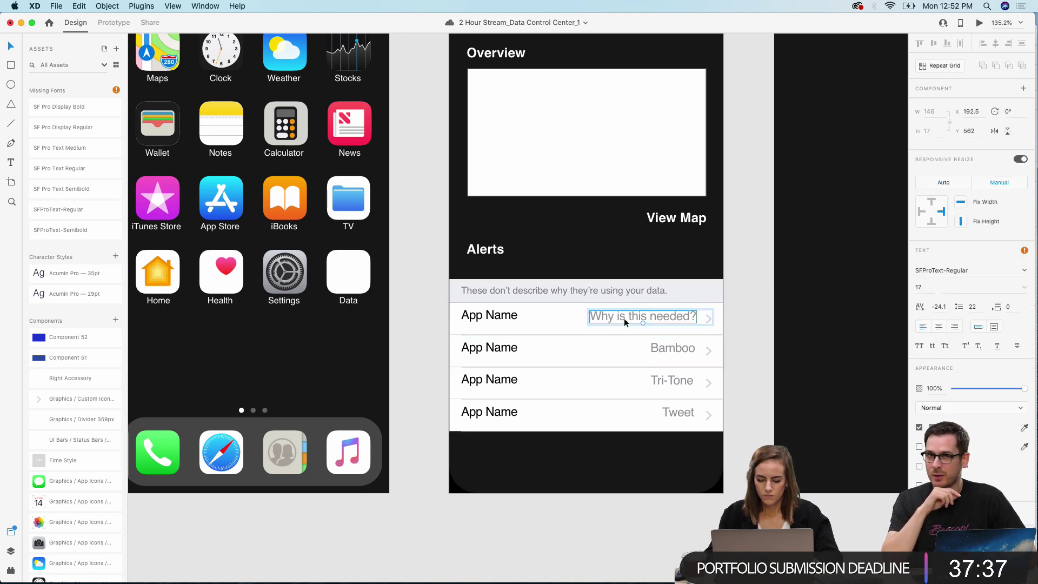
{"action": "double_click", "coordinate": [623, 318]}
{"action": "type", "text": "Location"}
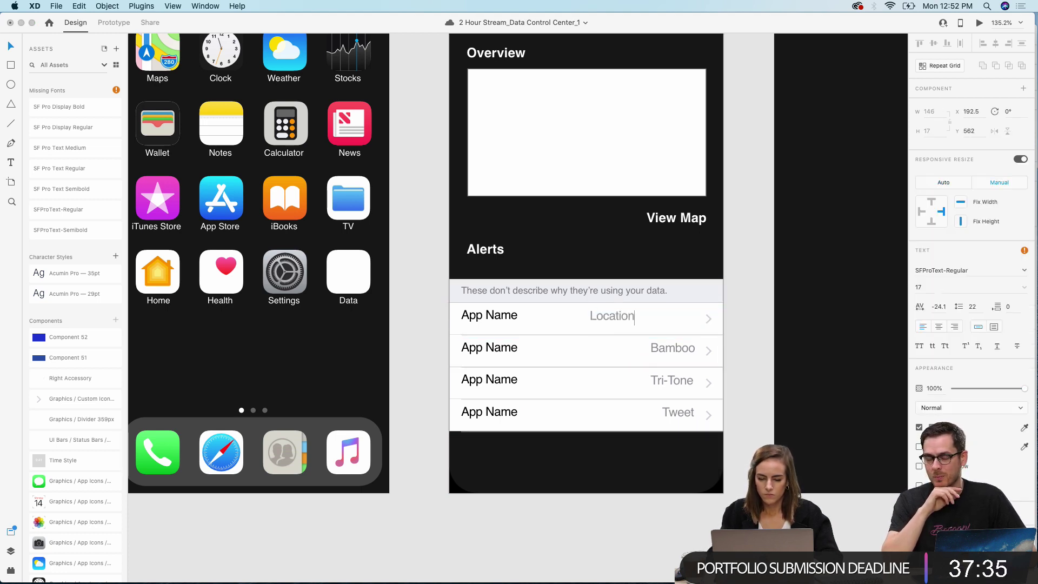
{"action": "type", "text": " is used"}
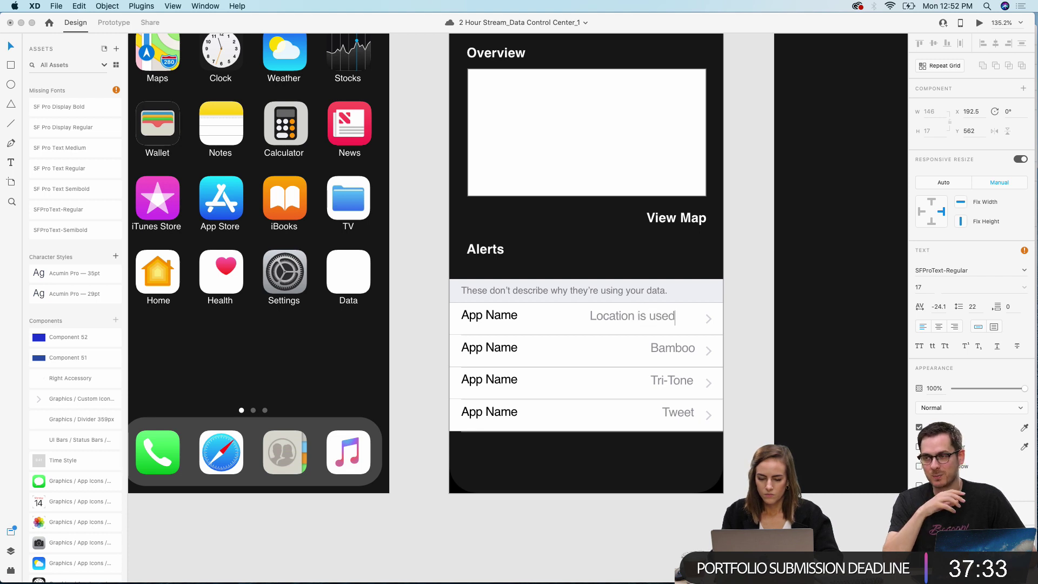
{"action": "key", "text": "Escape"}
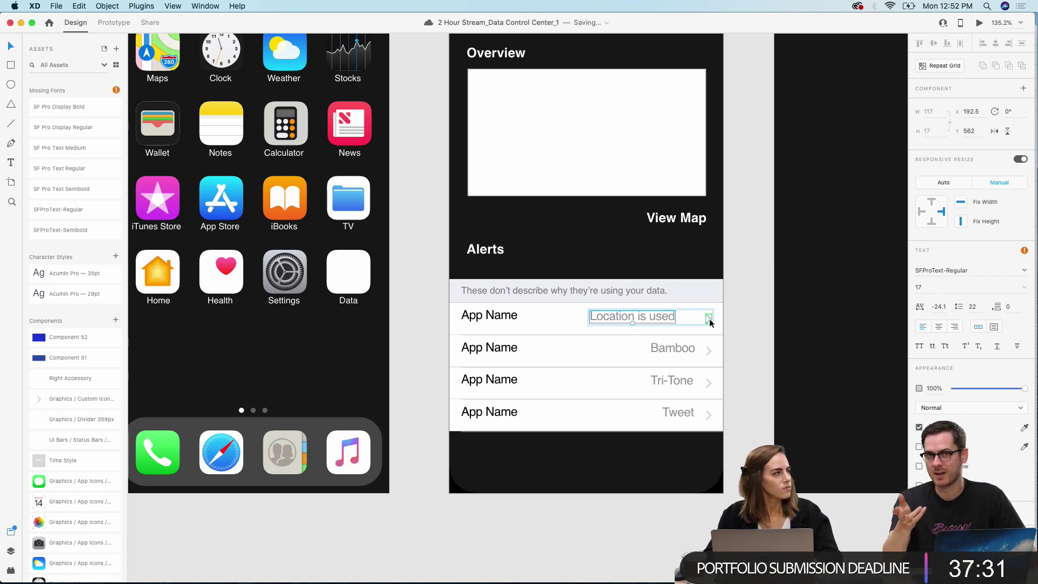
Step: Shorten the first row's detail text to "Location" and shift it over beside the row's arrow
{"action": "double_click", "coordinate": [662, 315]}
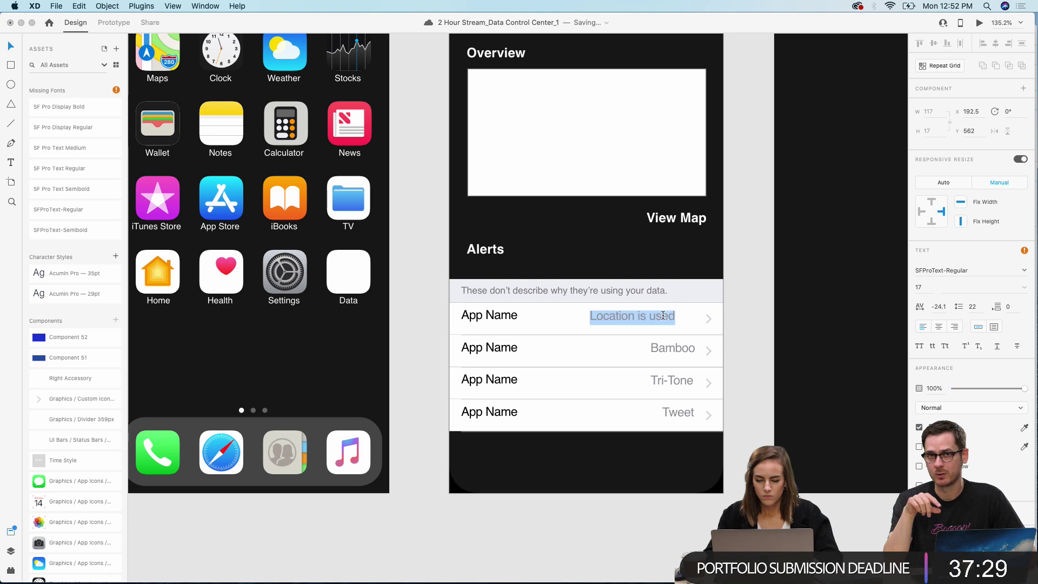
{"action": "left_click", "coordinate": [642, 315]}
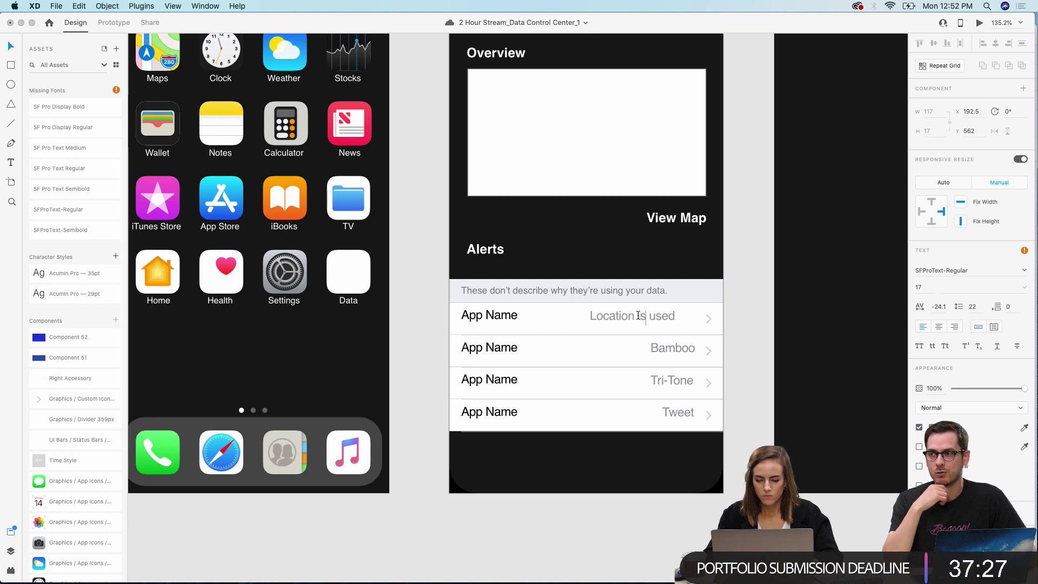
{"action": "left_click_drag", "start_coordinate": [651, 315], "coordinate": [676, 316]}
{"action": "left_click", "coordinate": [667, 315]}
{"action": "key", "text": "BackSpace"}
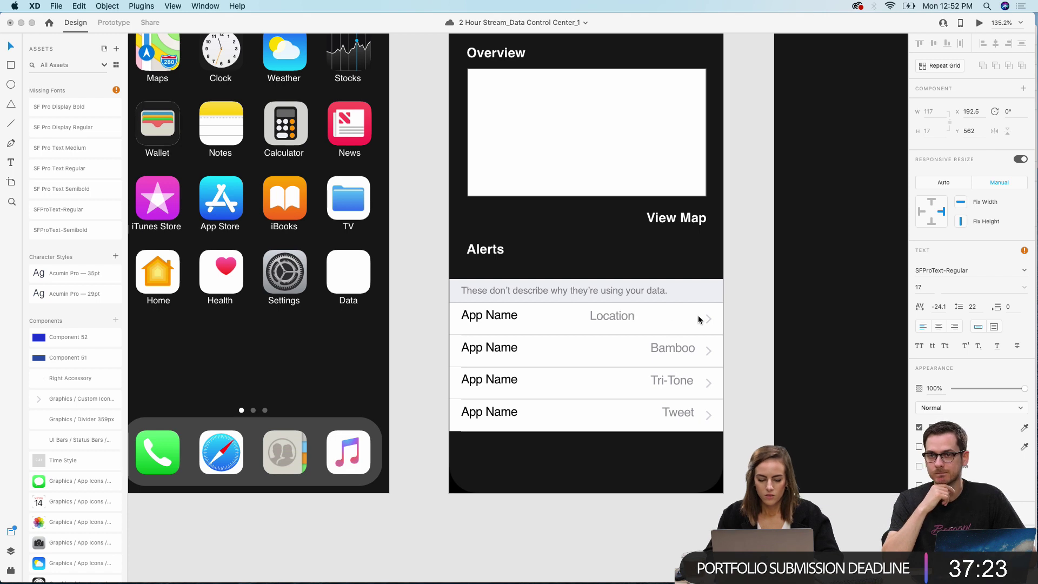
{"action": "key", "text": "Escape"}
{"action": "double_click", "coordinate": [617, 315]}
{"action": "key", "text": "Escape"}
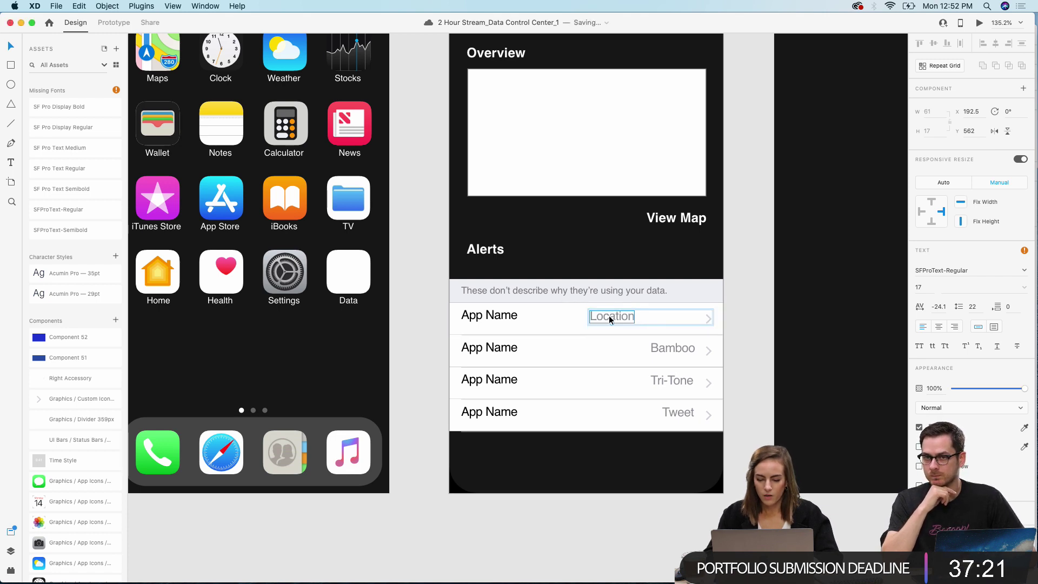
Step: Change the second row's Bamboo detail to "Microphone Data" and move it to X 203.5 so it clears the arrow
{"action": "left_click", "coordinate": [670, 349]}
{"action": "double_click", "coordinate": [663, 349]}
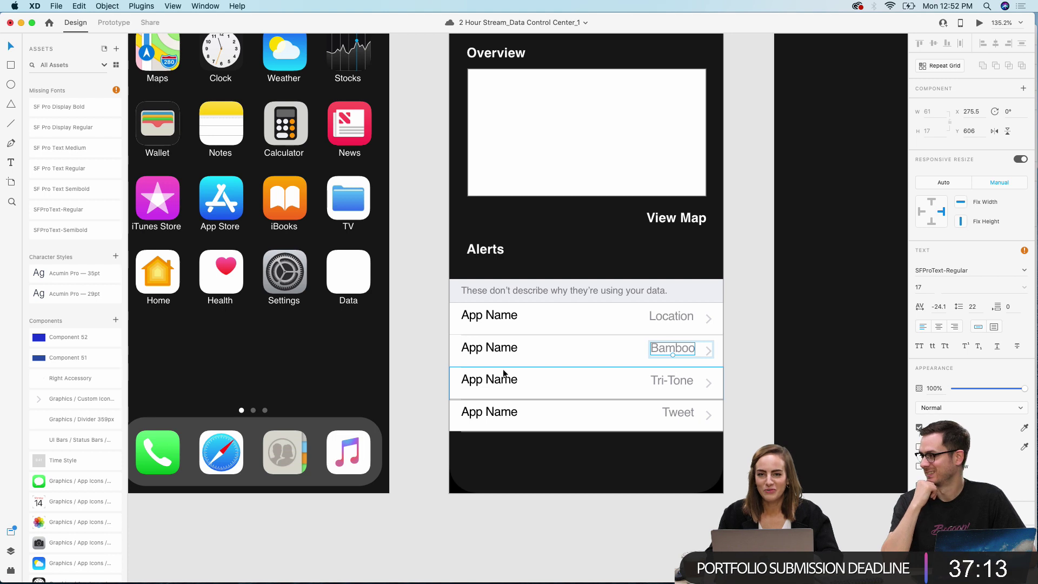
{"action": "scroll", "coordinate": [504, 372], "scroll_direction": "right", "scroll_amount": 3}
{"action": "scroll", "coordinate": [504, 372], "scroll_direction": "up", "scroll_amount": 1}
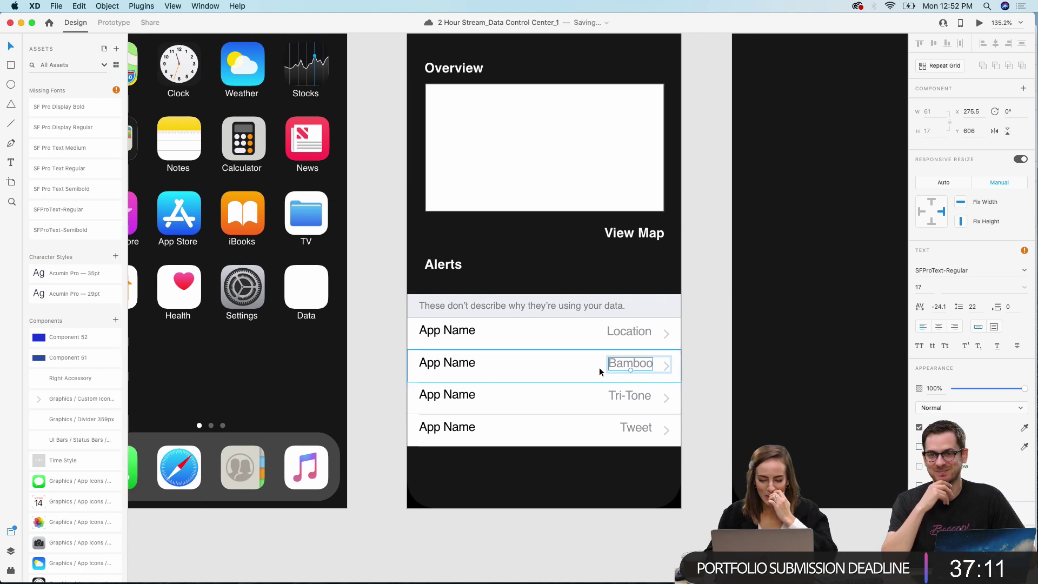
{"action": "double_click", "coordinate": [618, 365]}
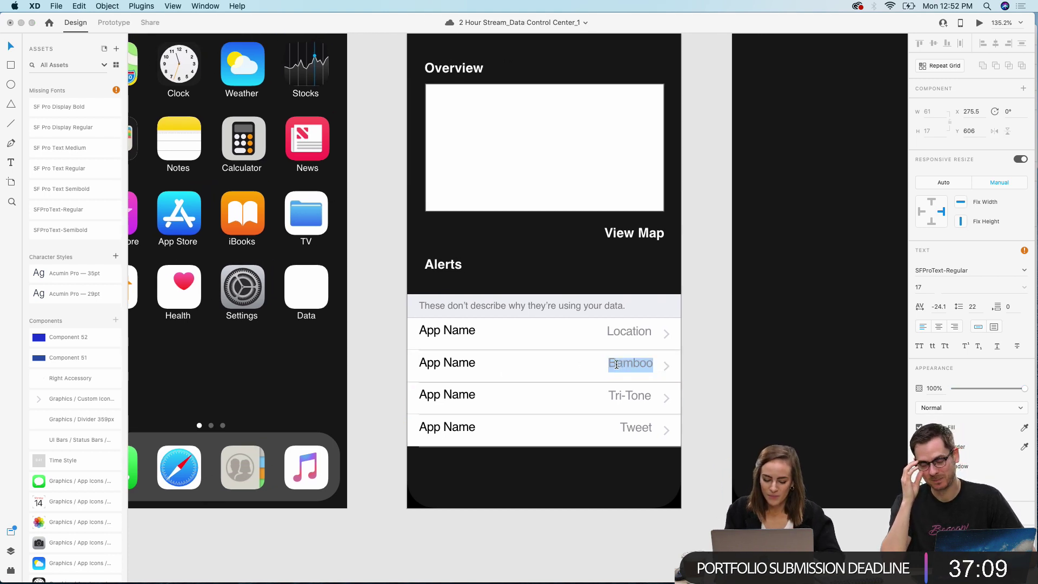
{"action": "type", "text": "Microphone Data"}
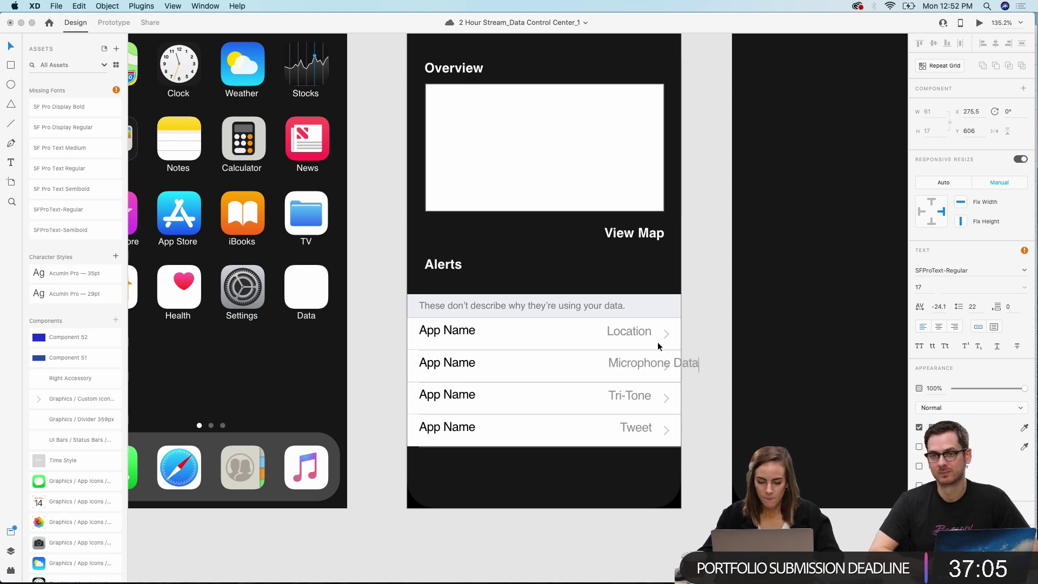
{"action": "key", "text": "Escape"}
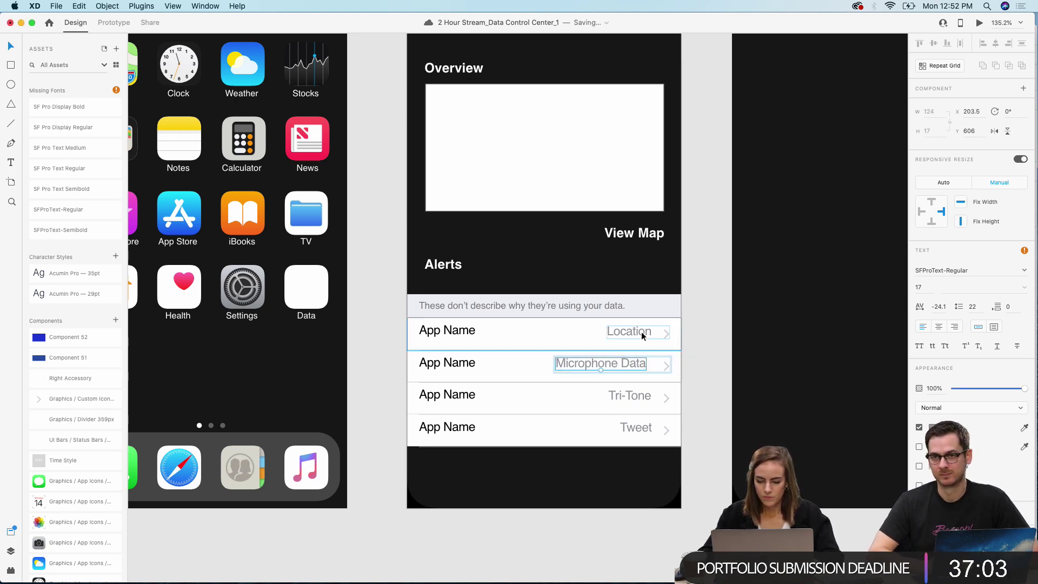
Step: Extend the first row's detail to "Location Data" and place it at X 205.5, Y 562 above Microphone Data
{"action": "left_click", "coordinate": [643, 334]}
{"action": "double_click", "coordinate": [648, 334]}
{"action": "double_click", "coordinate": [650, 333]}
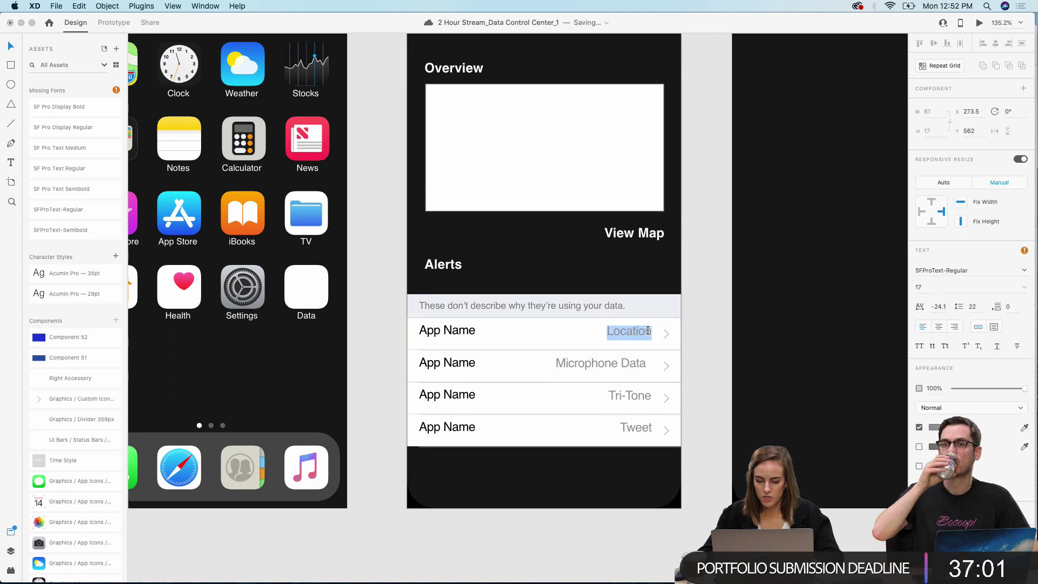
{"action": "left_click", "coordinate": [650, 333]}
{"action": "type", "text": "Data"}
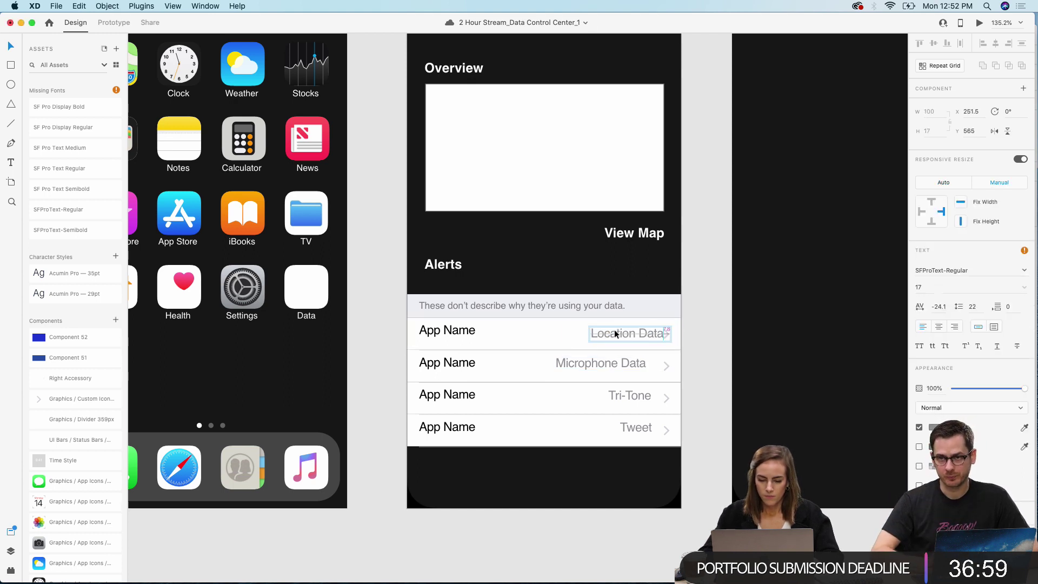
{"action": "key", "text": "Escape"}
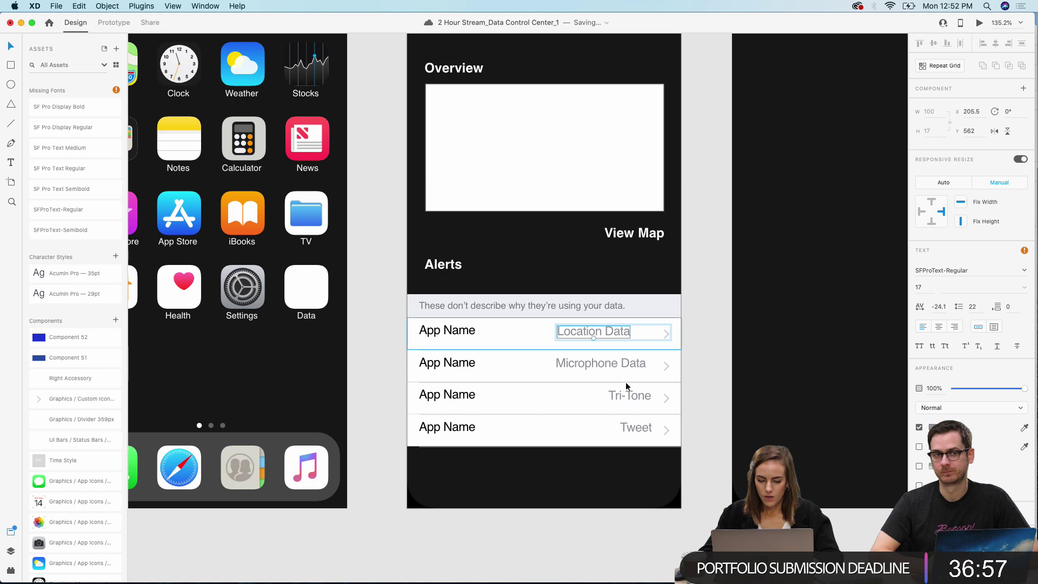
Step: Change the third row's Tri-Tone detail to "Photos Taken" and line it up beneath the details above
{"action": "left_click", "coordinate": [637, 397]}
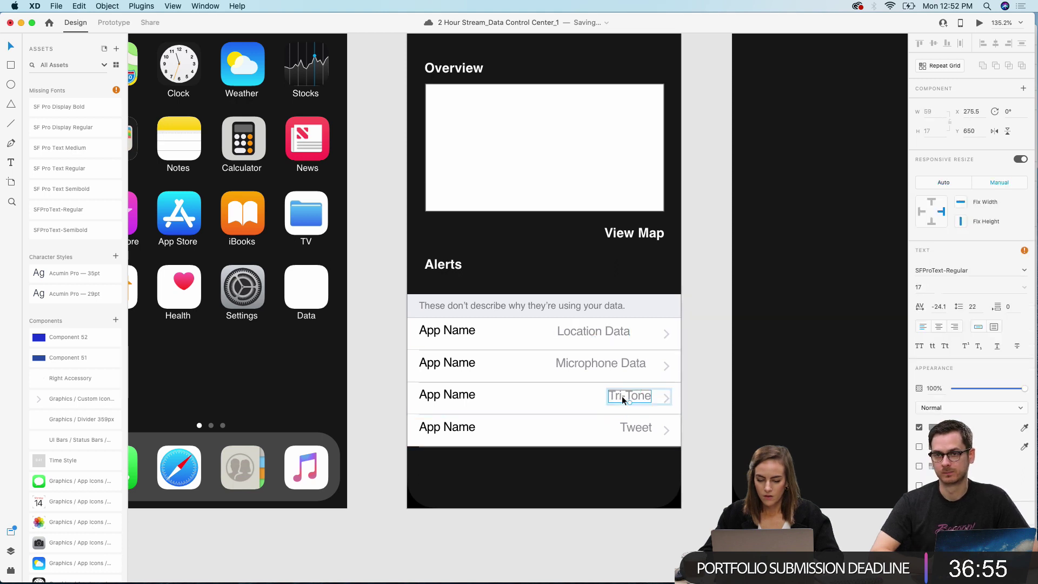
{"action": "double_click", "coordinate": [623, 397]}
{"action": "type", "text": "Pho"}
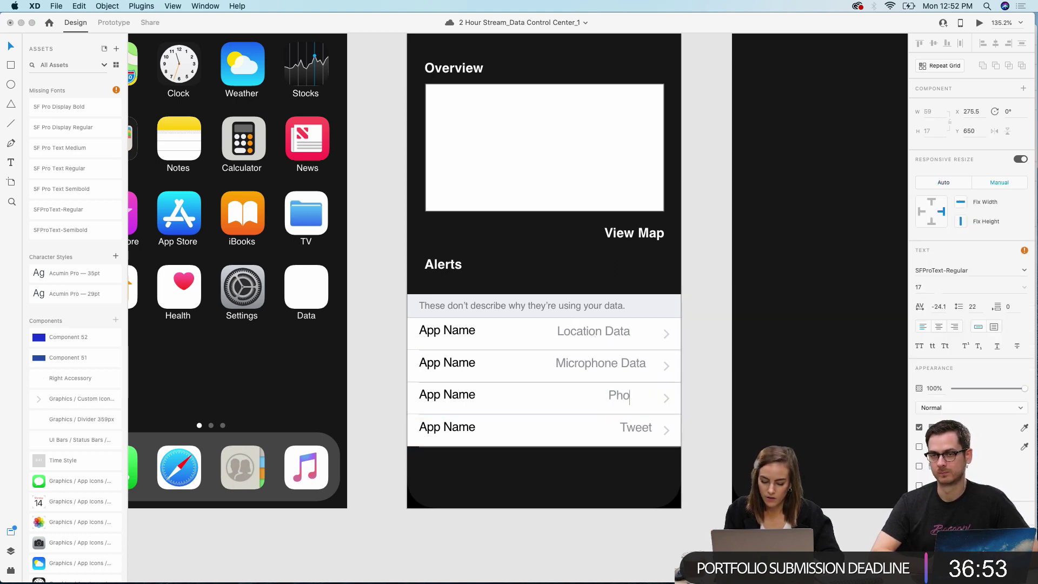
{"action": "type", "text": "tos Taken"}
{"action": "key", "text": "Escape"}
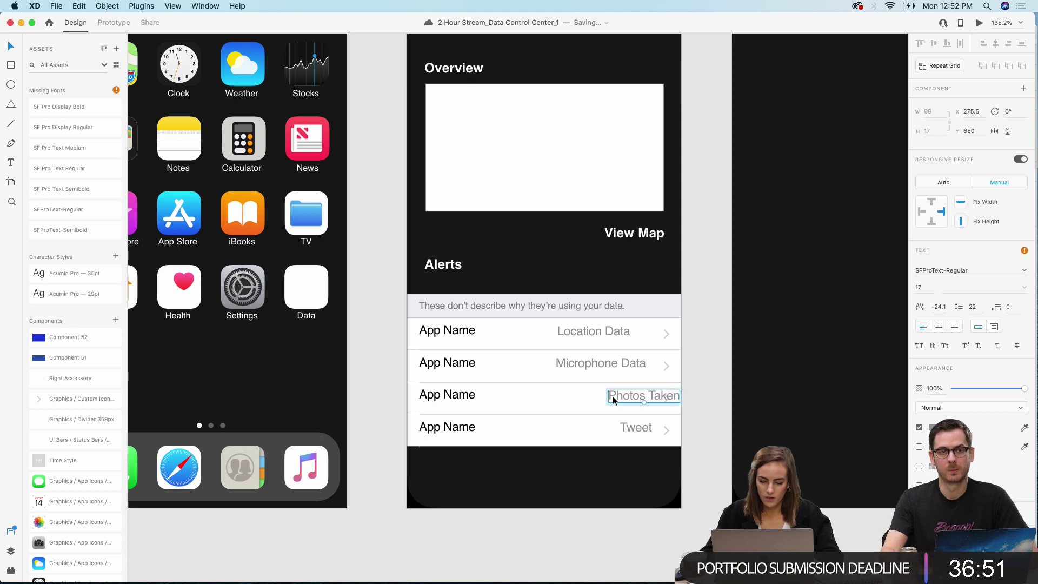
{"action": "left_click_drag", "start_coordinate": [618, 398], "coordinate": [568, 401]}
Step: Change the fourth row's Tweet detail to "Purchase Data" and line it up beneath the details above
{"action": "double_click", "coordinate": [631, 427]}
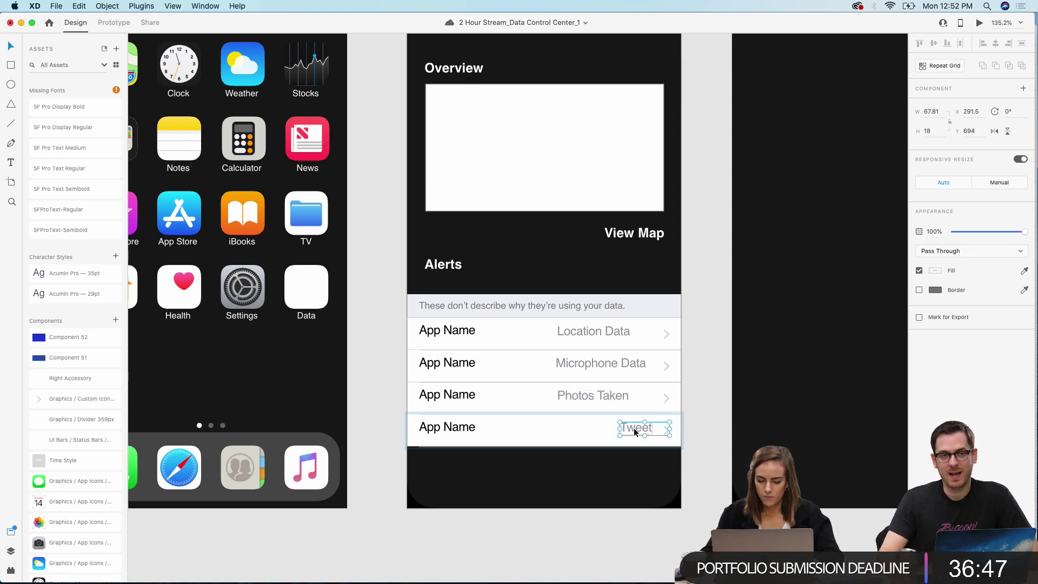
{"action": "double_click", "coordinate": [631, 427]}
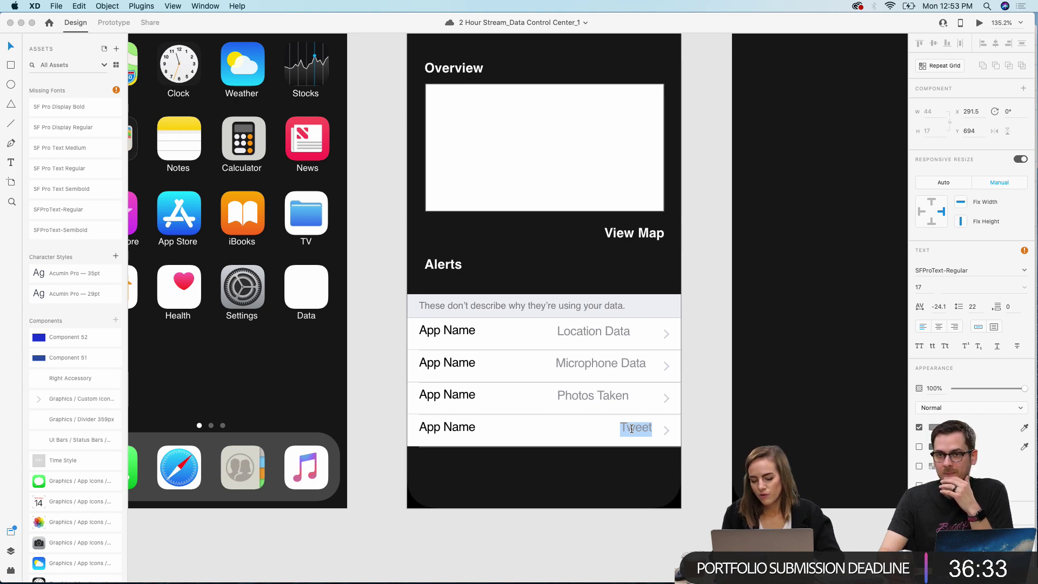
{"action": "type", "text": "P"}
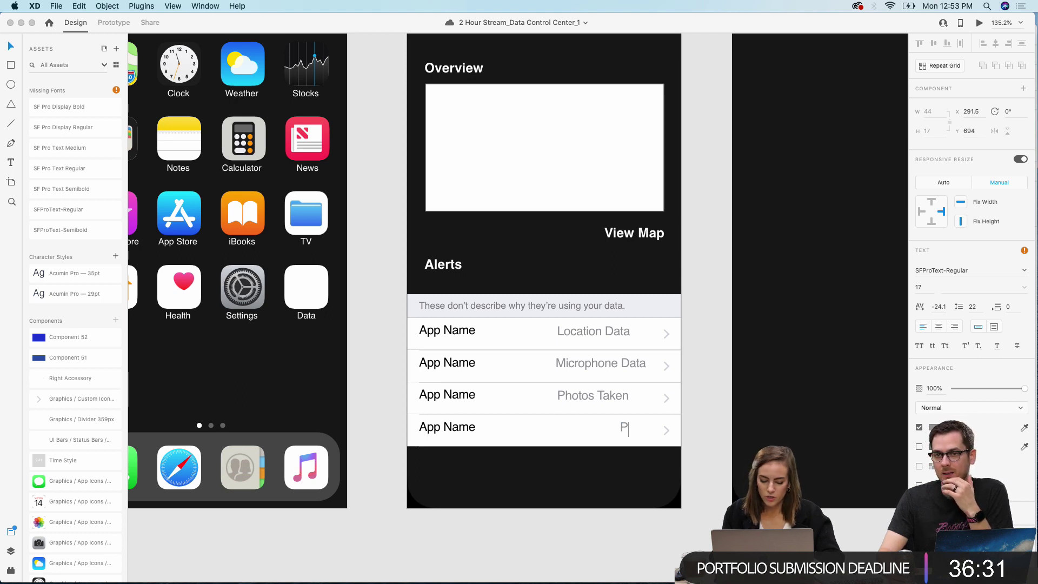
{"action": "type", "text": "urchases"}
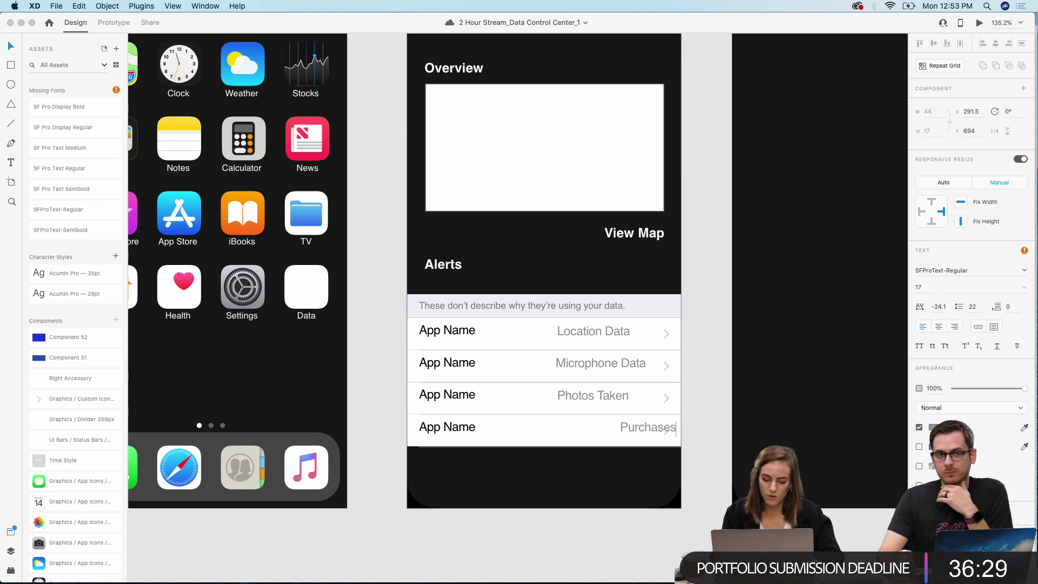
{"action": "key", "text": "BackSpace"}
{"action": "type", "text": " Data"}
{"action": "key", "text": "Escape"}
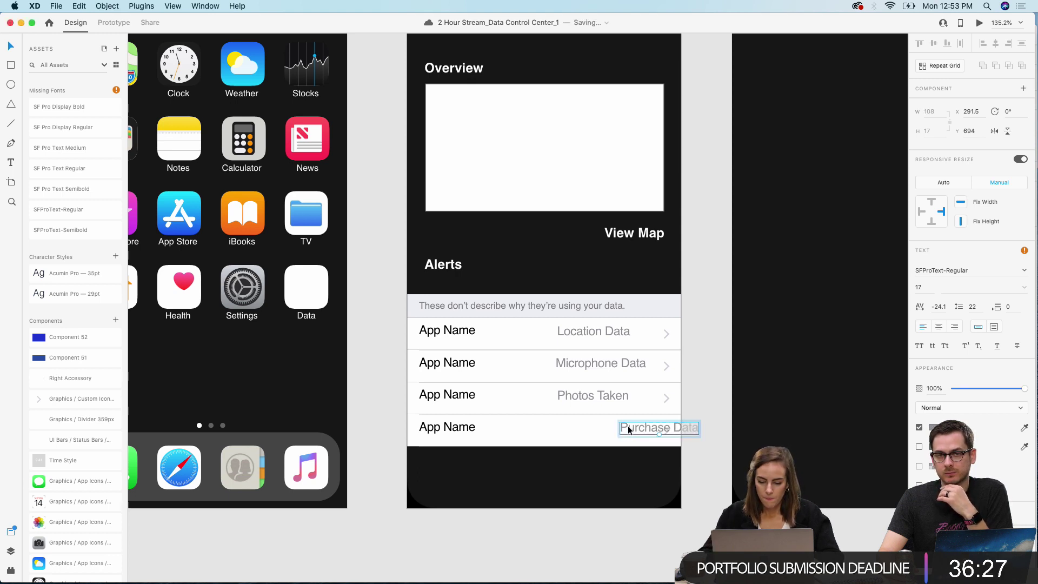
{"action": "left_click_drag", "start_coordinate": [622, 427], "coordinate": [560, 427]}
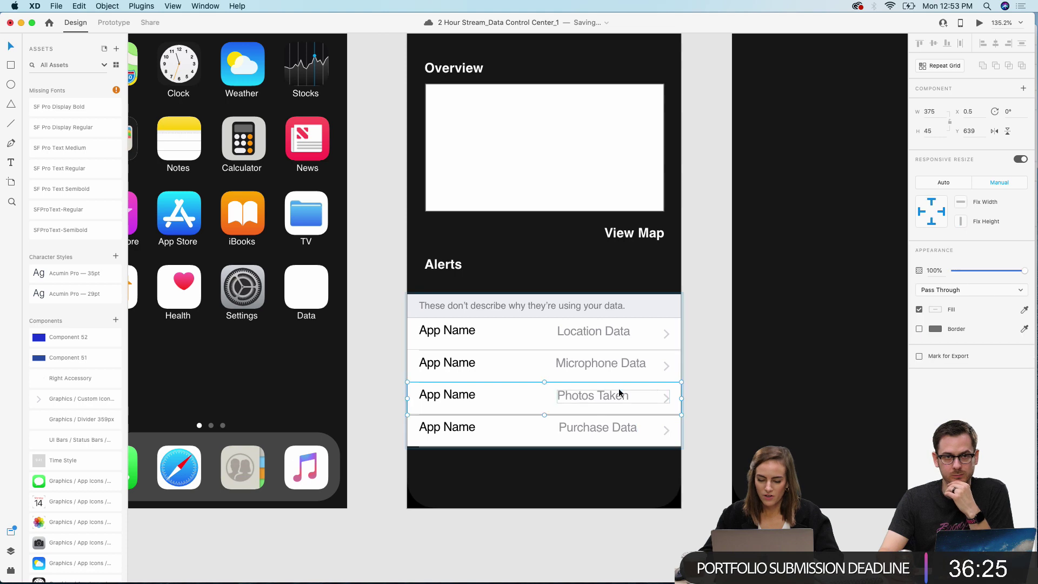
{"action": "left_click", "coordinate": [708, 377]}
{"action": "key", "text": "super+1"}
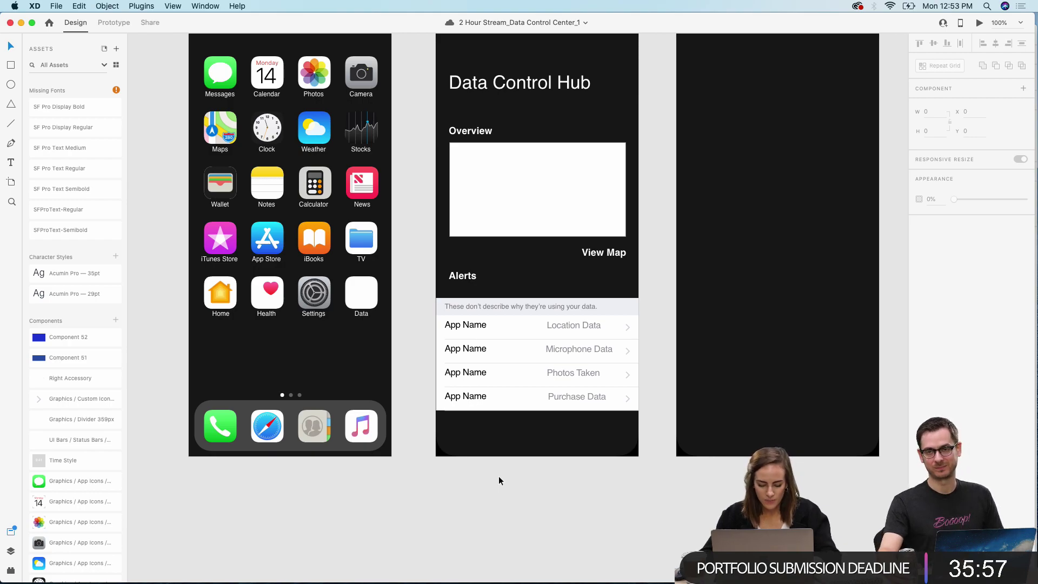
Step: Switch to the UIElements+DesignTemplates+Guides-iPhone document and look over its Siri templates and its UI element boards for bars, controls and views
{"action": "key", "text": "ctrl+Up"}
{"action": "left_click", "coordinate": [409, 250]}
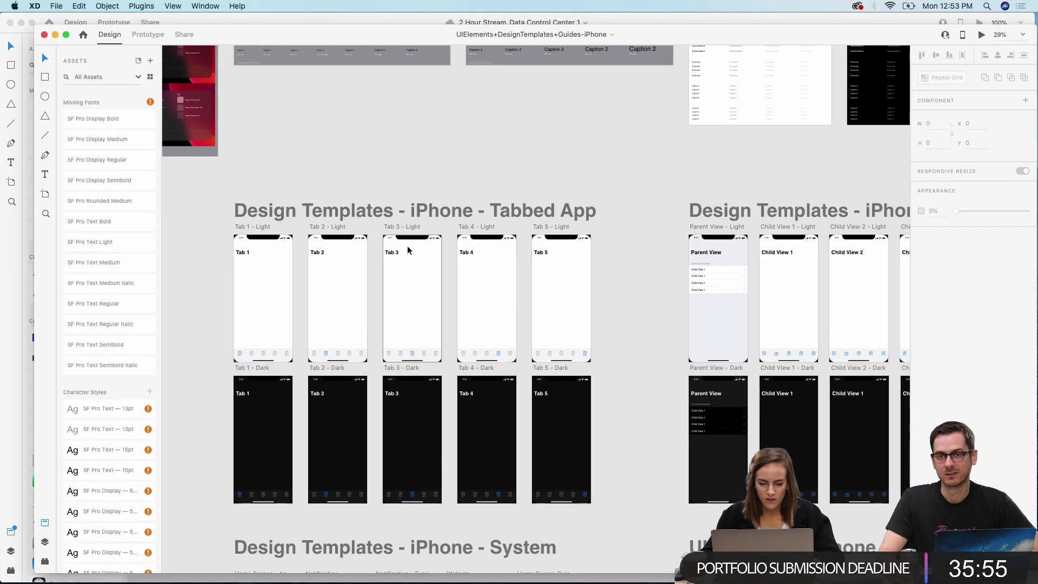
{"action": "scroll", "coordinate": [410, 250], "scroll_direction": "down", "scroll_amount": 5}
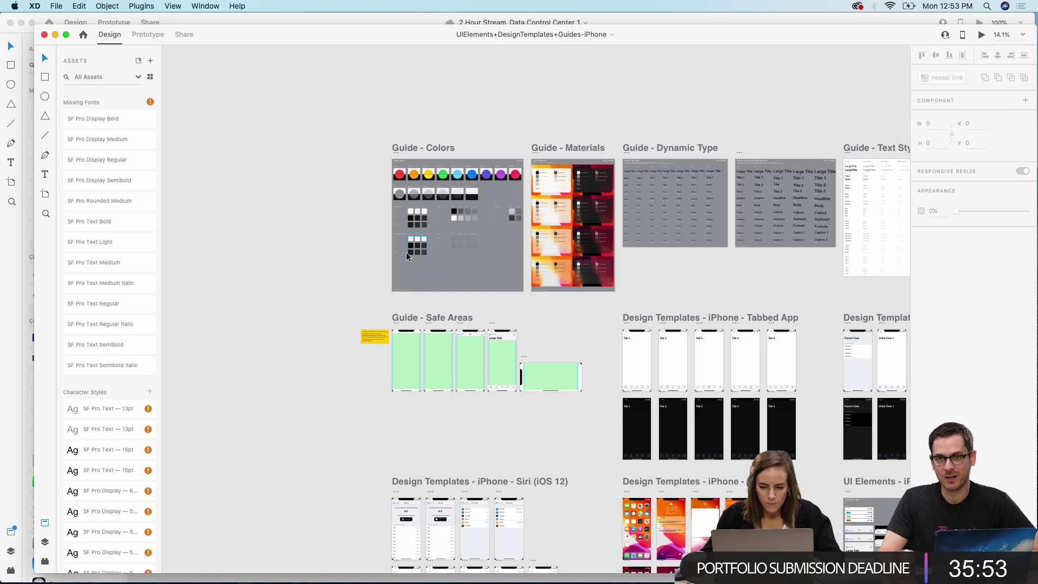
{"action": "scroll", "coordinate": [407, 256], "scroll_direction": "down", "scroll_amount": 10}
{"action": "scroll", "coordinate": [407, 256], "scroll_direction": "up", "scroll_amount": 5}
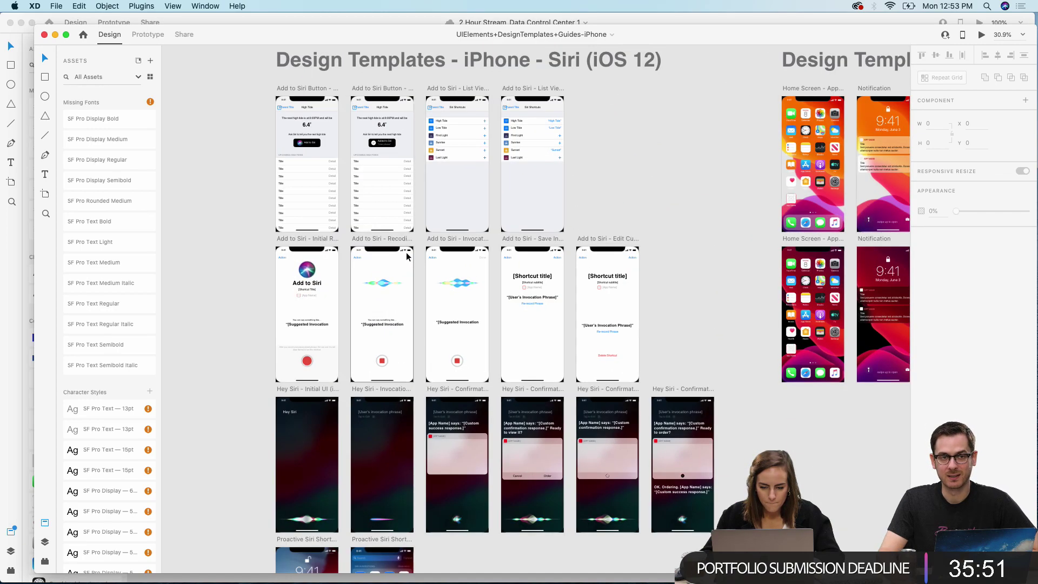
{"action": "scroll", "coordinate": [407, 256], "scroll_direction": "down", "scroll_amount": 10}
{"action": "scroll", "coordinate": [407, 256], "scroll_direction": "right", "scroll_amount": 10}
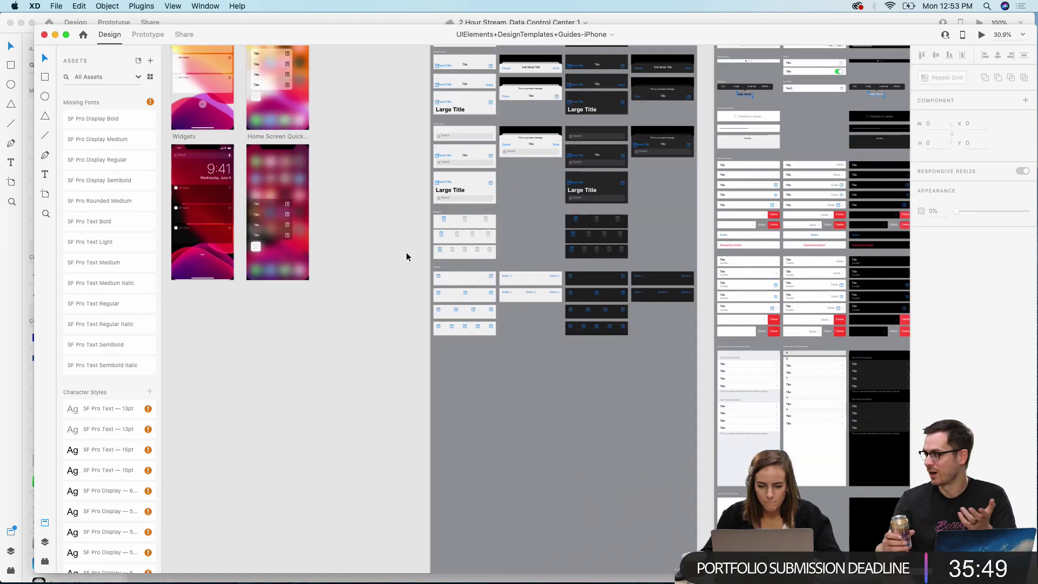
{"action": "scroll", "coordinate": [407, 256], "scroll_direction": "right", "scroll_amount": 10}
{"action": "scroll", "coordinate": [407, 256], "scroll_direction": "down", "scroll_amount": 8}
{"action": "scroll", "coordinate": [407, 256], "scroll_direction": "right", "scroll_amount": 5}
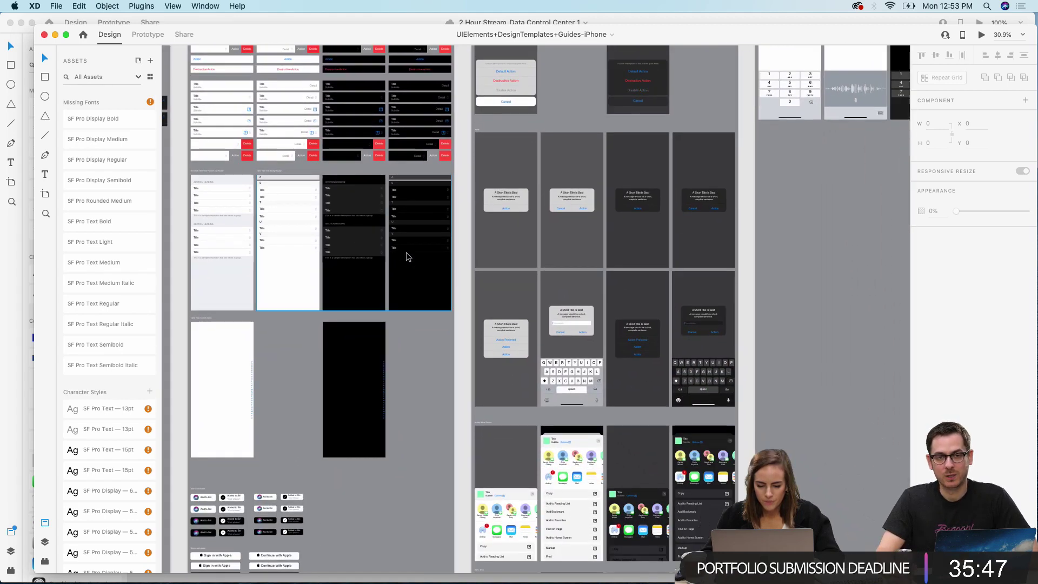
{"action": "scroll", "coordinate": [407, 256], "scroll_direction": "down", "scroll_amount": 3}
{"action": "scroll", "coordinate": [407, 256], "scroll_direction": "up", "scroll_amount": 10}
{"action": "scroll", "coordinate": [406, 256], "scroll_direction": "right", "scroll_amount": 3}
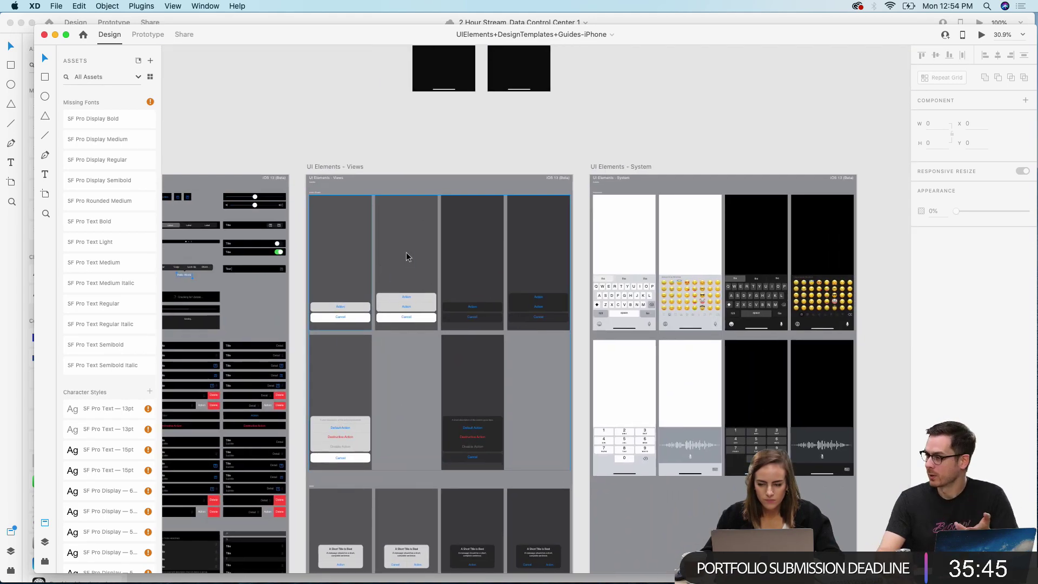
Step: Look through the Modal Sheet, Parent and Child with Toolbar, and Tabbed App design templates, and the Colors guide
{"action": "scroll", "coordinate": [407, 256], "scroll_direction": "right", "scroll_amount": 5}
{"action": "scroll", "coordinate": [407, 256], "scroll_direction": "up", "scroll_amount": 10}
{"action": "scroll", "coordinate": [407, 256], "scroll_direction": "left", "scroll_amount": 4}
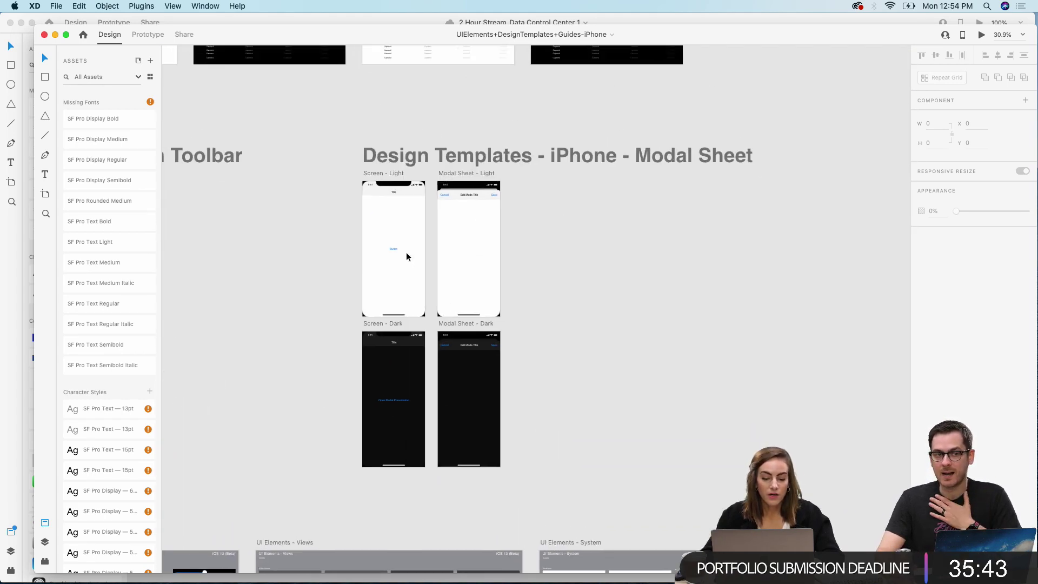
{"action": "scroll", "coordinate": [407, 256], "scroll_direction": "up", "scroll_amount": 6}
{"action": "scroll", "coordinate": [407, 256], "scroll_direction": "left", "scroll_amount": 10}
{"action": "scroll", "coordinate": [407, 256], "scroll_direction": "down", "scroll_amount": 3}
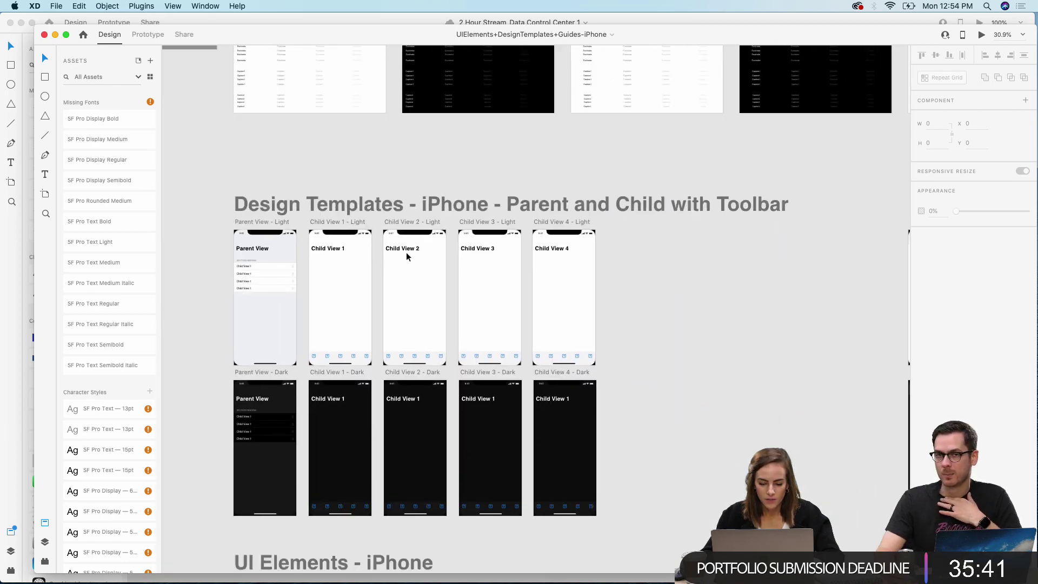
{"action": "scroll", "coordinate": [407, 256], "scroll_direction": "down", "scroll_amount": 2}
{"action": "scroll", "coordinate": [407, 256], "scroll_direction": "up", "scroll_amount": 10}
{"action": "scroll", "coordinate": [407, 256], "scroll_direction": "left", "scroll_amount": 10}
{"action": "scroll", "coordinate": [407, 256], "scroll_direction": "down", "scroll_amount": 8}
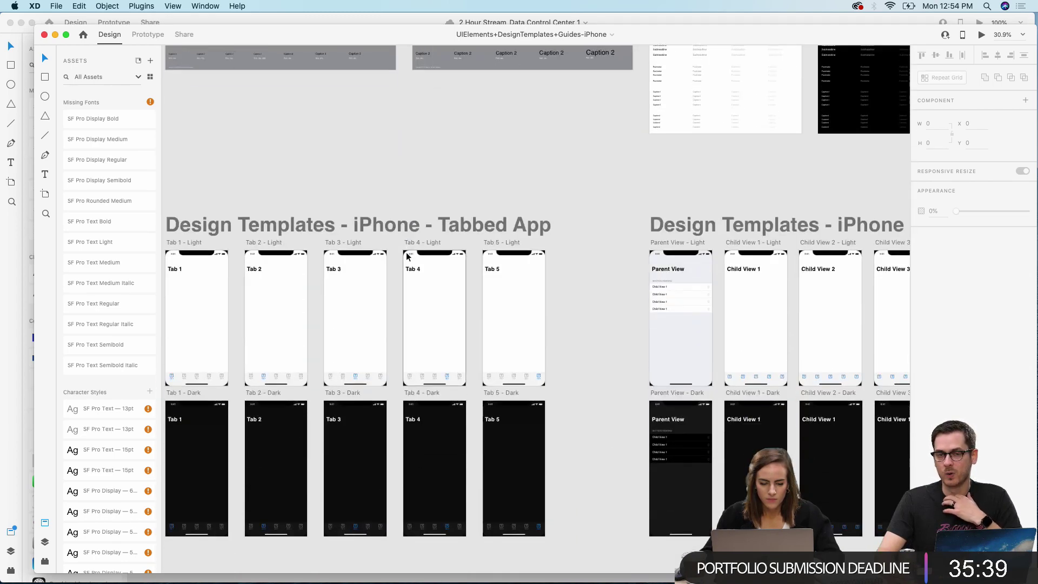
{"action": "scroll", "coordinate": [407, 256], "scroll_direction": "left", "scroll_amount": 12}
{"action": "scroll", "coordinate": [407, 256], "scroll_direction": "up", "scroll_amount": 5}
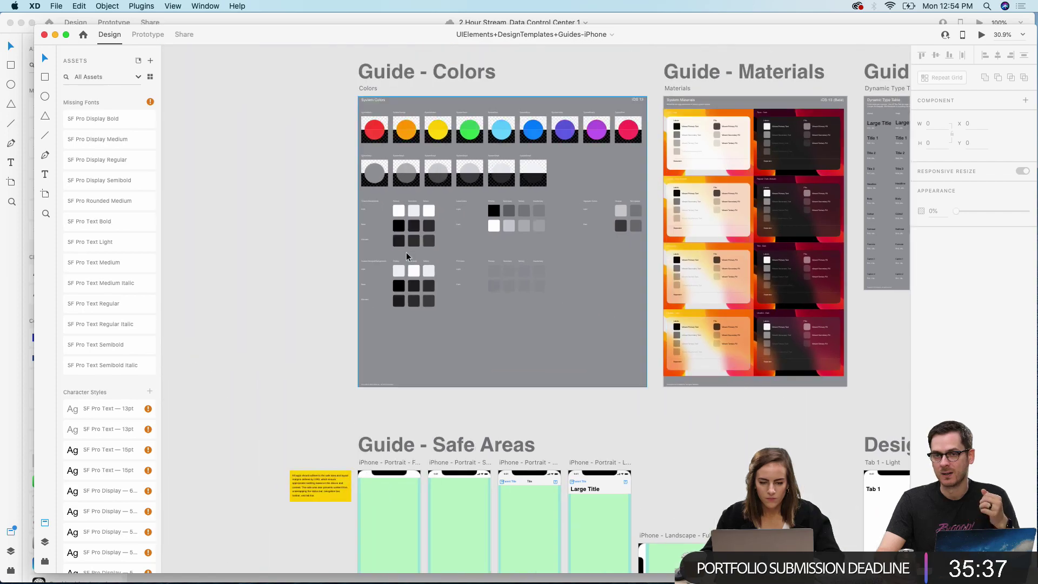
Step: Examine the Siri (iOS 12) and System design templates for iPhone, including the notification and widget screens
{"action": "scroll", "coordinate": [407, 256], "scroll_direction": "down", "scroll_amount": 12}
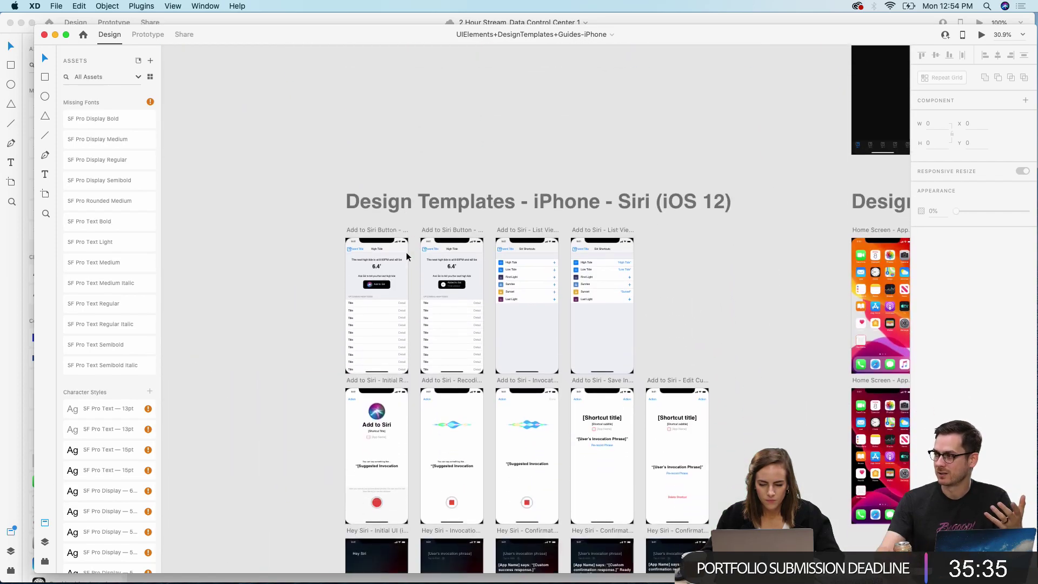
{"action": "scroll", "coordinate": [407, 256], "scroll_direction": "up", "scroll_amount": 3}
{"action": "scroll", "coordinate": [407, 256], "scroll_direction": "right", "scroll_amount": 2}
{"action": "scroll", "coordinate": [407, 256], "scroll_direction": "down", "scroll_amount": 4}
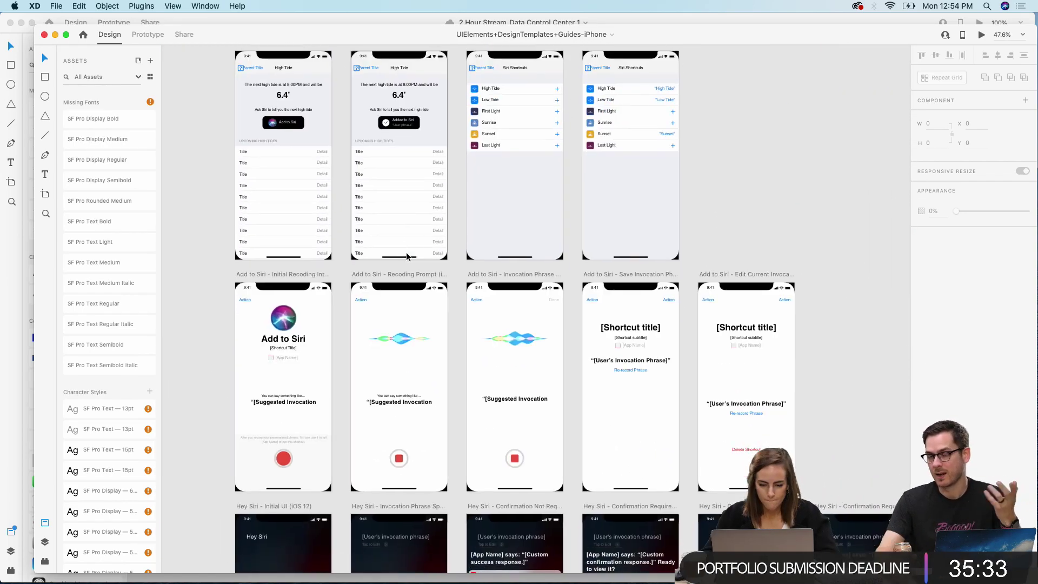
{"action": "scroll", "coordinate": [407, 256], "scroll_direction": "down", "scroll_amount": 10}
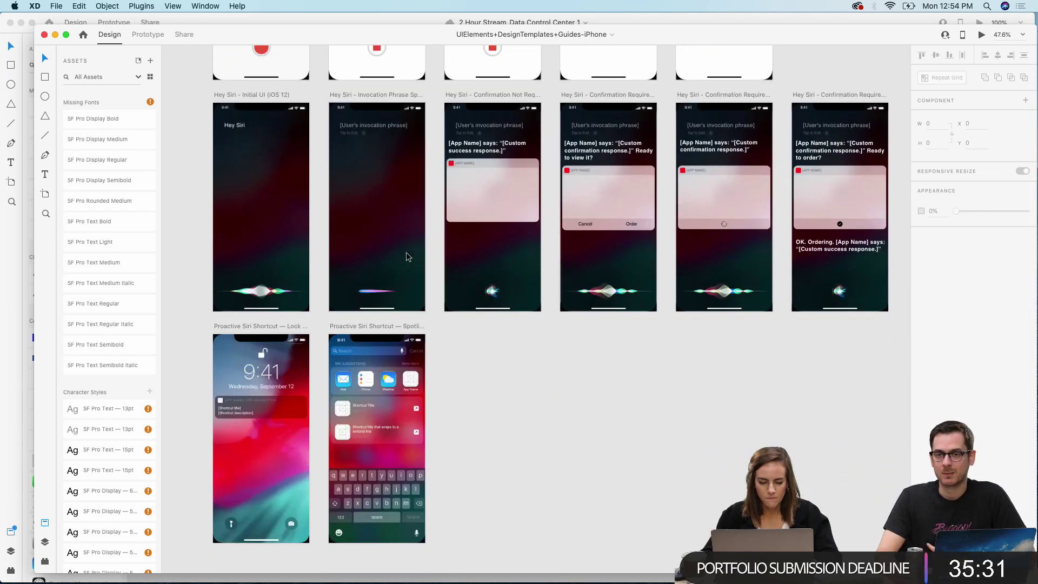
{"action": "scroll", "coordinate": [406, 256], "scroll_direction": "right", "scroll_amount": 6}
{"action": "scroll", "coordinate": [407, 256], "scroll_direction": "up", "scroll_amount": 8}
{"action": "scroll", "coordinate": [407, 256], "scroll_direction": "right", "scroll_amount": 7}
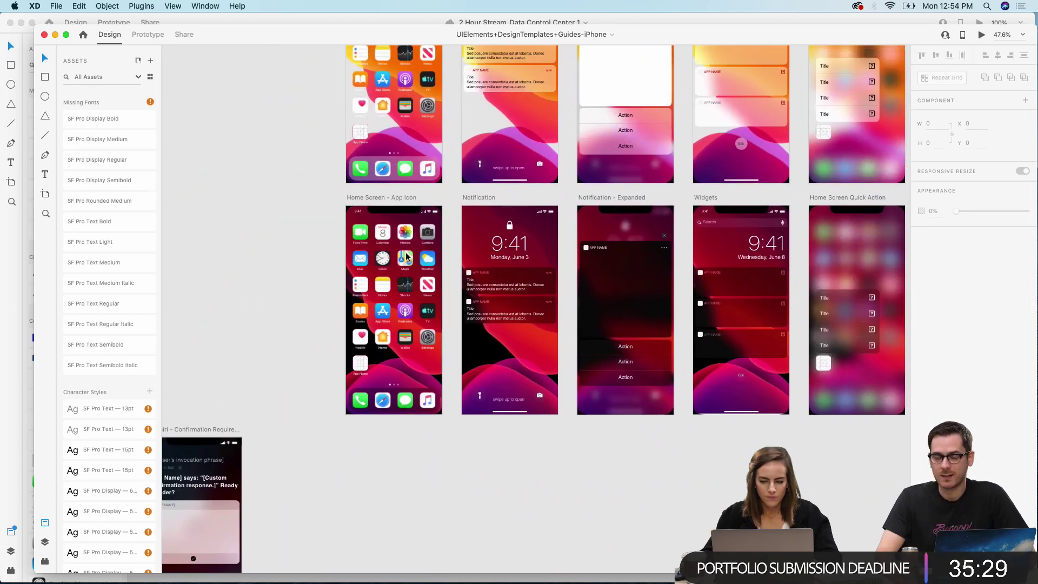
{"action": "scroll", "coordinate": [406, 256], "scroll_direction": "up", "scroll_amount": 5}
{"action": "scroll", "coordinate": [407, 257], "scroll_direction": "right", "scroll_amount": 8}
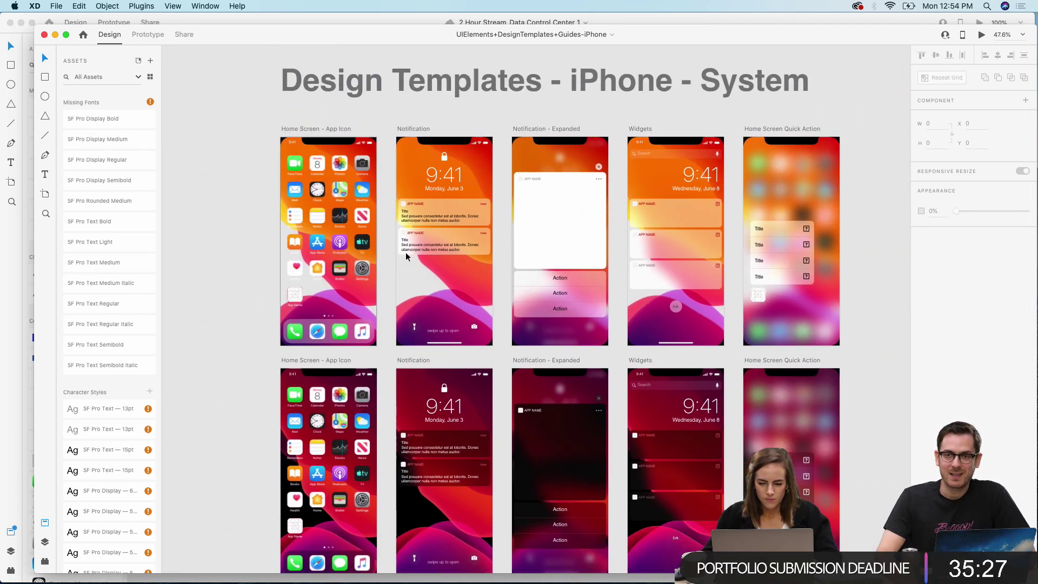
Step: Examine the UI Elements boards for navigation, search and tab bars, and for controls such as sliders, switches and progress indicators
{"action": "scroll", "coordinate": [407, 256], "scroll_direction": "right", "scroll_amount": 8}
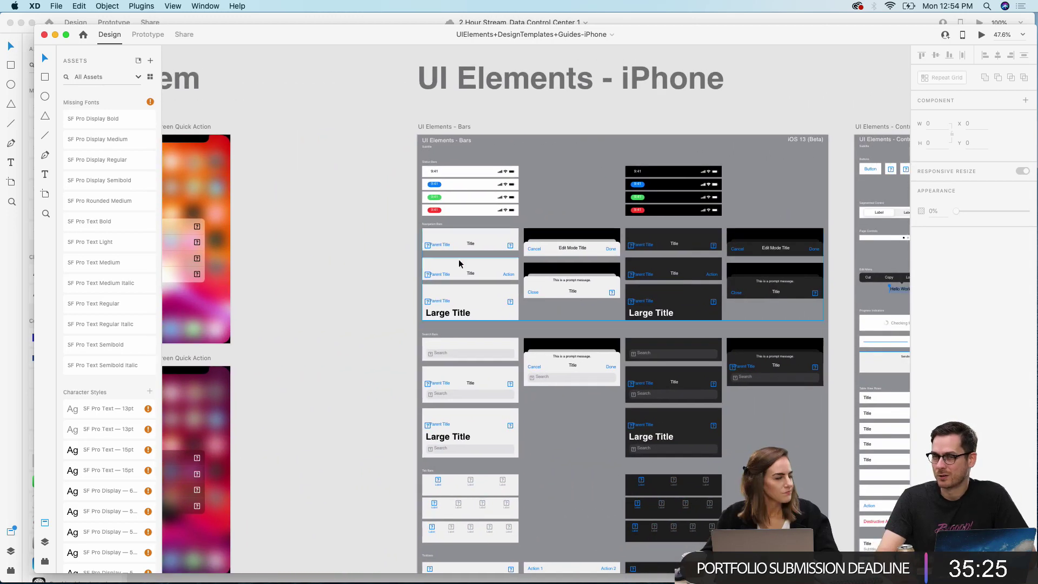
{"action": "scroll", "coordinate": [518, 271], "scroll_direction": "up", "scroll_amount": 5}
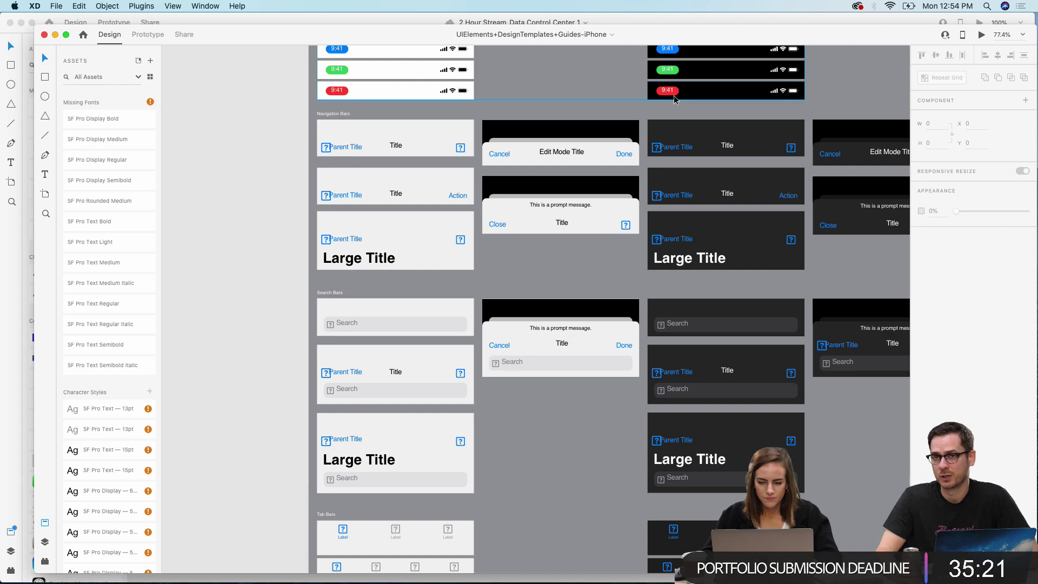
{"action": "scroll", "coordinate": [593, 241], "scroll_direction": "down", "scroll_amount": 10}
{"action": "scroll", "coordinate": [593, 241], "scroll_direction": "down", "scroll_amount": 7}
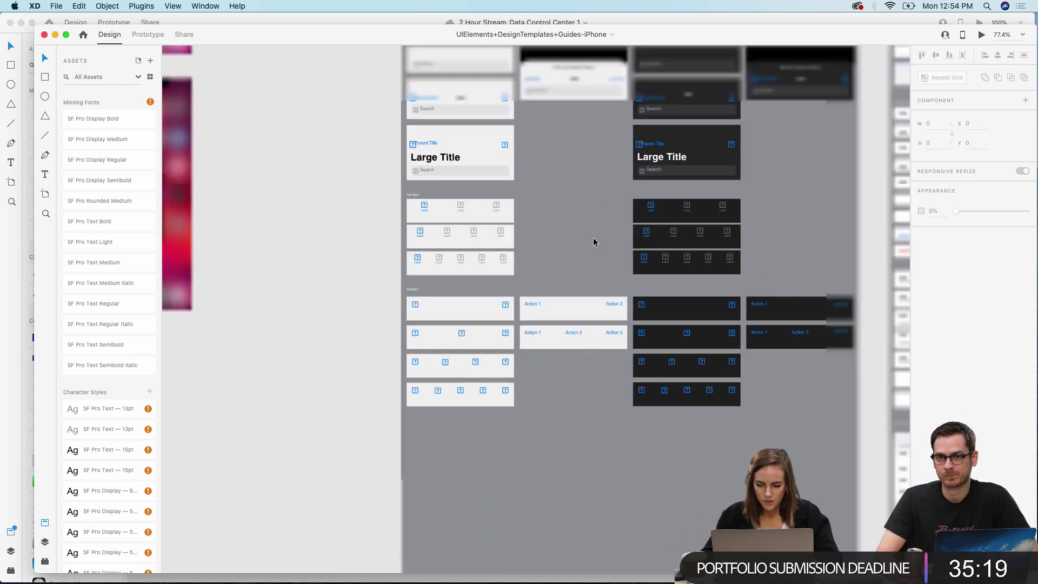
{"action": "scroll", "coordinate": [594, 242], "scroll_direction": "up", "scroll_amount": 5}
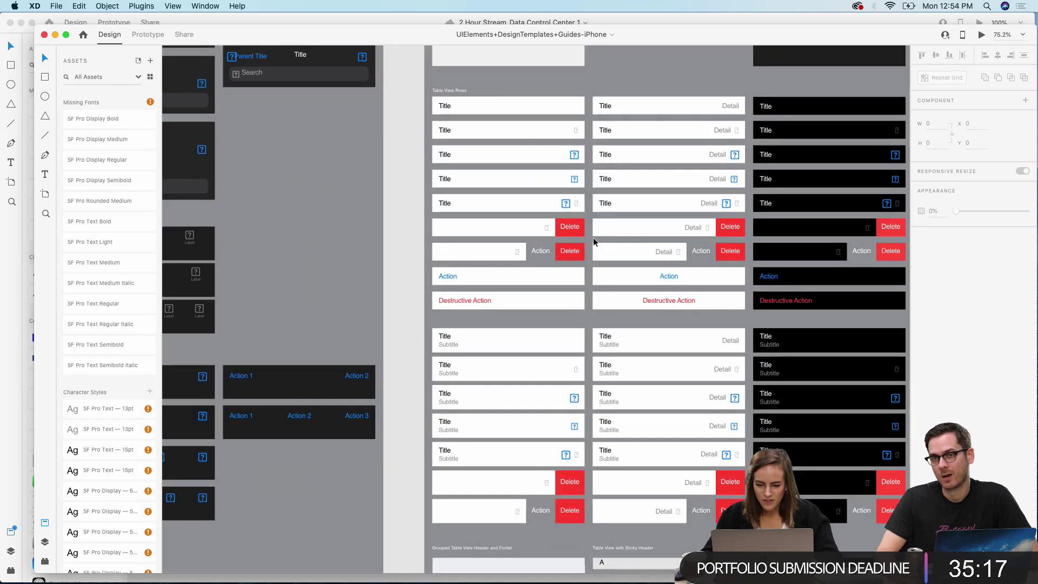
{"action": "scroll", "coordinate": [593, 241], "scroll_direction": "up", "scroll_amount": 5}
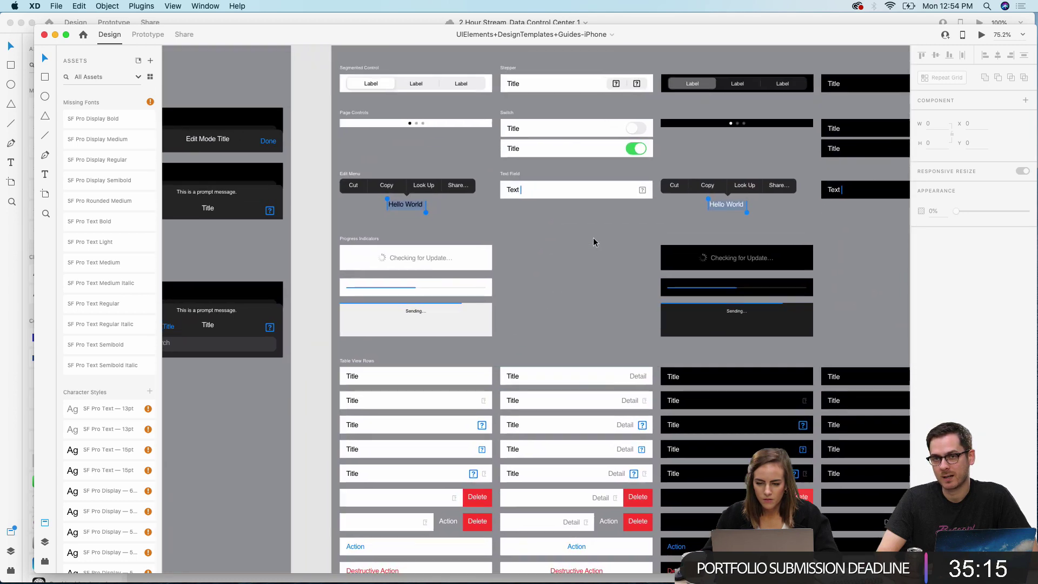
{"action": "scroll", "coordinate": [594, 241], "scroll_direction": "up", "scroll_amount": 3}
{"action": "scroll", "coordinate": [594, 241], "scroll_direction": "right", "scroll_amount": 5}
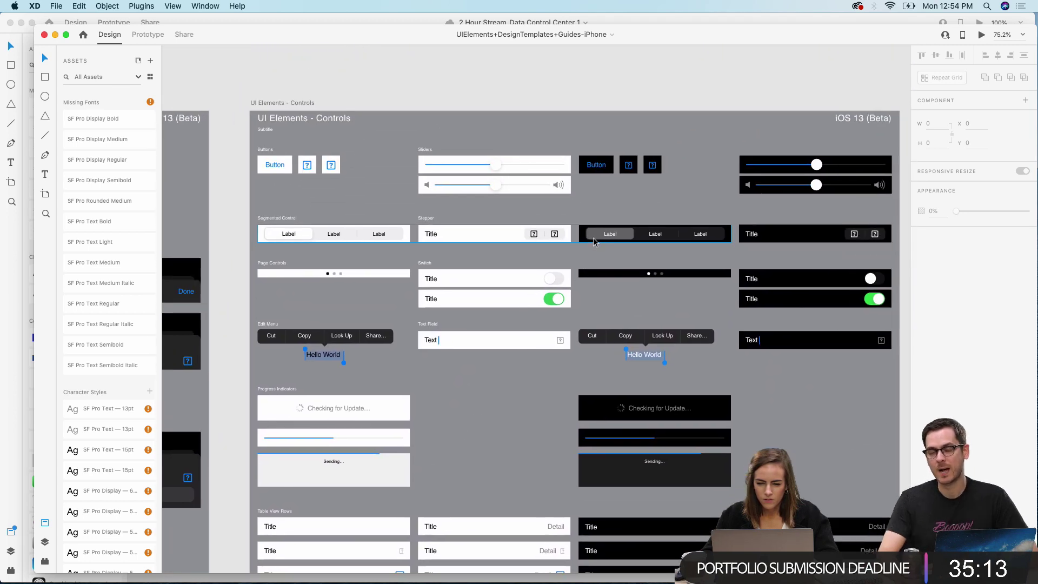
{"action": "scroll", "coordinate": [593, 242], "scroll_direction": "down", "scroll_amount": 3}
{"action": "scroll", "coordinate": [593, 241], "scroll_direction": "left", "scroll_amount": 2}
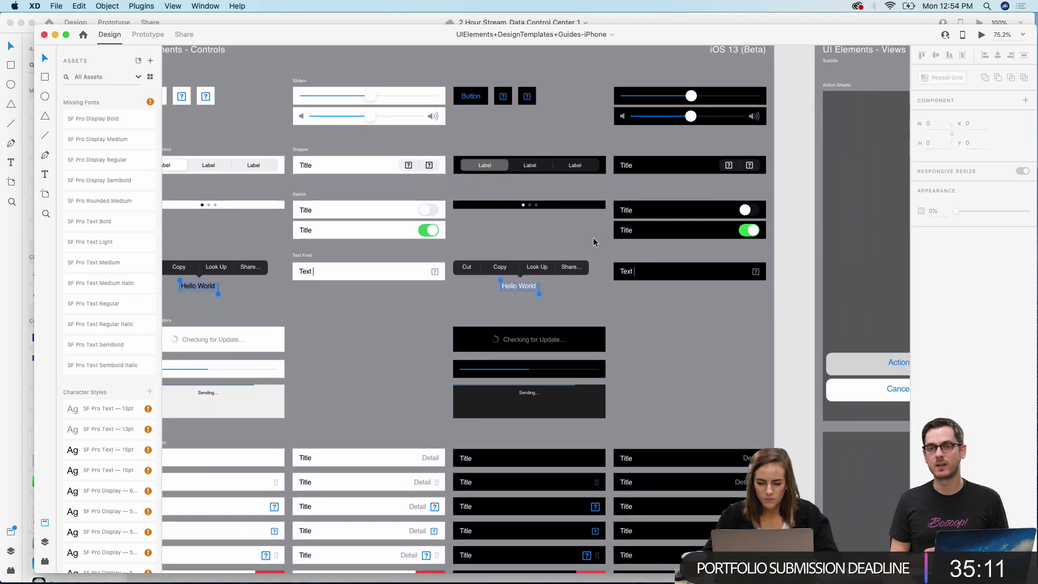
{"action": "scroll", "coordinate": [593, 241], "scroll_direction": "down", "scroll_amount": 1}
{"action": "scroll", "coordinate": [594, 242], "scroll_direction": "left", "scroll_amount": 1}
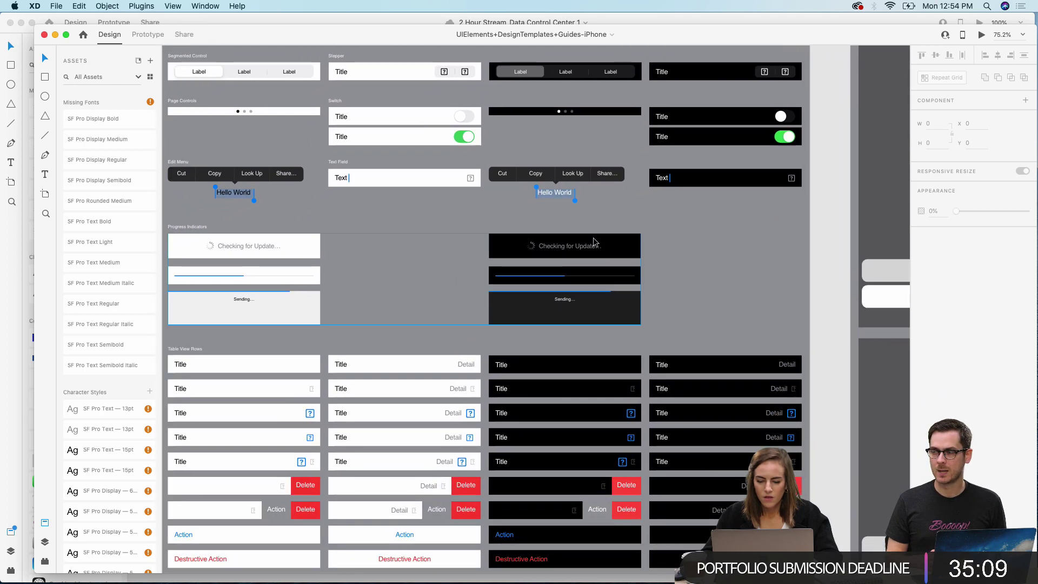
Step: Examine the table view rows, grouped tables and section index, and select the centred Destructive Action label in the light rows
{"action": "scroll", "coordinate": [594, 242], "scroll_direction": "down", "scroll_amount": 3}
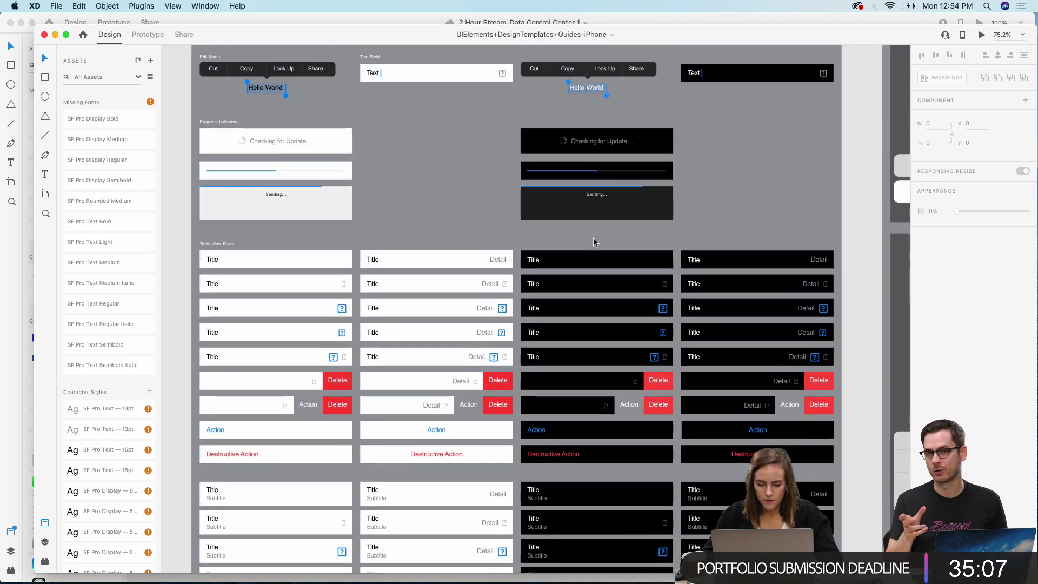
{"action": "scroll", "coordinate": [593, 241], "scroll_direction": "down", "scroll_amount": 4}
{"action": "scroll", "coordinate": [593, 241], "scroll_direction": "left", "scroll_amount": 2}
{"action": "scroll", "coordinate": [593, 241], "scroll_direction": "down", "scroll_amount": 6}
{"action": "scroll", "coordinate": [594, 242], "scroll_direction": "left", "scroll_amount": 1}
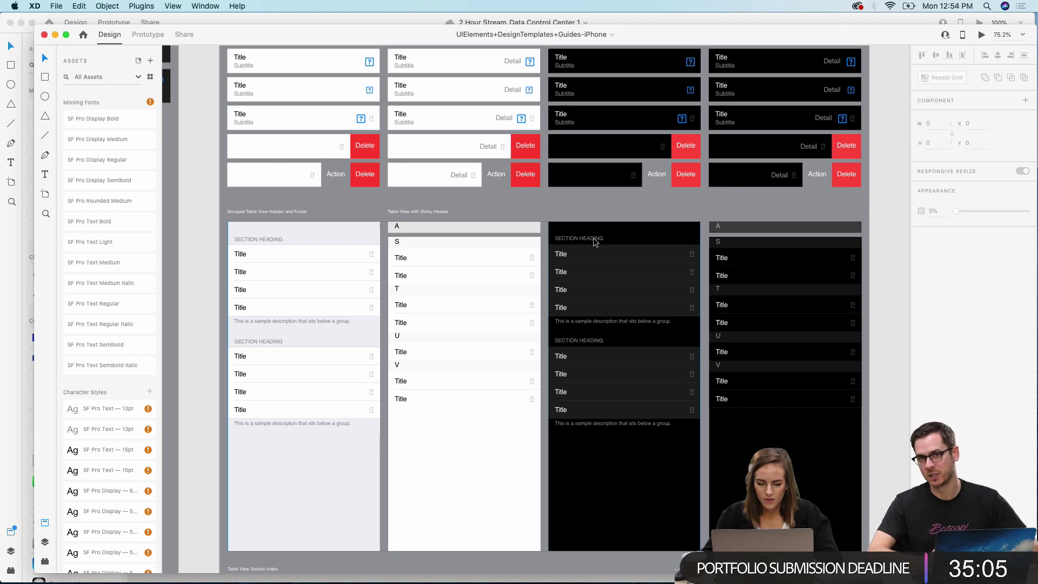
{"action": "scroll", "coordinate": [594, 242], "scroll_direction": "down", "scroll_amount": 9}
{"action": "scroll", "coordinate": [593, 242], "scroll_direction": "left", "scroll_amount": 1}
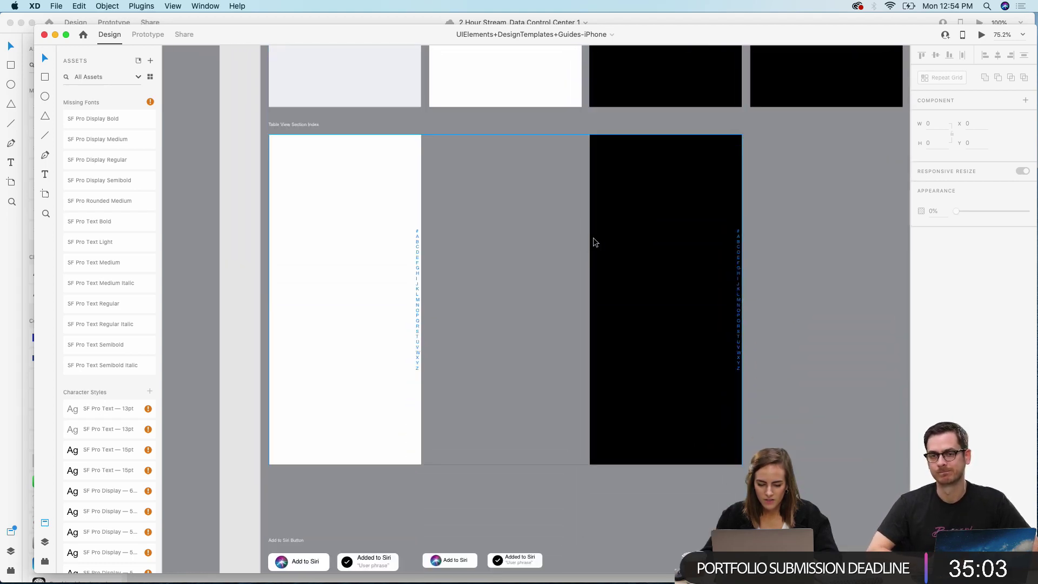
{"action": "scroll", "coordinate": [594, 242], "scroll_direction": "down", "scroll_amount": 6}
{"action": "scroll", "coordinate": [593, 242], "scroll_direction": "left", "scroll_amount": 1}
{"action": "scroll", "coordinate": [594, 242], "scroll_direction": "up", "scroll_amount": 12}
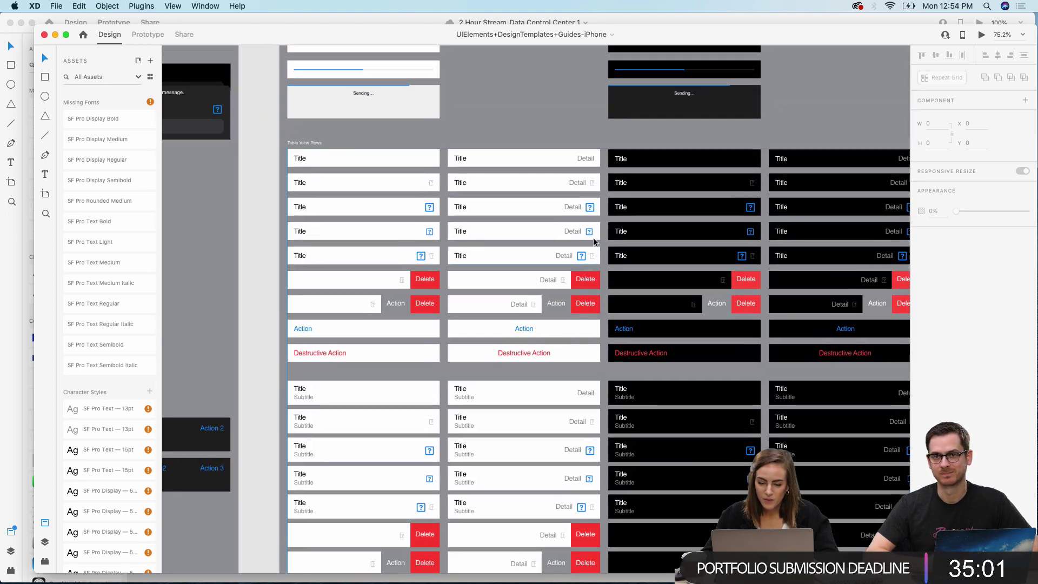
{"action": "left_click", "coordinate": [540, 355]}
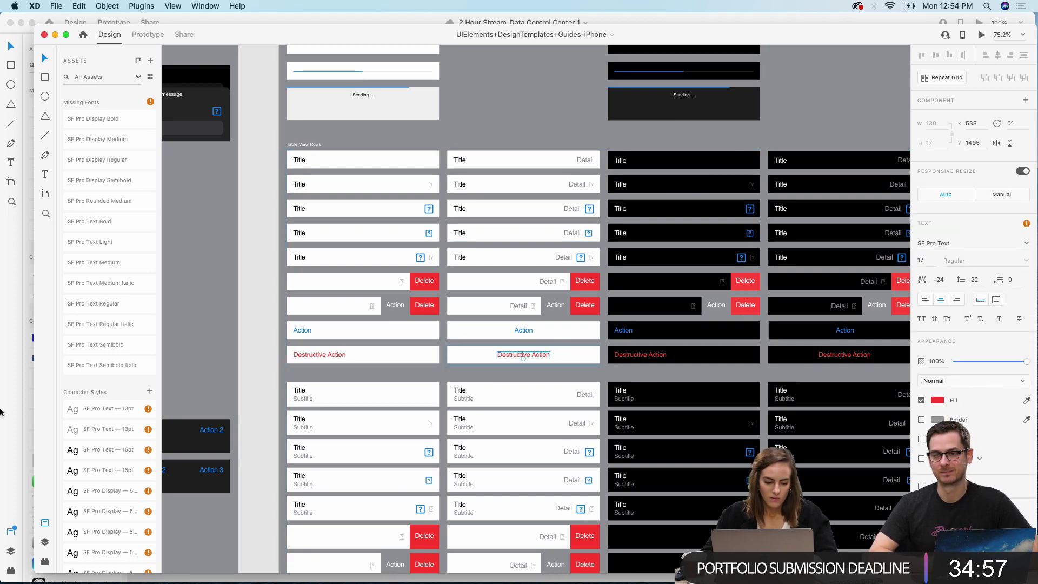
Step: Paste the Destructive Action label onto the Data Hub Home artboard and save its text formatting as a character style
{"action": "key", "text": "super+grave"}
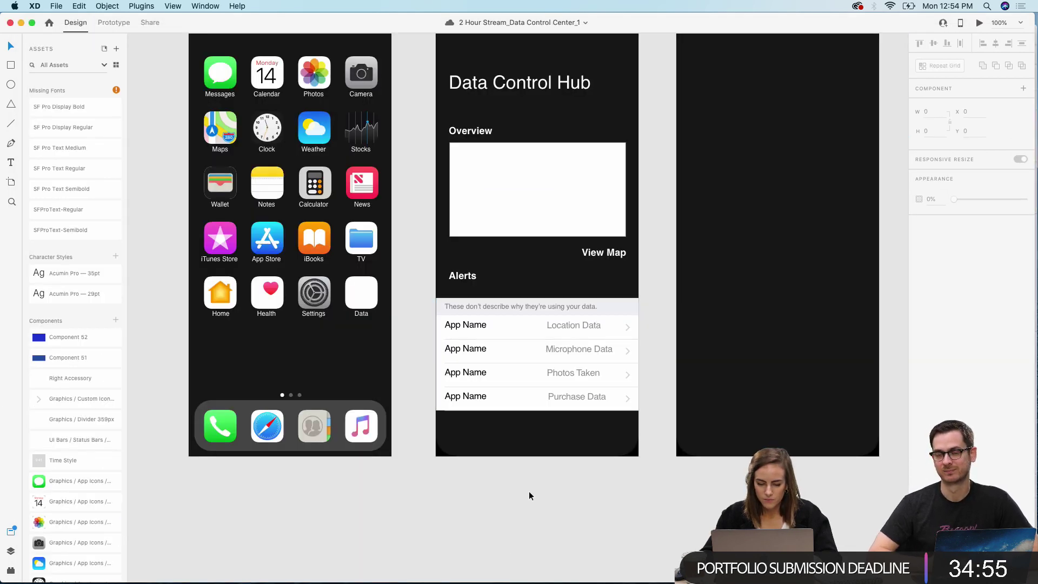
{"action": "key", "text": "super+v"}
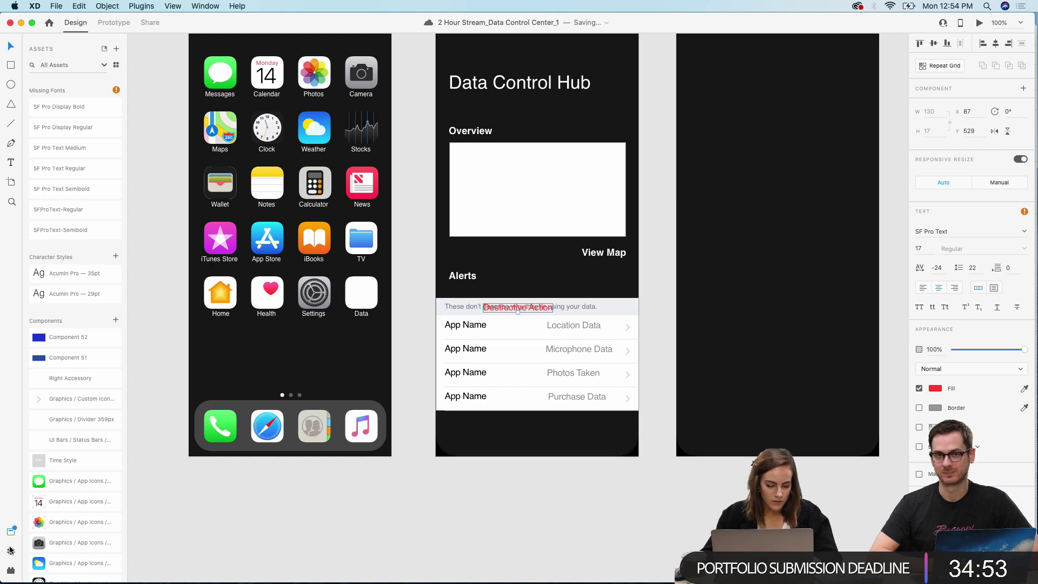
{"action": "left_click", "coordinate": [10, 550]}
{"action": "left_click", "coordinate": [11, 531]}
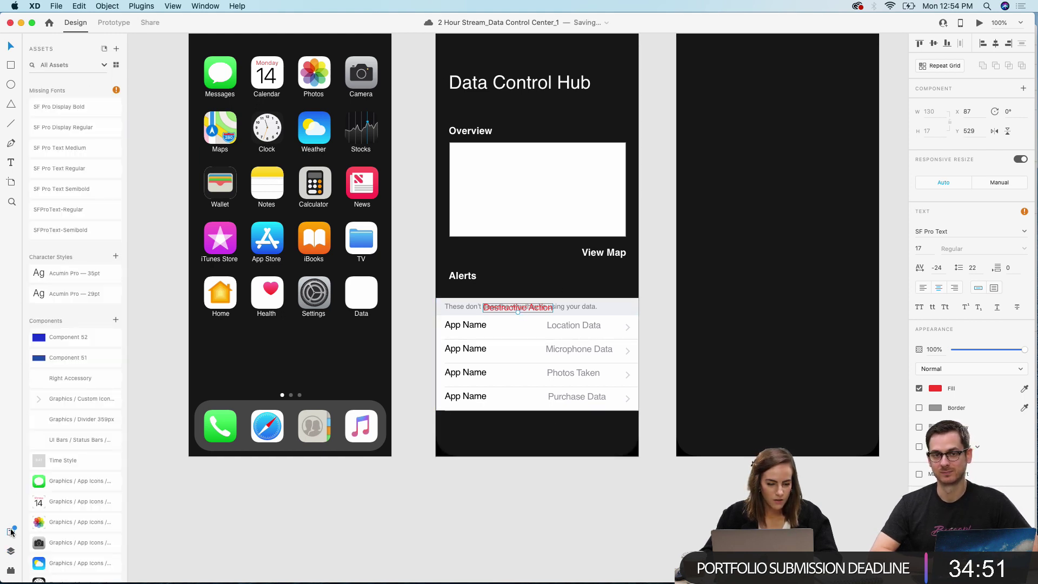
Step: Apply the red SF Pro Text 17pt character style to the Location Data and Microphone Data labels in the Alerts table
{"action": "left_click", "coordinate": [590, 326]}
{"action": "double_click", "coordinate": [583, 326]}
{"action": "left_click", "coordinate": [574, 328]}
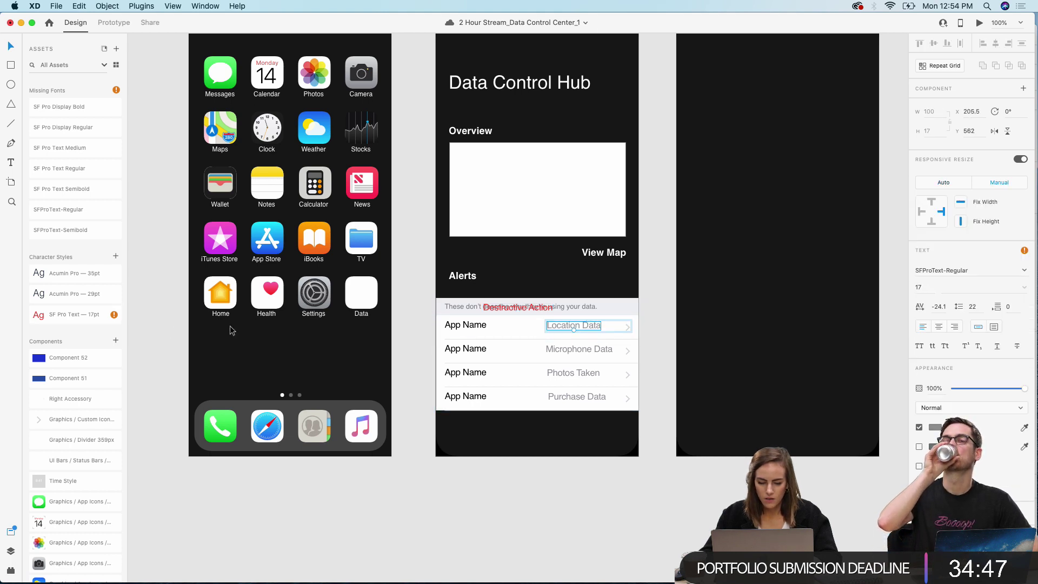
{"action": "left_click", "coordinate": [69, 316]}
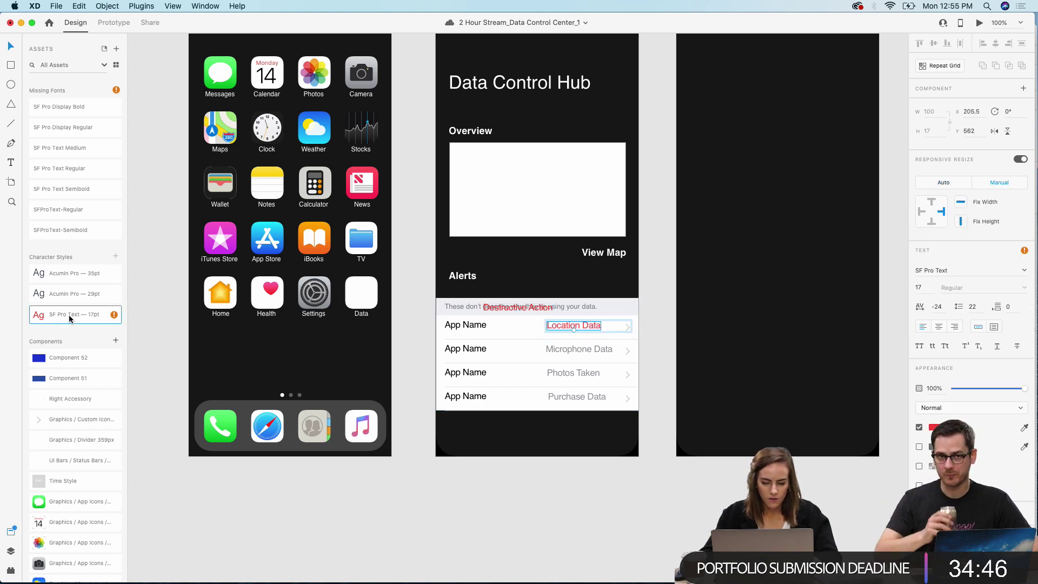
{"action": "left_click", "coordinate": [571, 352]}
{"action": "double_click", "coordinate": [560, 350]}
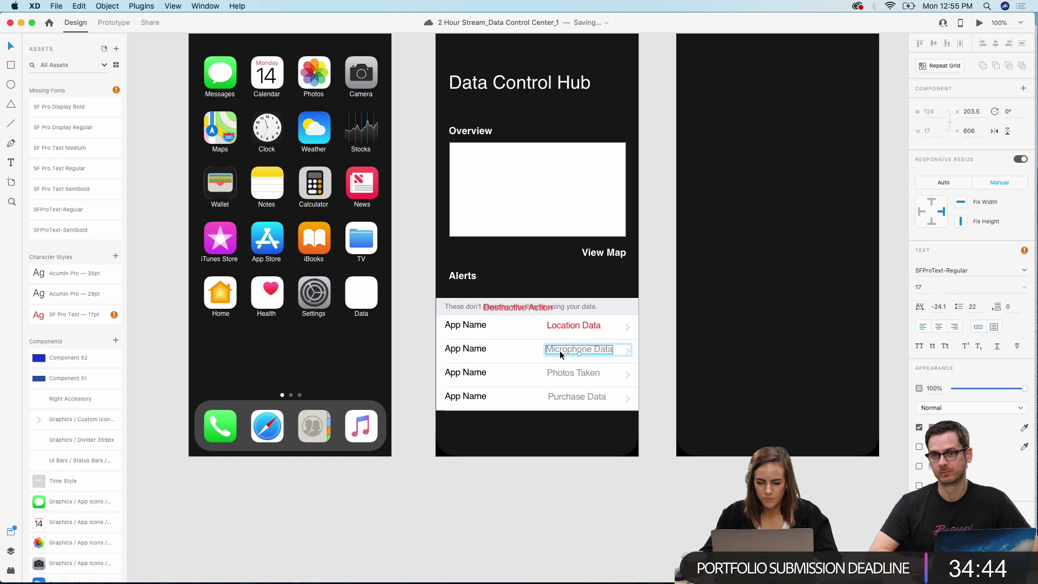
{"action": "left_click", "coordinate": [63, 315]}
Step: Apply the red SF Pro Text 17pt style to the Photos Taken and Purchase Data labels, and remove the pasted Destructive Action label
{"action": "left_click", "coordinate": [583, 377]}
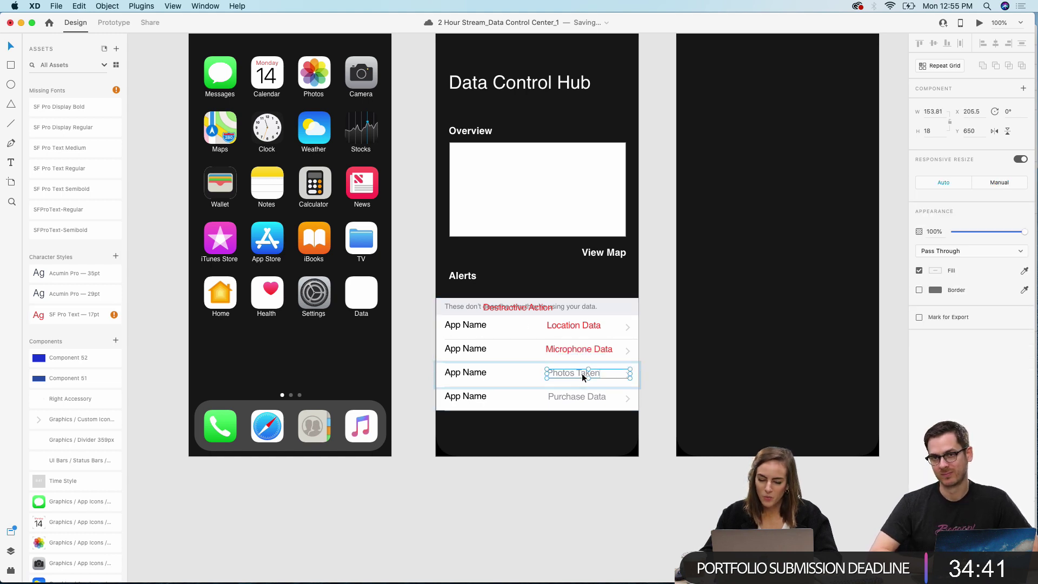
{"action": "double_click", "coordinate": [583, 378]}
{"action": "left_click", "coordinate": [62, 316]}
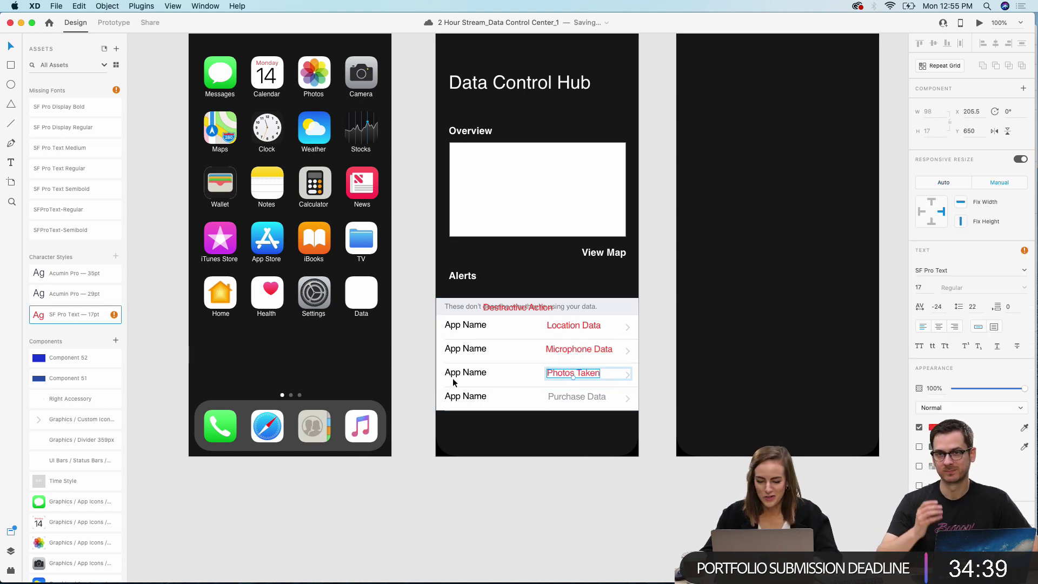
{"action": "left_click", "coordinate": [592, 400]}
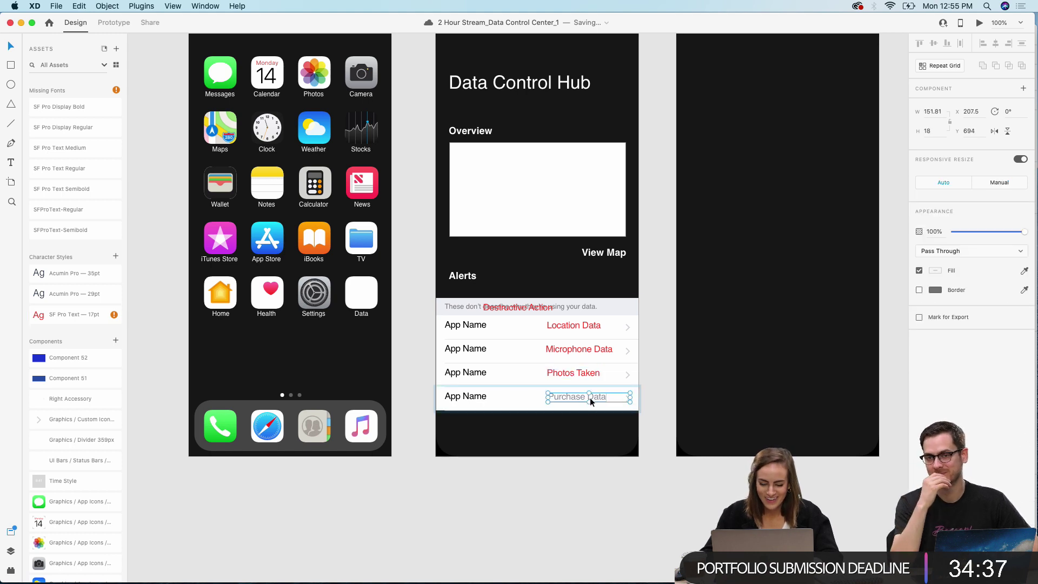
{"action": "double_click", "coordinate": [590, 401]}
{"action": "left_click", "coordinate": [64, 315]}
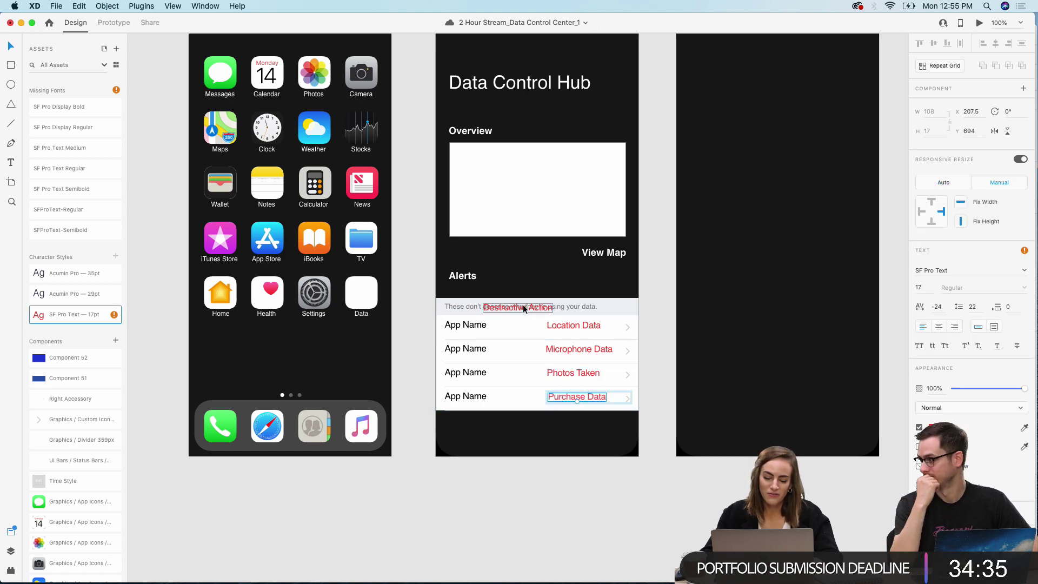
{"action": "key", "text": "Escape"}
Step: Duplicate the Alerts heading below the Alerts table on Data Hub Home and change the copy's text to History
{"action": "key", "text": "super+minus"}
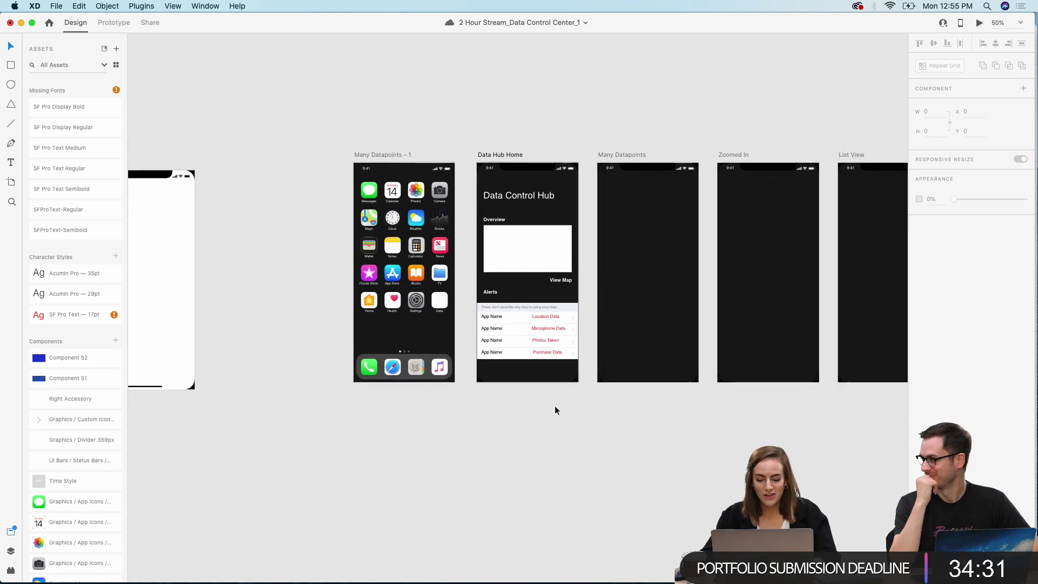
{"action": "scroll", "coordinate": [554, 410], "scroll_direction": "left", "scroll_amount": 3}
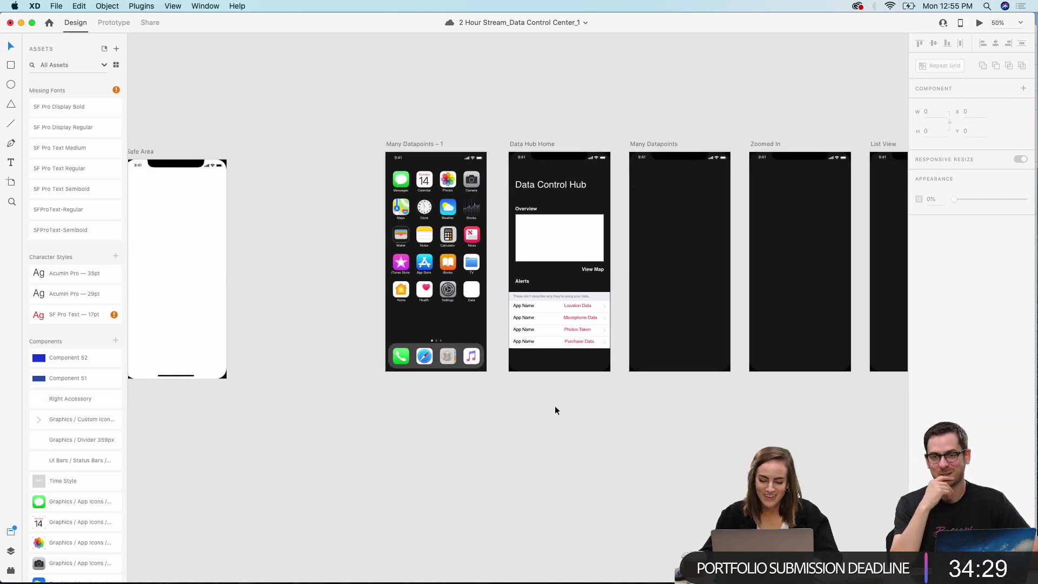
{"action": "scroll", "coordinate": [555, 406], "scroll_direction": "up", "scroll_amount": 5}
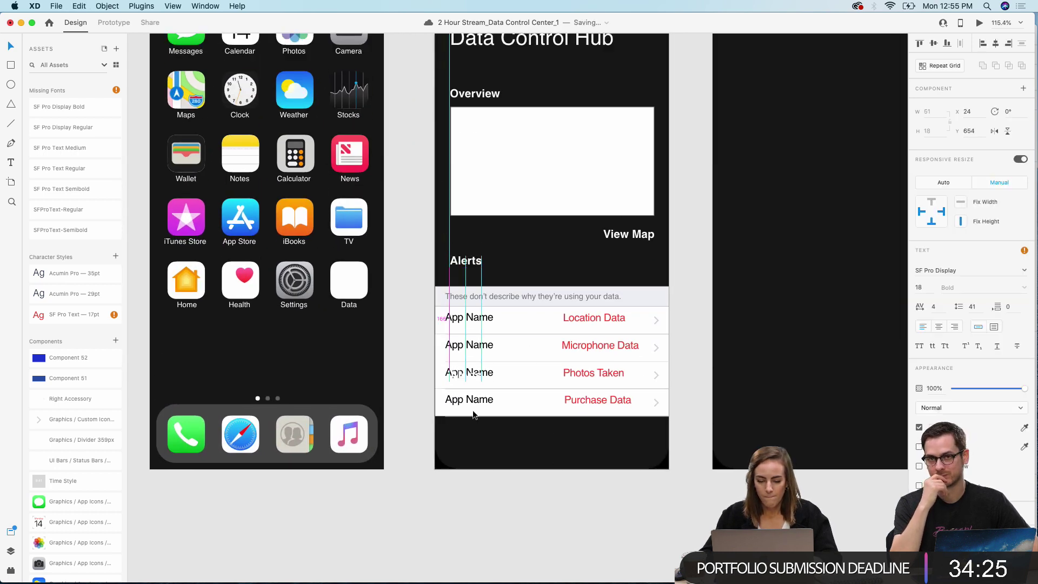
{"action": "left_click_drag", "start_coordinate": [474, 269], "coordinate": [476, 440]}
{"action": "double_click", "coordinate": [476, 439]}
{"action": "type", "text": "History"}
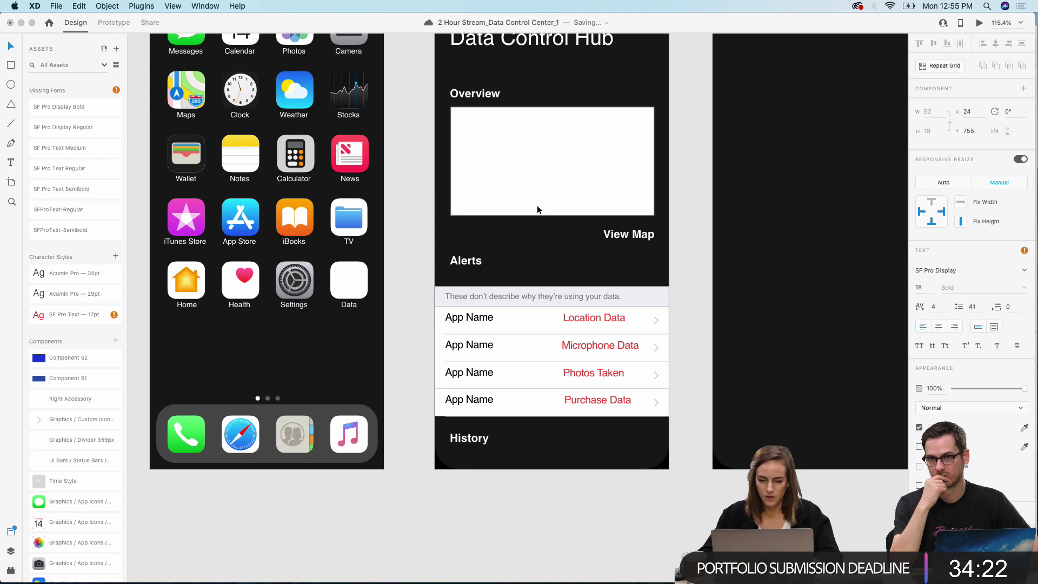
Step: Extend the Data Hub Home artboard downward to a height of about 1207, making room for more content below History
{"action": "left_click", "coordinate": [489, 140]}
{"action": "key", "text": "super+minus"}
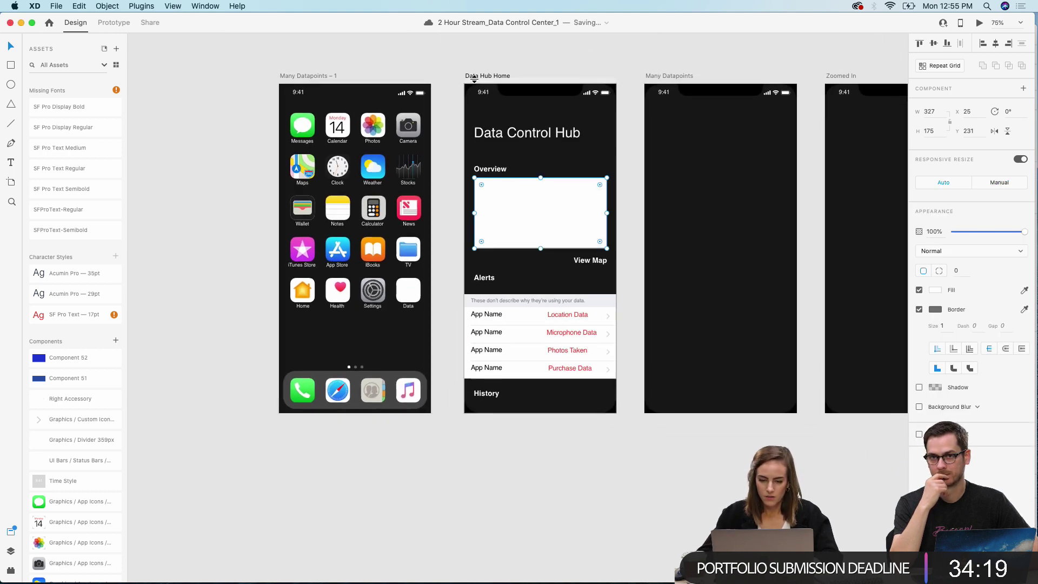
{"action": "key", "text": "Escape"}
{"action": "scroll", "coordinate": [526, 184], "scroll_direction": "down", "scroll_amount": 1}
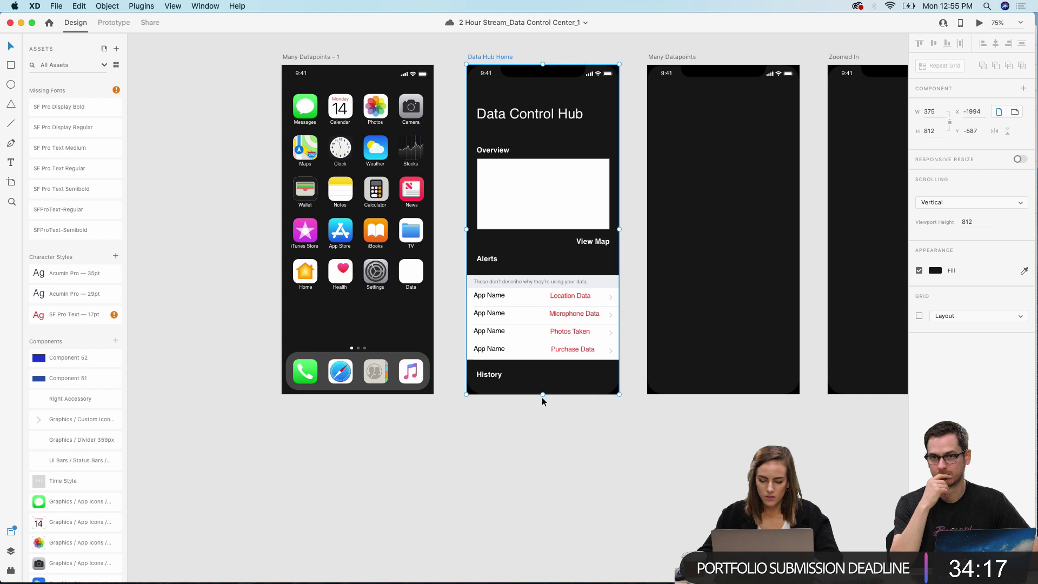
{"action": "left_click_drag", "start_coordinate": [542, 393], "coordinate": [542, 554]}
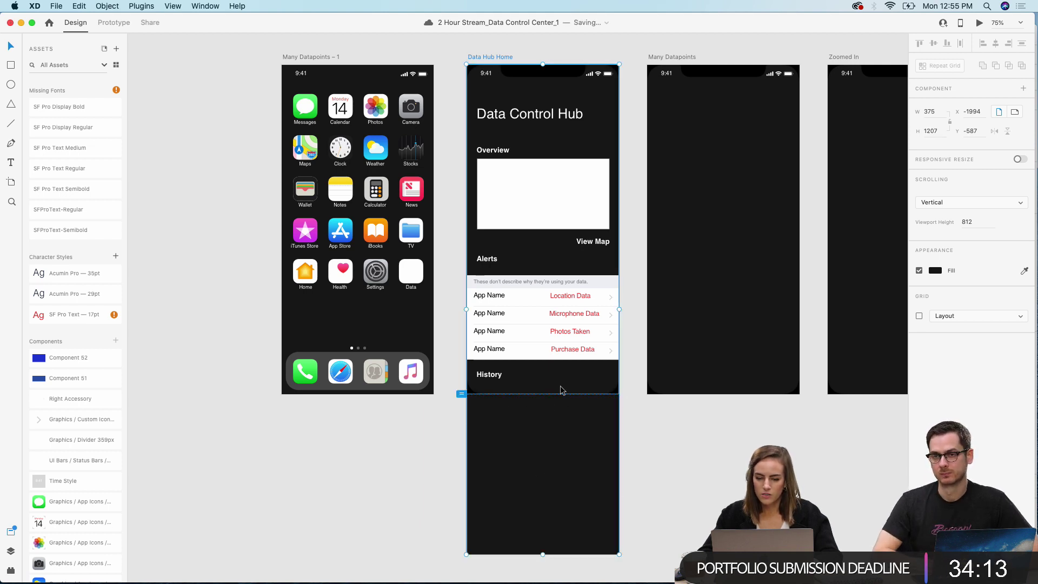
Step: Move the History heading slightly lower to leave more space beneath the Alerts table
{"action": "scroll", "coordinate": [650, 490], "scroll_direction": "down", "scroll_amount": 1}
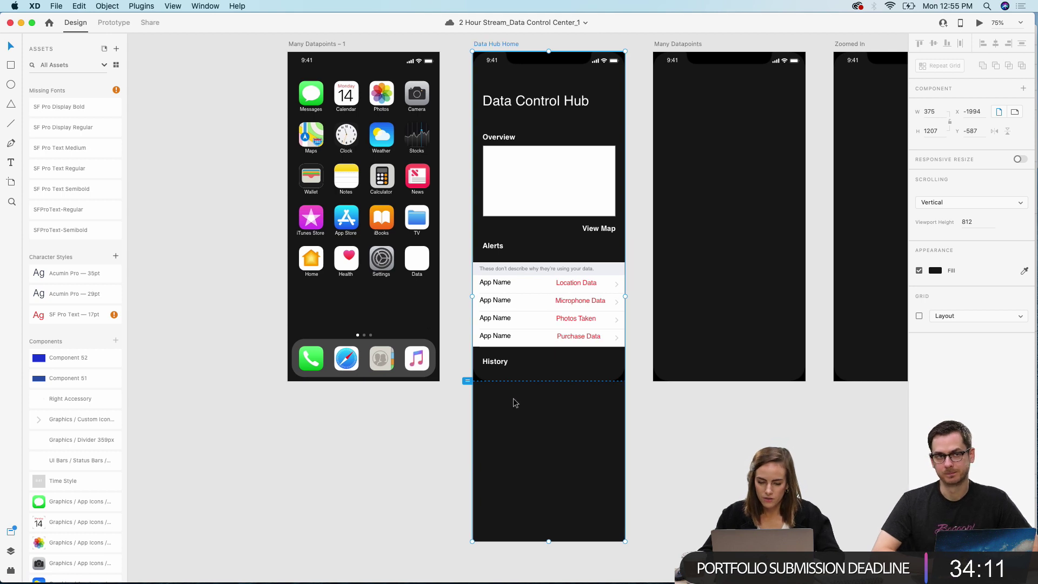
{"action": "left_click_drag", "start_coordinate": [502, 369], "coordinate": [503, 383]}
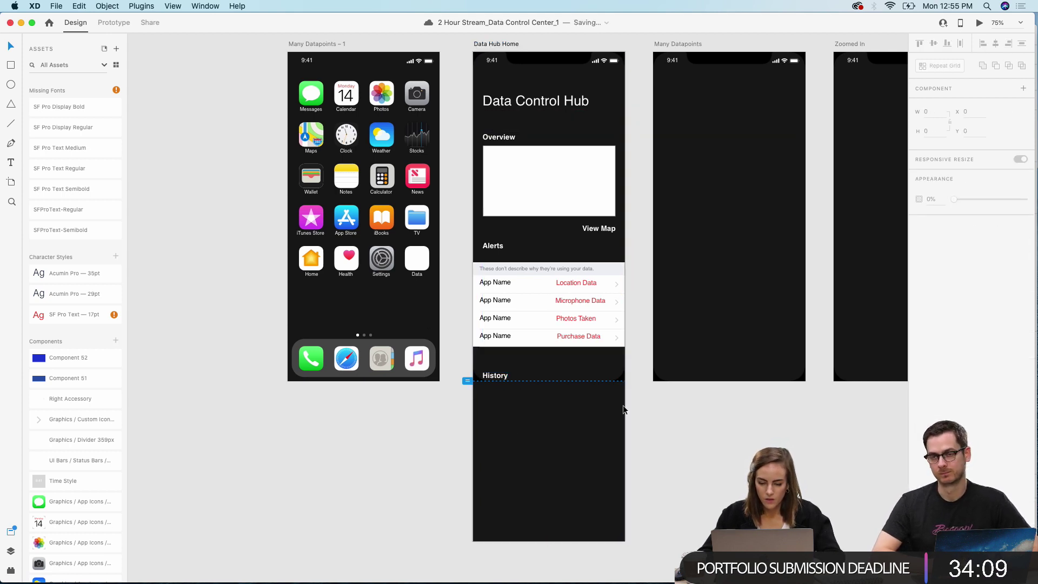
{"action": "left_click", "coordinate": [651, 413]}
Step: Copy the Memoji avatar icon from the Assets artboard and paste it in the middle of the Many Datapoints artboard
{"action": "scroll", "coordinate": [652, 413], "scroll_direction": "up", "scroll_amount": 4}
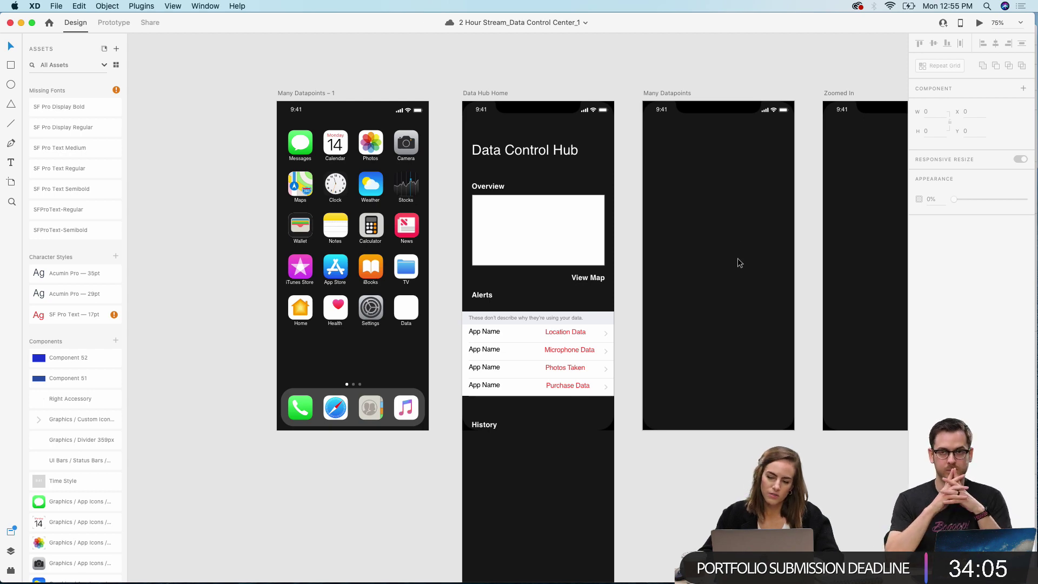
{"action": "scroll", "coordinate": [739, 263], "scroll_direction": "down", "scroll_amount": 3}
{"action": "scroll", "coordinate": [739, 263], "scroll_direction": "down", "scroll_amount": 10}
{"action": "scroll", "coordinate": [739, 263], "scroll_direction": "left", "scroll_amount": 8}
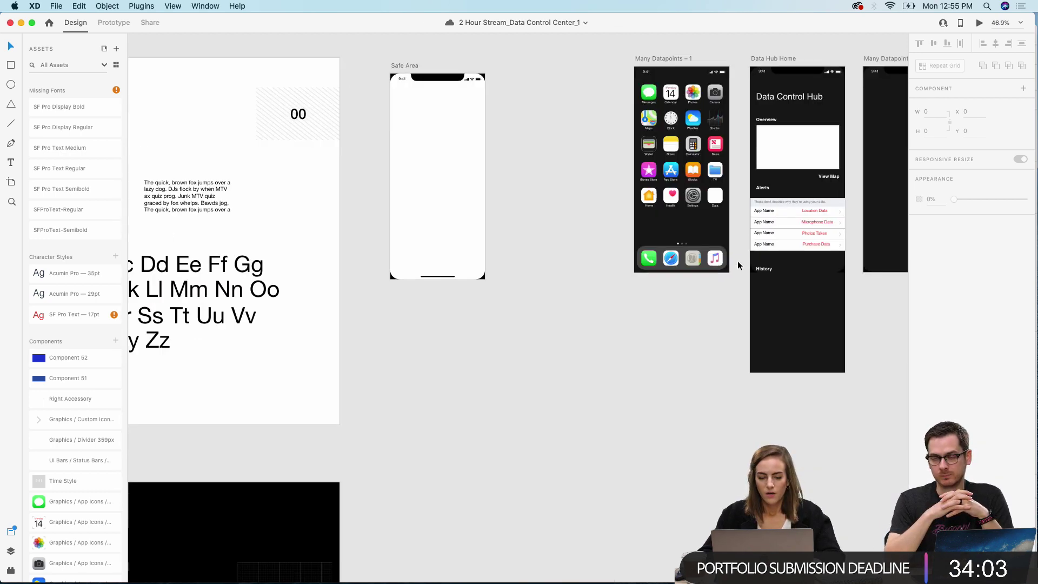
{"action": "scroll", "coordinate": [737, 260], "scroll_direction": "up", "scroll_amount": 9}
{"action": "scroll", "coordinate": [737, 260], "scroll_direction": "right", "scroll_amount": 3}
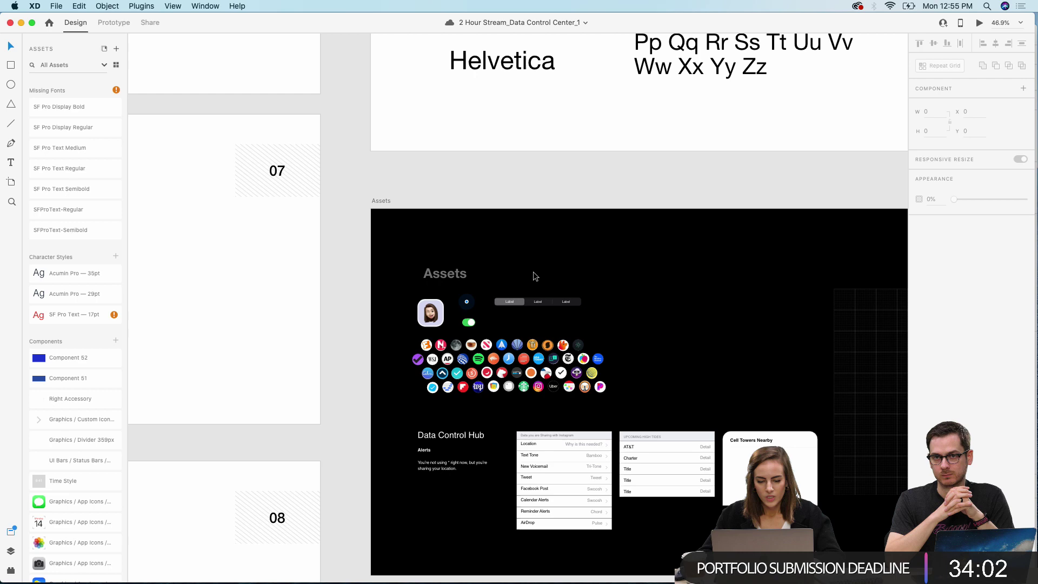
{"action": "scroll", "coordinate": [432, 318], "scroll_direction": "up", "scroll_amount": 3}
{"action": "left_click", "coordinate": [430, 316]}
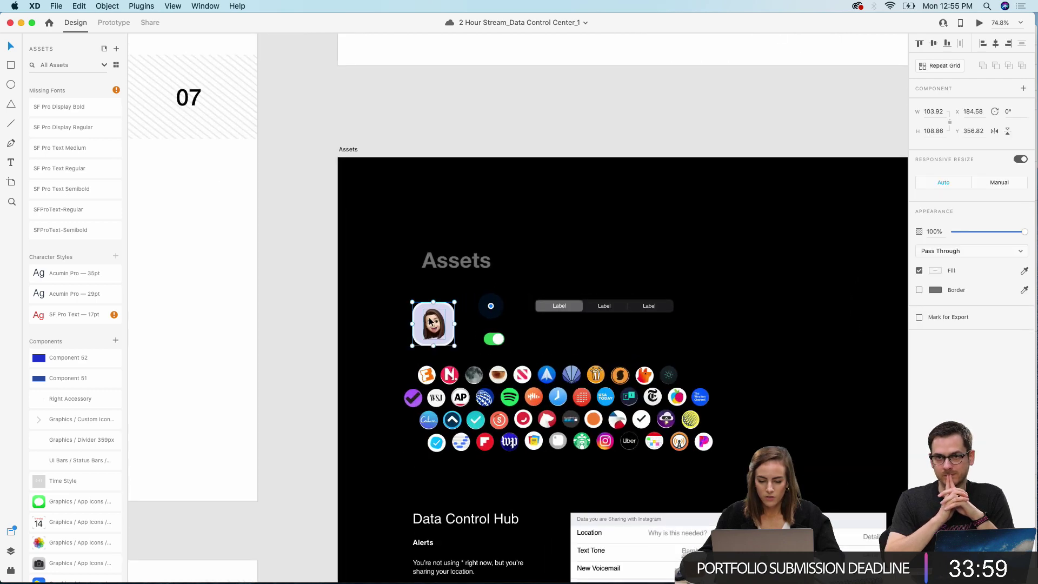
{"action": "scroll", "coordinate": [429, 317], "scroll_direction": "up", "scroll_amount": 5}
{"action": "scroll", "coordinate": [429, 322], "scroll_direction": "down", "scroll_amount": 5}
{"action": "scroll", "coordinate": [429, 321], "scroll_direction": "right", "scroll_amount": 10}
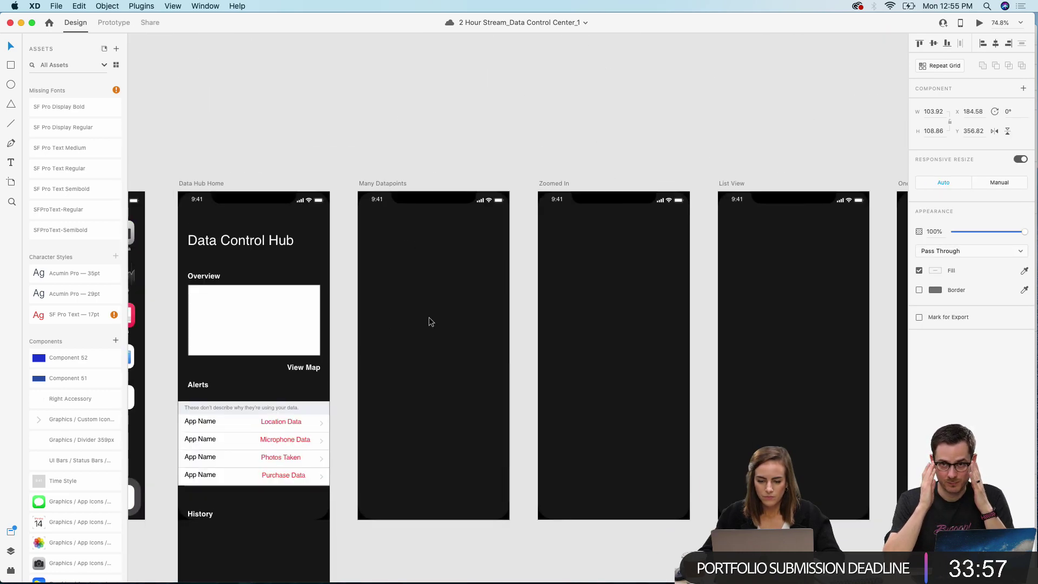
{"action": "left_click", "coordinate": [431, 322]}
{"action": "key", "text": "super+c"}
{"action": "key", "text": "super+v"}
{"action": "left_click_drag", "start_coordinate": [459, 352], "coordinate": [443, 351]}
Step: Move the Memoji avatar from the Many Datapoints artboard to the middle of the Zoomed In artboard
{"action": "scroll", "coordinate": [453, 280], "scroll_direction": "up", "scroll_amount": 5}
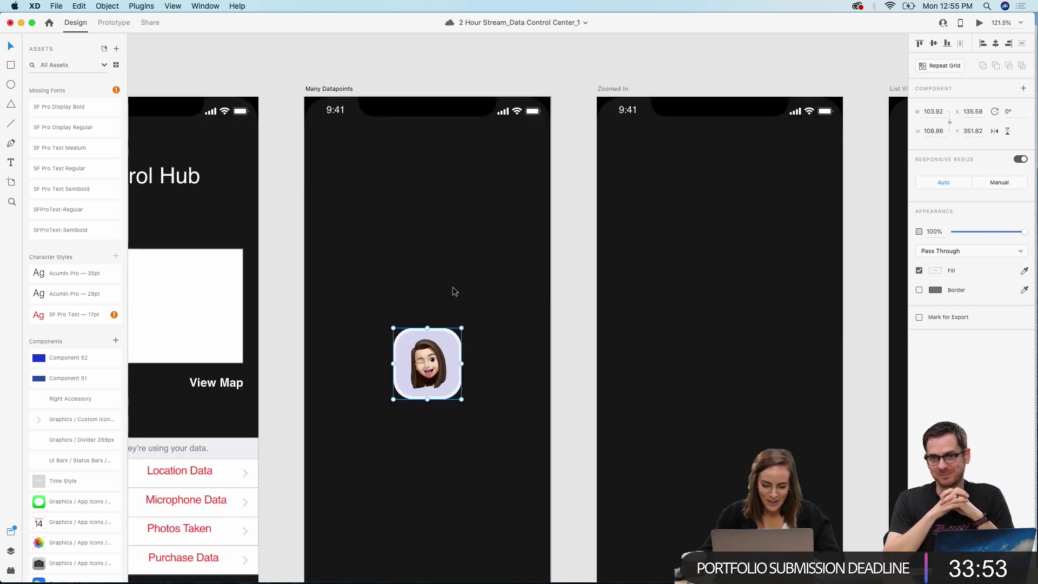
{"action": "scroll", "coordinate": [452, 185], "scroll_direction": "up", "scroll_amount": 4}
{"action": "scroll", "coordinate": [452, 300], "scroll_direction": "up", "scroll_amount": 8}
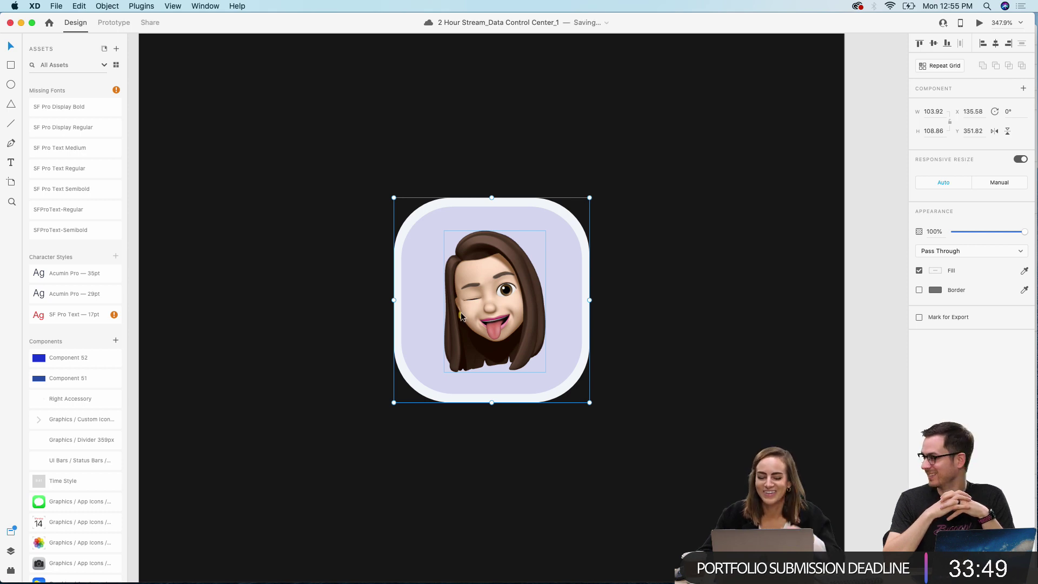
{"action": "scroll", "coordinate": [461, 316], "scroll_direction": "down", "scroll_amount": 10}
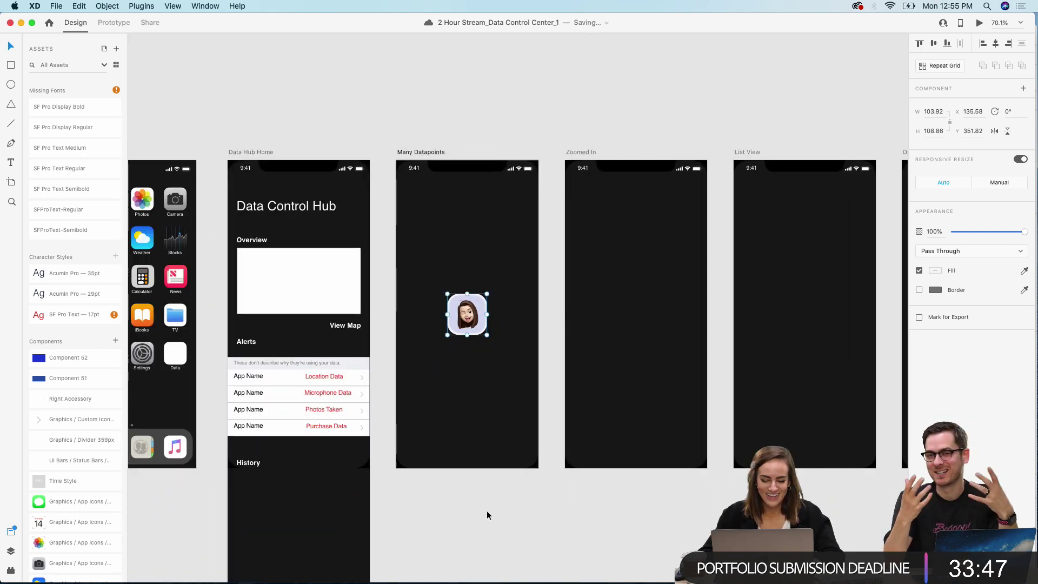
{"action": "left_click", "coordinate": [488, 510]}
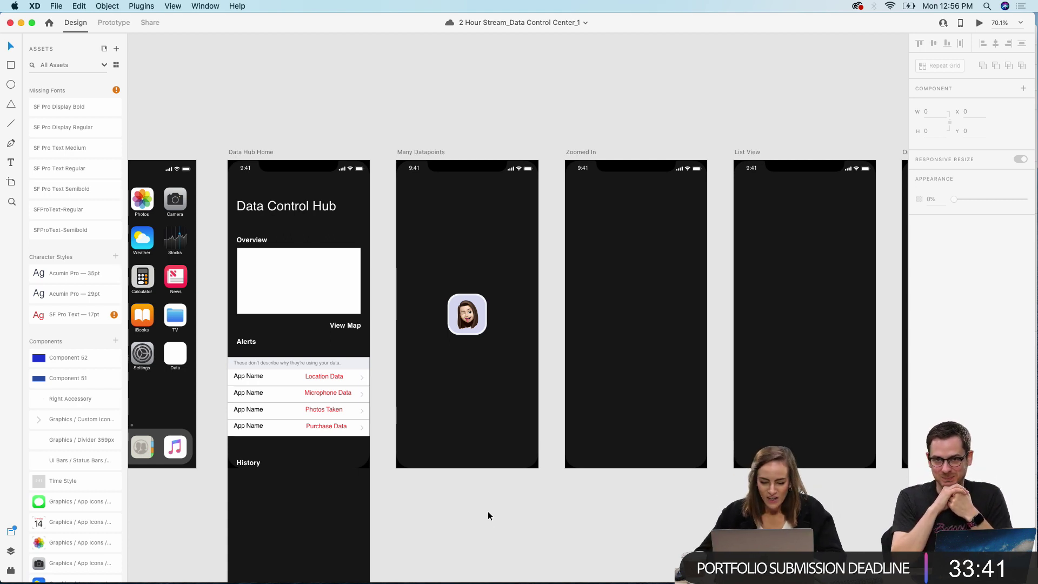
{"action": "left_click_drag", "start_coordinate": [468, 324], "coordinate": [638, 326]}
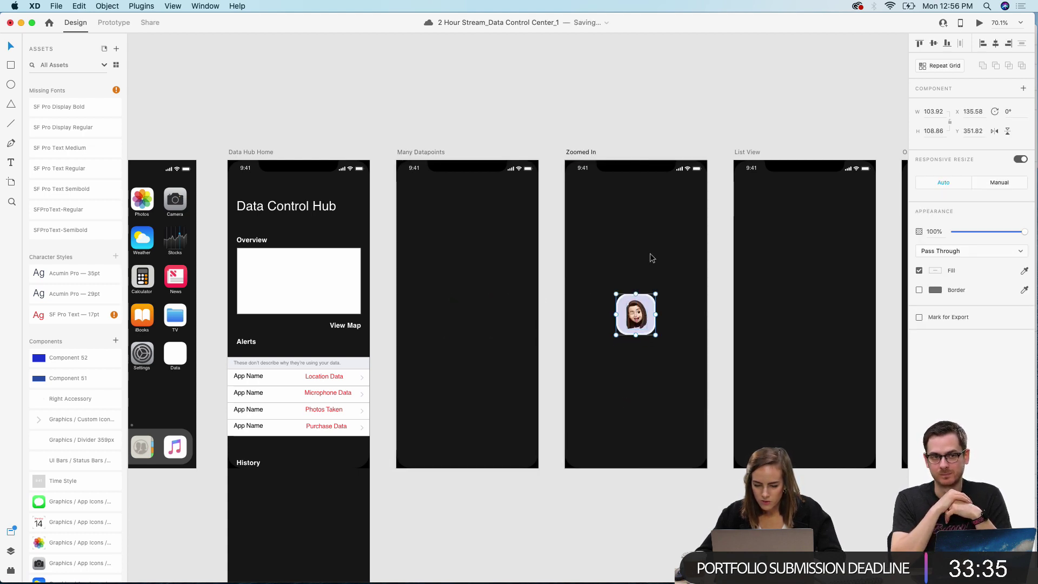
Step: Copy the cluster of round app icons from the Assets artboard into the Many Datapoints artboard, placed at about X -66, Y 192
{"action": "scroll", "coordinate": [625, 330], "scroll_direction": "down", "scroll_amount": 5}
{"action": "scroll", "coordinate": [625, 330], "scroll_direction": "down", "scroll_amount": 3}
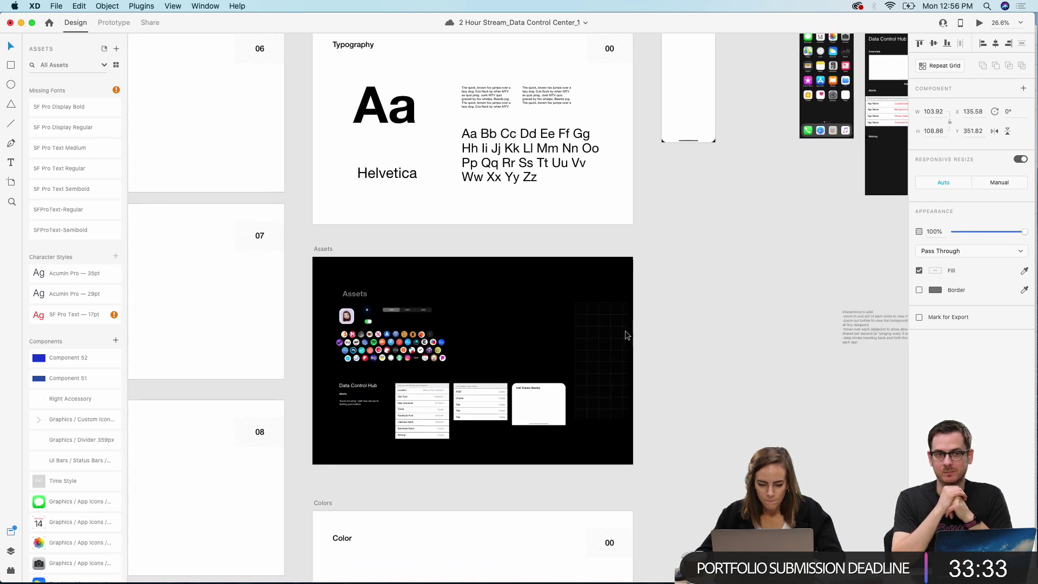
{"action": "scroll", "coordinate": [379, 319], "scroll_direction": "left", "scroll_amount": 2}
{"action": "scroll", "coordinate": [382, 323], "scroll_direction": "up", "scroll_amount": 5}
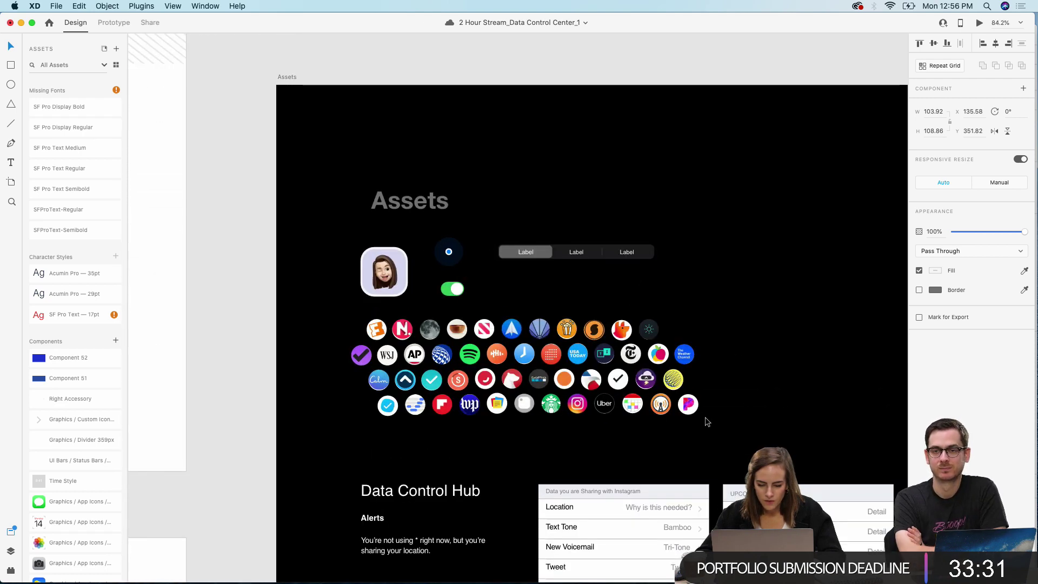
{"action": "left_click", "coordinate": [620, 385]}
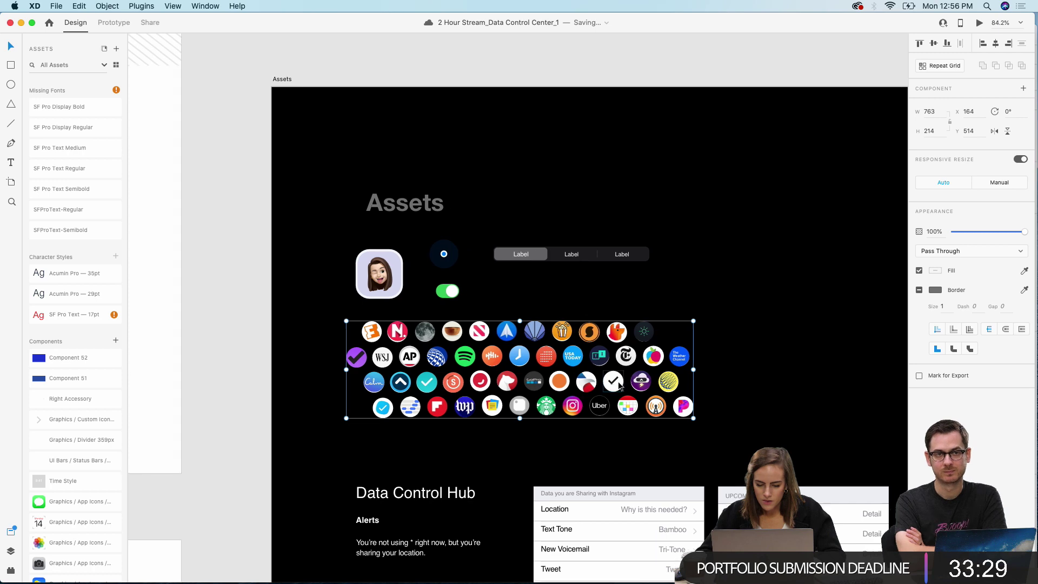
{"action": "scroll", "coordinate": [618, 381], "scroll_direction": "up", "scroll_amount": 5}
{"action": "scroll", "coordinate": [618, 381], "scroll_direction": "right", "scroll_amount": 8}
{"action": "scroll", "coordinate": [617, 380], "scroll_direction": "right", "scroll_amount": 10}
{"action": "scroll", "coordinate": [617, 381], "scroll_direction": "up", "scroll_amount": 3}
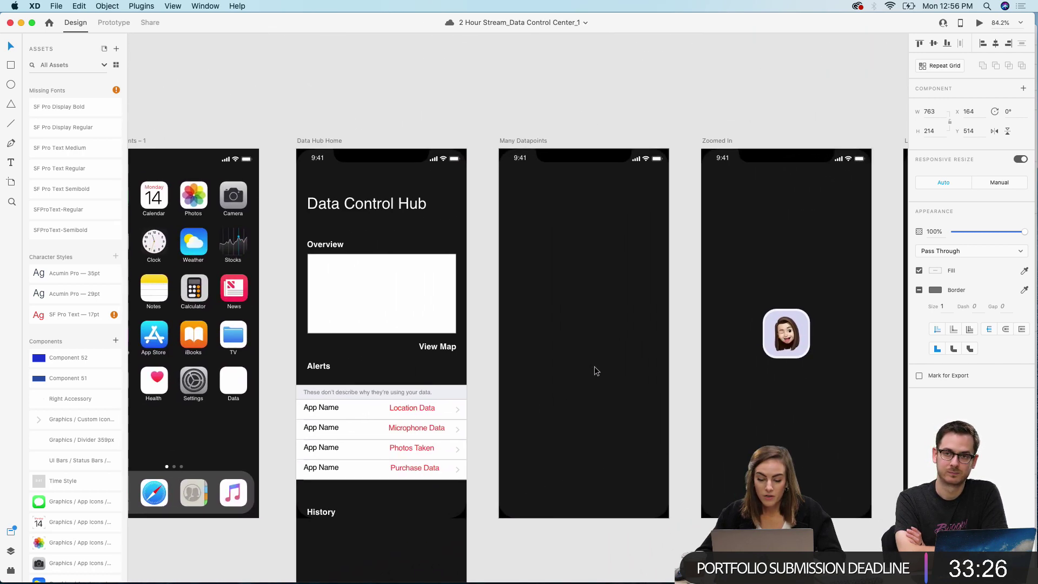
{"action": "left_click", "coordinate": [596, 371]}
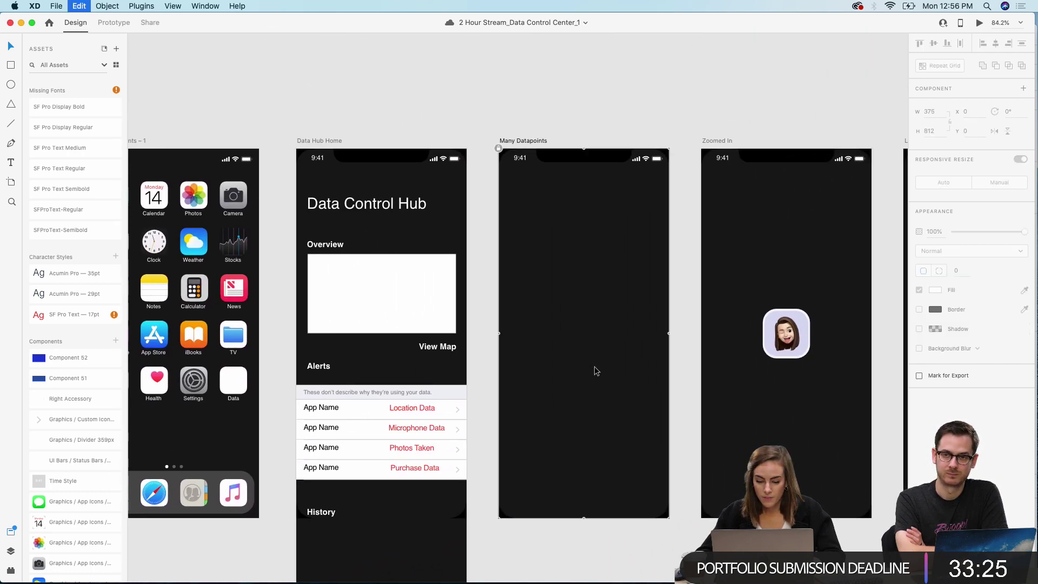
{"action": "key", "text": "super+v"}
{"action": "left_click_drag", "start_coordinate": [627, 390], "coordinate": [523, 243]}
{"action": "scroll", "coordinate": [508, 197], "scroll_direction": "right", "scroll_amount": 5}
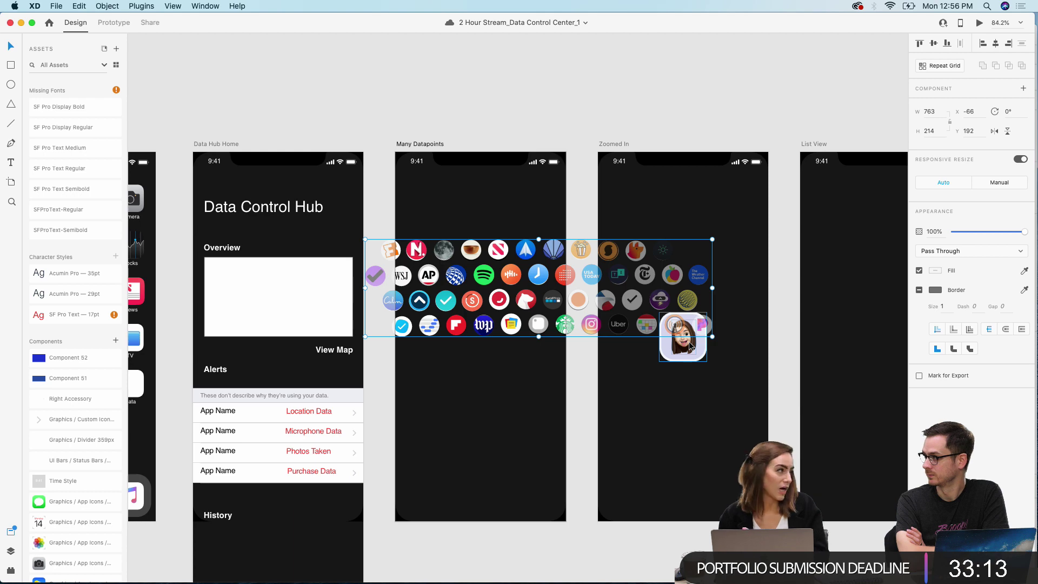
Step: Examine how the app icons are arranged in the watch Layout reference screenshot, and compare with the Many Datapoints artboard
{"action": "scroll", "coordinate": [677, 390], "scroll_direction": "down", "scroll_amount": 5}
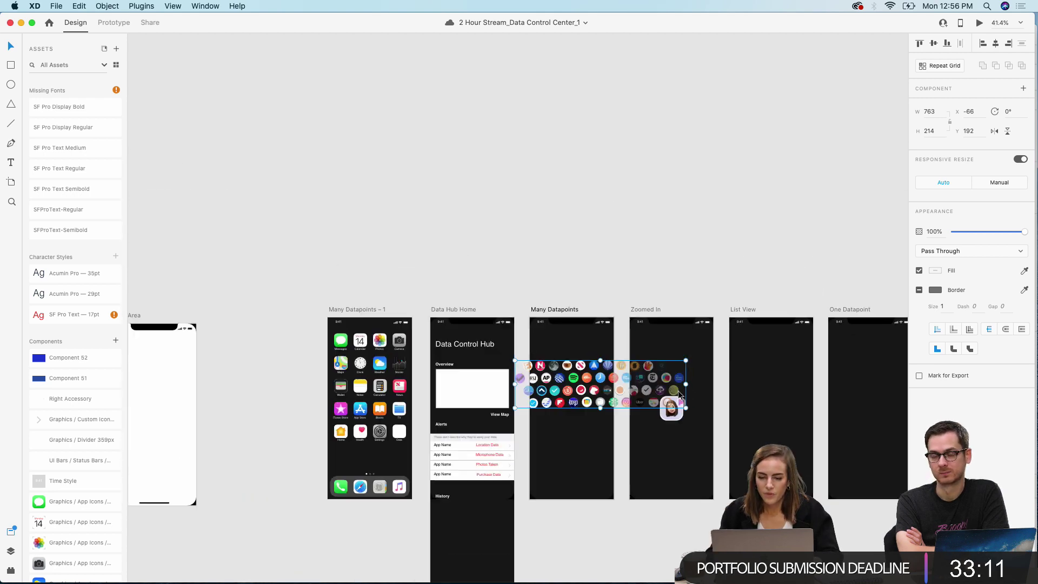
{"action": "scroll", "coordinate": [678, 390], "scroll_direction": "down", "scroll_amount": 10}
{"action": "scroll", "coordinate": [677, 390], "scroll_direction": "up", "scroll_amount": 3}
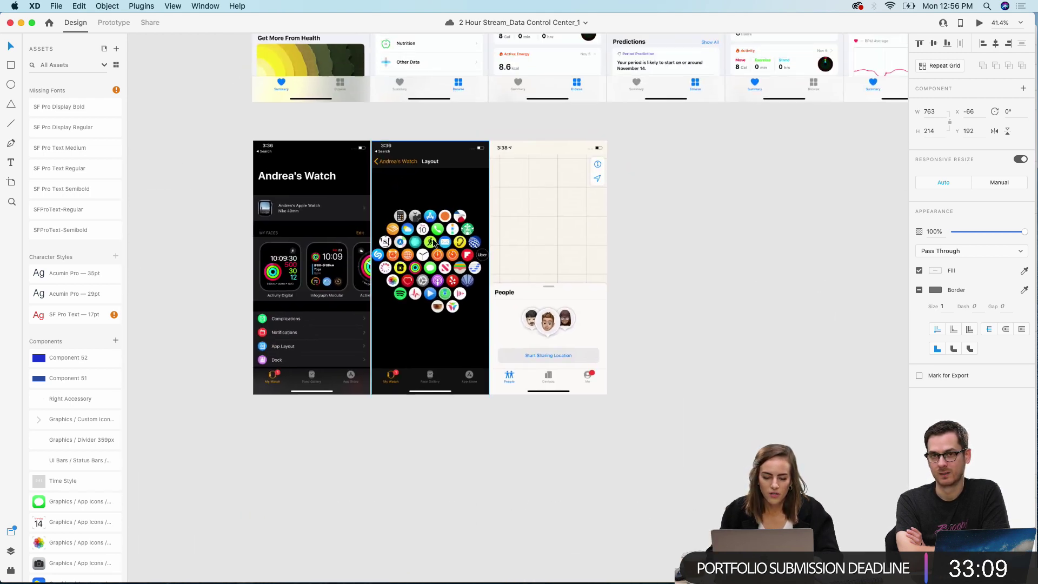
{"action": "scroll", "coordinate": [434, 243], "scroll_direction": "up", "scroll_amount": 10}
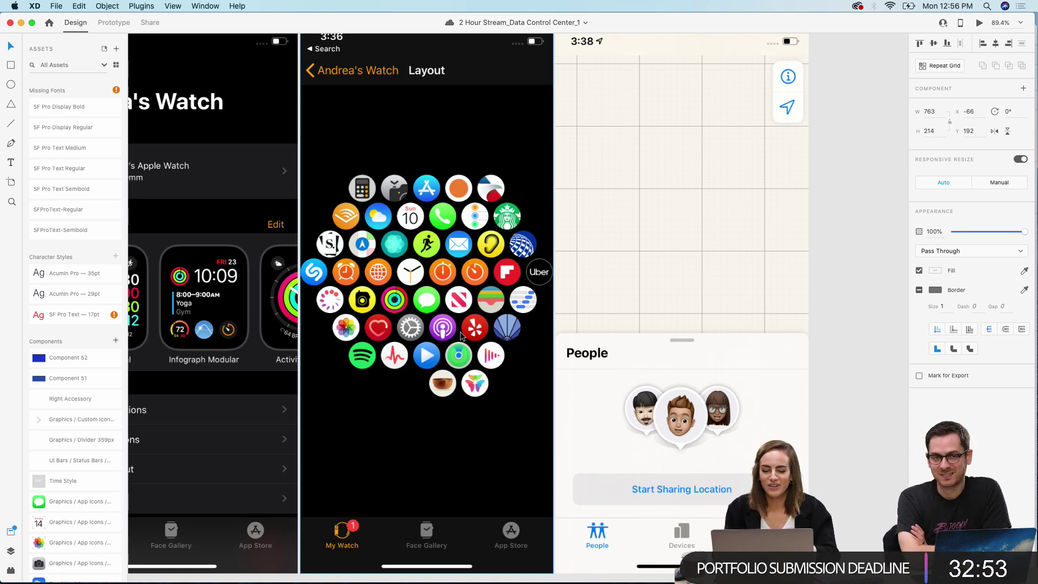
{"action": "scroll", "coordinate": [460, 336], "scroll_direction": "down", "scroll_amount": 5}
{"action": "scroll", "coordinate": [460, 336], "scroll_direction": "up", "scroll_amount": 5}
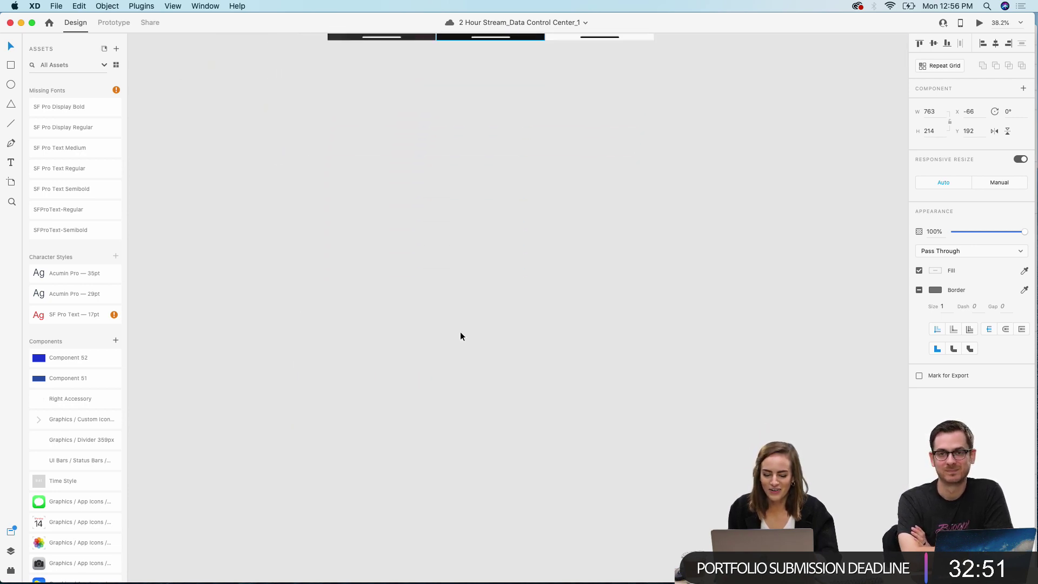
{"action": "scroll", "coordinate": [460, 335], "scroll_direction": "up", "scroll_amount": 5}
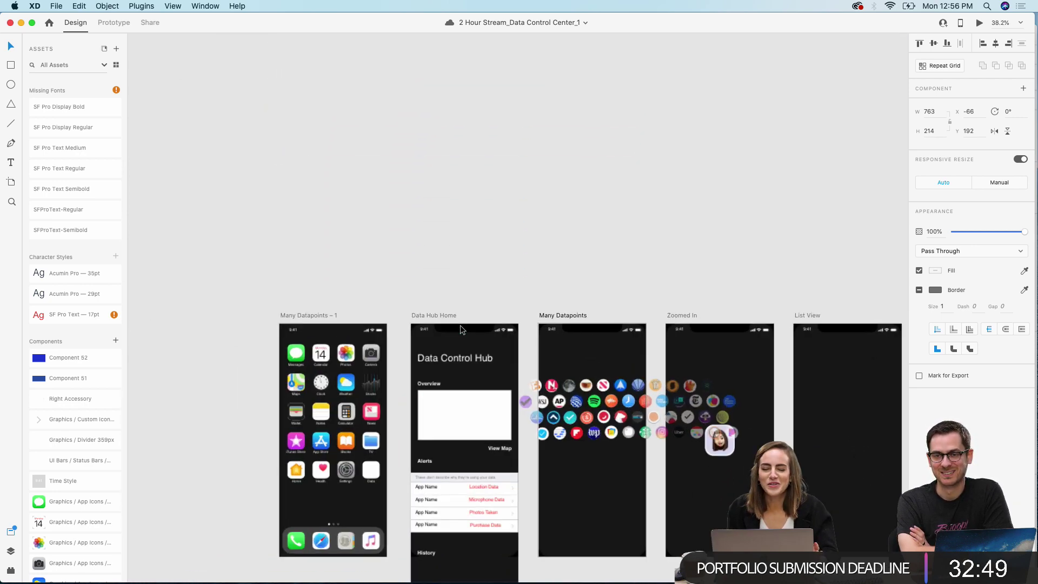
{"action": "scroll", "coordinate": [460, 325], "scroll_direction": "down", "scroll_amount": 5}
{"action": "scroll", "coordinate": [459, 325], "scroll_direction": "right", "scroll_amount": 5}
{"action": "scroll", "coordinate": [459, 326], "scroll_direction": "up", "scroll_amount": 4}
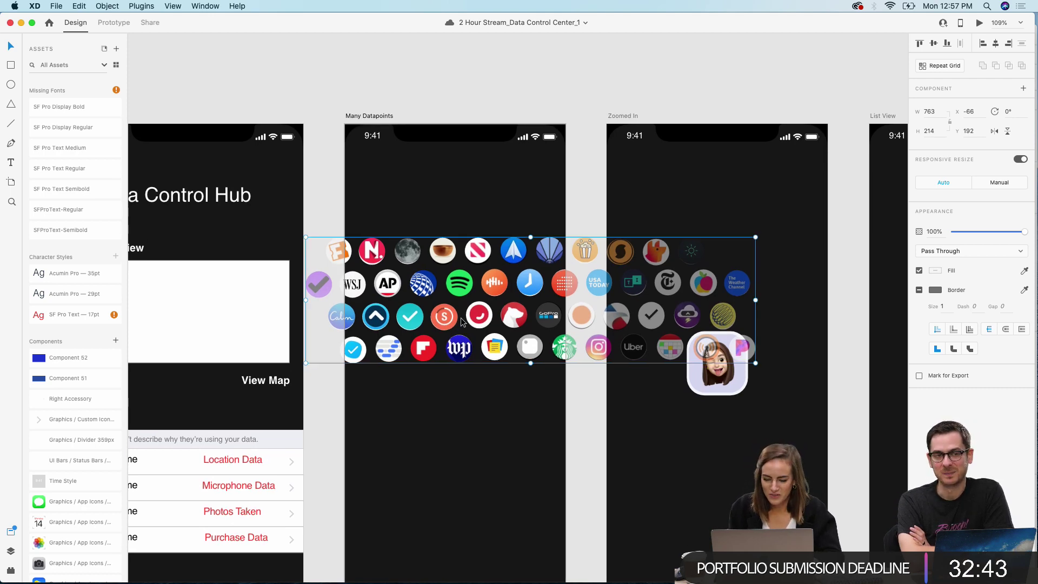
{"action": "scroll", "coordinate": [556, 318], "scroll_direction": "down", "scroll_amount": 1}
{"action": "scroll", "coordinate": [556, 319], "scroll_direction": "left", "scroll_amount": 1}
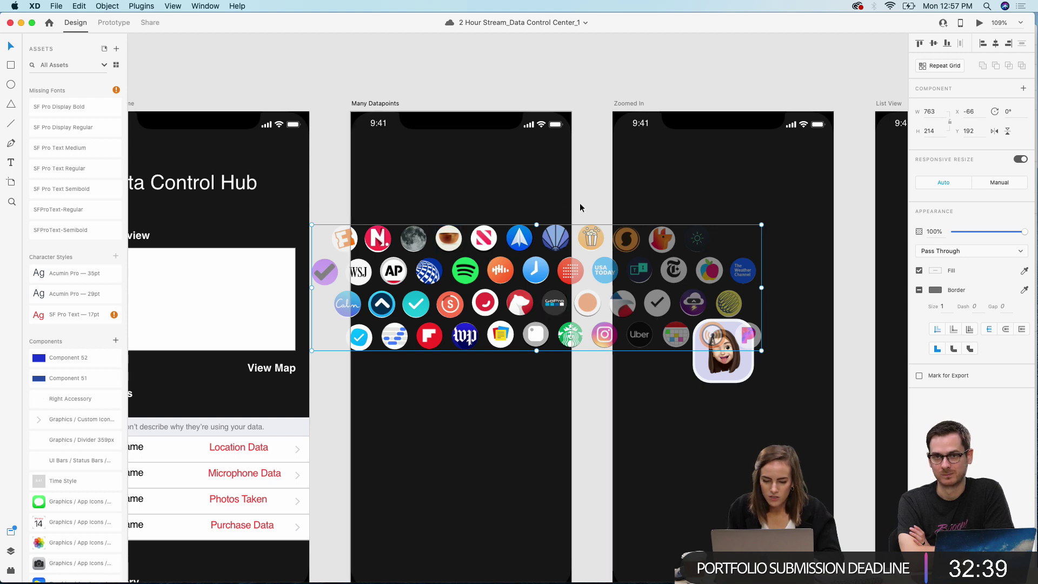
Step: Copy the Spotify icon into the Zoomed In artboard and enlarge it to about 107 by 107 at X 36, Y 120
{"action": "key", "text": "Escape"}
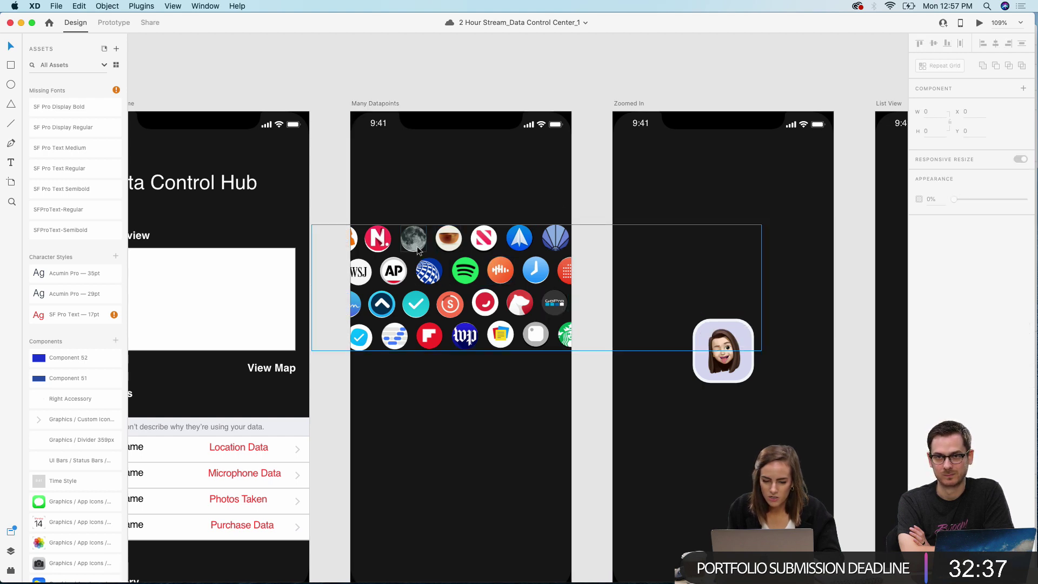
{"action": "scroll", "coordinate": [538, 245], "scroll_direction": "right", "scroll_amount": 4}
{"action": "scroll", "coordinate": [538, 244], "scroll_direction": "down", "scroll_amount": 1}
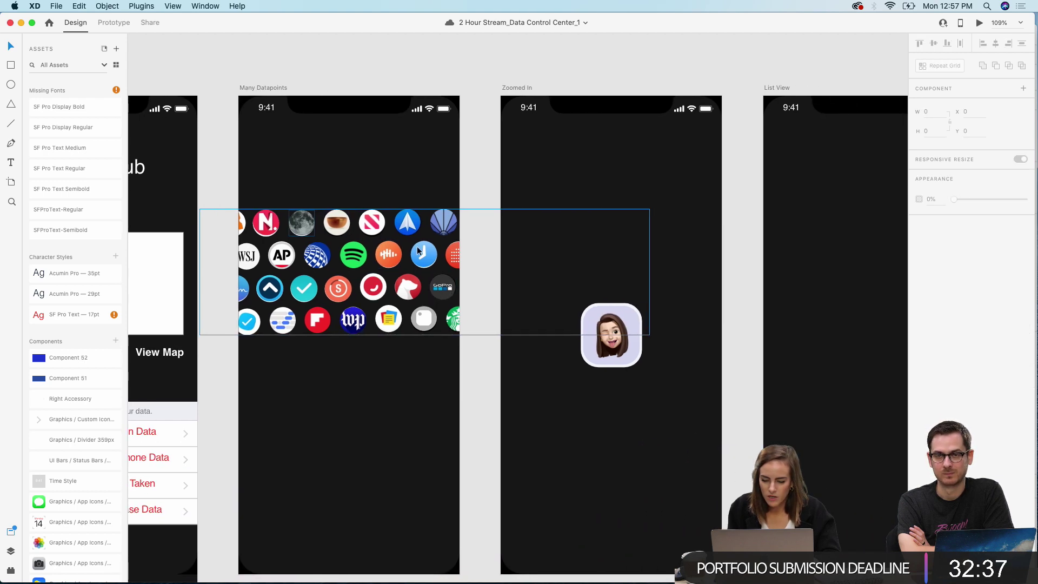
{"action": "left_click", "coordinate": [369, 222]}
{"action": "double_click", "coordinate": [350, 261]}
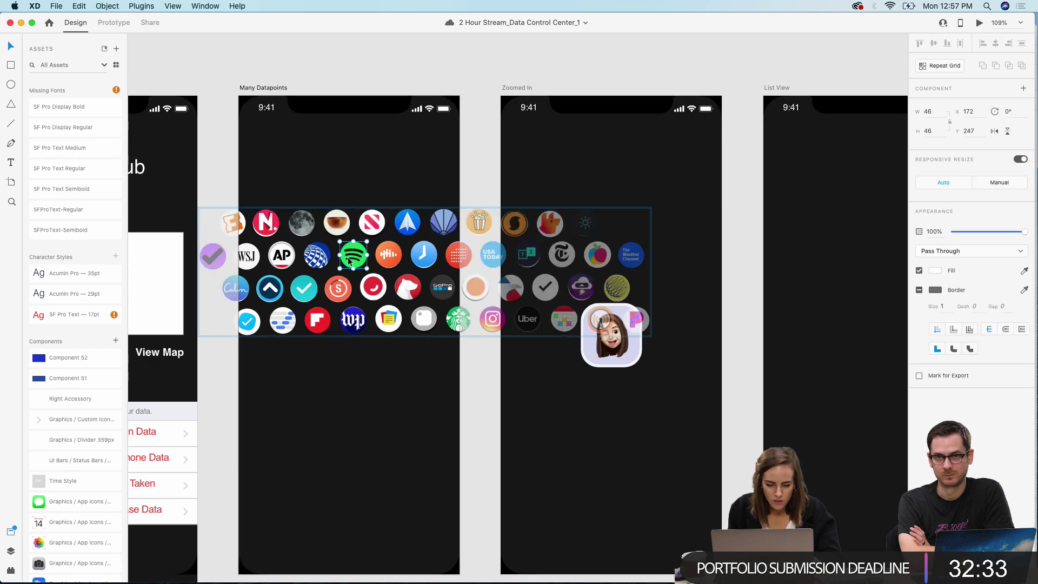
{"action": "key", "text": "super+c"}
{"action": "left_click", "coordinate": [553, 424]}
{"action": "key", "text": "super+v"}
{"action": "scroll", "coordinate": [554, 423], "scroll_direction": "right", "scroll_amount": 2}
{"action": "scroll", "coordinate": [553, 424], "scroll_direction": "down", "scroll_amount": 1}
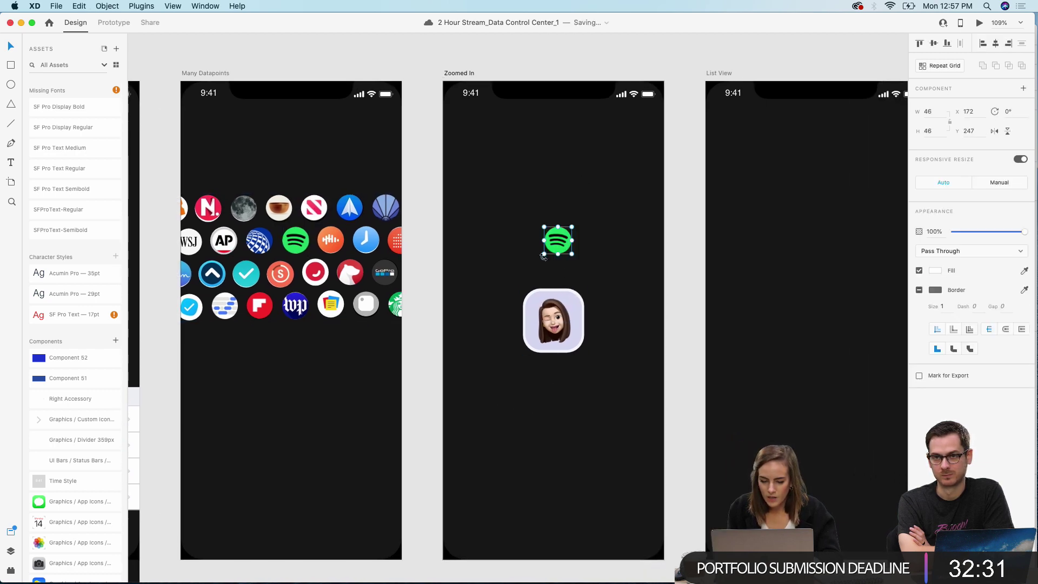
{"action": "left_click_drag", "start_coordinate": [543, 256], "coordinate": [509, 203]}
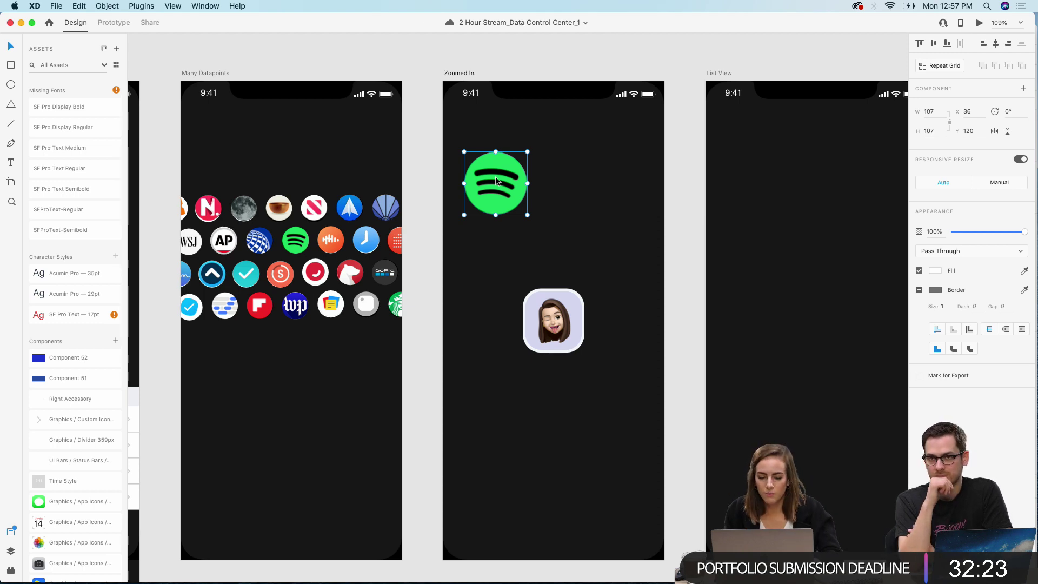
Step: Copy the white icon with blue bars into the Zoomed In artboard, enlarged to about 106 by 107 at X 240, Y 162
{"action": "scroll", "coordinate": [496, 181], "scroll_direction": "left", "scroll_amount": 3}
{"action": "left_click", "coordinate": [454, 85]}
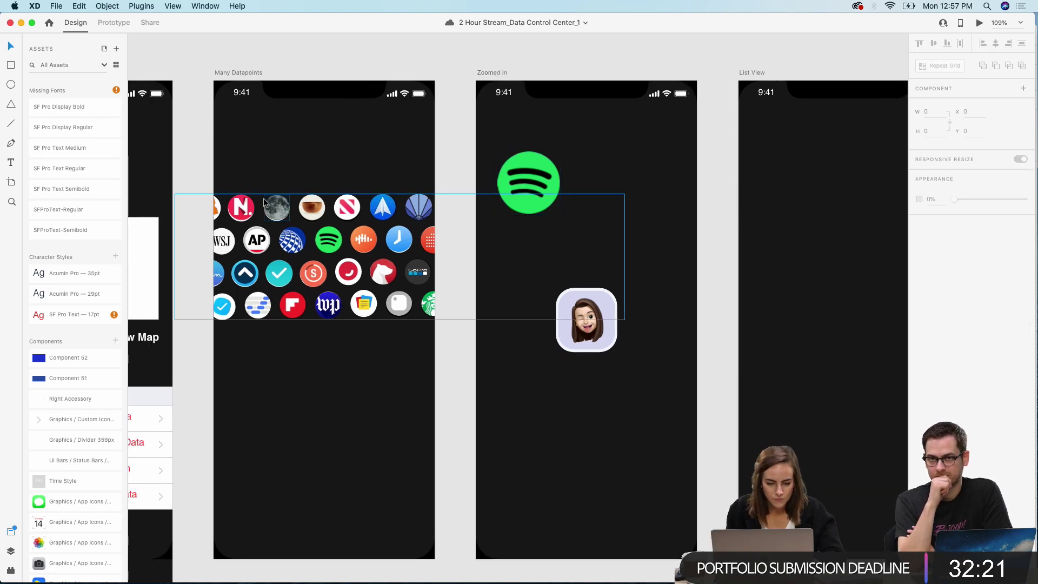
{"action": "left_click", "coordinate": [273, 280]}
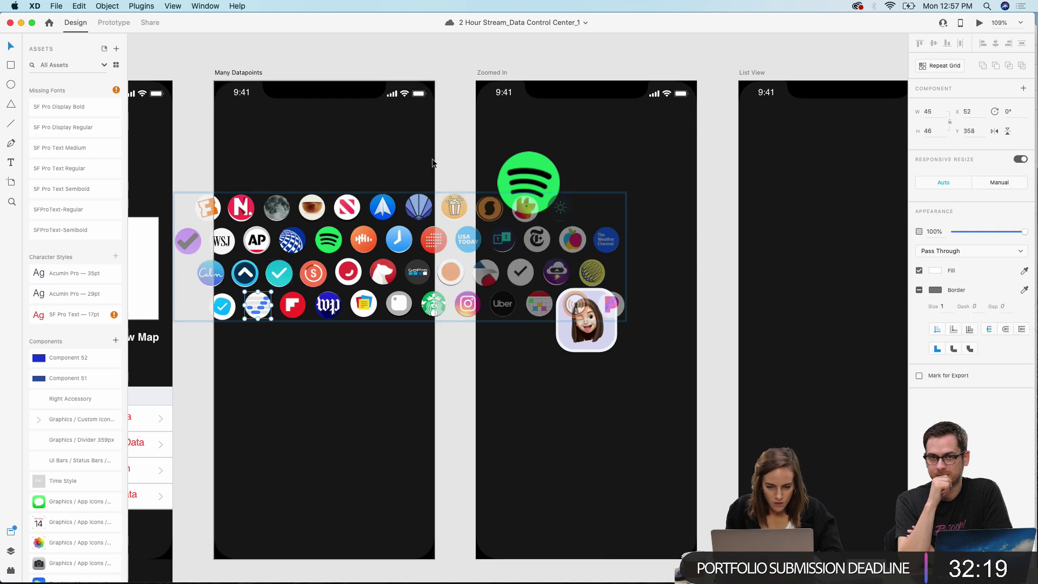
{"action": "left_click", "coordinate": [563, 141]}
{"action": "key", "text": "ctrl+v"}
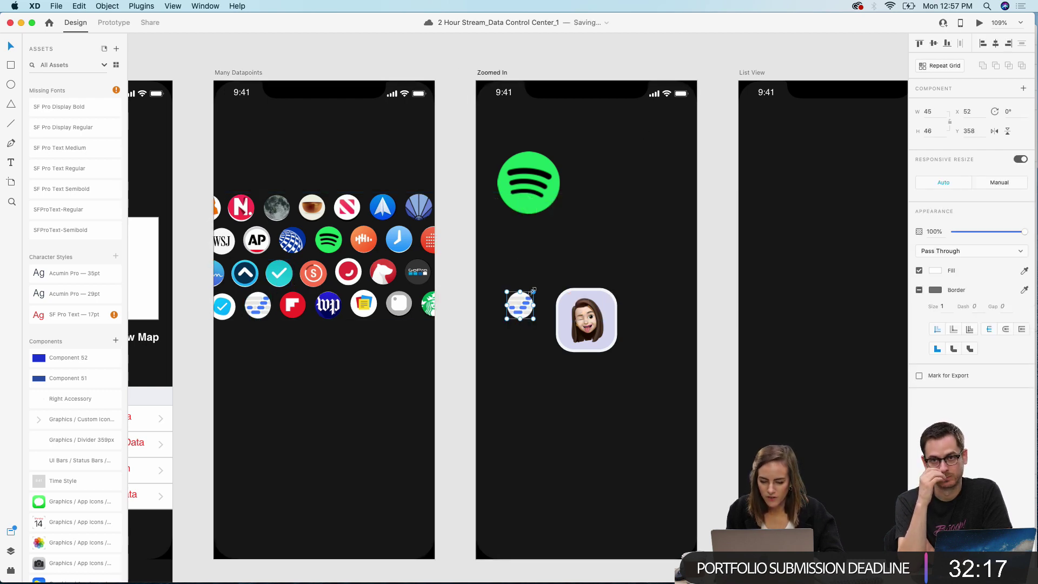
{"action": "left_click_drag", "start_coordinate": [537, 288], "coordinate": [602, 168]}
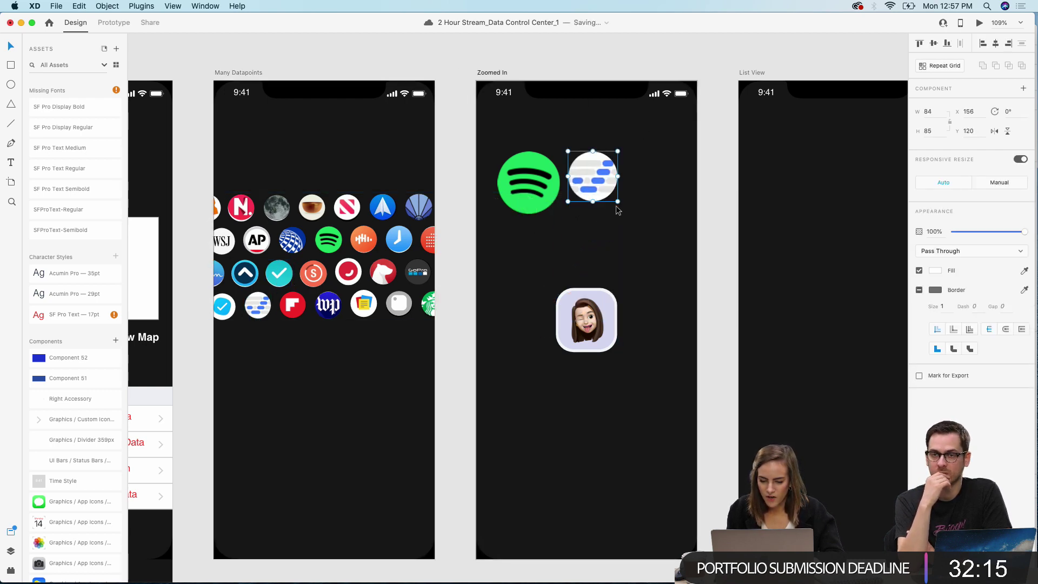
{"action": "left_click", "coordinate": [619, 201]}
{"action": "left_click", "coordinate": [618, 200]}
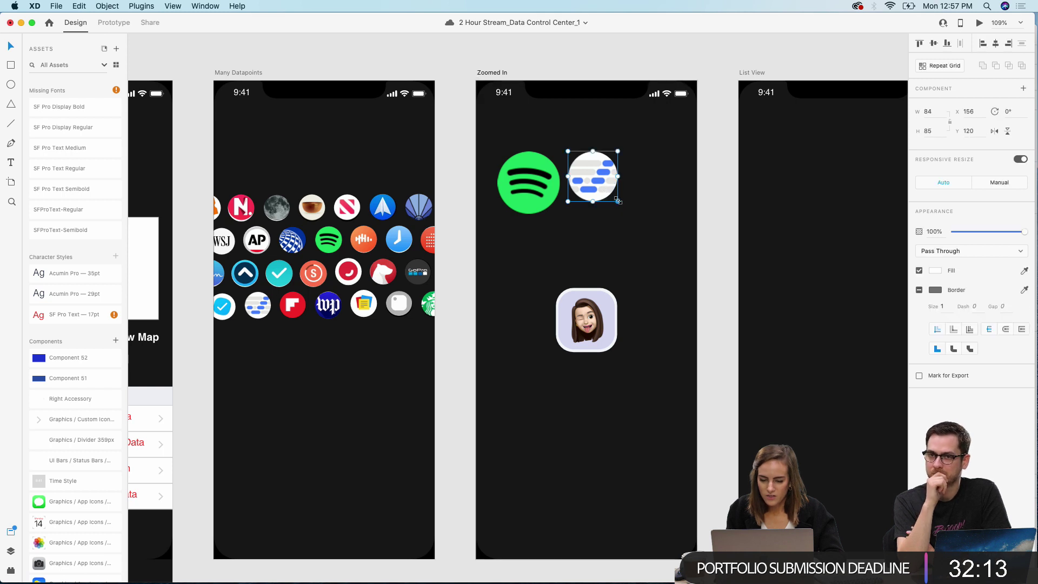
{"action": "left_click_drag", "start_coordinate": [617, 200], "coordinate": [626, 210]}
{"action": "left_click_drag", "start_coordinate": [596, 179], "coordinate": [647, 207]}
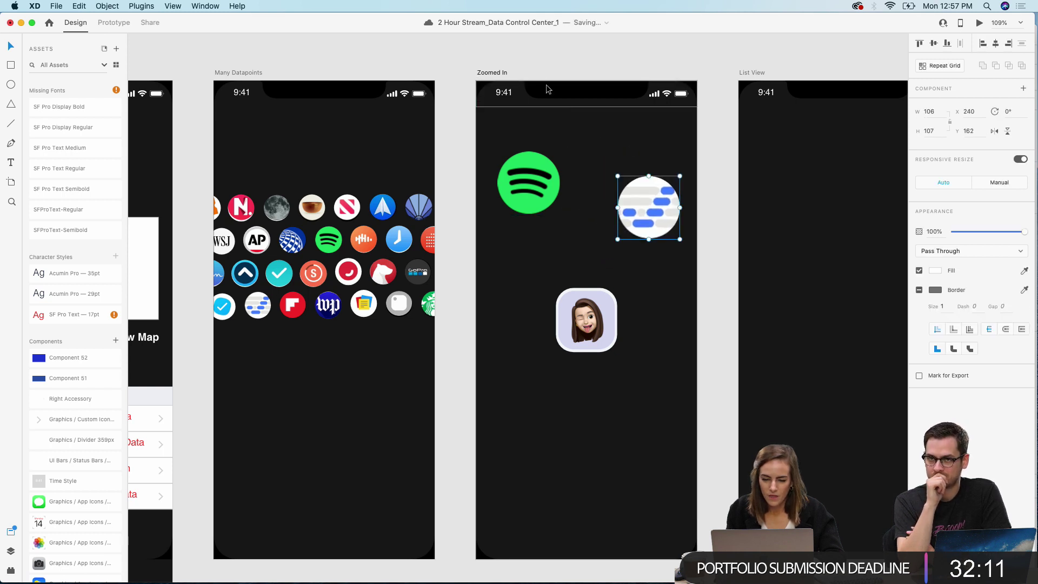
{"action": "left_click", "coordinate": [533, 68]}
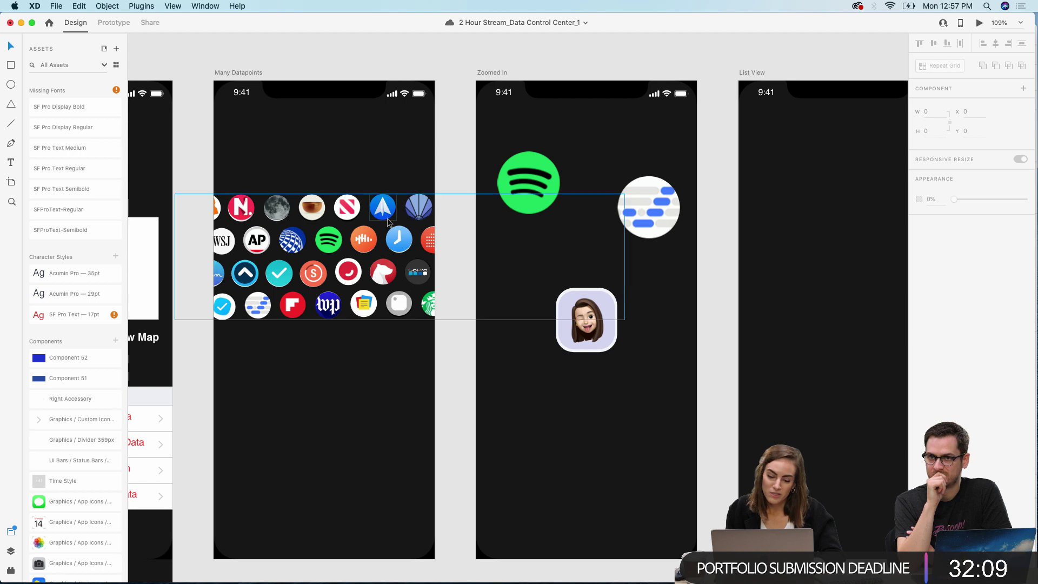
Step: Copy the blue shell-shaped icon into the Zoomed In artboard, enlarged to about 109 by 107 at X 55, Y 572
{"action": "double_click", "coordinate": [377, 240]}
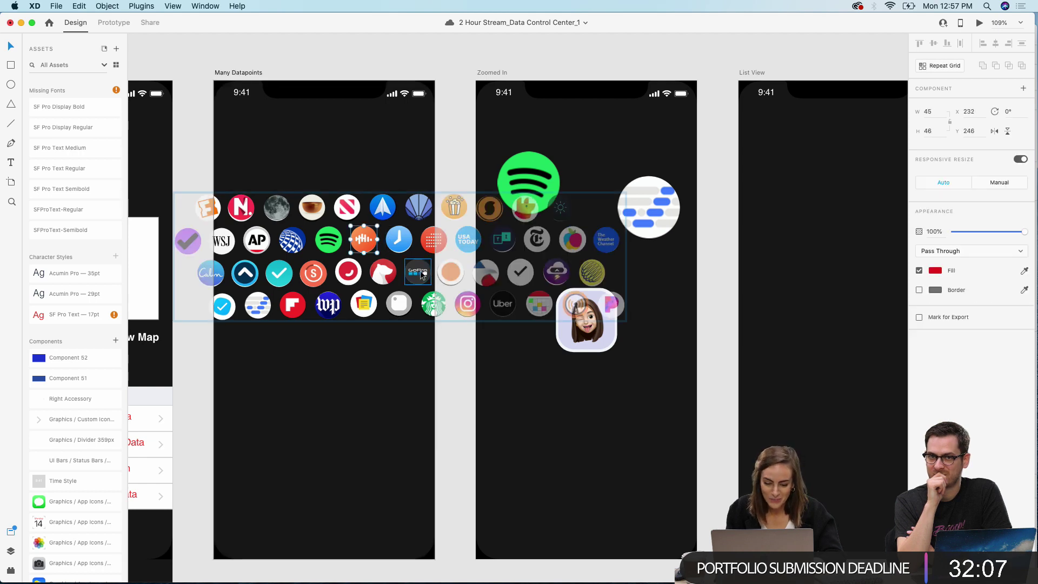
{"action": "left_click", "coordinate": [418, 207]}
{"action": "key", "text": "cmd+c"}
{"action": "left_click", "coordinate": [526, 410]}
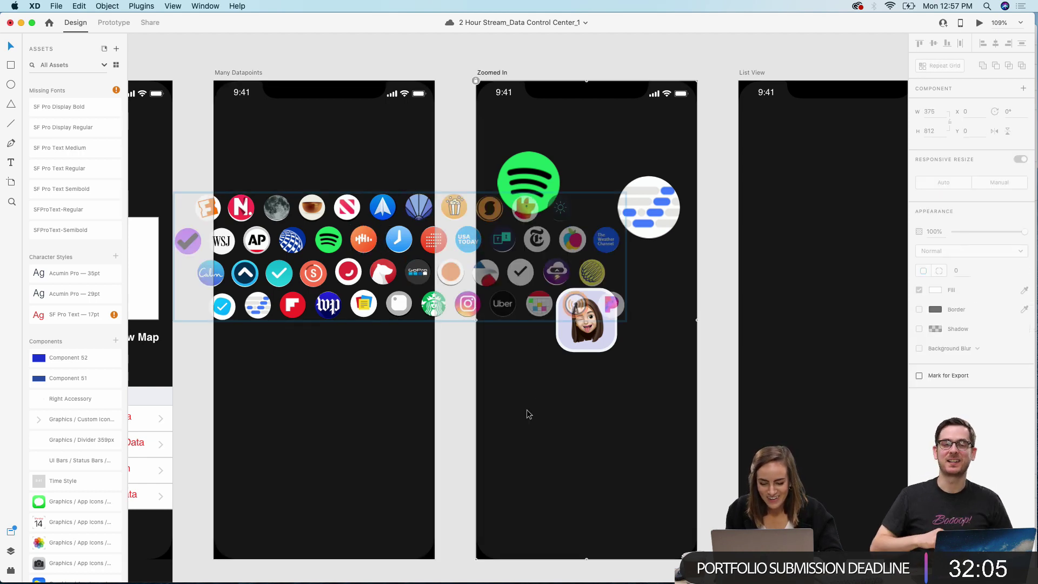
{"action": "key", "text": "cmd+v"}
{"action": "left_click_drag", "start_coordinate": [683, 203], "coordinate": [541, 450]}
{"action": "left_click", "coordinate": [640, 415]}
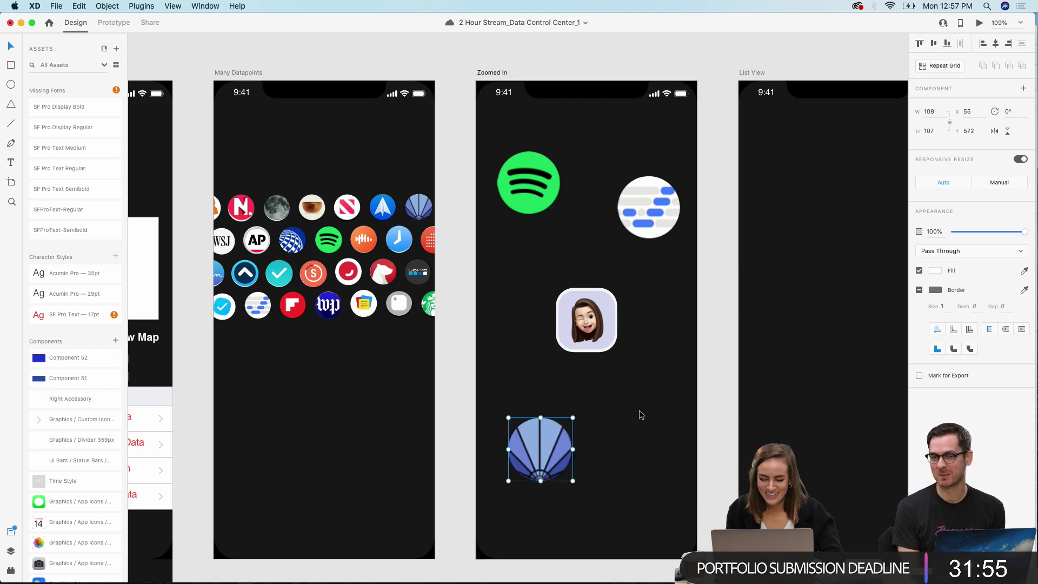
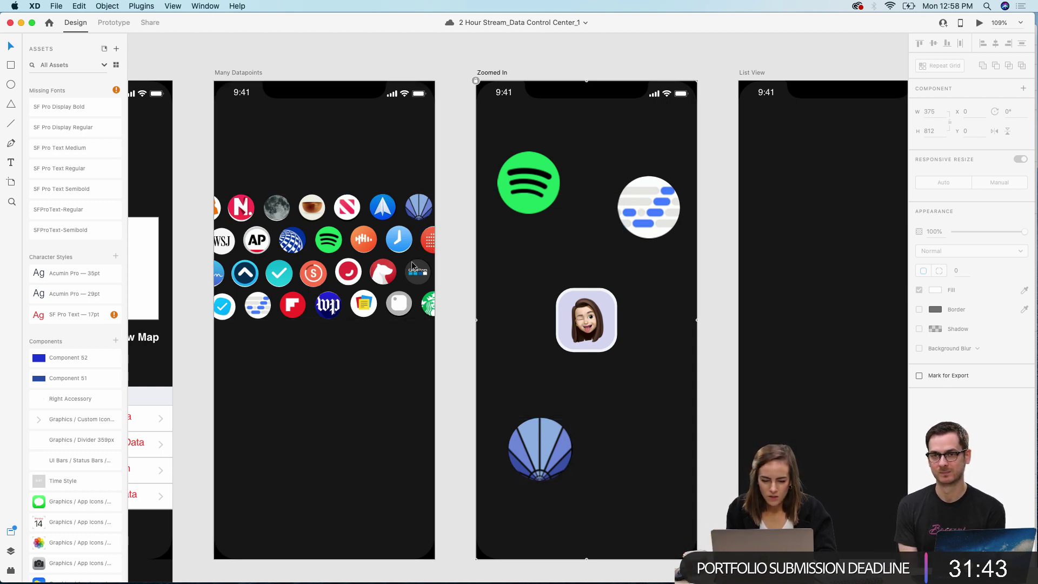
Step: Copy the Starbucks icon into the Zoomed In artboard, enlarge it and place it below and to the right of the avatar
{"action": "double_click", "coordinate": [416, 280]}
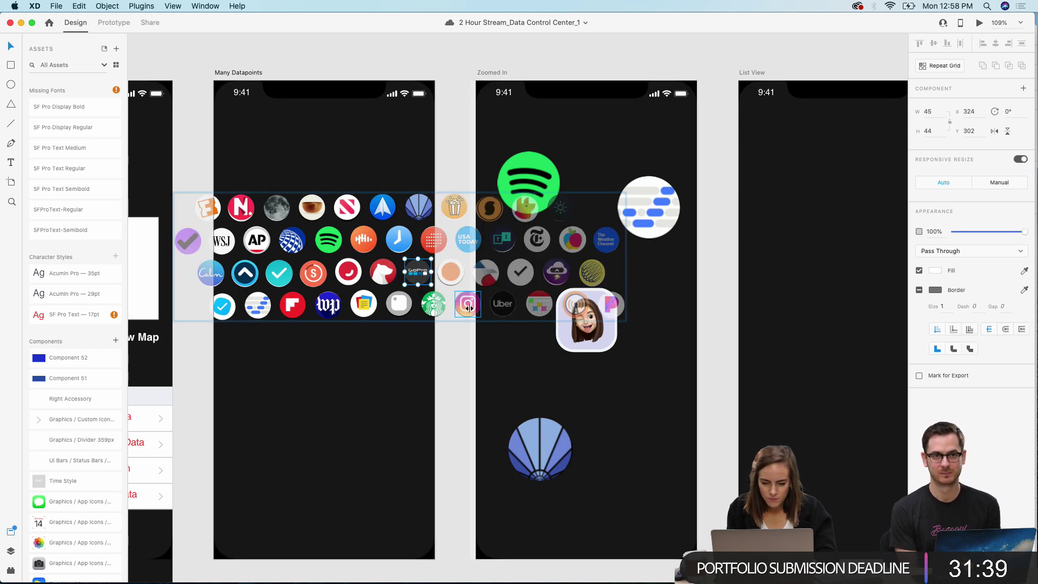
{"action": "left_click", "coordinate": [434, 304]}
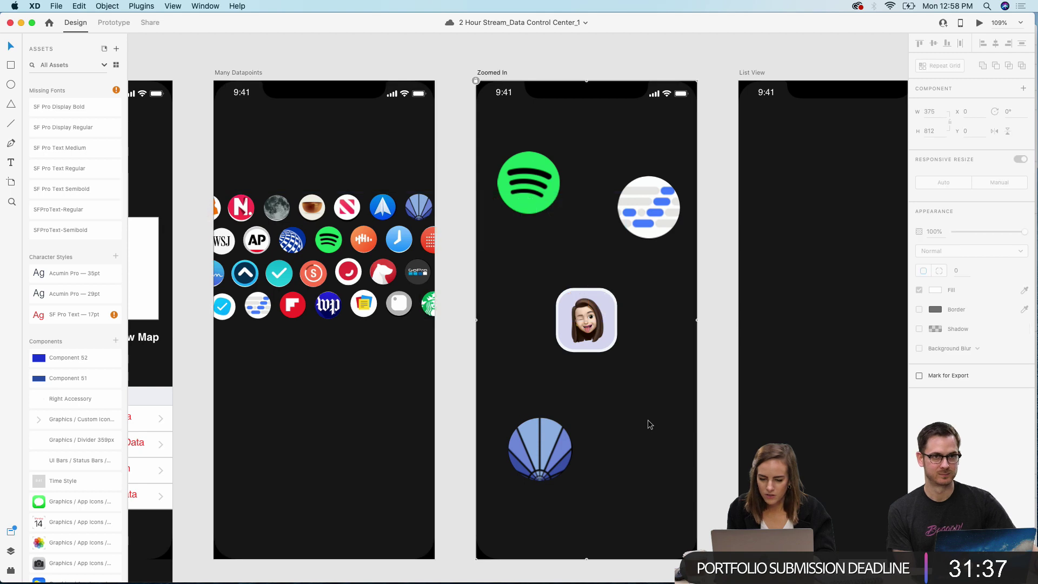
{"action": "key", "text": "super+v"}
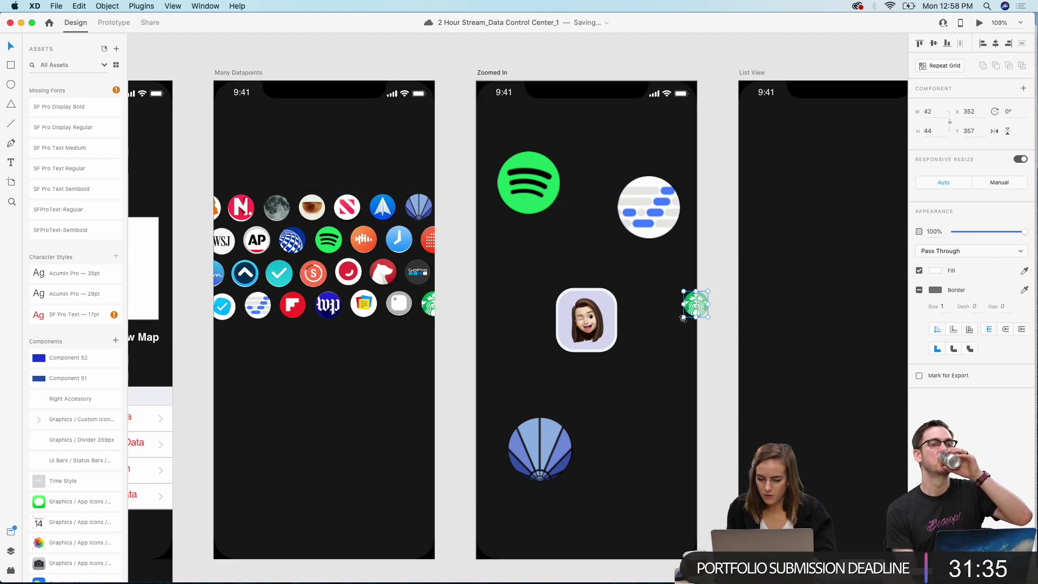
{"action": "left_click_drag", "start_coordinate": [683, 318], "coordinate": [662, 436]}
Step: Shift the blue shell icon slightly up and left and the Spotify icon slightly down and left on the Zoomed In artboard
{"action": "left_click", "coordinate": [539, 439]}
{"action": "left_click_drag", "start_coordinate": [534, 182], "coordinate": [530, 190]}
{"action": "left_click", "coordinate": [611, 156]}
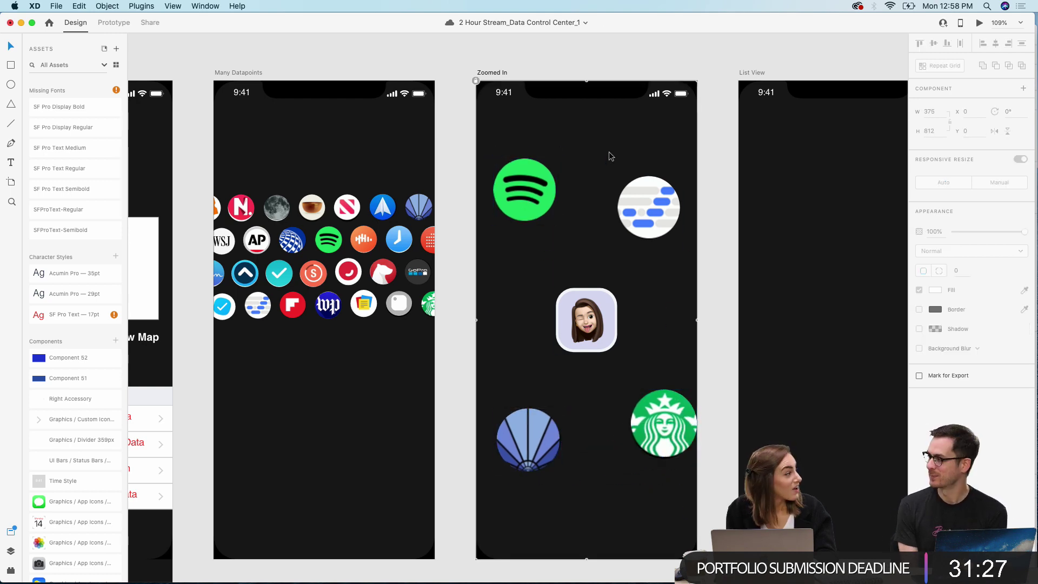
Step: Draw a borderless white circle of 118 by 118 at X 24, Y 127 behind the Spotify icon on the Zoomed In artboard
{"action": "left_click", "coordinate": [10, 85]}
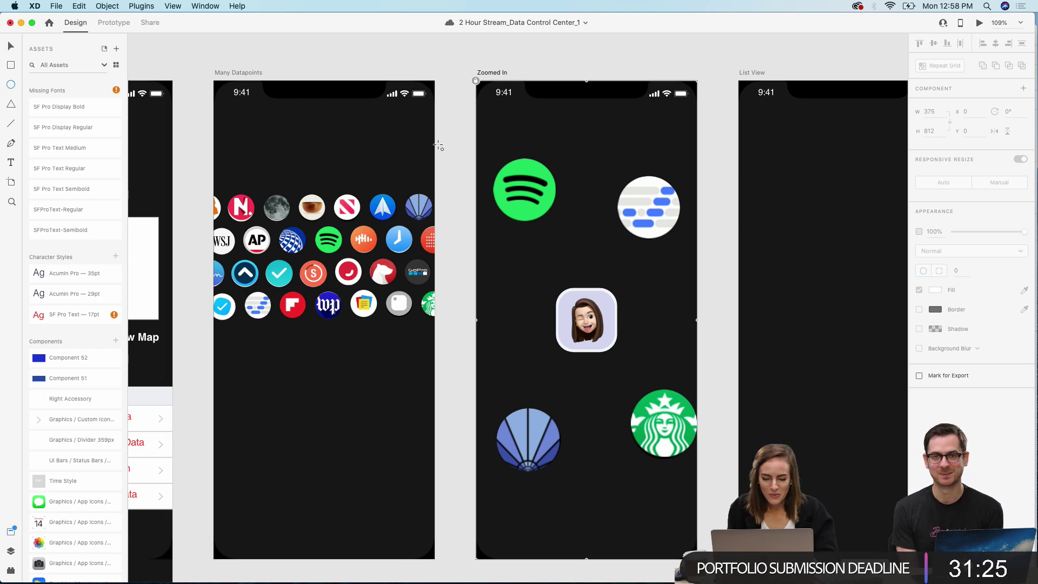
{"action": "scroll", "coordinate": [491, 163], "scroll_direction": "up", "scroll_amount": 5}
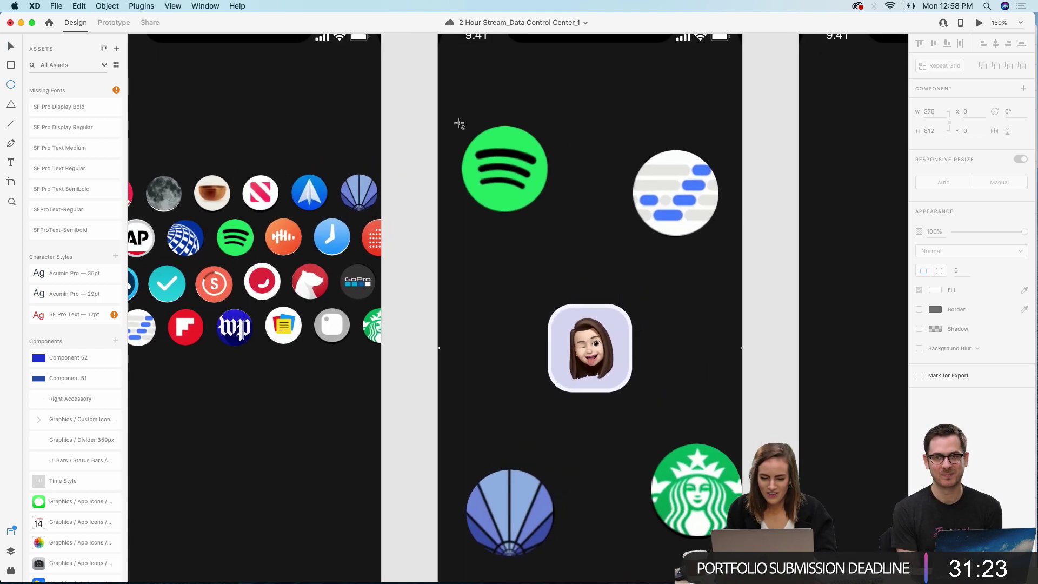
{"action": "left_click_drag", "start_coordinate": [459, 124], "coordinate": [554, 218]}
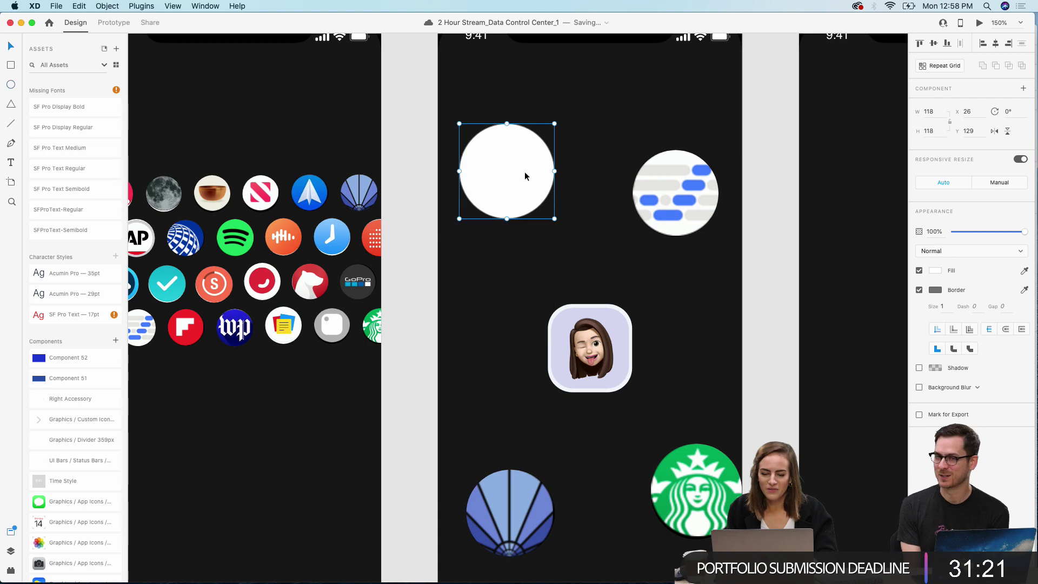
{"action": "left_click_drag", "start_coordinate": [524, 171], "coordinate": [522, 169]}
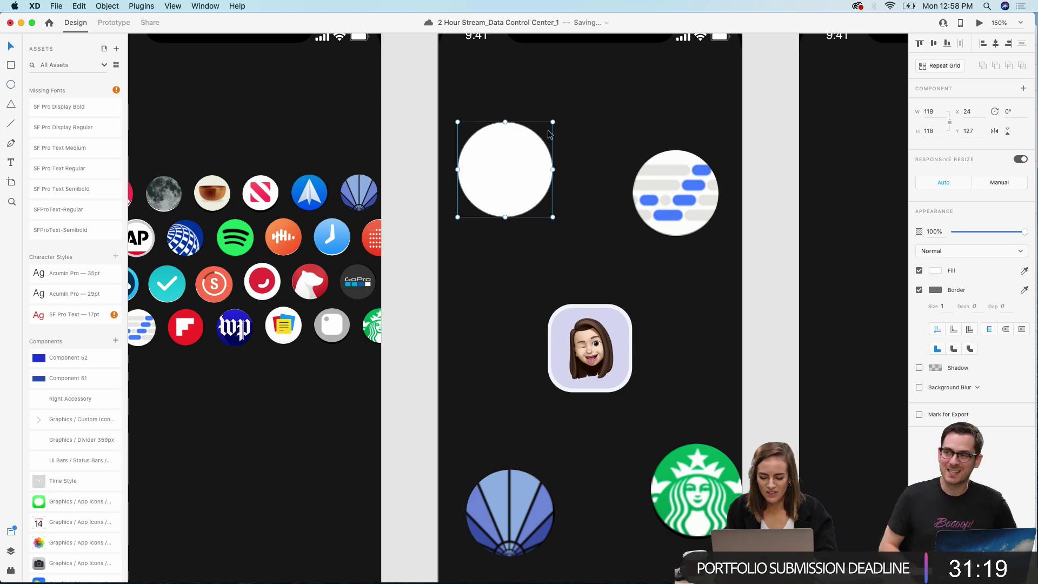
{"action": "key", "text": "super+bracketleft"}
{"action": "key", "text": "super+bracketleft"}
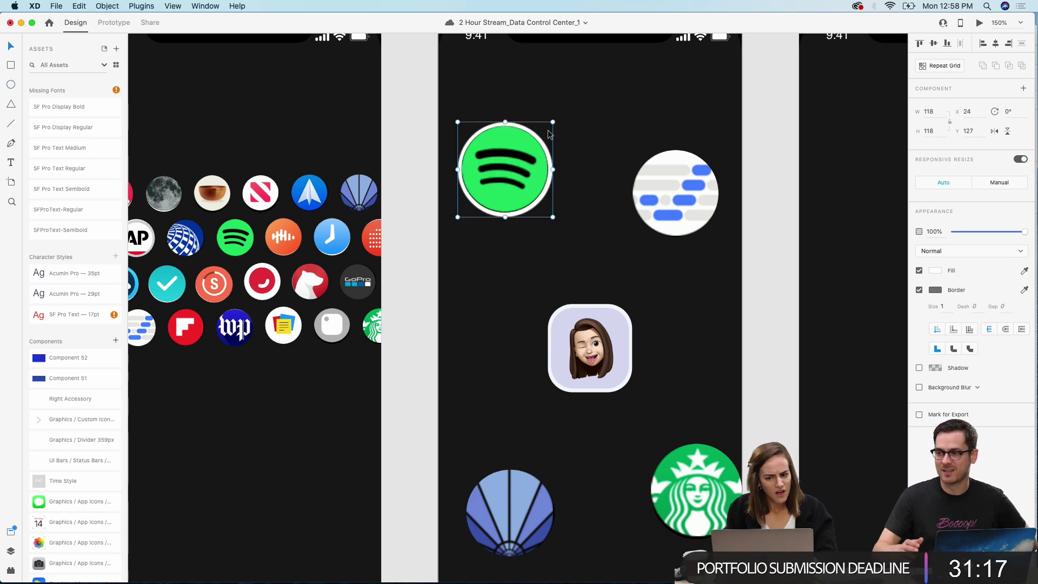
{"action": "left_click", "coordinate": [918, 290]}
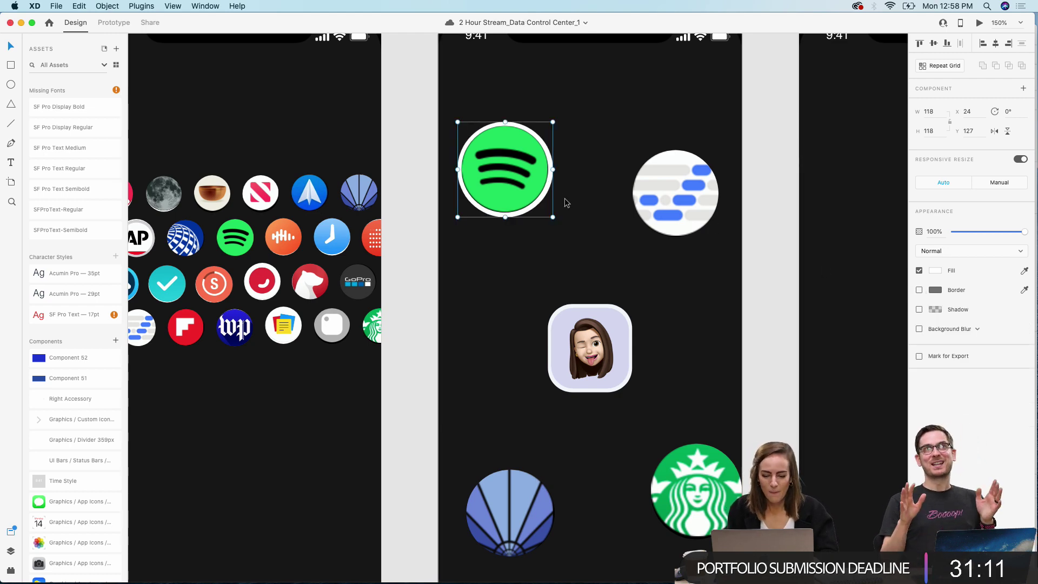
Step: Duplicate the white circle behind the icon with blue bars, placing it at X 234, Y 157
{"action": "key", "text": "super+d"}
{"action": "left_click_drag", "start_coordinate": [512, 170], "coordinate": [679, 196]}
{"action": "key", "text": "super+bracketleft"}
{"action": "key", "text": "super+bracketleft"}
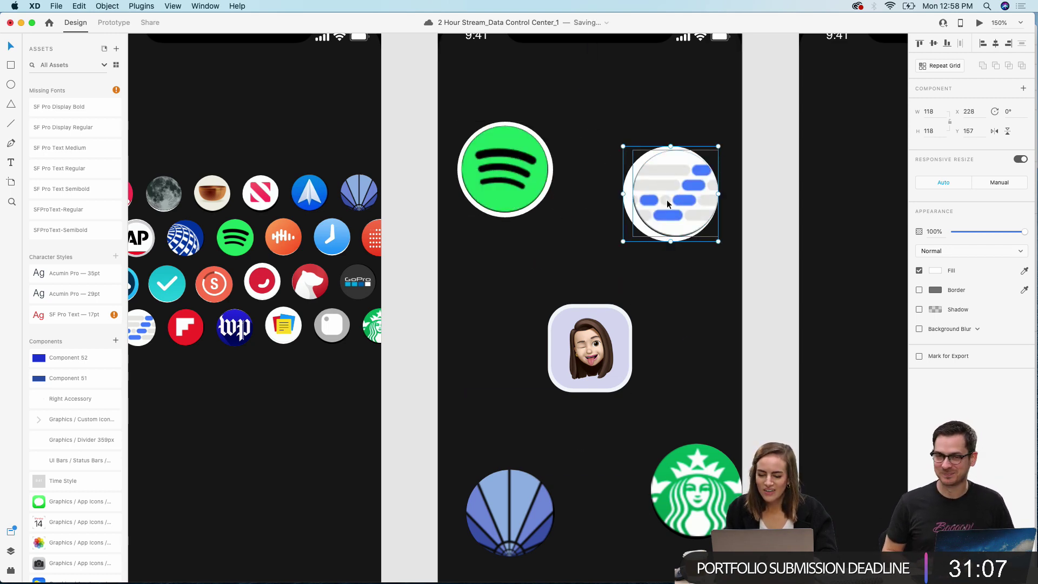
{"action": "left_click_drag", "start_coordinate": [633, 224], "coordinate": [637, 225]}
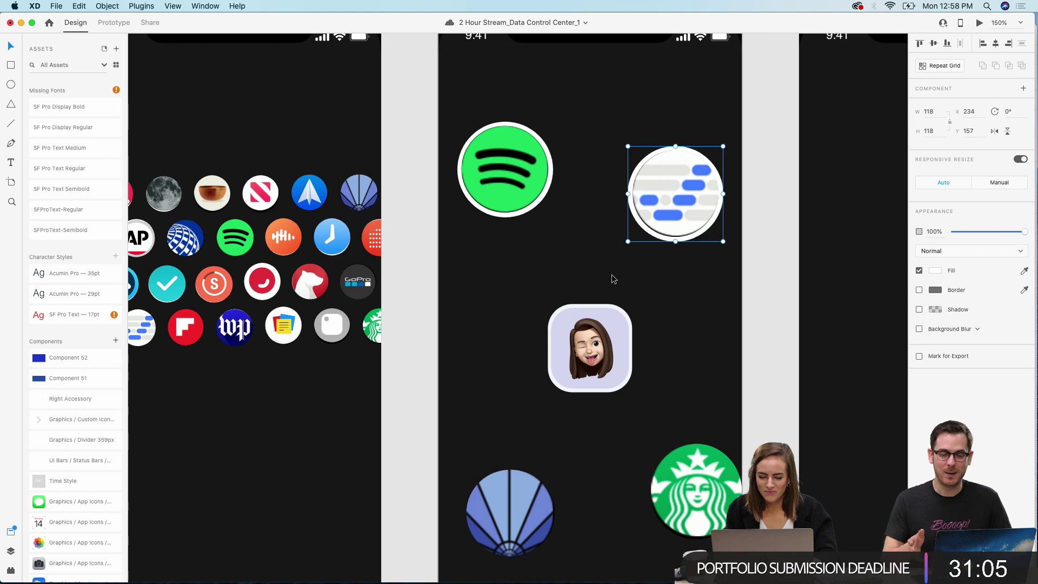
Step: Place another copy of the white circle behind the blue shell icon at X 30, Y 551
{"action": "scroll", "coordinate": [614, 335], "scroll_direction": "down", "scroll_amount": 3}
{"action": "key", "text": "super+v"}
{"action": "left_click_drag", "start_coordinate": [493, 163], "coordinate": [511, 471]}
{"action": "key", "text": "super+["}
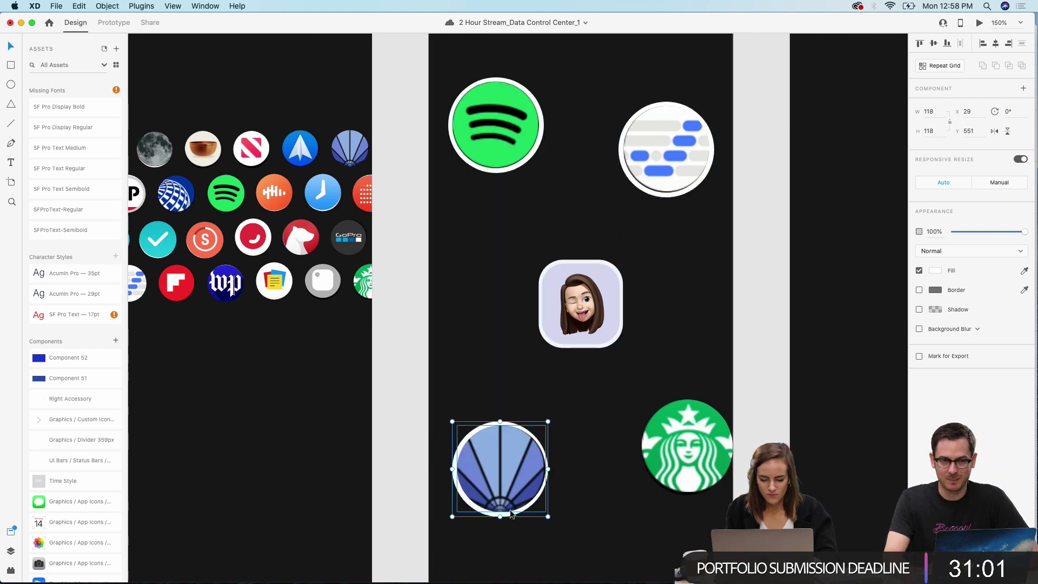
{"action": "key", "text": "Escape"}
{"action": "left_click", "coordinate": [512, 518]}
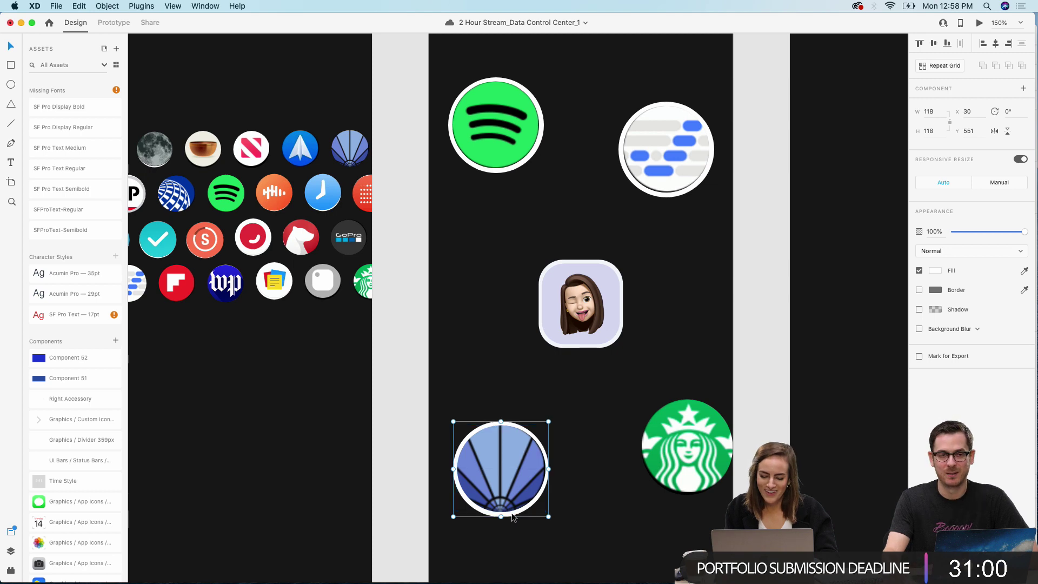
Step: Add another copy of the white circle behind the Starbucks icon on the Zoomed In artboard
{"action": "left_click", "coordinate": [582, 522]}
{"action": "scroll", "coordinate": [582, 522], "scroll_direction": "right", "scroll_amount": 3}
{"action": "scroll", "coordinate": [581, 522], "scroll_direction": "down", "scroll_amount": 1}
{"action": "key", "text": "super+v"}
{"action": "left_click_drag", "start_coordinate": [460, 127], "coordinate": [623, 421]}
{"action": "key", "text": "super+shift+m"}
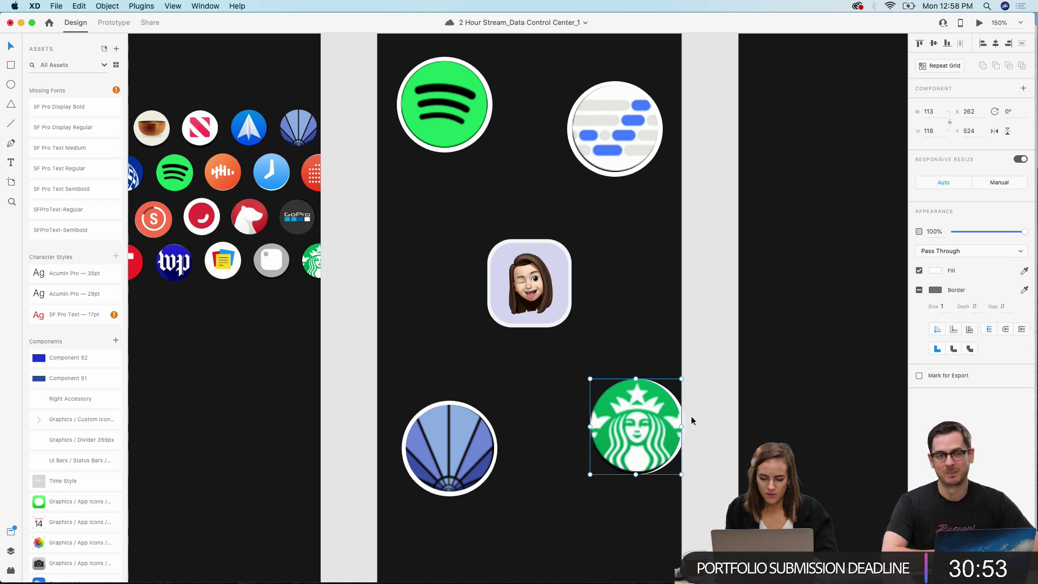
Step: Enlarge the white circle behind the Starbucks icon to 120 by 120 at X 260, Y 522
{"action": "left_click_drag", "start_coordinate": [590, 474], "coordinate": [592, 475]}
{"action": "left_click_drag", "start_coordinate": [646, 396], "coordinate": [645, 397]}
{"action": "double_click", "coordinate": [608, 388]}
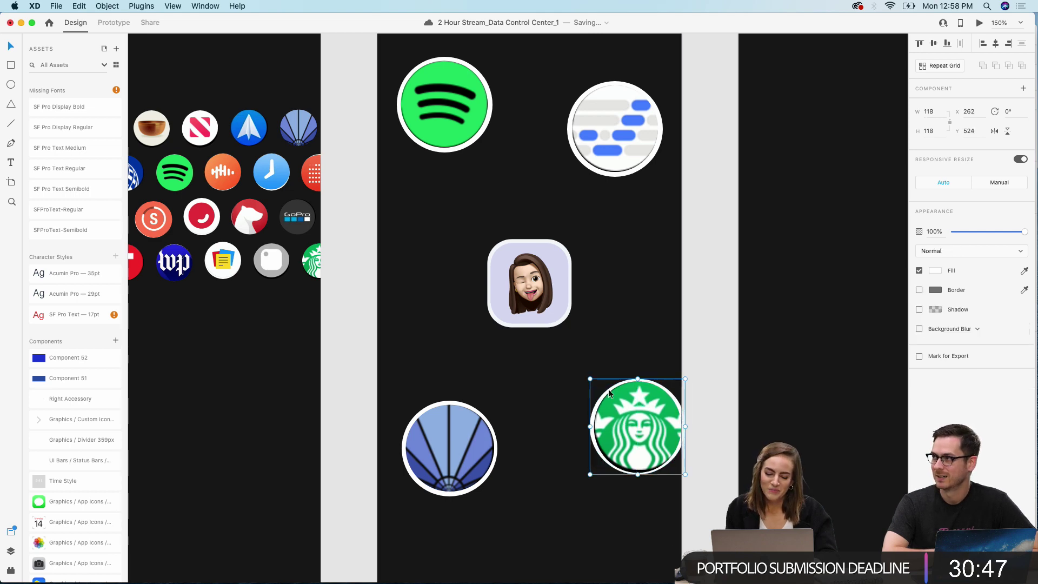
{"action": "left_click", "coordinate": [584, 372]}
{"action": "left_click", "coordinate": [654, 414]}
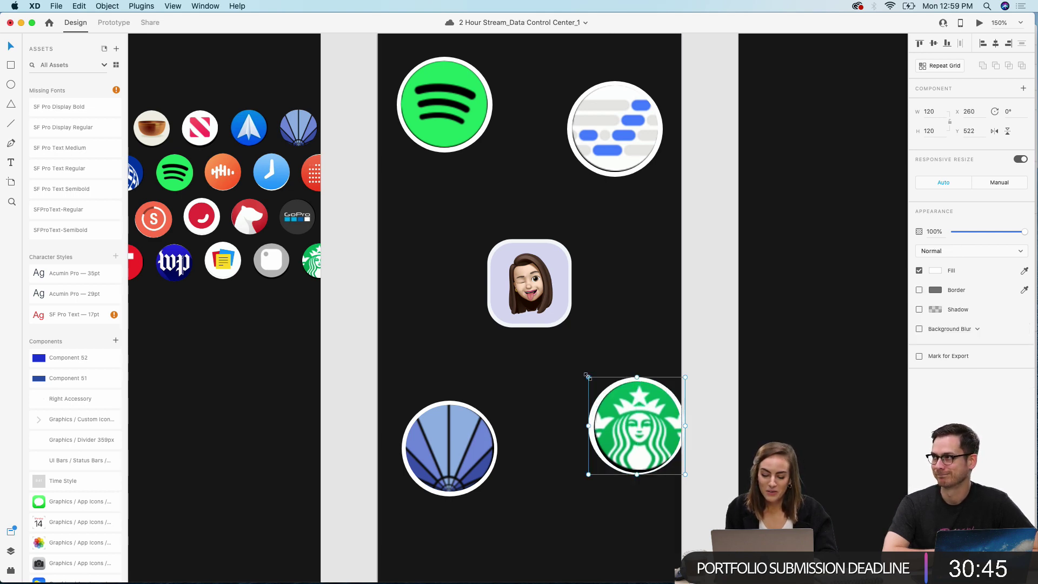
{"action": "key", "text": "Up"}
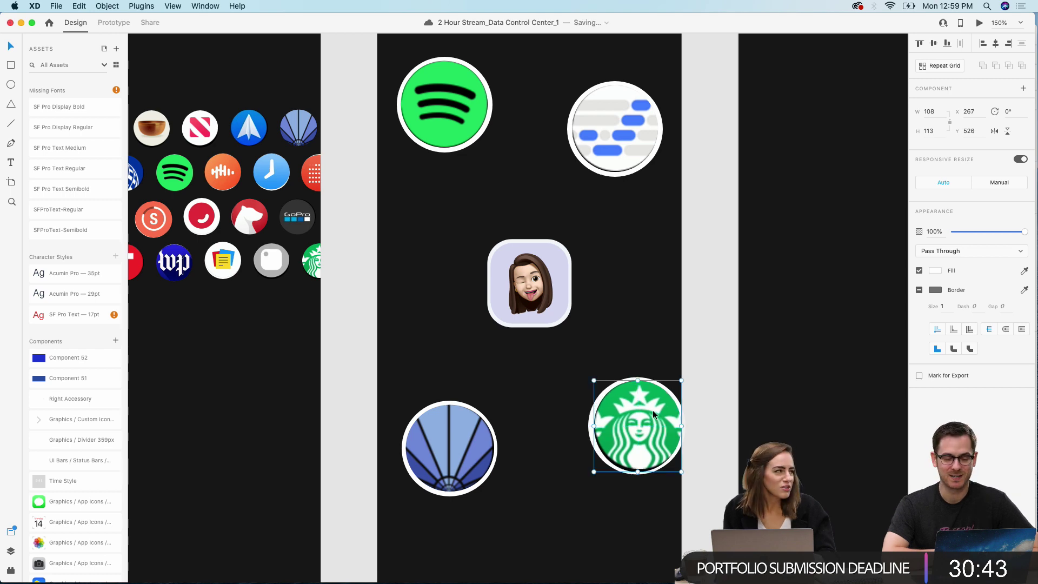
Step: Scale the masked image inside the Starbucks icon to 1040 by 2252 and position it at X -464, Y -316
{"action": "double_click", "coordinate": [664, 439]}
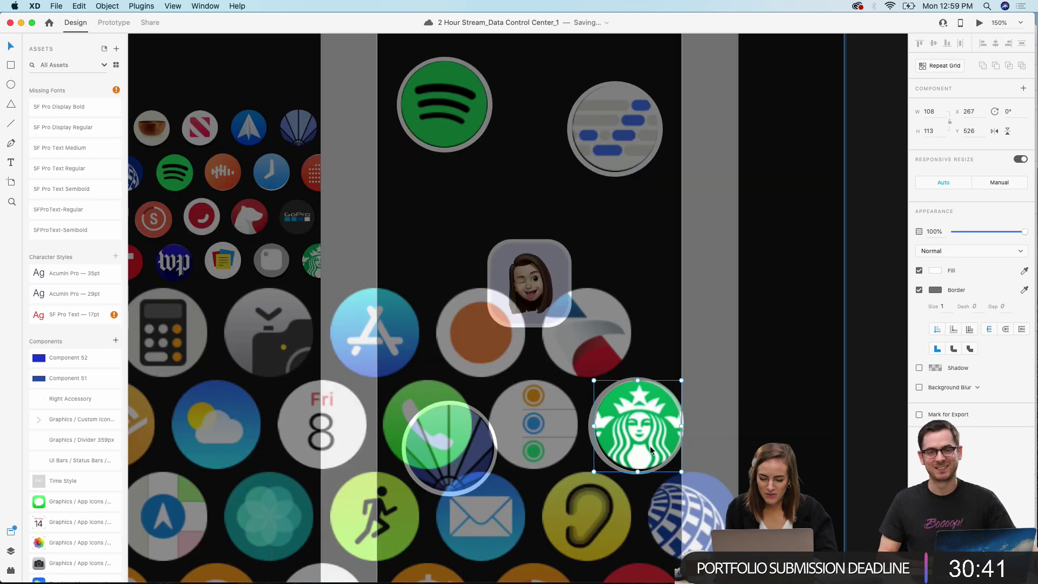
{"action": "left_click", "coordinate": [861, 389]}
{"action": "scroll", "coordinate": [733, 416], "scroll_direction": "down", "scroll_amount": 5}
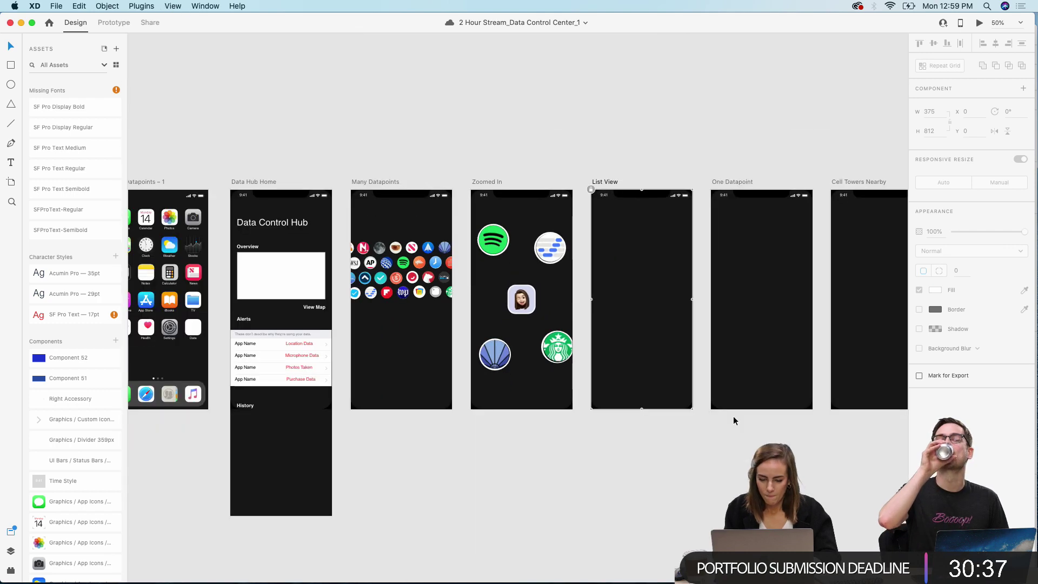
{"action": "scroll", "coordinate": [733, 417], "scroll_direction": "up", "scroll_amount": 4}
{"action": "double_click", "coordinate": [586, 373]}
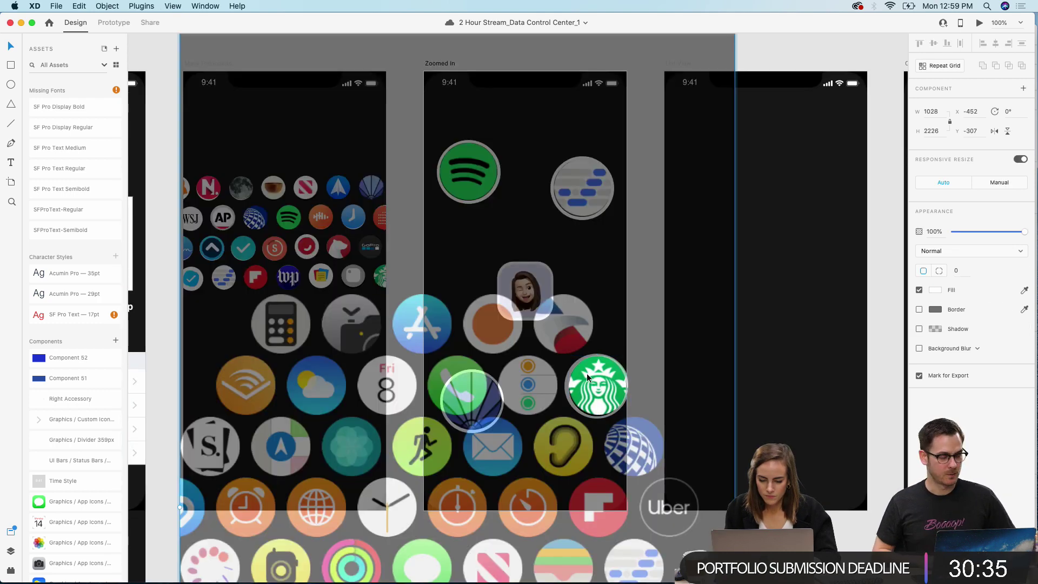
{"action": "scroll", "coordinate": [586, 372], "scroll_direction": "down", "scroll_amount": 5}
{"action": "scroll", "coordinate": [586, 373], "scroll_direction": "up", "scroll_amount": 2}
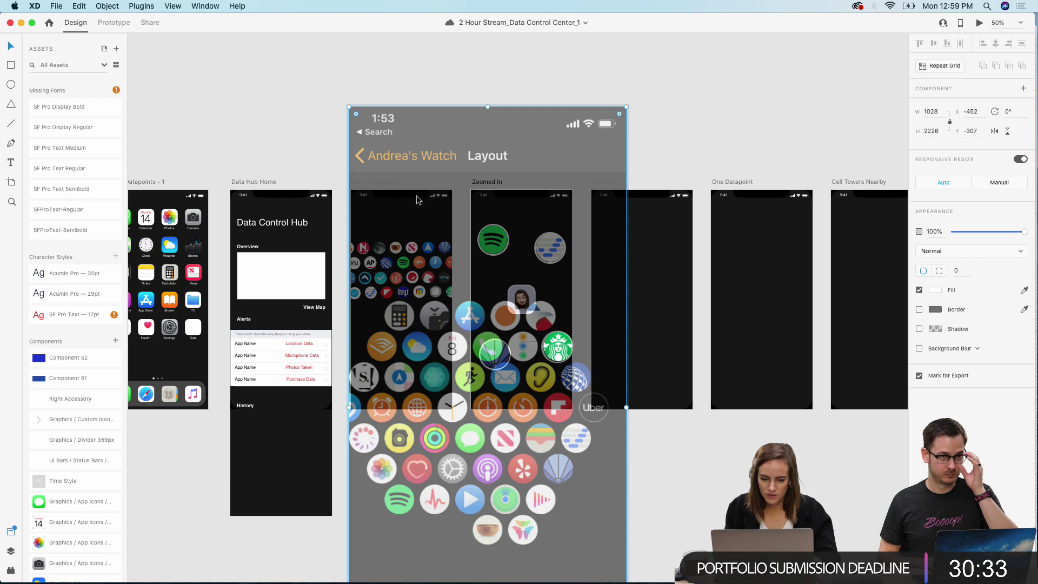
{"action": "left_click_drag", "start_coordinate": [347, 103], "coordinate": [346, 100]}
{"action": "scroll", "coordinate": [533, 270], "scroll_direction": "up", "scroll_amount": 5}
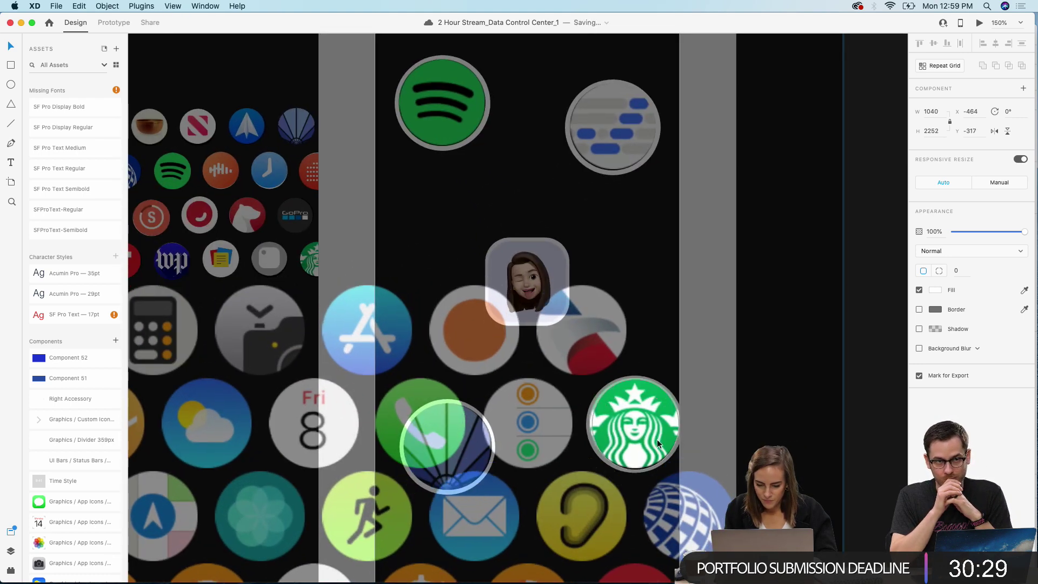
{"action": "key", "text": "Up"}
{"action": "key", "text": "Up"}
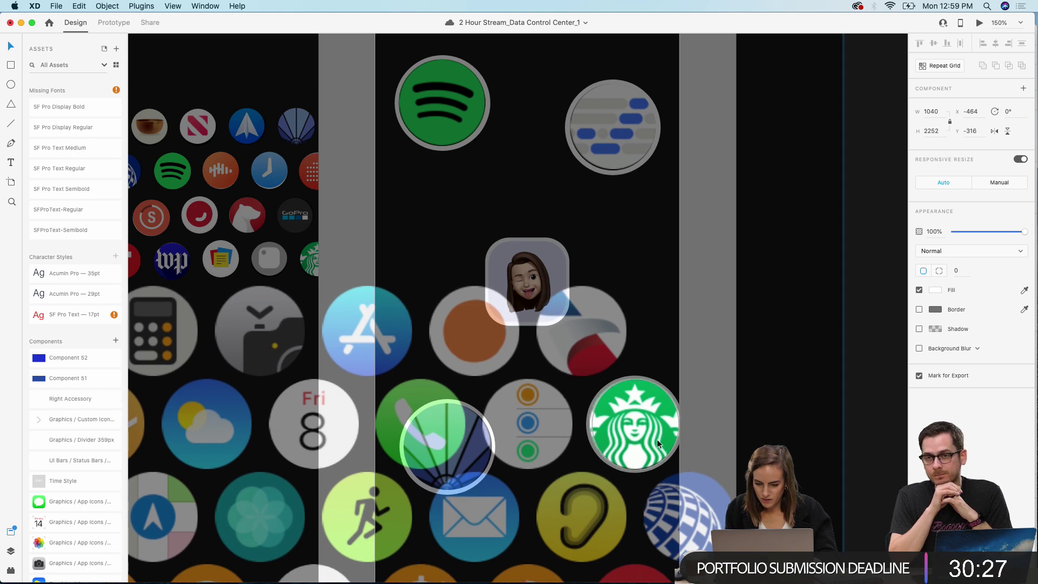
{"action": "left_click", "coordinate": [886, 436]}
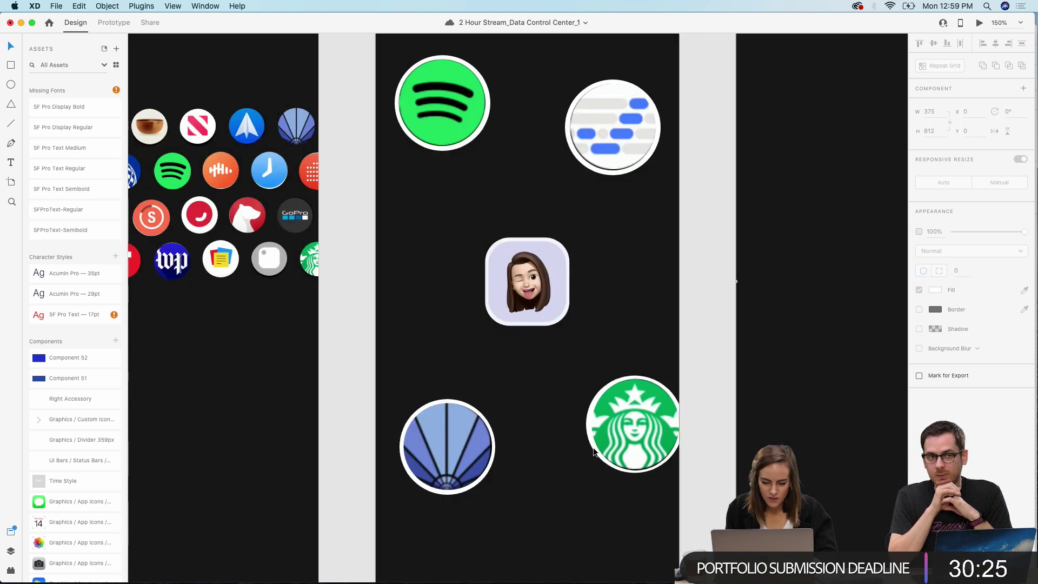
{"action": "left_click", "coordinate": [583, 469]}
{"action": "left_click", "coordinate": [450, 454]}
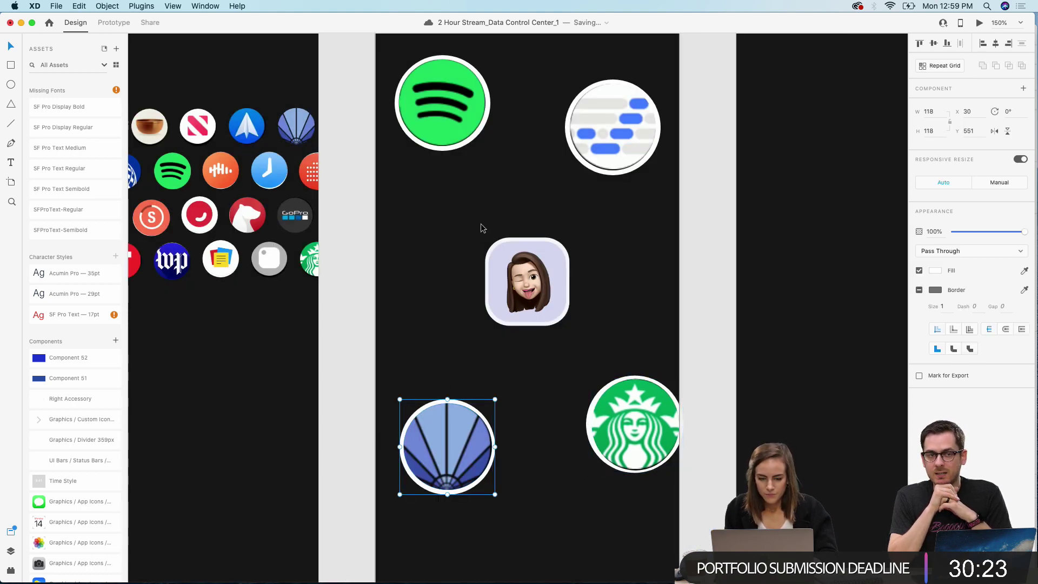
{"action": "left_click", "coordinate": [420, 93]}
Step: Scale the masked image inside the icon with blue bars to 1003 by 2171
{"action": "left_click", "coordinate": [630, 147]}
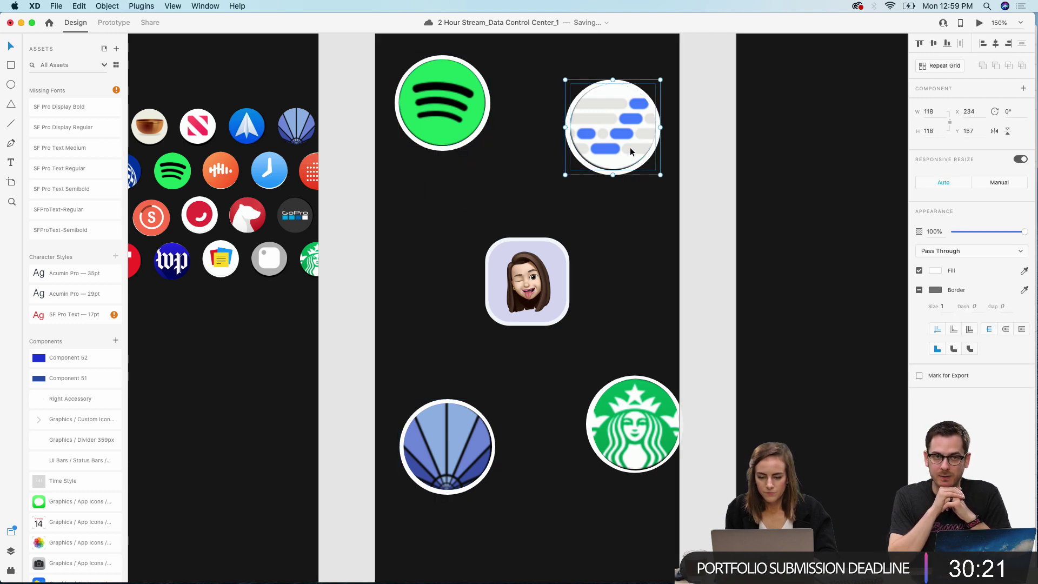
{"action": "scroll", "coordinate": [608, 141], "scroll_direction": "down", "scroll_amount": 5}
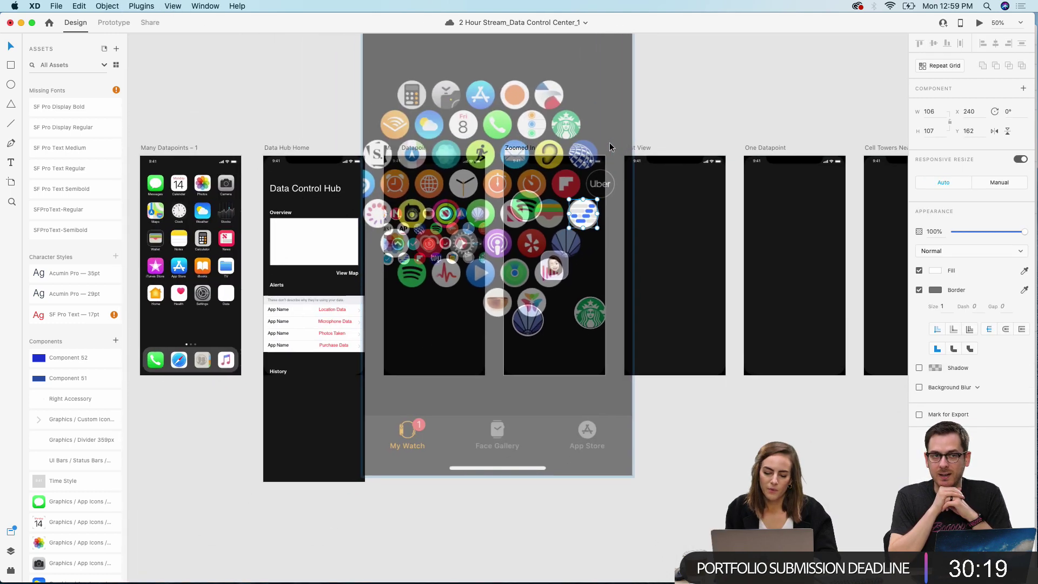
{"action": "left_click", "coordinate": [379, 473]}
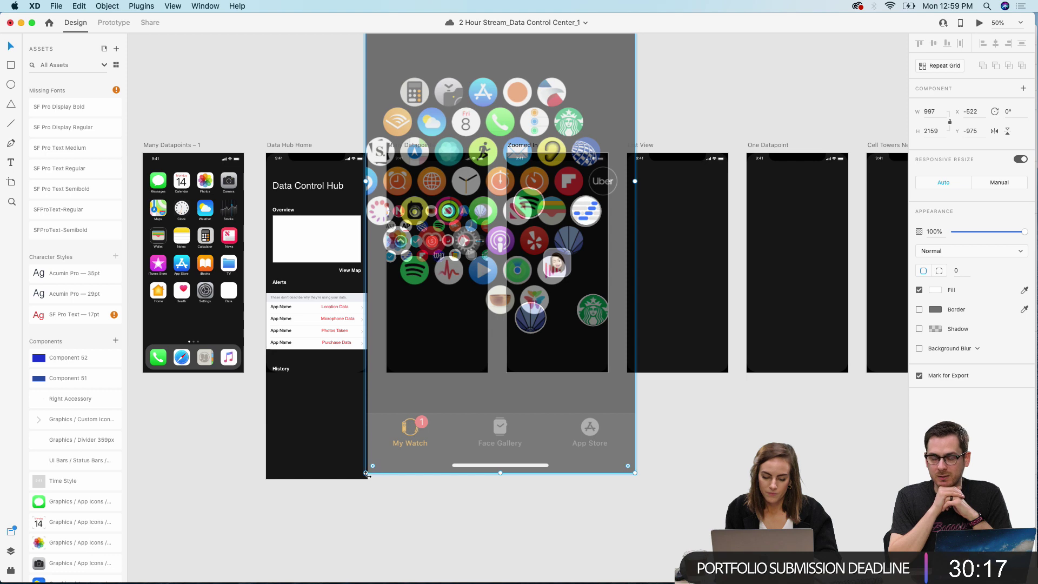
{"action": "left_click_drag", "start_coordinate": [366, 473], "coordinate": [365, 477]}
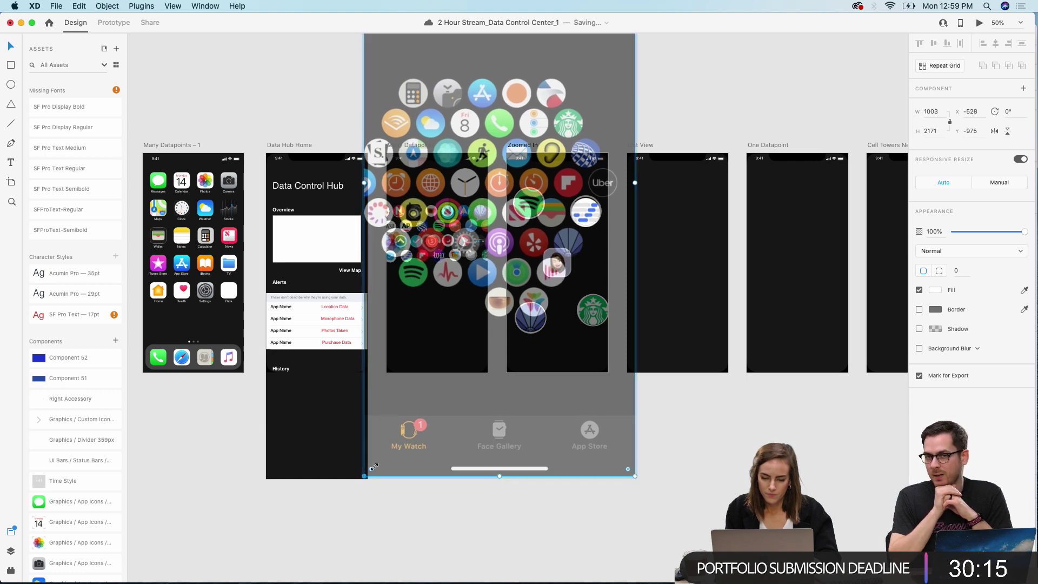
{"action": "scroll", "coordinate": [505, 344], "scroll_direction": "up", "scroll_amount": 2}
{"action": "scroll", "coordinate": [502, 356], "scroll_direction": "up", "scroll_amount": 4}
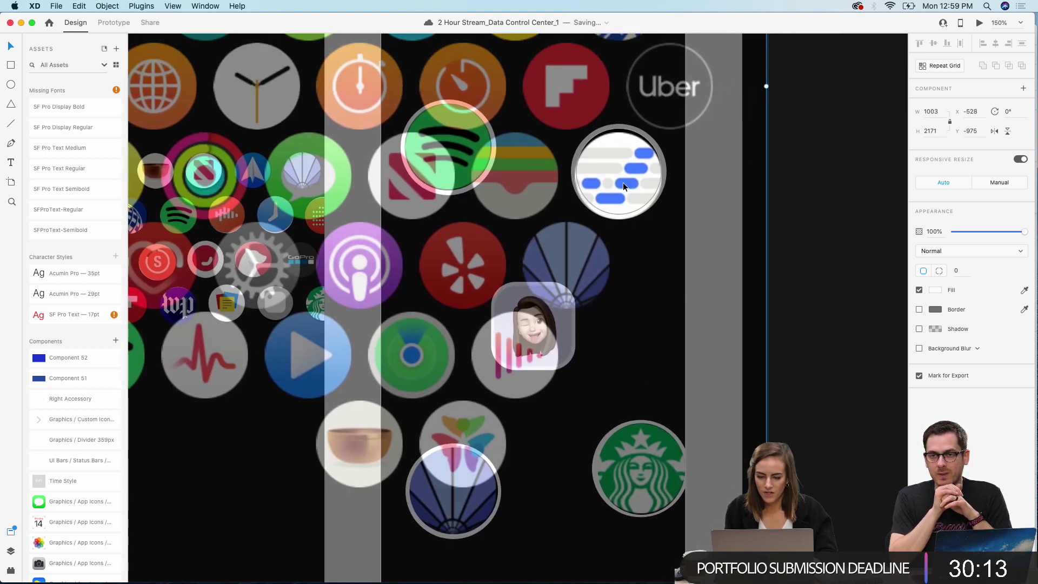
{"action": "key", "text": "Delete"}
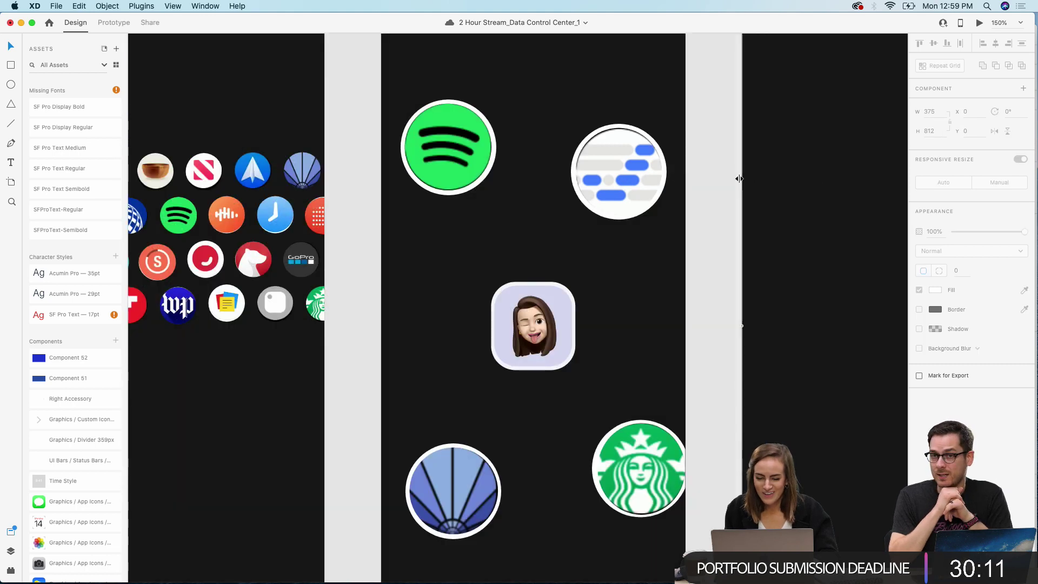
Step: Nudge the mask shape of the icon with blue bars down to Y 163
{"action": "left_click", "coordinate": [633, 164]}
{"action": "key", "text": "ctrl+z"}
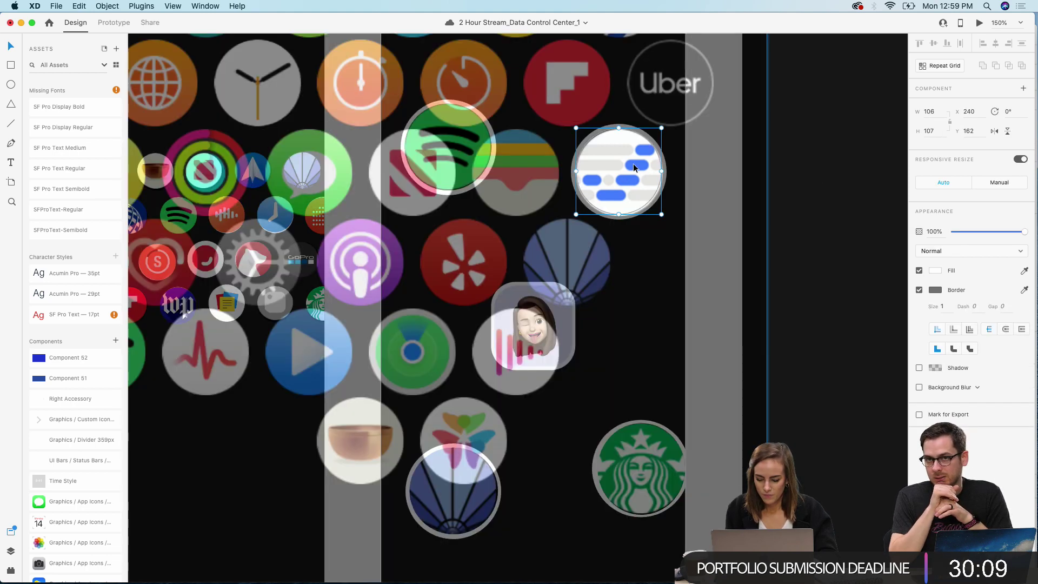
{"action": "key", "text": "Down"}
{"action": "key", "text": "Down"}
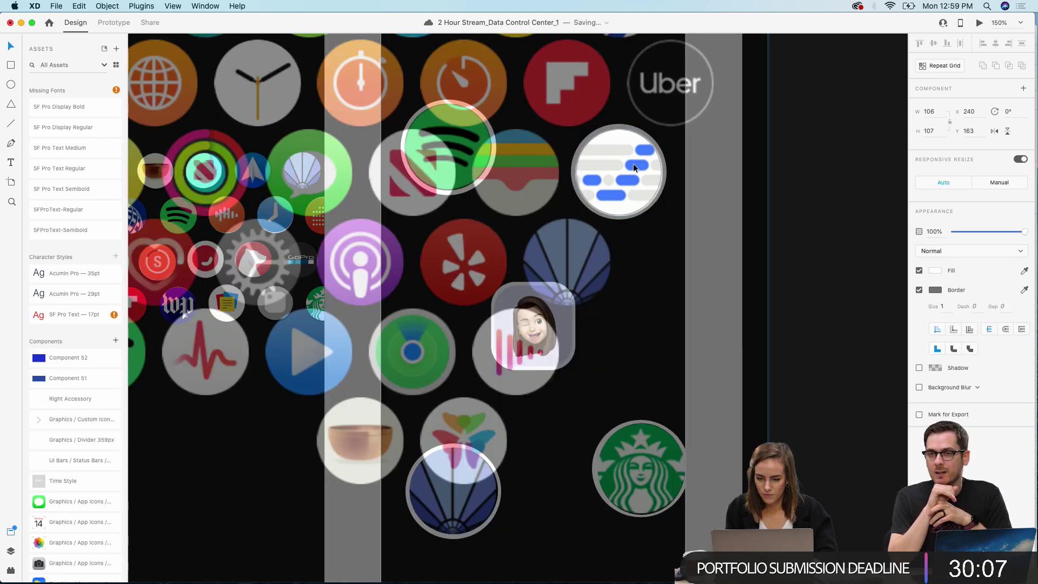
{"action": "left_click", "coordinate": [785, 170]}
{"action": "key", "text": "ctrl+minus"}
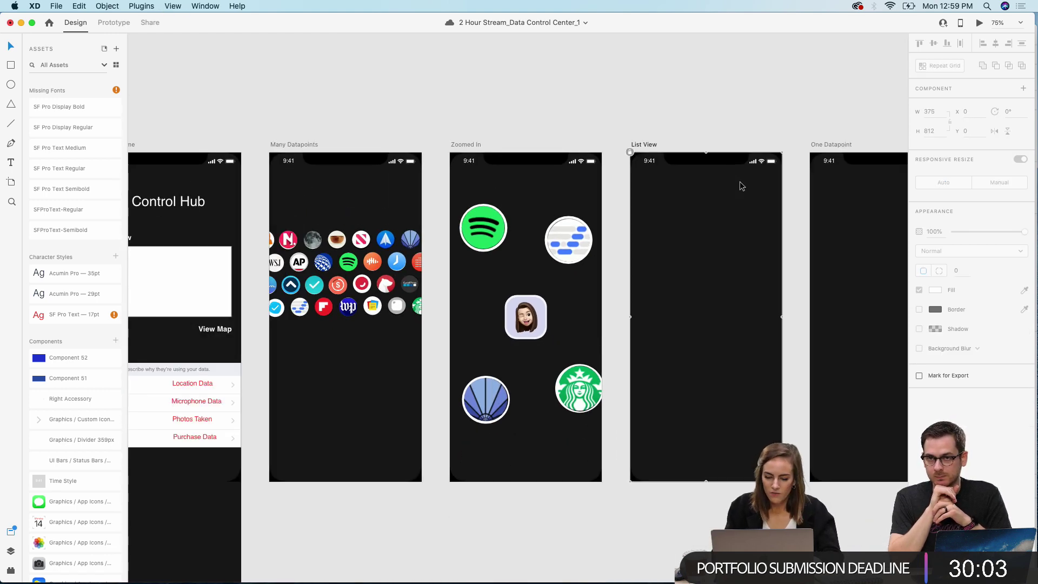
Step: Draw a thin rectangle about 5 by 161 and rotate it to about -23° to link the Spotify icon to the avatar
{"action": "key", "text": "ctrl+plus"}
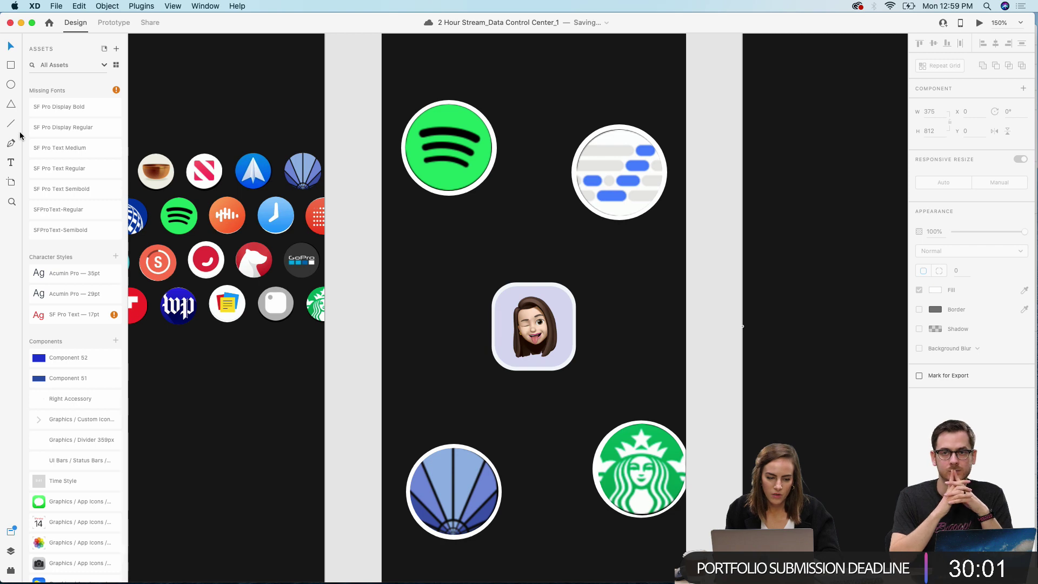
{"action": "left_click", "coordinate": [11, 64]}
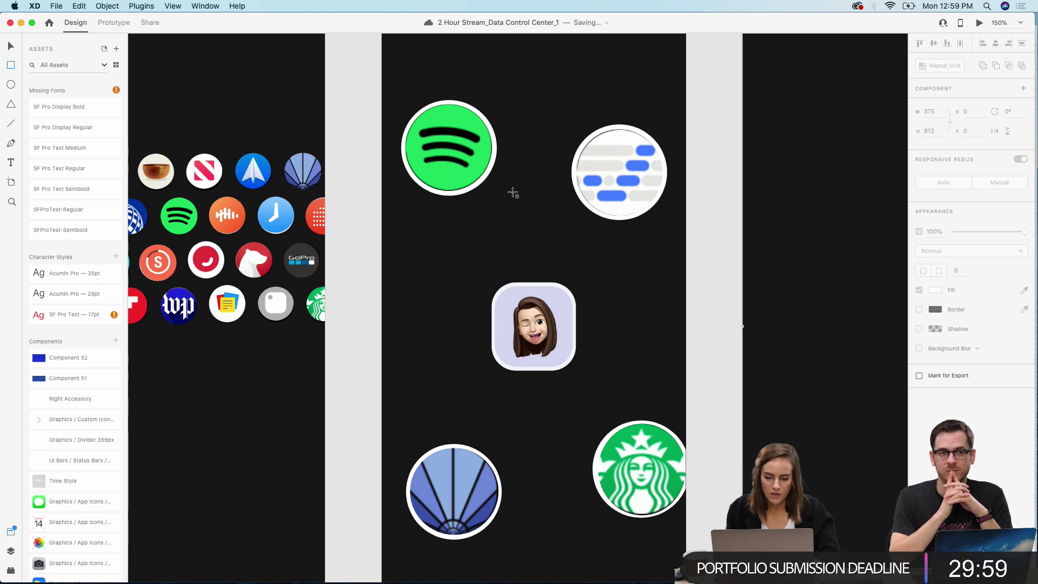
{"action": "left_click_drag", "start_coordinate": [464, 182], "coordinate": [468, 315]}
{"action": "left_click_drag", "start_coordinate": [468, 183], "coordinate": [433, 160]}
{"action": "left_click_drag", "start_coordinate": [457, 228], "coordinate": [477, 218]}
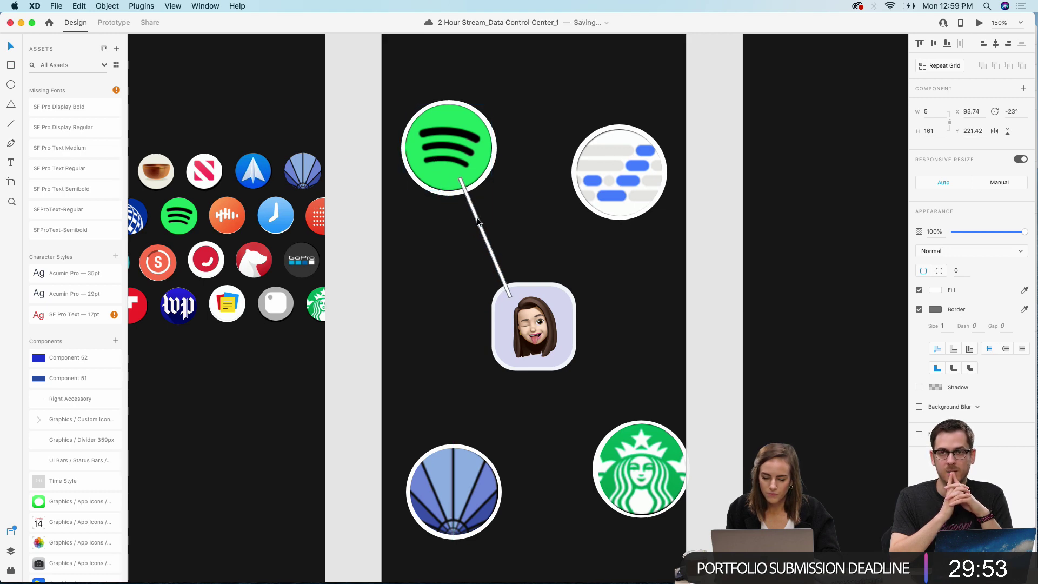
Step: Set the connecting line's width to 3 and remove its border
{"action": "type", "text": "2"}
{"action": "key", "text": "Return"}
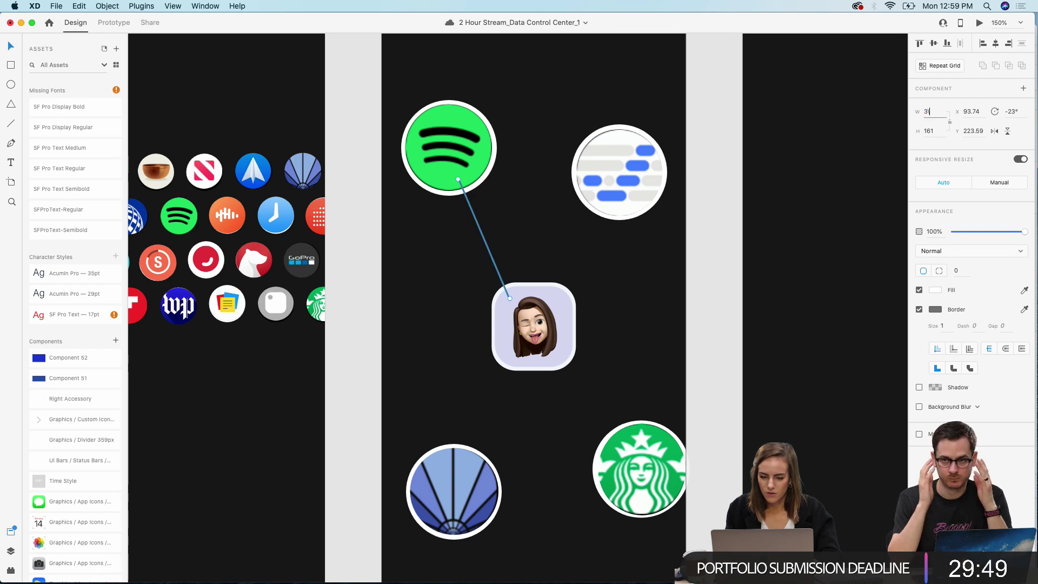
{"action": "key", "text": "Return"}
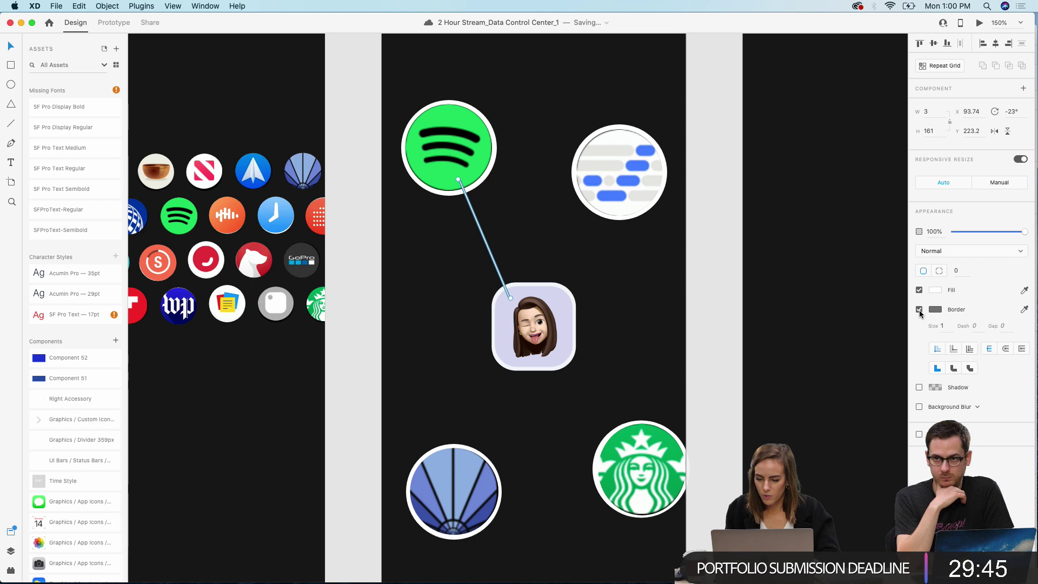
{"action": "left_click", "coordinate": [919, 312]}
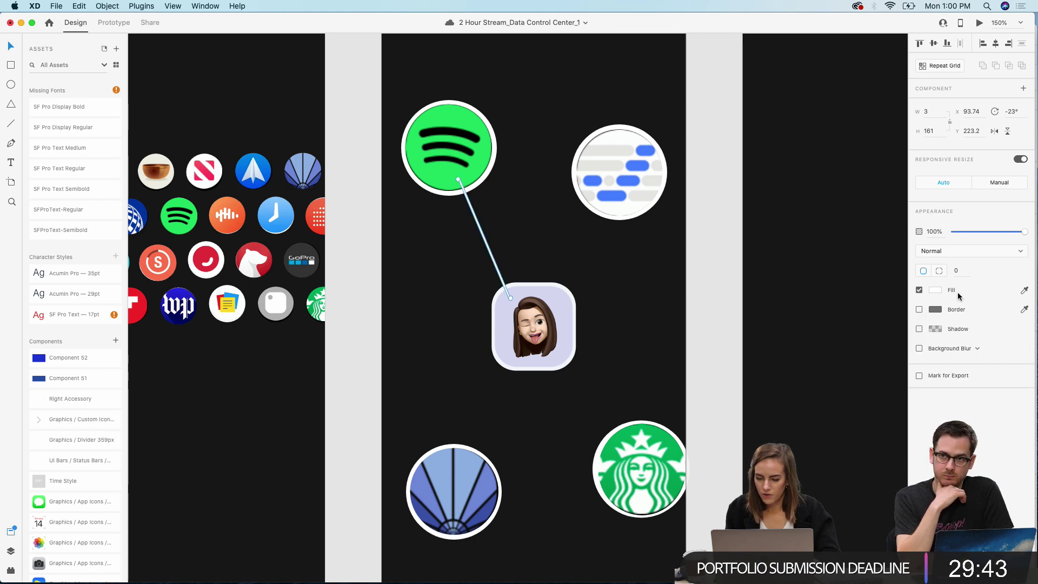
Step: Fill the connecting line with a linear gradient from white to the green sampled from the Spotify icon
{"action": "left_click", "coordinate": [937, 291]}
{"action": "left_click", "coordinate": [826, 226]}
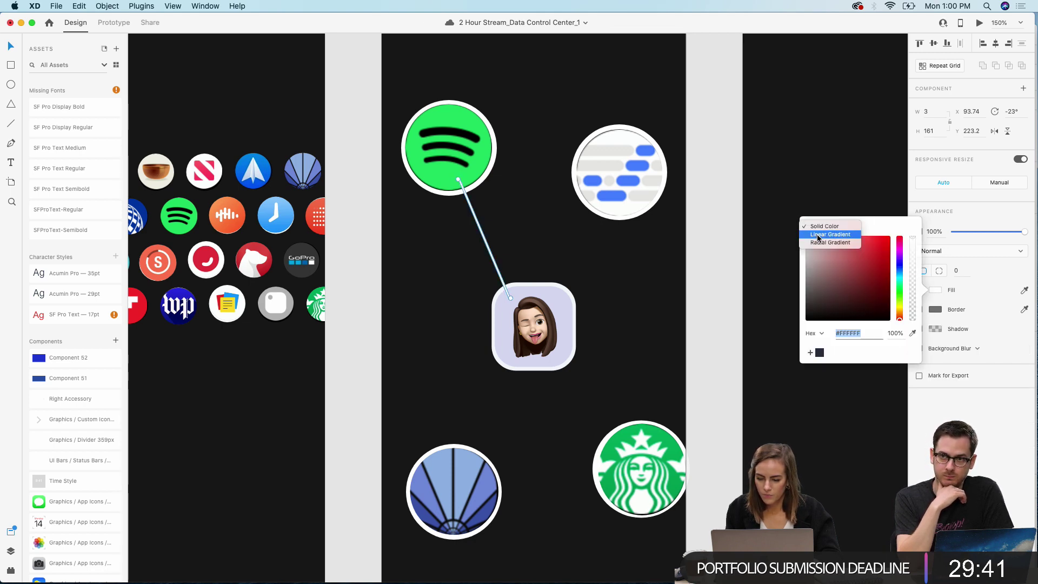
{"action": "left_click", "coordinate": [831, 234]}
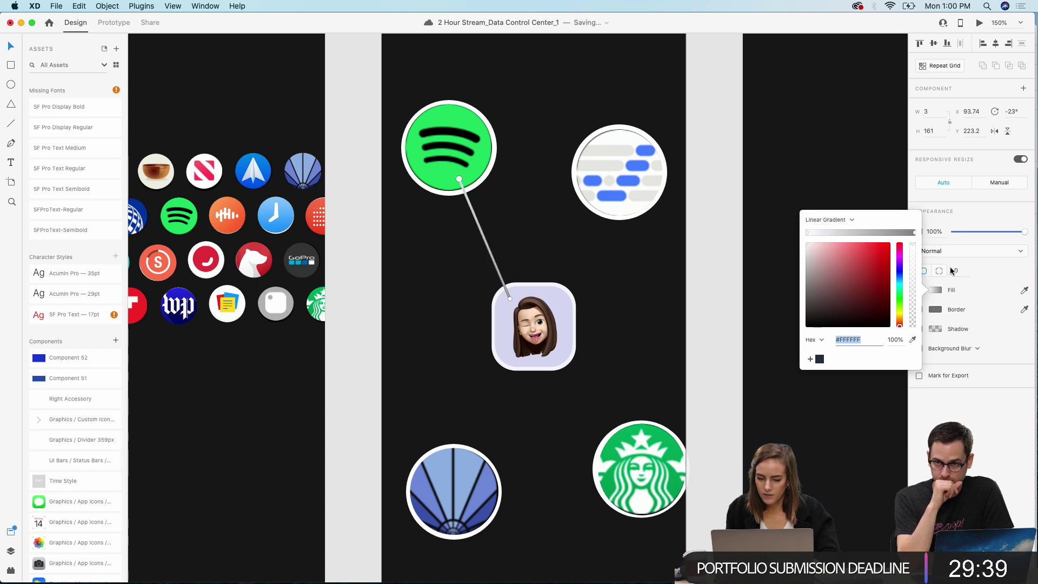
{"action": "left_click", "coordinate": [914, 233]}
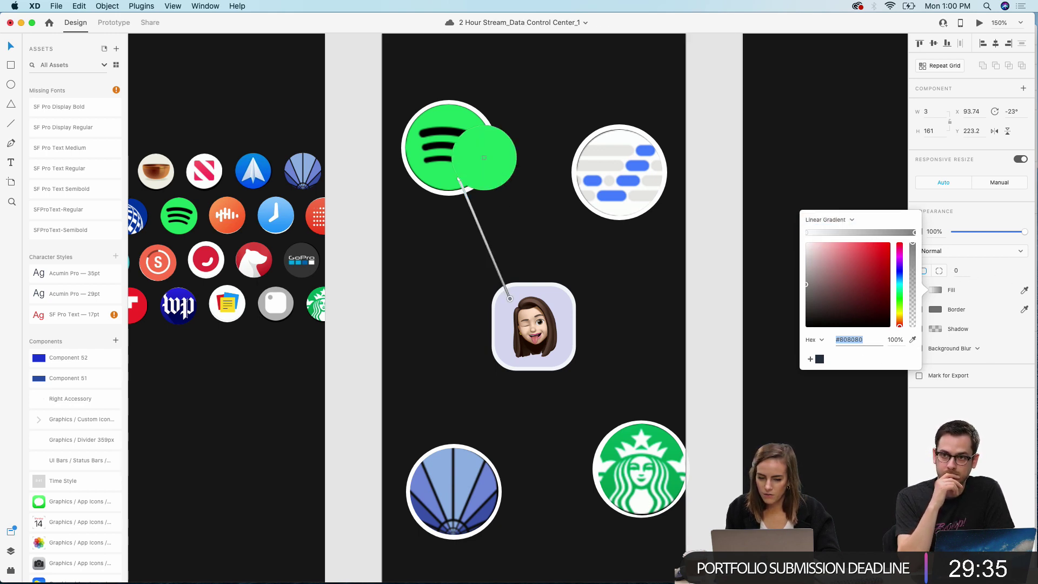
{"action": "left_click", "coordinate": [464, 123]}
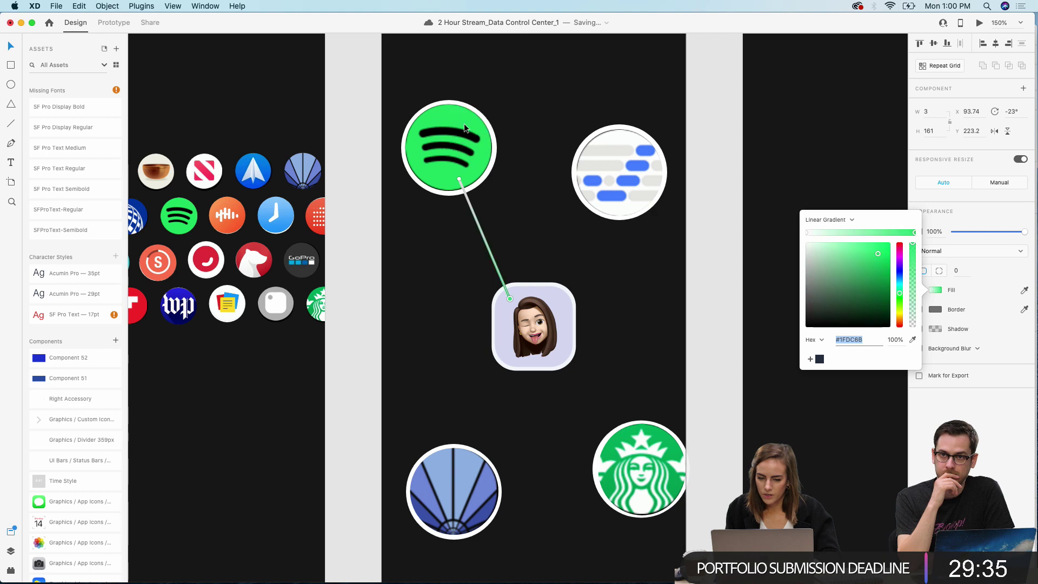
Step: Try the Spotify green as the gradient's starting colour, and restore that stop to white sampled from an icon's ring
{"action": "left_click", "coordinate": [807, 234]}
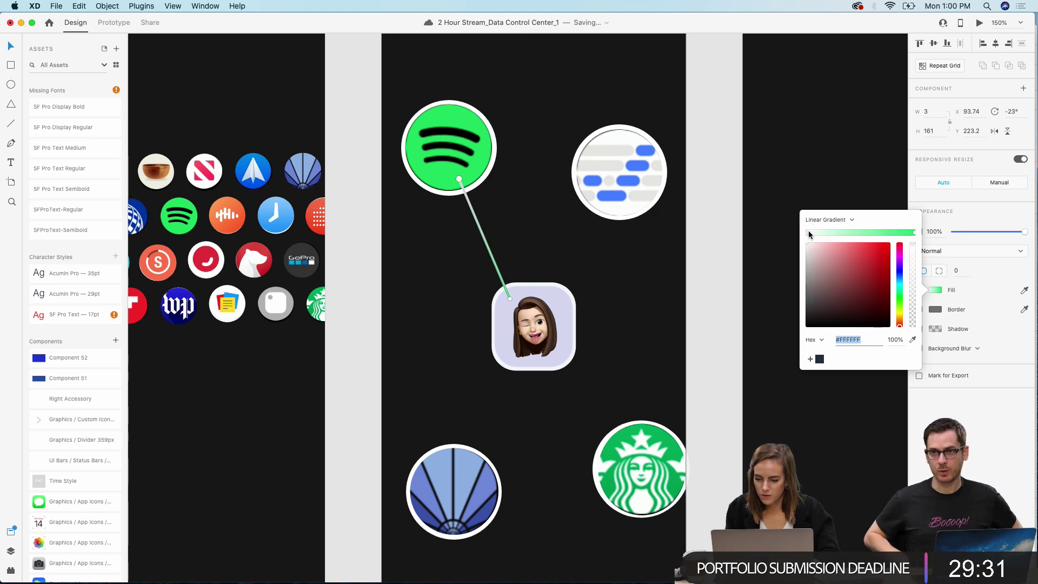
{"action": "left_click", "coordinate": [915, 232]}
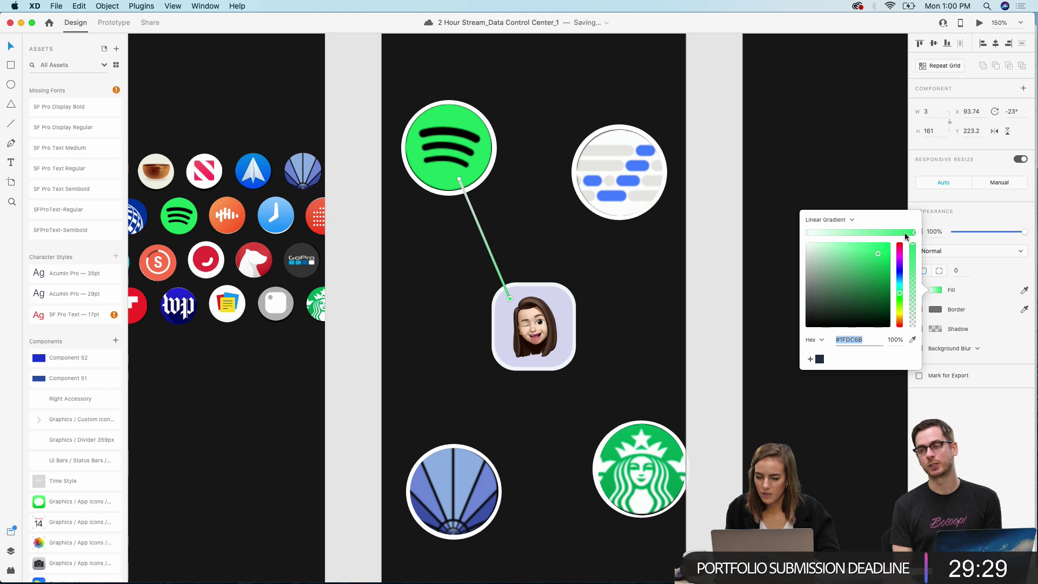
{"action": "left_click", "coordinate": [807, 233]}
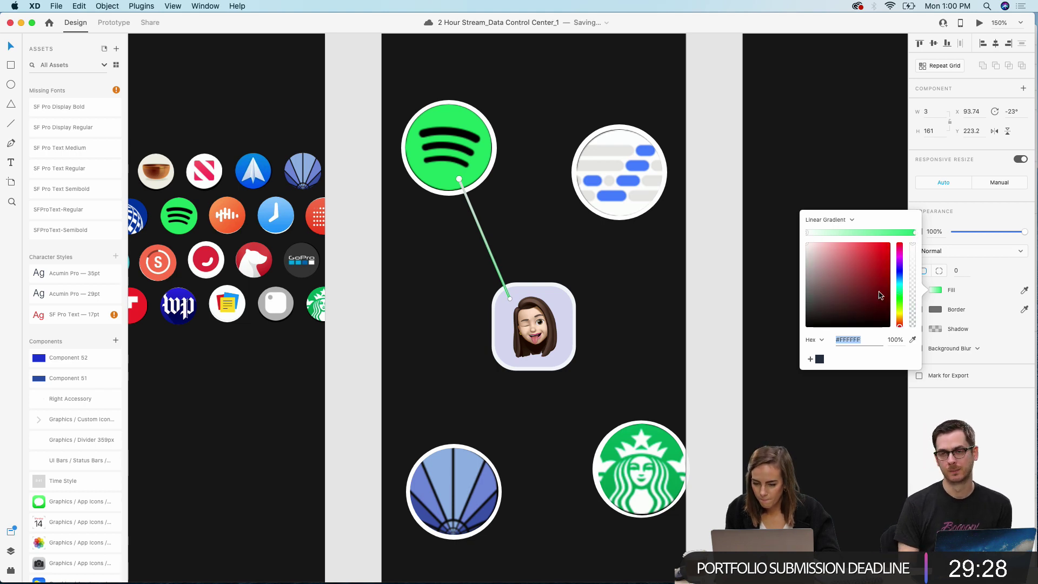
{"action": "left_click", "coordinate": [912, 342]}
{"action": "left_click", "coordinate": [448, 138]}
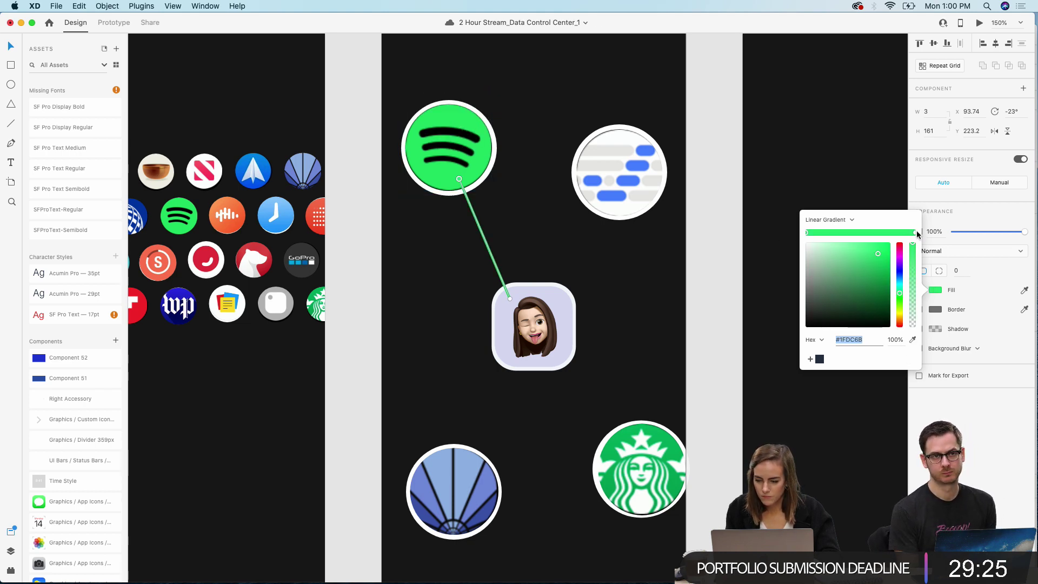
{"action": "left_click", "coordinate": [912, 340]}
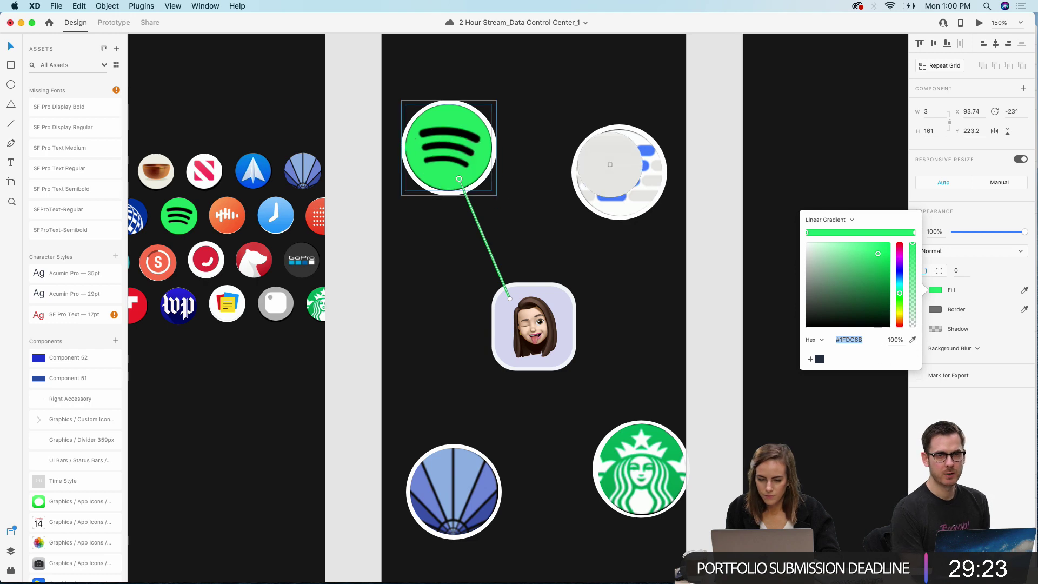
{"action": "left_click", "coordinate": [620, 128]}
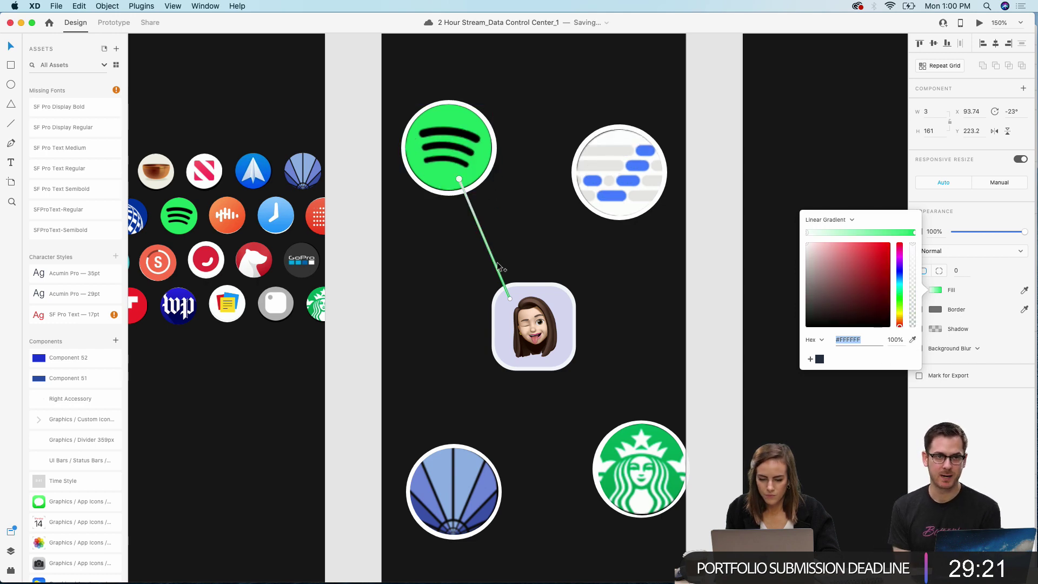
{"action": "left_click", "coordinate": [510, 296]}
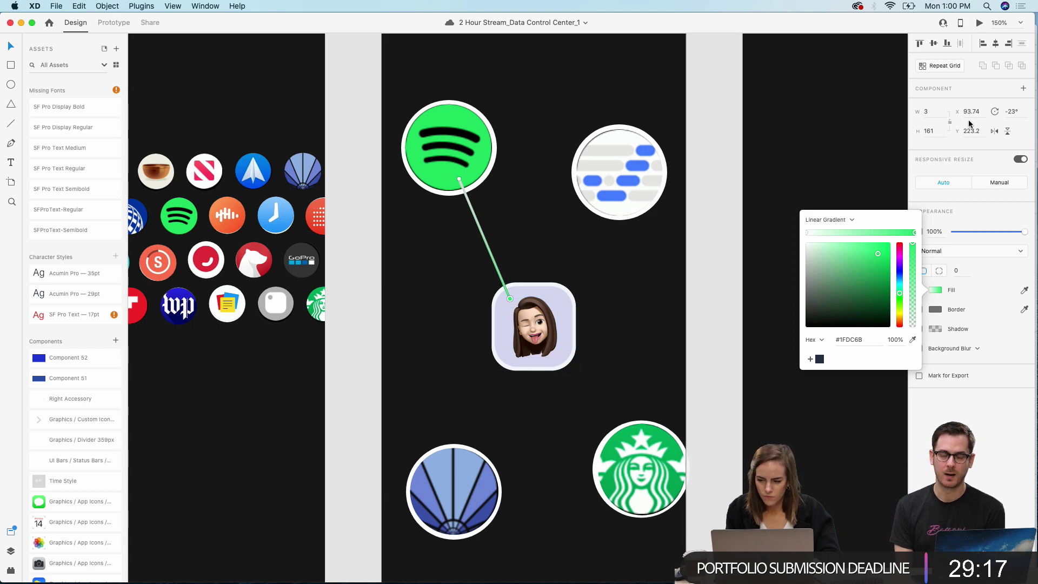
Step: Flip the connecting line so its green end meets the Spotify icon, and rotate it to about -24°
{"action": "left_click", "coordinate": [994, 131]}
{"action": "left_click", "coordinate": [994, 131]}
{"action": "left_click", "coordinate": [1007, 131]}
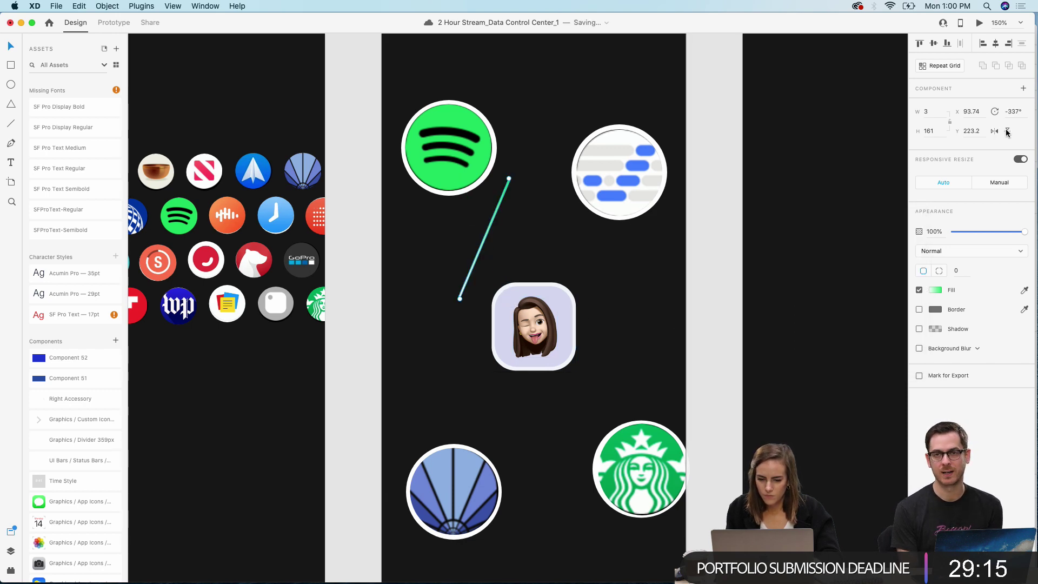
{"action": "left_click_drag", "start_coordinate": [513, 172], "coordinate": [444, 174]}
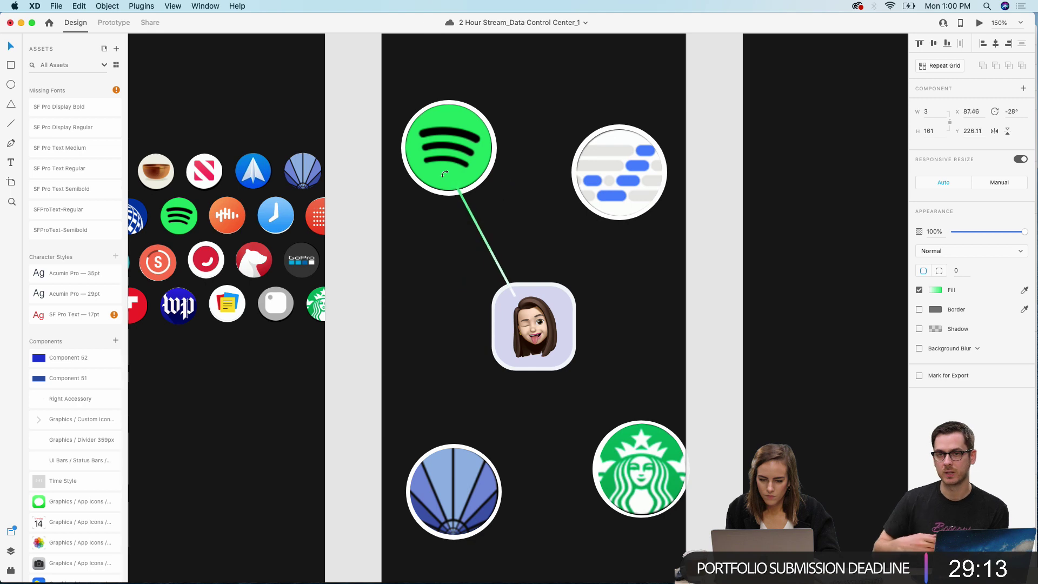
Step: Bring the Spotify icon and the avatar to the front, covering the ends of the connecting line
{"action": "left_click", "coordinate": [452, 171]}
{"action": "left_click", "coordinate": [535, 325], "text": "shift"}
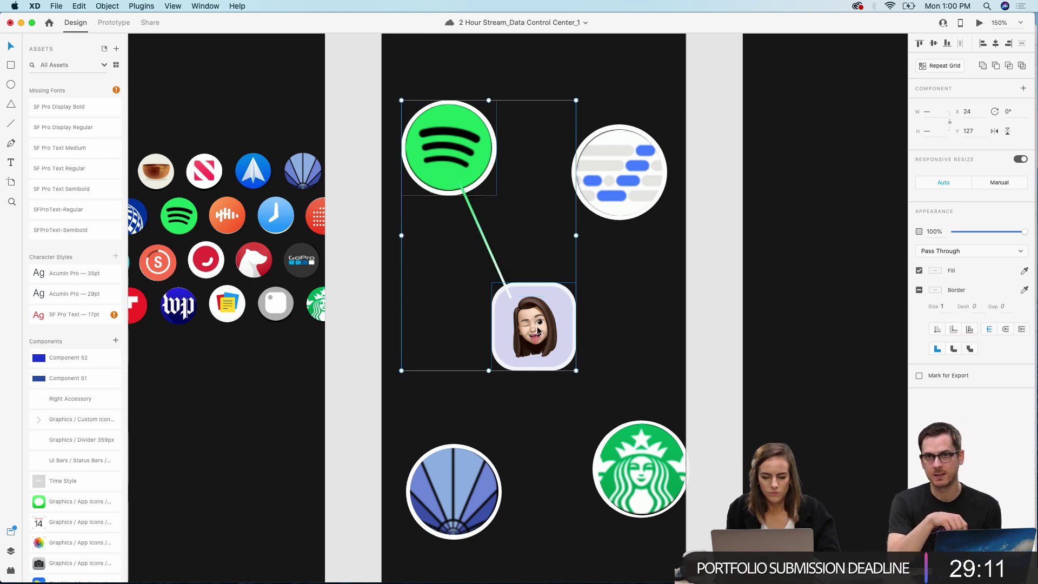
{"action": "right_click", "coordinate": [537, 328]}
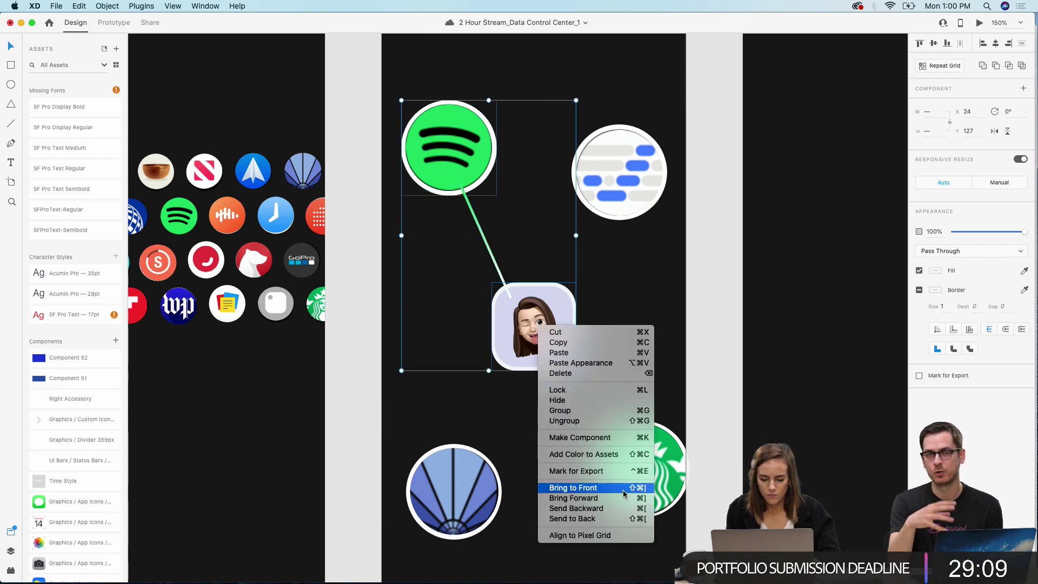
{"action": "left_click", "coordinate": [716, 383]}
{"action": "left_click", "coordinate": [716, 378]}
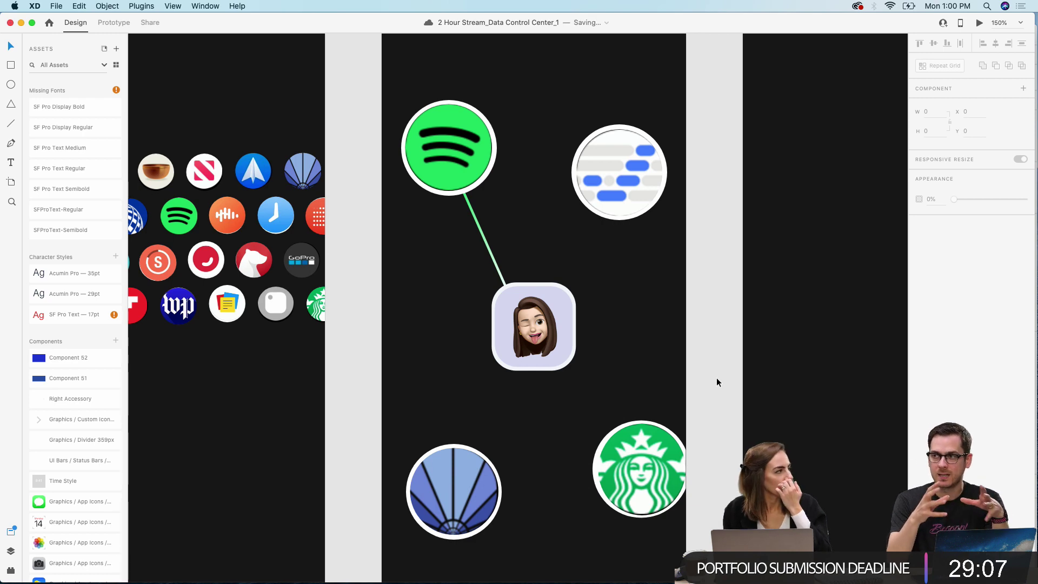
Step: Duplicate the connecting line and rotate the copy to about 28° between the avatar and the icon with blue bars
{"action": "left_click", "coordinate": [487, 246]}
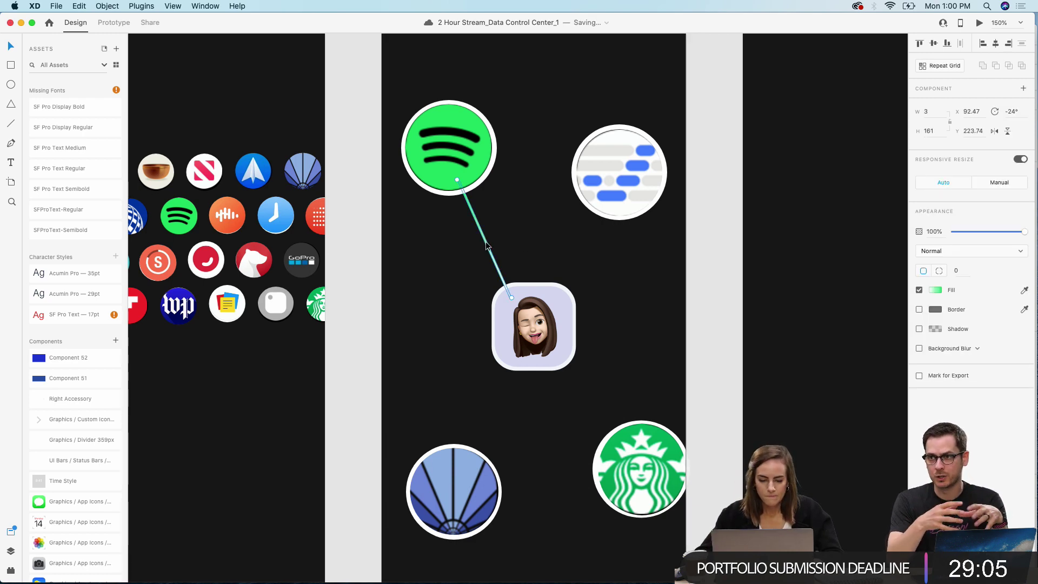
{"action": "left_click_drag", "start_coordinate": [487, 247], "coordinate": [579, 247]}
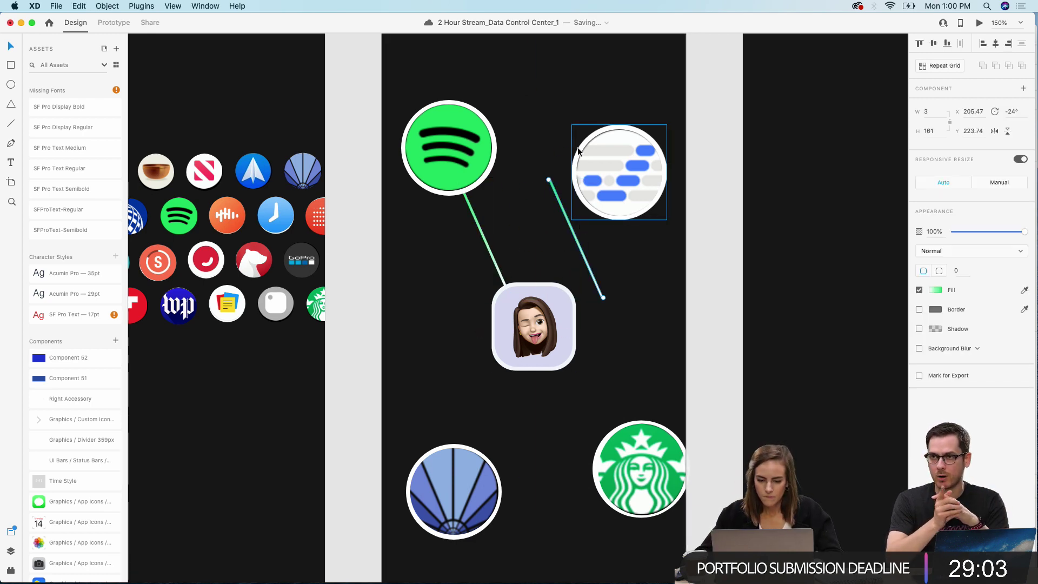
{"action": "left_click_drag", "start_coordinate": [548, 177], "coordinate": [592, 232]}
Step: Bring the avatar and the icon with blue bars to the front of the second connecting line
{"action": "left_click", "coordinate": [550, 324], "text": "shift"}
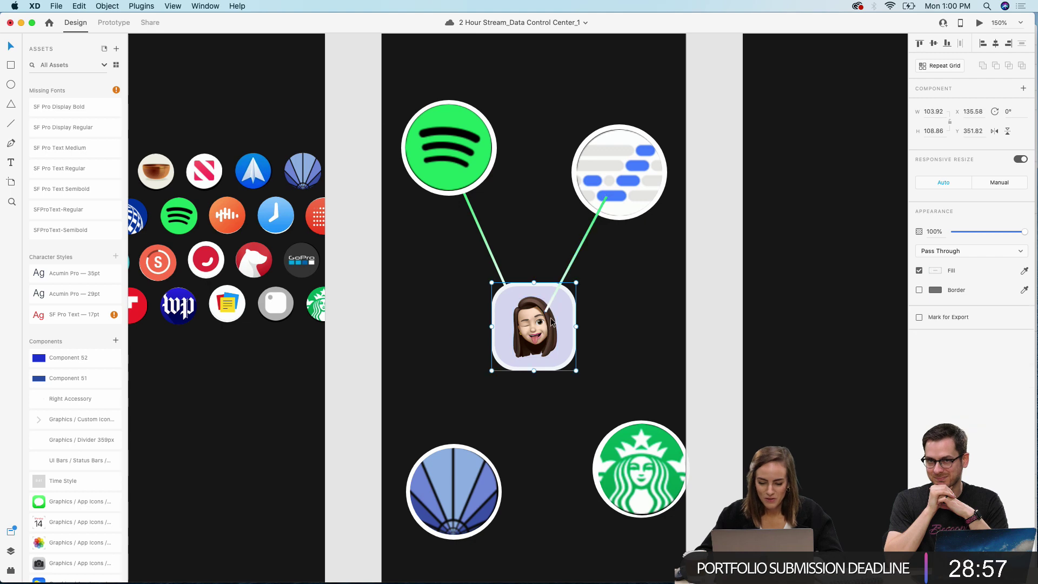
{"action": "left_click", "coordinate": [623, 218], "text": "shift"}
{"action": "right_click", "coordinate": [623, 218]}
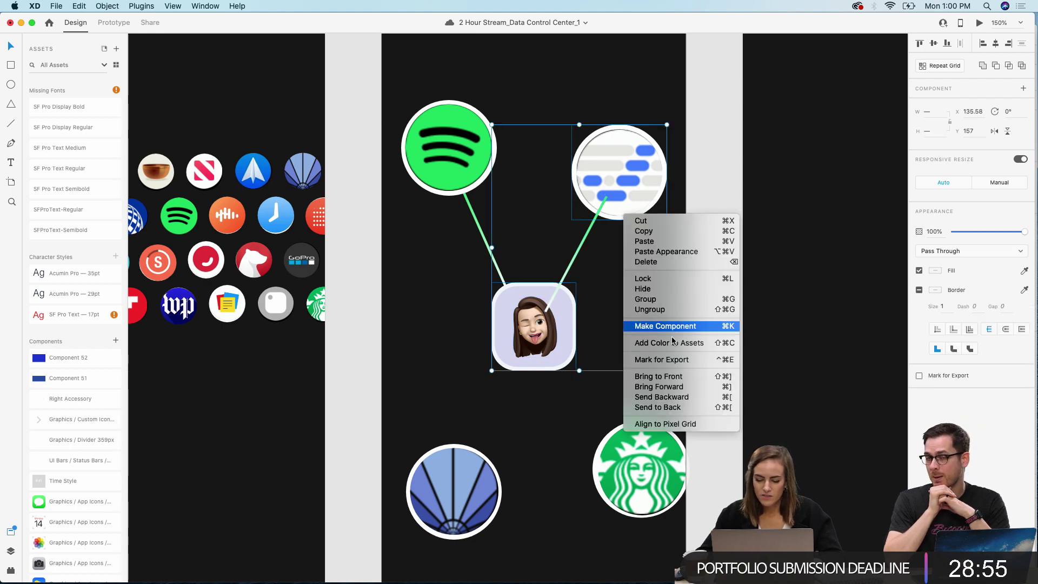
{"action": "left_click", "coordinate": [688, 377]}
{"action": "left_click", "coordinate": [706, 354]}
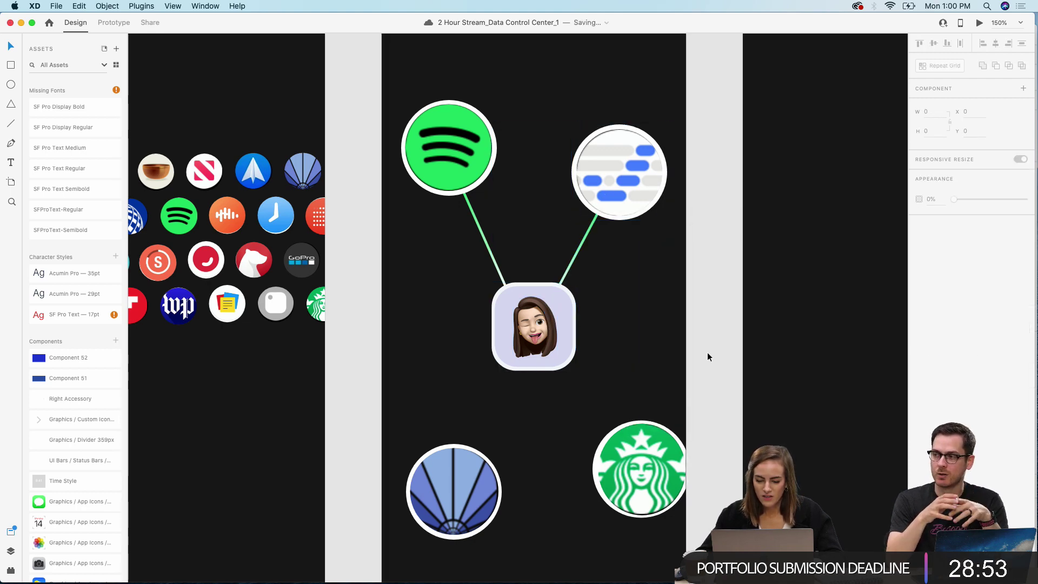
Step: Change the second line's green gradient stop to the blue #4D87FF sampled from the icon with blue bars
{"action": "left_click", "coordinate": [588, 241]}
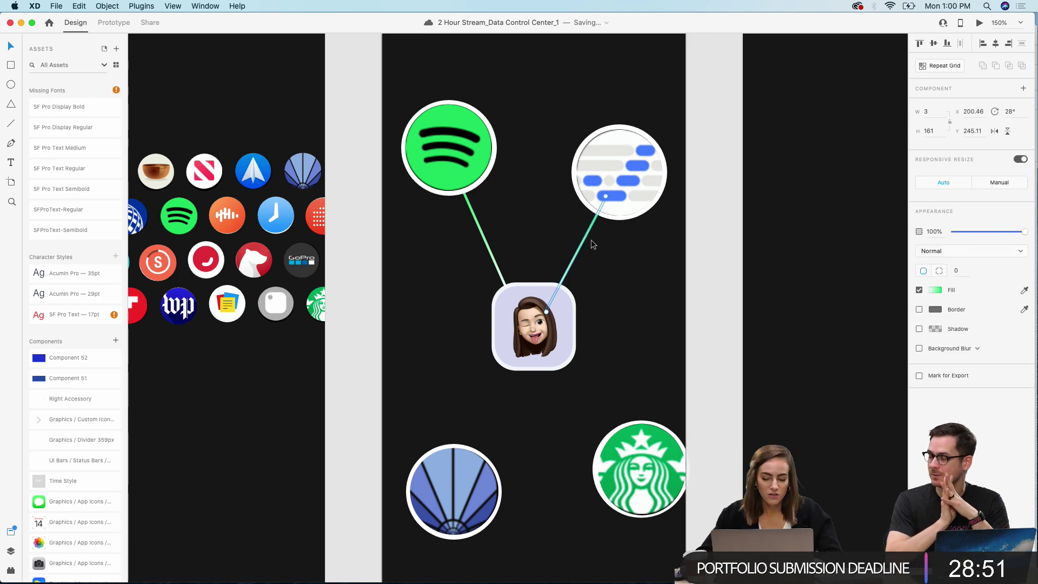
{"action": "left_click", "coordinate": [934, 291]}
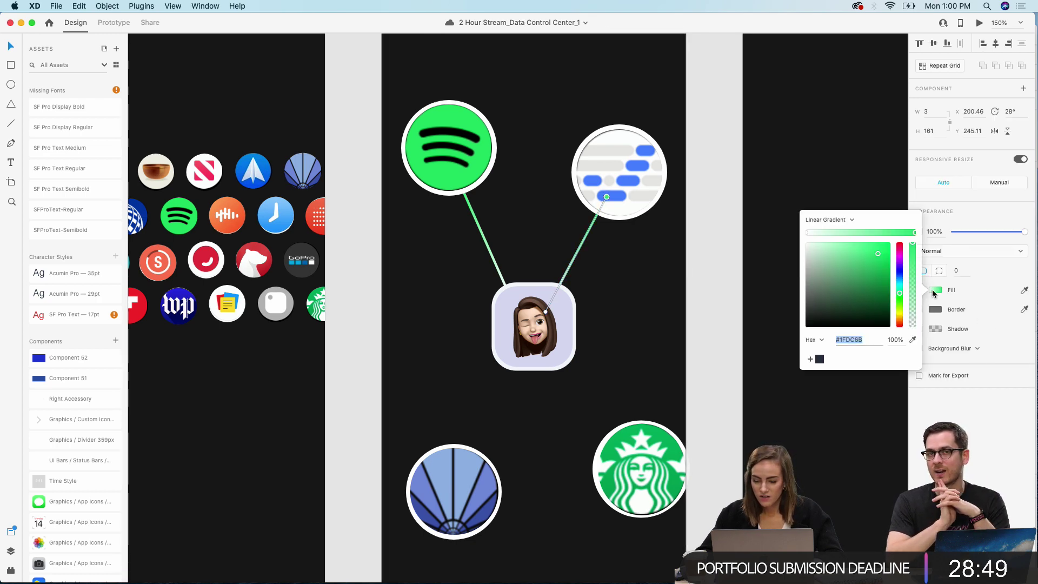
{"action": "left_click", "coordinate": [914, 339]}
{"action": "left_click", "coordinate": [637, 165]}
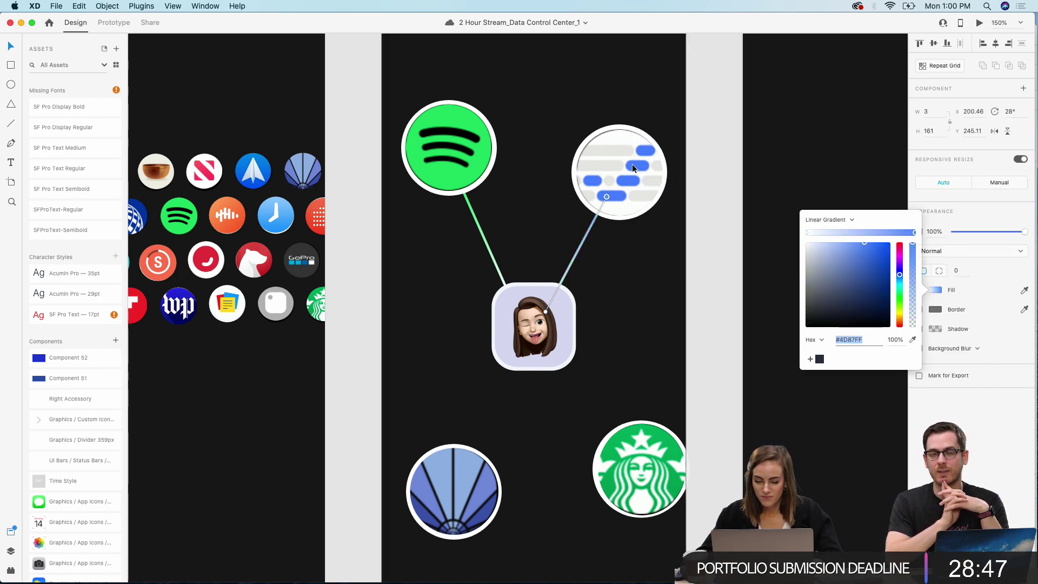
{"action": "left_click", "coordinate": [718, 171]}
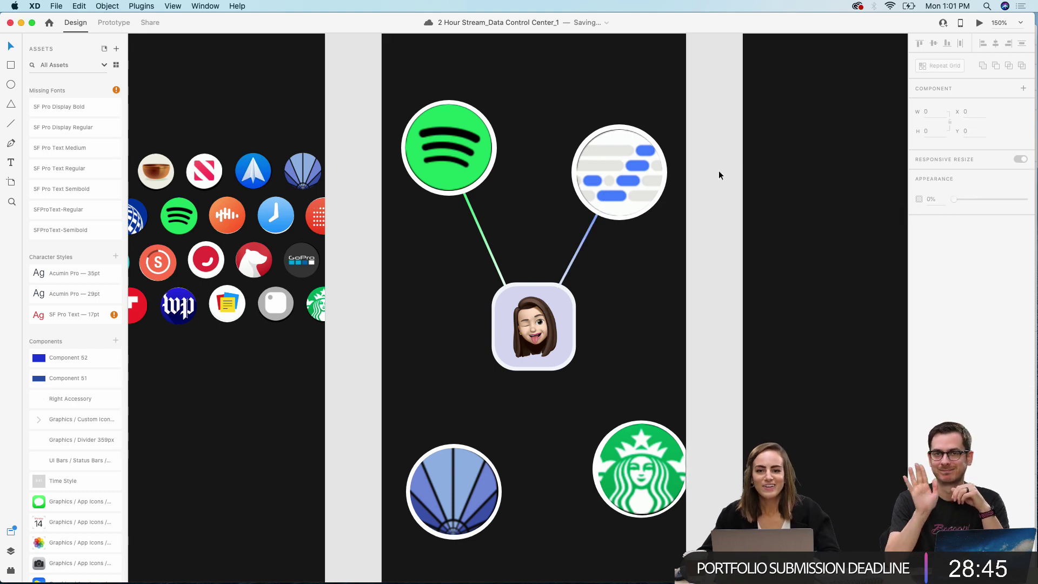
Step: Copy the glowing blue dot component from the Assets artboard into the Zoomed In artboard
{"action": "scroll", "coordinate": [718, 170], "scroll_direction": "down", "scroll_amount": 5, "text": "ctrl"}
{"action": "scroll", "coordinate": [718, 171], "scroll_direction": "down", "scroll_amount": 10}
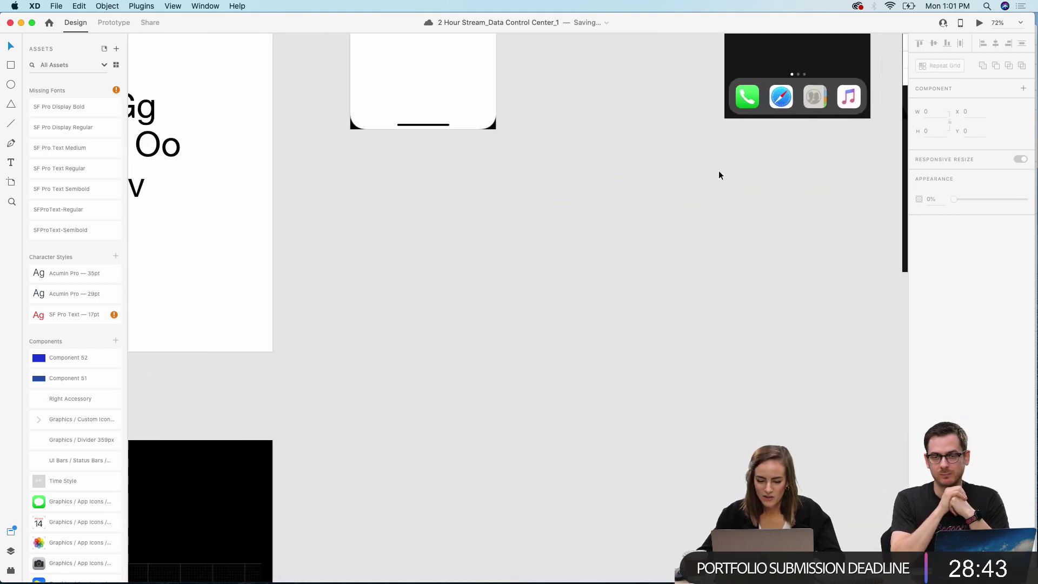
{"action": "scroll", "coordinate": [718, 170], "scroll_direction": "left", "scroll_amount": 5}
{"action": "scroll", "coordinate": [718, 170], "scroll_direction": "down", "scroll_amount": 2}
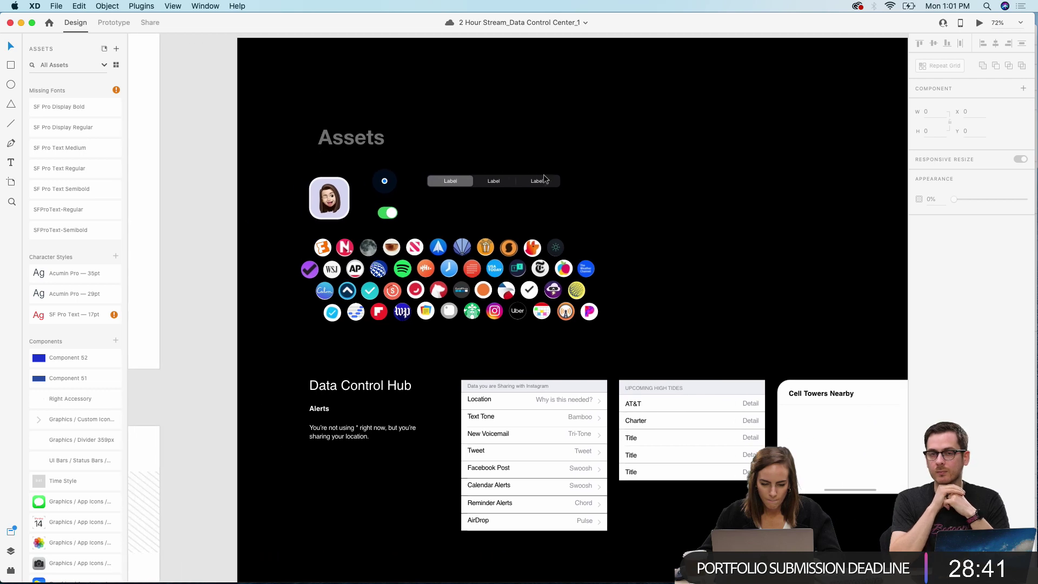
{"action": "left_click", "coordinate": [384, 181]}
{"action": "scroll", "coordinate": [385, 180], "scroll_direction": "up", "scroll_amount": 10}
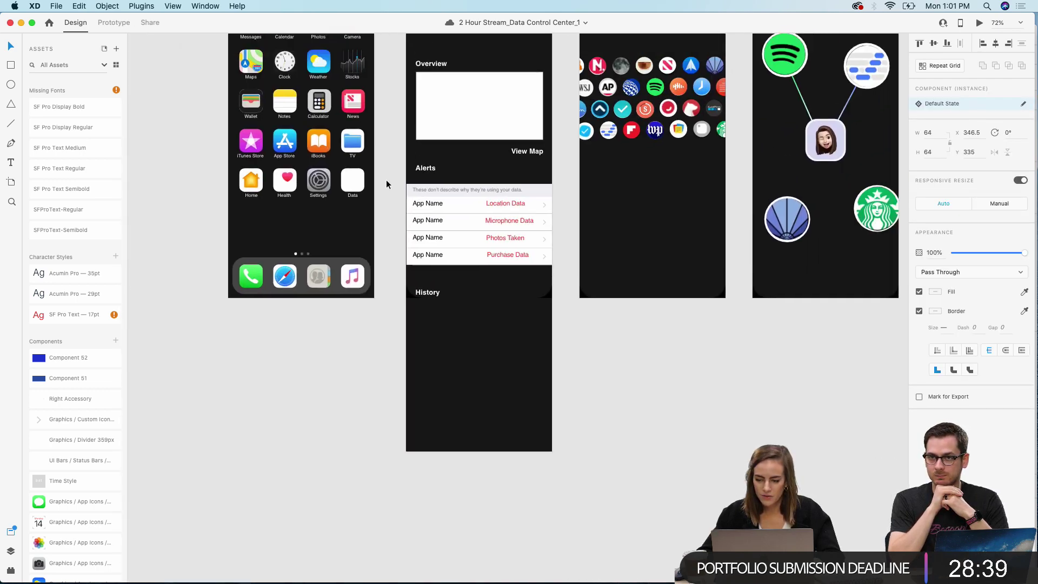
{"action": "scroll", "coordinate": [386, 179], "scroll_direction": "right", "scroll_amount": 3}
{"action": "scroll", "coordinate": [597, 222], "scroll_direction": "right", "scroll_amount": 3}
{"action": "left_click", "coordinate": [598, 222]}
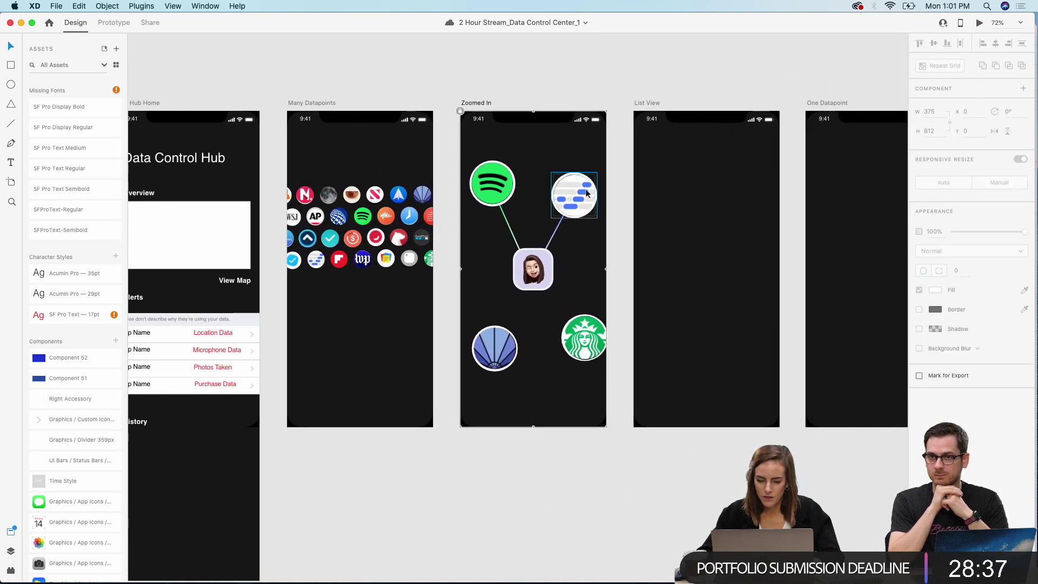
{"action": "scroll", "coordinate": [567, 113], "scroll_direction": "up", "scroll_amount": 5}
{"action": "scroll", "coordinate": [568, 112], "scroll_direction": "down", "scroll_amount": 2}
{"action": "left_click", "coordinate": [696, 346]}
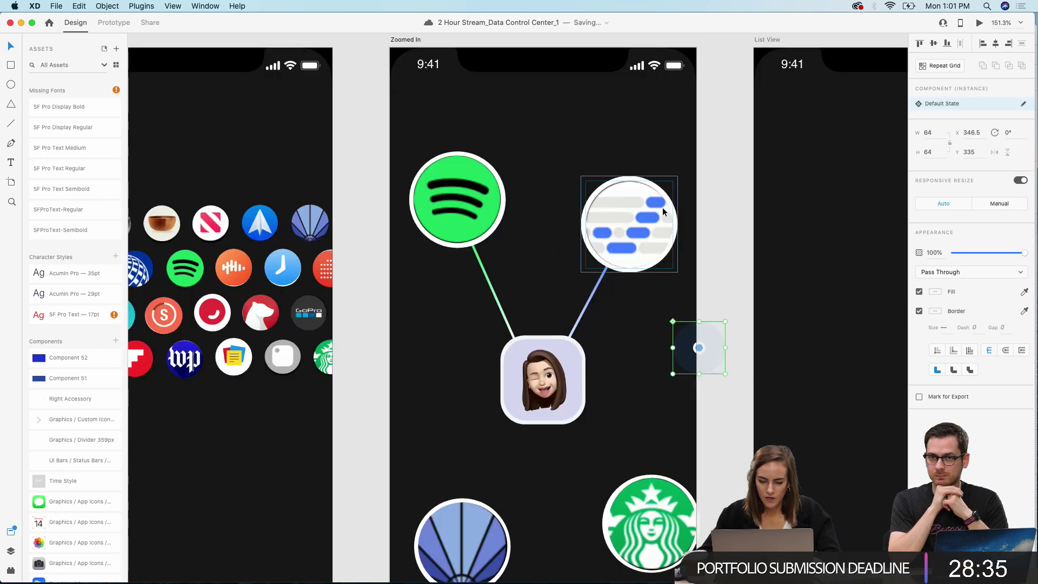
Step: Position the blue dot on the blue connecting line and place a copy of it on the green connecting line
{"action": "left_click_drag", "start_coordinate": [696, 345], "coordinate": [490, 297]}
{"action": "key", "text": "super+c"}
{"action": "key", "text": "super+v"}
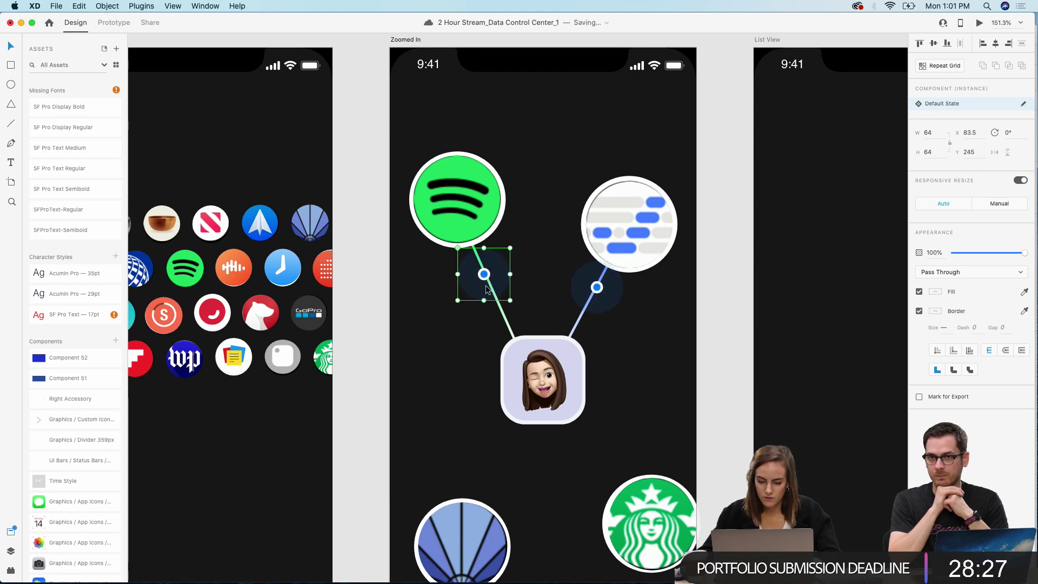
Step: Change the fill of the dot on the Spotify line to the green sampled from the Spotify icon
{"action": "double_click", "coordinate": [484, 275]}
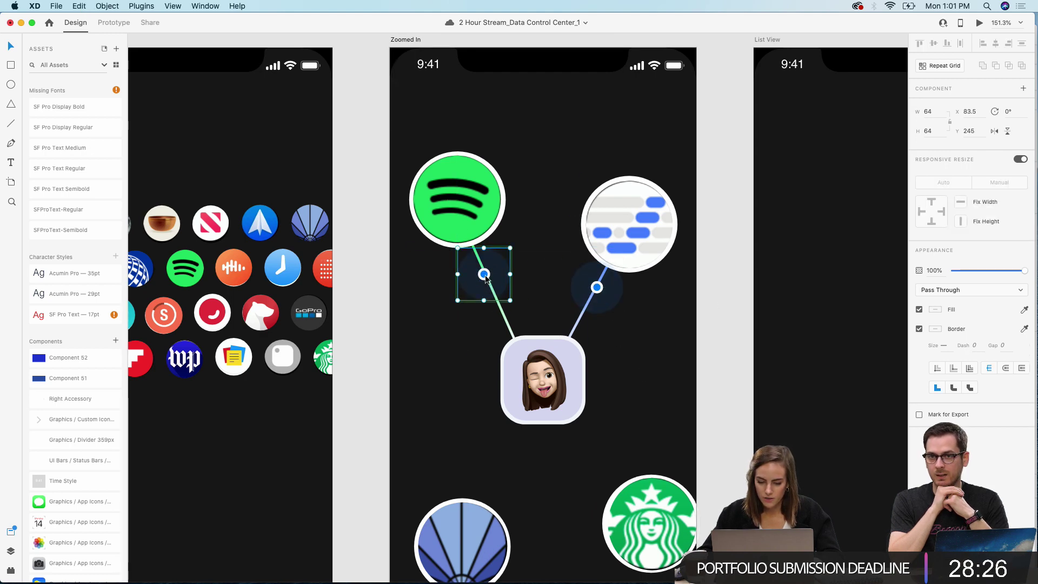
{"action": "left_click", "coordinate": [935, 310]}
{"action": "left_click", "coordinate": [913, 353]}
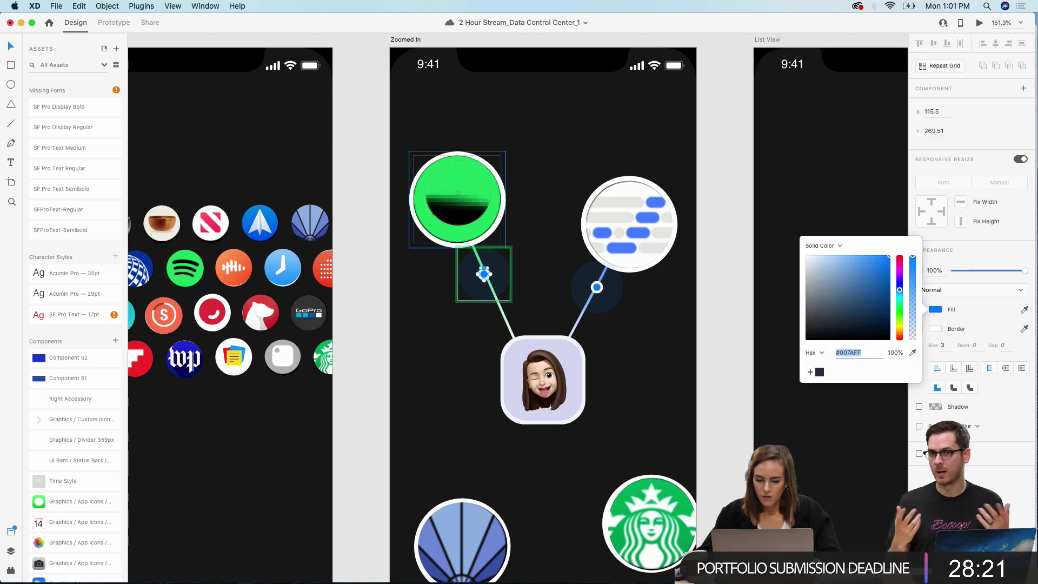
{"action": "left_click", "coordinate": [475, 178]}
{"action": "left_click", "coordinate": [733, 152]}
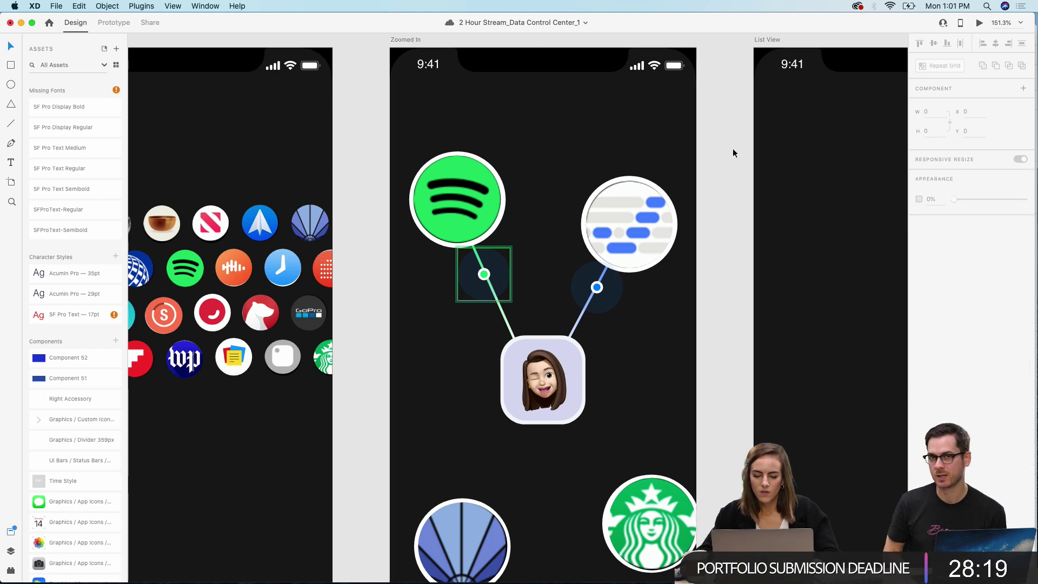
Step: Nudge the green dot to X 84.5, Y 243 so it sits centred on the Spotify line
{"action": "left_click", "coordinate": [508, 274]}
{"action": "mouse_move", "coordinate": [508, 274]}
{"action": "left_mouse_down"}
{"action": "mouse_move", "coordinate": [488, 271]}
{"action": "mouse_move", "coordinate": [508, 273]}
{"action": "left_mouse_up"}
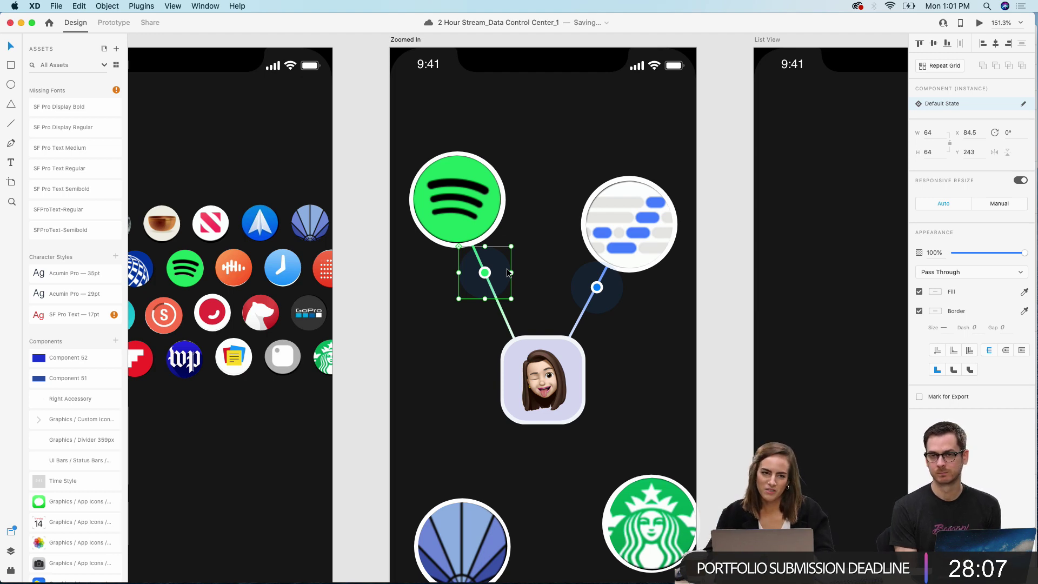
{"action": "scroll", "coordinate": [507, 272], "scroll_direction": "down", "scroll_amount": 3}
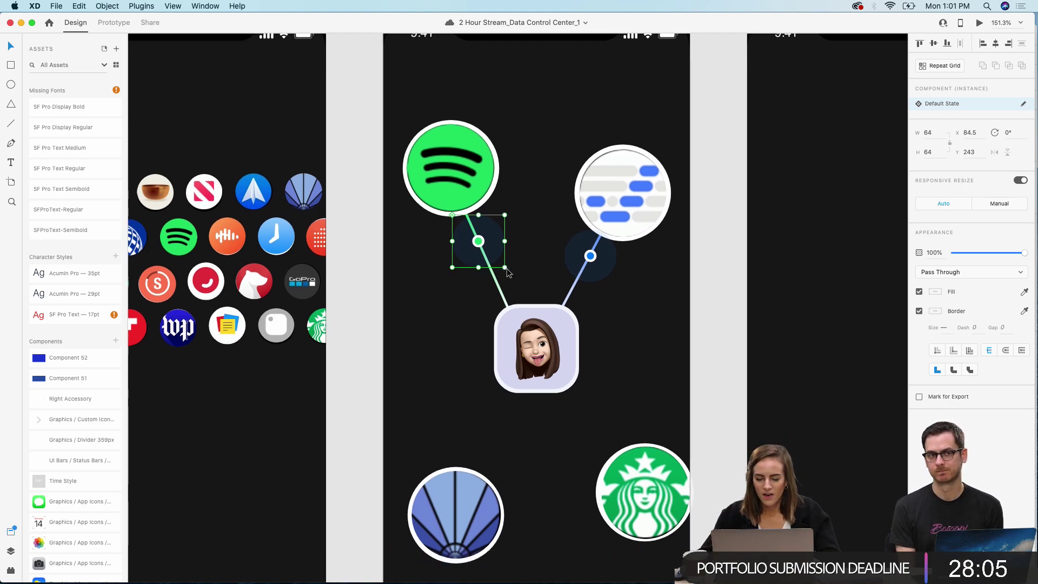
{"action": "left_click", "coordinate": [704, 335]}
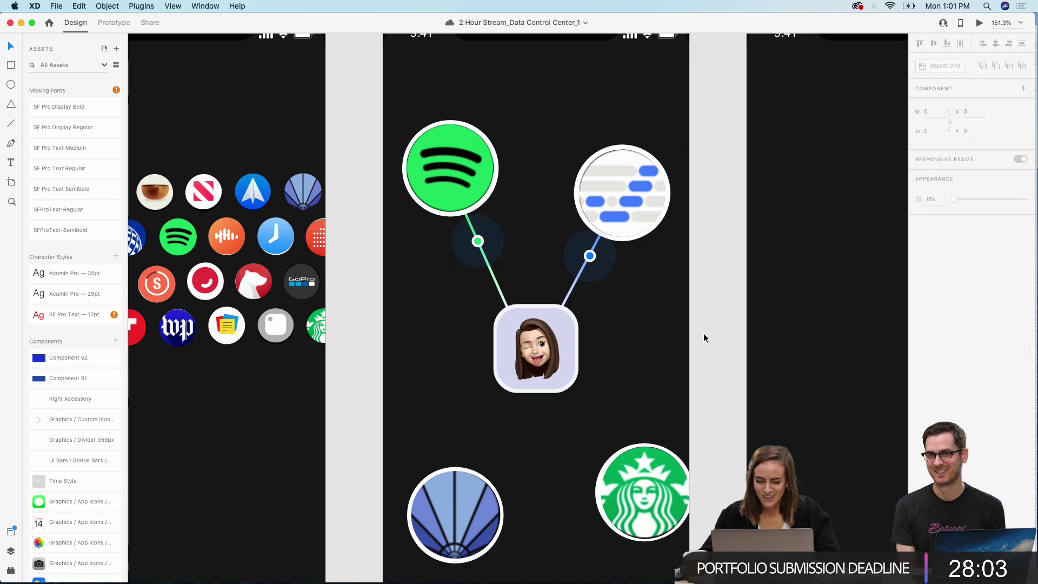
{"action": "scroll", "coordinate": [704, 338], "scroll_direction": "down", "scroll_amount": 2}
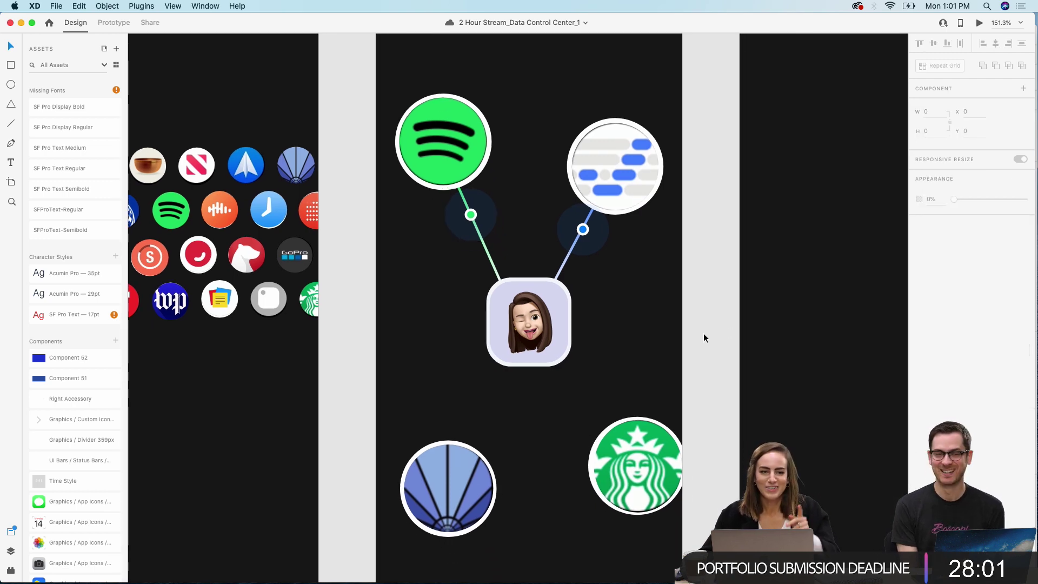
Step: Duplicate the green dot and its line between the avatar and the blue shell icon, rotating the line copy to -156°
{"action": "left_click", "coordinate": [470, 214]}
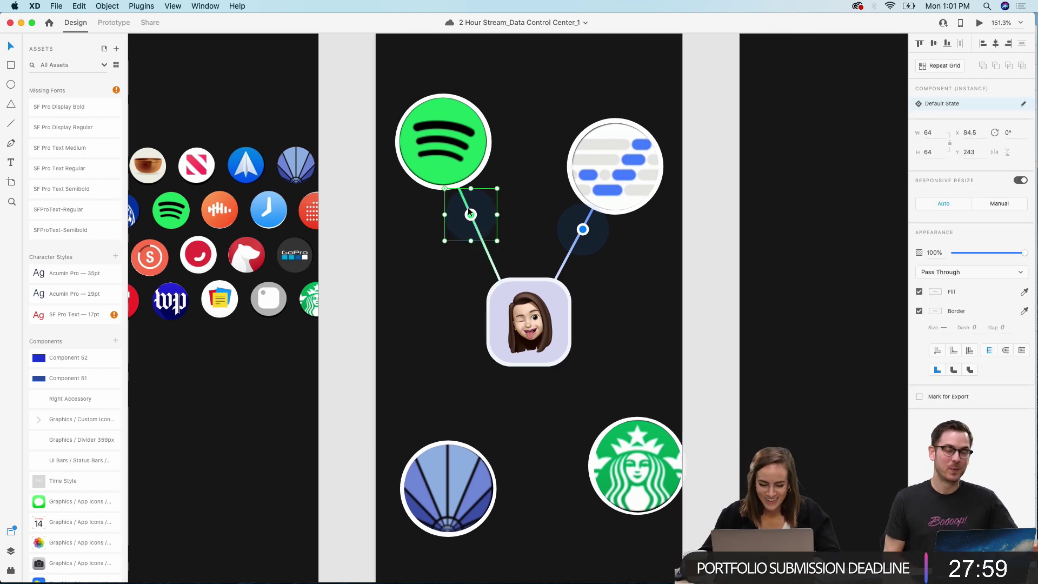
{"action": "left_click_drag", "start_coordinate": [470, 214], "coordinate": [479, 399]}
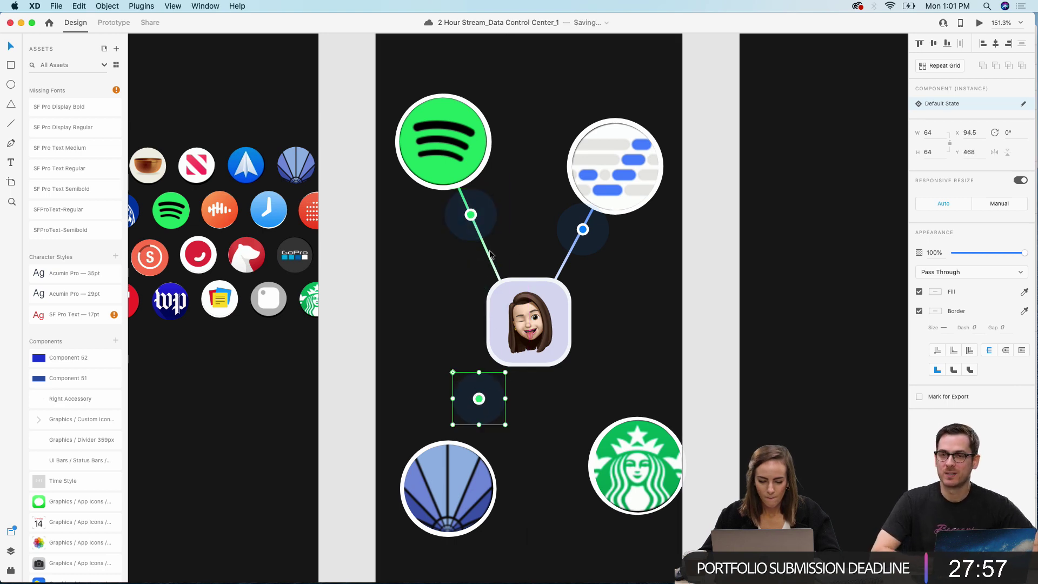
{"action": "left_click", "coordinate": [489, 256]}
{"action": "key", "text": "super+c"}
{"action": "key", "text": "super+v"}
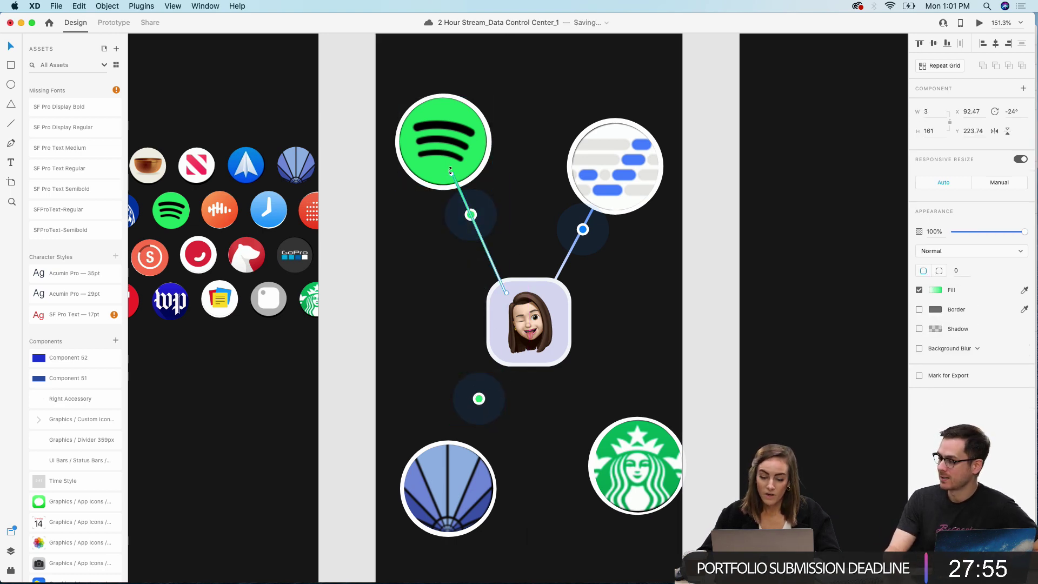
{"action": "left_click_drag", "start_coordinate": [443, 174], "coordinate": [427, 312]}
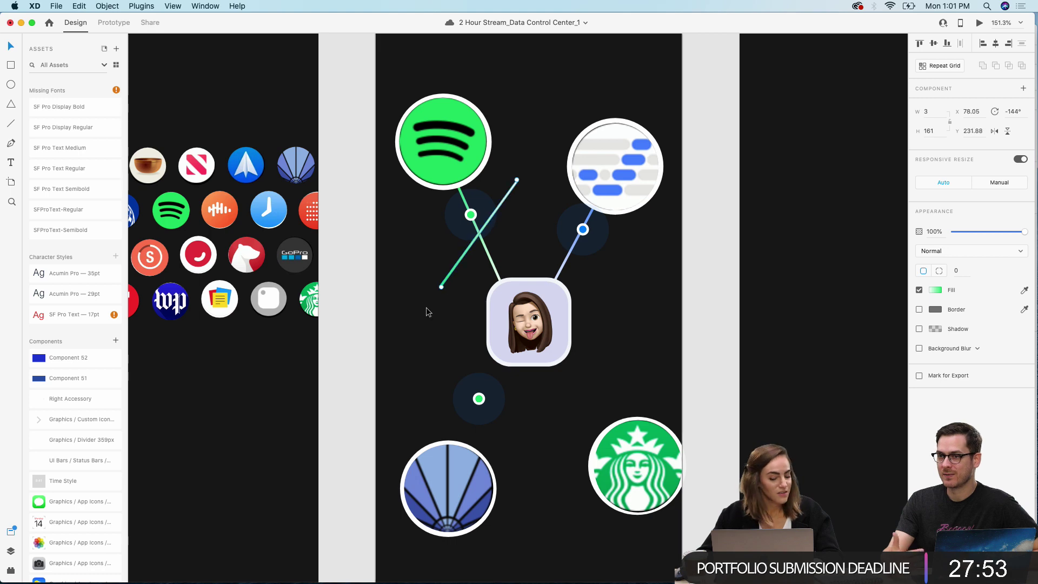
{"action": "left_click_drag", "start_coordinate": [463, 264], "coordinate": [462, 443]}
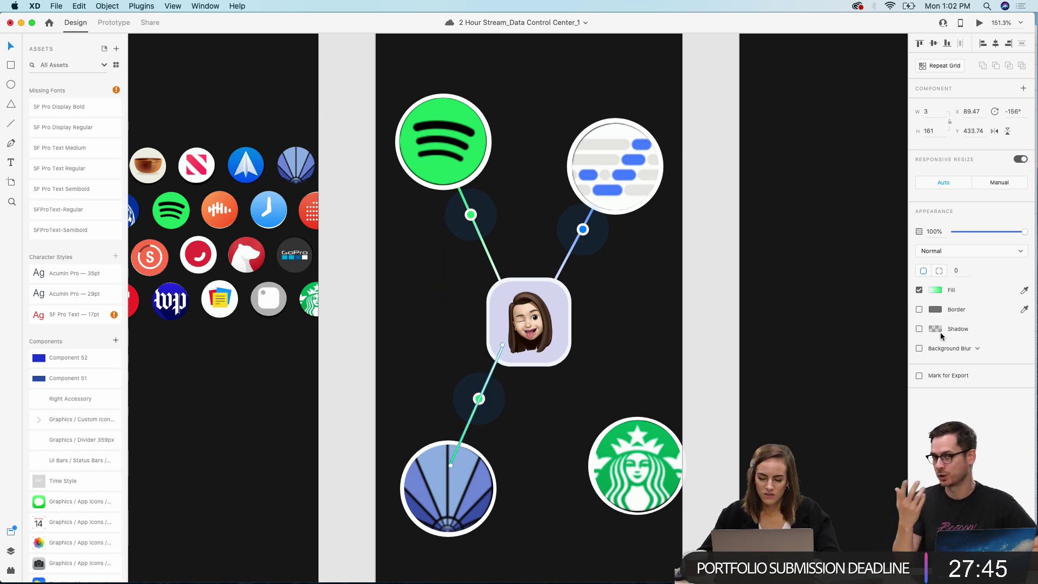
Step: Change the shell icon line's green gradient stop to the light blue #96B7E5 sampled from the shell icon
{"action": "left_click", "coordinate": [937, 292]}
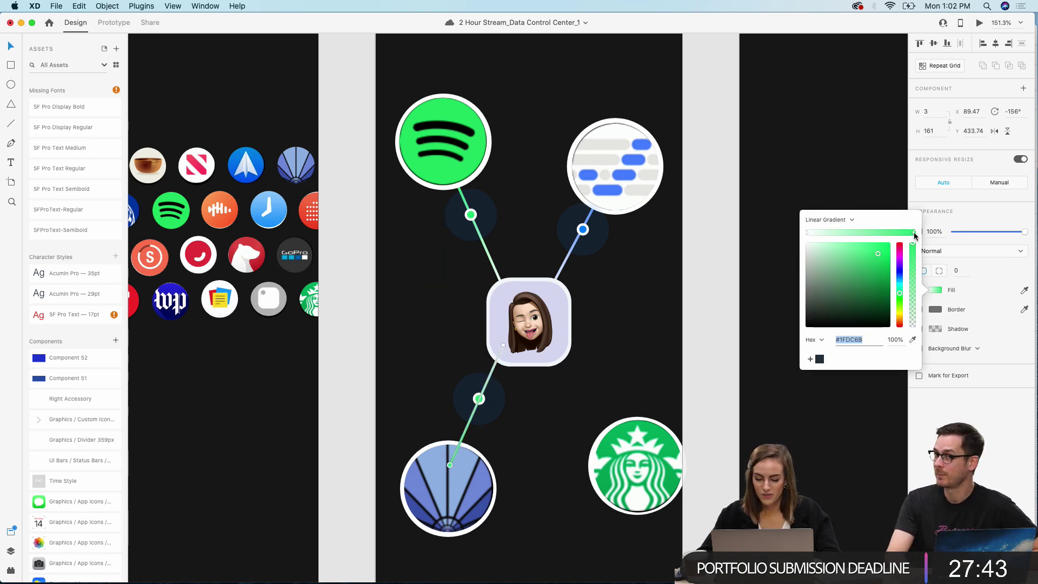
{"action": "left_click", "coordinate": [912, 339]}
{"action": "left_click", "coordinate": [889, 349]}
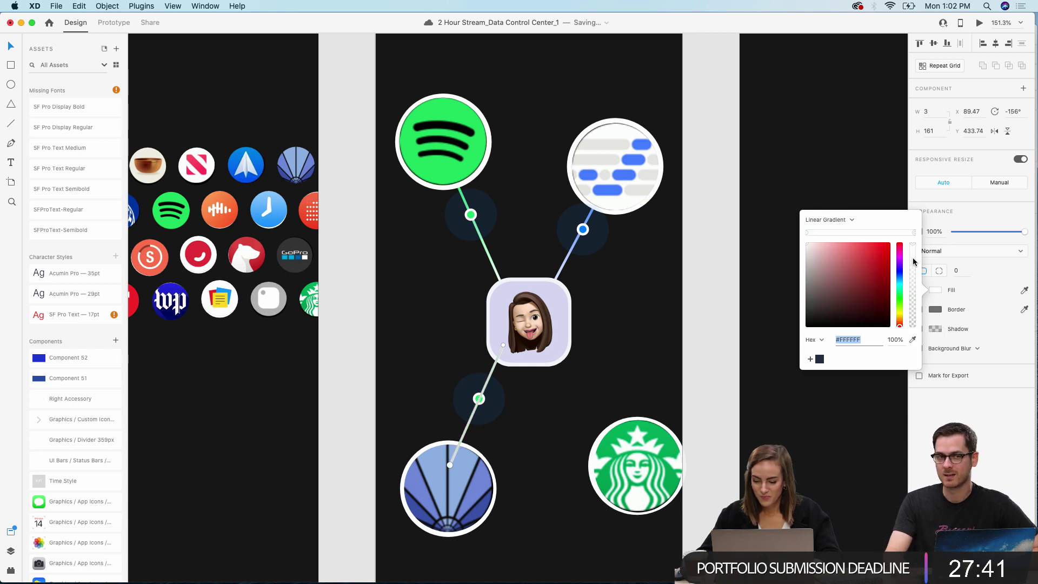
{"action": "left_click", "coordinate": [913, 340]}
{"action": "left_click", "coordinate": [433, 476]}
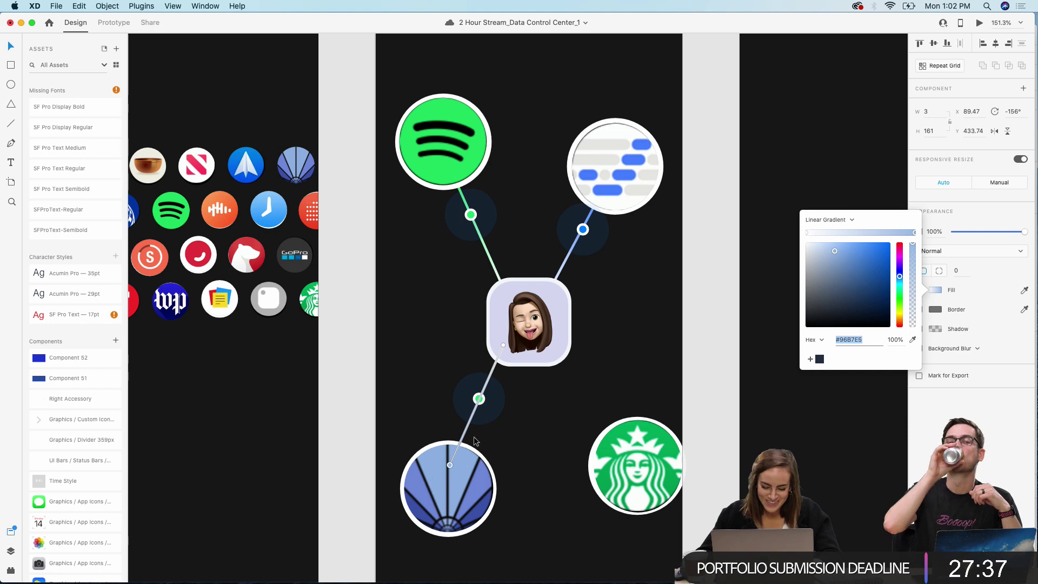
{"action": "left_click", "coordinate": [514, 419]}
Step: Move the lower dot closer to the shell icon and layer the dot, the shell icon and the avatar in front of the line
{"action": "left_click", "coordinate": [488, 409]}
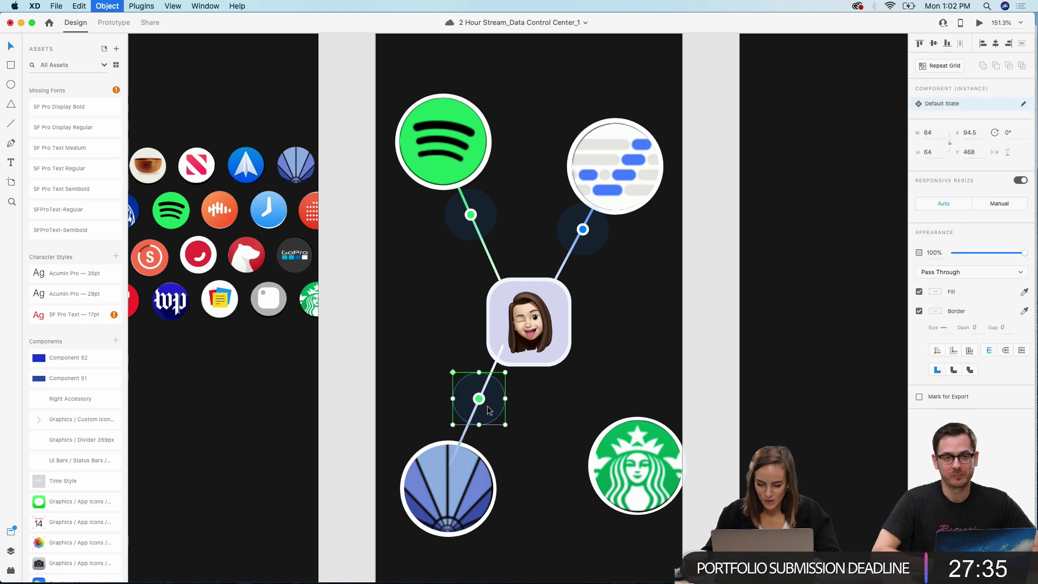
{"action": "left_click_drag", "start_coordinate": [479, 400], "coordinate": [474, 418]}
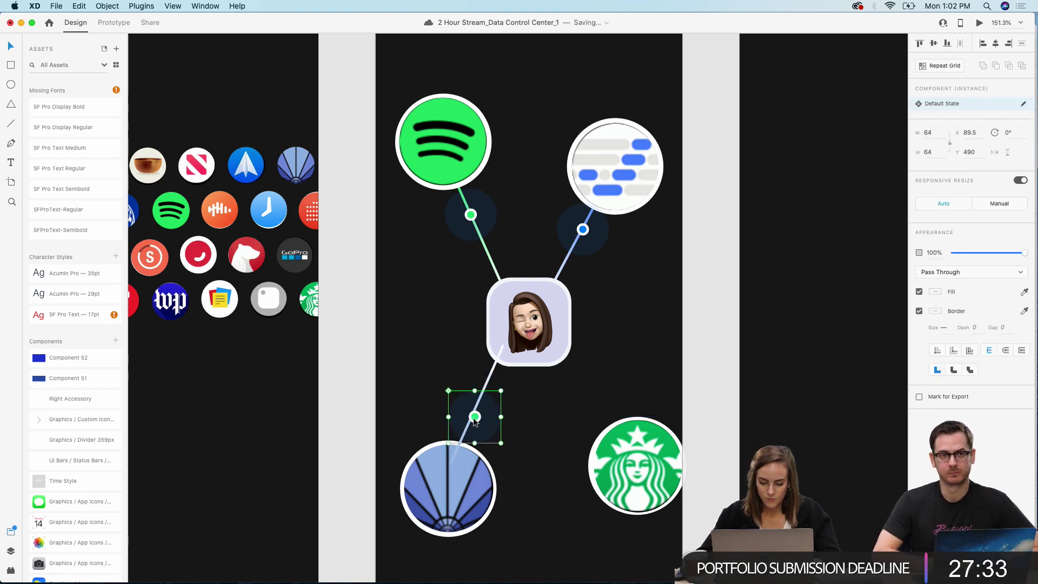
{"action": "left_click", "coordinate": [449, 486]}
{"action": "left_click", "coordinate": [547, 318], "text": "shift"}
{"action": "right_click", "coordinate": [547, 318]}
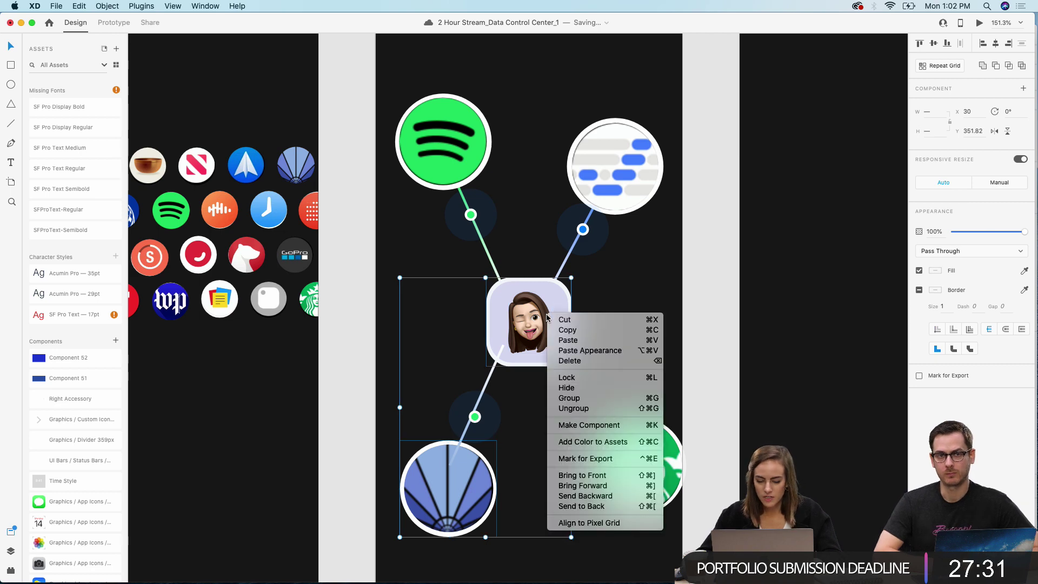
{"action": "left_click", "coordinate": [638, 477]}
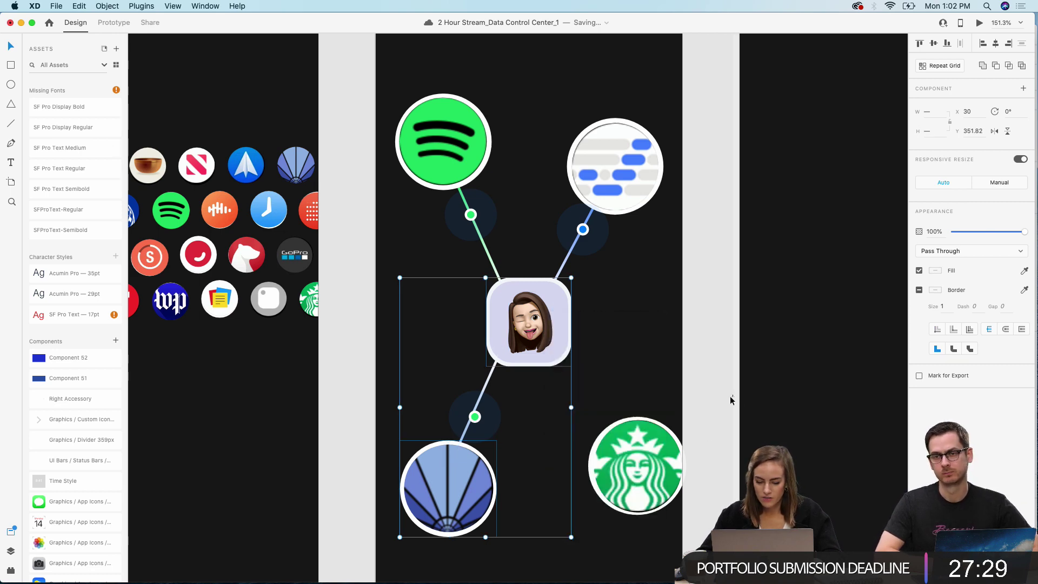
{"action": "left_click", "coordinate": [725, 396]}
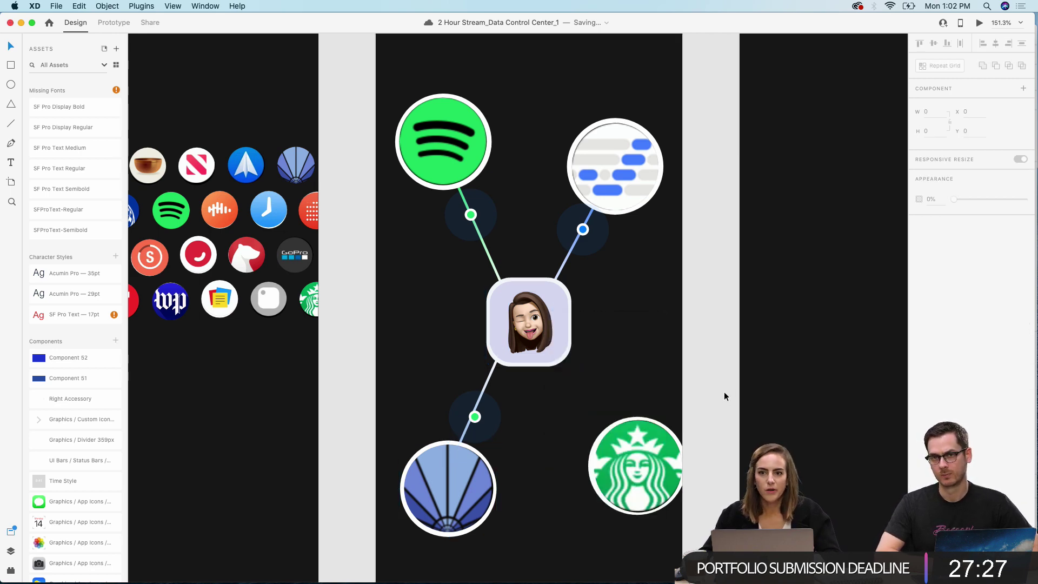
Step: Recolor the lower dot with the light blue sampled from the shell icon and centre it on its line
{"action": "scroll", "coordinate": [725, 396], "scroll_direction": "down", "scroll_amount": 2}
{"action": "scroll", "coordinate": [725, 396], "scroll_direction": "left", "scroll_amount": 1}
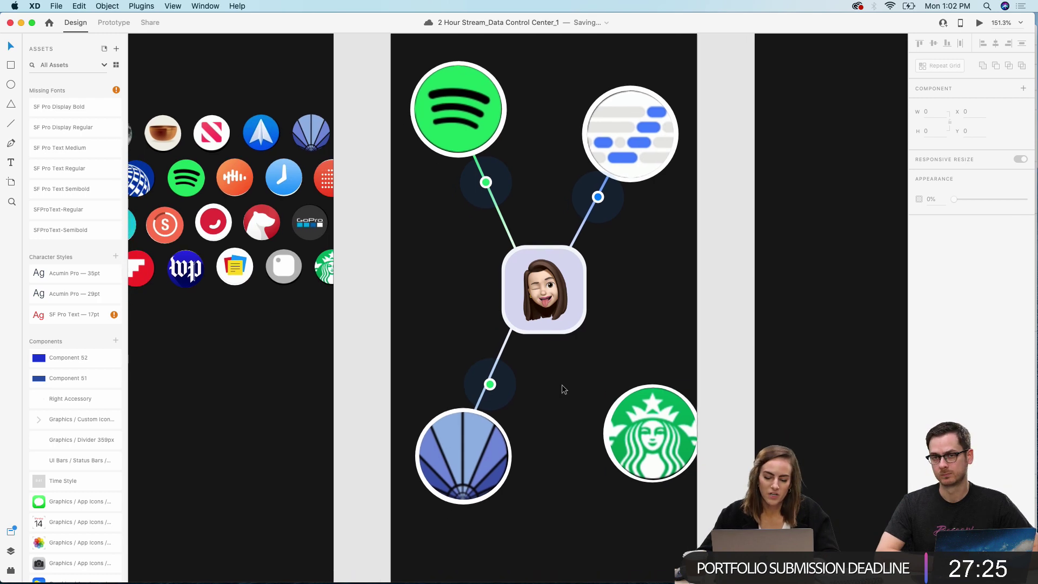
{"action": "left_click_drag", "start_coordinate": [509, 387], "coordinate": [507, 385]}
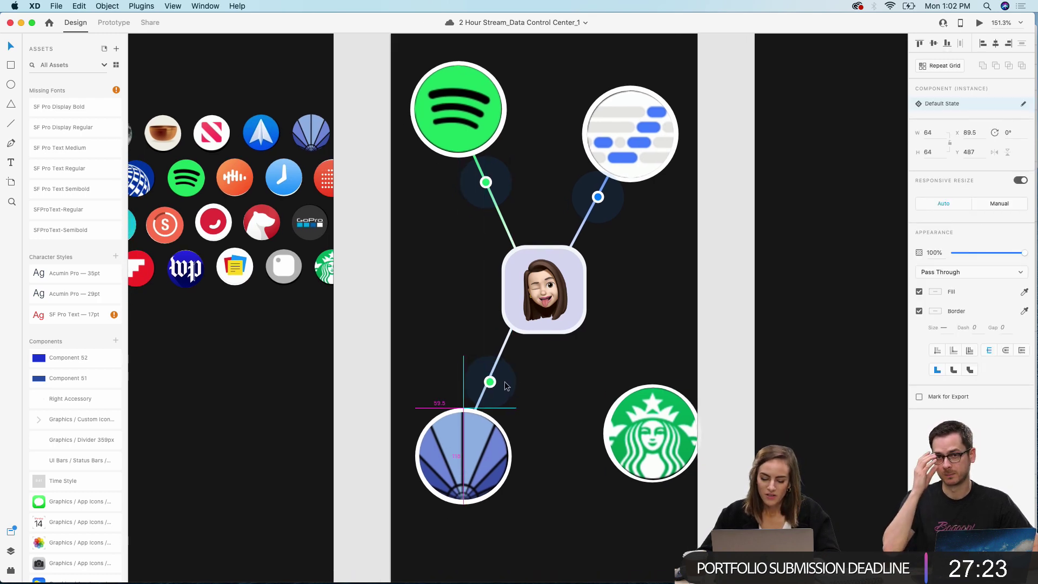
{"action": "double_click", "coordinate": [489, 382]}
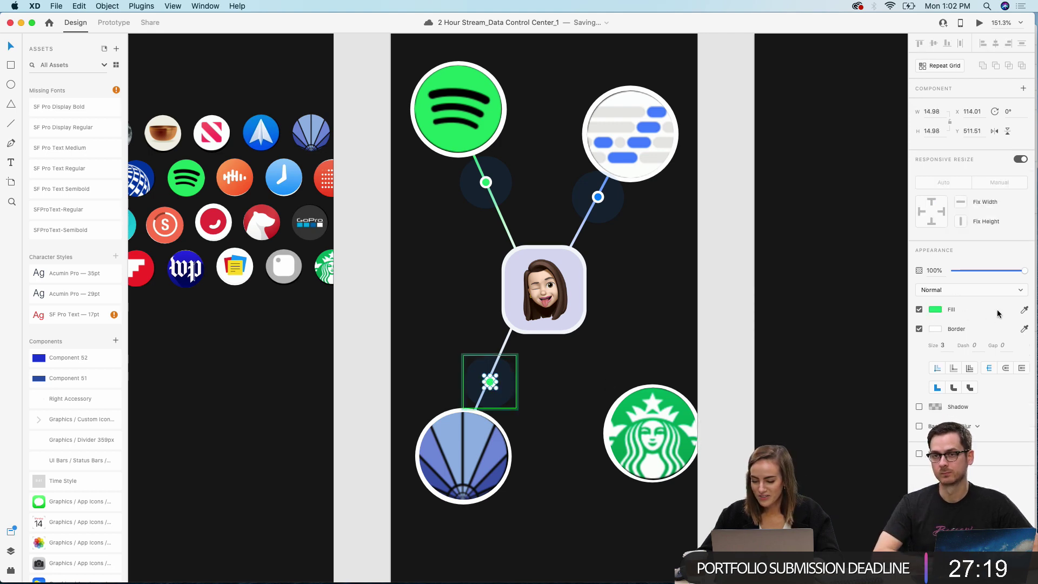
{"action": "left_click", "coordinate": [1024, 310]}
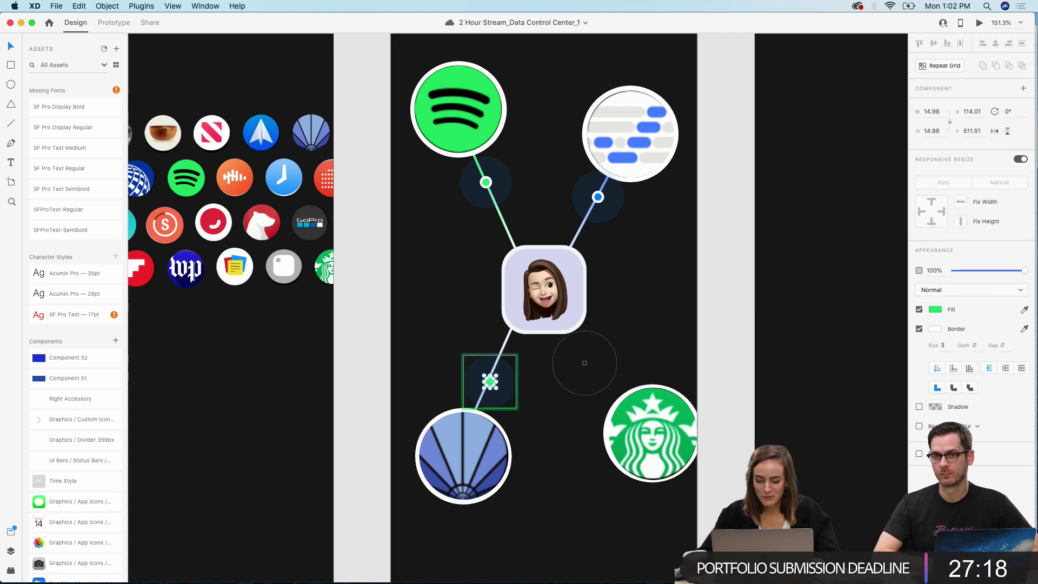
{"action": "left_click", "coordinate": [447, 440]}
{"action": "left_click", "coordinate": [730, 360]}
{"action": "left_click_drag", "start_coordinate": [504, 385], "coordinate": [501, 385]}
{"action": "left_click", "coordinate": [724, 361]}
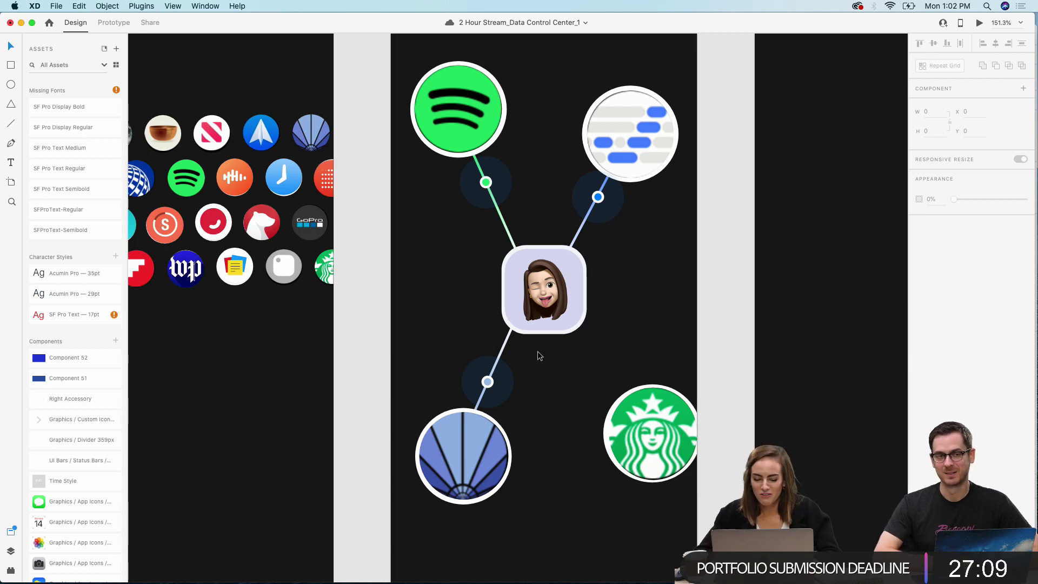
Step: Duplicate the shell icon's line, rotate the copy to -215° toward the Starbucks icon, and set its blue gradient stop to the icon's green #00B264
{"action": "left_click", "coordinate": [502, 346]}
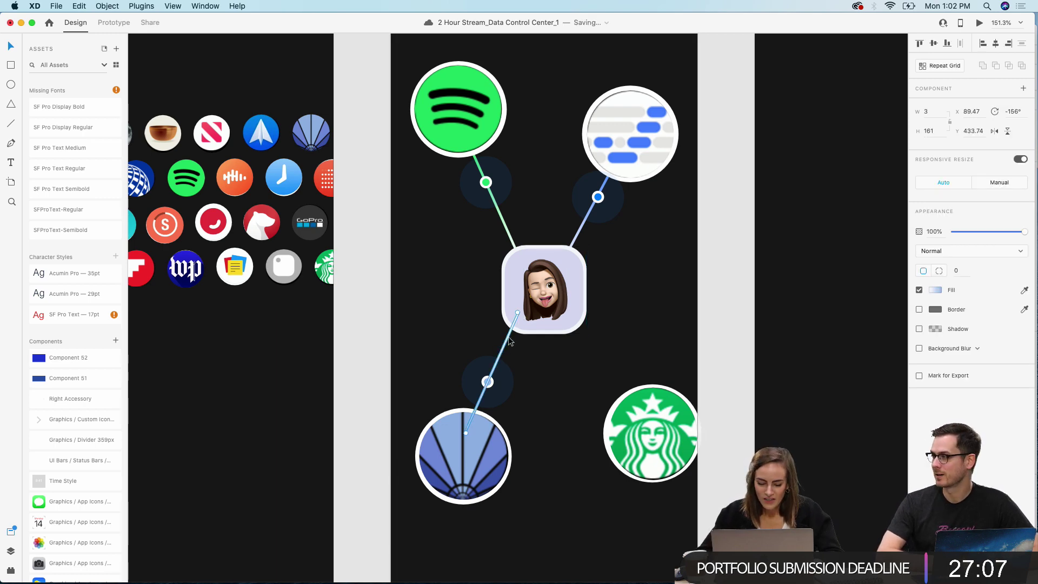
{"action": "left_click_drag", "start_coordinate": [517, 312], "coordinate": [577, 328]}
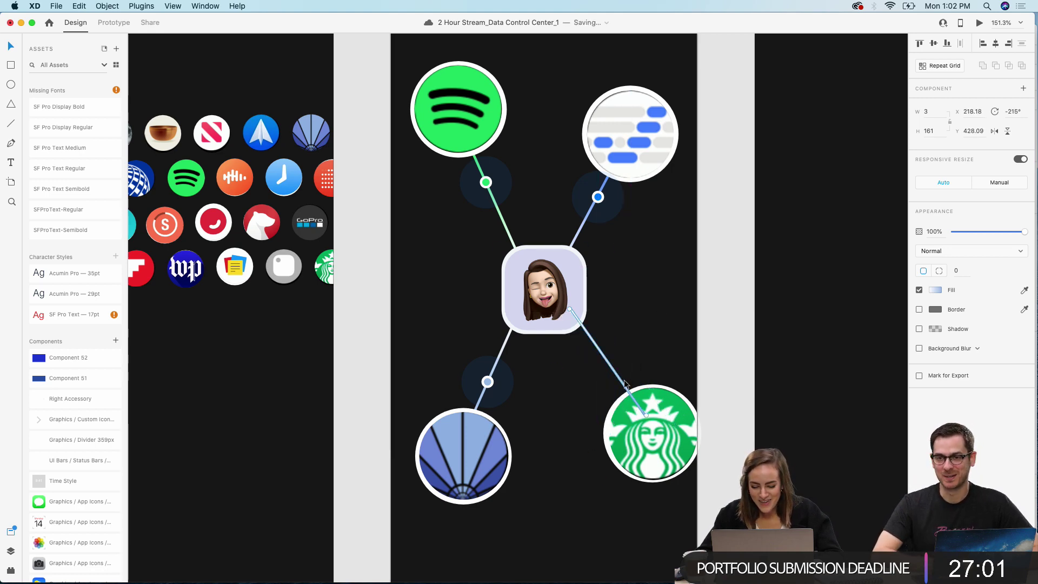
{"action": "left_click", "coordinate": [935, 291]}
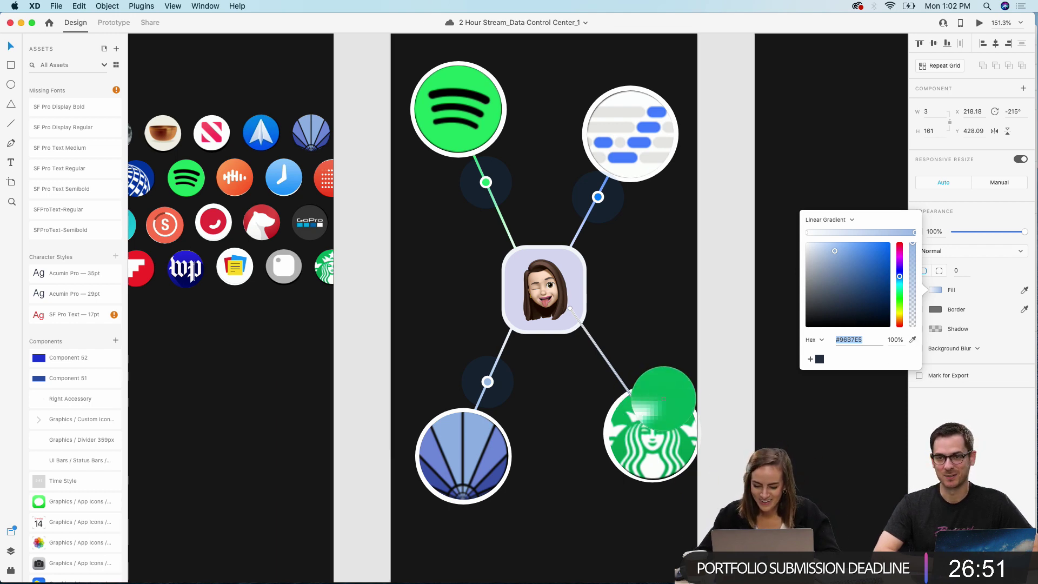
{"action": "left_click", "coordinate": [665, 398]}
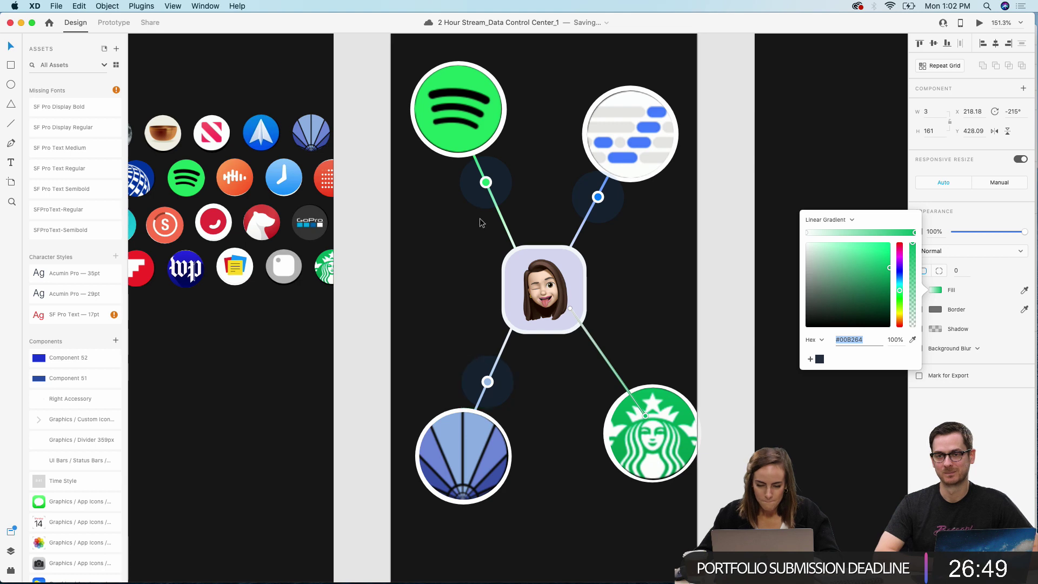
Step: Duplicate the Spotify line's dot onto the Starbucks line and layer the avatar and Starbucks icon in front of the line
{"action": "left_click", "coordinate": [486, 184]}
{"action": "left_click_drag", "start_coordinate": [485, 184], "coordinate": [614, 381]}
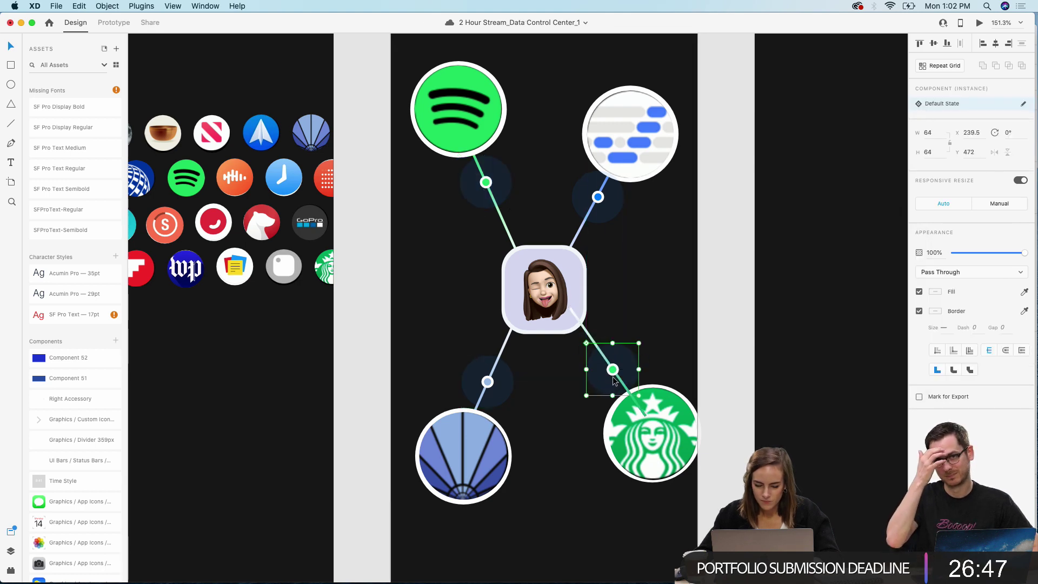
{"action": "left_click", "coordinate": [557, 304]}
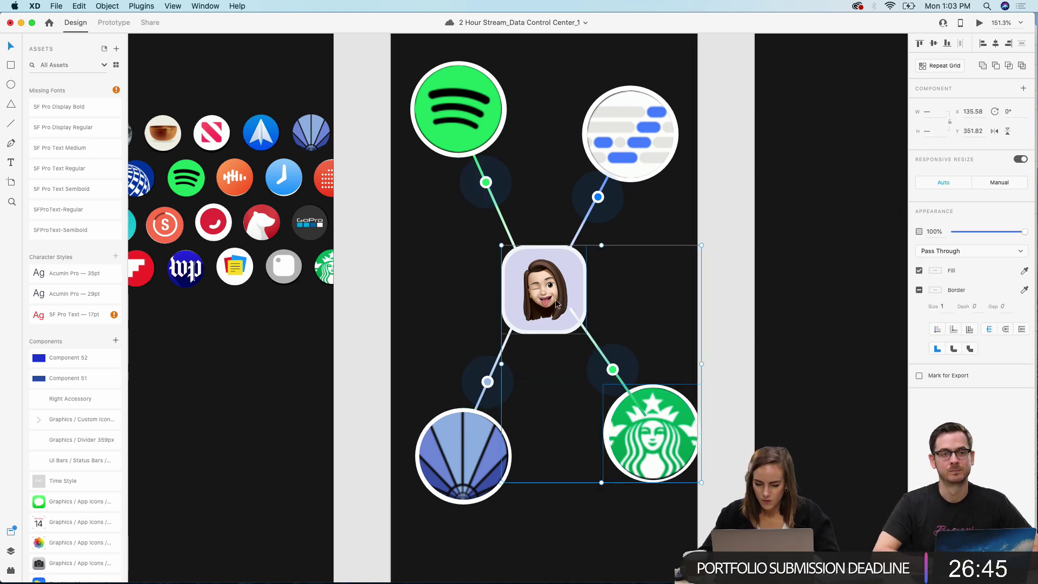
{"action": "key", "text": "super+g"}
{"action": "key", "text": "super+g"}
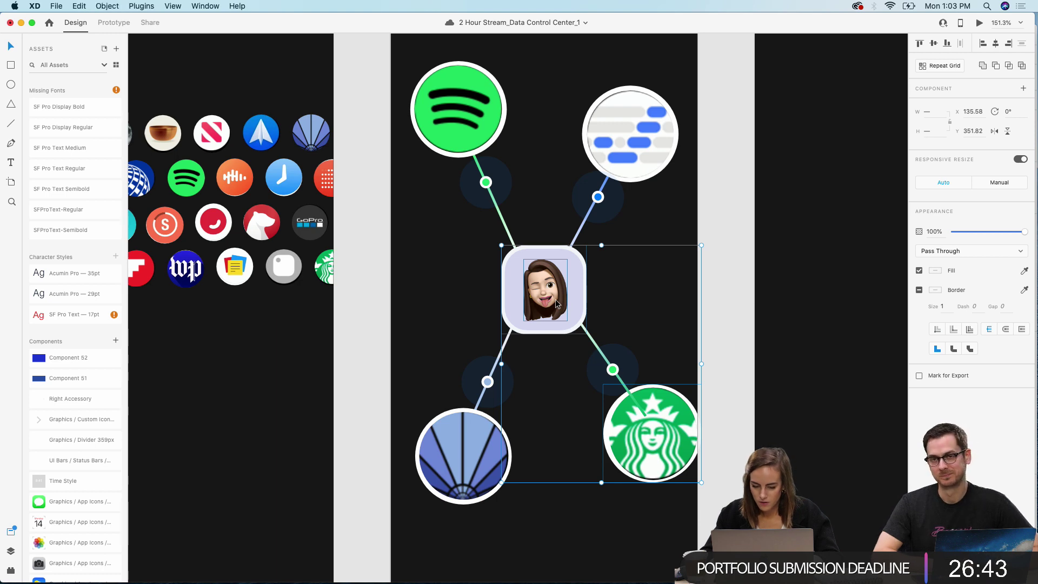
{"action": "left_click", "coordinate": [711, 294]}
Step: Move the Starbucks line's dot along its line closer to the avatar, to about X 217.5, Y 440
{"action": "left_click", "coordinate": [624, 371]}
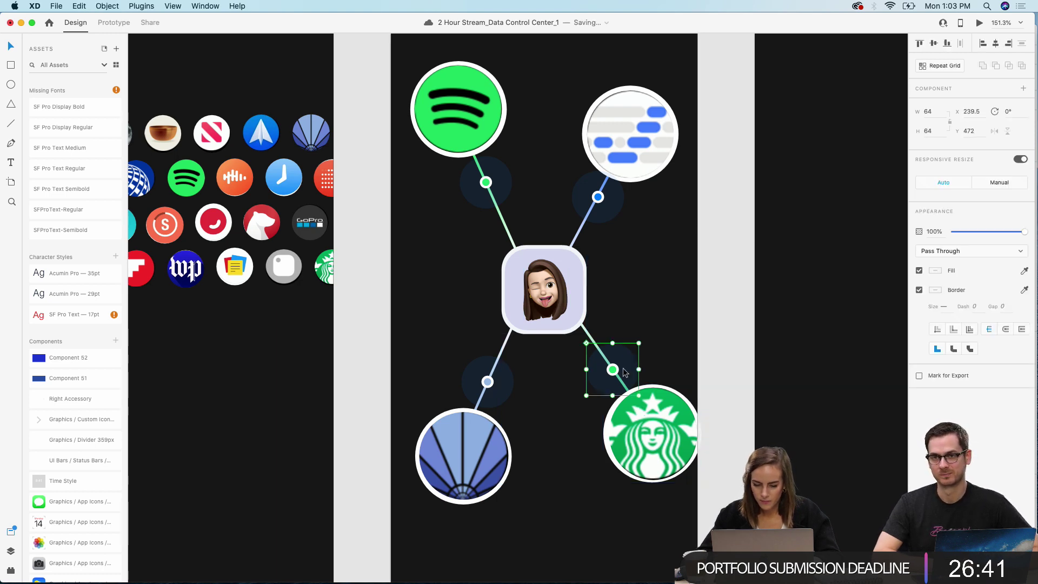
{"action": "left_click_drag", "start_coordinate": [624, 371], "coordinate": [605, 346]}
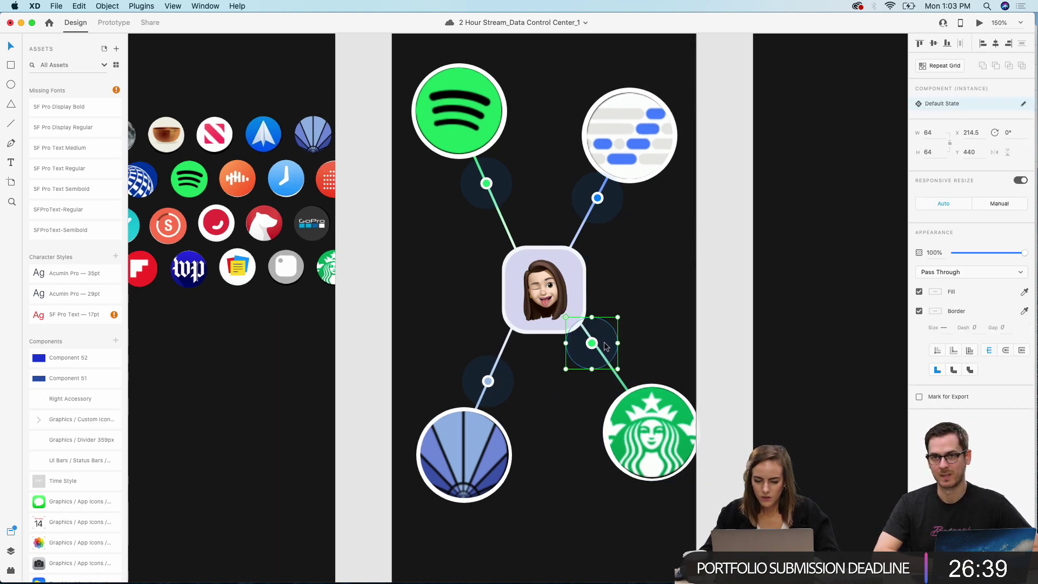
{"action": "key", "text": "super+minus"}
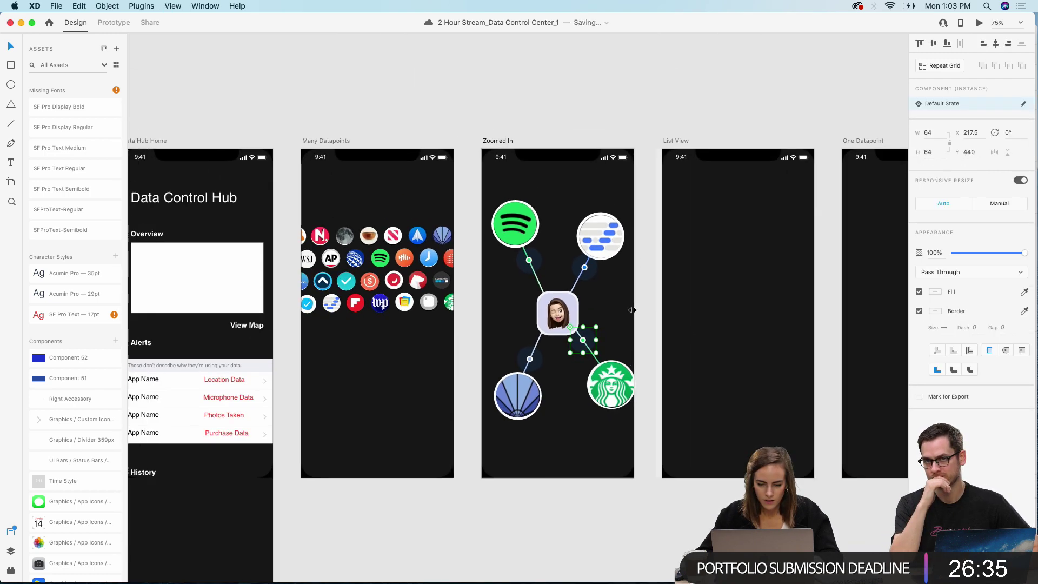
{"action": "scroll", "coordinate": [630, 308], "scroll_direction": "left", "scroll_amount": 3}
{"action": "left_click", "coordinate": [660, 277]}
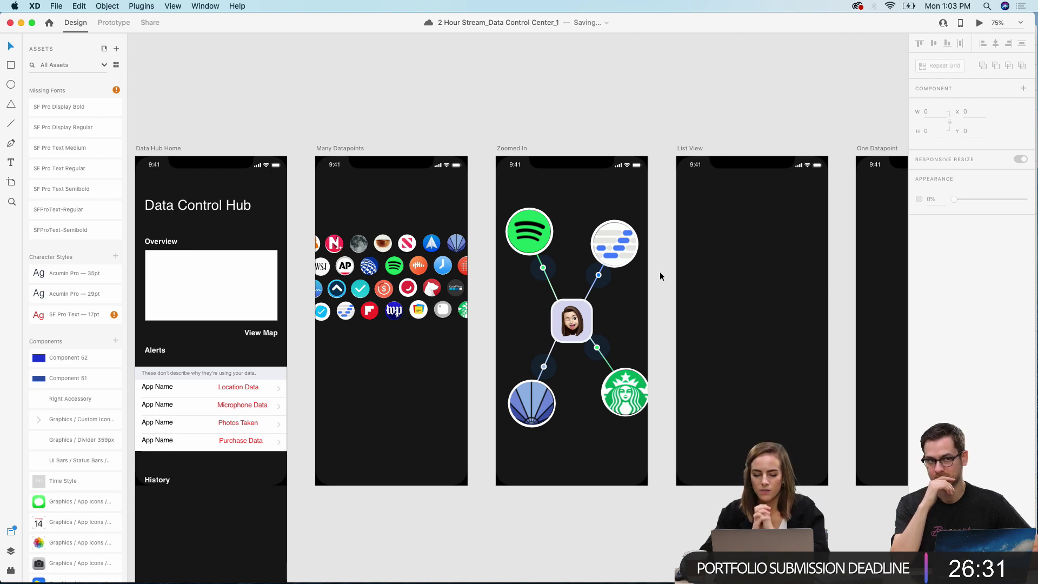
Step: Copy the avatar into the Many Datapoints artboard, scale it to about 45 × 47, and place it below the four icon rows
{"action": "scroll", "coordinate": [660, 271], "scroll_direction": "up", "scroll_amount": 5}
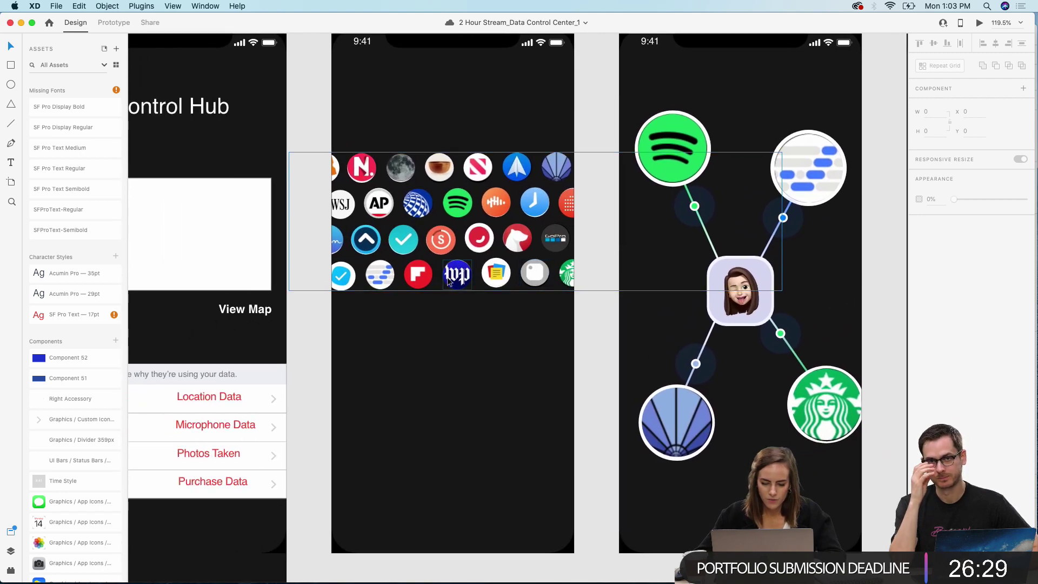
{"action": "left_click", "coordinate": [730, 303]}
{"action": "key", "text": "super+z"}
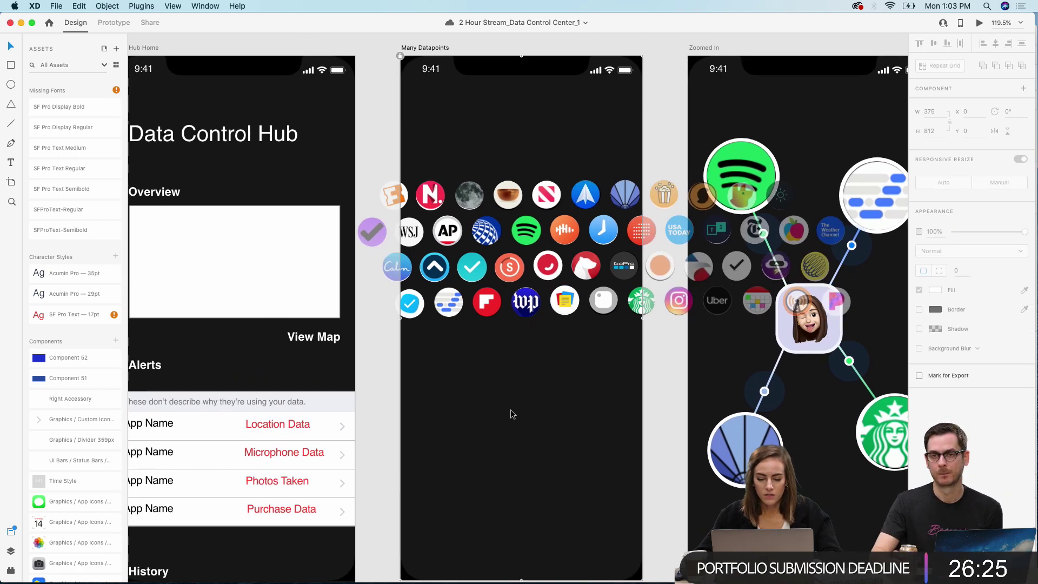
{"action": "key", "text": "super+v"}
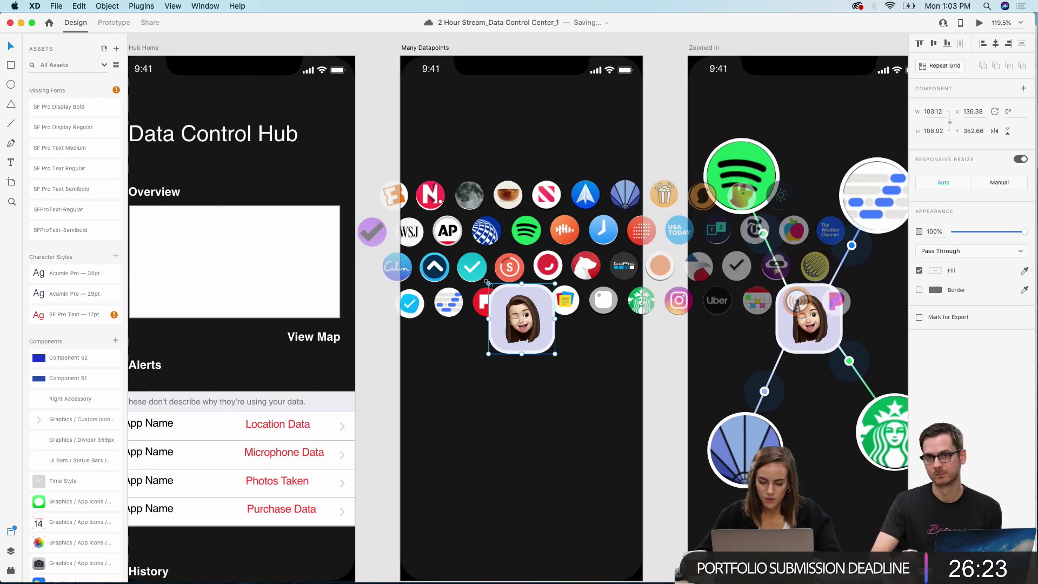
{"action": "left_click_drag", "start_coordinate": [485, 281], "coordinate": [520, 346]}
{"action": "left_click", "coordinate": [573, 305]}
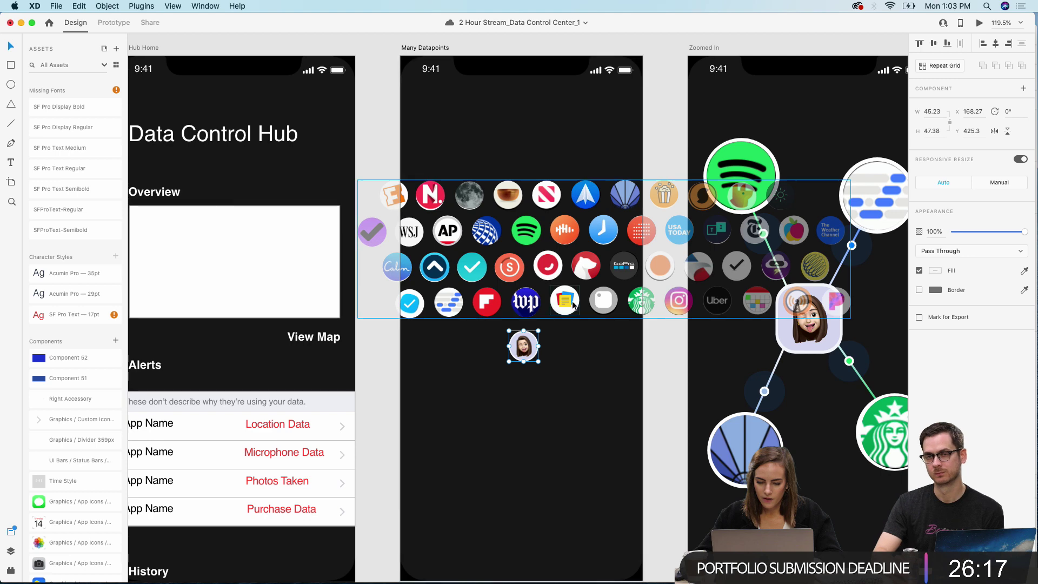
Step: Shift the artboards from Zoomed In to Cell Towers Nearby right, and move Many Datapoints right to leave space on both sides
{"action": "key", "text": "super+0"}
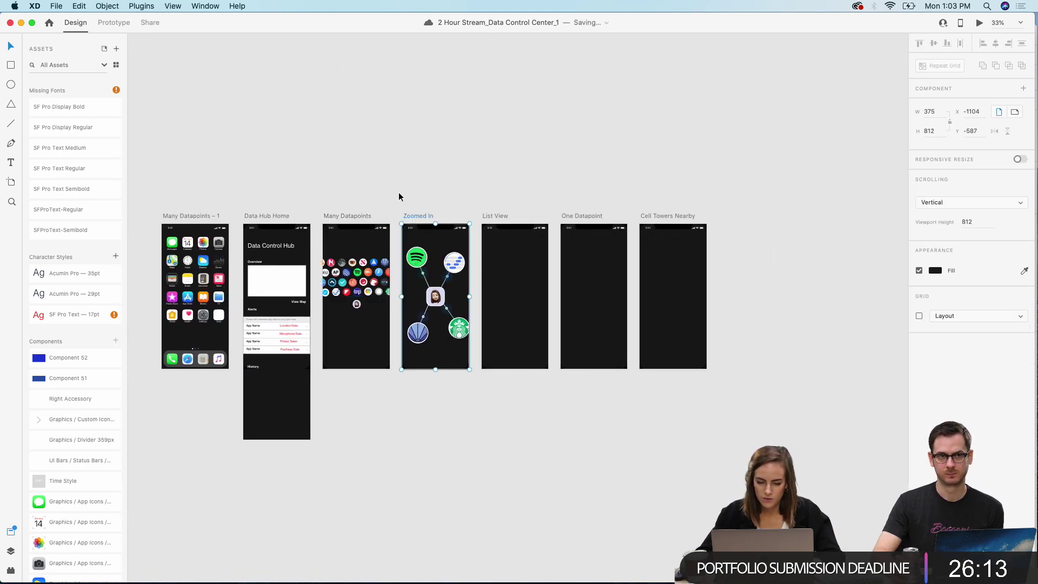
{"action": "left_click_drag", "start_coordinate": [398, 193], "coordinate": [774, 451]}
{"action": "left_click_drag", "start_coordinate": [409, 218], "coordinate": [497, 223]}
{"action": "left_click_drag", "start_coordinate": [349, 216], "coordinate": [399, 213]}
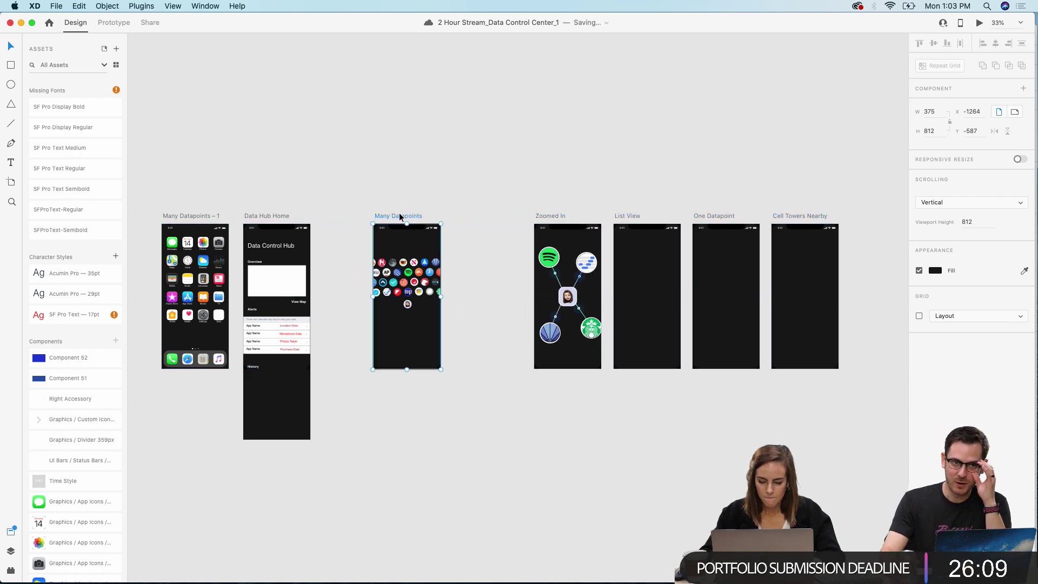
Step: Cut the small avatar from the Many Datapoints artboard and paste it inside the app icon group
{"action": "key", "text": "super+equal"}
{"action": "scroll", "coordinate": [399, 212], "scroll_direction": "up", "scroll_amount": 5}
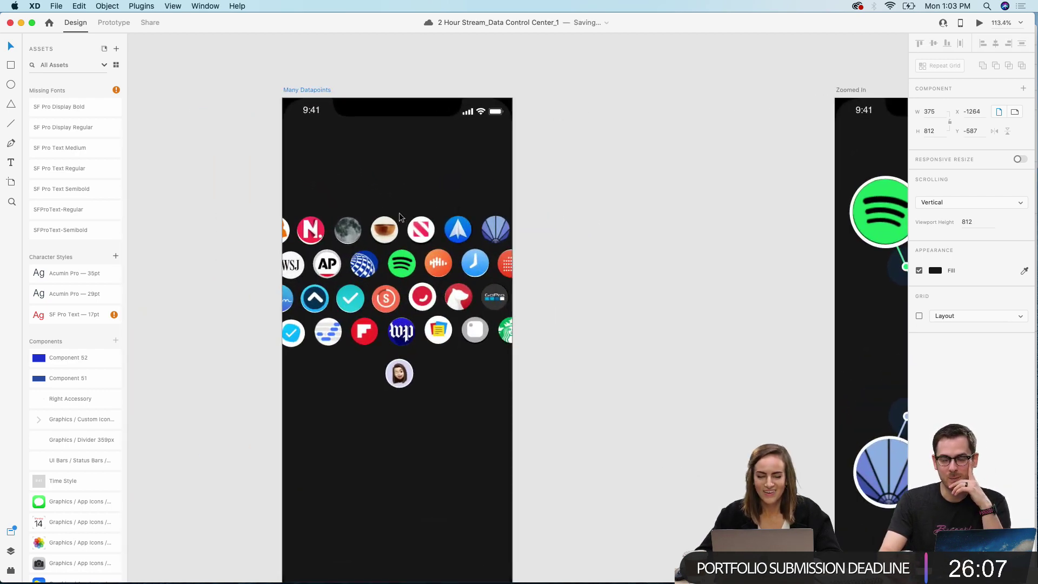
{"action": "scroll", "coordinate": [399, 212], "scroll_direction": "left", "scroll_amount": 3}
{"action": "scroll", "coordinate": [543, 249], "scroll_direction": "left", "scroll_amount": 2}
{"action": "double_click", "coordinate": [570, 218]}
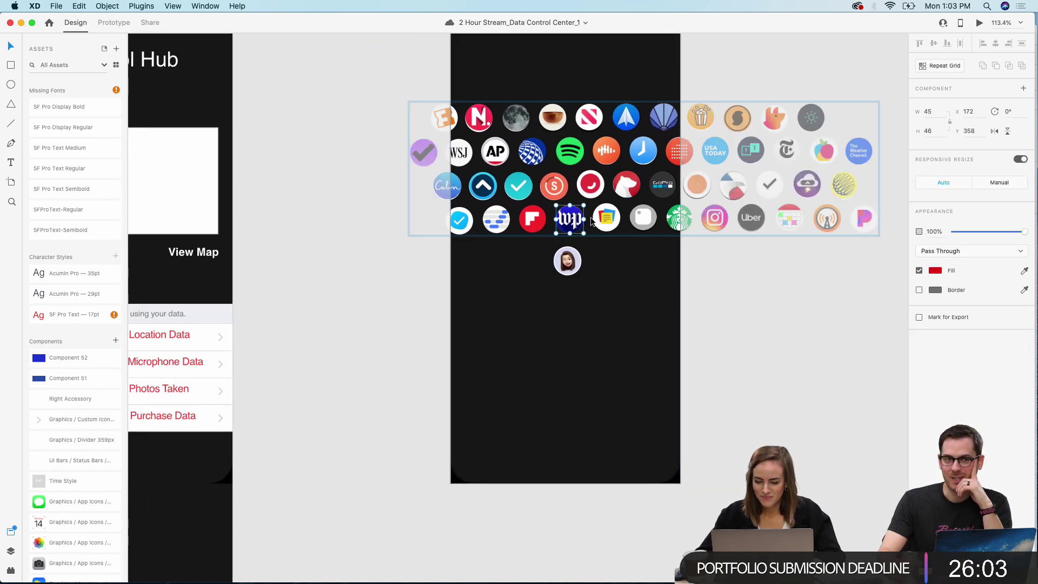
{"action": "left_click", "coordinate": [565, 264]}
{"action": "key", "text": "super+x"}
{"action": "double_click", "coordinate": [615, 208]}
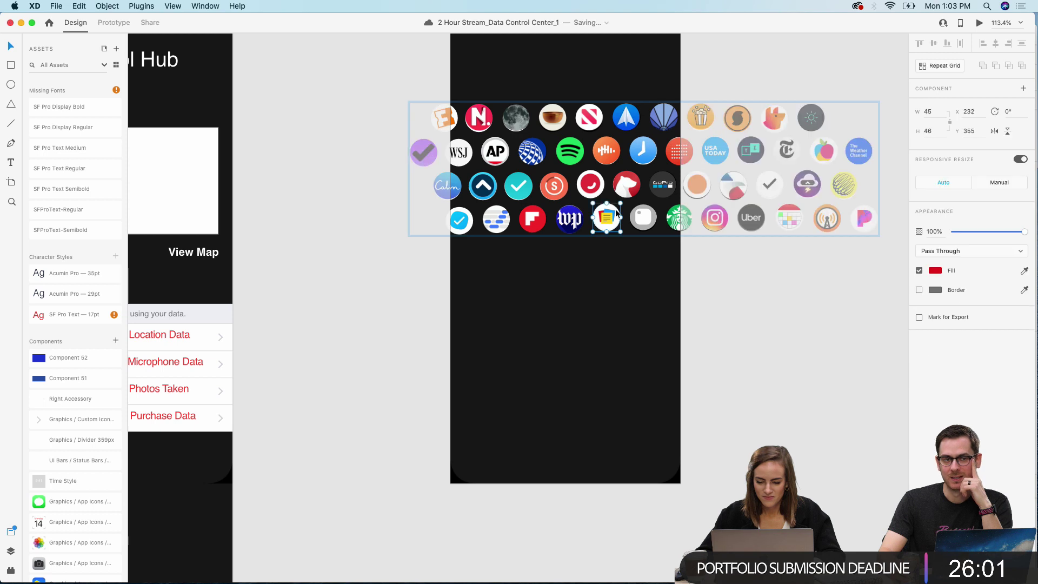
{"action": "key", "text": "super+v"}
Step: Build a fifth icon row around the avatar using the overflowing icons from the third and fourth rows
{"action": "left_click_drag", "start_coordinate": [568, 263], "coordinate": [552, 256]}
{"action": "left_click_drag", "start_coordinate": [893, 244], "coordinate": [558, 259]}
{"action": "left_click_drag", "start_coordinate": [866, 206], "coordinate": [396, 249]}
{"action": "left_click", "coordinate": [397, 316]}
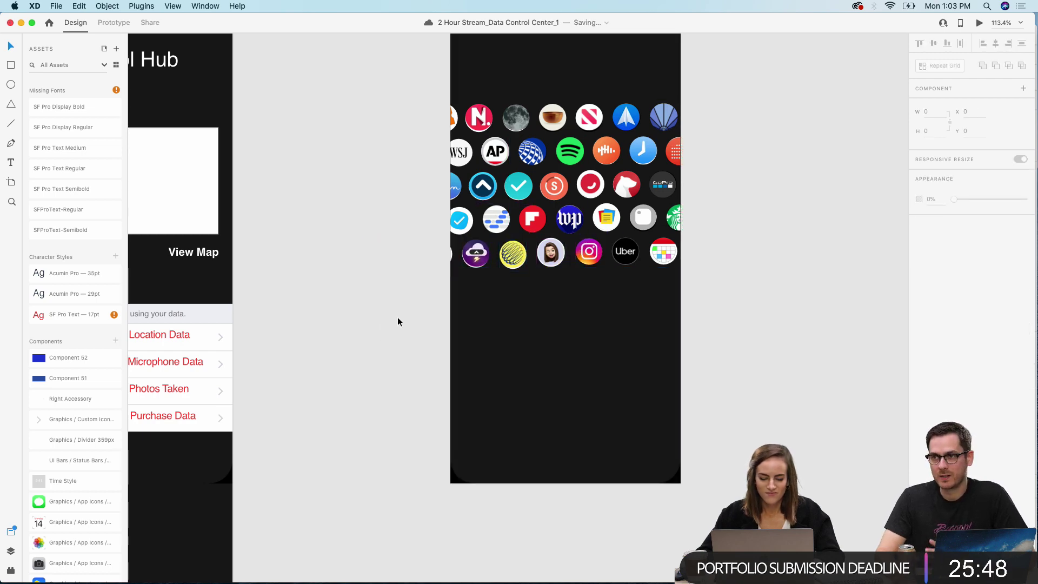
Step: Build a sixth icon row with the overflowing icons from the second row and the first row's overflow
{"action": "double_click", "coordinate": [643, 151]}
{"action": "left_click_drag", "start_coordinate": [886, 176], "coordinate": [579, 287]}
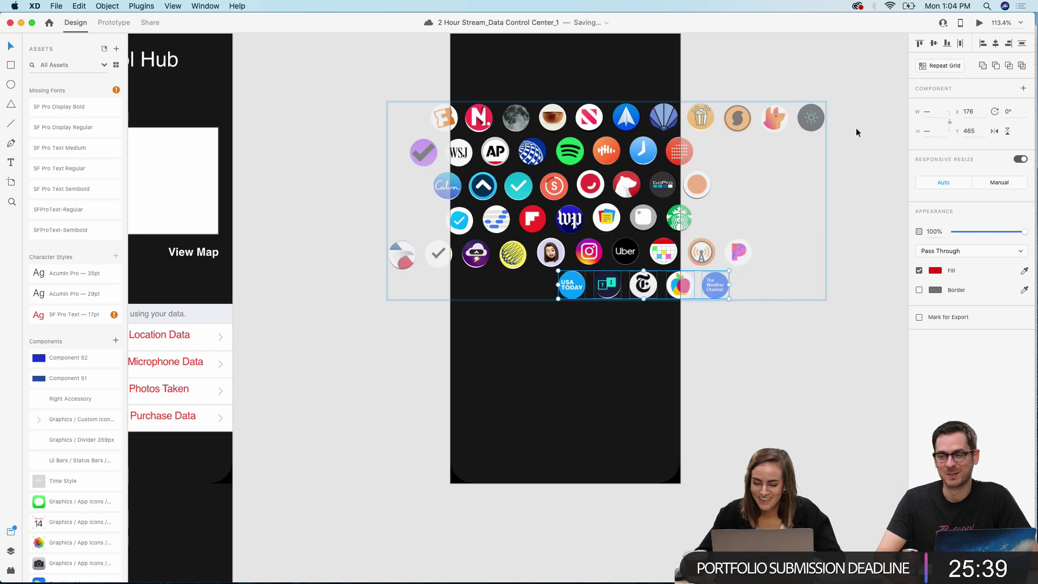
{"action": "left_click_drag", "start_coordinate": [856, 132], "coordinate": [695, 77]}
{"action": "left_click_drag", "start_coordinate": [775, 124], "coordinate": [501, 293]}
{"action": "left_click", "coordinate": [378, 378]}
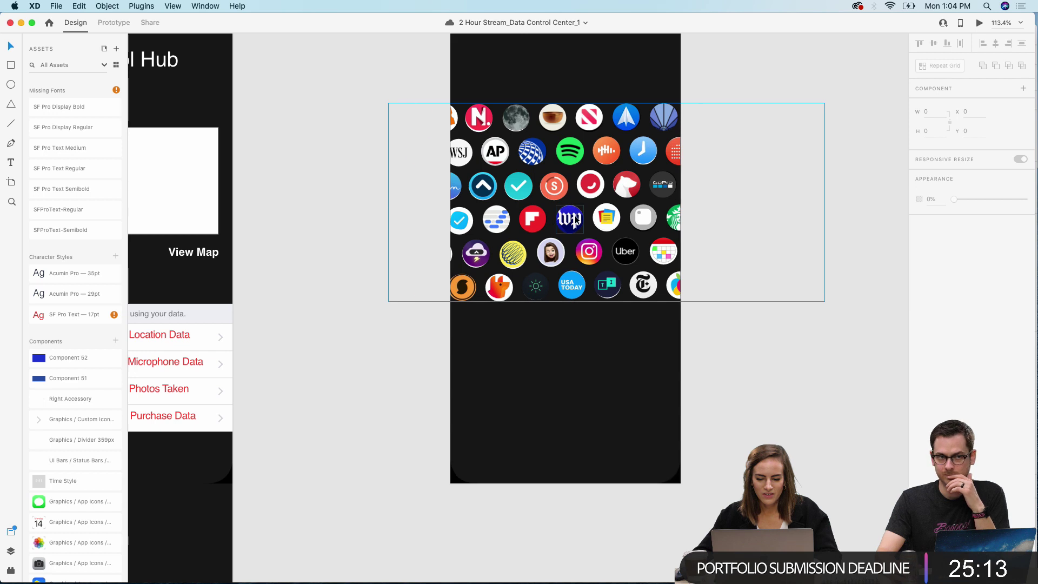
Step: Move all of the first row's icons below the popcorn and USA Today row as a new row
{"action": "left_click", "coordinate": [554, 224]}
{"action": "left_click_drag", "start_coordinate": [420, 75], "coordinate": [589, 324]}
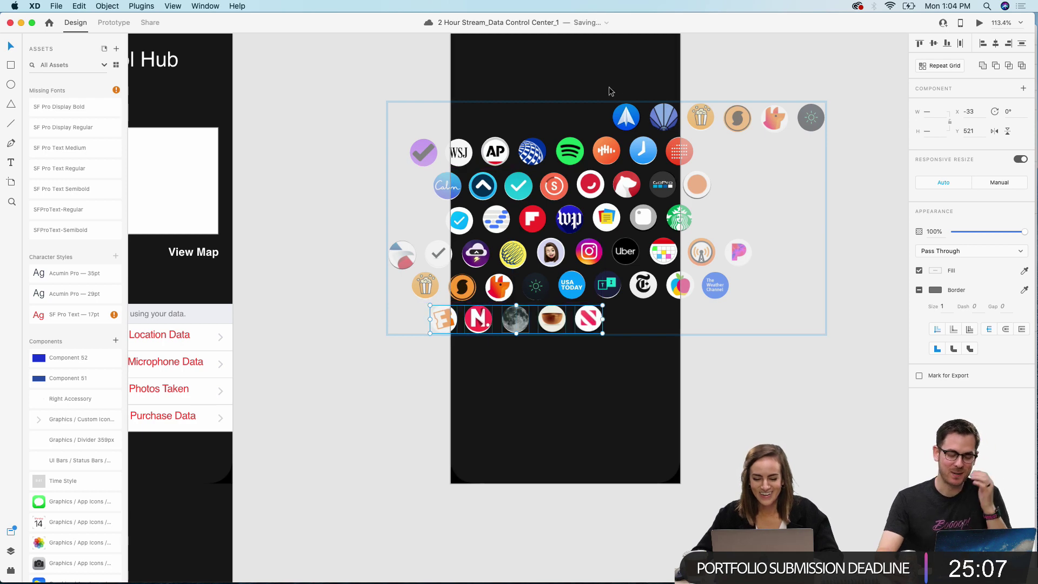
{"action": "left_click_drag", "start_coordinate": [609, 88], "coordinate": [810, 134]}
{"action": "left_click_drag", "start_coordinate": [627, 119], "coordinate": [630, 323]}
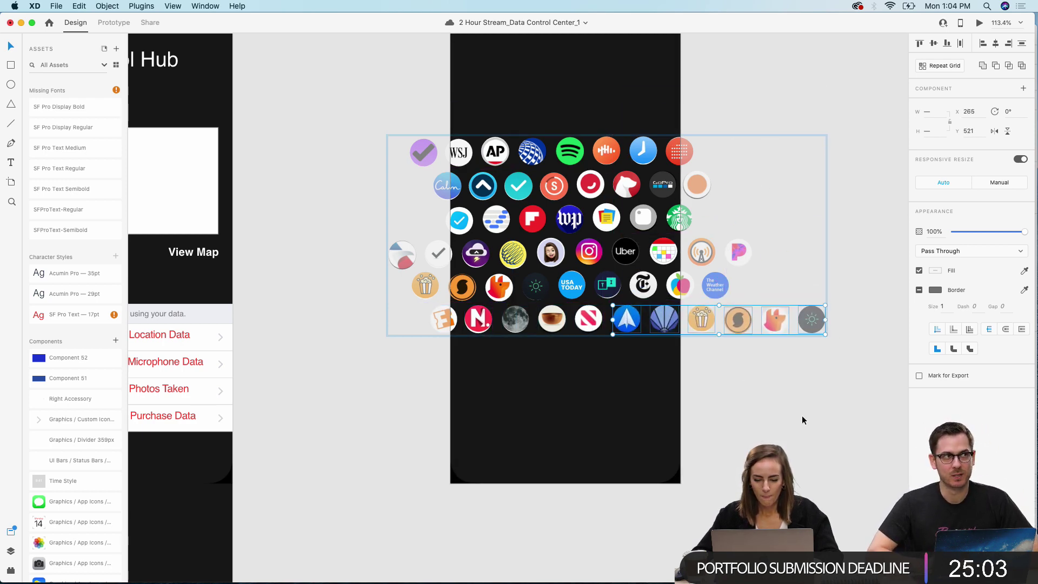
{"action": "left_click", "coordinate": [826, 427]}
Step: Build another bottom row from the four icons overflowing past the shell icon and the three icons starting the avatar row
{"action": "left_click", "coordinate": [659, 320]}
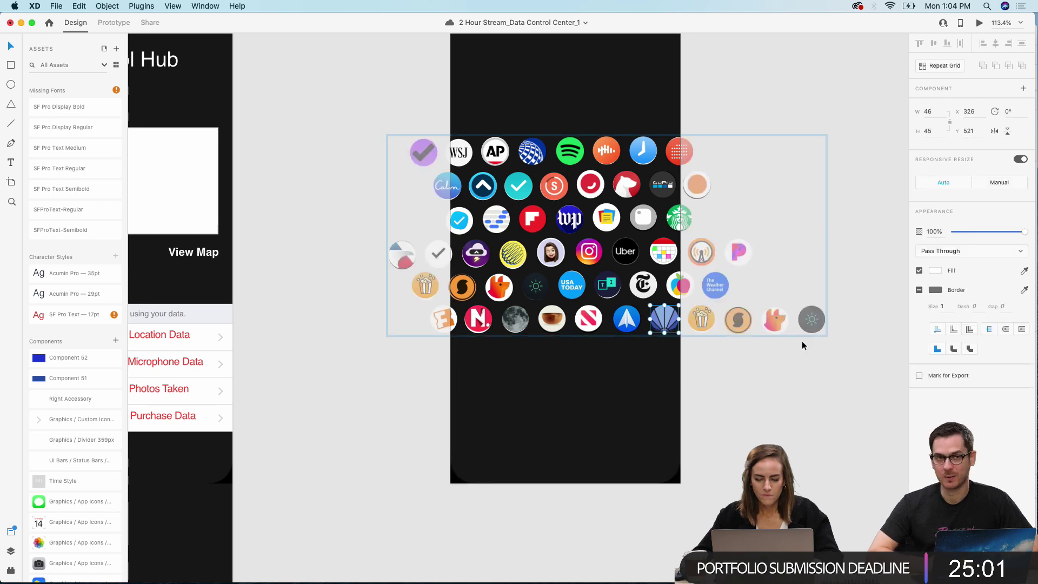
{"action": "left_click_drag", "start_coordinate": [854, 346], "coordinate": [571, 356]}
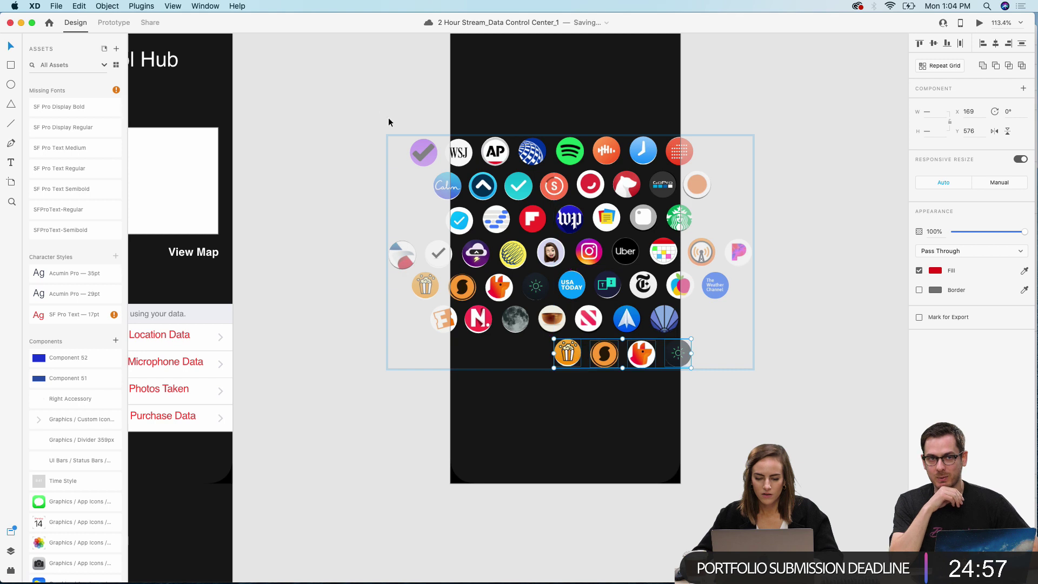
{"action": "left_click_drag", "start_coordinate": [362, 233], "coordinate": [464, 259]}
{"action": "left_click_drag", "start_coordinate": [475, 257], "coordinate": [528, 357]}
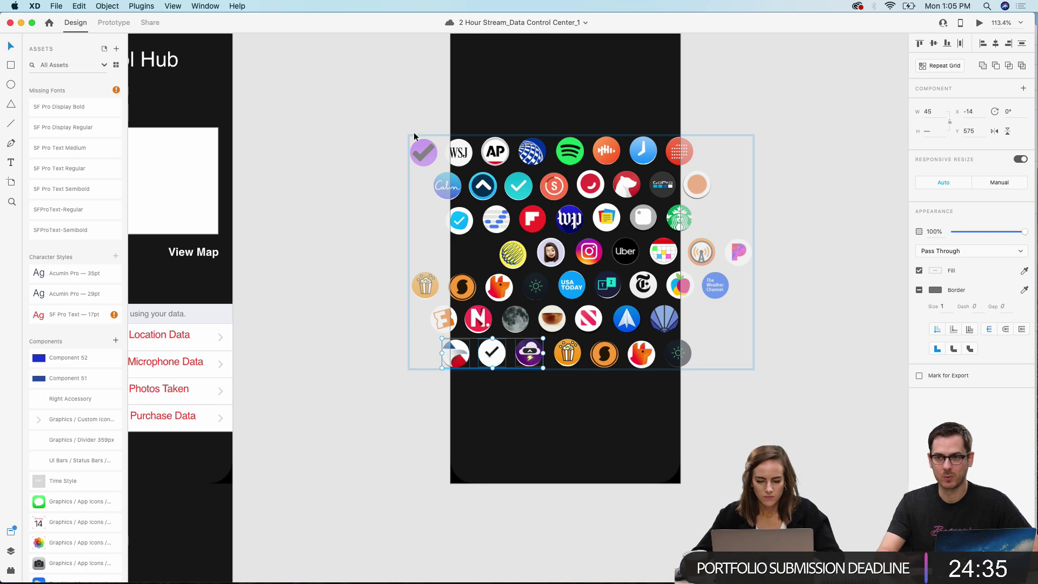
Step: Move the purple checkmark icon into the gap at the start of the avatar row
{"action": "left_click_drag", "start_coordinate": [423, 160], "coordinate": [476, 261]}
{"action": "left_click", "coordinate": [426, 288]}
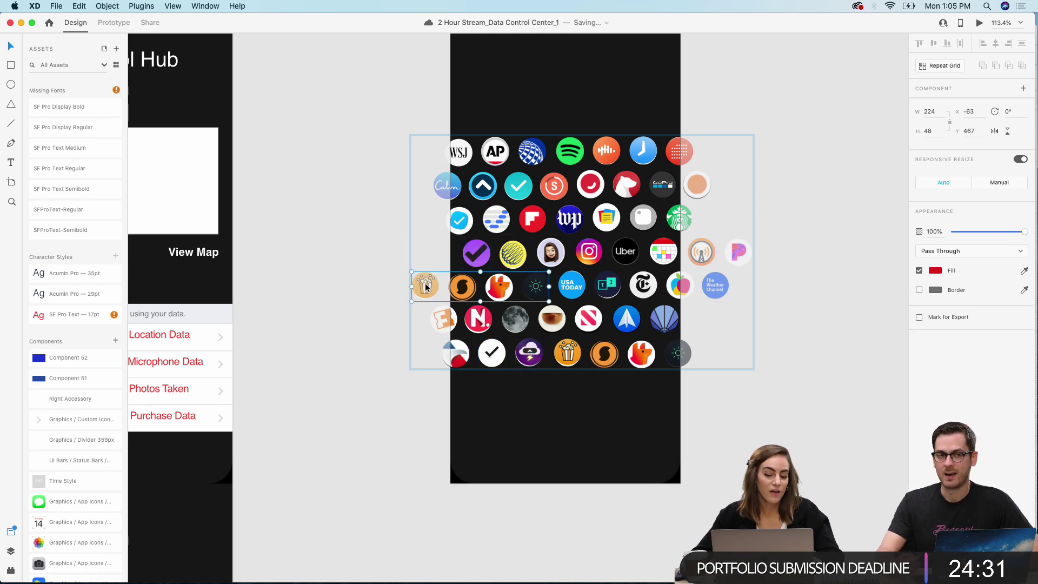
{"action": "right_click", "coordinate": [431, 283]}
{"action": "left_click", "coordinate": [487, 378]}
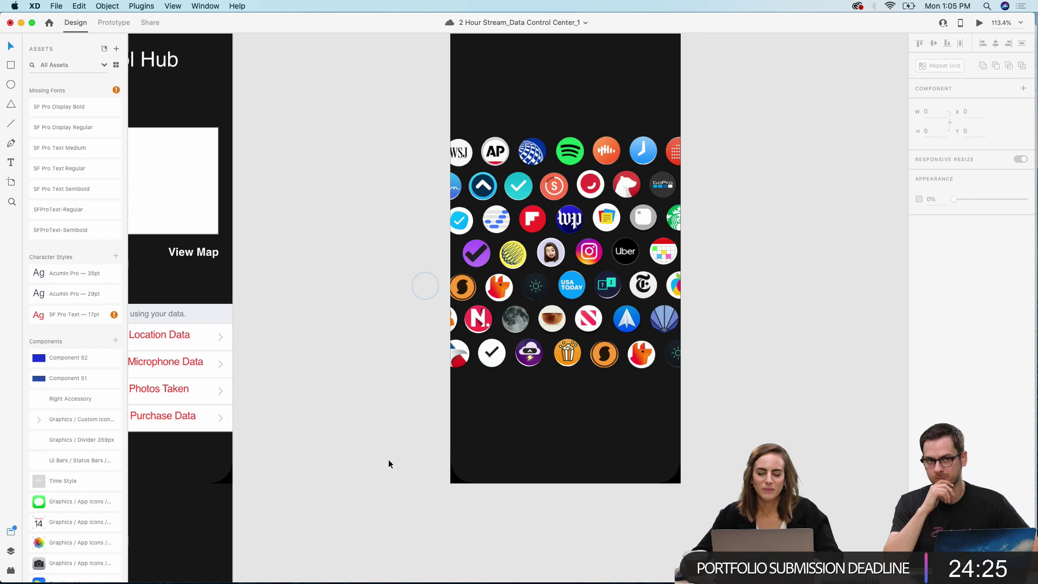
Step: Turn the icon group into a repeat grid extended down to the artboard's lower edge with a 10 px vertical gap
{"action": "scroll", "coordinate": [388, 463], "scroll_direction": "right", "scroll_amount": 4}
{"action": "left_click", "coordinate": [551, 184]}
{"action": "left_click", "coordinate": [551, 183]}
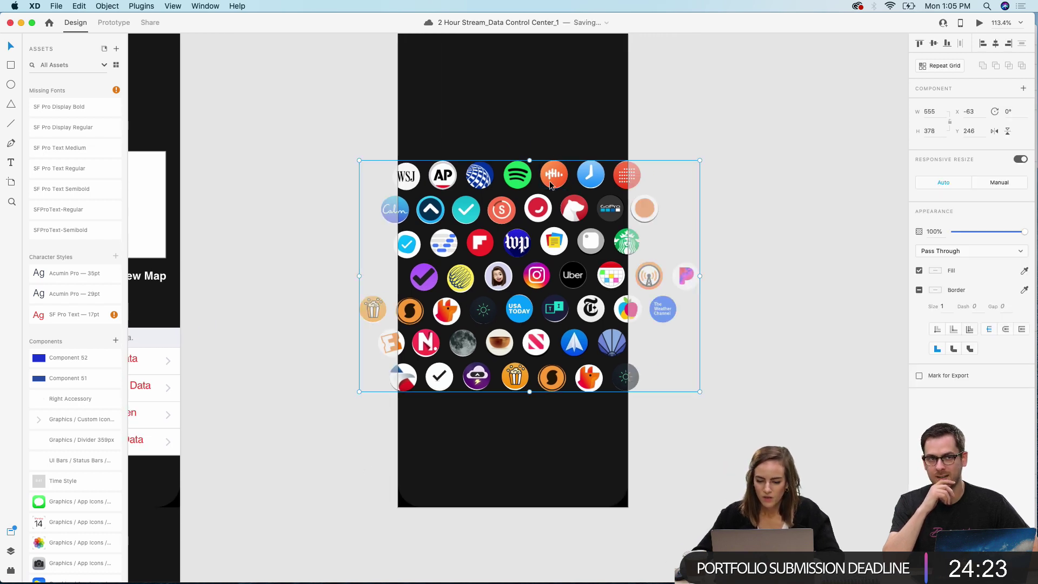
{"action": "scroll", "coordinate": [551, 184], "scroll_direction": "up", "scroll_amount": 3}
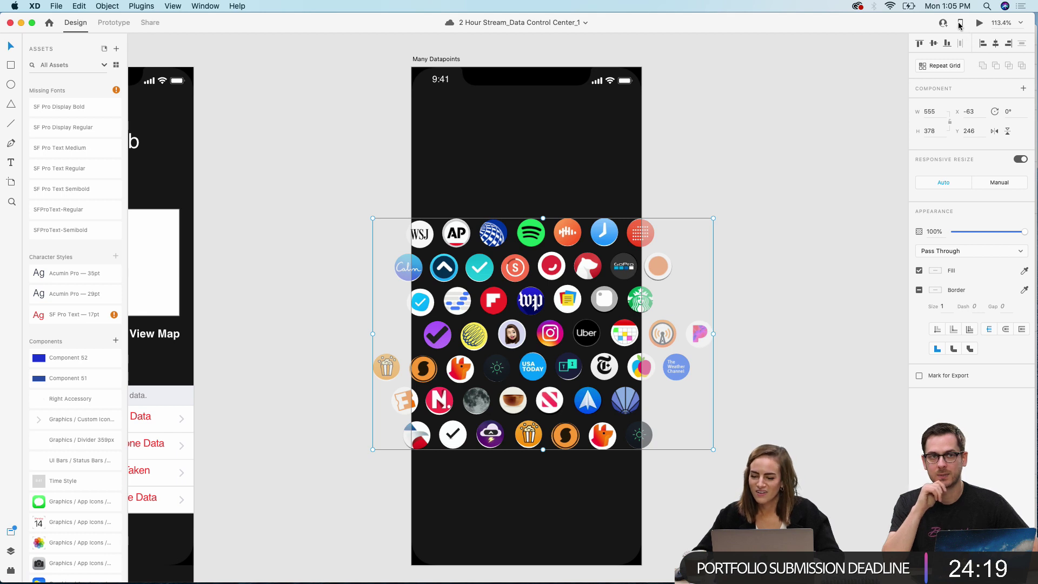
{"action": "left_click", "coordinate": [940, 67]}
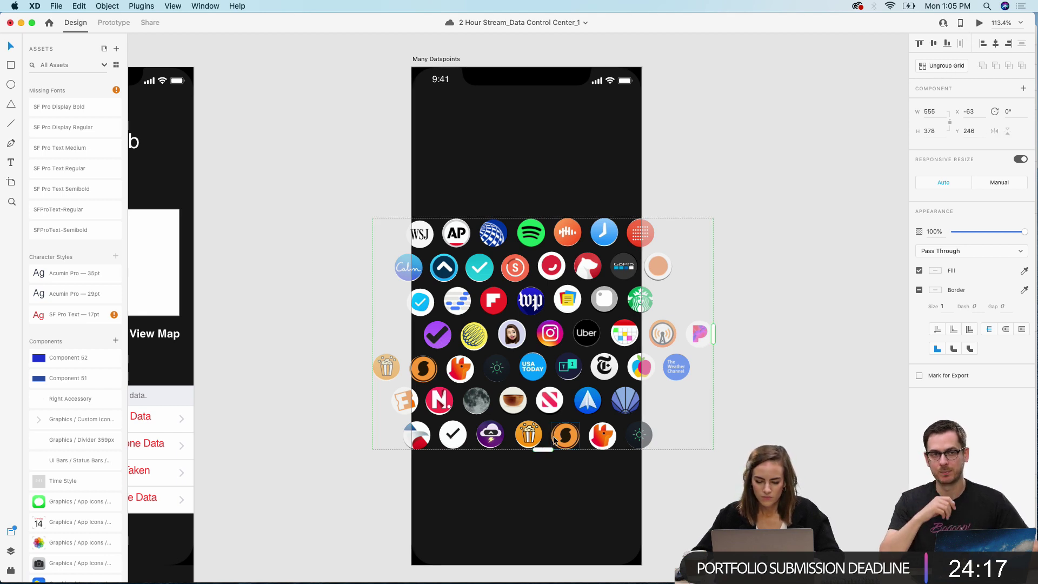
{"action": "left_click_drag", "start_coordinate": [542, 450], "coordinate": [546, 517]}
{"action": "scroll", "coordinate": [551, 486], "scroll_direction": "up", "scroll_amount": 3}
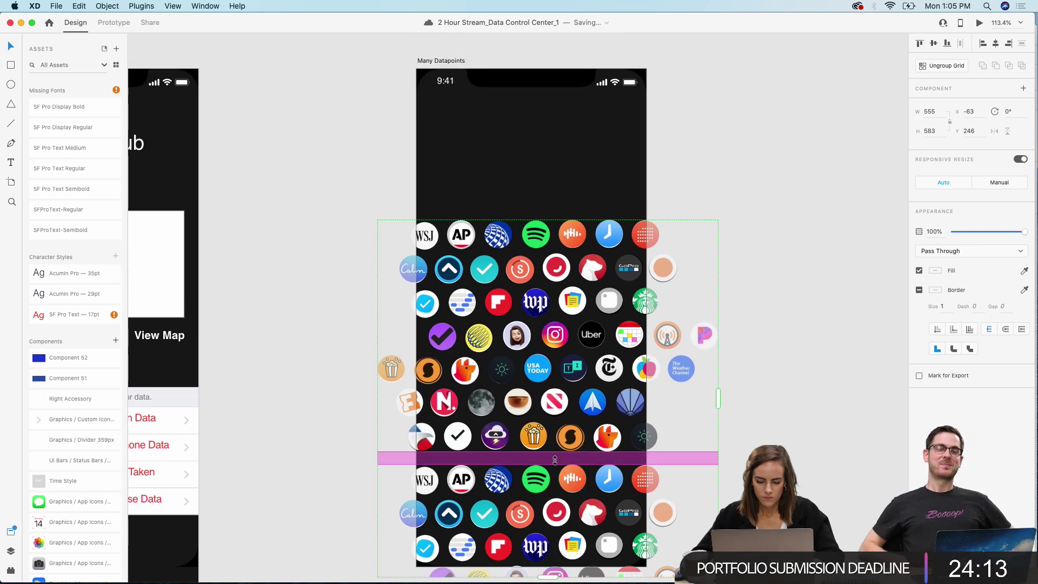
{"action": "left_click_drag", "start_coordinate": [555, 460], "coordinate": [552, 453]}
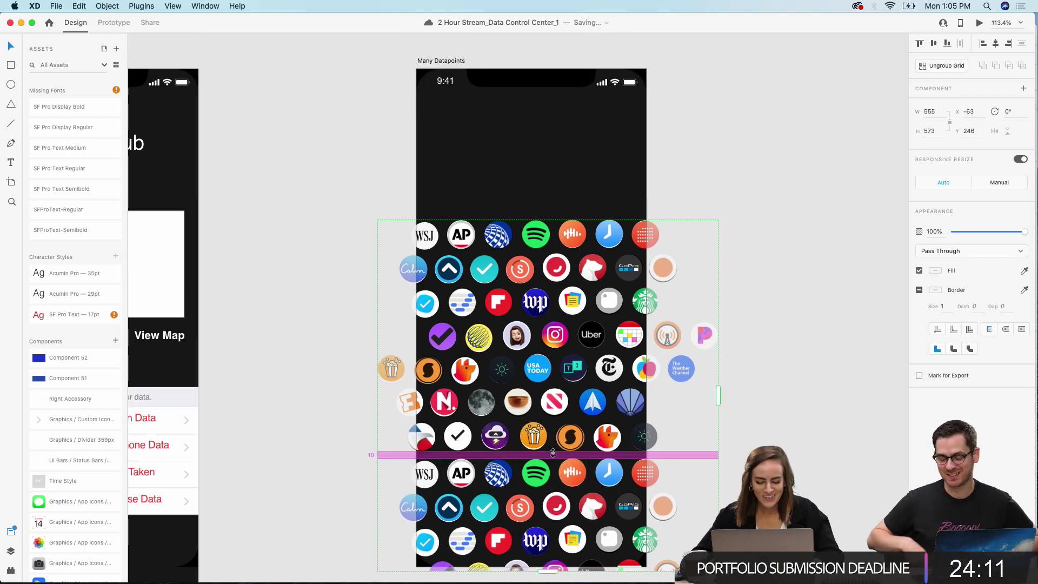
{"action": "left_click", "coordinate": [749, 387]}
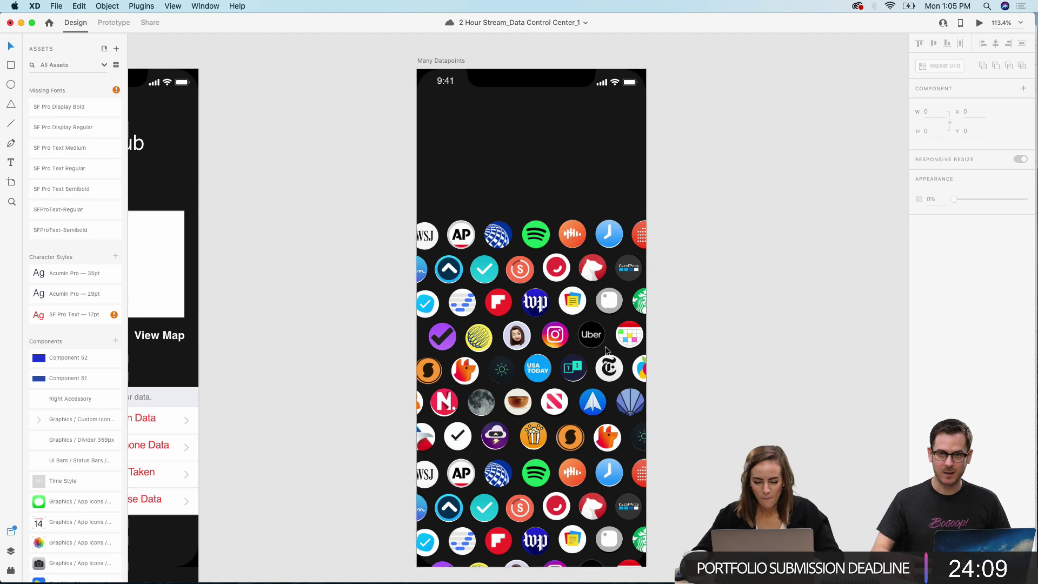
Step: Duplicate the three rows from the USA Today row downward out of the repeat grid and place the copy above the grid
{"action": "double_click", "coordinate": [535, 436]}
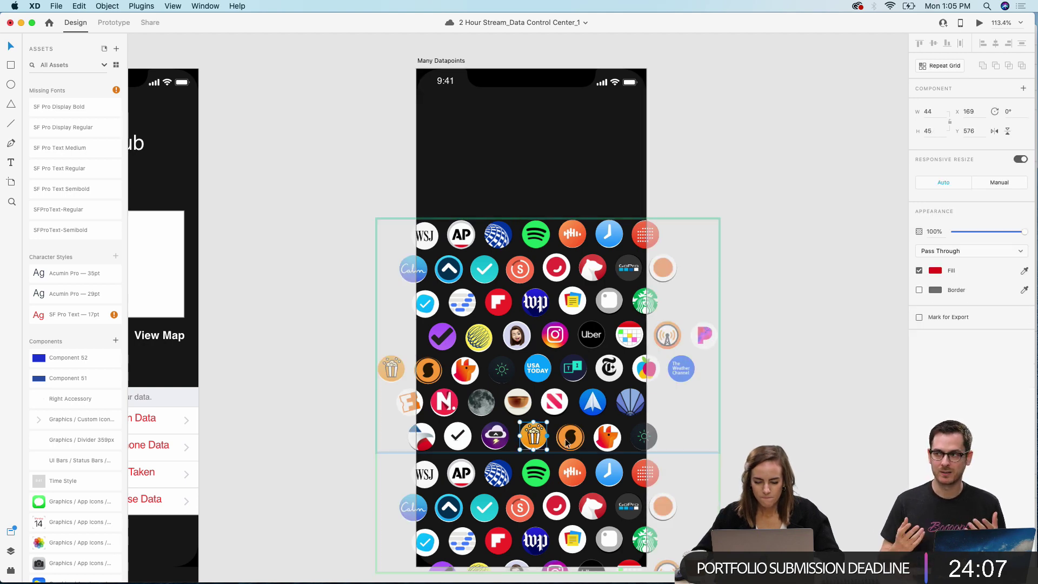
{"action": "left_click_drag", "start_coordinate": [682, 452], "coordinate": [390, 373]}
{"action": "left_click", "coordinate": [748, 308]}
{"action": "scroll", "coordinate": [748, 308], "scroll_direction": "down", "scroll_amount": 1}
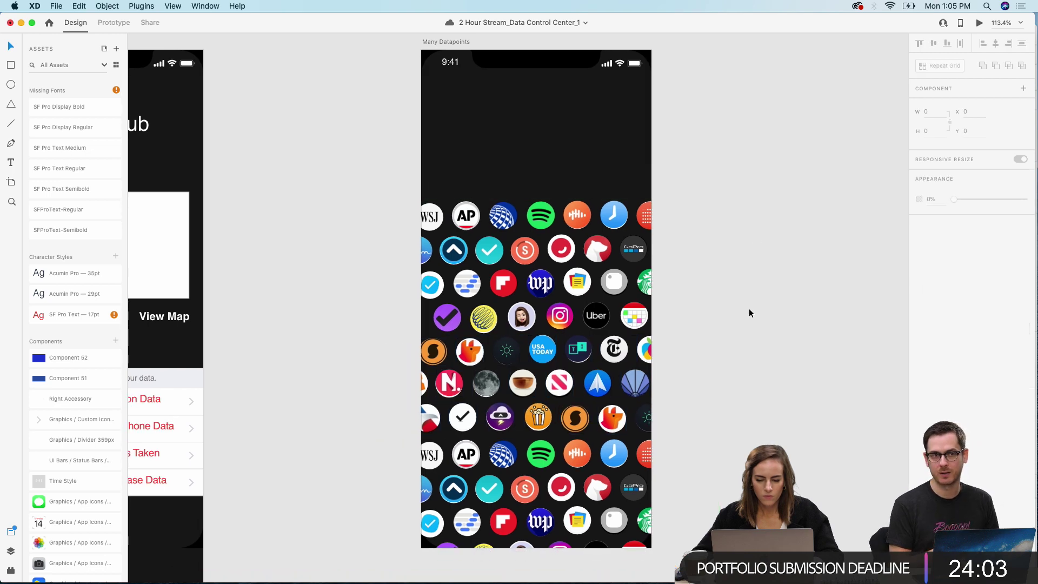
{"action": "scroll", "coordinate": [748, 308], "scroll_direction": "up", "scroll_amount": 1}
{"action": "scroll", "coordinate": [748, 308], "scroll_direction": "up", "scroll_amount": 3}
{"action": "key", "text": "super+z"}
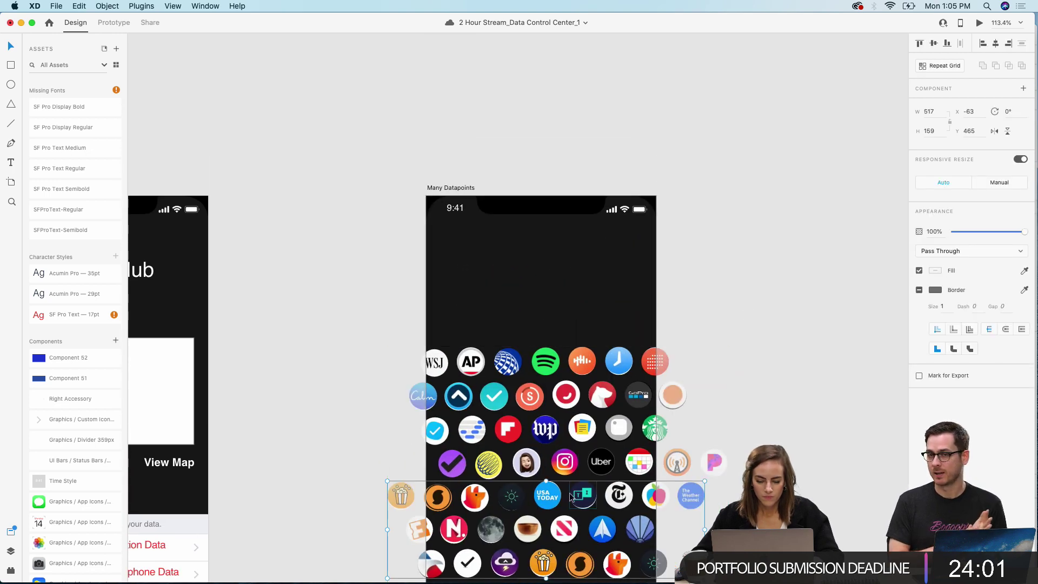
{"action": "left_click_drag", "start_coordinate": [549, 498], "coordinate": [570, 263]}
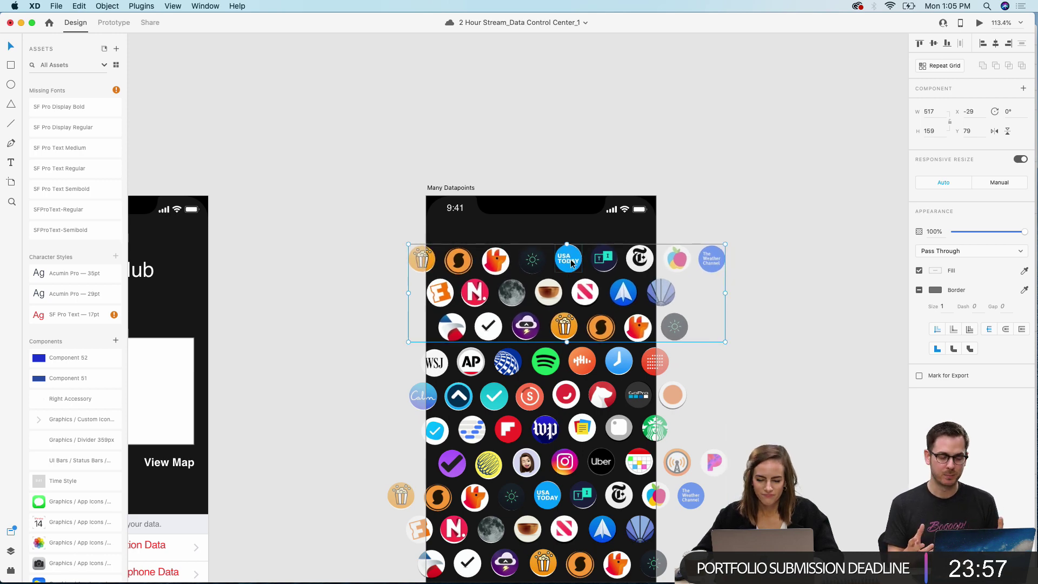
Step: Move the copied rows up to Y 16 and turn them into a repeat grid extended down by one row
{"action": "left_click", "coordinate": [723, 210]}
{"action": "left_click", "coordinate": [602, 251]}
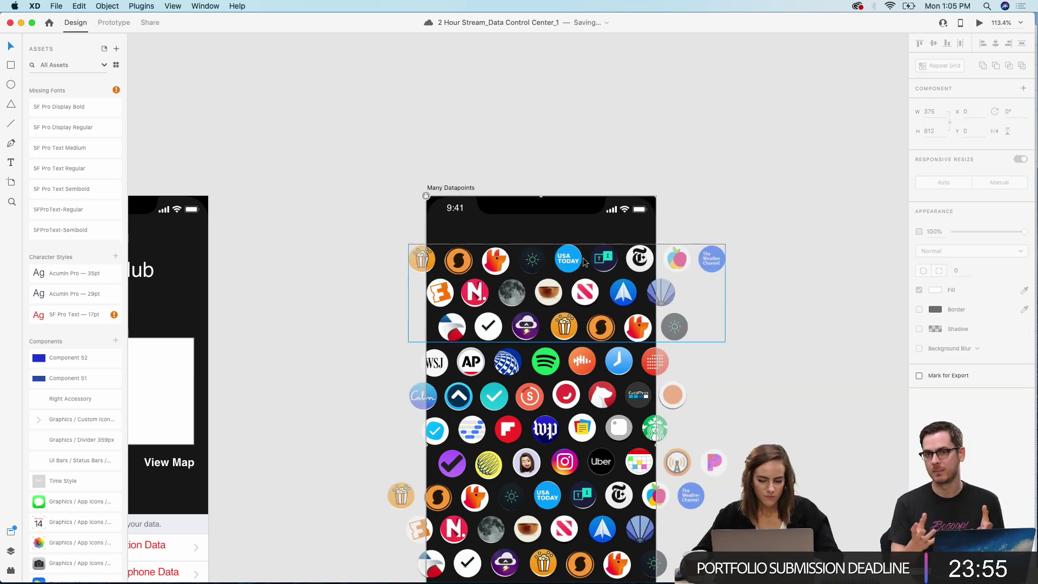
{"action": "left_click_drag", "start_coordinate": [561, 261], "coordinate": [561, 222]}
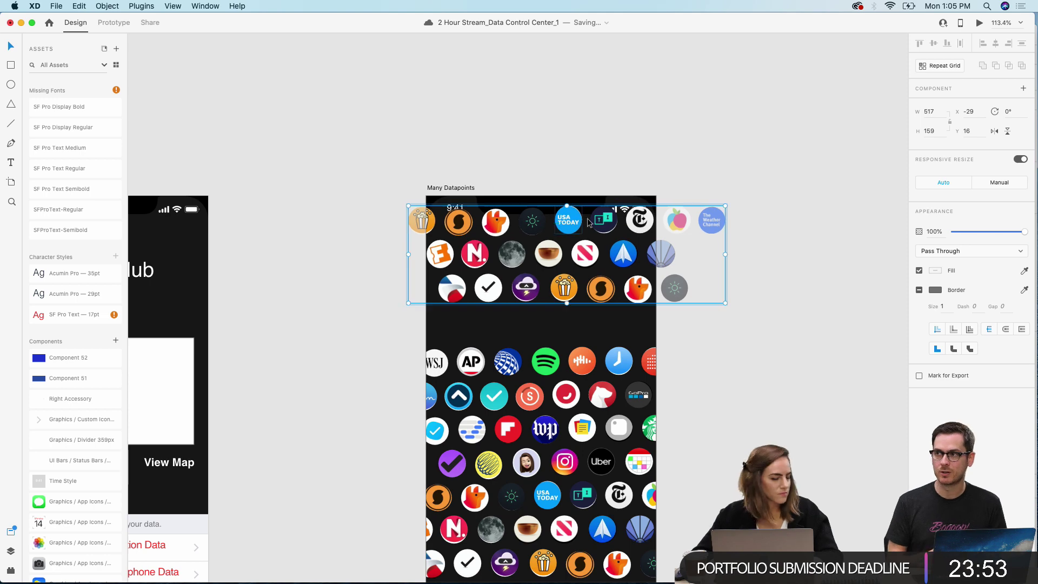
{"action": "left_click", "coordinate": [946, 69]}
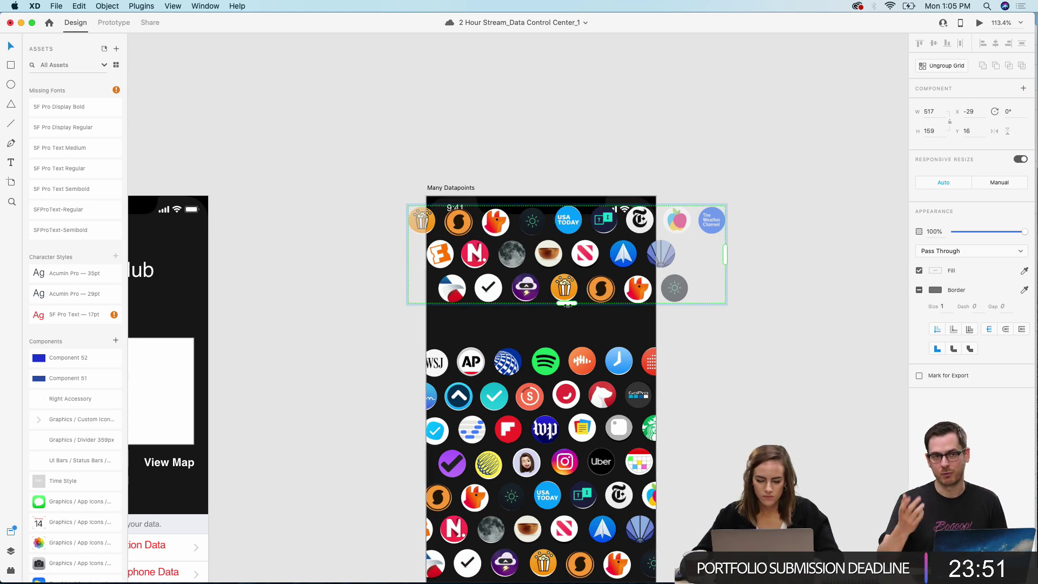
{"action": "left_click_drag", "start_coordinate": [564, 304], "coordinate": [566, 329]}
{"action": "left_click", "coordinate": [742, 228]}
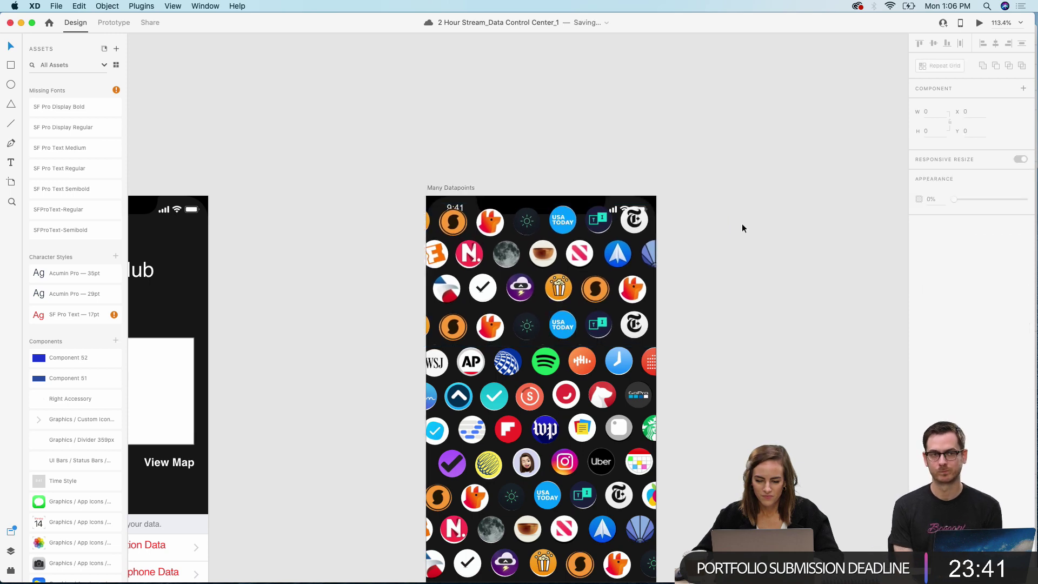
Step: Delete the extra repeat grid covering the upper part of the Many Datapoints artboard
{"action": "scroll", "coordinate": [742, 228], "scroll_direction": "down", "scroll_amount": 4}
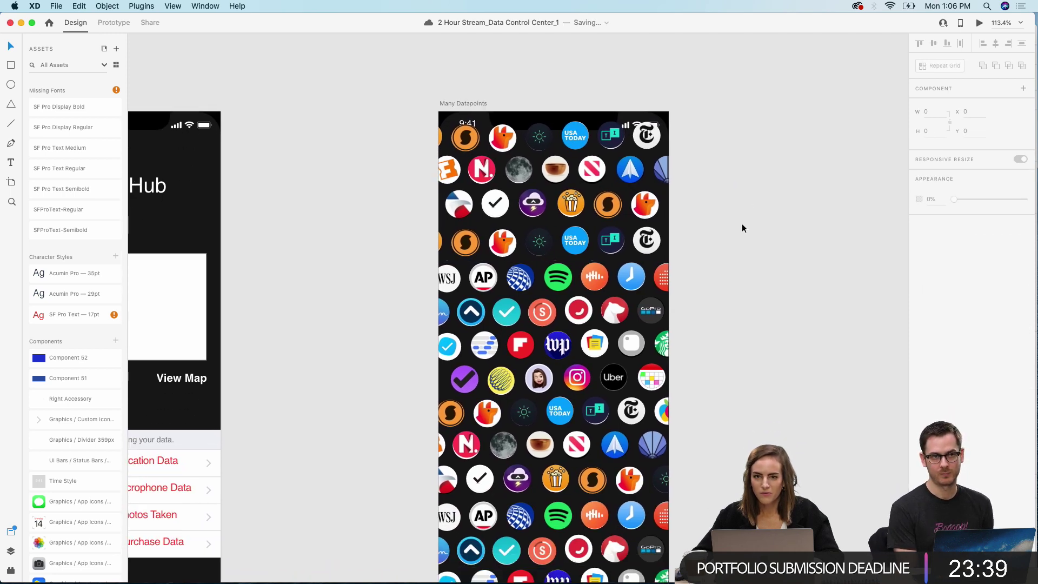
{"action": "scroll", "coordinate": [742, 222], "scroll_direction": "down", "scroll_amount": 3}
{"action": "left_click", "coordinate": [620, 91]}
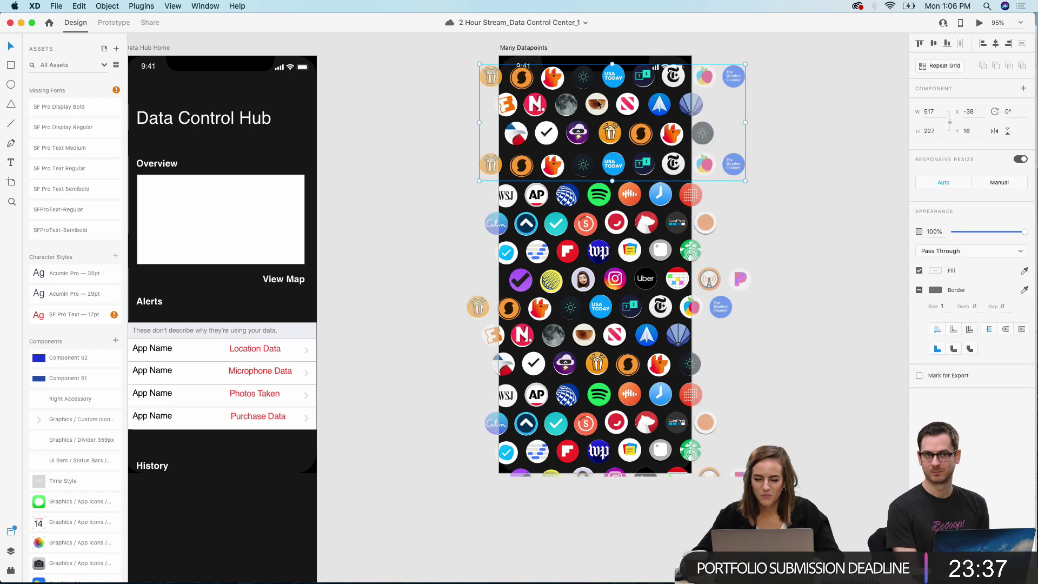
{"action": "key", "text": "Delete"}
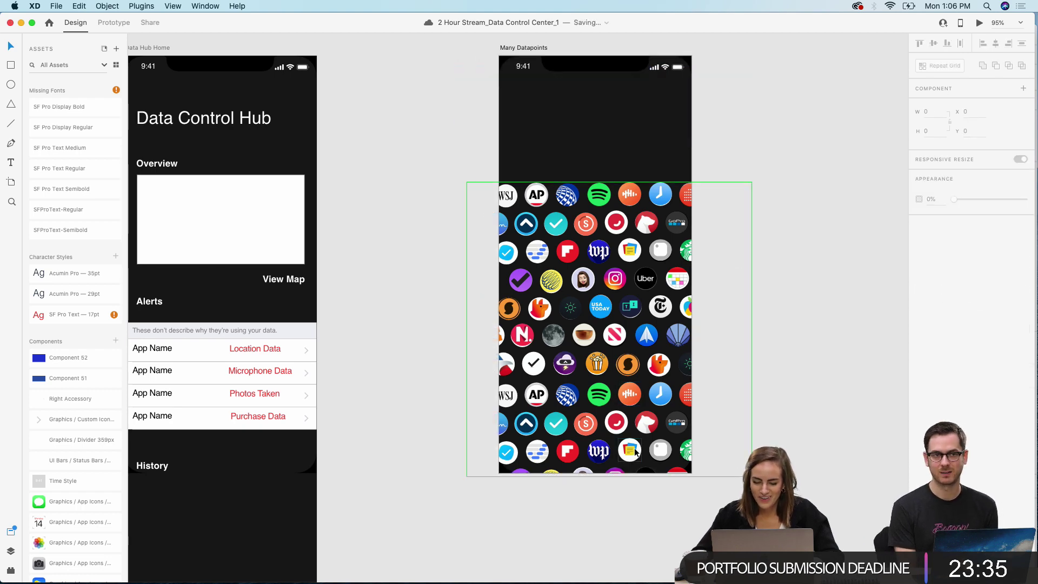
Step: Try to delete the Washington Post row, the avatar row and part of the USA Today row from the repeat grid, and undo it
{"action": "left_click", "coordinate": [636, 452]}
{"action": "left_click_drag", "start_coordinate": [636, 453], "coordinate": [475, 454]}
{"action": "key", "text": "Delete"}
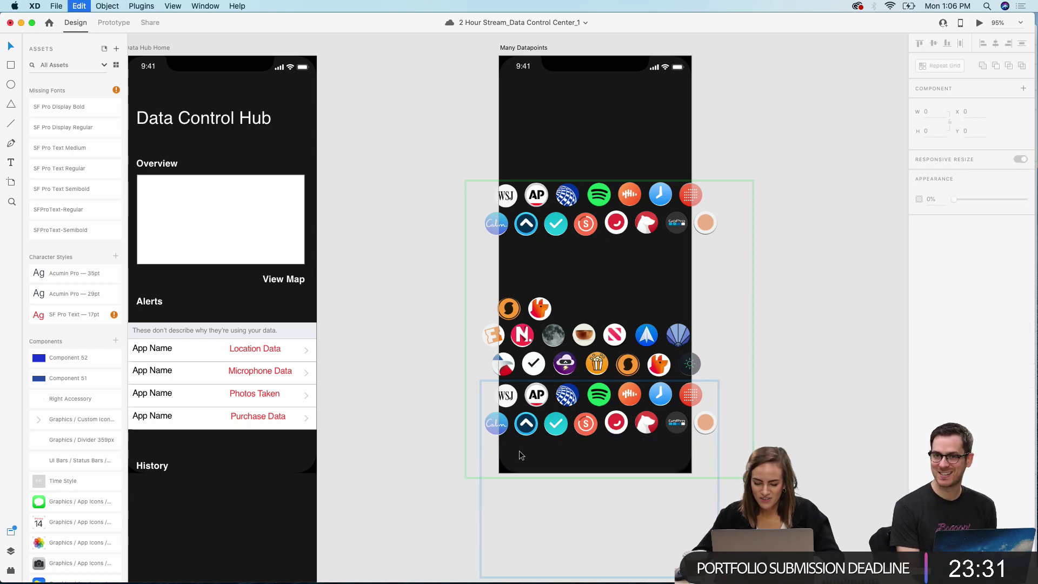
{"action": "key", "text": "super+z"}
{"action": "left_click", "coordinate": [798, 378]}
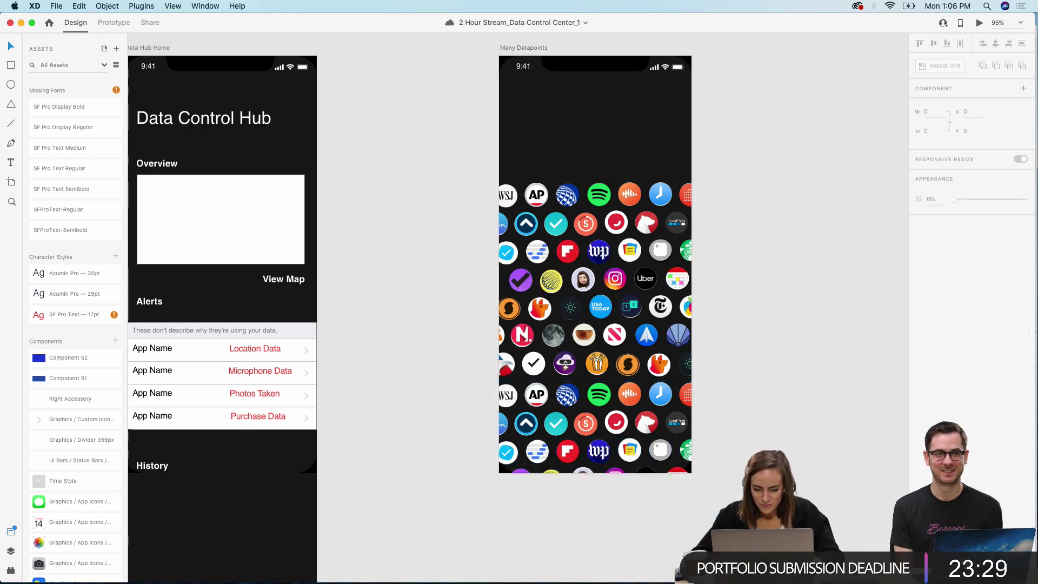
Step: Try moving the whole icon repeat grid up to Y 186, and undo the move
{"action": "left_click_drag", "start_coordinate": [764, 521], "coordinate": [446, 185]}
{"action": "left_click_drag", "start_coordinate": [511, 198], "coordinate": [511, 184]}
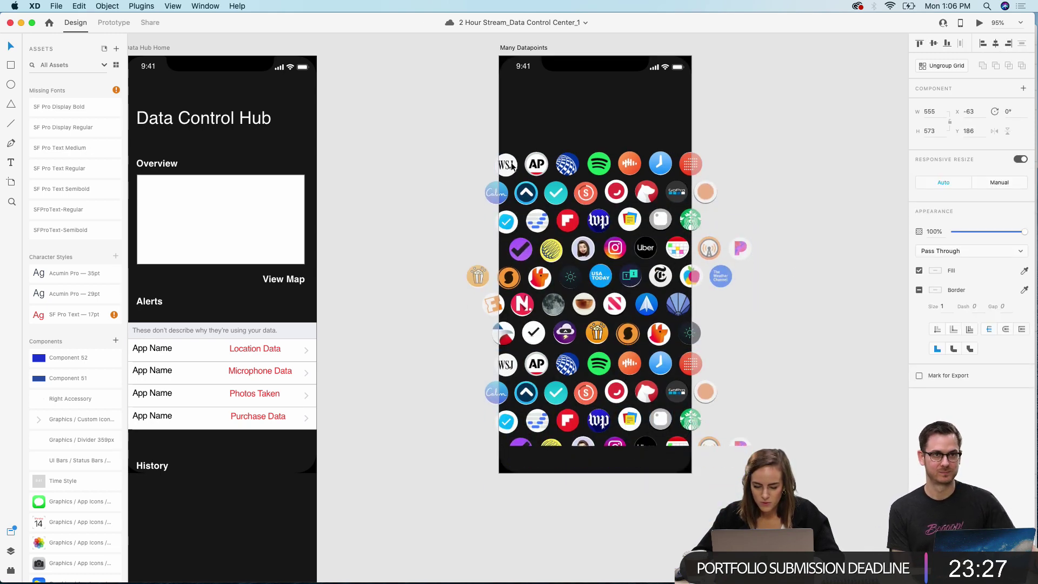
{"action": "key", "text": "super+z"}
Step: Switch to Prototype mode and link the Many Datapoints artboard to the Zoomed In artboard
{"action": "left_click", "coordinate": [719, 128]}
{"action": "key", "text": "super+minus"}
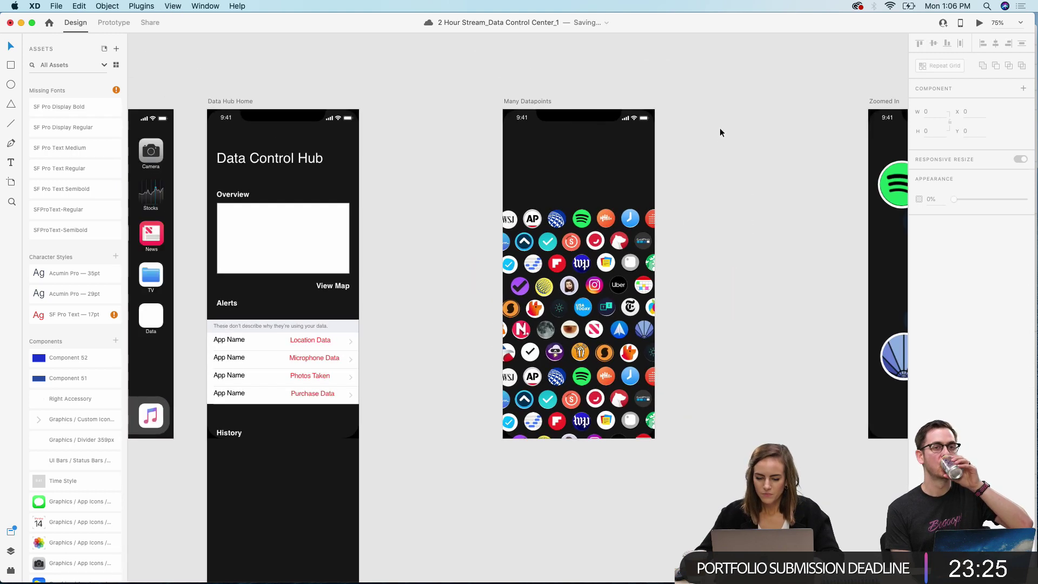
{"action": "scroll", "coordinate": [567, 309], "scroll_direction": "right", "scroll_amount": 6}
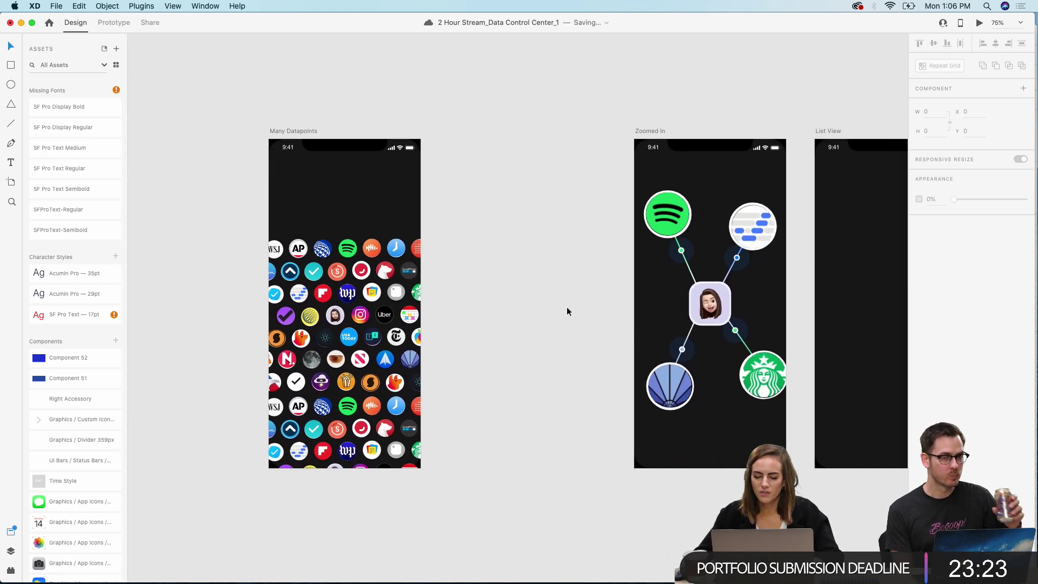
{"action": "left_click", "coordinate": [277, 133]}
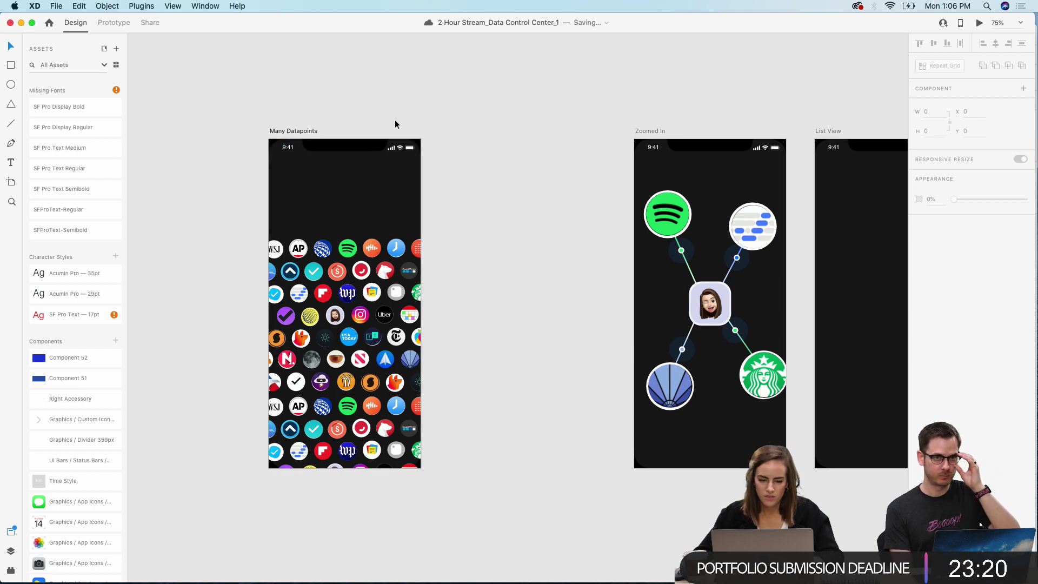
{"action": "left_click", "coordinate": [303, 133]}
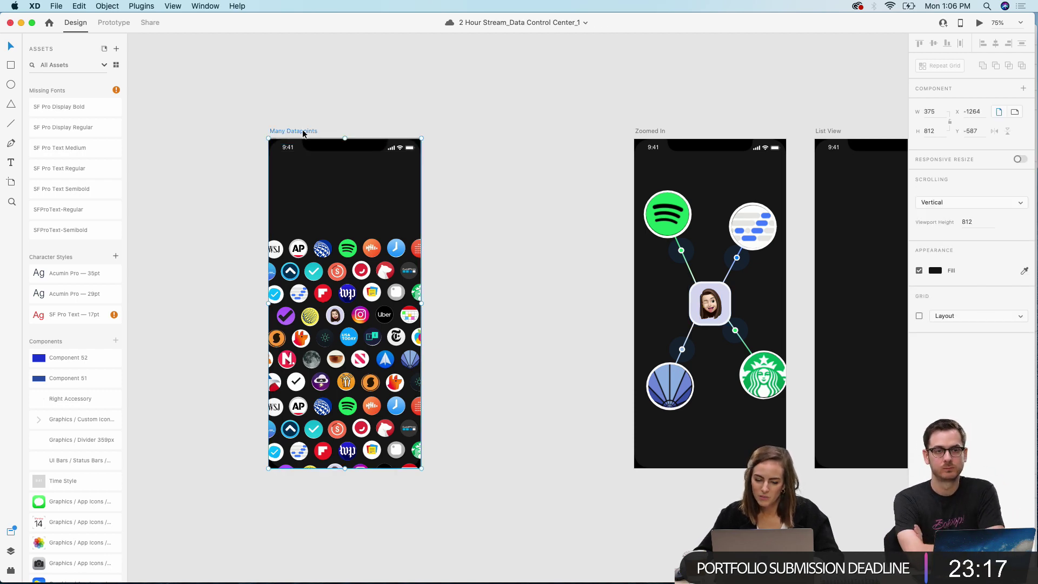
{"action": "left_click", "coordinate": [113, 24]}
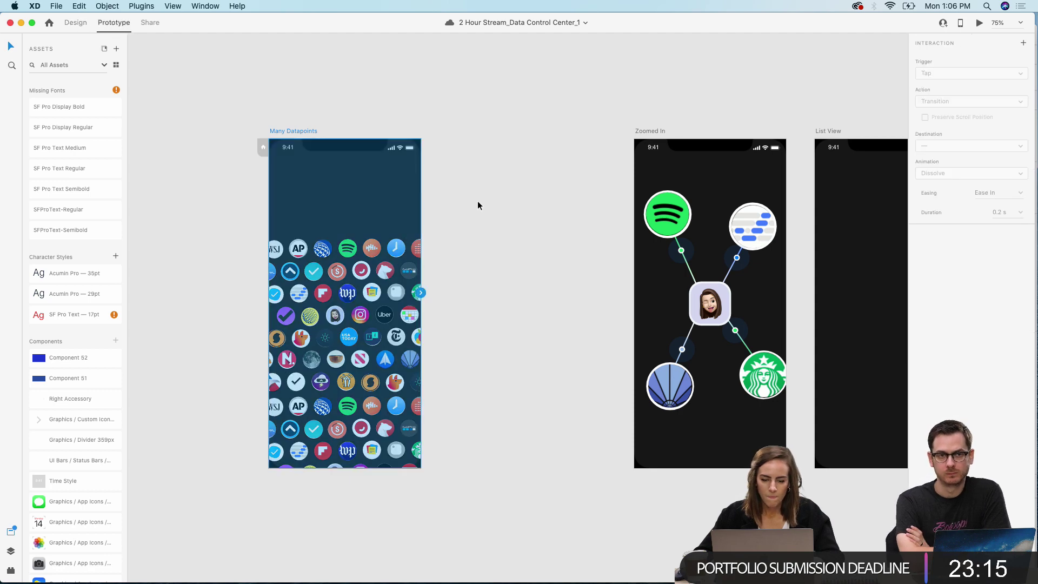
{"action": "left_click_drag", "start_coordinate": [422, 293], "coordinate": [631, 302]}
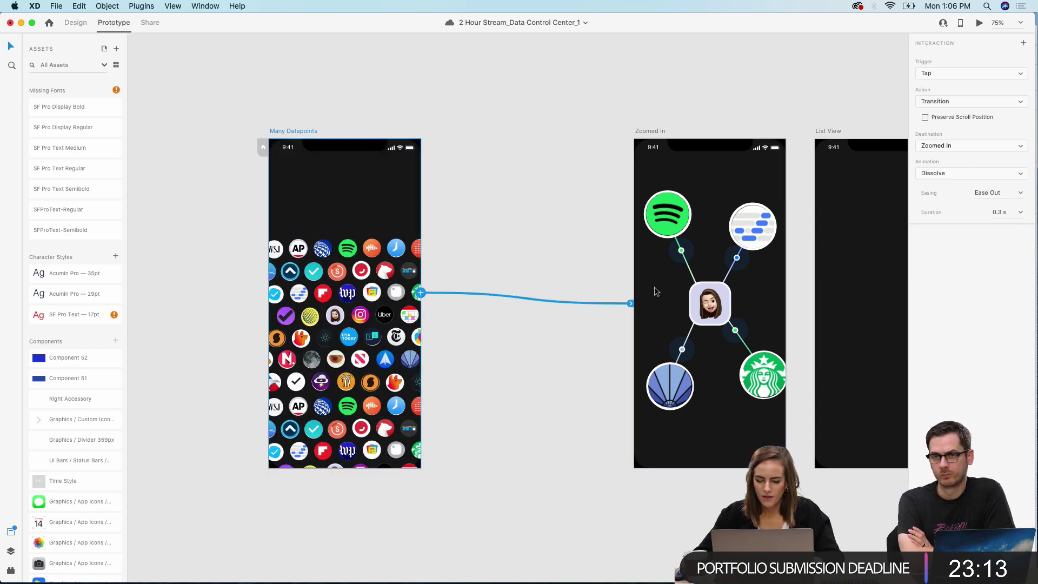
Step: Copy the avatar icon group from the Many Datapoints repeat grid and paste it as a separate layer above the grid
{"action": "double_click", "coordinate": [335, 316]}
{"action": "key", "text": "super+c"}
{"action": "left_click", "coordinate": [507, 199]}
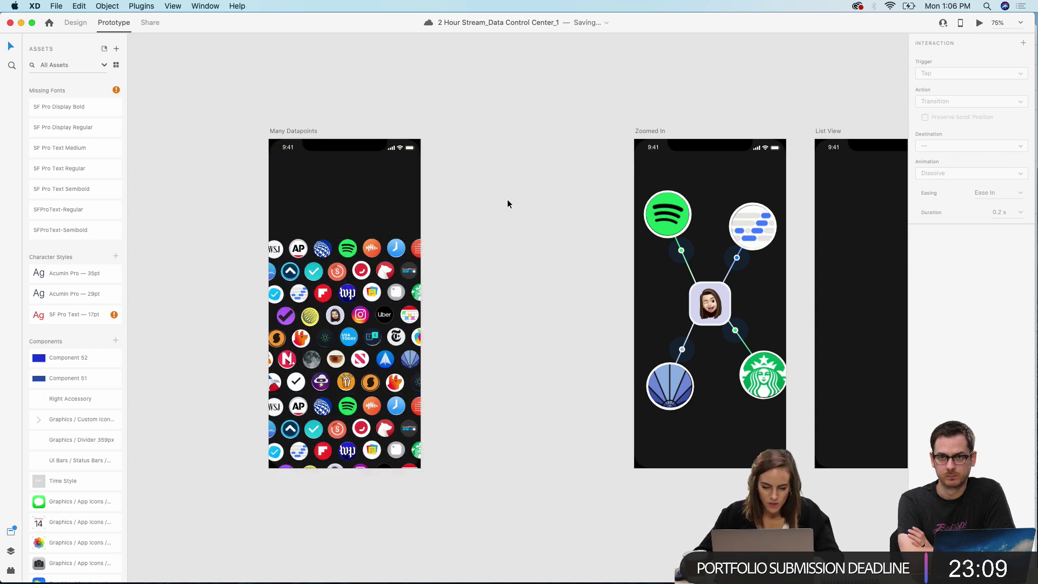
{"action": "scroll", "coordinate": [507, 201], "scroll_direction": "left", "scroll_amount": 2}
{"action": "scroll", "coordinate": [507, 201], "scroll_direction": "left", "scroll_amount": 1}
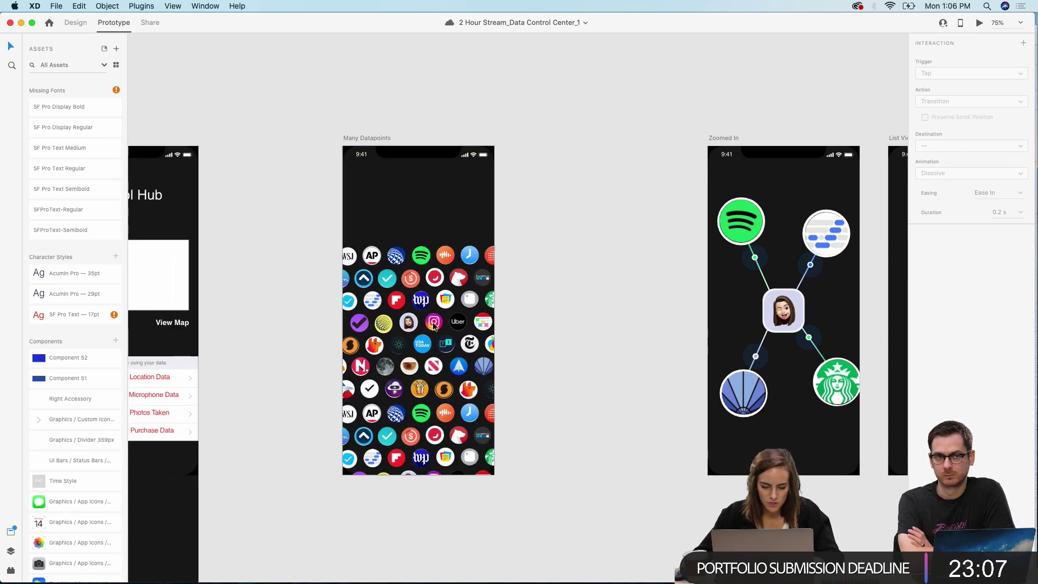
{"action": "left_click", "coordinate": [412, 327]}
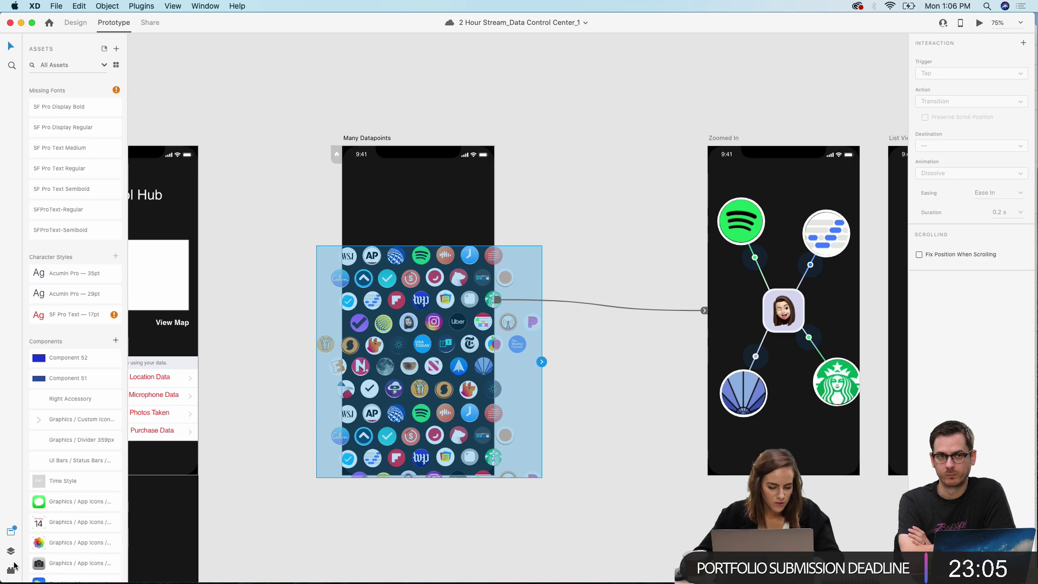
{"action": "left_click", "coordinate": [11, 553]}
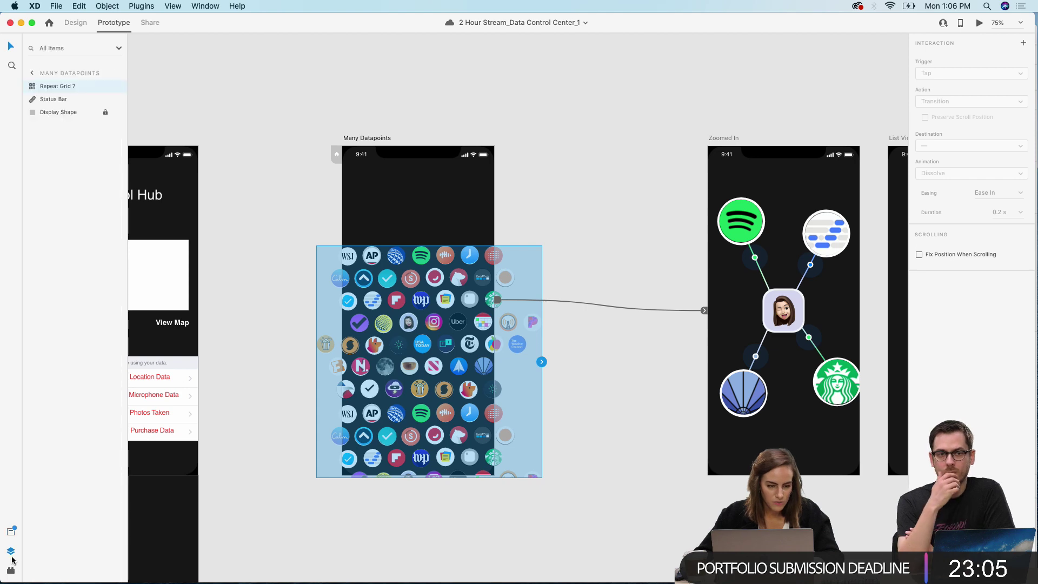
{"action": "double_click", "coordinate": [412, 326]}
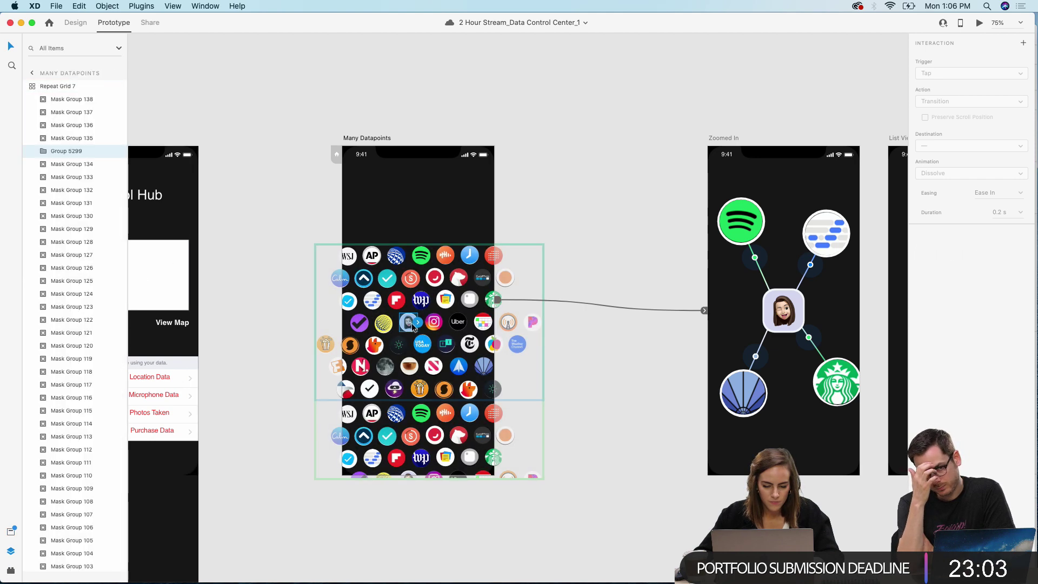
{"action": "left_click", "coordinate": [32, 88]}
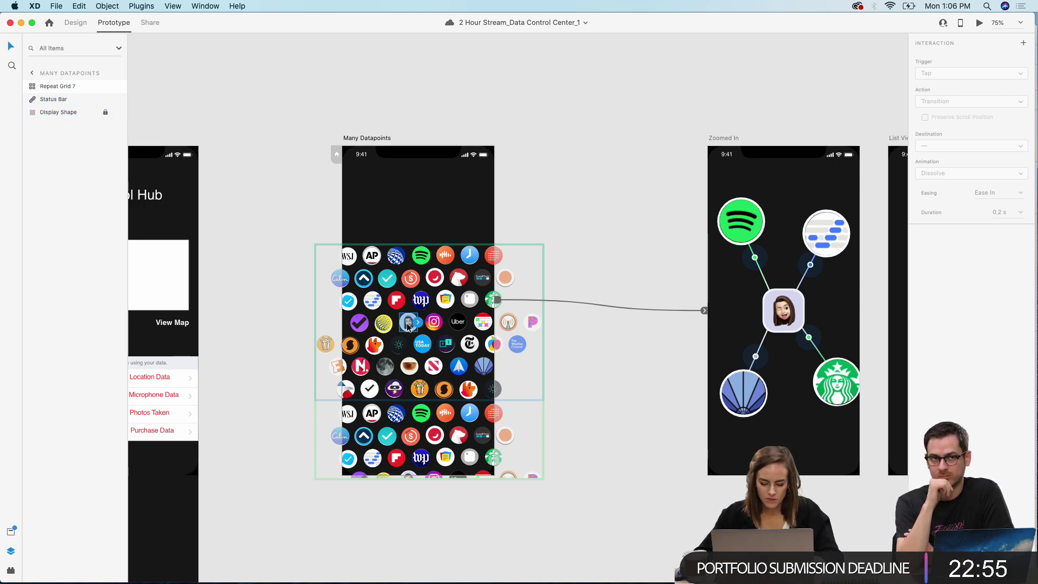
{"action": "key", "text": "super+v"}
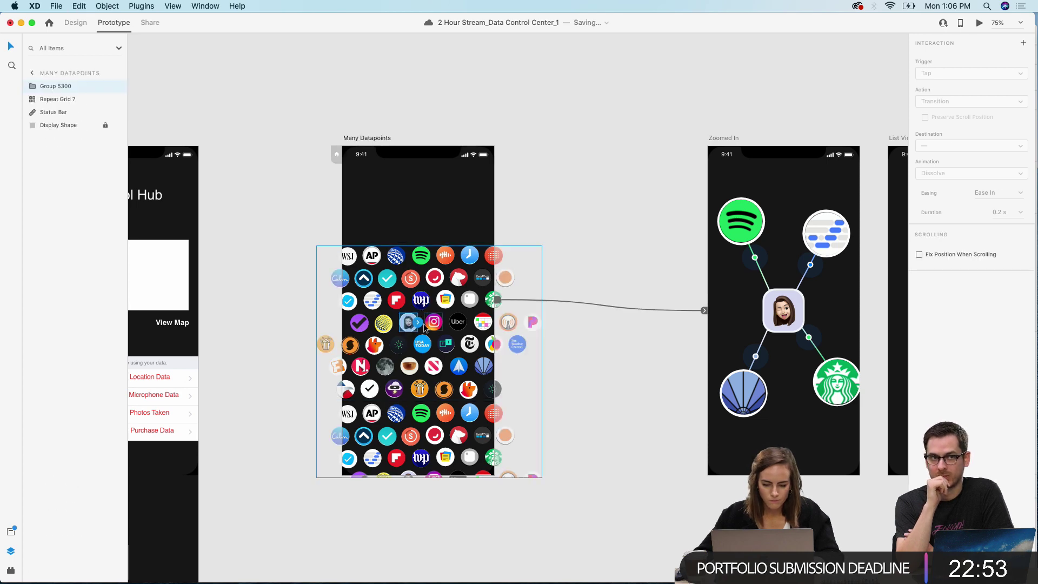
Step: Rename the pasted avatar group in the Many Datapoints artboard as Icons
{"action": "key", "text": "Escape"}
{"action": "double_click", "coordinate": [55, 87]}
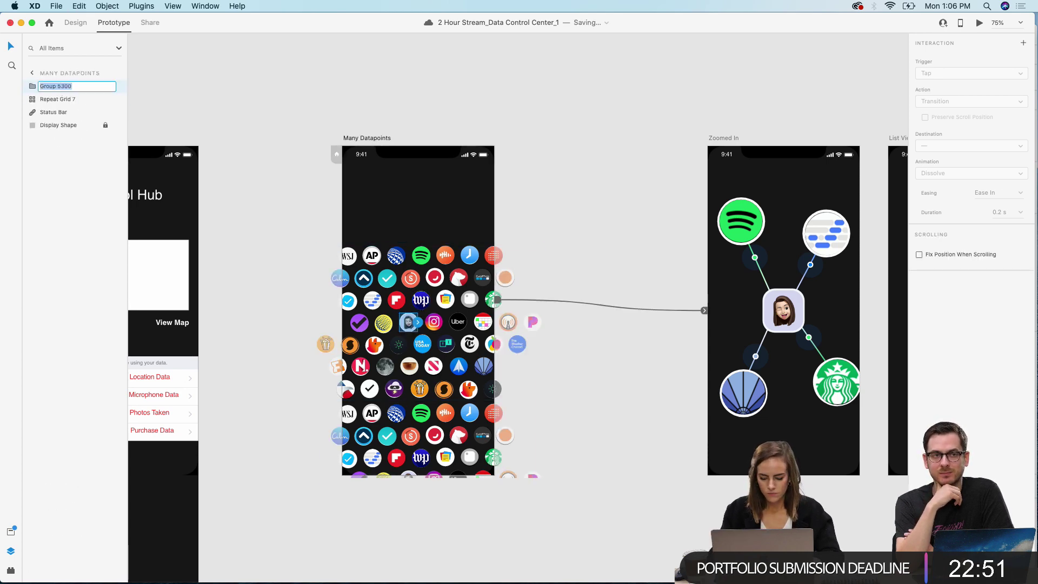
{"action": "type", "text": "Icons"}
{"action": "left_click", "coordinate": [261, 169]}
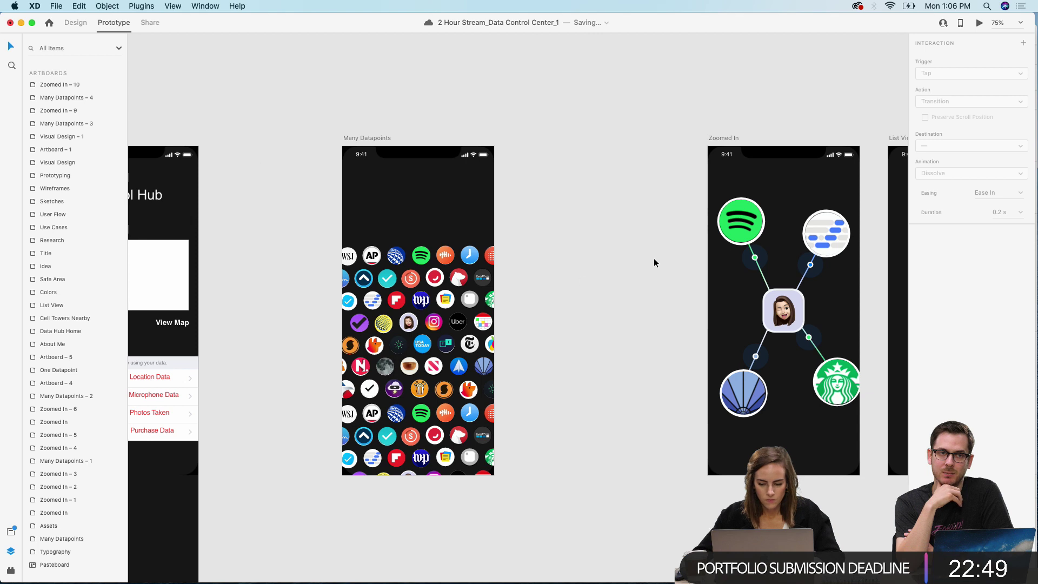
Step: Rename the central avatar group in the Zoomed In artboard as Profile
{"action": "left_click", "coordinate": [779, 308]}
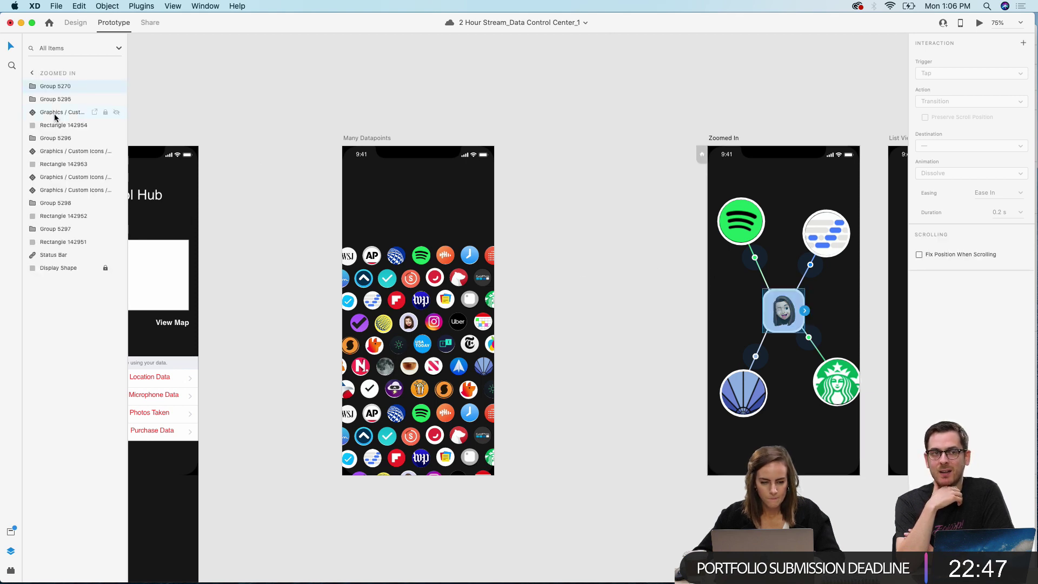
{"action": "left_click", "coordinate": [36, 88]}
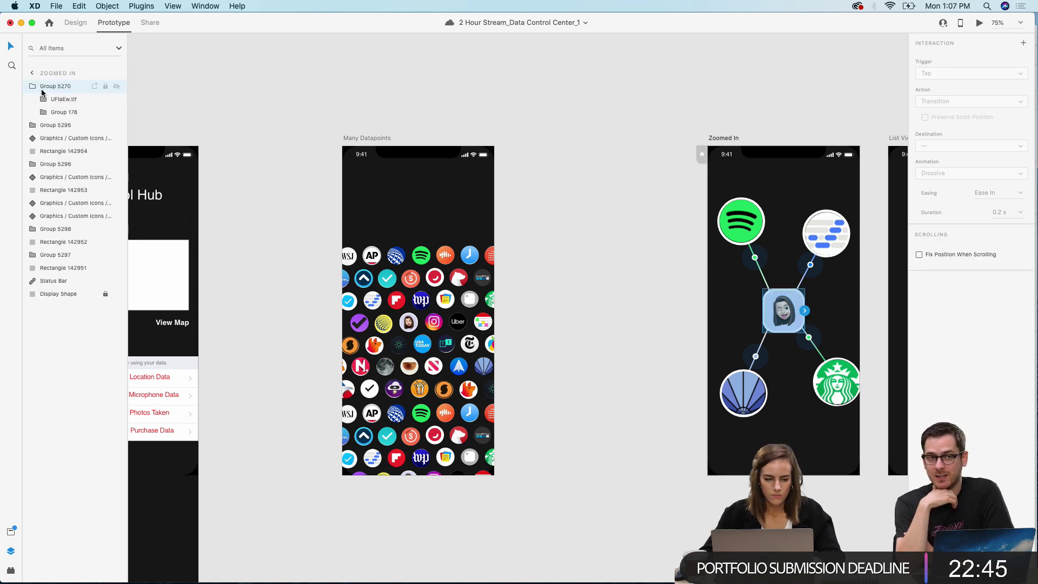
{"action": "left_click", "coordinate": [34, 87]}
{"action": "double_click", "coordinate": [41, 87]}
{"action": "type", "text": "Profile"}
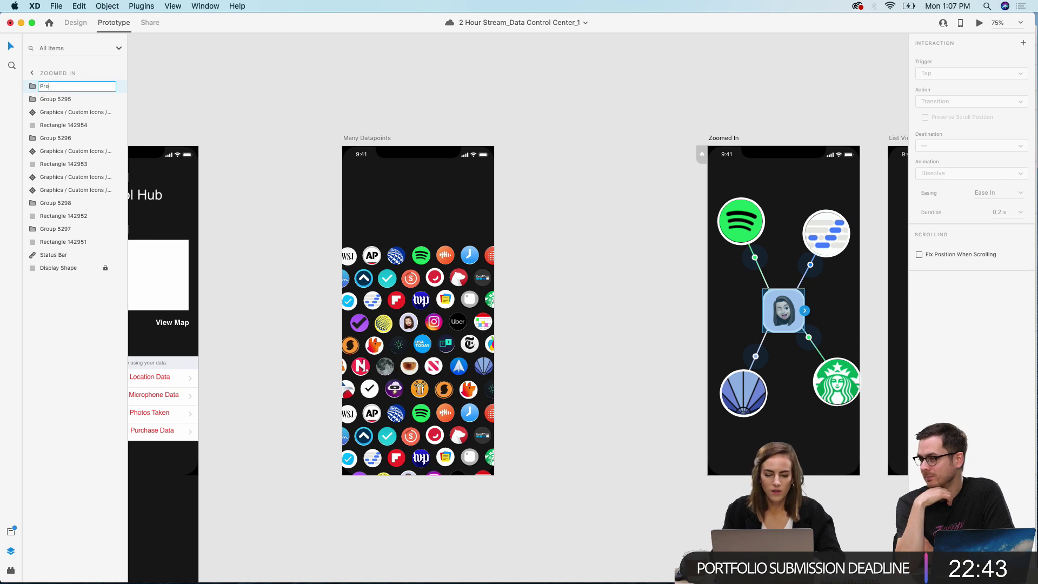
{"action": "left_click", "coordinate": [327, 84]}
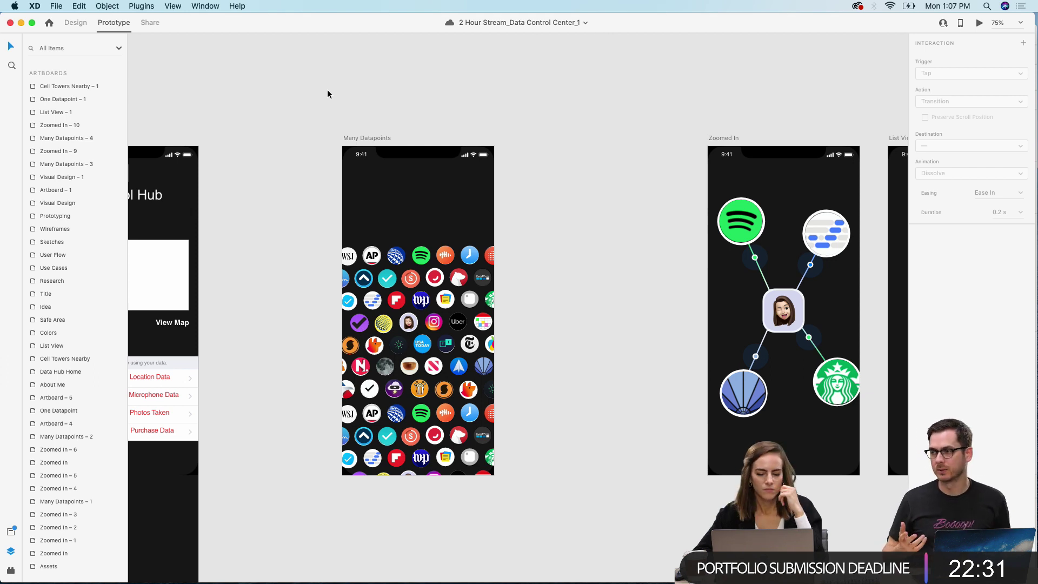
Step: Set the tap interaction from the Many Datapoints artboard to the Zoomed In artboard to Auto-Animate
{"action": "left_click", "coordinate": [365, 140]}
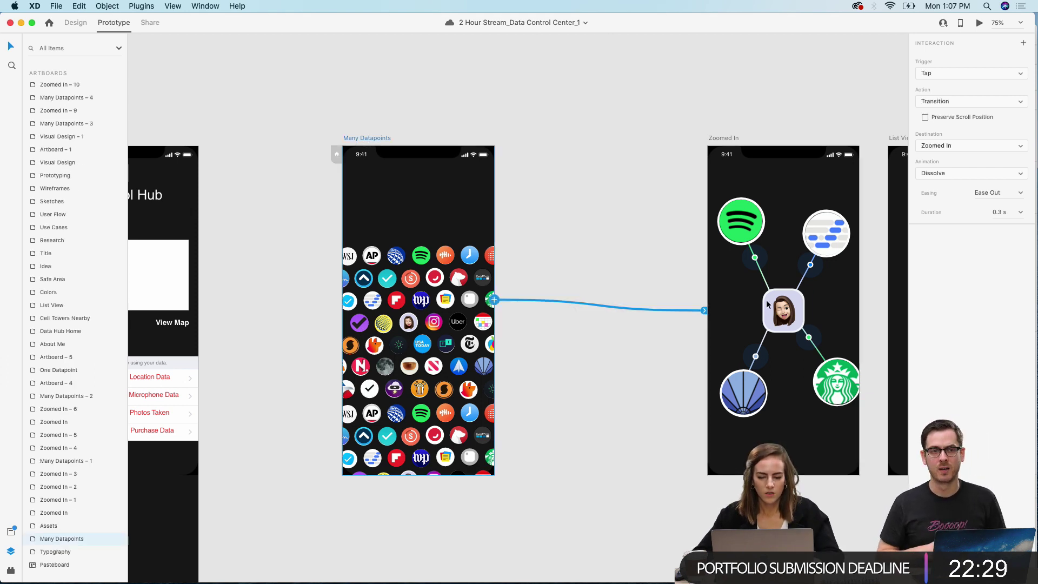
{"action": "left_click", "coordinate": [997, 75]}
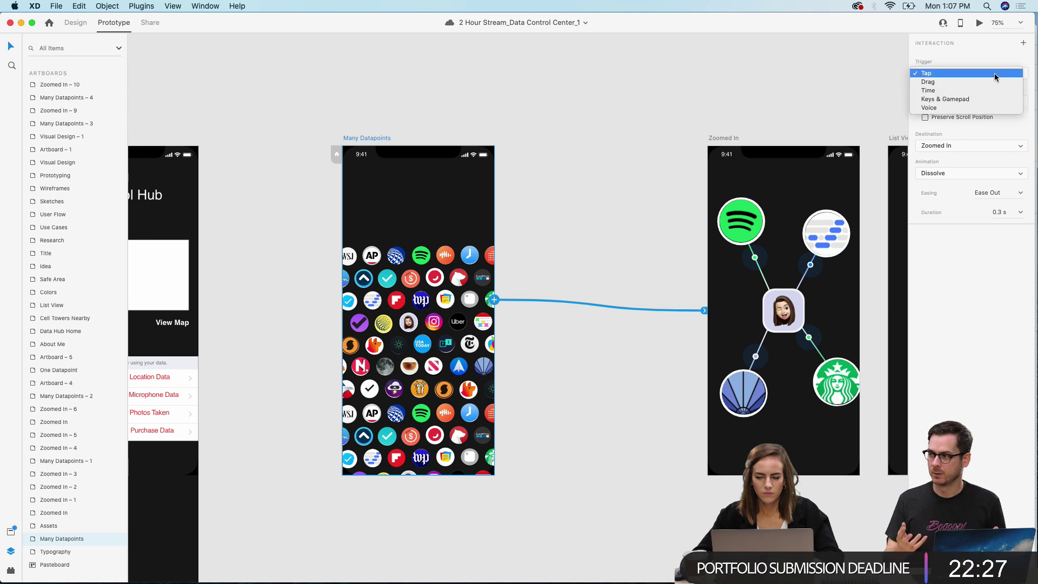
{"action": "left_click", "coordinate": [996, 74]}
{"action": "left_click", "coordinate": [959, 103]}
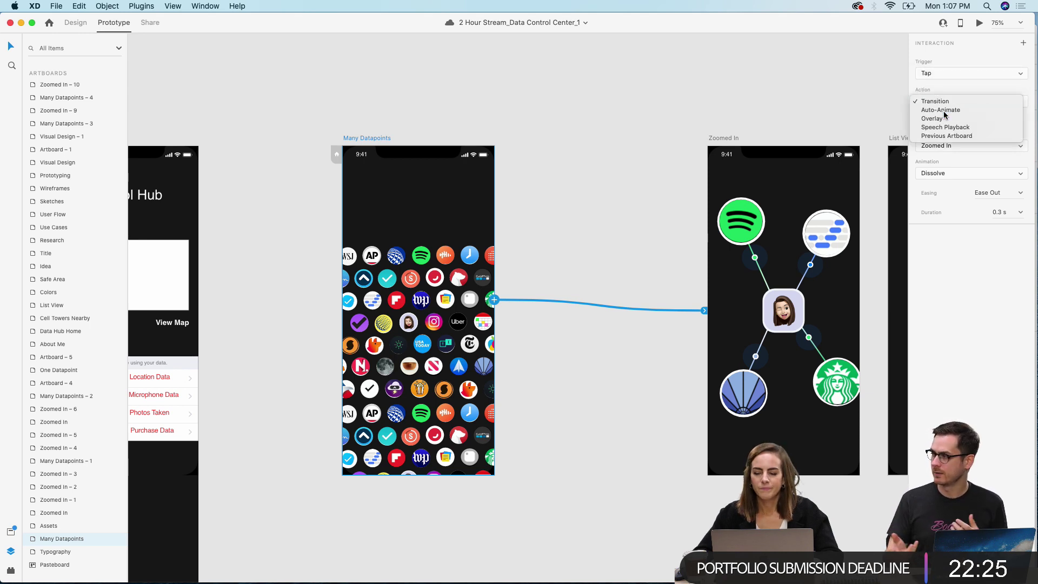
{"action": "left_click", "coordinate": [950, 110]}
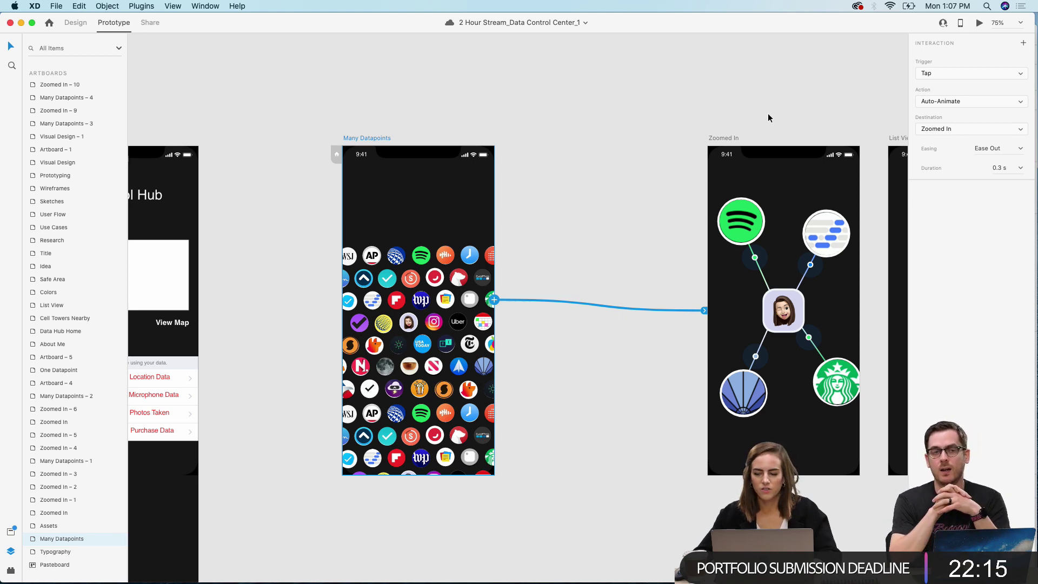
Step: Preview the prototype and test the tap transition from Many Datapoints to Zoomed In, then close the preview
{"action": "left_click", "coordinate": [978, 23]}
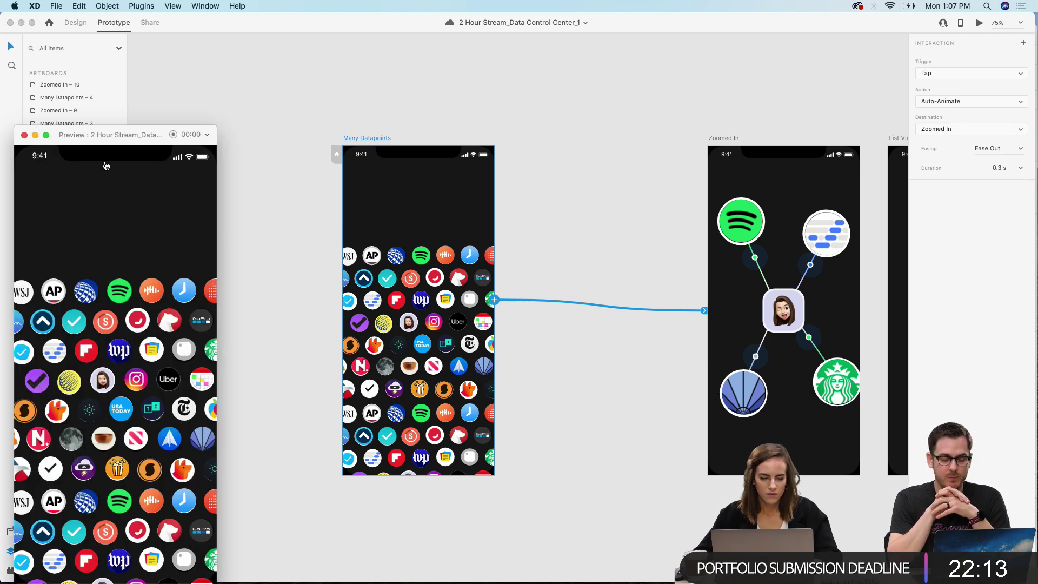
{"action": "left_click_drag", "start_coordinate": [106, 142], "coordinate": [604, 51]}
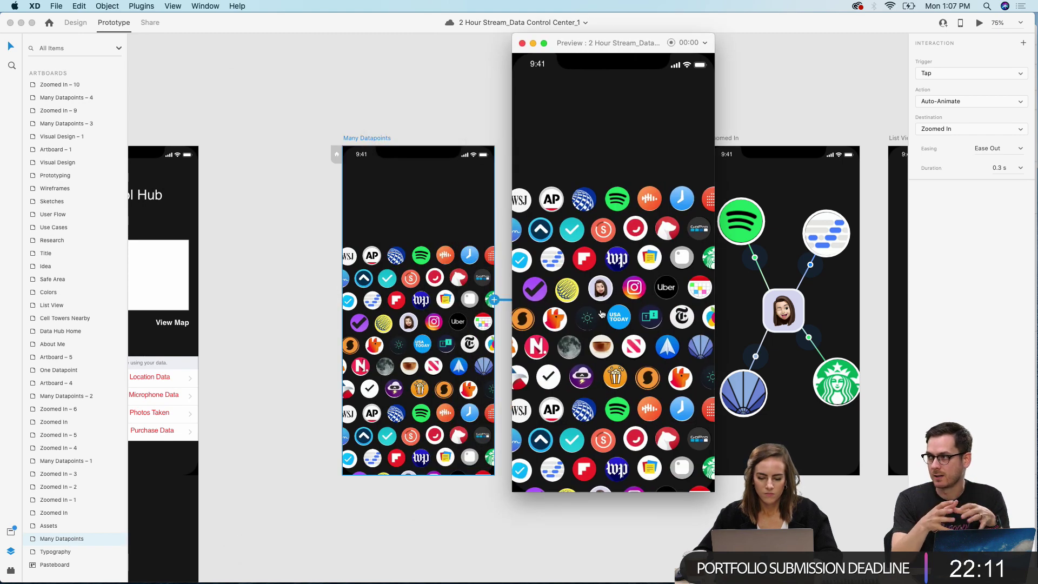
{"action": "left_click", "coordinate": [602, 287]}
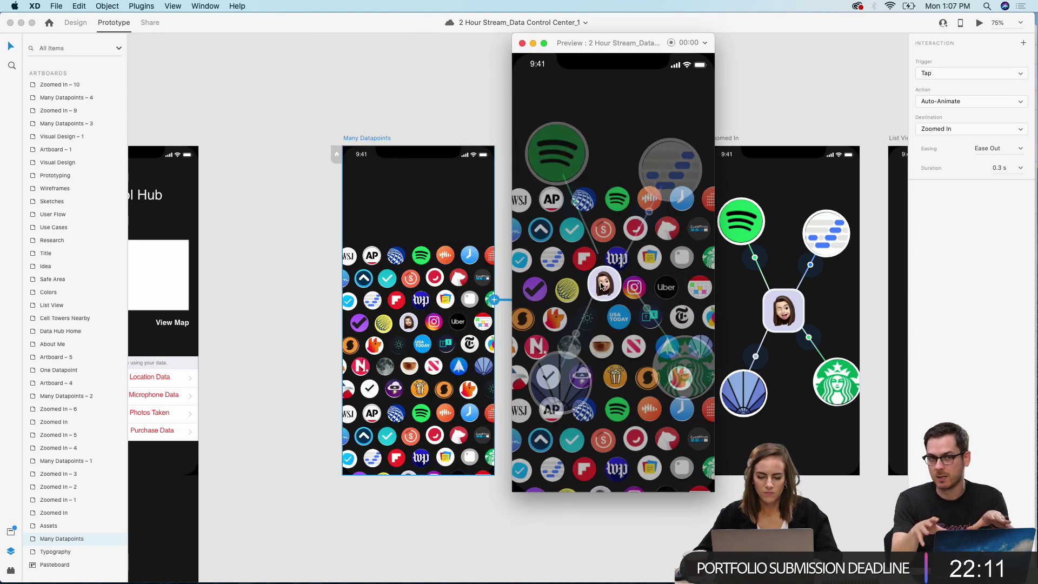
{"action": "left_click", "coordinate": [521, 44]}
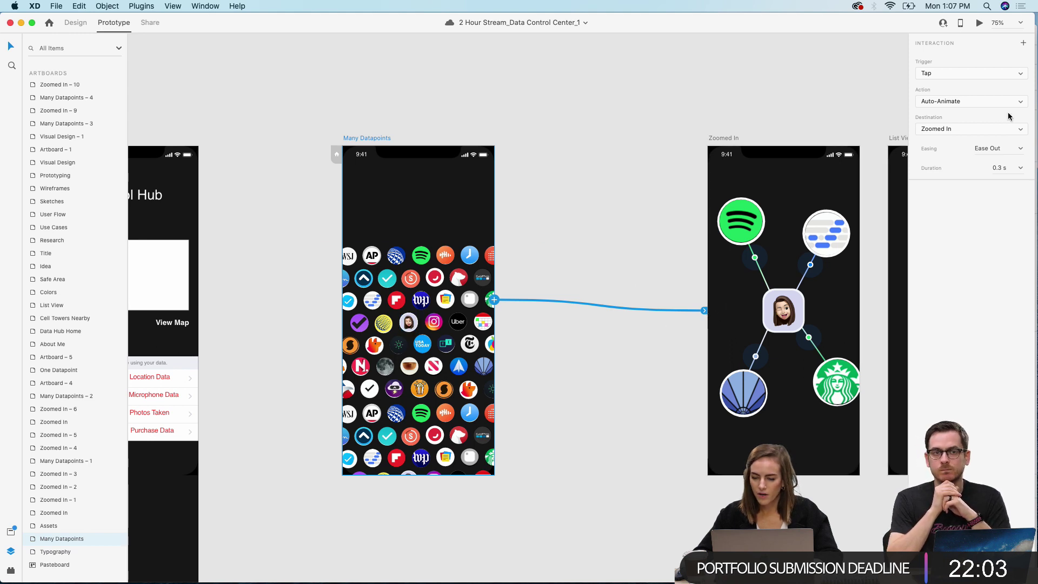
Step: Check the trigger and action options of the Many Datapoints interaction and play its transition again in the preview
{"action": "left_click", "coordinate": [939, 76]}
{"action": "left_click", "coordinate": [941, 73]}
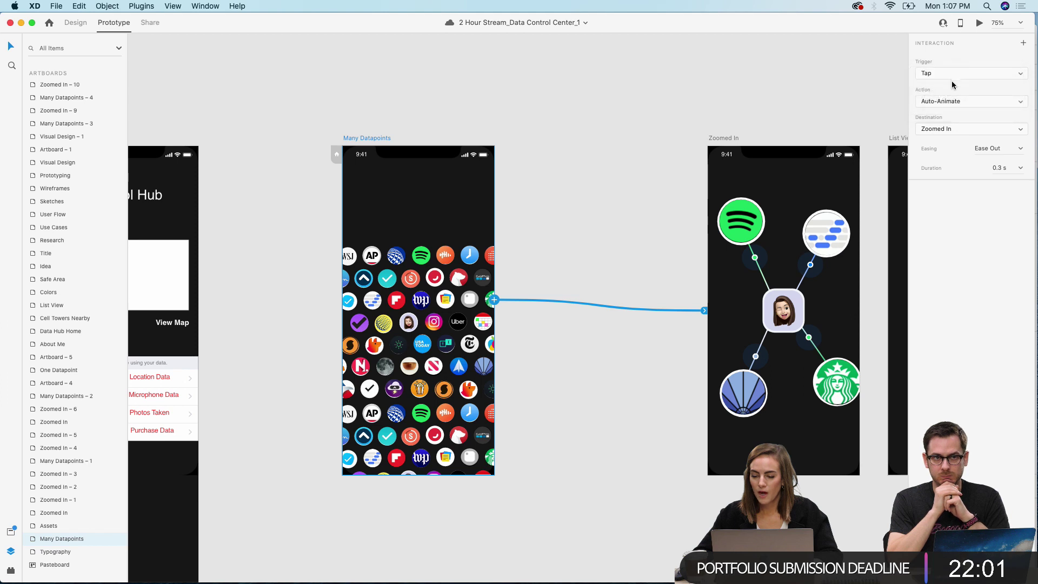
{"action": "left_click", "coordinate": [946, 103]}
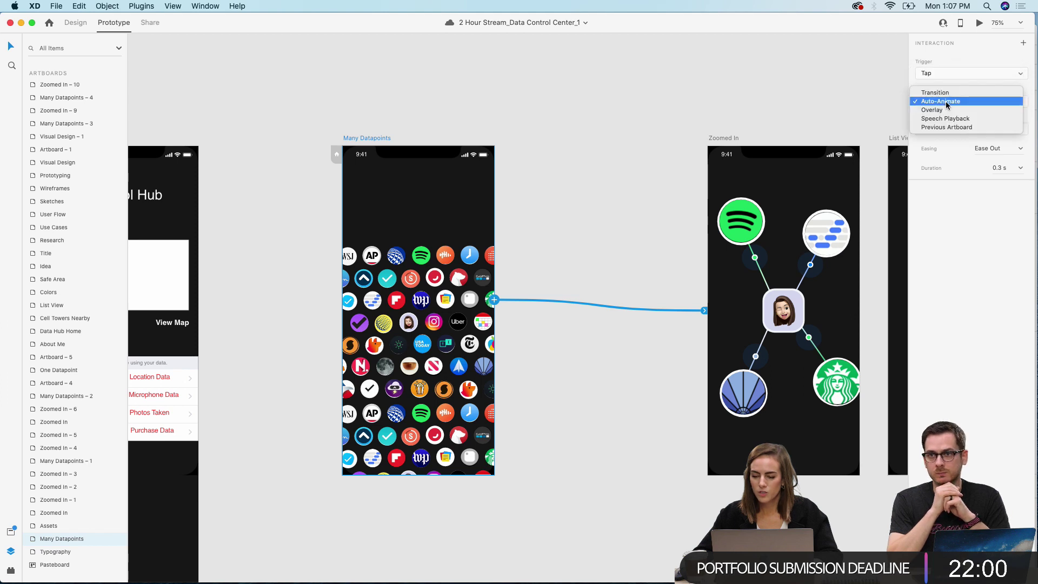
{"action": "left_click", "coordinate": [1032, 89]}
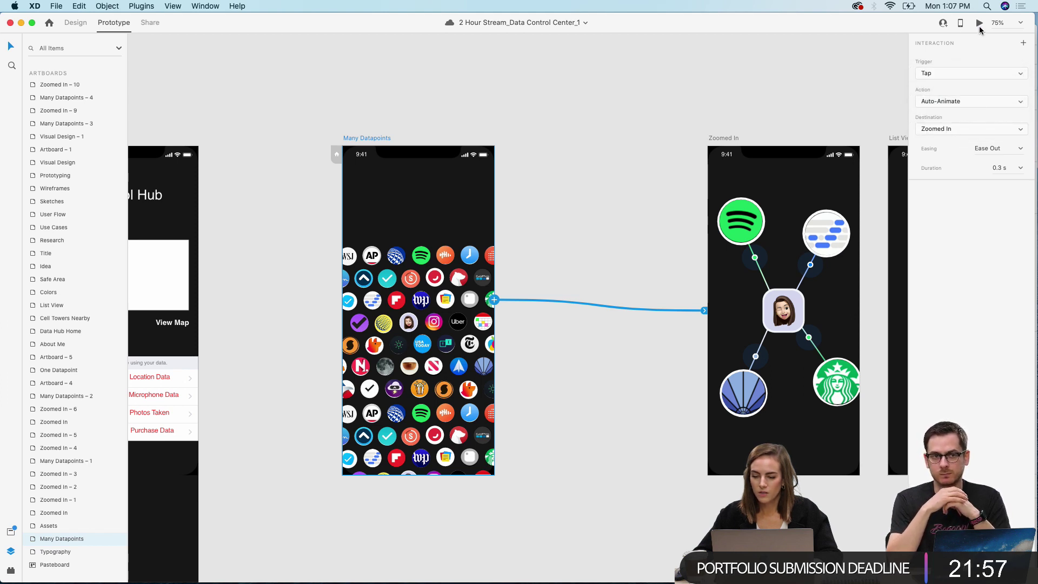
{"action": "left_click", "coordinate": [978, 23]}
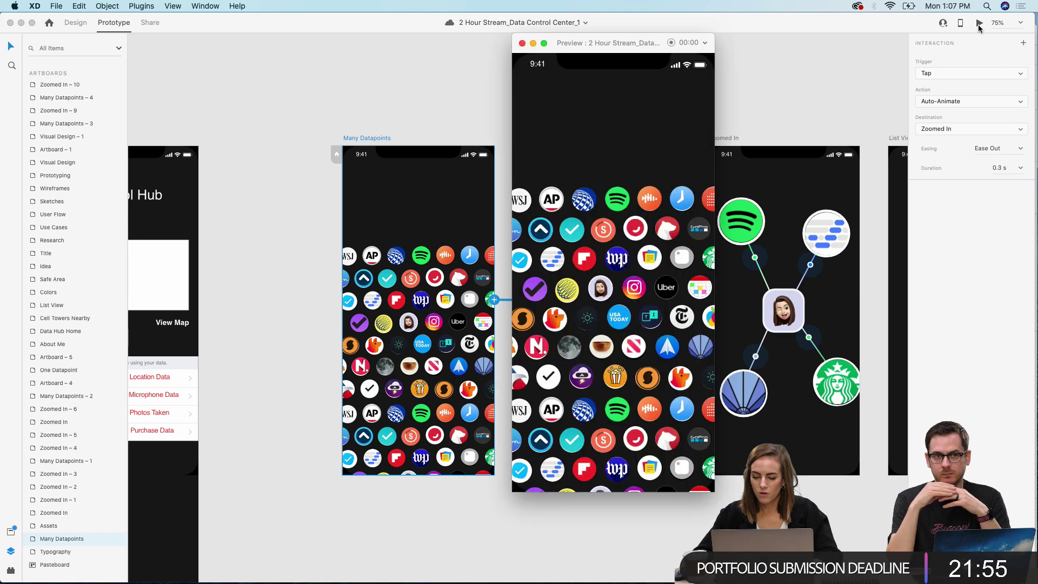
{"action": "left_click", "coordinate": [601, 295]}
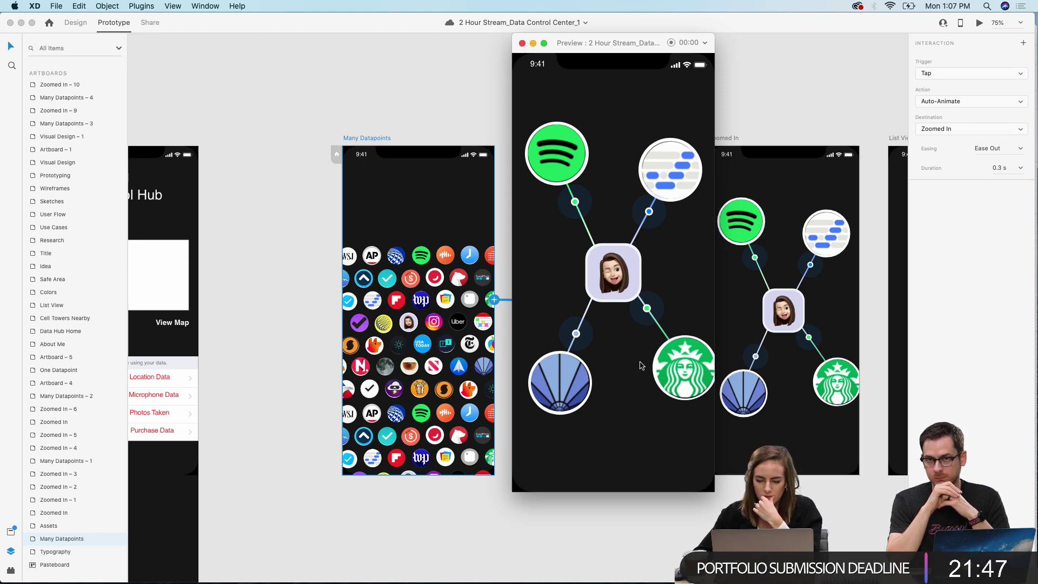
{"action": "left_click", "coordinate": [522, 43]}
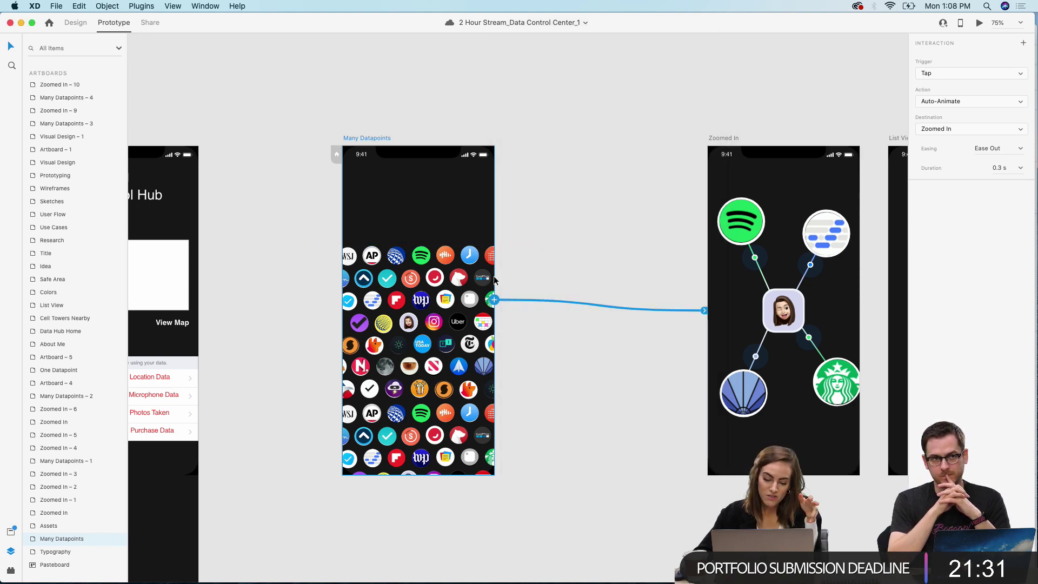
{"action": "left_click", "coordinate": [609, 289]}
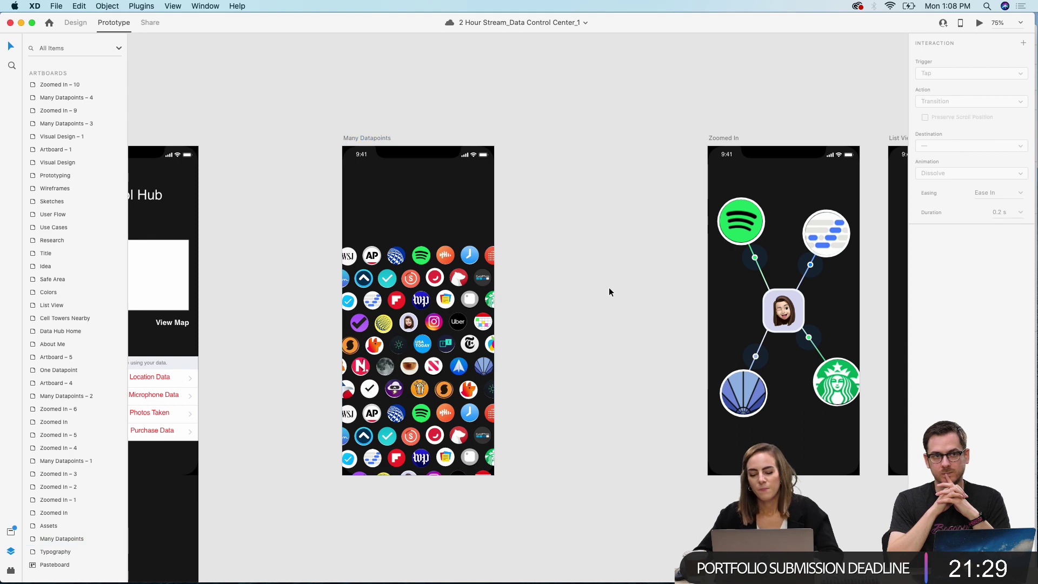
{"action": "scroll", "coordinate": [609, 289], "scroll_direction": "right", "scroll_amount": 5}
{"action": "scroll", "coordinate": [609, 288], "scroll_direction": "right", "scroll_amount": 1}
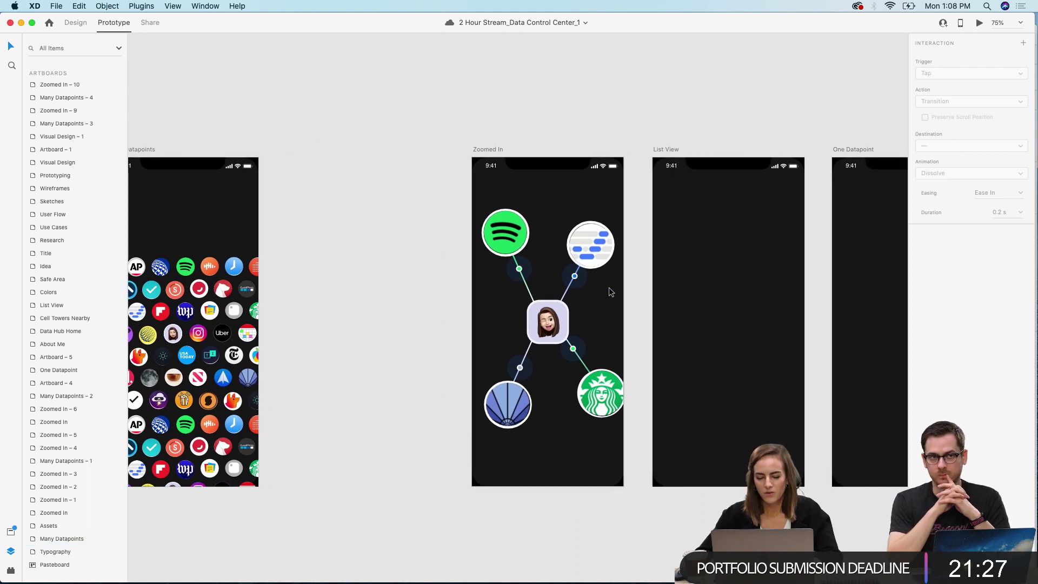
{"action": "scroll", "coordinate": [608, 287], "scroll_direction": "right", "scroll_amount": 3}
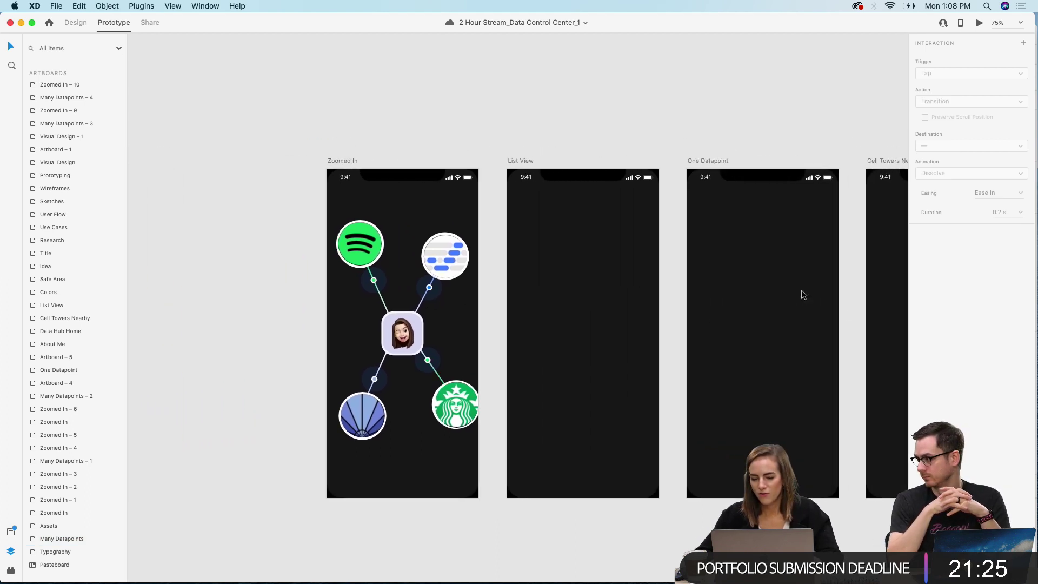
{"action": "scroll", "coordinate": [636, 376], "scroll_direction": "left", "scroll_amount": 3}
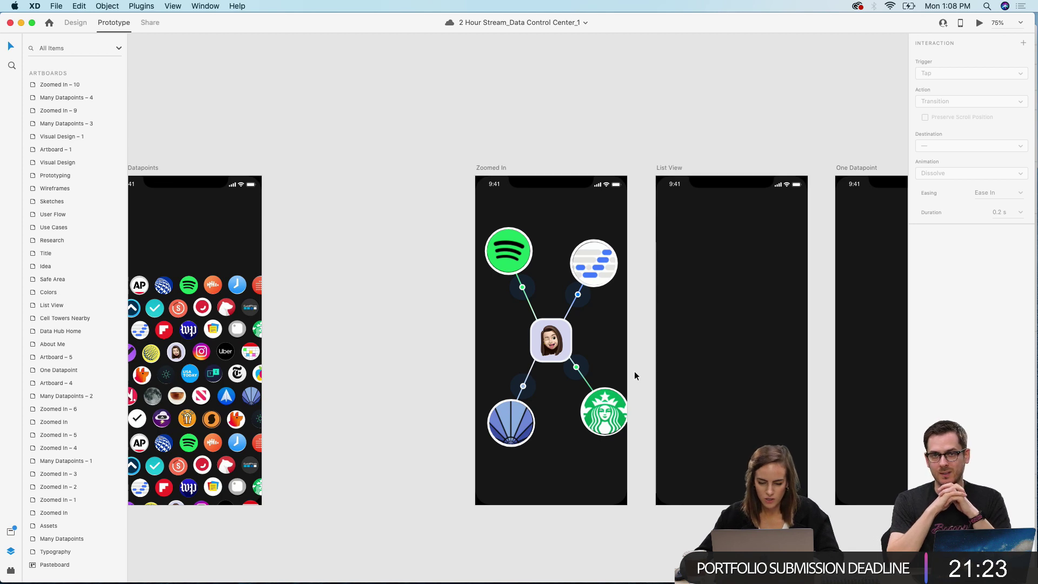
{"action": "scroll", "coordinate": [634, 371], "scroll_direction": "left", "scroll_amount": 2}
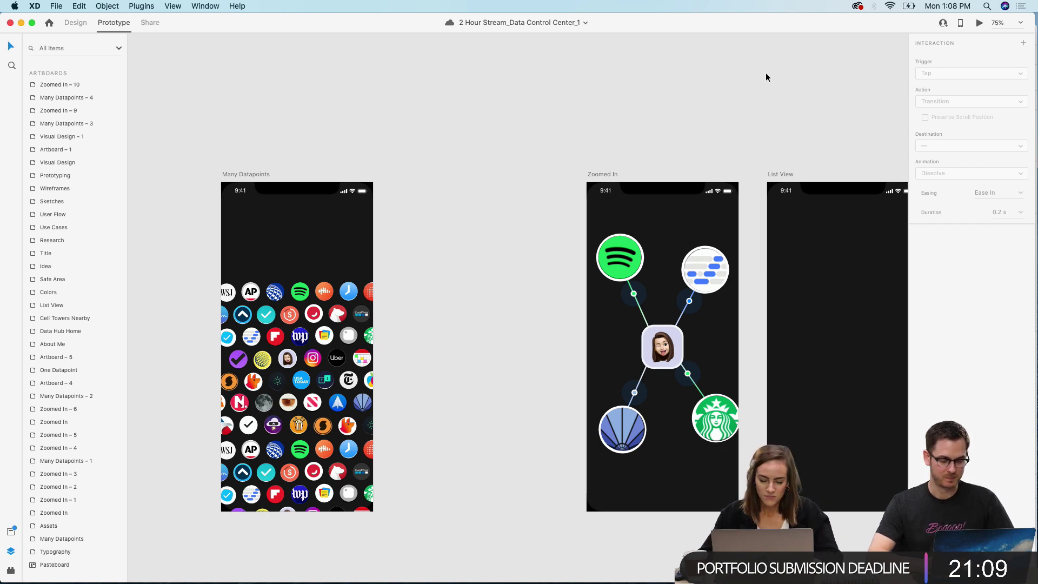
{"action": "scroll", "coordinate": [703, 119], "scroll_direction": "right", "scroll_amount": 5}
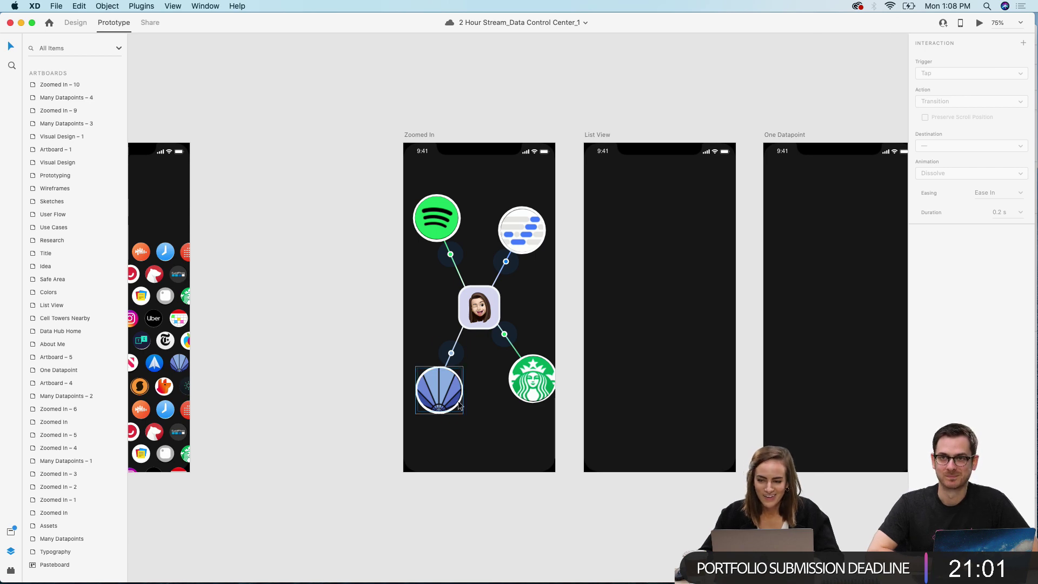
Step: Examine the Assets artboard with its avatar, app icons, list components and grid
{"action": "scroll", "coordinate": [454, 322], "scroll_direction": "left", "scroll_amount": 15}
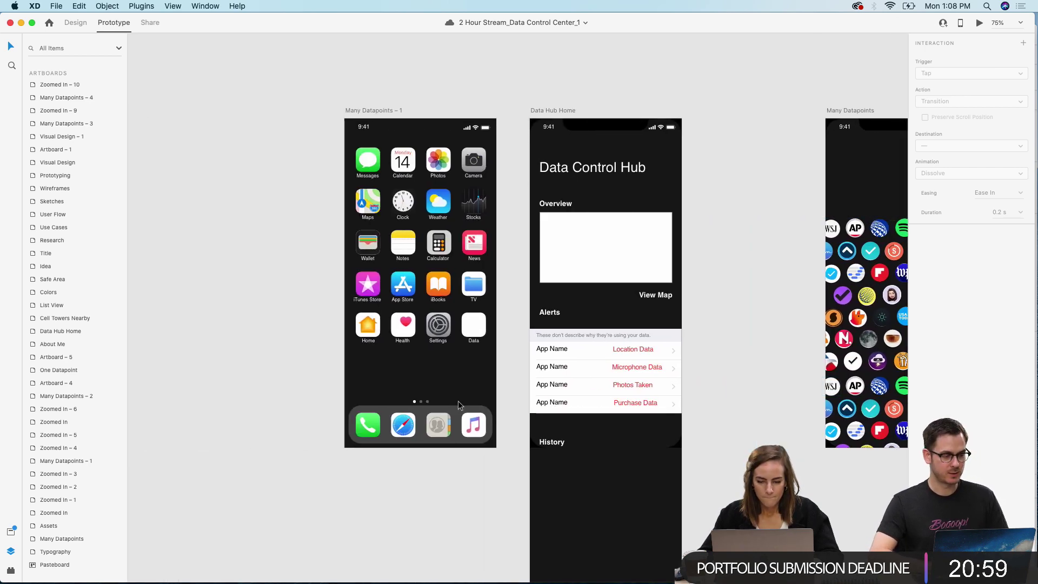
{"action": "scroll", "coordinate": [459, 401], "scroll_direction": "down", "scroll_amount": 3}
{"action": "scroll", "coordinate": [458, 401], "scroll_direction": "left", "scroll_amount": 5}
{"action": "scroll", "coordinate": [458, 401], "scroll_direction": "left", "scroll_amount": 10}
{"action": "scroll", "coordinate": [458, 401], "scroll_direction": "down", "scroll_amount": 6}
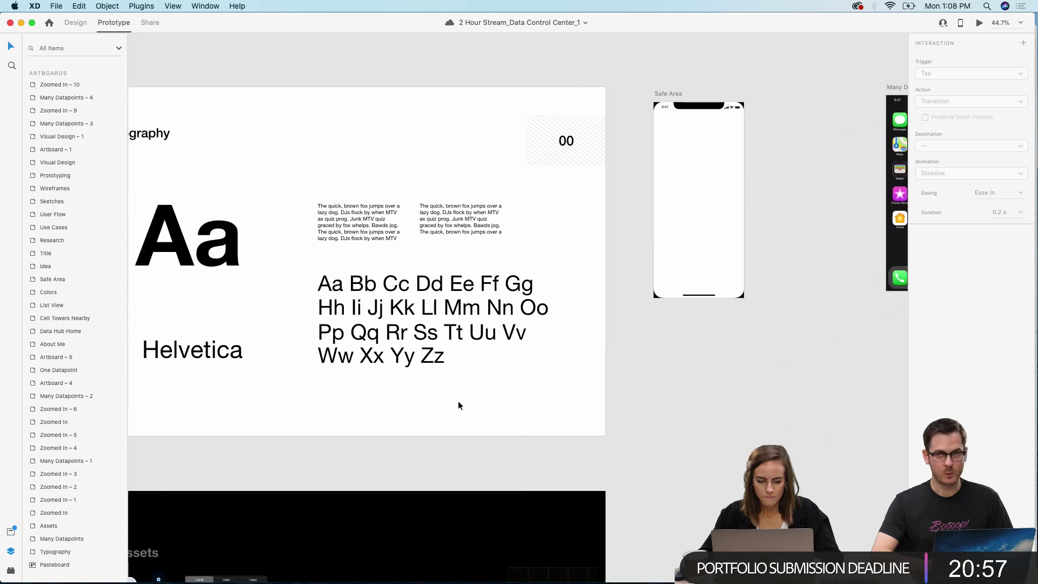
{"action": "scroll", "coordinate": [458, 401], "scroll_direction": "up", "scroll_amount": 3}
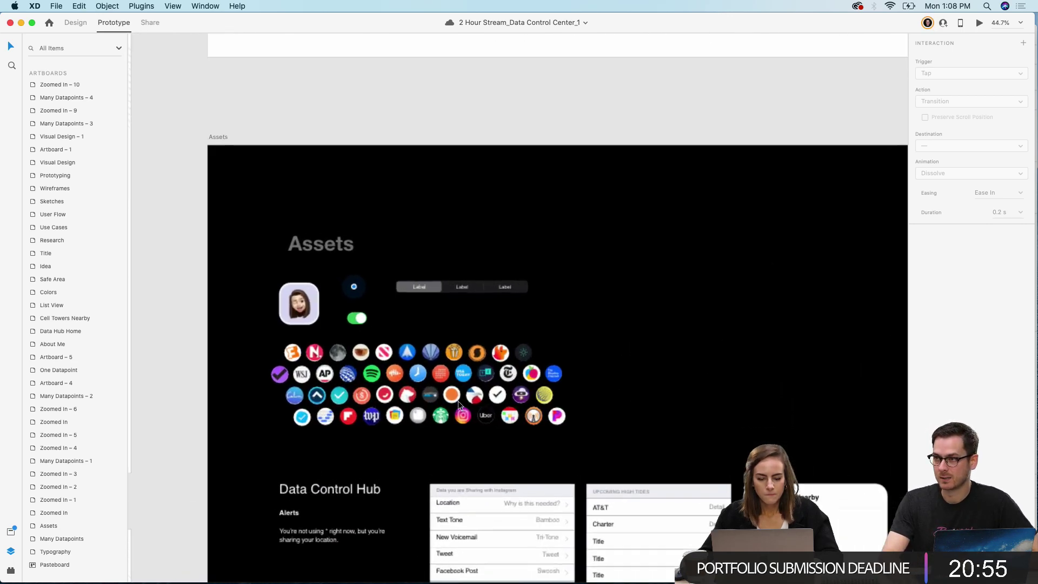
{"action": "scroll", "coordinate": [458, 401], "scroll_direction": "up", "scroll_amount": 3}
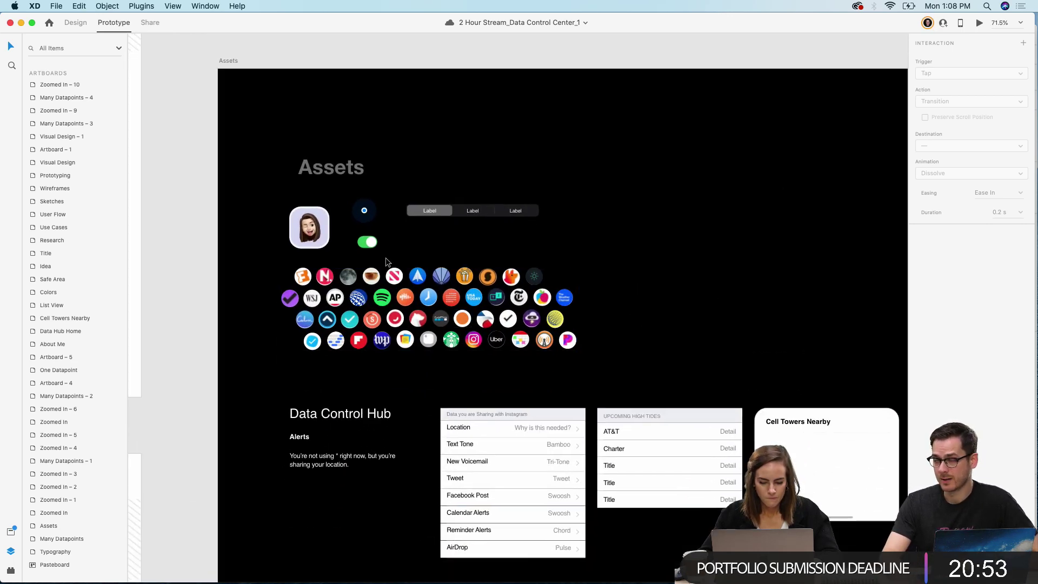
{"action": "scroll", "coordinate": [385, 257], "scroll_direction": "down", "scroll_amount": 3}
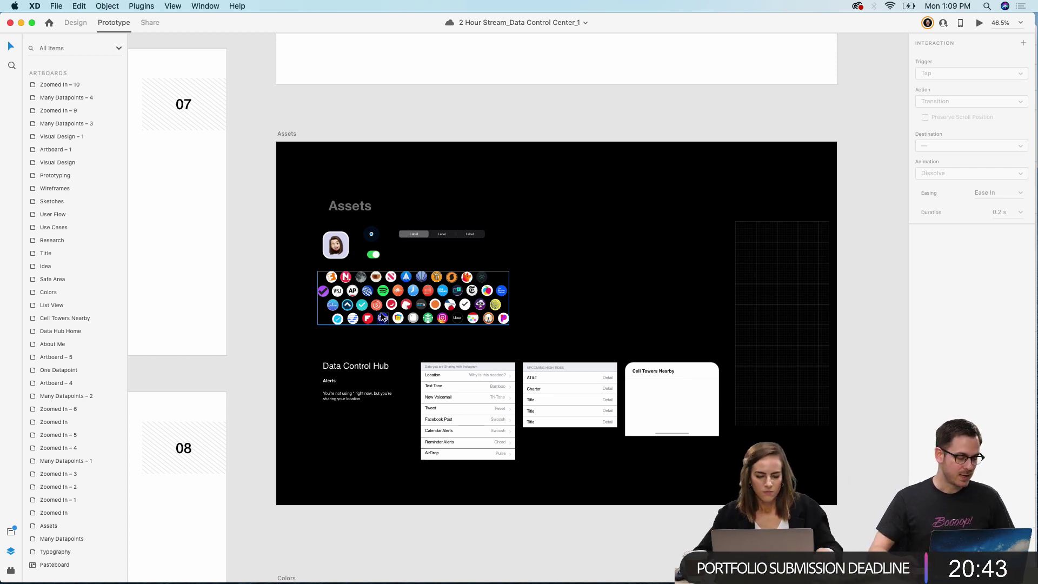
{"action": "scroll", "coordinate": [759, 264], "scroll_direction": "right", "scroll_amount": 10}
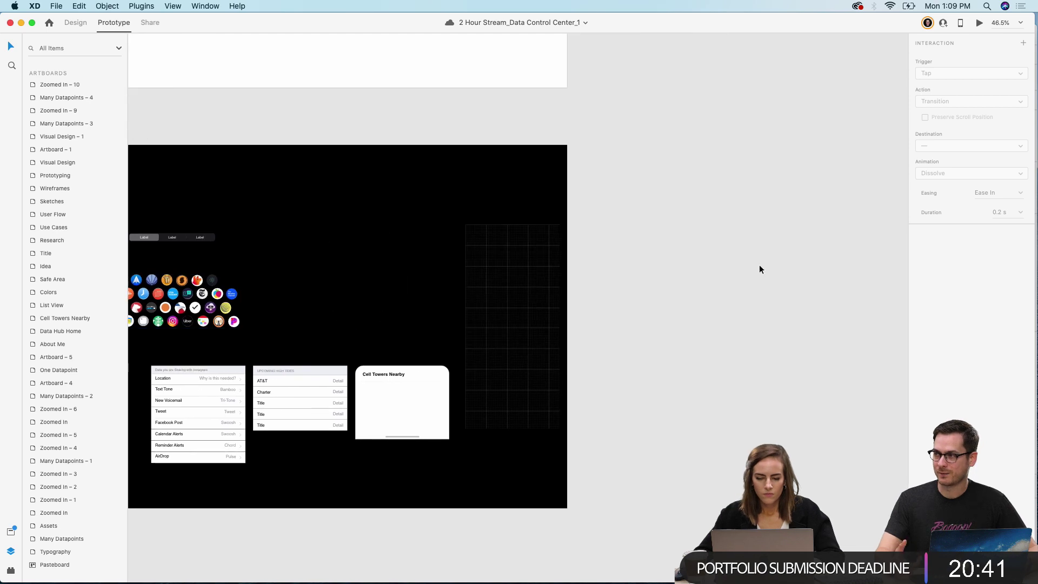
{"action": "scroll", "coordinate": [759, 264], "scroll_direction": "up", "scroll_amount": 15}
{"action": "scroll", "coordinate": [759, 264], "scroll_direction": "right", "scroll_amount": 10}
{"action": "scroll", "coordinate": [758, 264], "scroll_direction": "up", "scroll_amount": 3}
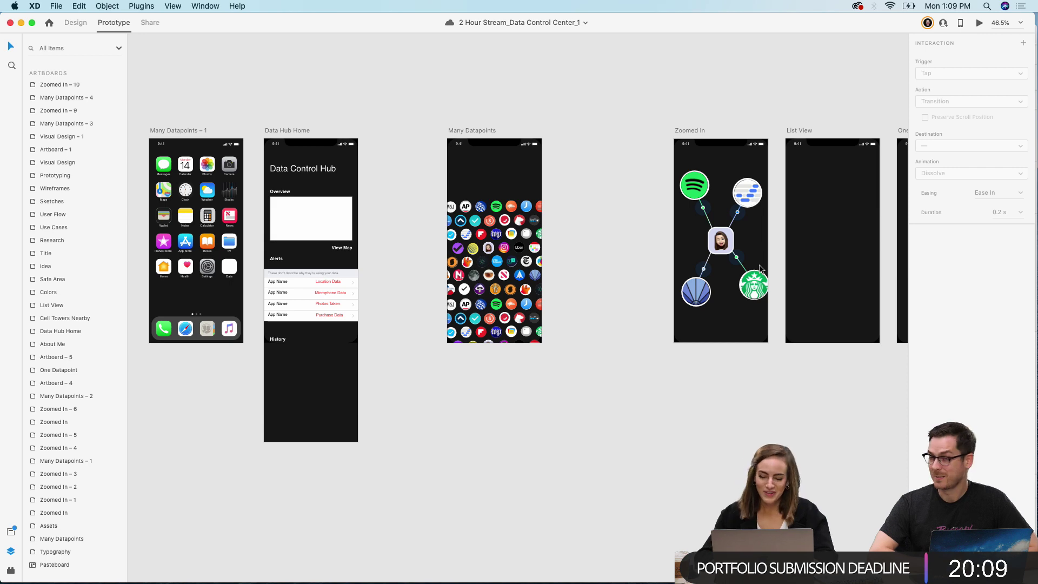
{"action": "scroll", "coordinate": [759, 268], "scroll_direction": "right", "scroll_amount": 5}
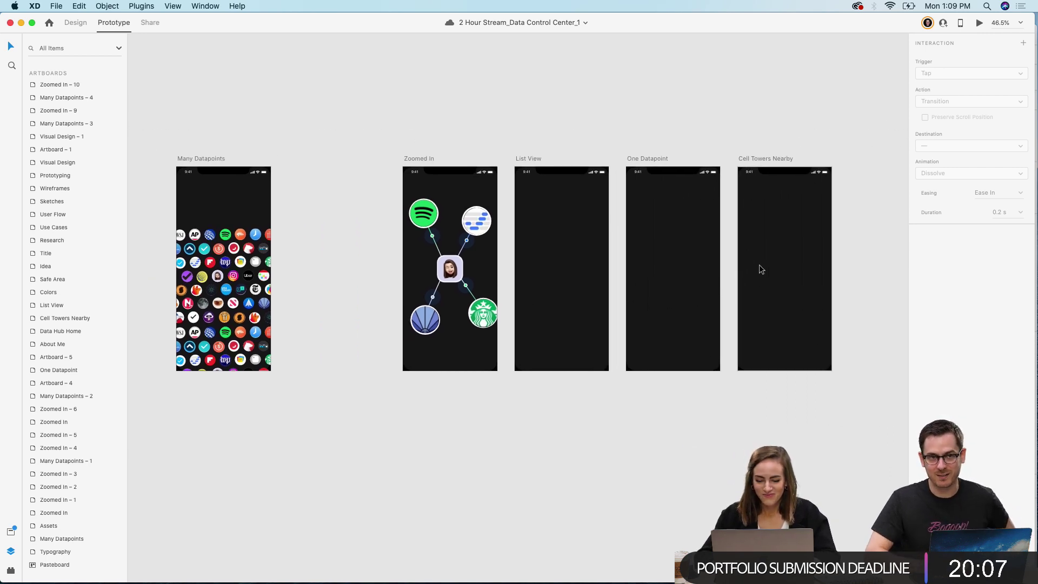
{"action": "scroll", "coordinate": [759, 264], "scroll_direction": "left", "scroll_amount": 2}
{"action": "scroll", "coordinate": [758, 264], "scroll_direction": "up", "scroll_amount": 5}
{"action": "scroll", "coordinate": [758, 262], "scroll_direction": "left", "scroll_amount": 3}
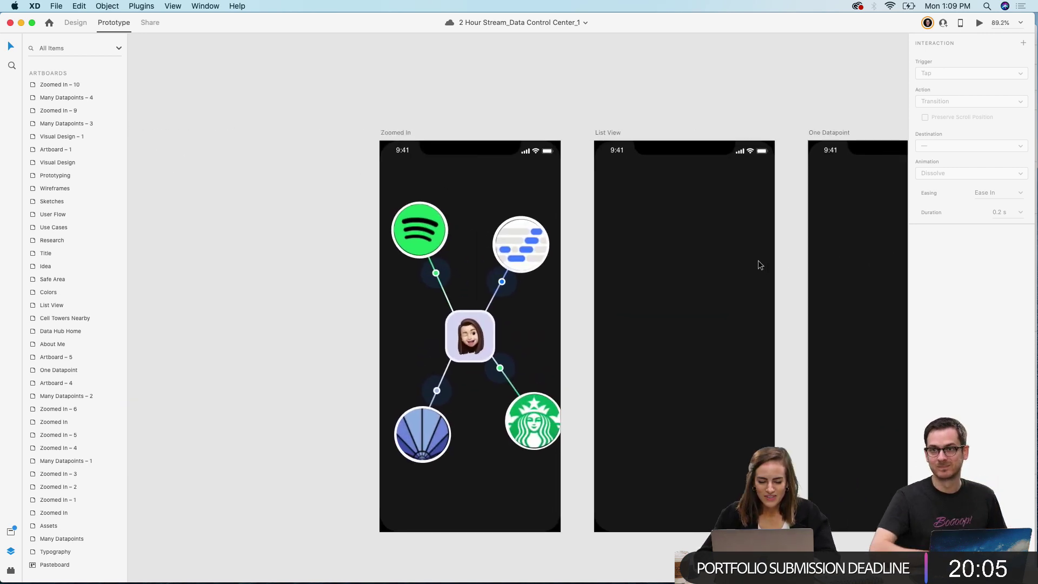
{"action": "scroll", "coordinate": [736, 311], "scroll_direction": "down", "scroll_amount": 5}
{"action": "scroll", "coordinate": [737, 314], "scroll_direction": "left", "scroll_amount": 1}
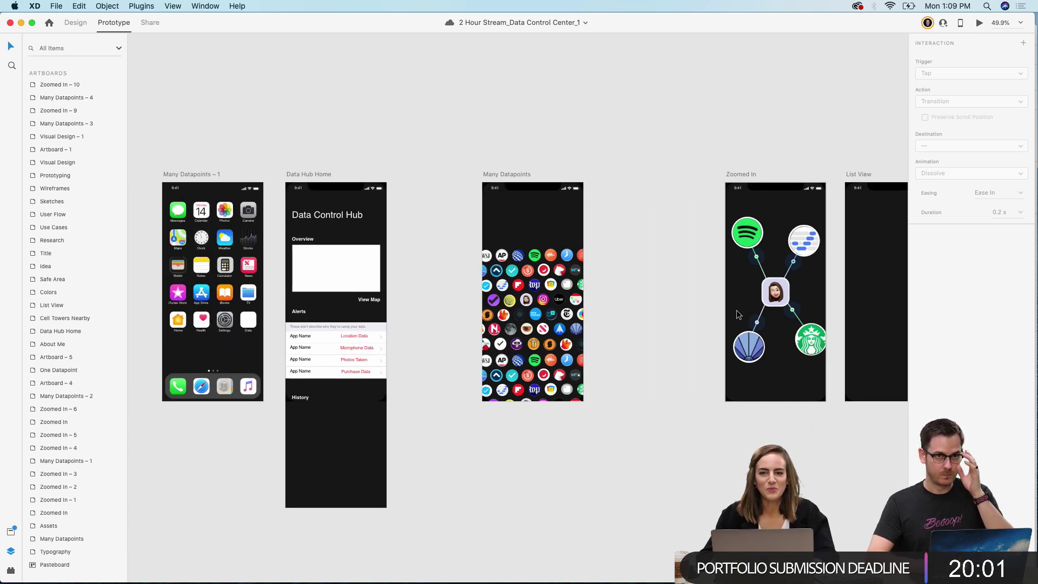
{"action": "scroll", "coordinate": [738, 314], "scroll_direction": "right", "scroll_amount": 5}
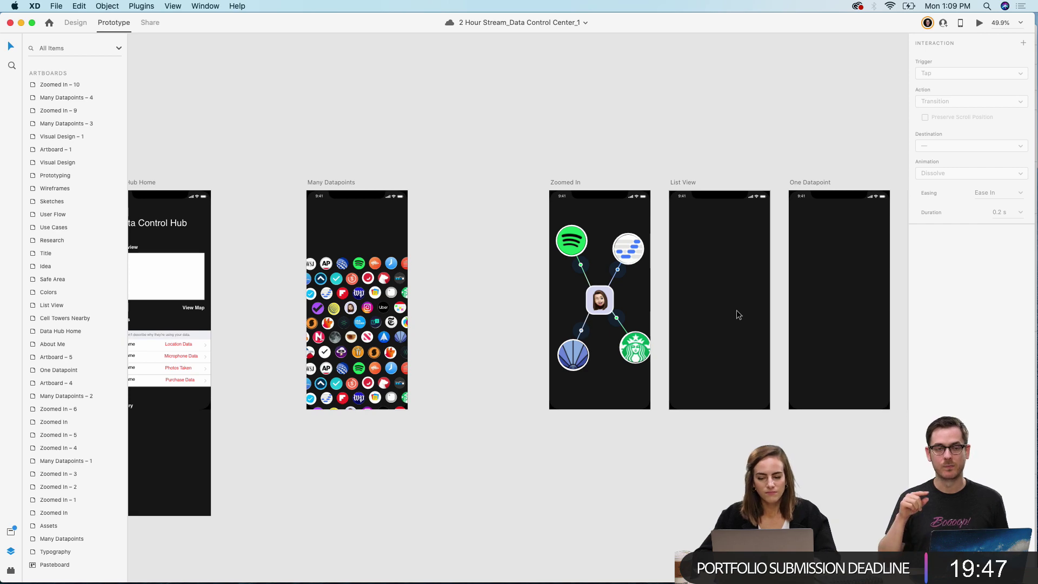
{"action": "scroll", "coordinate": [736, 310], "scroll_direction": "up", "scroll_amount": 5}
{"action": "scroll", "coordinate": [736, 310], "scroll_direction": "left", "scroll_amount": 3}
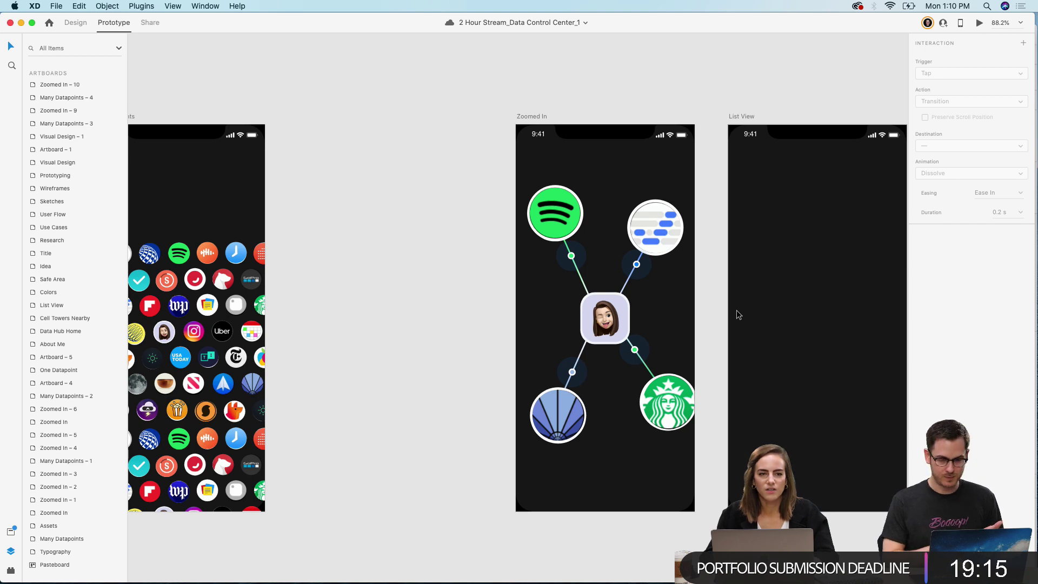
{"action": "scroll", "coordinate": [738, 314], "scroll_direction": "down", "scroll_amount": 5}
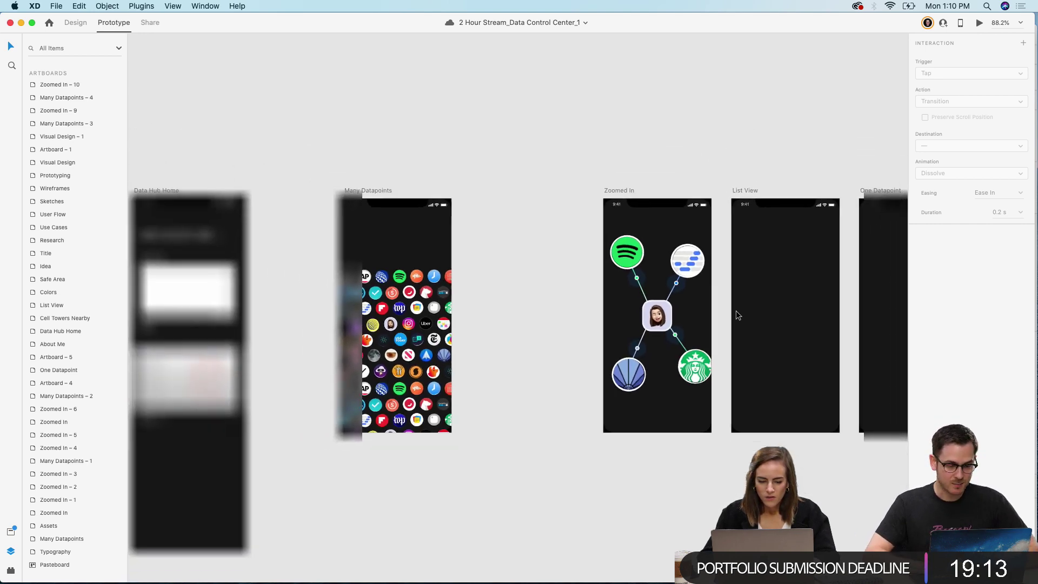
{"action": "scroll", "coordinate": [735, 311], "scroll_direction": "down", "scroll_amount": 3}
{"action": "scroll", "coordinate": [735, 311], "scroll_direction": "left", "scroll_amount": 5}
{"action": "scroll", "coordinate": [735, 311], "scroll_direction": "right", "scroll_amount": 8}
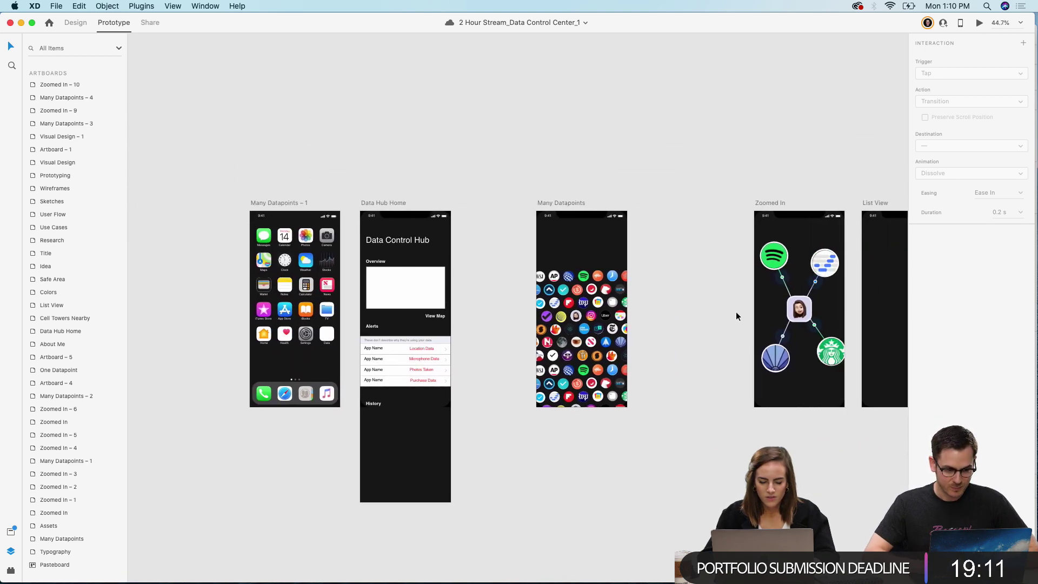
{"action": "scroll", "coordinate": [735, 311], "scroll_direction": "left", "scroll_amount": 5}
{"action": "scroll", "coordinate": [734, 316], "scroll_direction": "down", "scroll_amount": 3}
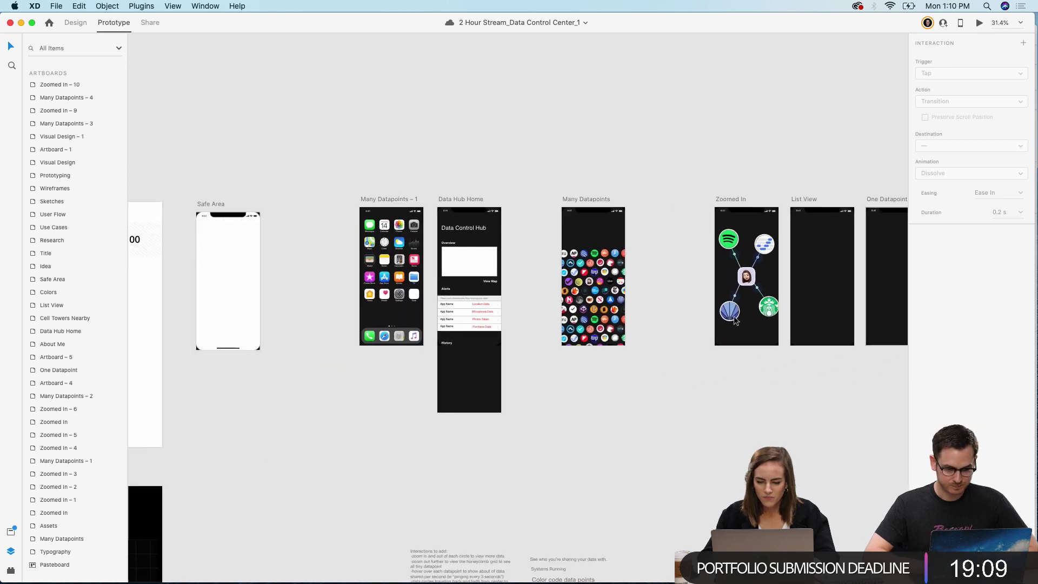
Step: Compare the Assets artboard with the app screens, from the home screen through Zoomed In to Cell Towers Nearby
{"action": "scroll", "coordinate": [734, 316], "scroll_direction": "up", "scroll_amount": 8}
{"action": "scroll", "coordinate": [734, 316], "scroll_direction": "down", "scroll_amount": 3}
{"action": "scroll", "coordinate": [734, 316], "scroll_direction": "left", "scroll_amount": 2}
{"action": "scroll", "coordinate": [733, 315], "scroll_direction": "down", "scroll_amount": 3}
{"action": "scroll", "coordinate": [733, 316], "scroll_direction": "left", "scroll_amount": 2}
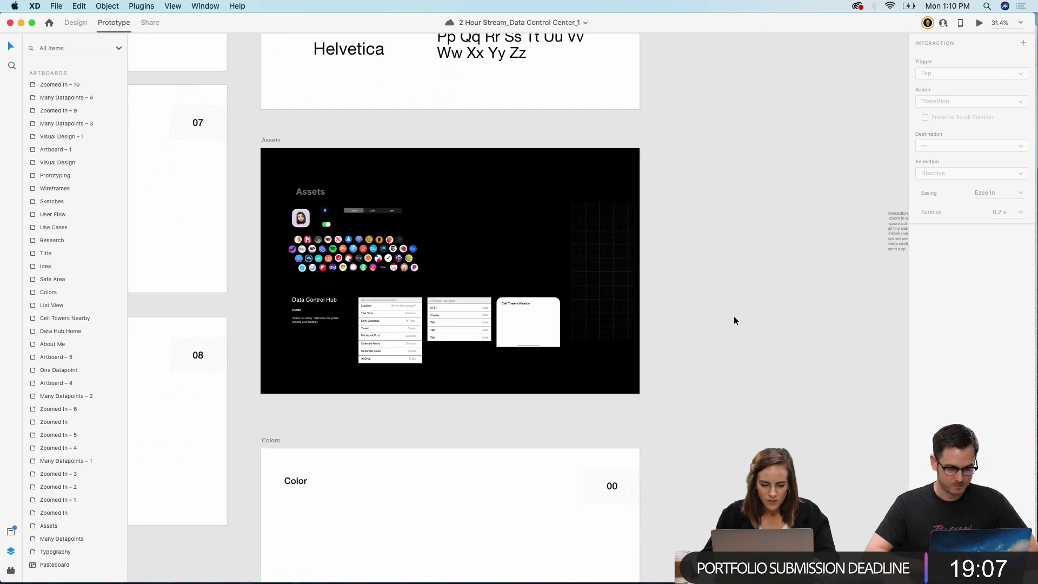
{"action": "scroll", "coordinate": [733, 315], "scroll_direction": "up", "scroll_amount": 1}
{"action": "scroll", "coordinate": [734, 316], "scroll_direction": "right", "scroll_amount": 1}
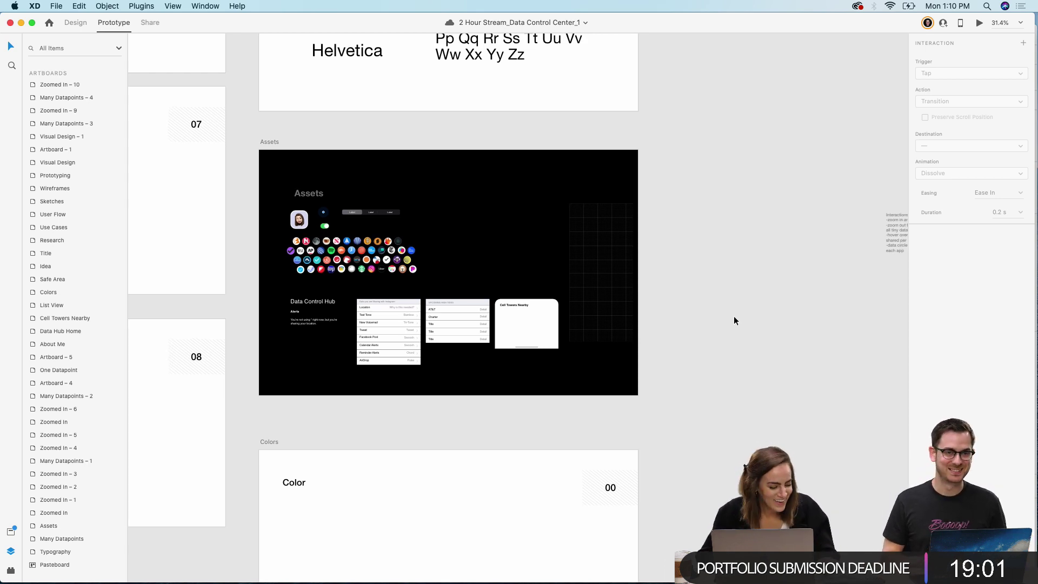
{"action": "scroll", "coordinate": [734, 318], "scroll_direction": "right", "scroll_amount": 10}
{"action": "scroll", "coordinate": [734, 319], "scroll_direction": "down", "scroll_amount": 8}
{"action": "scroll", "coordinate": [734, 319], "scroll_direction": "right", "scroll_amount": 5}
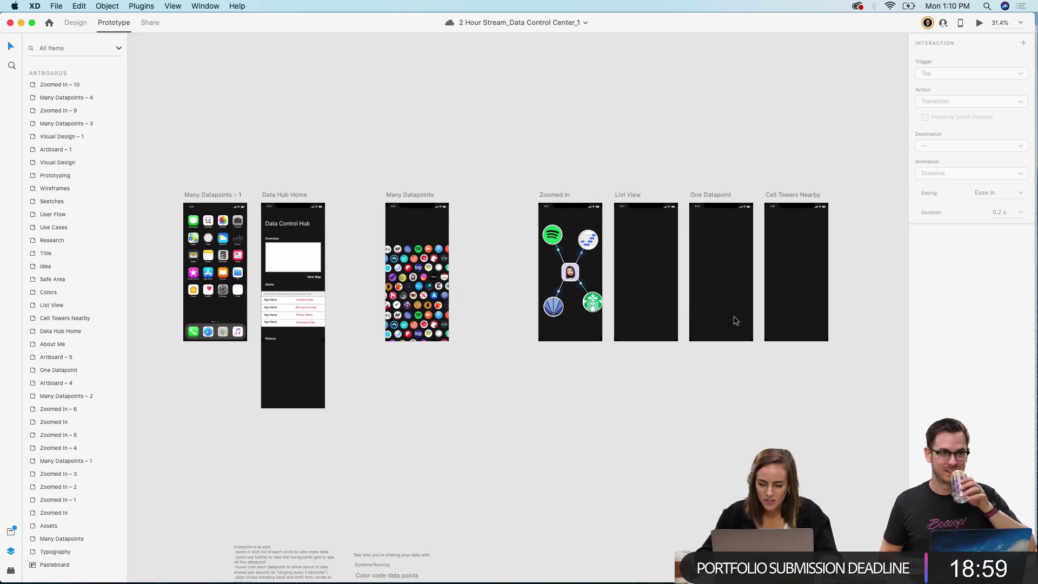
{"action": "scroll", "coordinate": [733, 314], "scroll_direction": "up", "scroll_amount": 5}
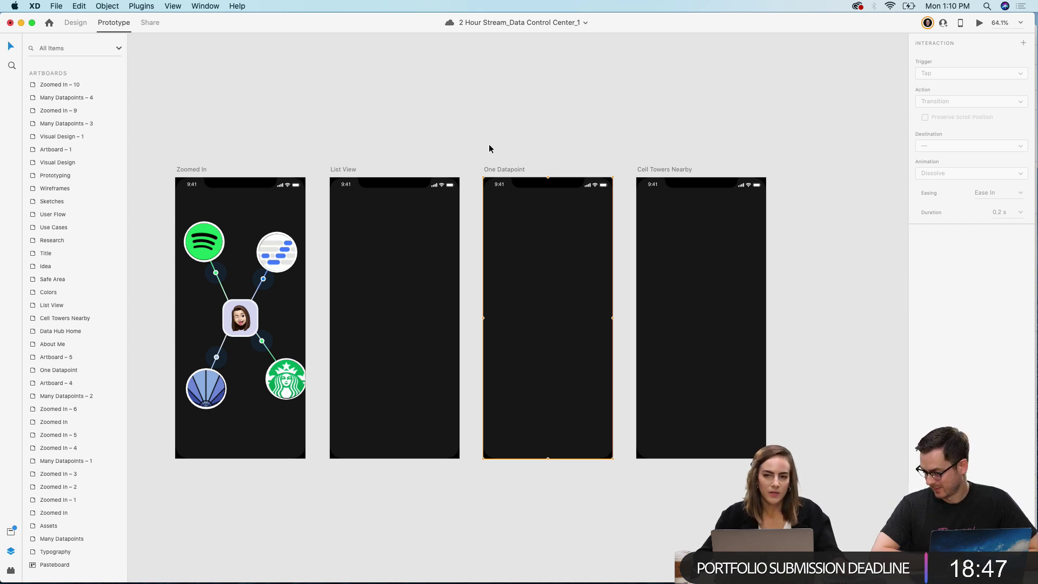
{"action": "scroll", "coordinate": [388, 213], "scroll_direction": "left", "scroll_amount": 10}
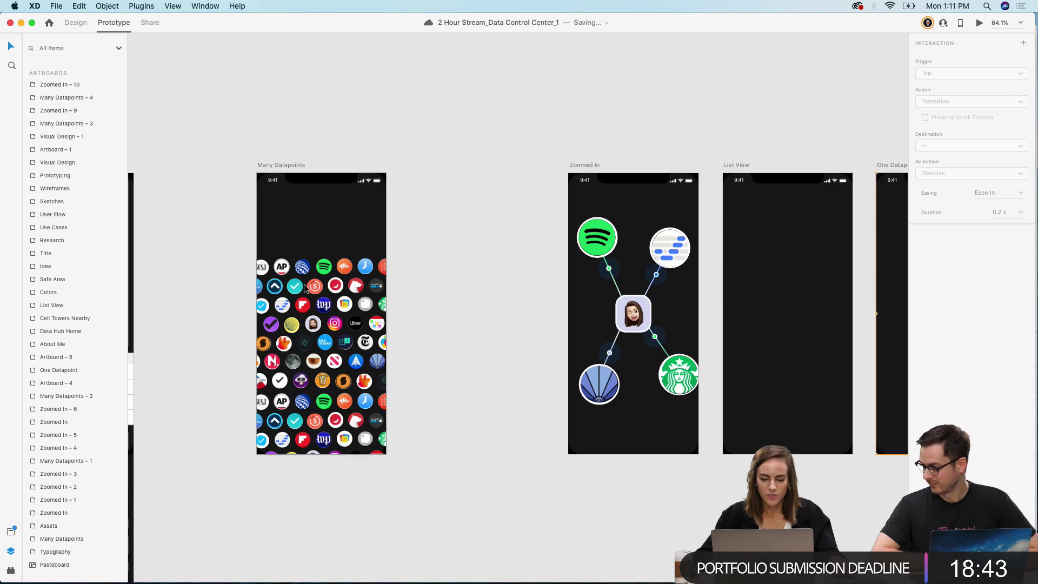
{"action": "scroll", "coordinate": [303, 287], "scroll_direction": "right", "scroll_amount": 3}
{"action": "left_click", "coordinate": [622, 266]}
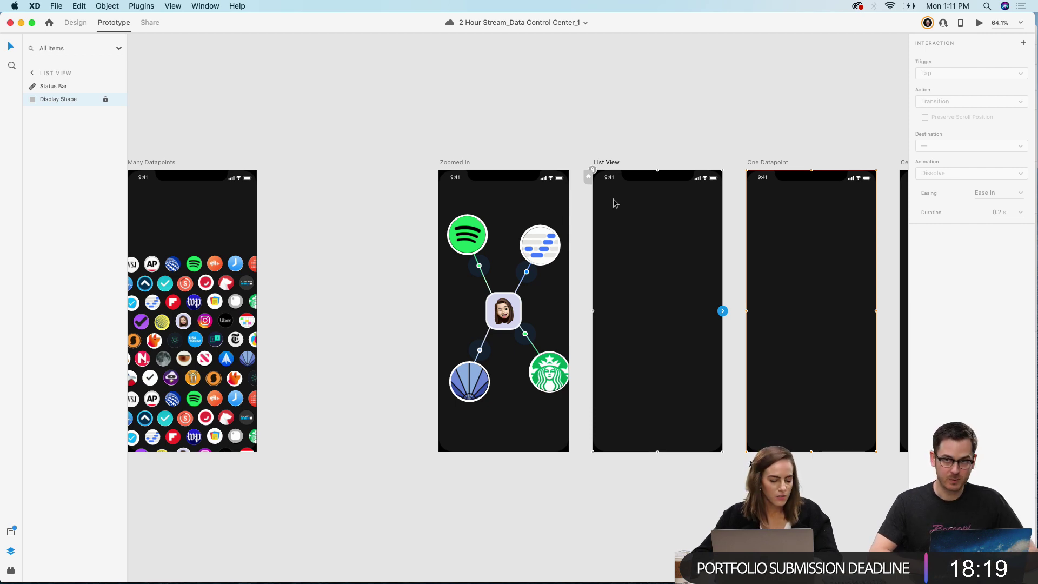
Step: Look through the moodboard's mind map and its Brain Stuff and Data reference images, ending at the Assets artboard
{"action": "scroll", "coordinate": [613, 199], "scroll_direction": "down", "scroll_amount": 3}
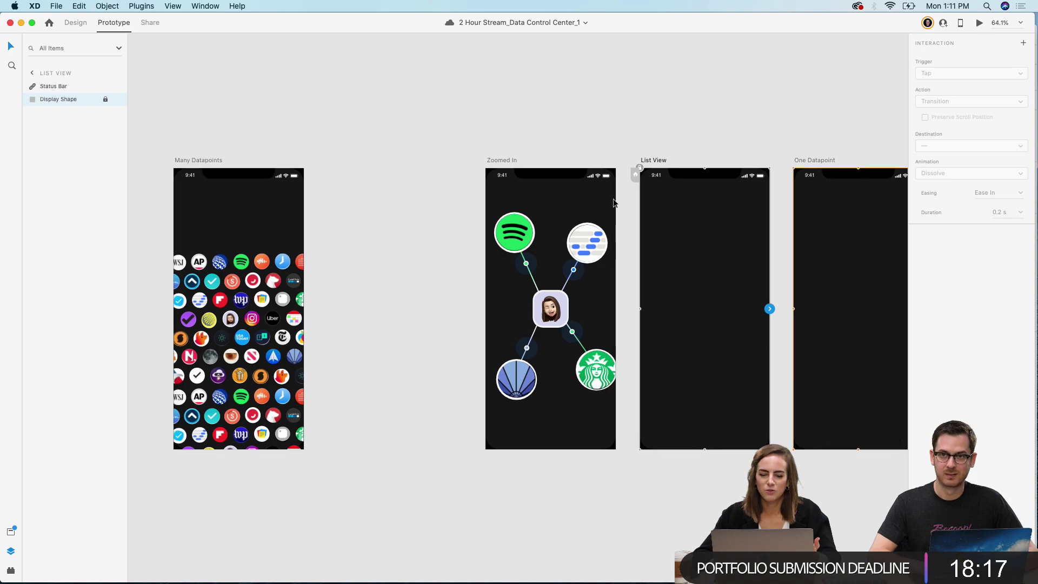
{"action": "scroll", "coordinate": [613, 199], "scroll_direction": "up", "scroll_amount": 5}
{"action": "scroll", "coordinate": [613, 199], "scroll_direction": "up", "scroll_amount": 4}
{"action": "scroll", "coordinate": [613, 203], "scroll_direction": "down", "scroll_amount": 5}
{"action": "scroll", "coordinate": [613, 203], "scroll_direction": "left", "scroll_amount": 5}
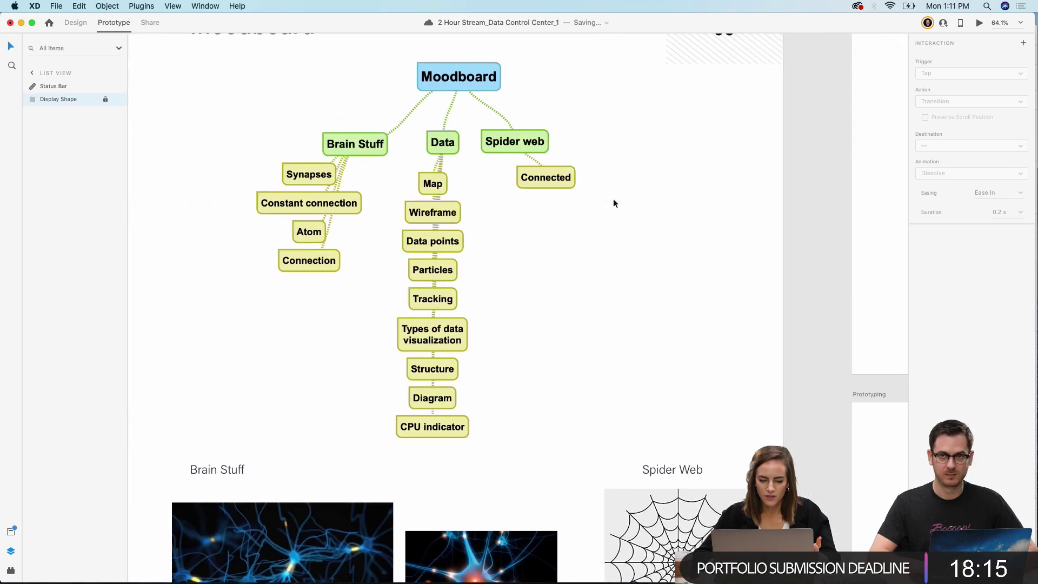
{"action": "scroll", "coordinate": [612, 204], "scroll_direction": "right", "scroll_amount": 6}
{"action": "scroll", "coordinate": [613, 204], "scroll_direction": "left", "scroll_amount": 5}
{"action": "scroll", "coordinate": [639, 193], "scroll_direction": "down", "scroll_amount": 10}
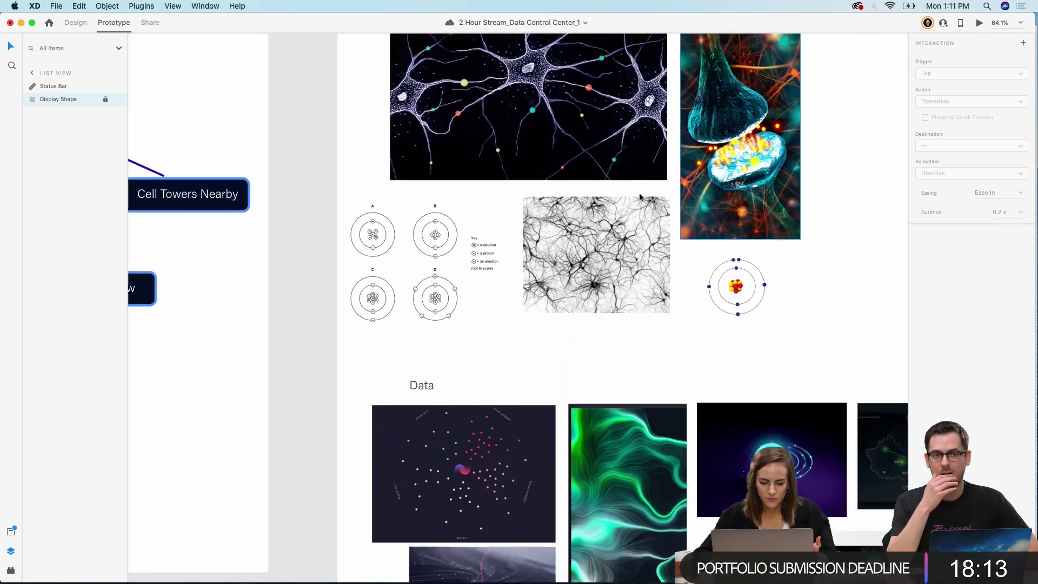
{"action": "scroll", "coordinate": [637, 186], "scroll_direction": "down", "scroll_amount": 3}
{"action": "scroll", "coordinate": [542, 303], "scroll_direction": "up", "scroll_amount": 5}
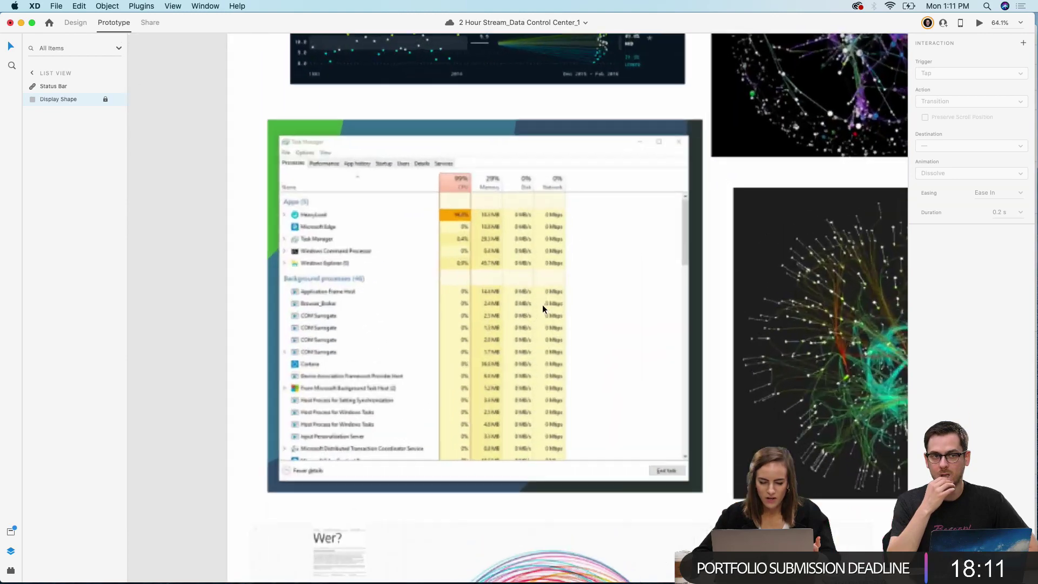
{"action": "scroll", "coordinate": [482, 266], "scroll_direction": "down", "scroll_amount": 8}
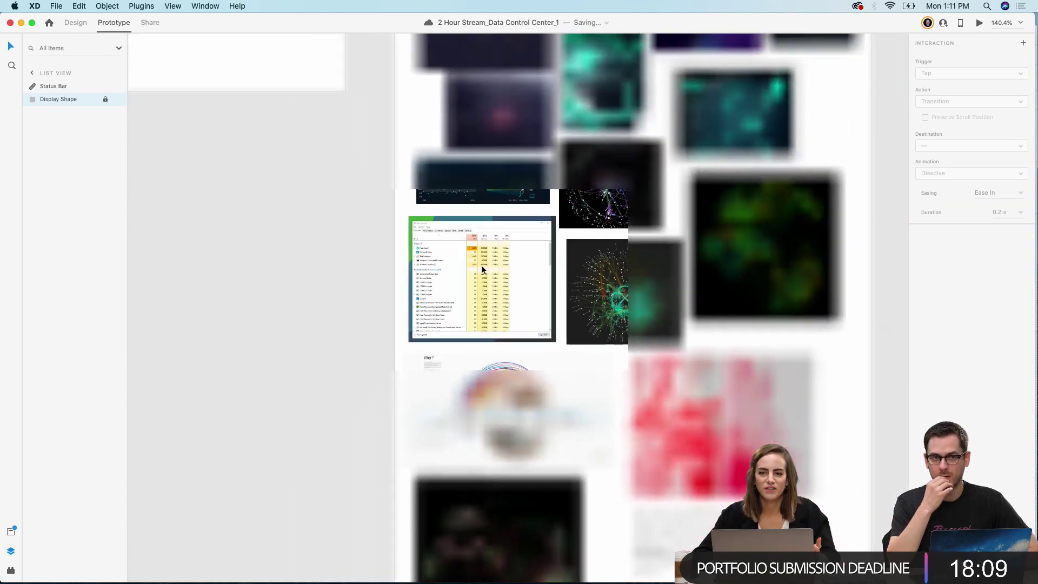
{"action": "scroll", "coordinate": [482, 267], "scroll_direction": "right", "scroll_amount": 8}
{"action": "scroll", "coordinate": [482, 267], "scroll_direction": "up", "scroll_amount": 4}
{"action": "scroll", "coordinate": [482, 269], "scroll_direction": "right", "scroll_amount": 5}
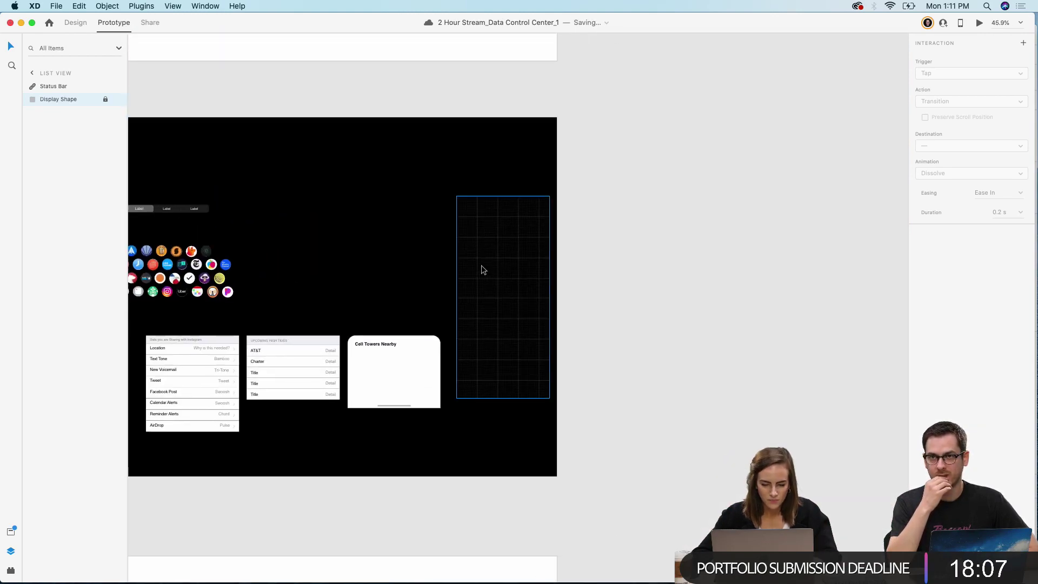
Step: Review the row of app screens from Data Hub Home to the empty List View, One Datapoint and Cell Towers Nearby artboards
{"action": "scroll", "coordinate": [482, 268], "scroll_direction": "right", "scroll_amount": 4}
{"action": "scroll", "coordinate": [483, 269], "scroll_direction": "up", "scroll_amount": 4}
{"action": "scroll", "coordinate": [482, 269], "scroll_direction": "right", "scroll_amount": 8}
{"action": "scroll", "coordinate": [482, 268], "scroll_direction": "up", "scroll_amount": 4}
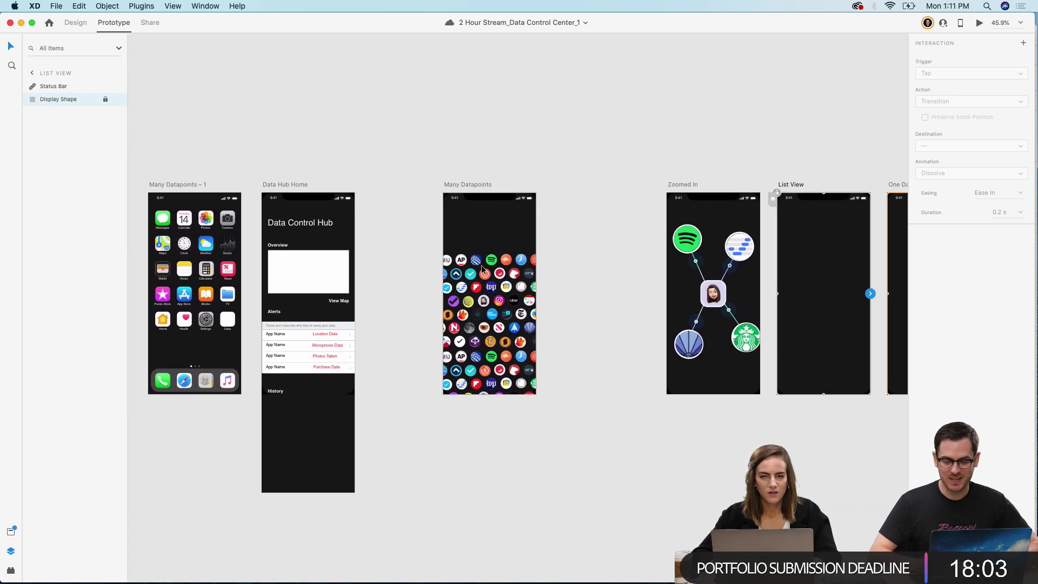
{"action": "scroll", "coordinate": [482, 269], "scroll_direction": "up", "scroll_amount": 3}
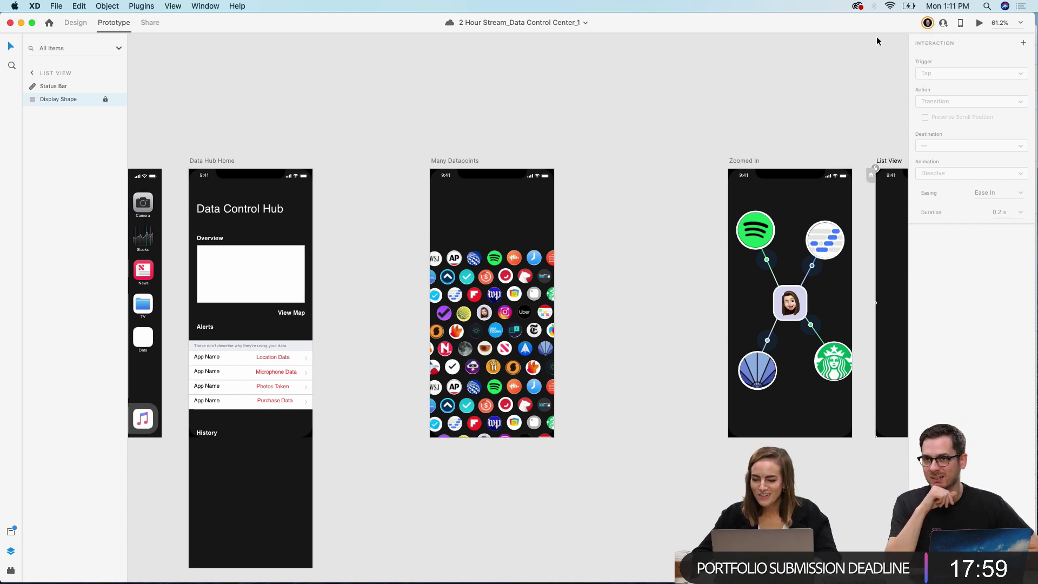
{"action": "scroll", "coordinate": [635, 145], "scroll_direction": "right", "scroll_amount": 3}
{"action": "scroll", "coordinate": [635, 145], "scroll_direction": "up", "scroll_amount": 1}
{"action": "scroll", "coordinate": [635, 149], "scroll_direction": "right", "scroll_amount": 3}
{"action": "scroll", "coordinate": [635, 148], "scroll_direction": "up", "scroll_amount": 1}
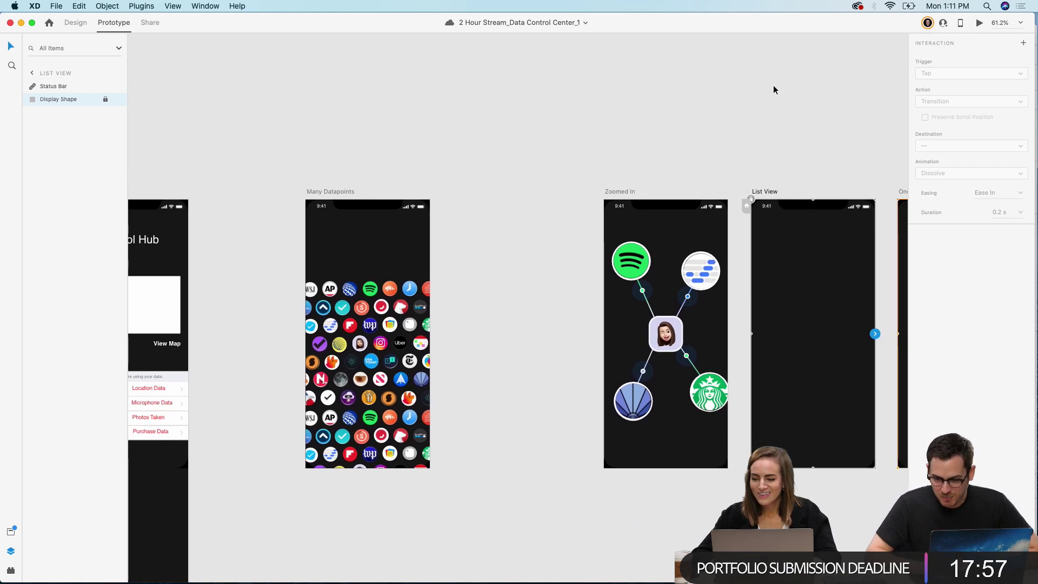
{"action": "scroll", "coordinate": [774, 87], "scroll_direction": "right", "scroll_amount": 20}
{"action": "scroll", "coordinate": [774, 86], "scroll_direction": "up", "scroll_amount": 1}
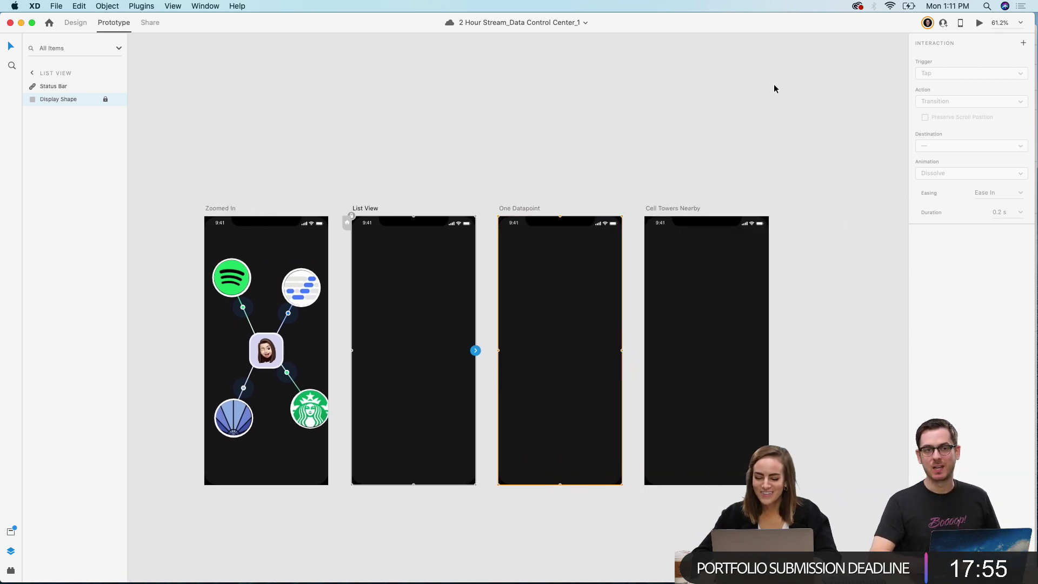
Step: Copy the grid group from the Assets artboard in Design mode onto the Cell Towers Nearby artboard at X 0, Y 0, and save the document
{"action": "scroll", "coordinate": [774, 86], "scroll_direction": "left", "scroll_amount": 20}
{"action": "scroll", "coordinate": [774, 86], "scroll_direction": "down", "scroll_amount": 8}
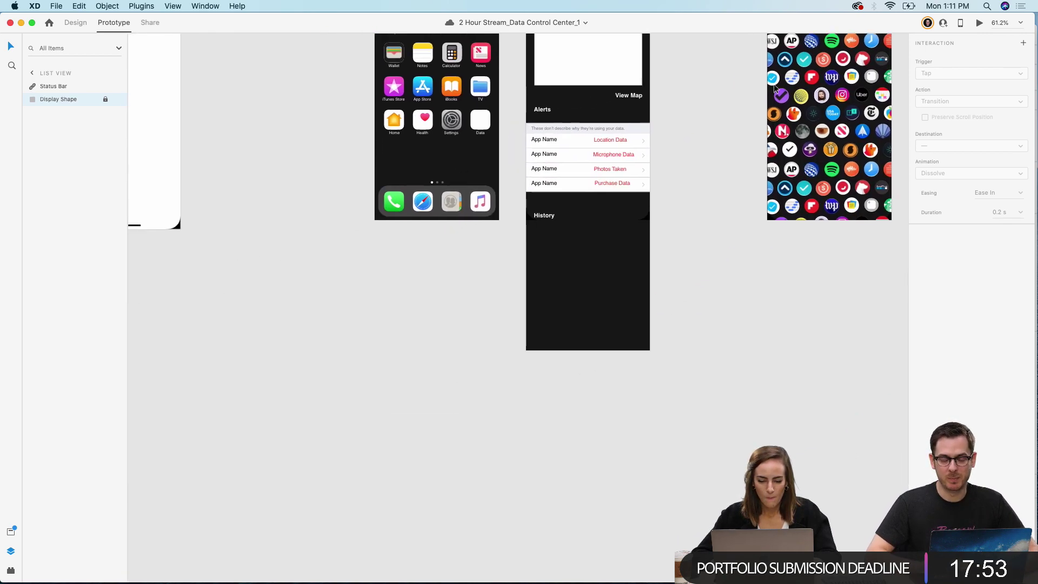
{"action": "scroll", "coordinate": [767, 89], "scroll_direction": "left", "scroll_amount": 10}
{"action": "scroll", "coordinate": [768, 90], "scroll_direction": "down", "scroll_amount": 6}
{"action": "left_click", "coordinate": [452, 406]}
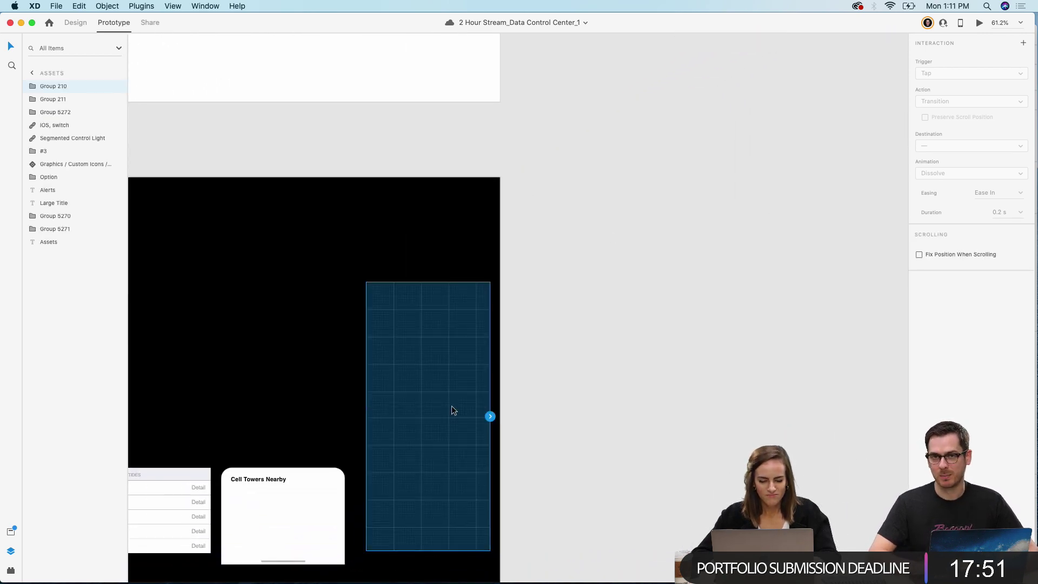
{"action": "scroll", "coordinate": [452, 409], "scroll_direction": "right", "scroll_amount": 20}
{"action": "scroll", "coordinate": [452, 409], "scroll_direction": "up", "scroll_amount": 12}
{"action": "scroll", "coordinate": [451, 411], "scroll_direction": "right", "scroll_amount": 15}
{"action": "scroll", "coordinate": [452, 410], "scroll_direction": "up", "scroll_amount": 4}
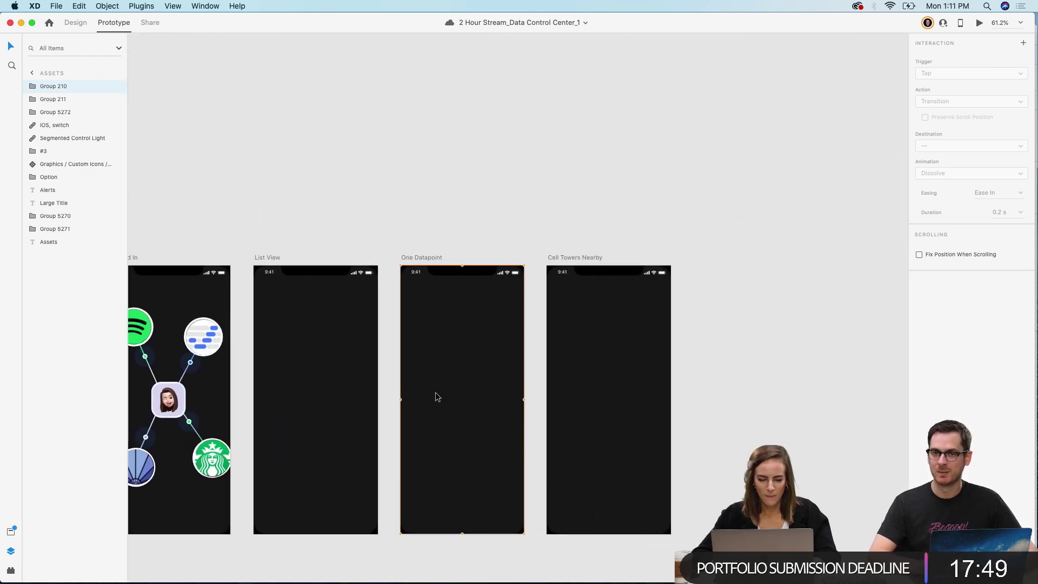
{"action": "left_click", "coordinate": [75, 23]}
{"action": "left_click", "coordinate": [603, 356]}
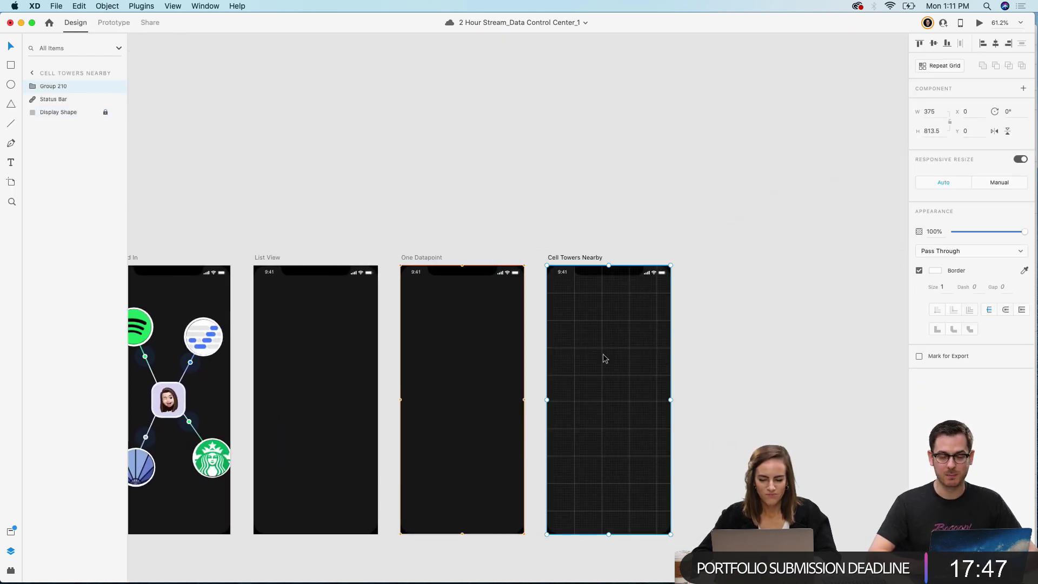
{"action": "left_click", "coordinate": [724, 180]}
{"action": "key", "text": "super+s"}
{"action": "scroll", "coordinate": [724, 180], "scroll_direction": "left", "scroll_amount": 2}
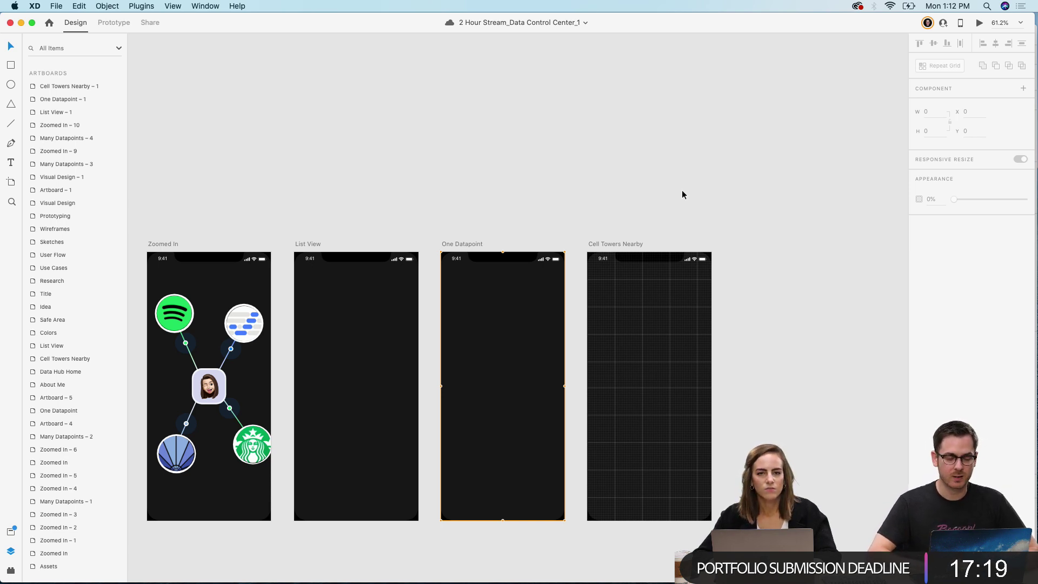
{"action": "scroll", "coordinate": [682, 192], "scroll_direction": "left", "scroll_amount": 10}
{"action": "scroll", "coordinate": [682, 192], "scroll_direction": "down", "scroll_amount": 4}
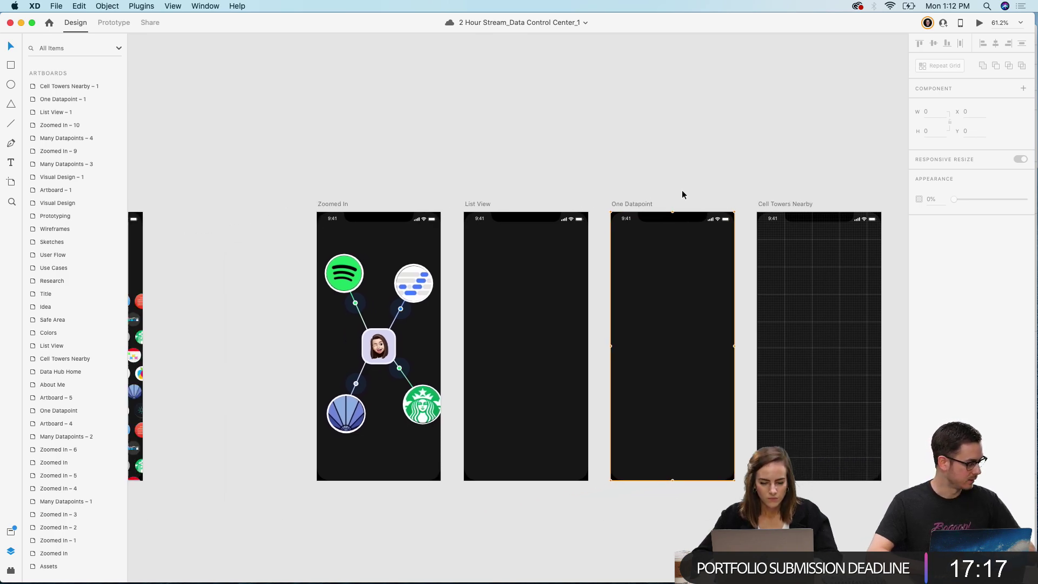
{"action": "scroll", "coordinate": [475, 293], "scroll_direction": "right", "scroll_amount": 12}
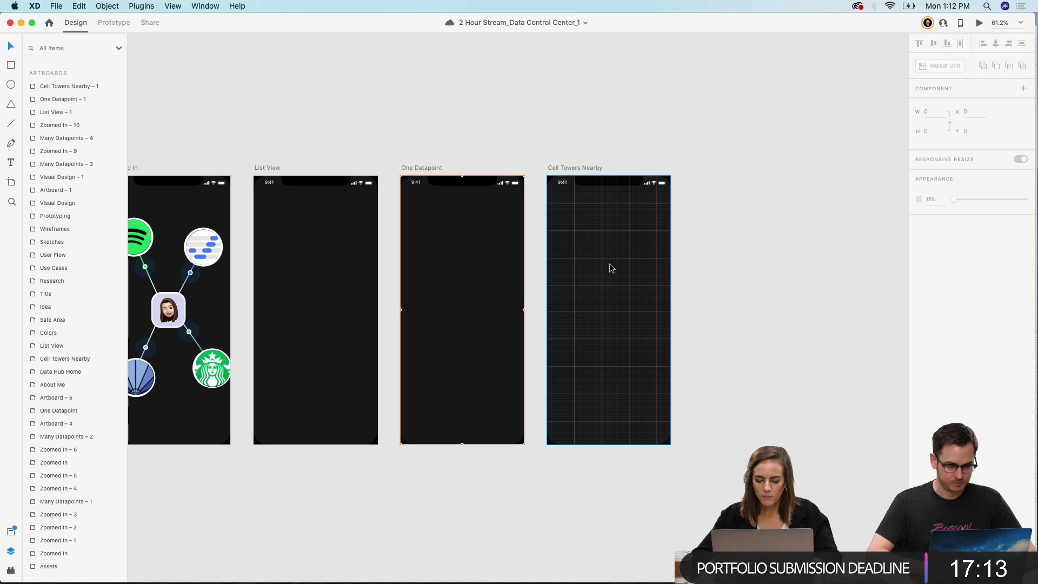
{"action": "scroll", "coordinate": [608, 263], "scroll_direction": "up", "scroll_amount": 5}
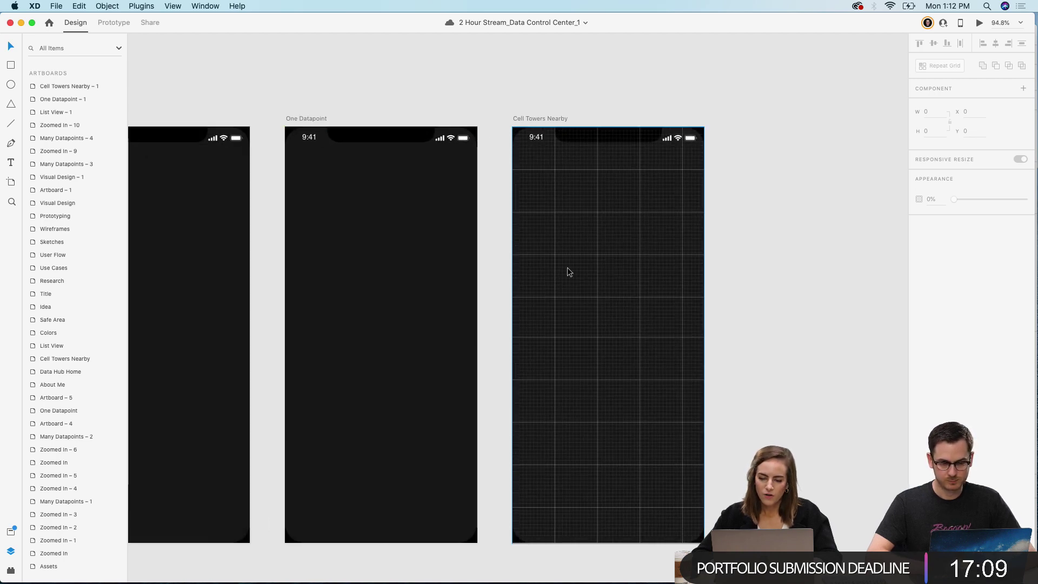
{"action": "key", "text": "super+v"}
Step: Copy the white Cell Towers Nearby card from the Assets artboard onto the bottom of the Cell Towers Nearby screen at X 0, Y 518
{"action": "scroll", "coordinate": [588, 293], "scroll_direction": "down", "scroll_amount": 10}
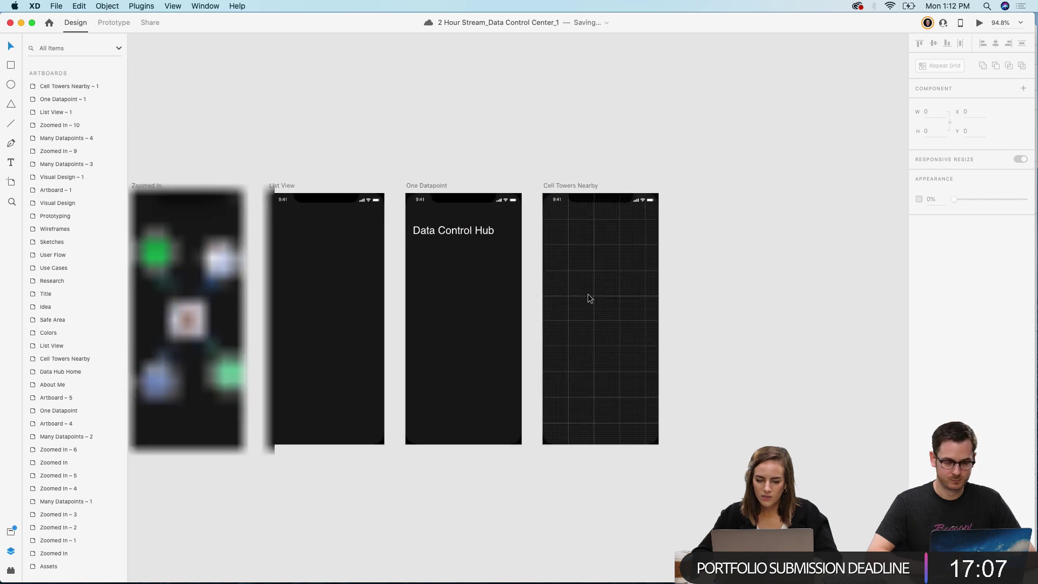
{"action": "scroll", "coordinate": [588, 293], "scroll_direction": "left", "scroll_amount": 10}
{"action": "scroll", "coordinate": [588, 293], "scroll_direction": "down", "scroll_amount": 6}
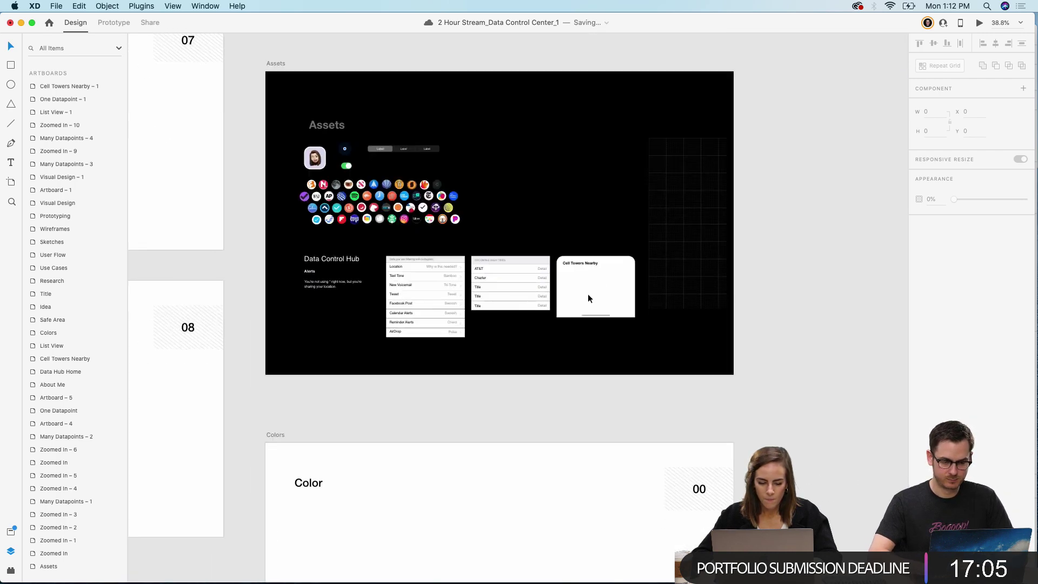
{"action": "left_click", "coordinate": [638, 239]}
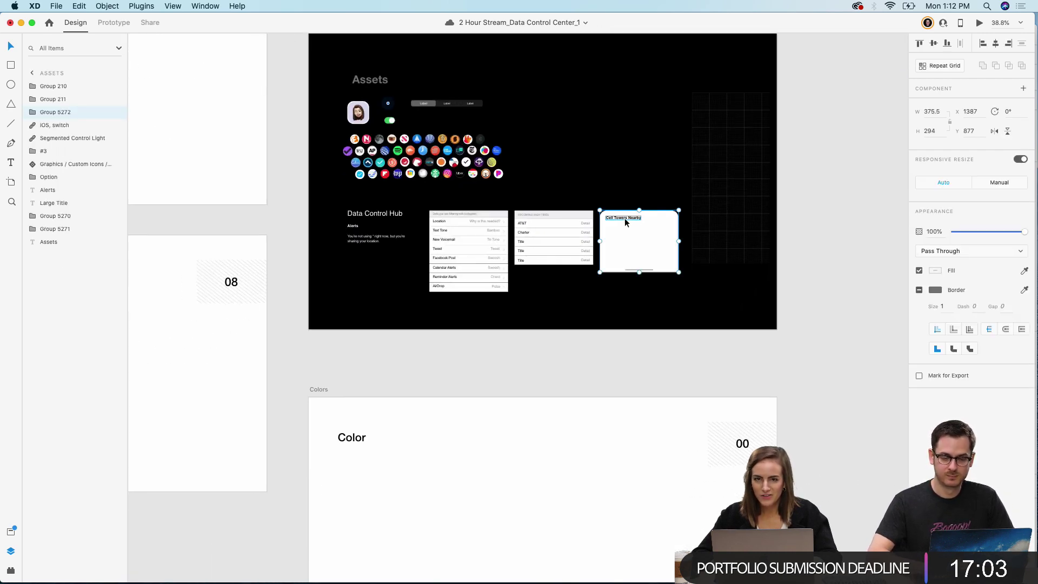
{"action": "left_click_drag", "start_coordinate": [613, 194], "coordinate": [646, 294]}
{"action": "scroll", "coordinate": [647, 296], "scroll_direction": "left", "scroll_amount": 6}
{"action": "scroll", "coordinate": [647, 296], "scroll_direction": "up", "scroll_amount": 2}
{"action": "scroll", "coordinate": [646, 296], "scroll_direction": "up", "scroll_amount": 8}
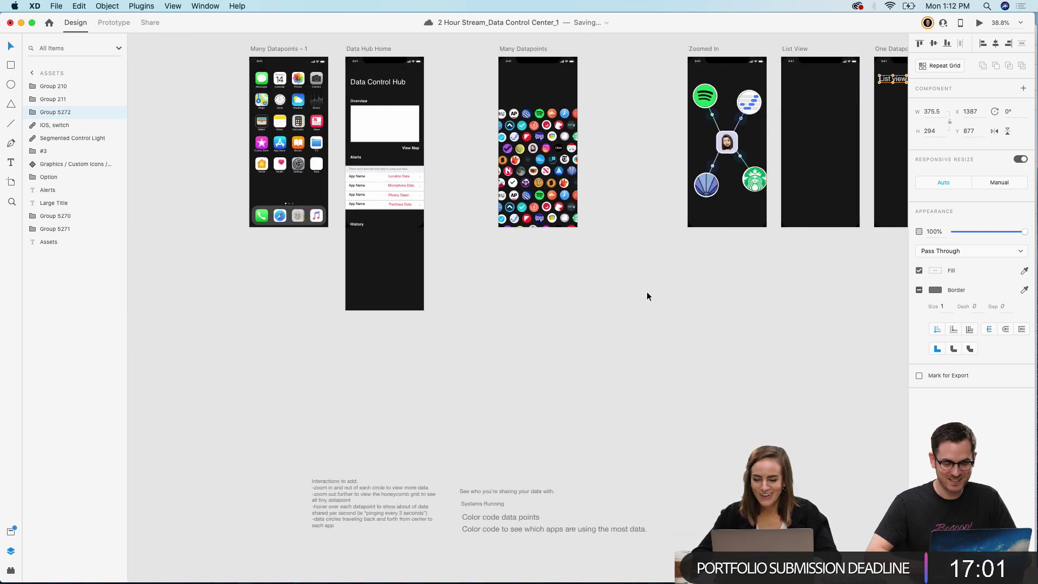
{"action": "scroll", "coordinate": [646, 296], "scroll_direction": "right", "scroll_amount": 4}
{"action": "key", "text": "z"}
{"action": "left_click_drag", "start_coordinate": [624, 327], "coordinate": [776, 421]}
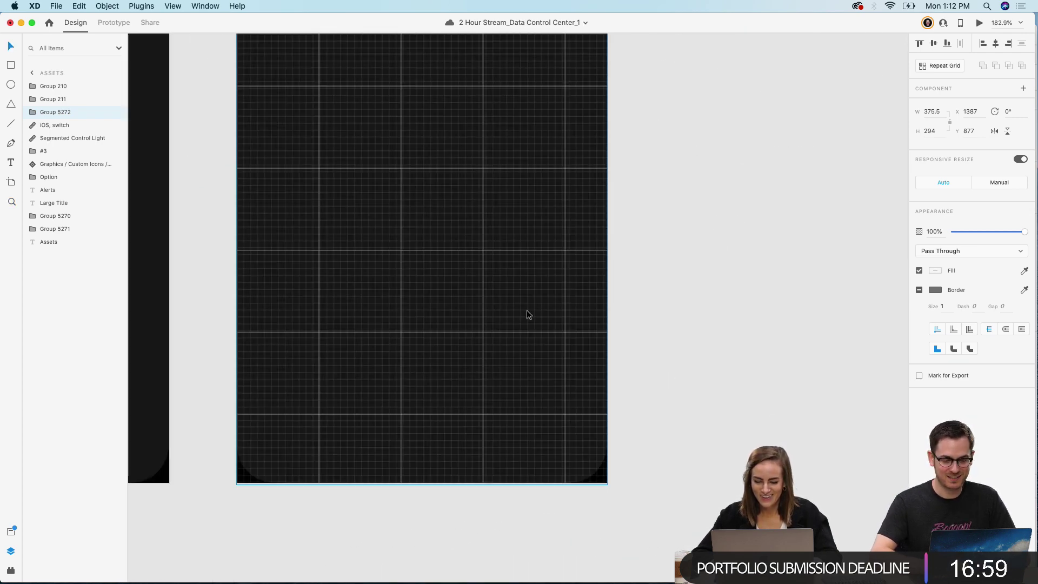
{"action": "key", "text": "super+v"}
{"action": "left_click_drag", "start_coordinate": [511, 303], "coordinate": [380, 331]}
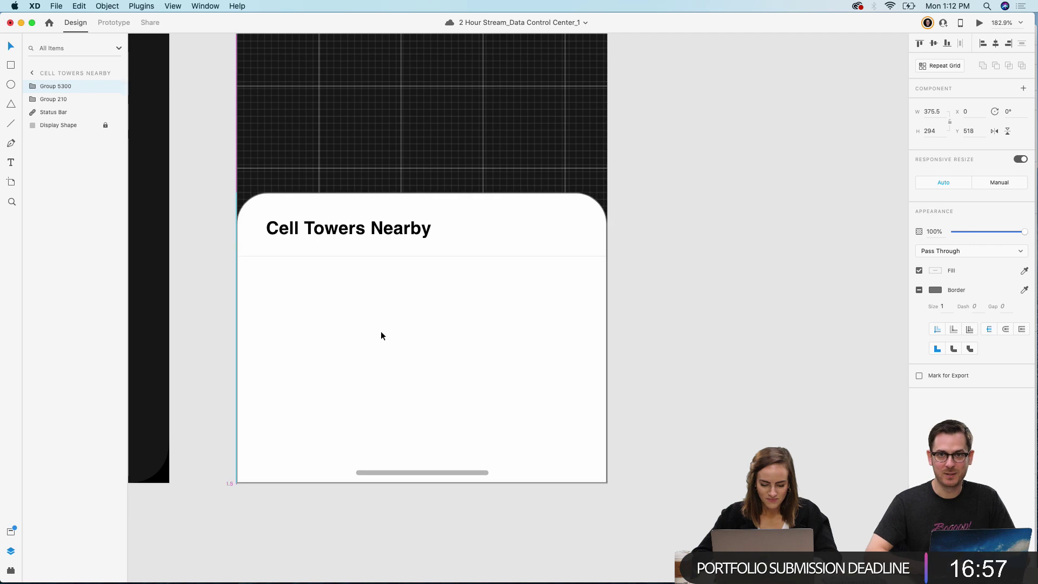
{"action": "left_click", "coordinate": [630, 285]}
{"action": "scroll", "coordinate": [630, 290], "scroll_direction": "down", "scroll_amount": 5}
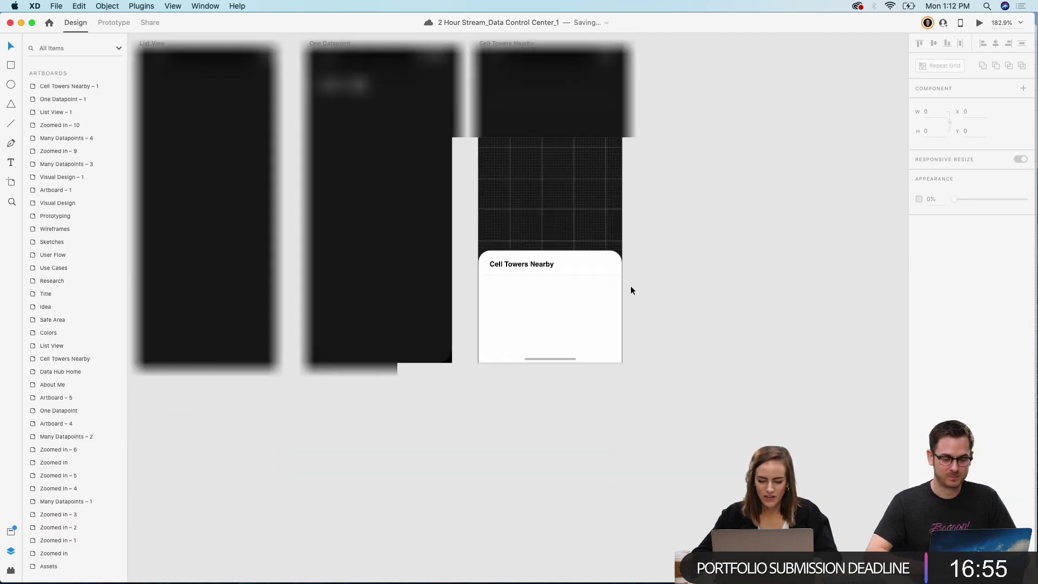
Step: Copy the profile avatar from Zoomed In to Cell Towers Nearby, scale it to about 60 by 63, and centre it on the grid above the card
{"action": "scroll", "coordinate": [607, 249], "scroll_direction": "left", "scroll_amount": 10}
{"action": "left_click", "coordinate": [493, 233]}
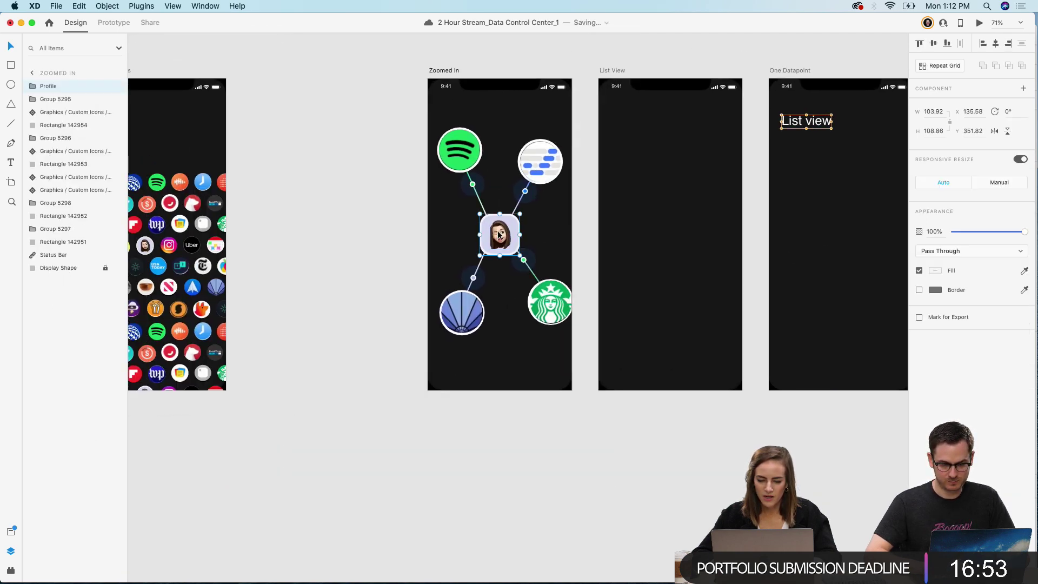
{"action": "key", "text": "super+c"}
{"action": "scroll", "coordinate": [498, 231], "scroll_direction": "right", "scroll_amount": 10}
{"action": "scroll", "coordinate": [497, 230], "scroll_direction": "up", "scroll_amount": 3}
{"action": "key", "text": "super+v"}
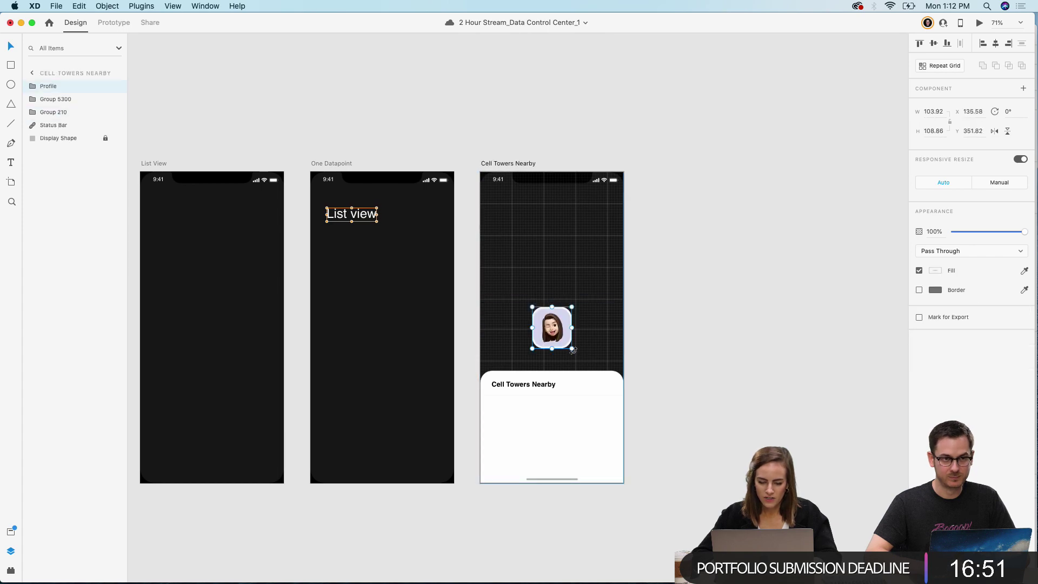
{"action": "left_click_drag", "start_coordinate": [572, 350], "coordinate": [561, 270]}
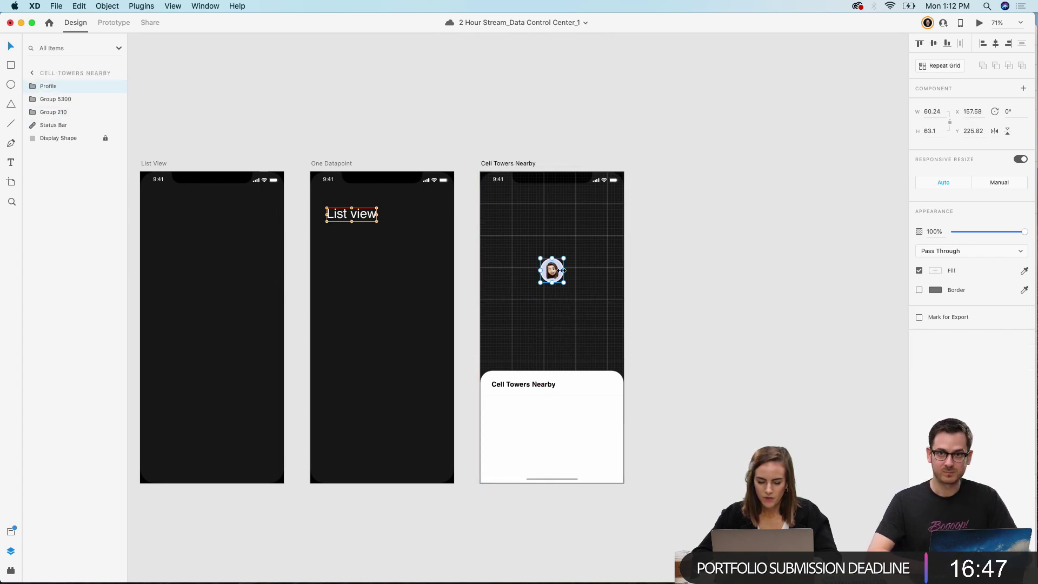
Step: Copy the blue location pin beside the calendar-style app icon on Zoomed In to the upper left of Cell Towers Nearby at X 46.5, Y 75
{"action": "scroll", "coordinate": [560, 270], "scroll_direction": "left", "scroll_amount": 10}
{"action": "scroll", "coordinate": [561, 270], "scroll_direction": "down", "scroll_amount": 1}
{"action": "scroll", "coordinate": [561, 271], "scroll_direction": "left", "scroll_amount": 5}
{"action": "left_click", "coordinate": [430, 250]}
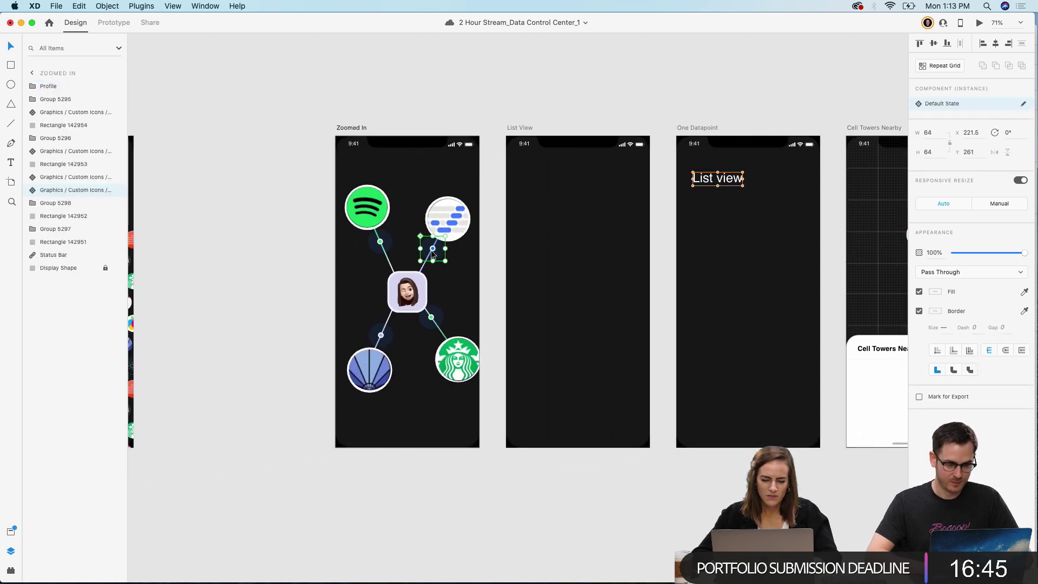
{"action": "scroll", "coordinate": [431, 251], "scroll_direction": "right", "scroll_amount": 4}
{"action": "scroll", "coordinate": [432, 254], "scroll_direction": "right", "scroll_amount": 6}
{"action": "key", "text": "super+v"}
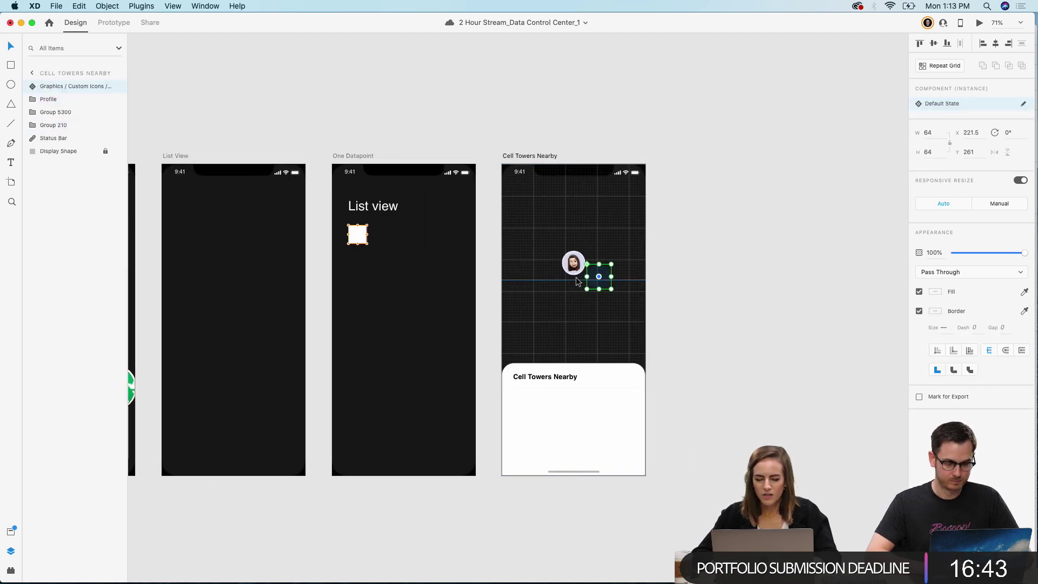
{"action": "left_click_drag", "start_coordinate": [599, 279], "coordinate": [532, 208]}
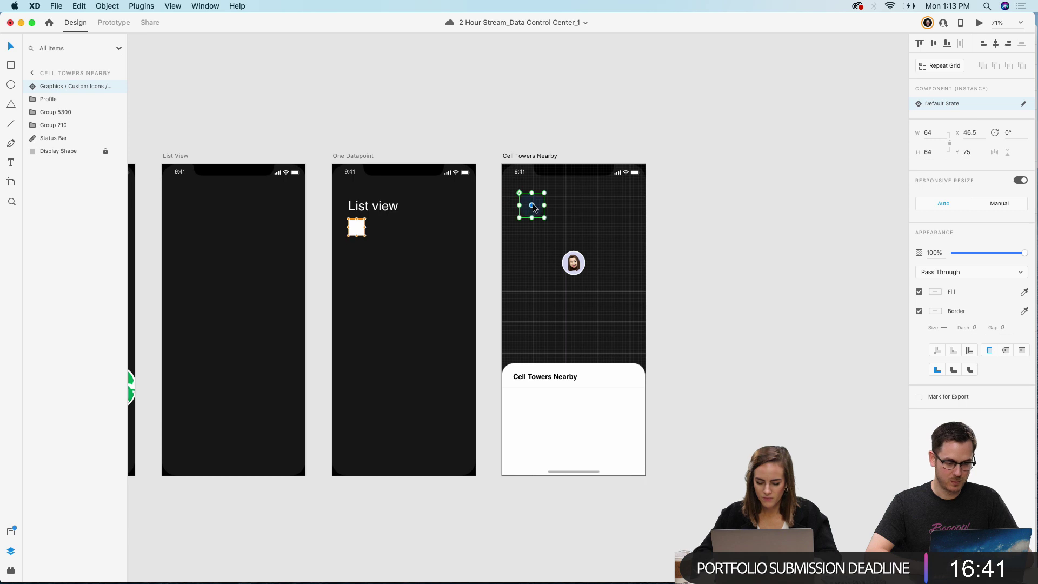
Step: Enlarge the dark blue halo of the Cell Towers Nearby pin to about 110 by 110 around its dot
{"action": "scroll", "coordinate": [533, 208], "scroll_direction": "up", "scroll_amount": 5}
{"action": "double_click", "coordinate": [503, 188]}
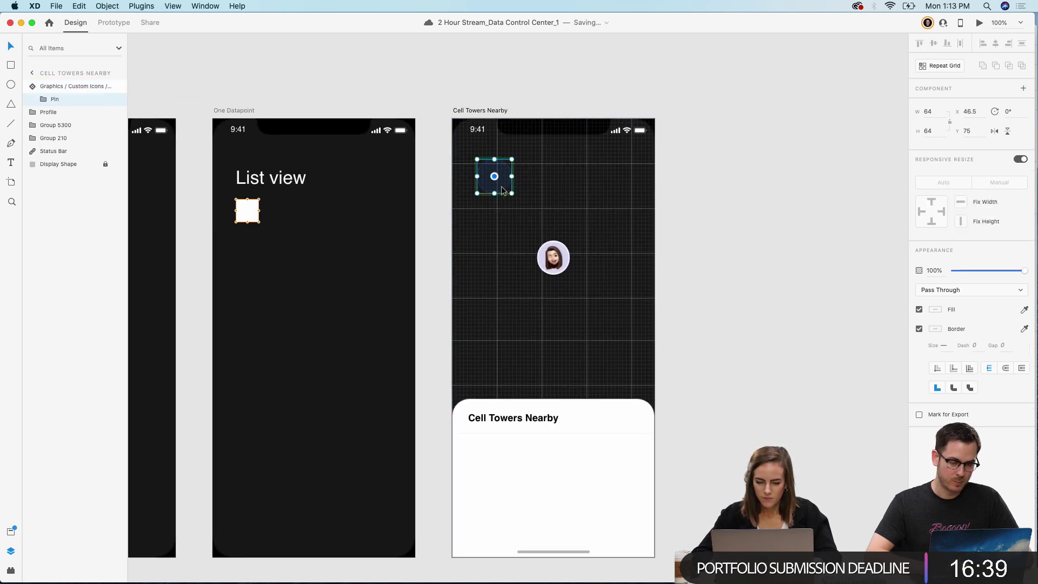
{"action": "left_click", "coordinate": [502, 189]}
{"action": "left_click_drag", "start_coordinate": [512, 193], "coordinate": [536, 220]}
Step: Duplicate the enlarged pin to the right side of the Cell Towers Nearby grid, at about X 276.5, Y 116
{"action": "left_click_drag", "start_coordinate": [495, 177], "coordinate": [649, 213]}
{"action": "left_click", "coordinate": [774, 178]}
{"action": "left_click", "coordinate": [528, 190]}
{"action": "key", "text": "super+d"}
{"action": "key", "text": "super+shift+g"}
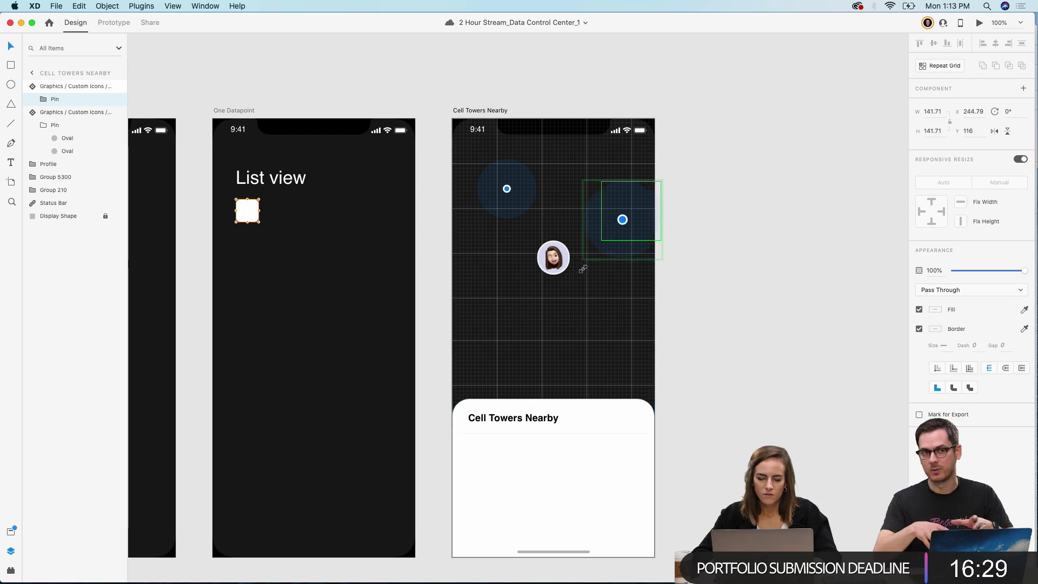
Step: Enlarge the right pin's halo to 152 by 152, centre its dot, and move the pin to X 244.5, Y 75
{"action": "double_click", "coordinate": [621, 228]}
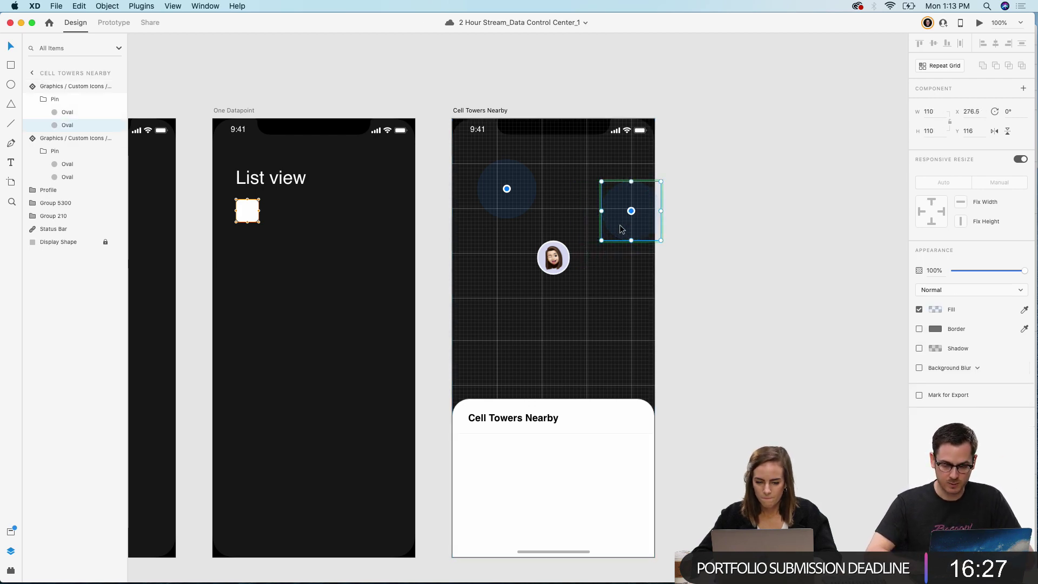
{"action": "left_click_drag", "start_coordinate": [603, 240], "coordinate": [578, 263]}
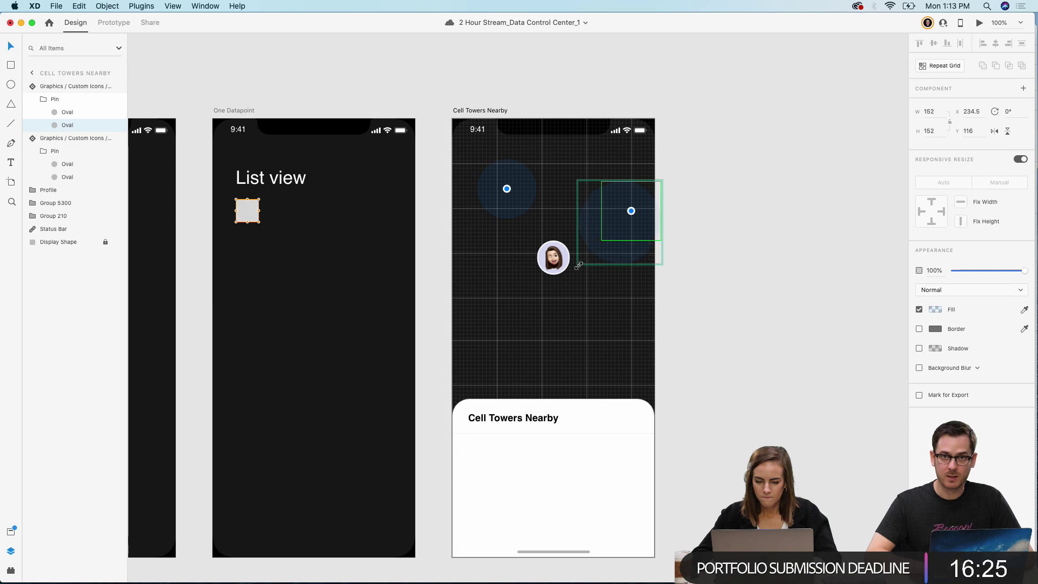
{"action": "mouse_move", "coordinate": [632, 211]}
{"action": "left_mouse_down"}
{"action": "mouse_move", "coordinate": [618, 221]}
{"action": "mouse_move", "coordinate": [627, 205]}
{"action": "left_mouse_up"}
{"action": "left_click", "coordinate": [743, 205]}
{"action": "left_click", "coordinate": [621, 227]}
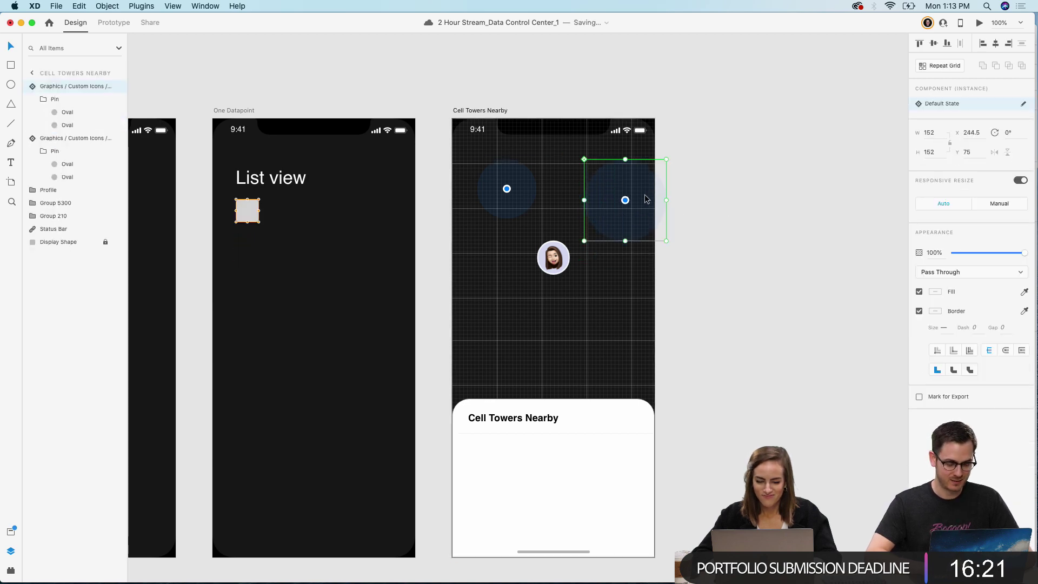
Step: Duplicate the upper-left pin straight down to the lower left of the grid, at X 46.5, Y 381
{"action": "left_click", "coordinate": [523, 204]}
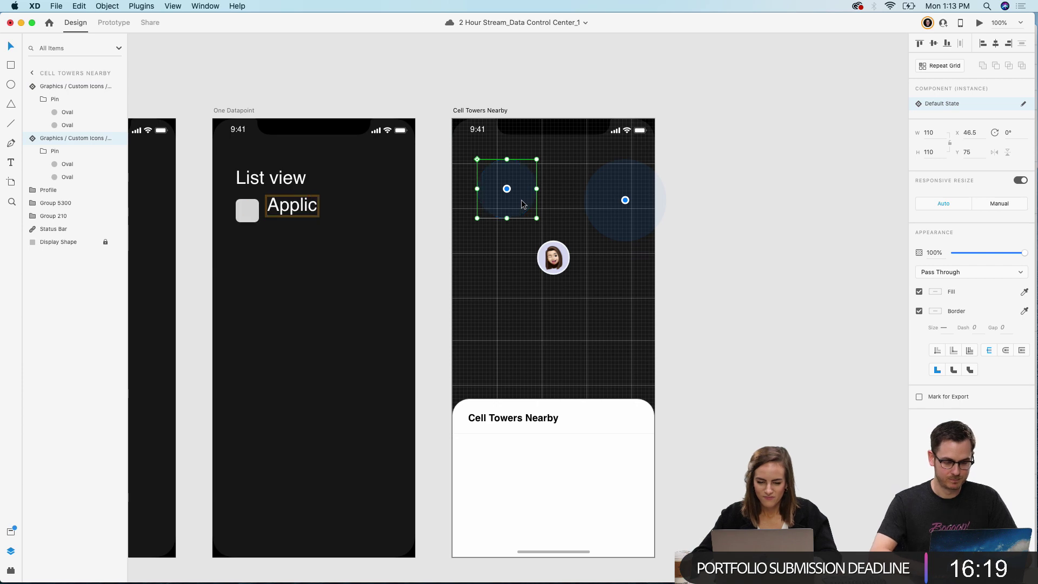
{"action": "left_click_drag", "start_coordinate": [522, 204], "coordinate": [508, 375]}
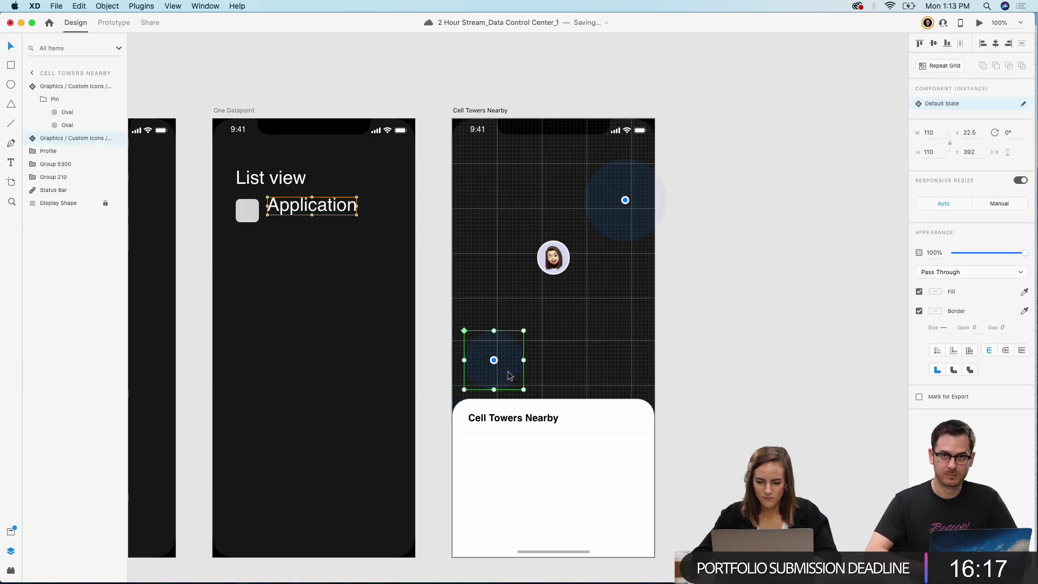
{"action": "key", "text": "super+z"}
{"action": "left_click_drag", "start_coordinate": [526, 195], "coordinate": [526, 359]}
Step: Look over the Many Datapoints artboard and the image files in the apple app screenshots folder in Finder
{"action": "scroll", "coordinate": [524, 357], "scroll_direction": "left", "scroll_amount": 10}
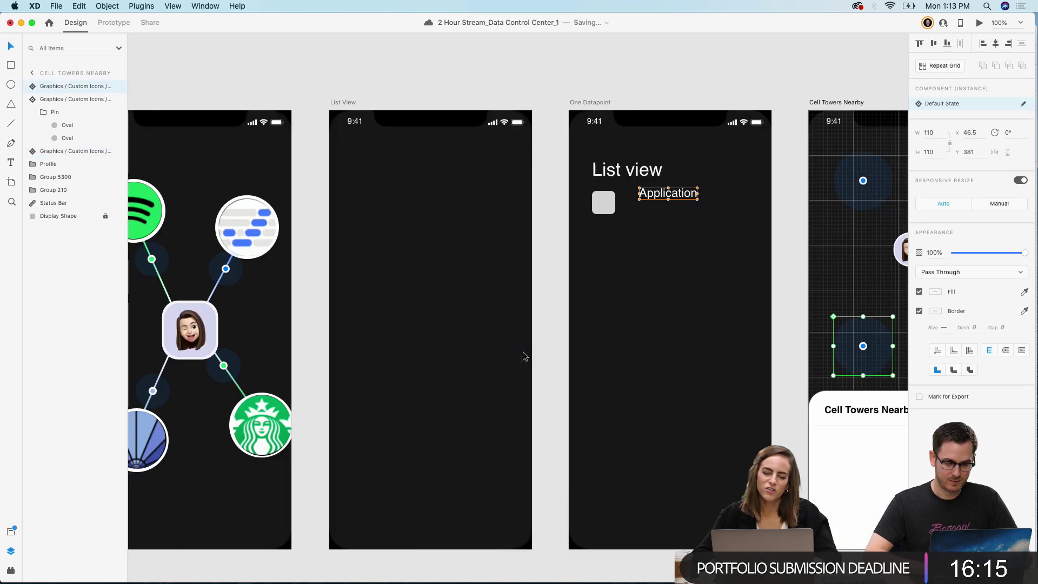
{"action": "scroll", "coordinate": [523, 356], "scroll_direction": "left", "scroll_amount": 6}
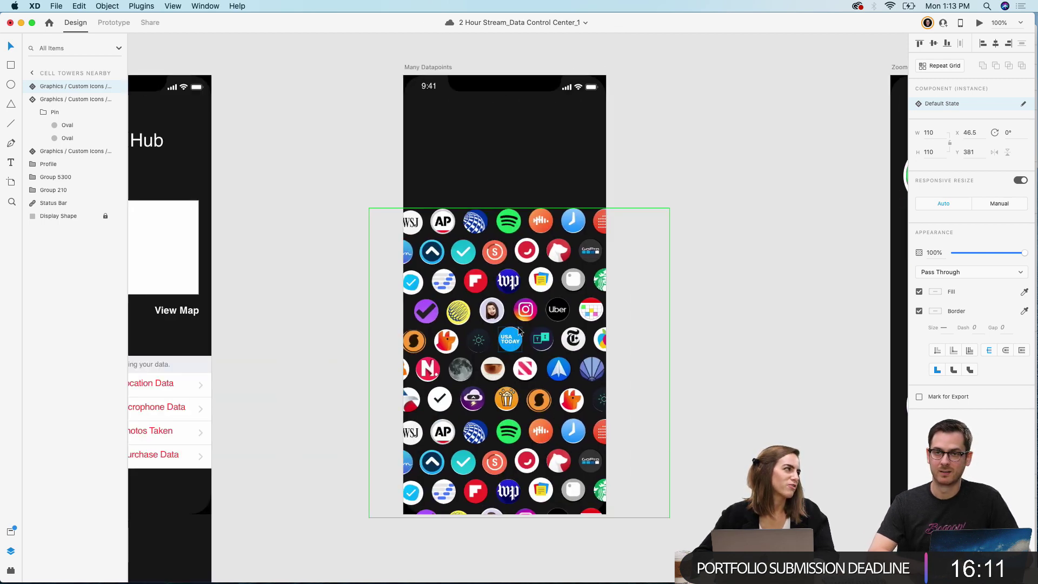
{"action": "mouse_move", "coordinate": [291, 574]}
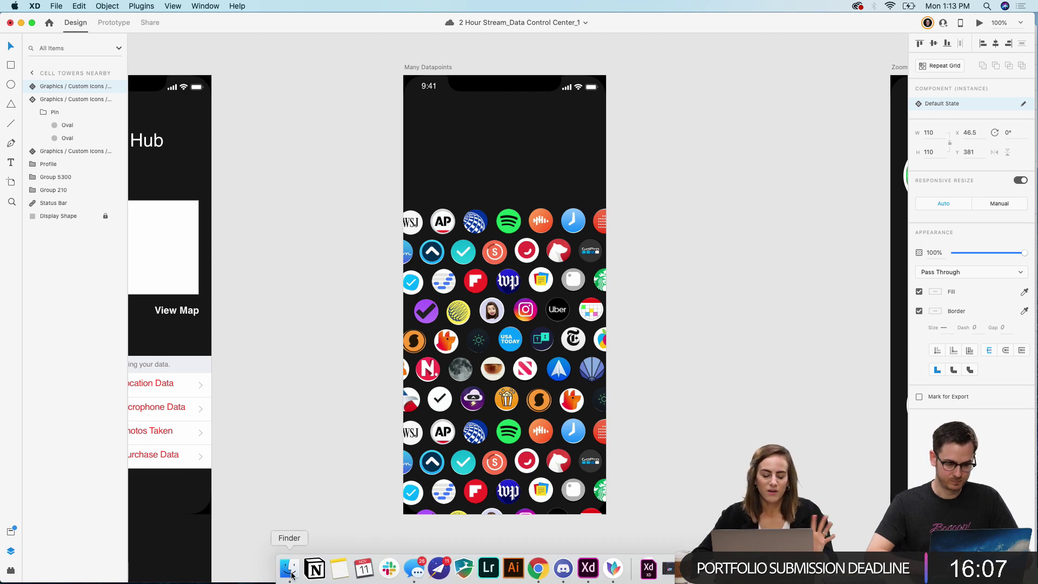
{"action": "scroll", "coordinate": [692, 272], "scroll_direction": "right", "scroll_amount": 3}
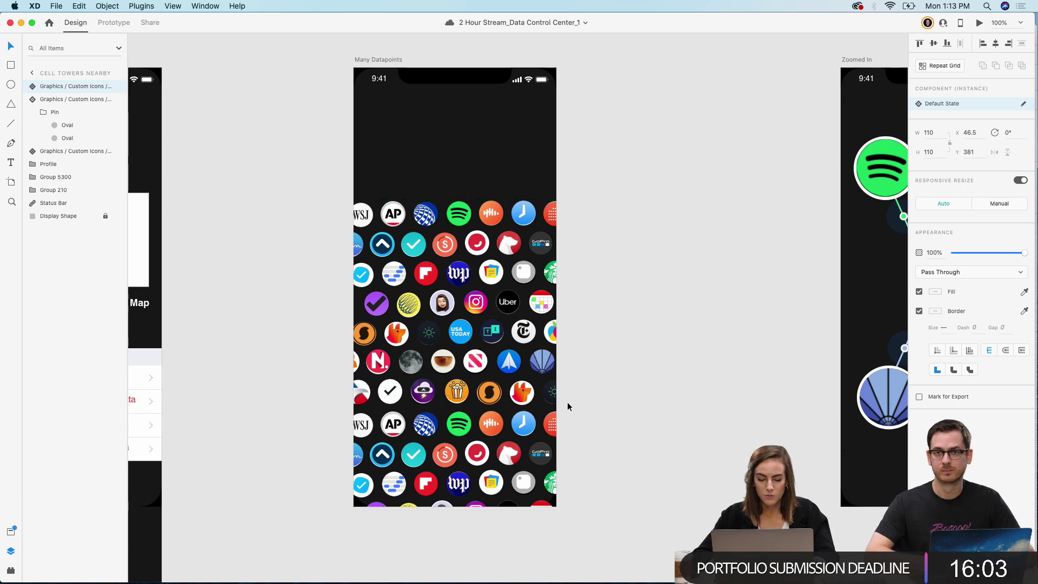
{"action": "left_click", "coordinate": [292, 568]}
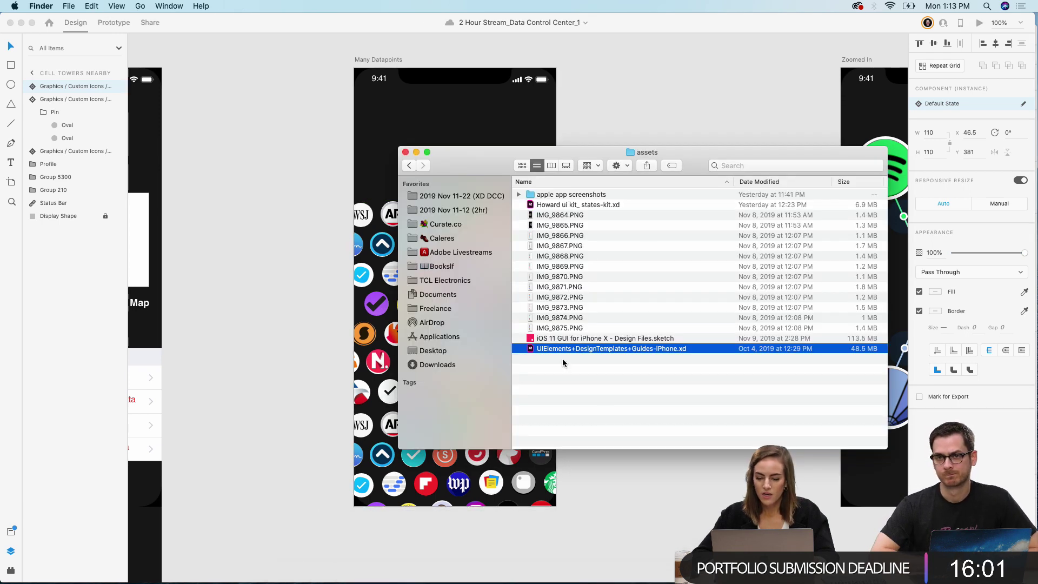
{"action": "double_click", "coordinate": [560, 195]}
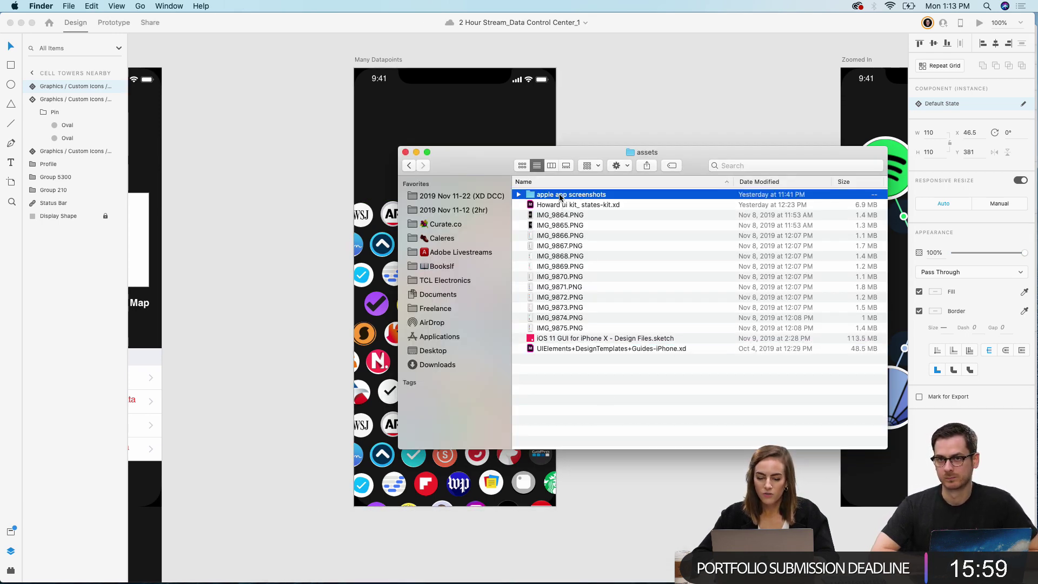
{"action": "key", "text": "super+a"}
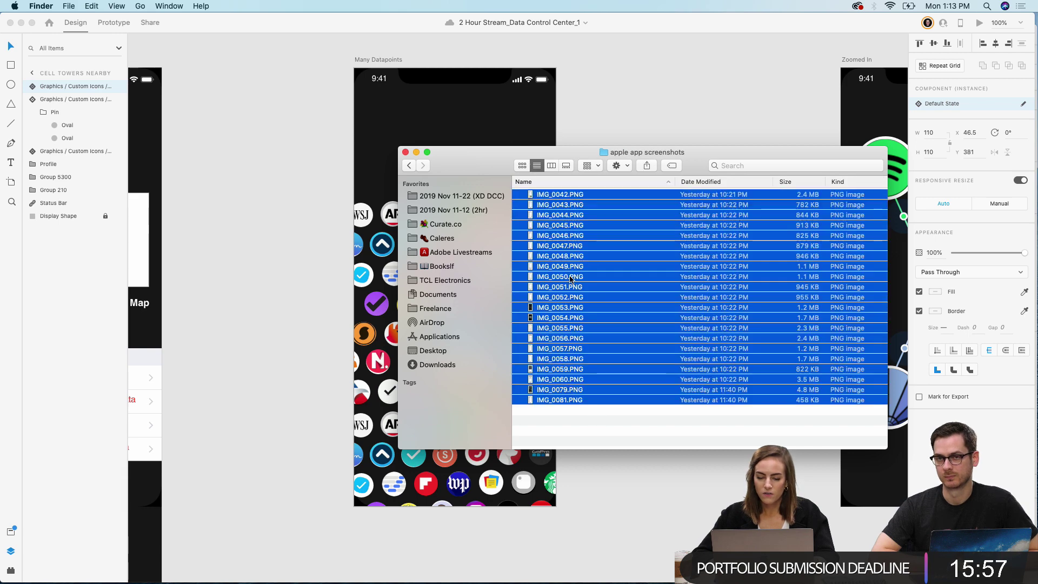
{"action": "left_click", "coordinate": [405, 153]}
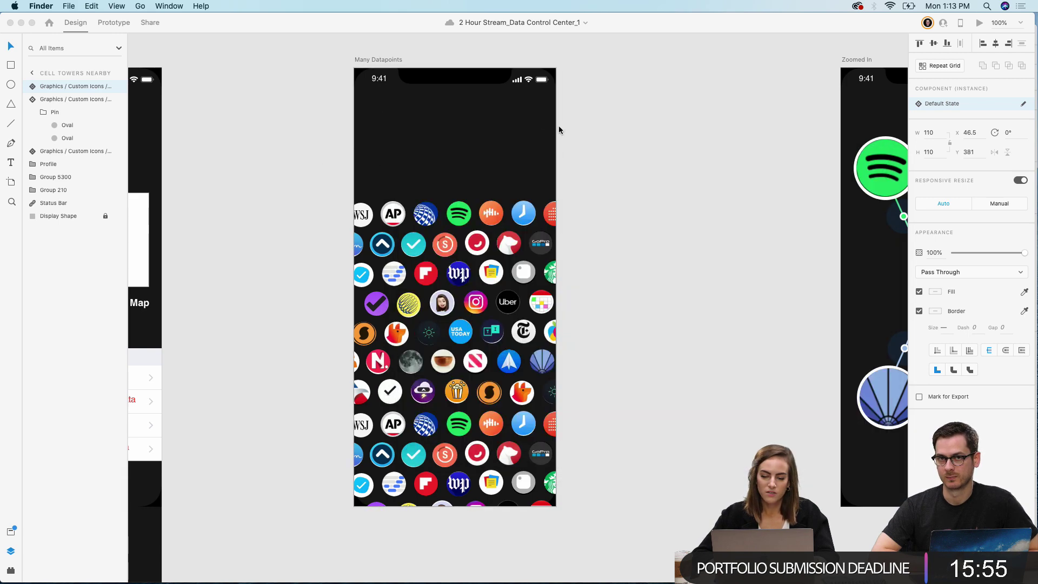
Step: Enlarge the lower-left pin's halo on Cell Towers Nearby to 159 by 159 and centre it around the dot
{"action": "scroll", "coordinate": [559, 129], "scroll_direction": "right", "scroll_amount": 15}
{"action": "scroll", "coordinate": [560, 129], "scroll_direction": "right", "scroll_amount": 2}
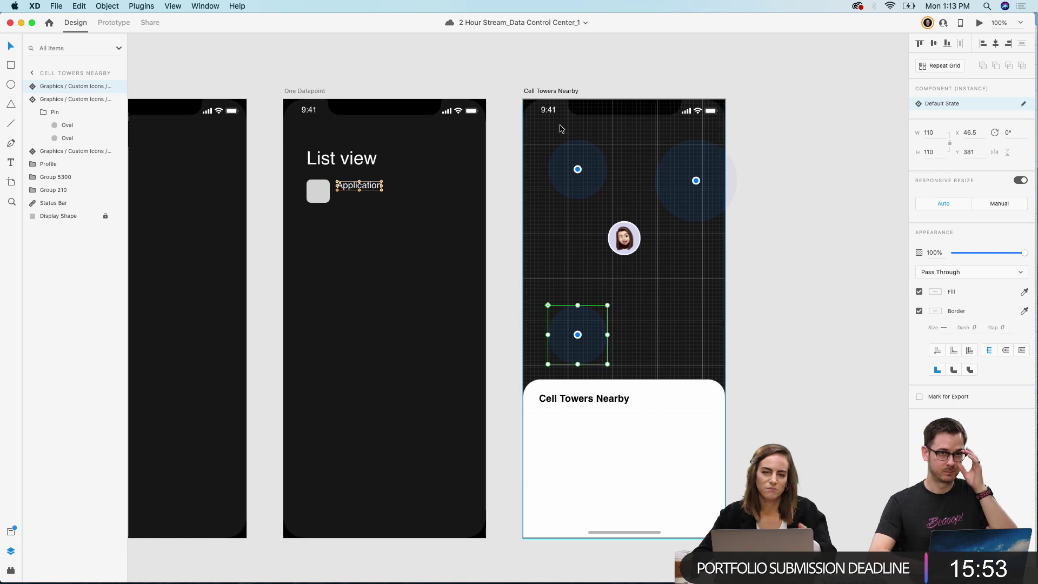
{"action": "scroll", "coordinate": [764, 274], "scroll_direction": "right", "scroll_amount": 3}
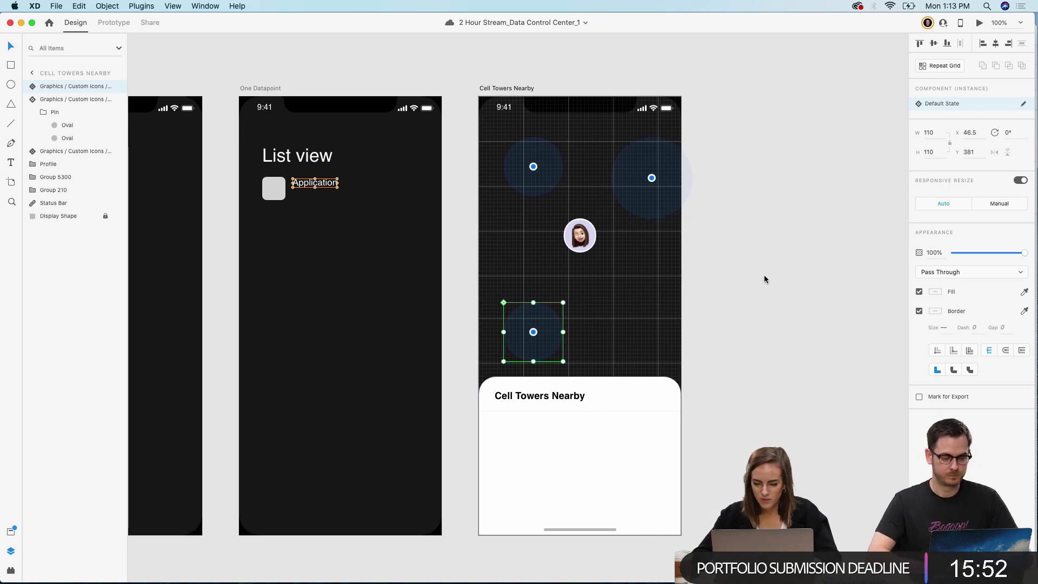
{"action": "double_click", "coordinate": [535, 319]}
{"action": "left_click", "coordinate": [534, 318]}
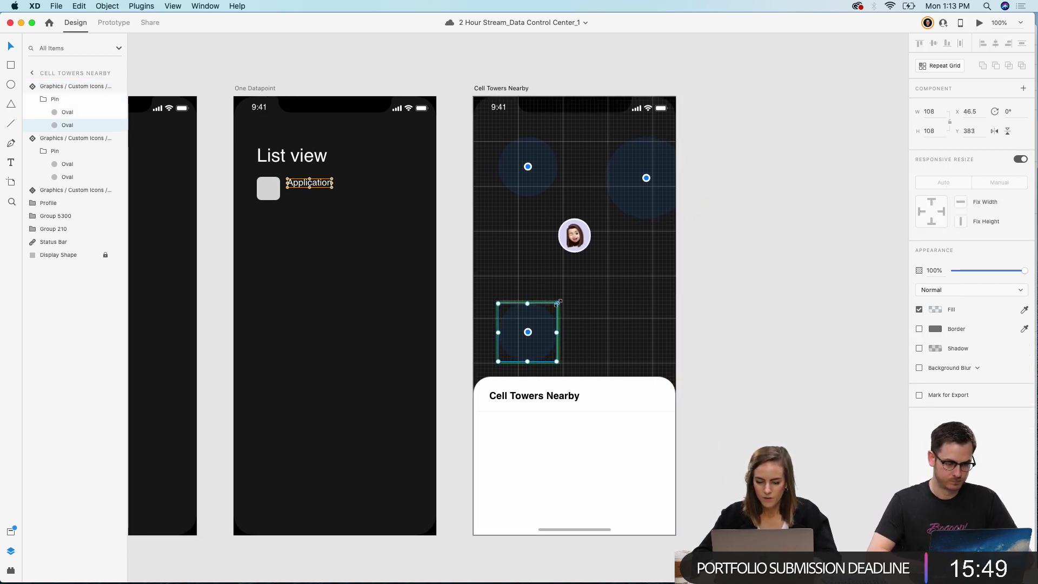
{"action": "left_click_drag", "start_coordinate": [557, 302], "coordinate": [584, 276]}
{"action": "double_click", "coordinate": [559, 319]}
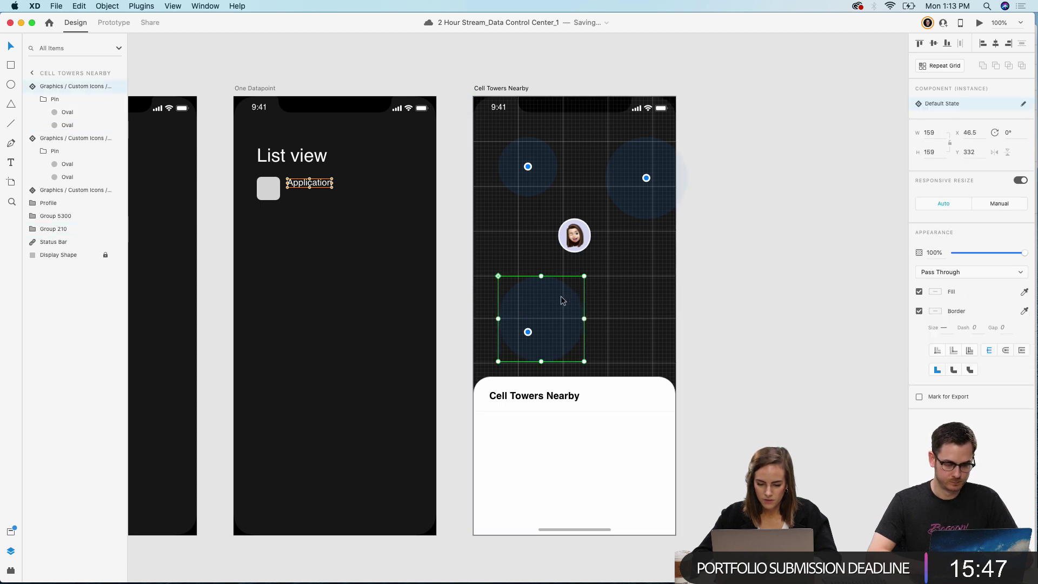
{"action": "left_click", "coordinate": [568, 285]}
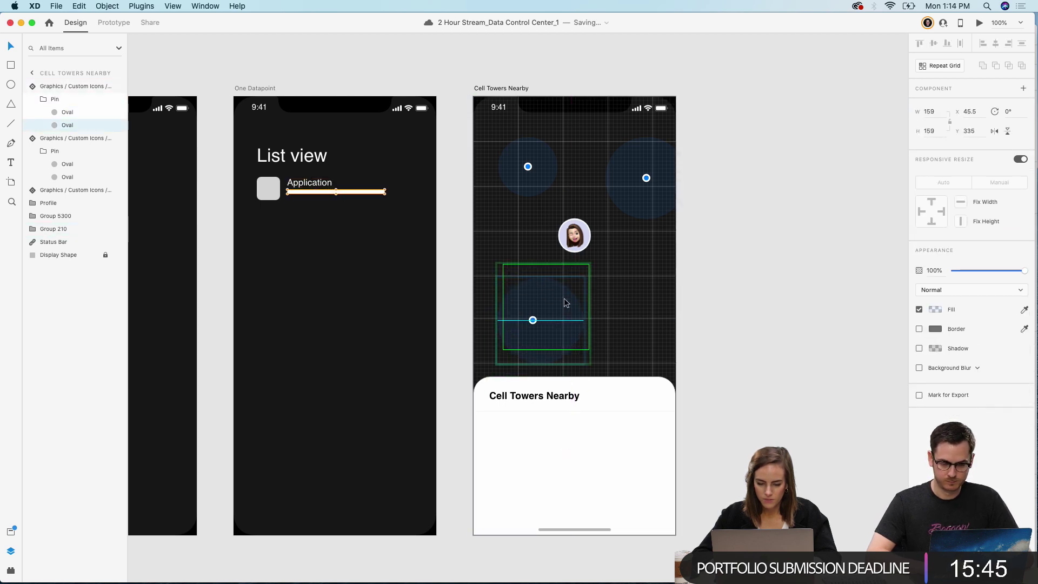
{"action": "left_click", "coordinate": [794, 290]}
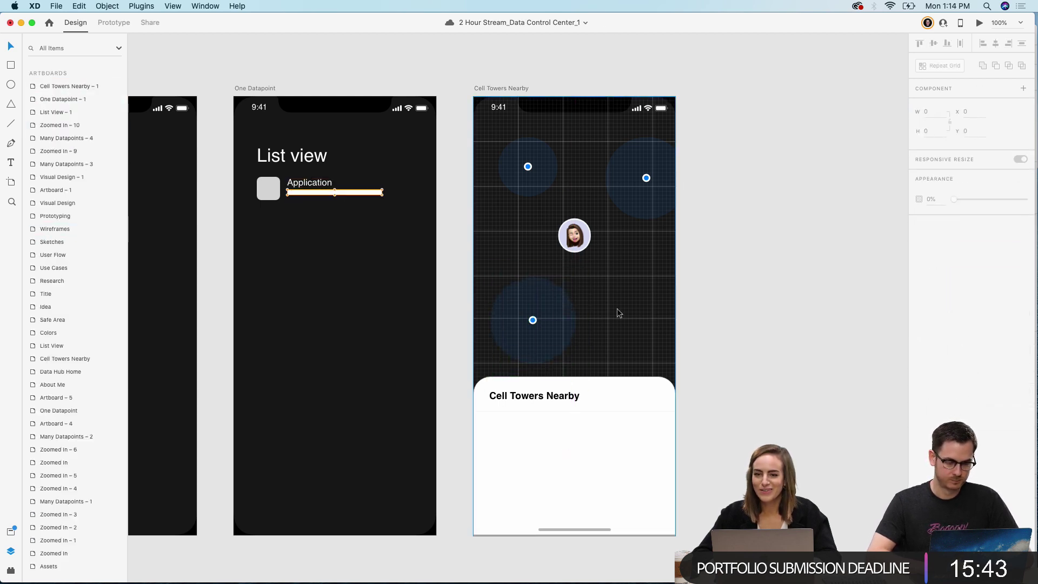
Step: Enlarge the lower-left pin's halo to 214 by 214 so it overlaps the avatar, place it at X 15.5, Y 238, and save
{"action": "left_click_drag", "start_coordinate": [551, 313], "coordinate": [544, 289]}
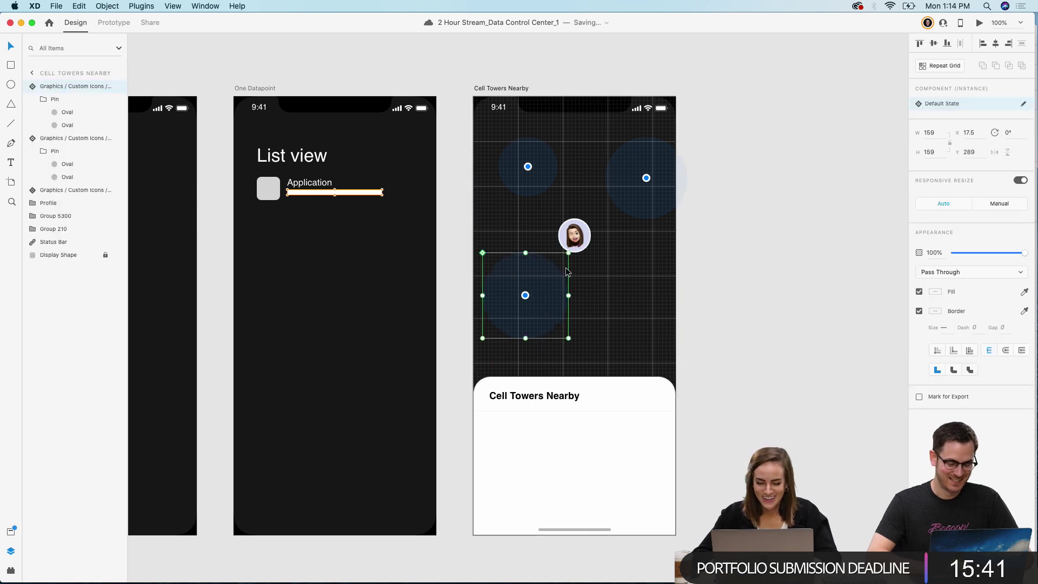
{"action": "double_click", "coordinate": [544, 289]}
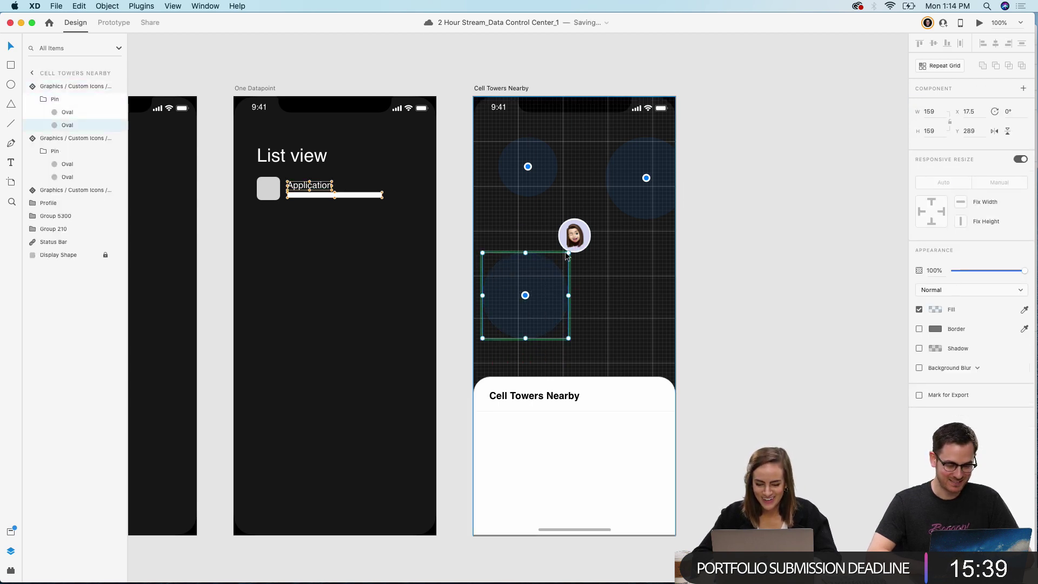
{"action": "left_click_drag", "start_coordinate": [568, 252], "coordinate": [617, 220]}
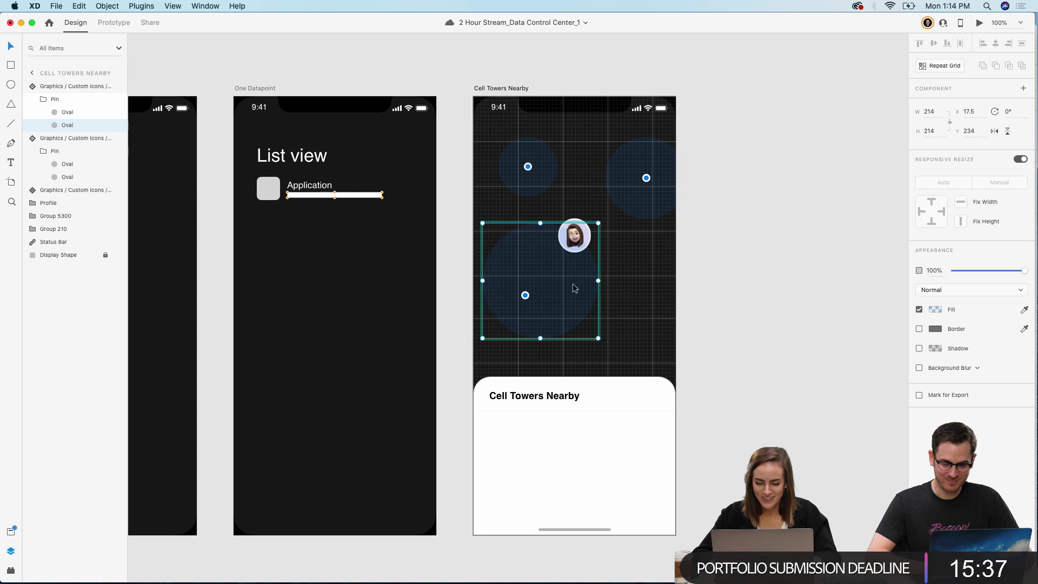
{"action": "mouse_move", "coordinate": [571, 289]}
{"action": "left_mouse_down"}
{"action": "mouse_move", "coordinate": [560, 302]}
{"action": "mouse_move", "coordinate": [567, 290]}
{"action": "left_mouse_up"}
{"action": "left_click", "coordinate": [811, 273]}
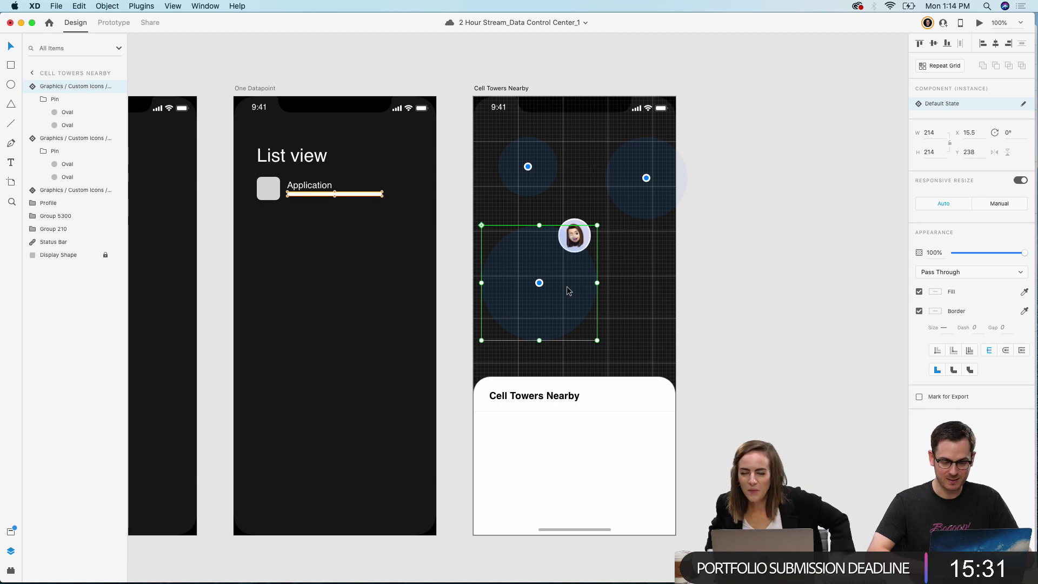
{"action": "key", "text": "super+s"}
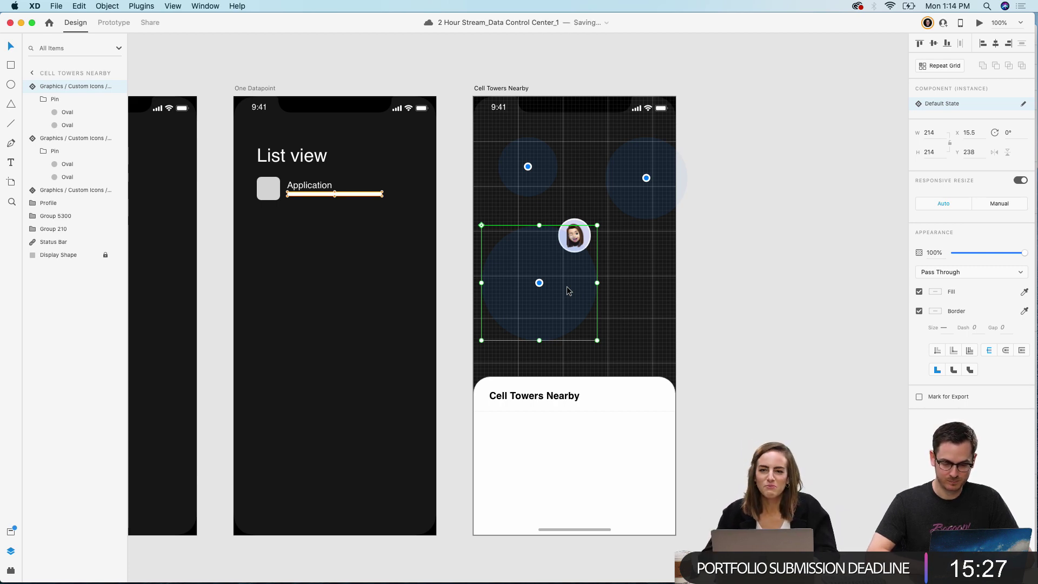
{"action": "left_click", "coordinate": [705, 280]}
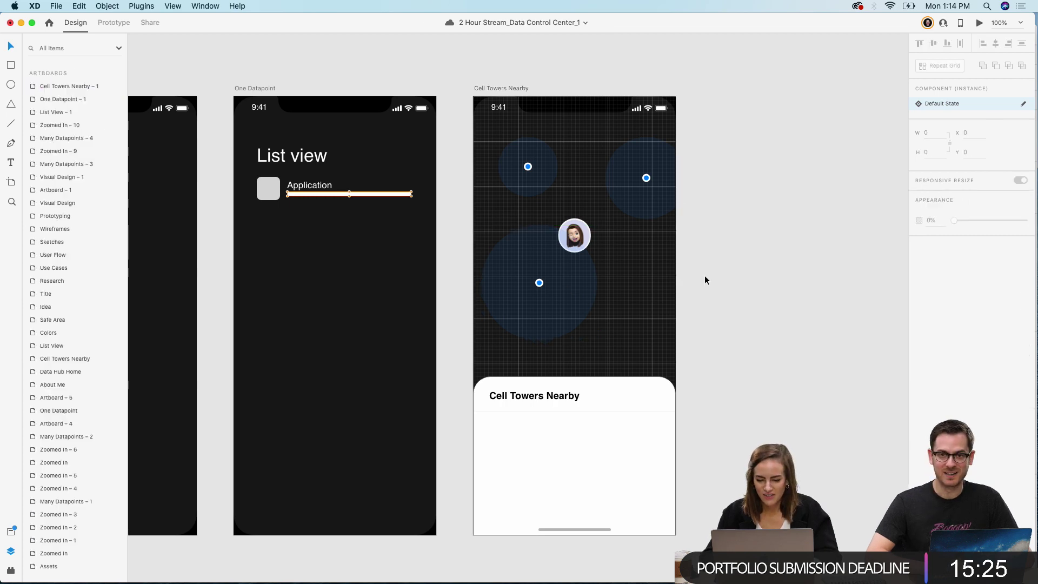
Step: Duplicate the upper-left pin to the lower right of the avatar at X 280.5, Y 269
{"action": "left_click", "coordinate": [517, 150]}
{"action": "left_click_drag", "start_coordinate": [518, 151], "coordinate": [644, 256]}
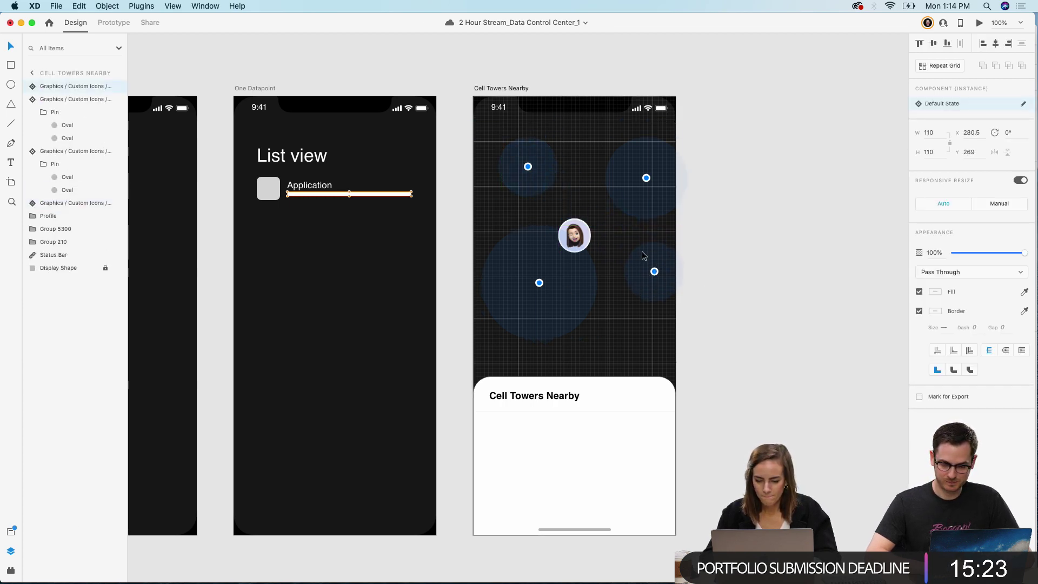
{"action": "left_click", "coordinate": [780, 271]}
Step: Copy the carrier list group with the AT&T and Charter rows from the Assets artboard
{"action": "scroll", "coordinate": [623, 393], "scroll_direction": "down", "scroll_amount": 3}
{"action": "scroll", "coordinate": [622, 393], "scroll_direction": "left", "scroll_amount": 3}
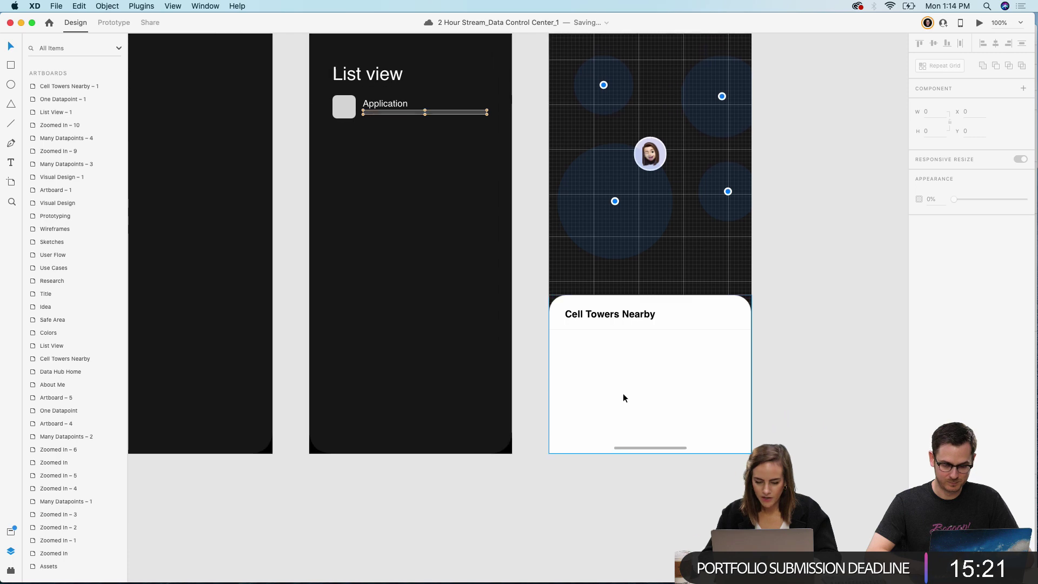
{"action": "scroll", "coordinate": [622, 393], "scroll_direction": "down", "scroll_amount": 10}
{"action": "scroll", "coordinate": [623, 393], "scroll_direction": "left", "scroll_amount": 10}
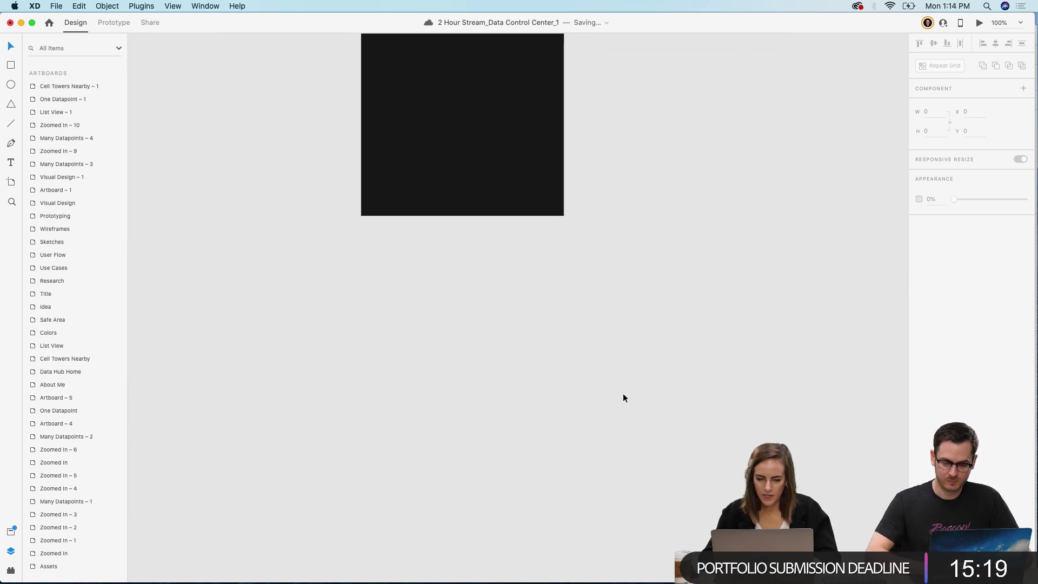
{"action": "scroll", "coordinate": [622, 394], "scroll_direction": "down", "scroll_amount": 5}
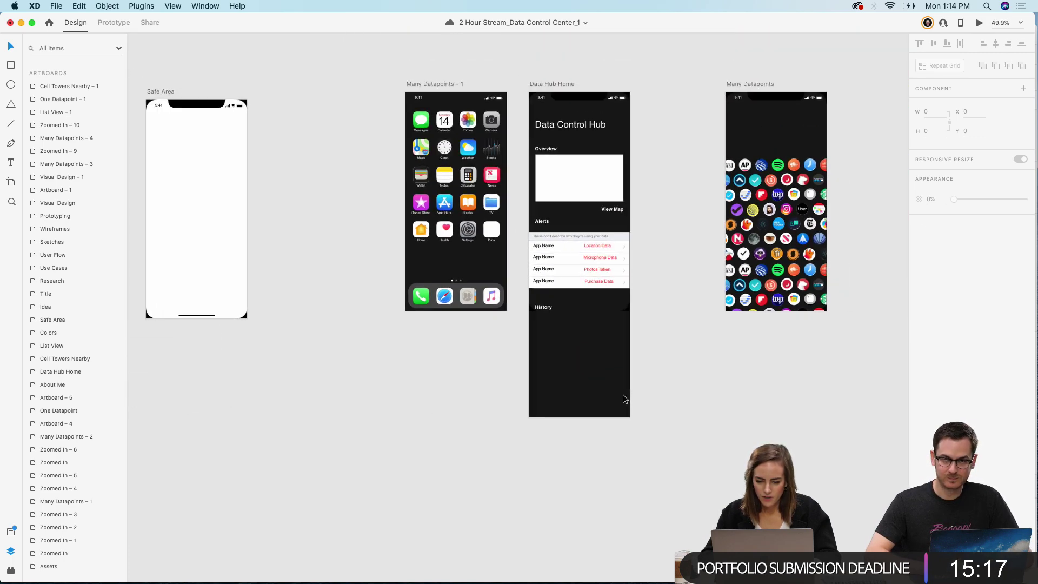
{"action": "scroll", "coordinate": [623, 394], "scroll_direction": "down", "scroll_amount": 10}
{"action": "scroll", "coordinate": [622, 394], "scroll_direction": "left", "scroll_amount": 10}
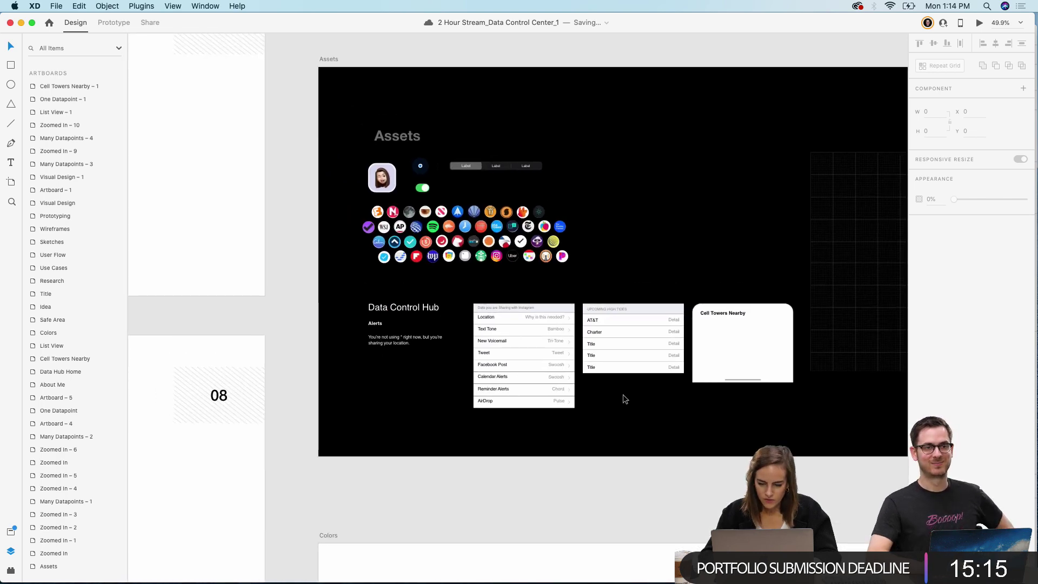
{"action": "left_click", "coordinate": [624, 358]}
{"action": "scroll", "coordinate": [623, 359], "scroll_direction": "right", "scroll_amount": 2}
{"action": "scroll", "coordinate": [623, 358], "scroll_direction": "up", "scroll_amount": 1}
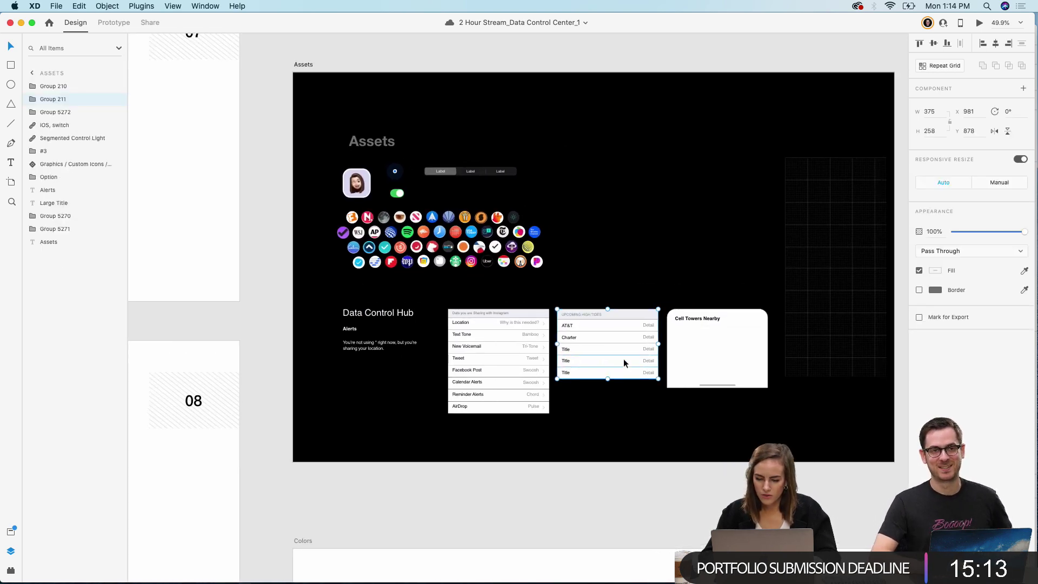
Step: Paste the carrier list into the Cell Towers Nearby card at X 0, Y 582, directly beneath its heading
{"action": "scroll", "coordinate": [624, 359], "scroll_direction": "up", "scroll_amount": 10}
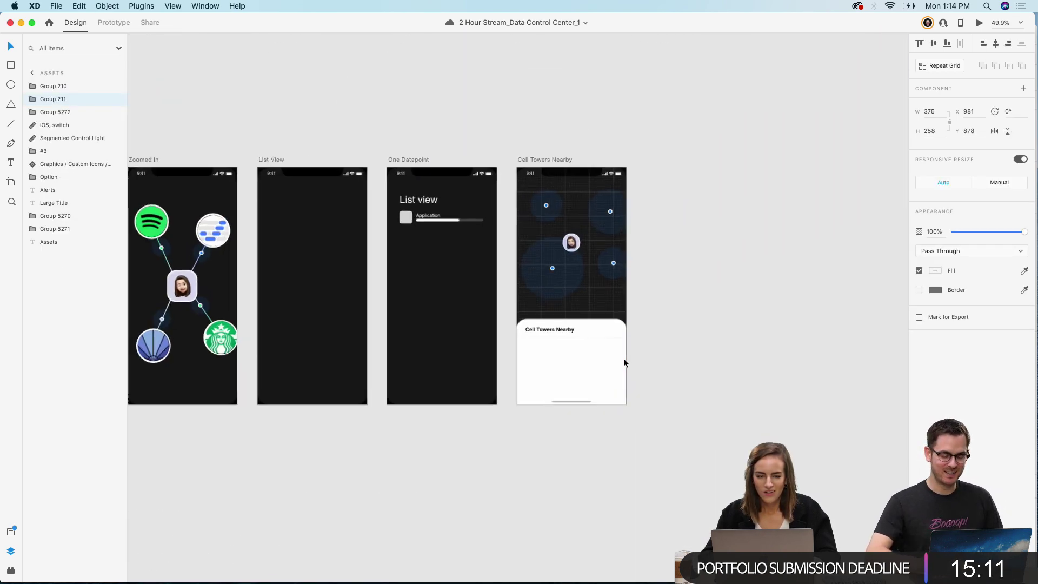
{"action": "scroll", "coordinate": [624, 361], "scroll_direction": "up", "scroll_amount": 5}
{"action": "left_click", "coordinate": [614, 402]}
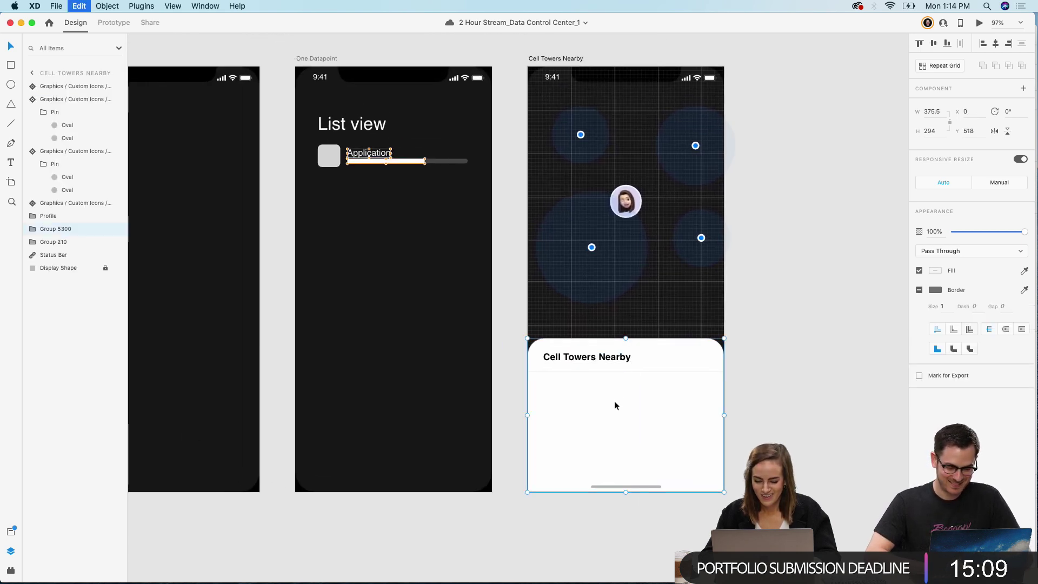
{"action": "key", "text": "cmd+v"}
{"action": "left_click_drag", "start_coordinate": [601, 290], "coordinate": [602, 450]}
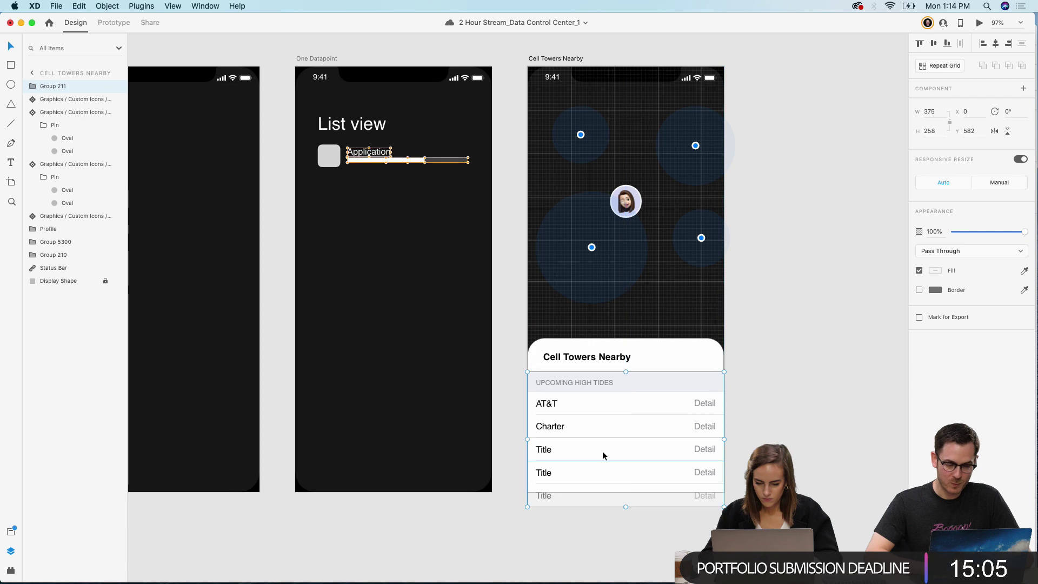
{"action": "scroll", "coordinate": [602, 450], "scroll_direction": "right", "scroll_amount": 3}
{"action": "scroll", "coordinate": [602, 451], "scroll_direction": "down", "scroll_amount": 1}
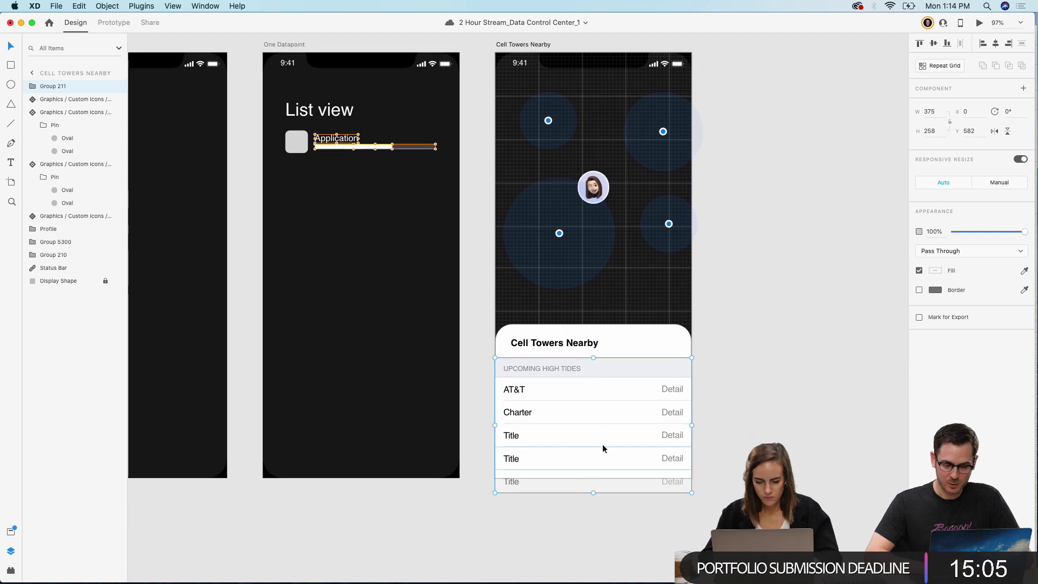
{"action": "left_click", "coordinate": [808, 358]}
Step: Move the List View, One Datapoint and Cell Towers Nearby artboards together to X 641, opening a gap after Zoomed In
{"action": "scroll", "coordinate": [808, 359], "scroll_direction": "left", "scroll_amount": 10}
{"action": "scroll", "coordinate": [807, 359], "scroll_direction": "up", "scroll_amount": 1}
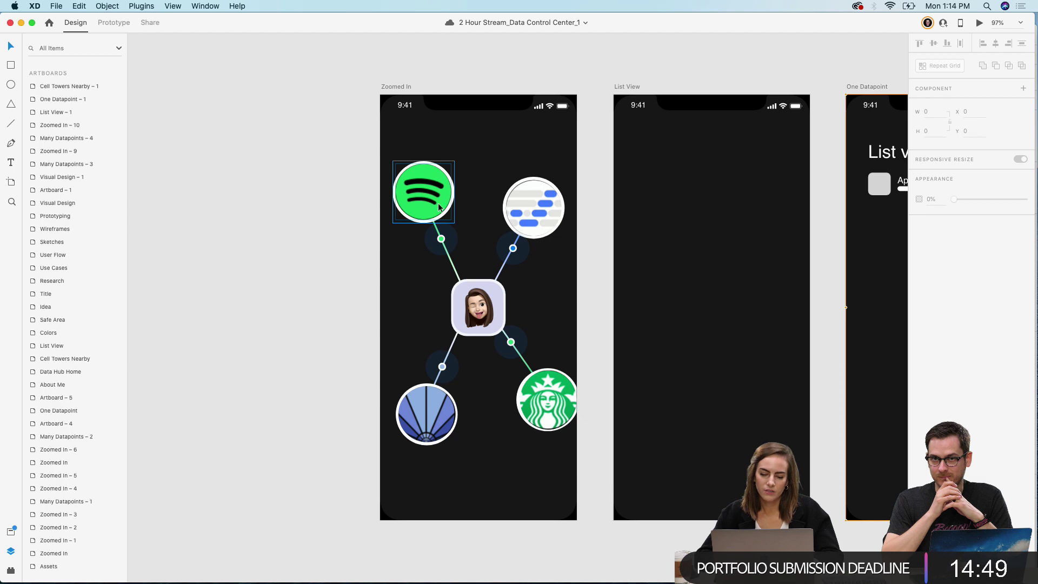
{"action": "scroll", "coordinate": [439, 200], "scroll_direction": "down", "scroll_amount": 5}
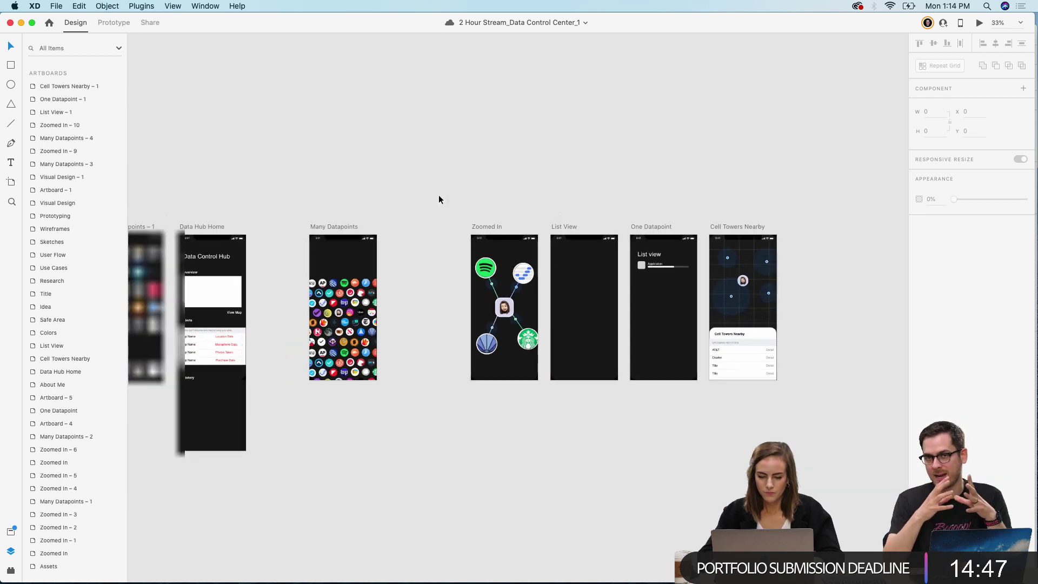
{"action": "scroll", "coordinate": [439, 200], "scroll_direction": "right", "scroll_amount": 3}
{"action": "left_click_drag", "start_coordinate": [474, 210], "coordinate": [753, 418]}
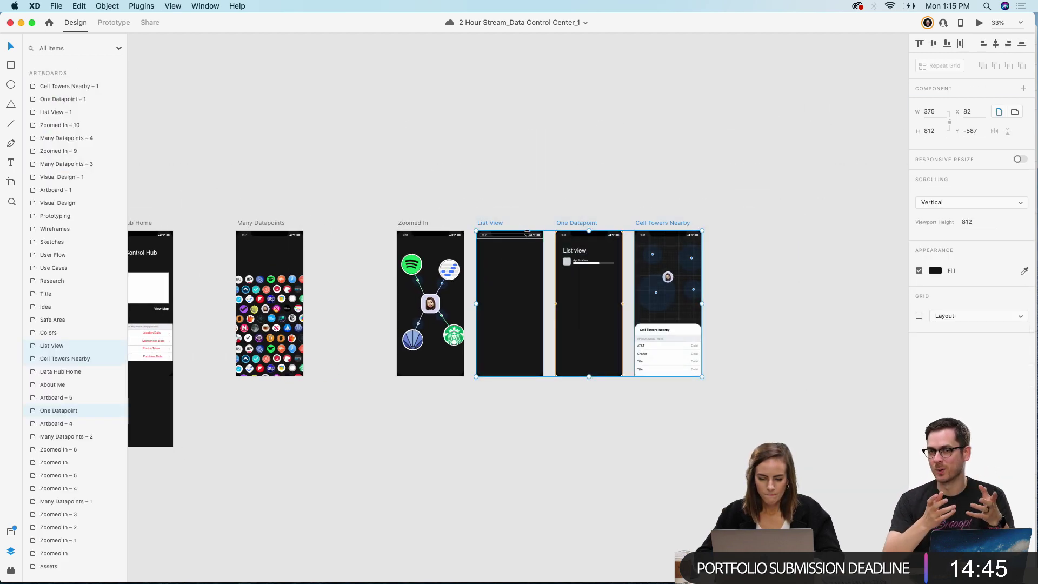
{"action": "left_click_drag", "start_coordinate": [499, 224], "coordinate": [571, 227]}
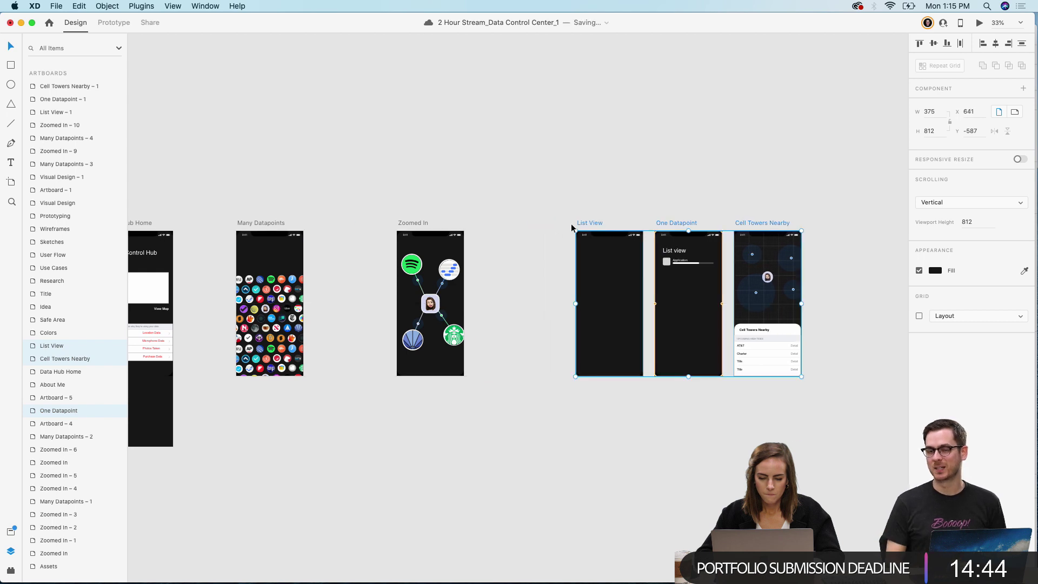
Step: Duplicate the Zoomed In artboard into the gap beside the original
{"action": "left_click", "coordinate": [423, 223]}
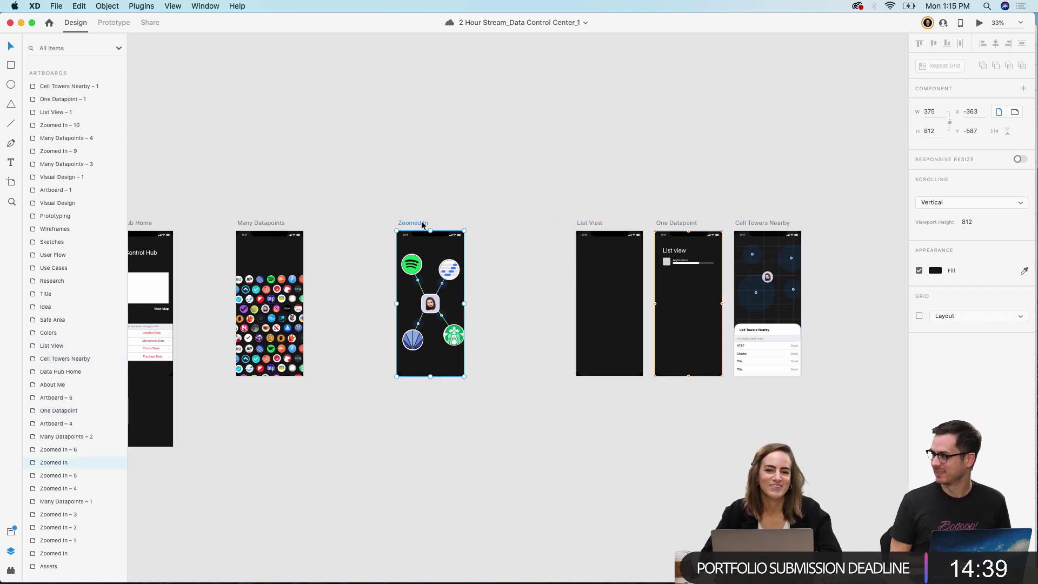
{"action": "key", "text": "super+1"}
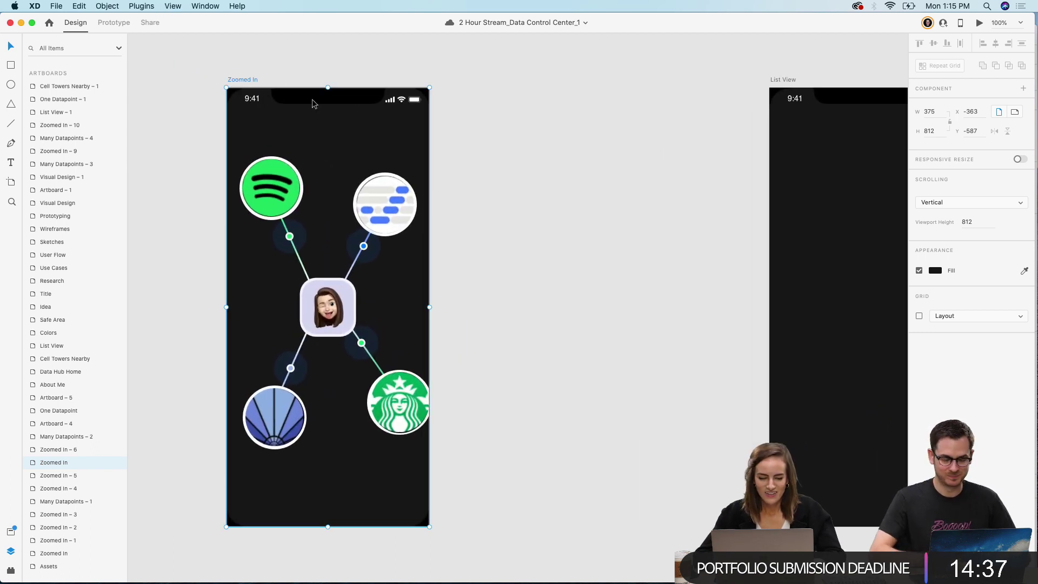
{"action": "key", "text": "super+d"}
{"action": "left_click", "coordinate": [455, 63]}
{"action": "scroll", "coordinate": [455, 63], "scroll_direction": "left", "scroll_amount": 5}
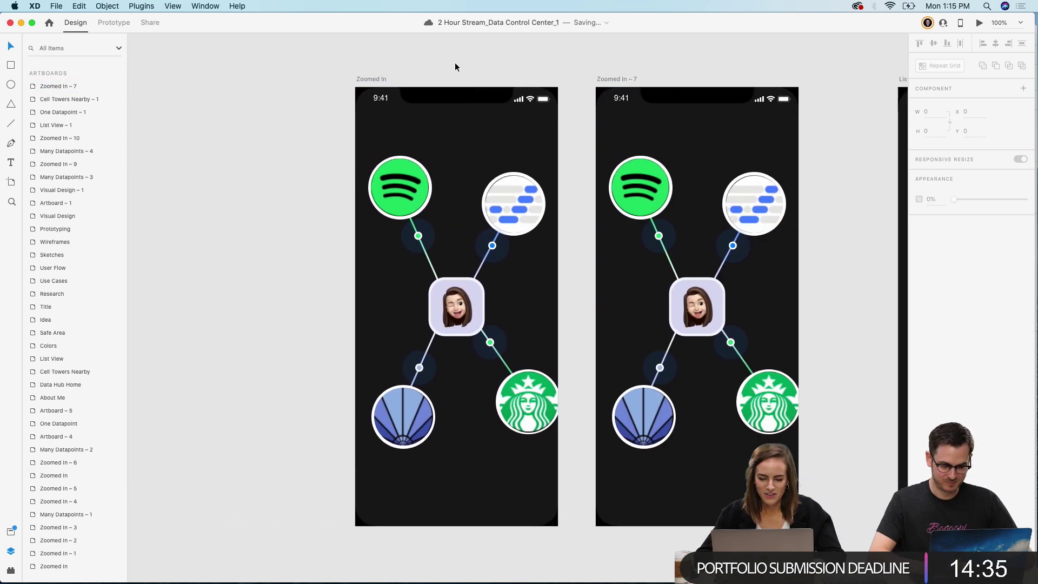
Step: Try linking the Spotify icon on Zoomed In to the duplicated artboard with a tap-triggered Auto-Animate, Ease Out, 0.3 s
{"action": "left_click", "coordinate": [114, 22]}
{"action": "left_click", "coordinate": [432, 182]}
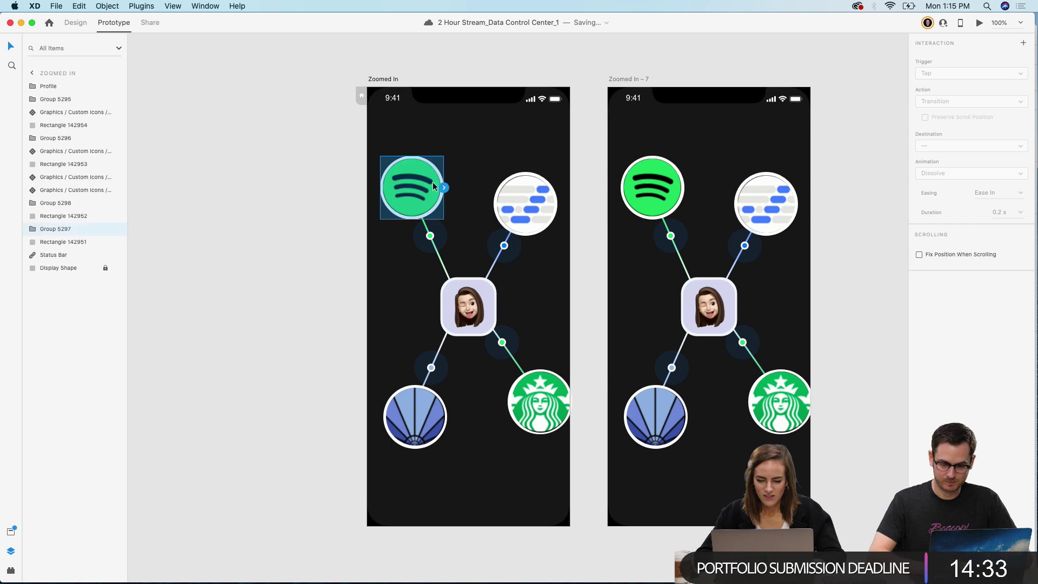
{"action": "left_click_drag", "start_coordinate": [444, 187], "coordinate": [631, 195]}
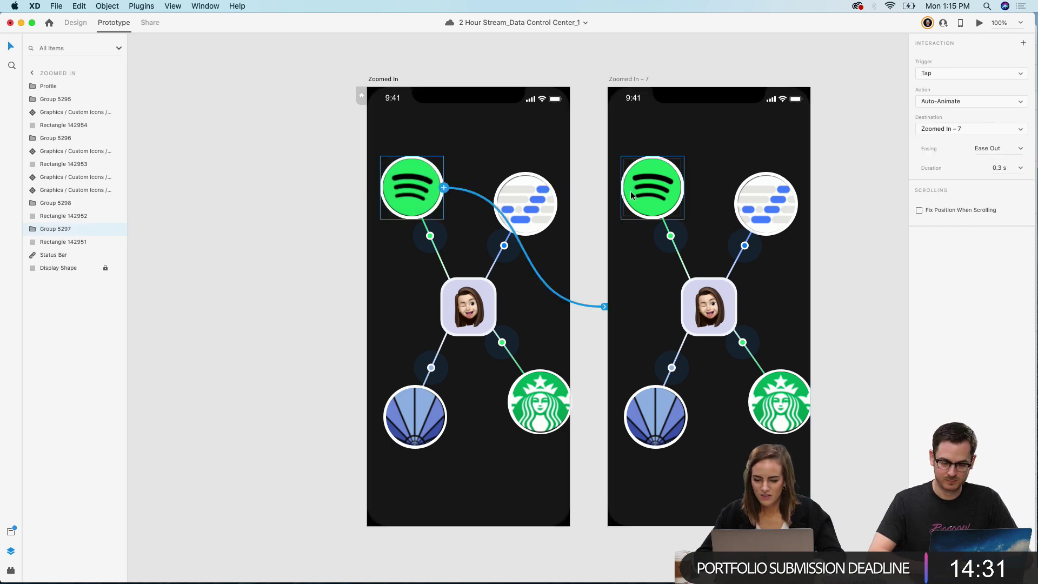
{"action": "left_click", "coordinate": [631, 194]}
{"action": "scroll", "coordinate": [630, 191], "scroll_direction": "right", "scroll_amount": 3}
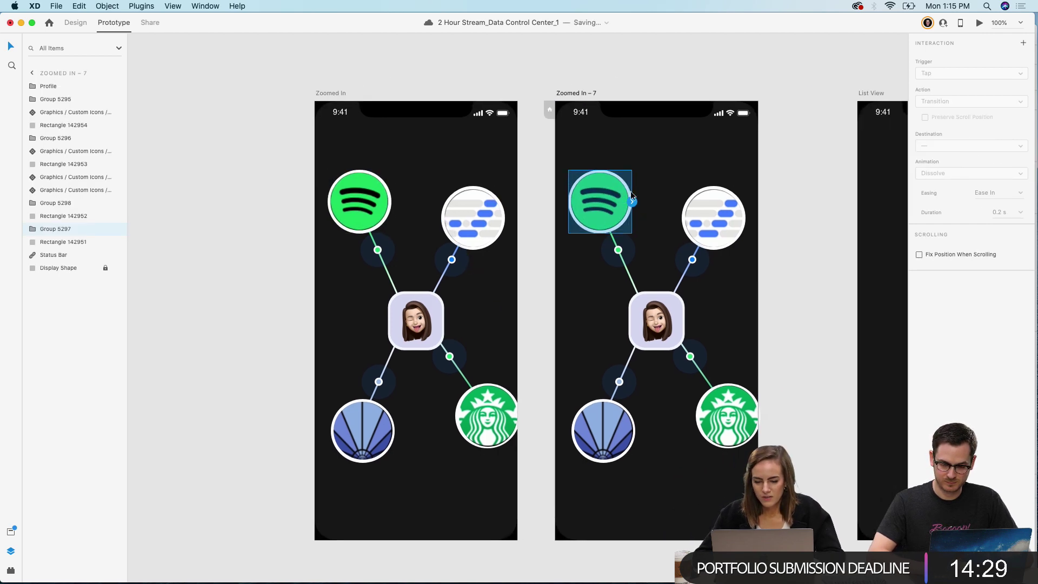
{"action": "key", "text": "ctrl+z"}
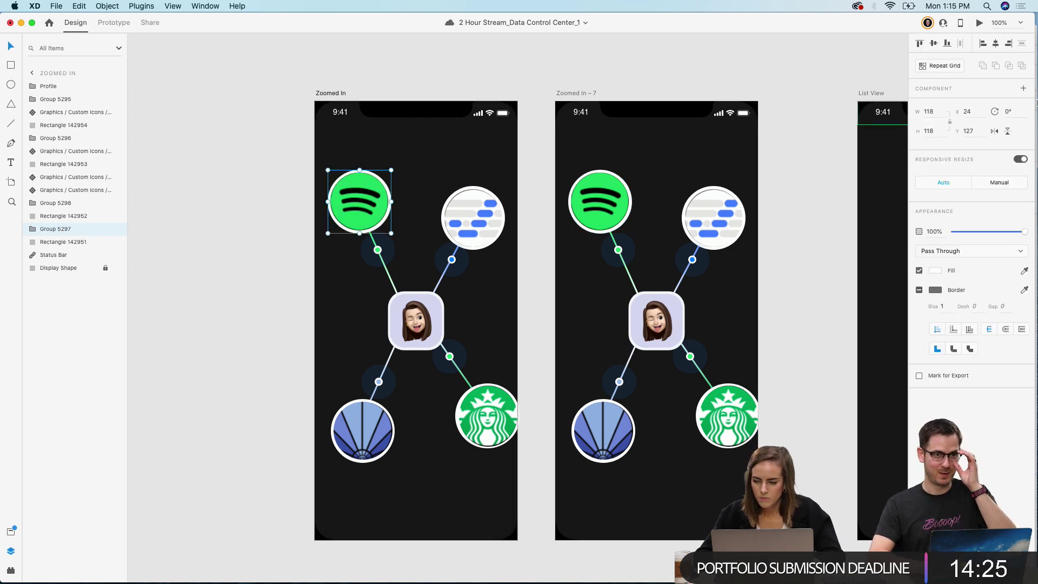
Step: Make the Spotify icon on Zoomed In a component and add a Hover State to it
{"action": "left_click", "coordinate": [1022, 88]}
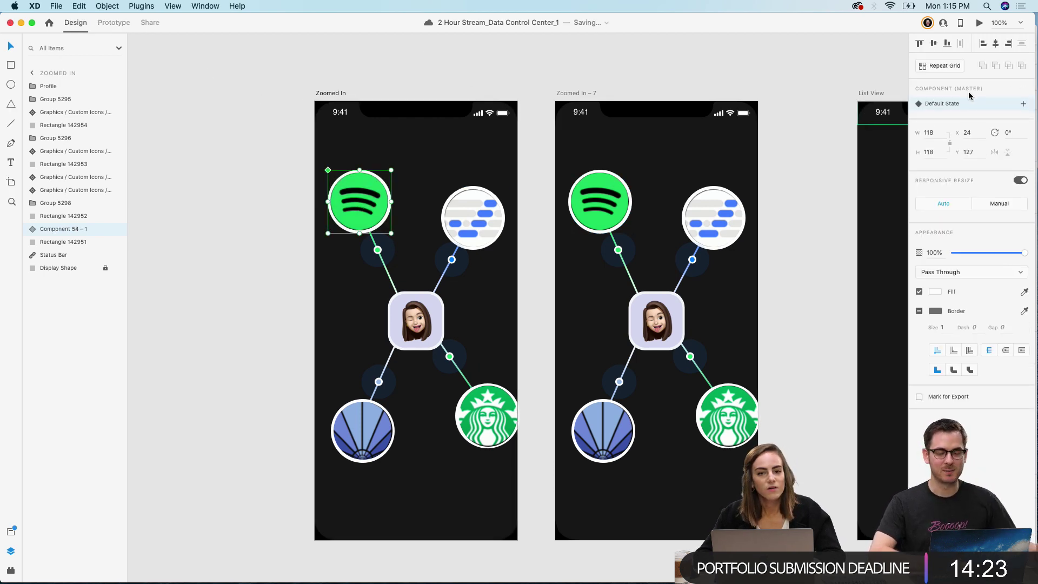
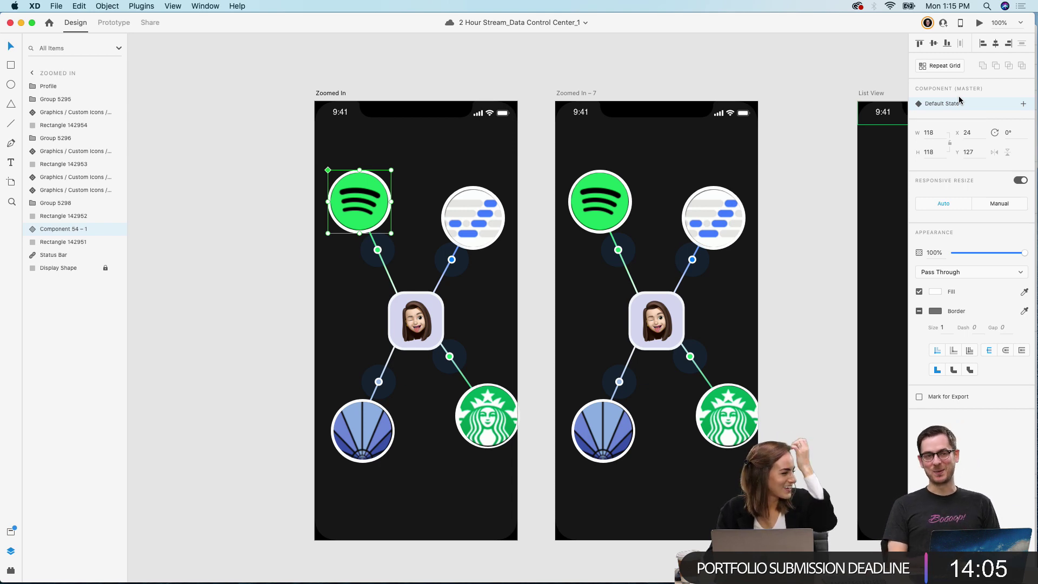
{"action": "left_click", "coordinate": [1024, 104]}
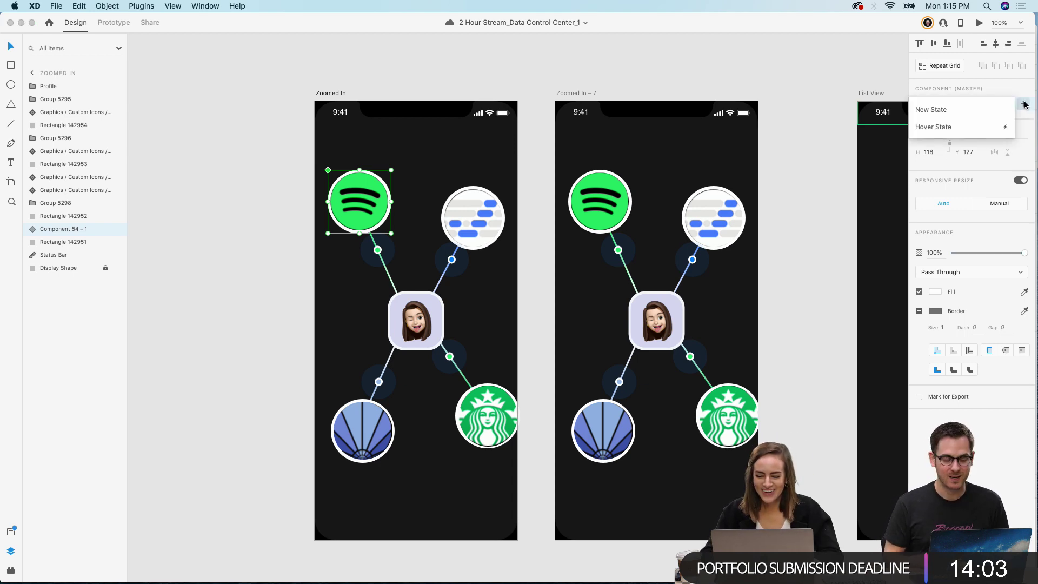
{"action": "left_click", "coordinate": [966, 127]}
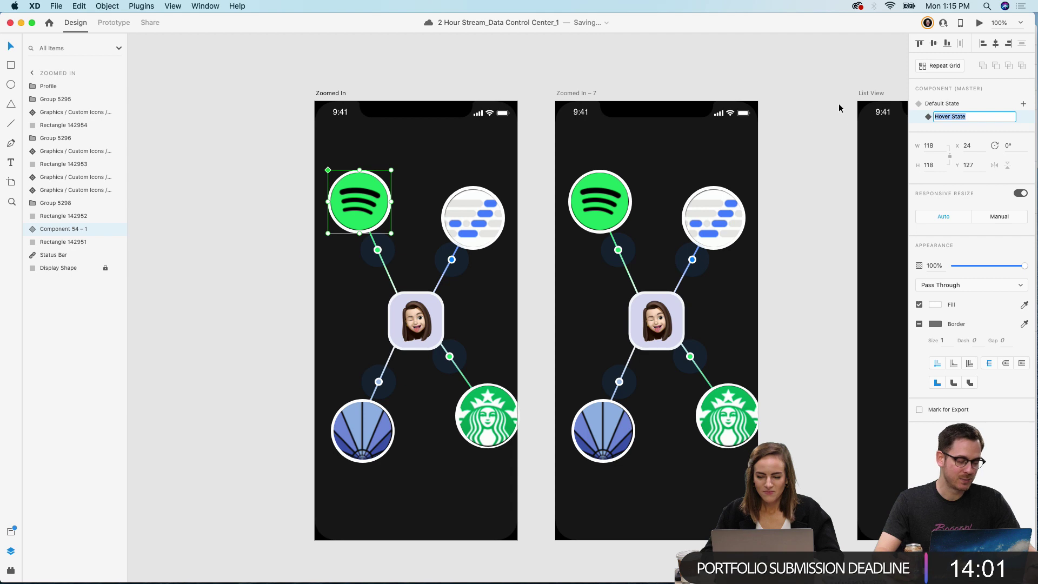
{"action": "left_click", "coordinate": [790, 109]}
Step: Lower the opacity of the Spotify icon on the duplicated artboard to 55%
{"action": "left_click", "coordinate": [600, 201]}
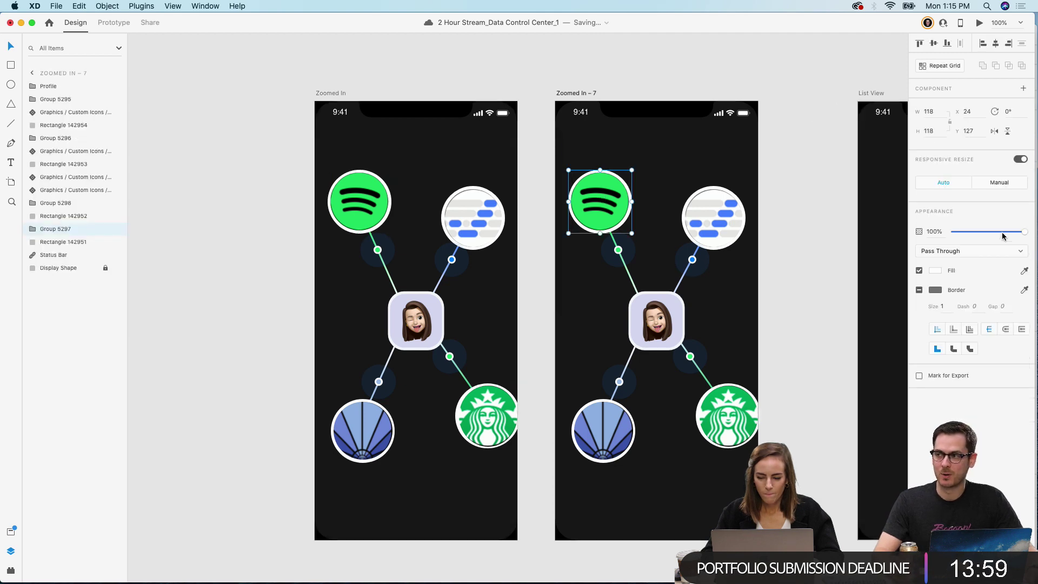
{"action": "left_click_drag", "start_coordinate": [1001, 233], "coordinate": [993, 231]}
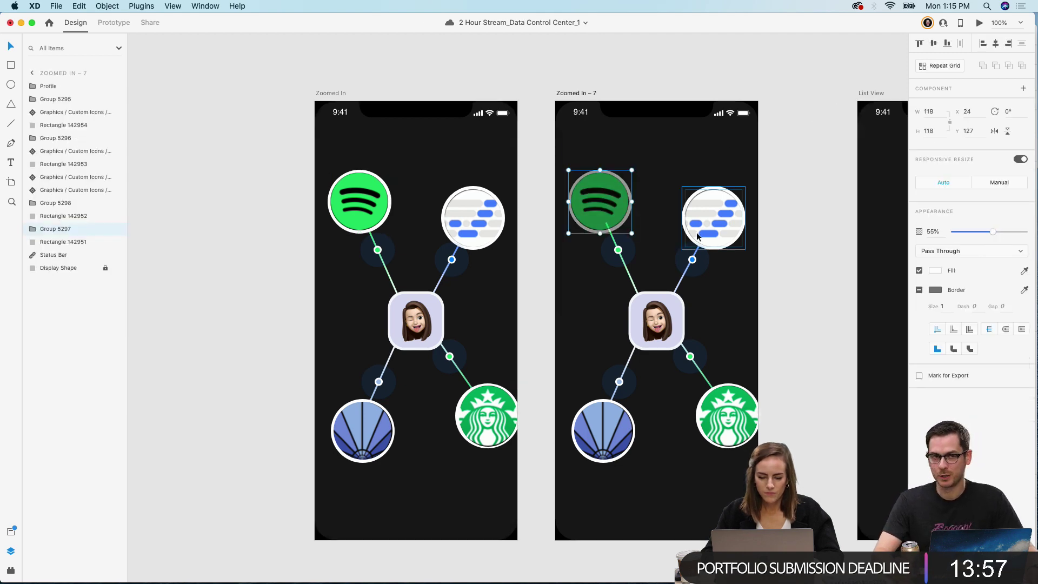
{"action": "left_click", "coordinate": [670, 265]}
Step: Shorten the duplicated artboard's Spotify connector line to a height of 144 so it stops at the faded icon's edge, and adjust its width
{"action": "left_click", "coordinate": [635, 283]}
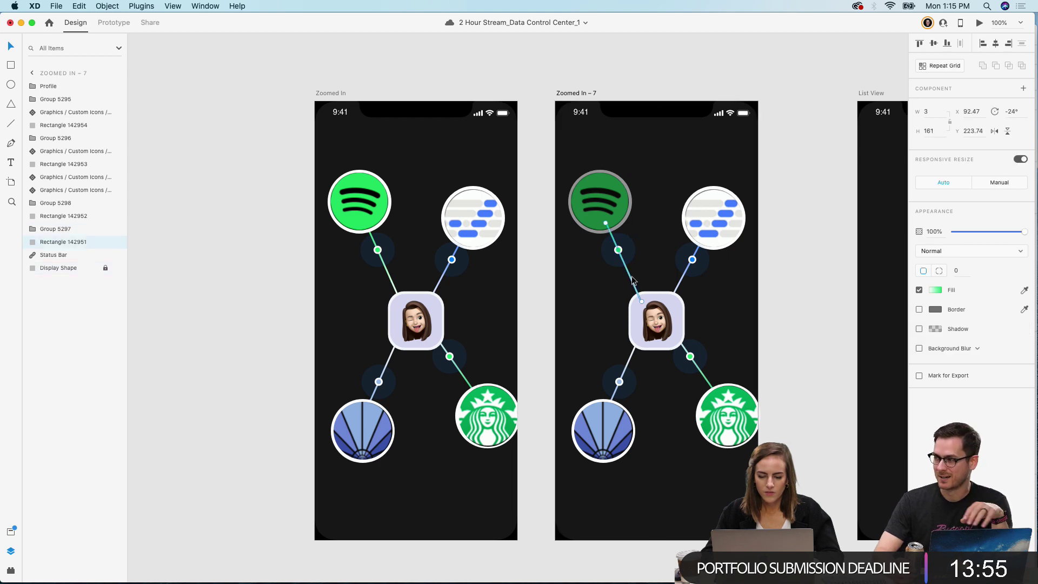
{"action": "left_click_drag", "start_coordinate": [605, 224], "coordinate": [610, 229]}
{"action": "left_click", "coordinate": [797, 114]}
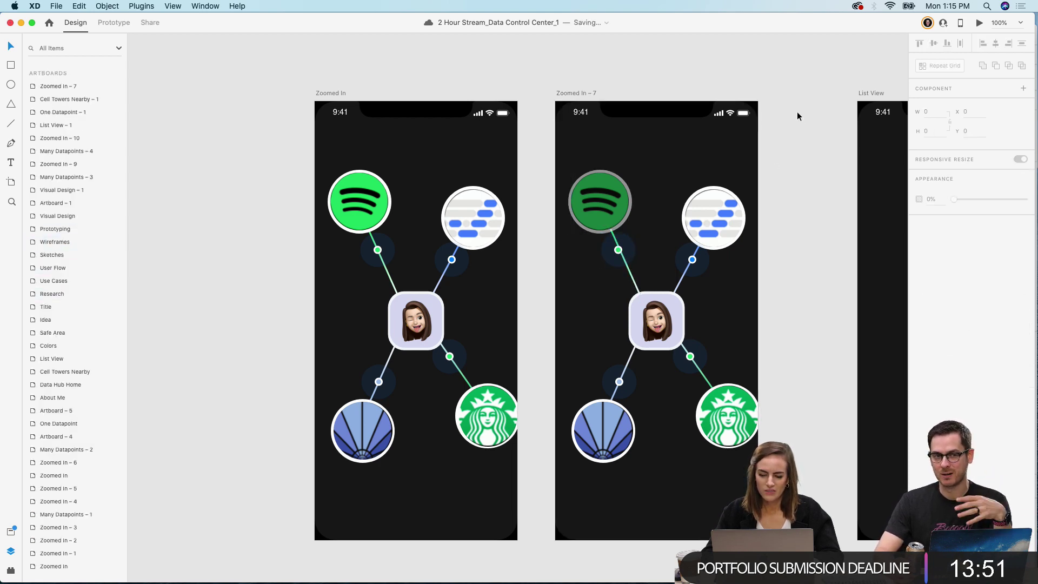
{"action": "left_click", "coordinate": [630, 273]}
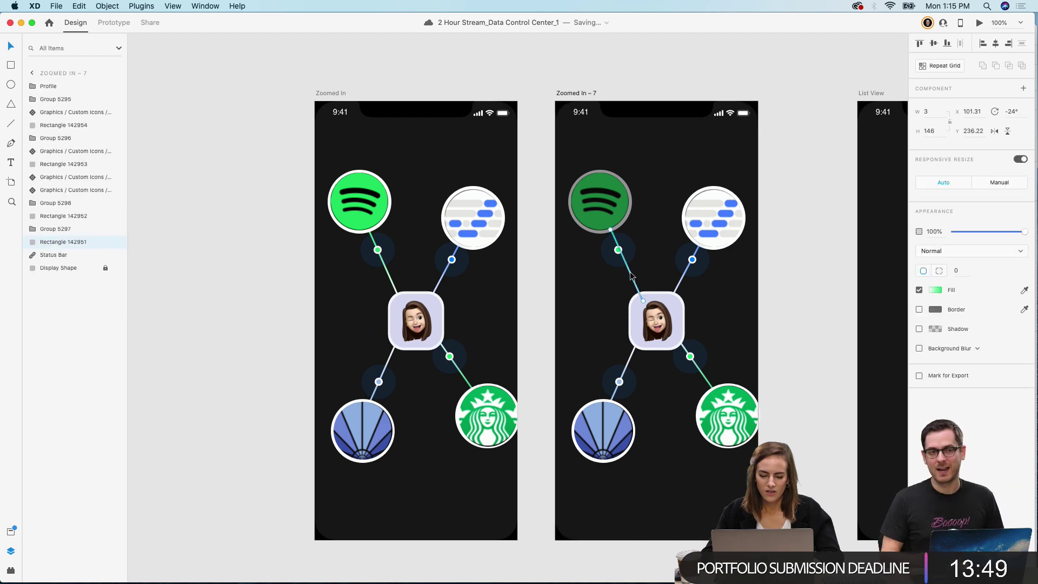
{"action": "left_click_drag", "start_coordinate": [611, 230], "coordinate": [612, 231]}
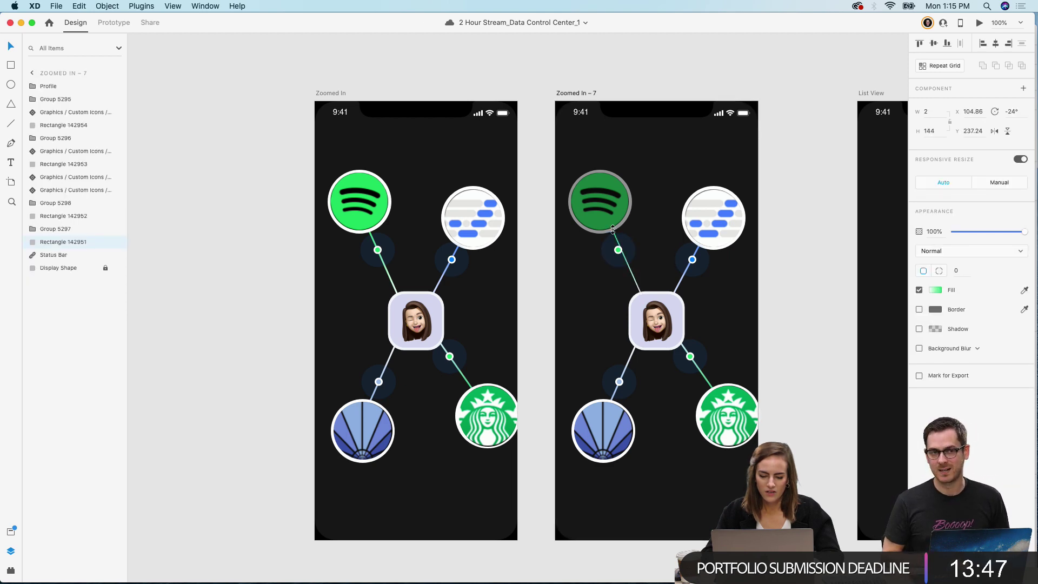
{"action": "left_click", "coordinate": [748, 81]}
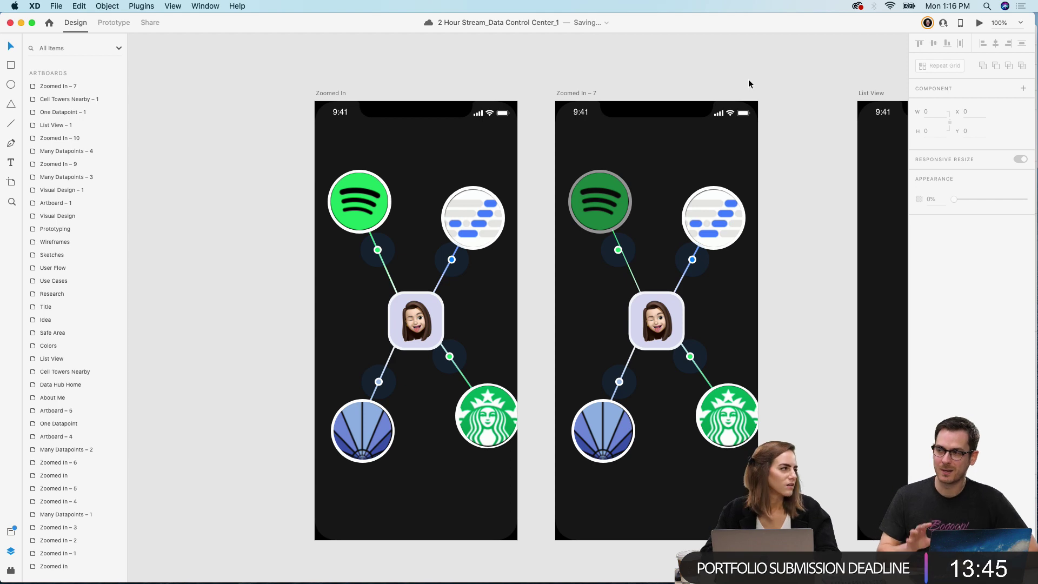
{"action": "left_click", "coordinate": [634, 278]}
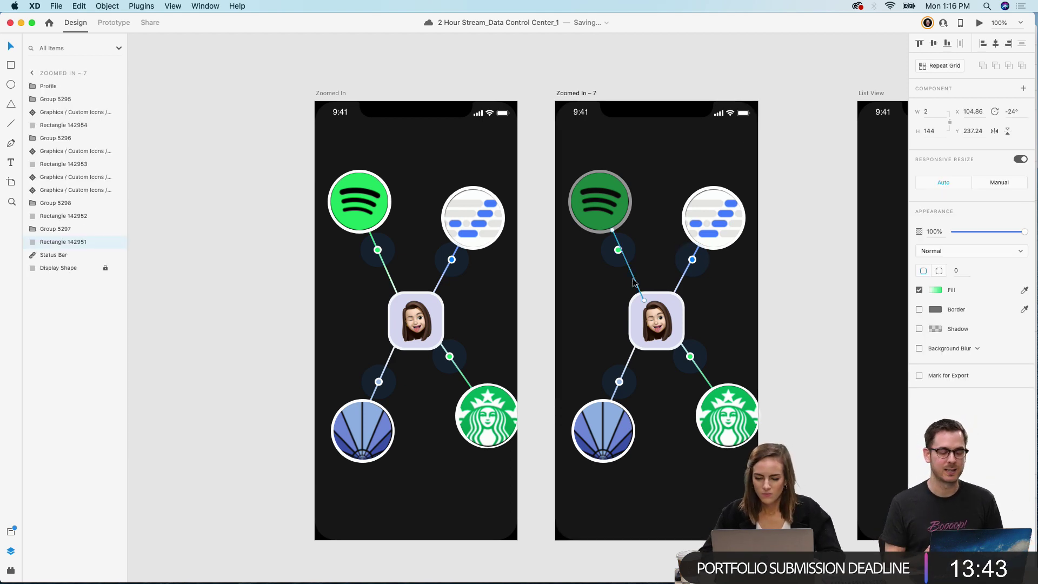
{"action": "left_click", "coordinate": [927, 111]}
{"action": "left_click", "coordinate": [753, 81]}
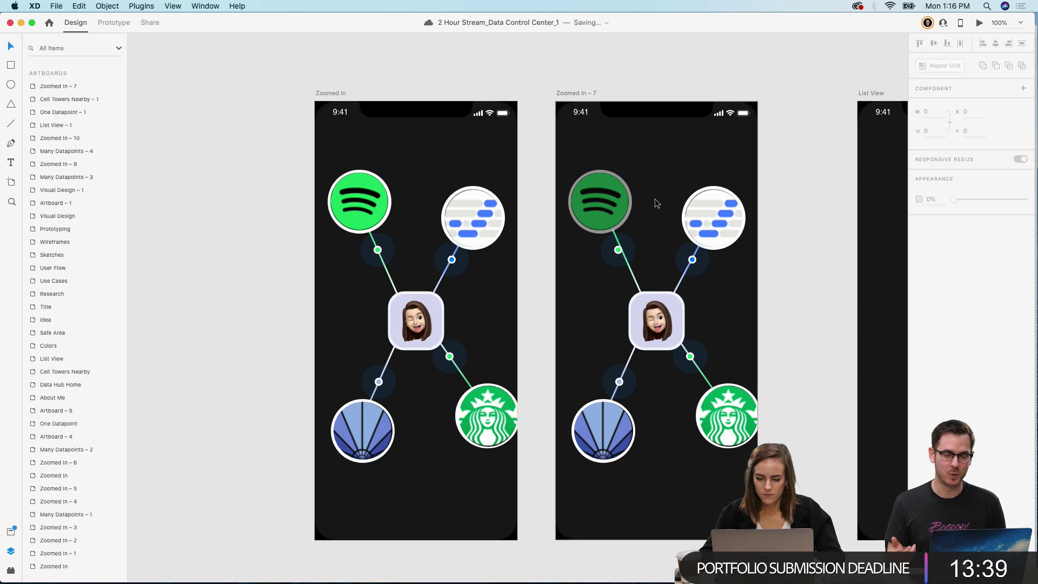
Step: Realign the green pin on the duplicated artboard's Spotify connector at X 89.5, Y 237 and save the document
{"action": "left_click_drag", "start_coordinate": [633, 243], "coordinate": [635, 240]}
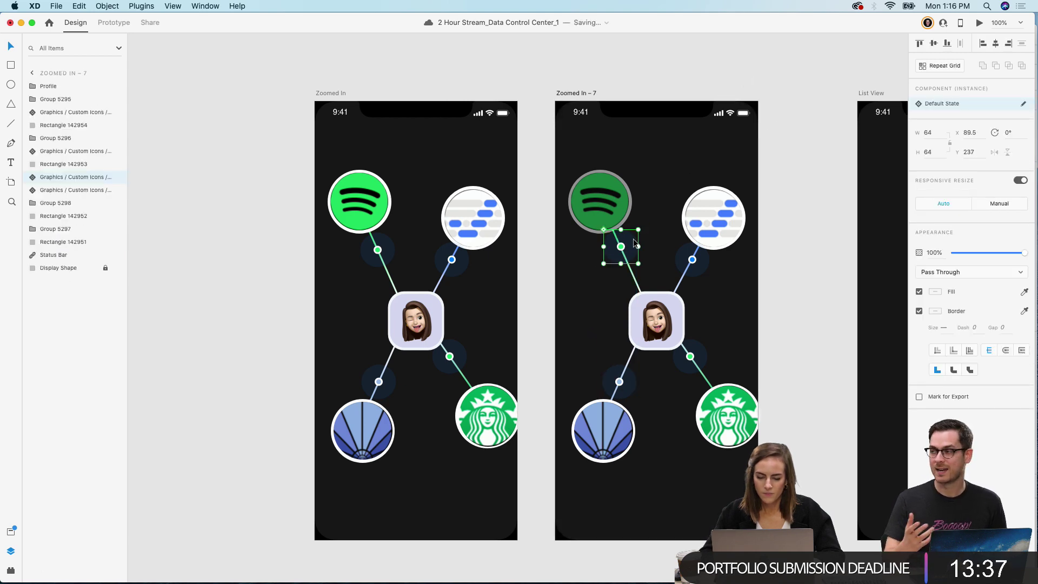
{"action": "left_click", "coordinate": [771, 74]}
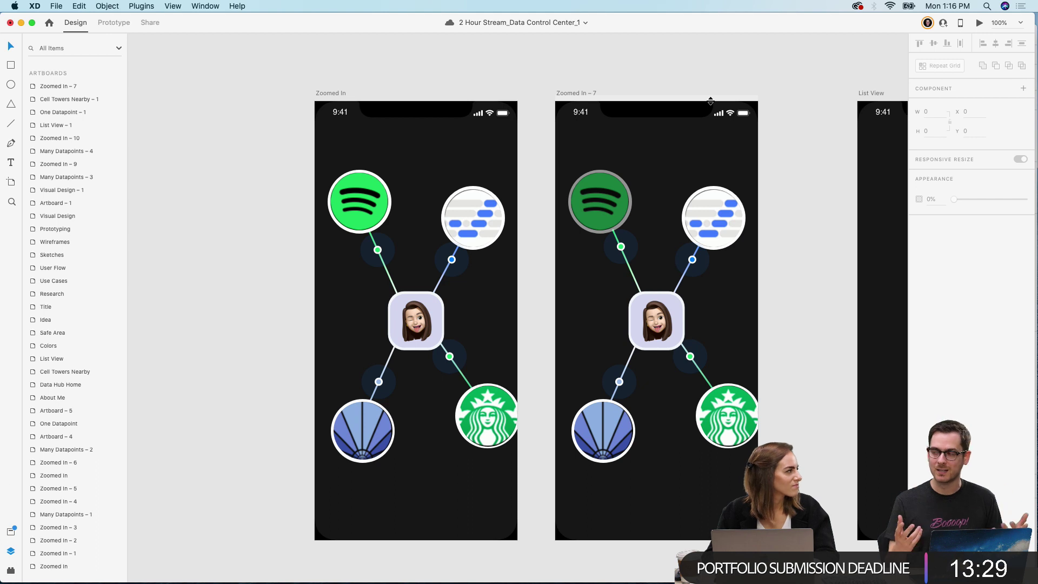
{"action": "key", "text": "super+s"}
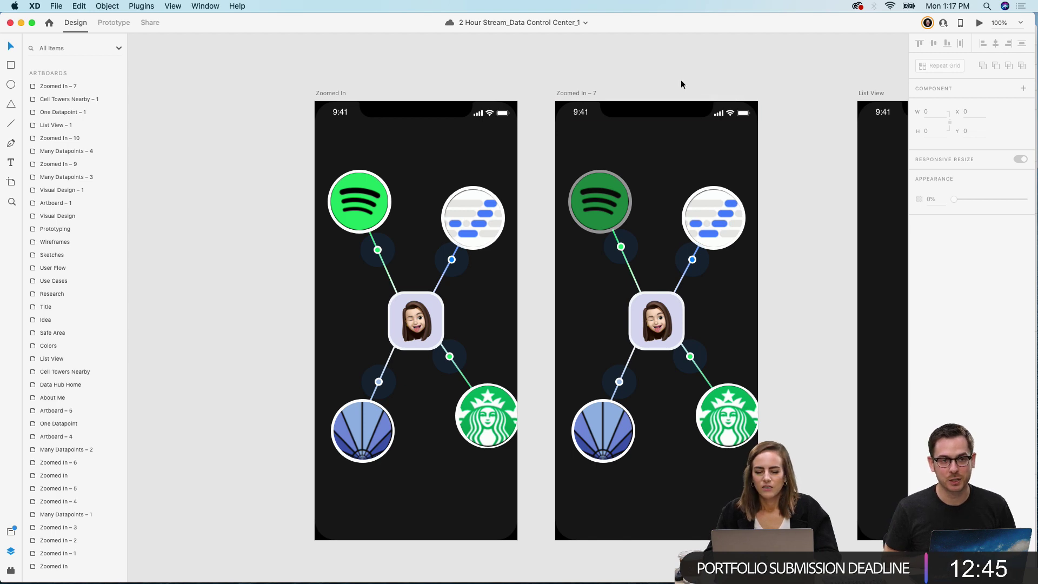
Step: Check the faded Spotify icon on the duplicate, and select the Spotify component in its Hover State on the original Zoomed In artboard
{"action": "left_click", "coordinate": [615, 184]}
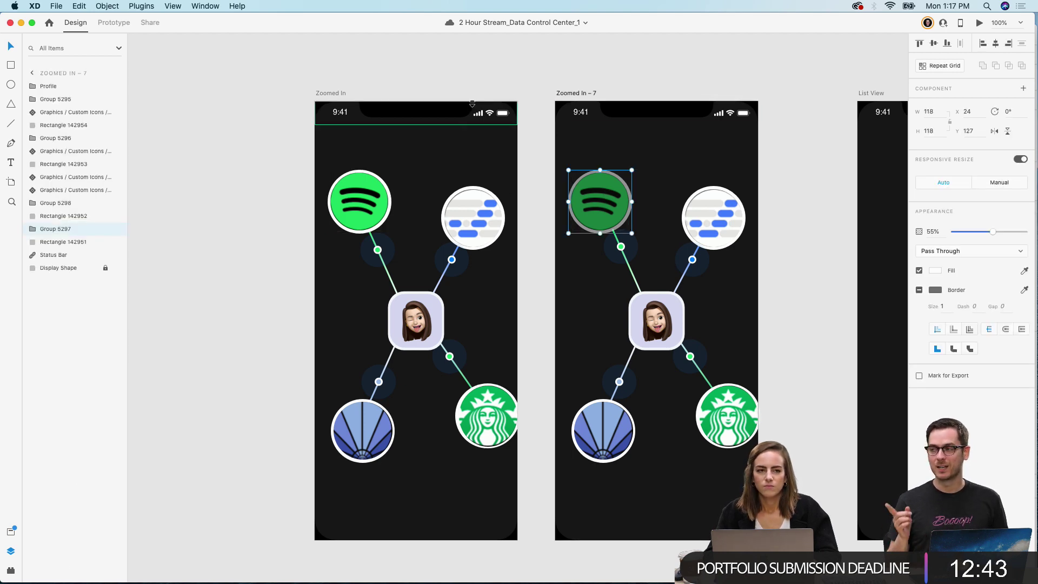
{"action": "left_click", "coordinate": [488, 89]}
{"action": "scroll", "coordinate": [488, 89], "scroll_direction": "right", "scroll_amount": 2}
{"action": "scroll", "coordinate": [488, 89], "scroll_direction": "up", "scroll_amount": 1}
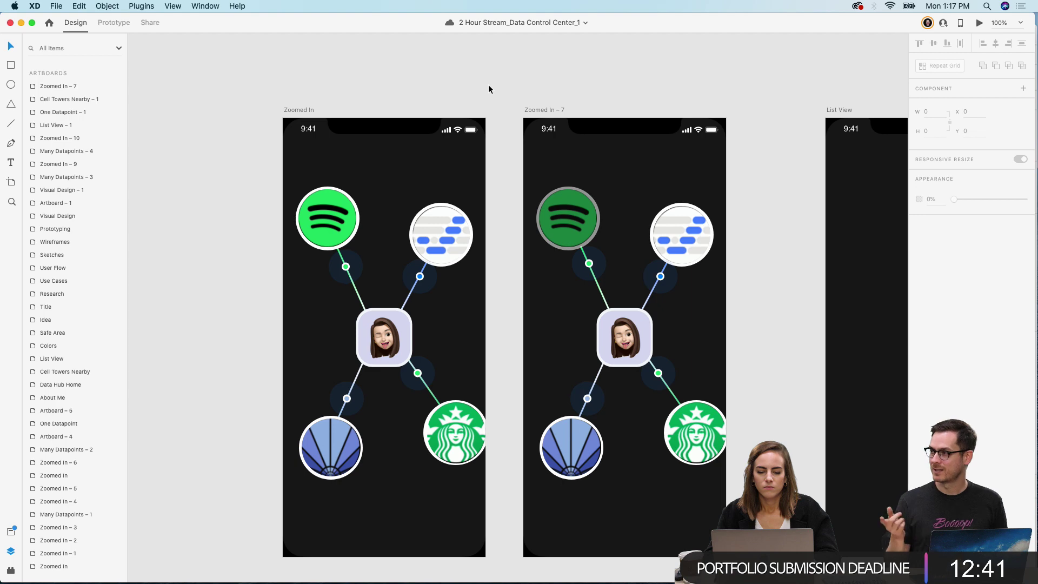
{"action": "scroll", "coordinate": [488, 89], "scroll_direction": "left", "scroll_amount": 1}
{"action": "scroll", "coordinate": [488, 89], "scroll_direction": "down", "scroll_amount": 1}
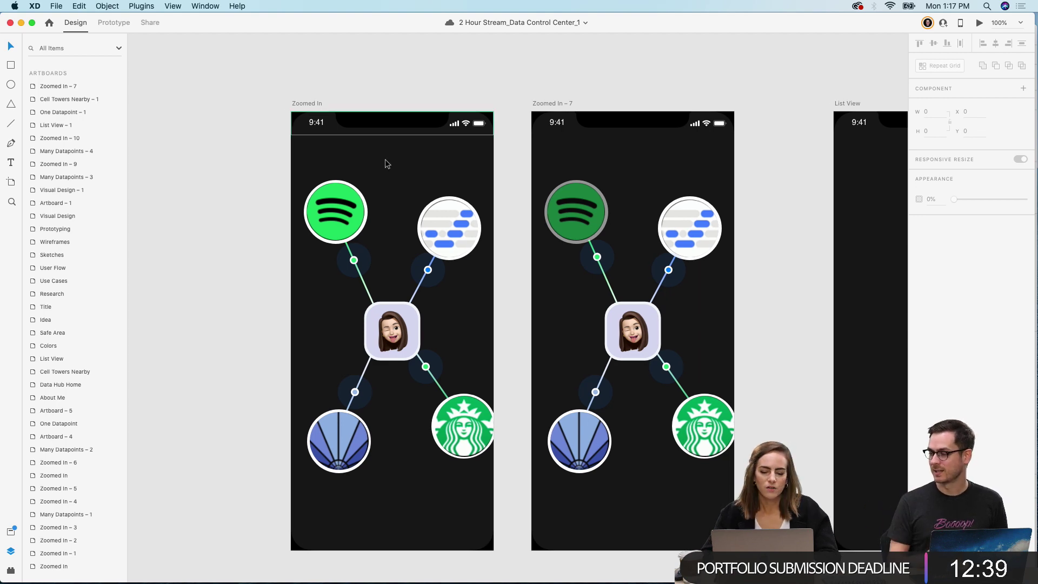
{"action": "left_click", "coordinate": [373, 173]}
{"action": "left_click", "coordinate": [336, 216]}
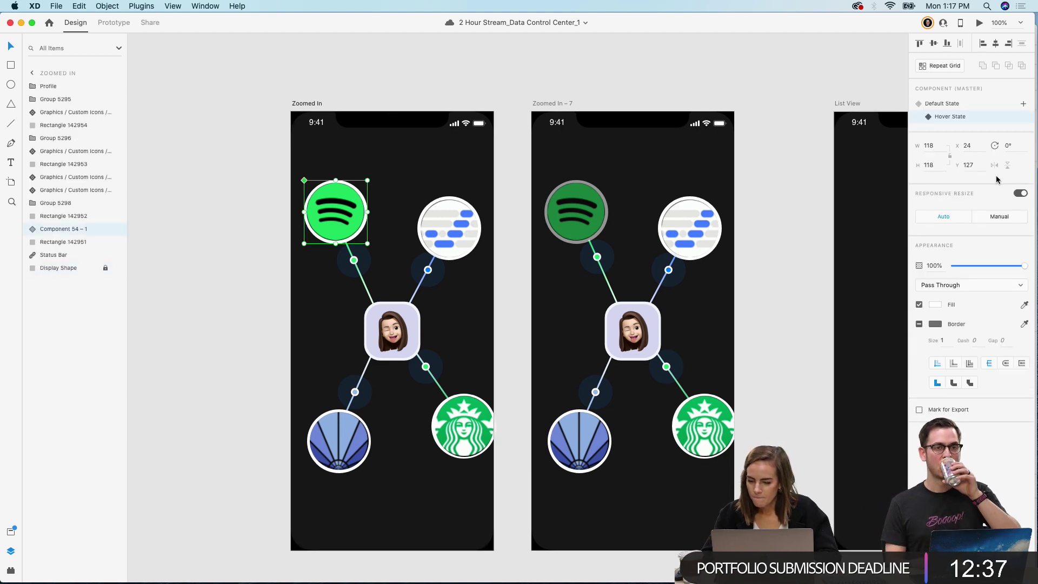
Step: Review the prototype trigger options for the Default State of the Spotify icon component on the Zoomed In artboard
{"action": "left_click", "coordinate": [114, 24]}
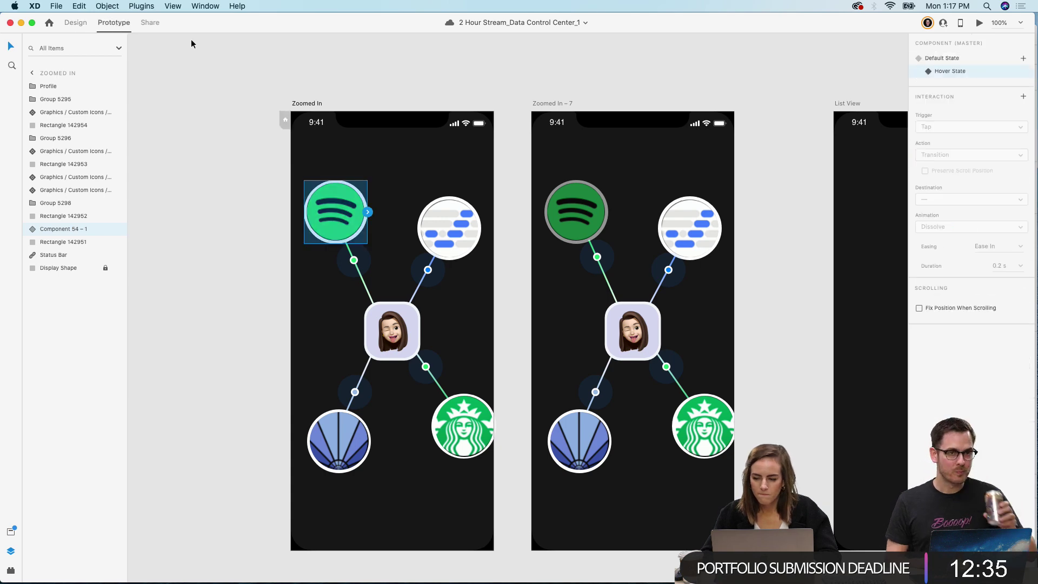
{"action": "left_click", "coordinate": [943, 59]}
{"action": "left_click", "coordinate": [997, 127]}
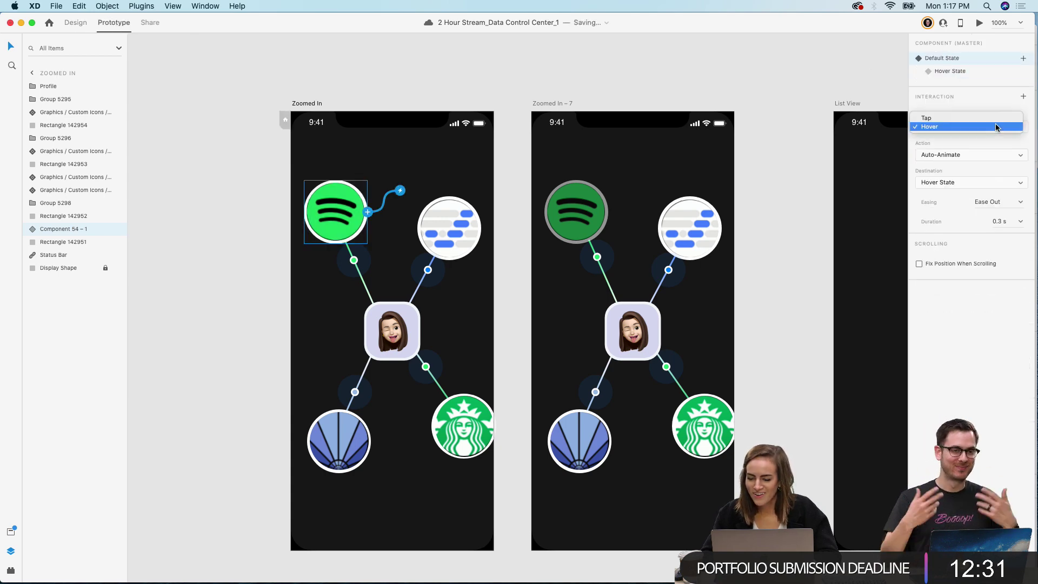
{"action": "left_click", "coordinate": [997, 126]}
{"action": "left_click", "coordinate": [630, 72]}
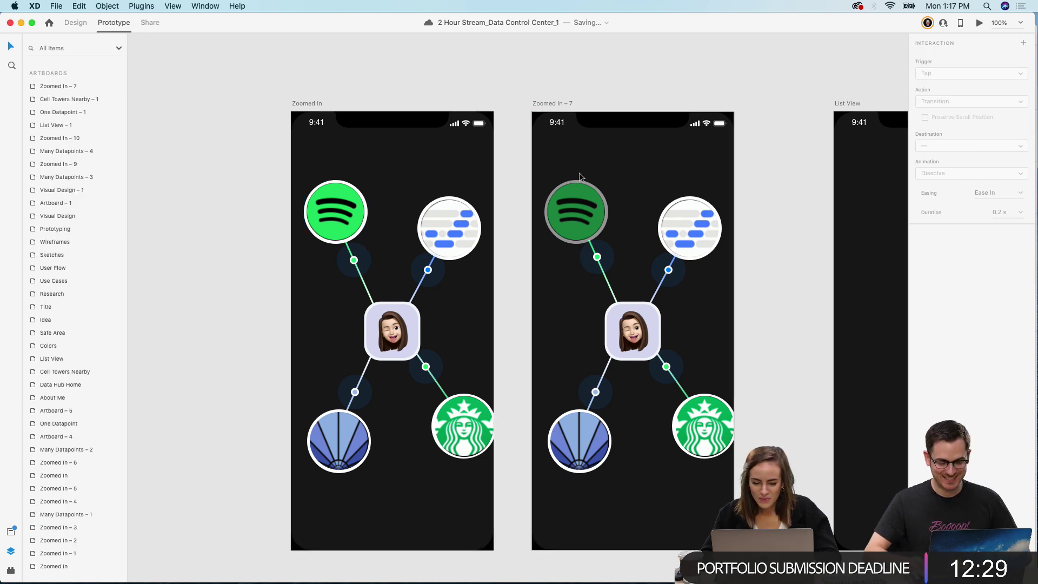
{"action": "left_click", "coordinate": [576, 211]}
{"action": "left_click", "coordinate": [721, 71]}
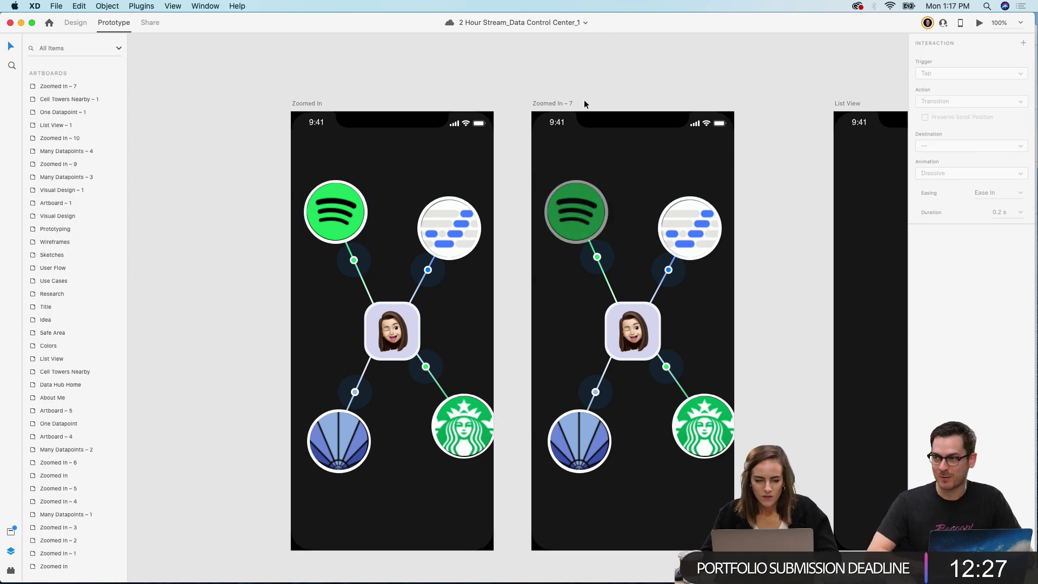
Step: Copy the "Alerts" text from the Assets artboard and place it over the Spotify icon on the Zoomed In – 7 artboard
{"action": "scroll", "coordinate": [554, 126], "scroll_direction": "down", "scroll_amount": 3}
{"action": "scroll", "coordinate": [552, 125], "scroll_direction": "down", "scroll_amount": 3}
{"action": "scroll", "coordinate": [551, 124], "scroll_direction": "down", "scroll_amount": 10}
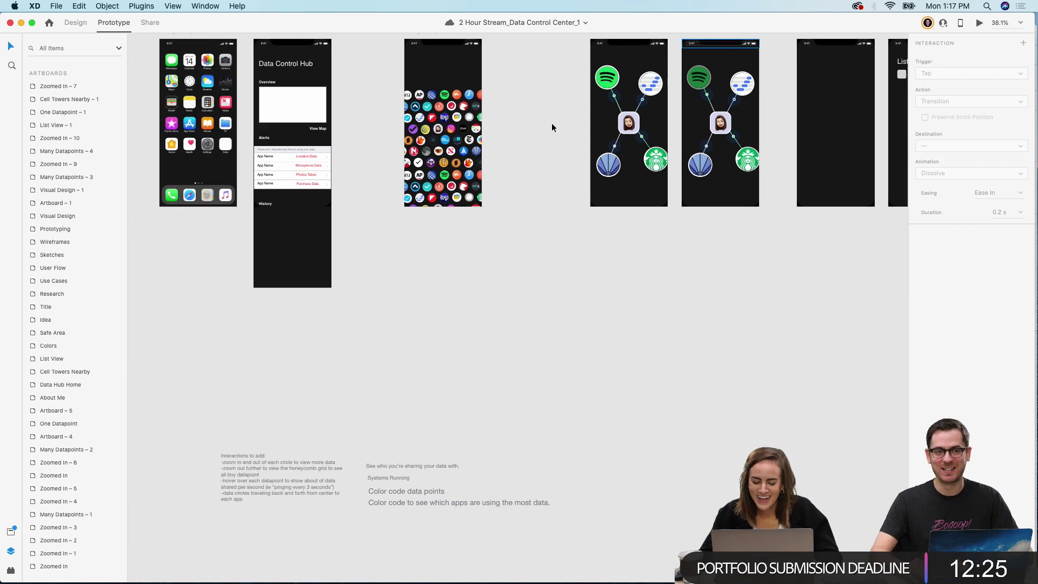
{"action": "scroll", "coordinate": [551, 124], "scroll_direction": "left", "scroll_amount": 5}
{"action": "scroll", "coordinate": [551, 128], "scroll_direction": "left", "scroll_amount": 10}
{"action": "scroll", "coordinate": [551, 128], "scroll_direction": "down", "scroll_amount": 3}
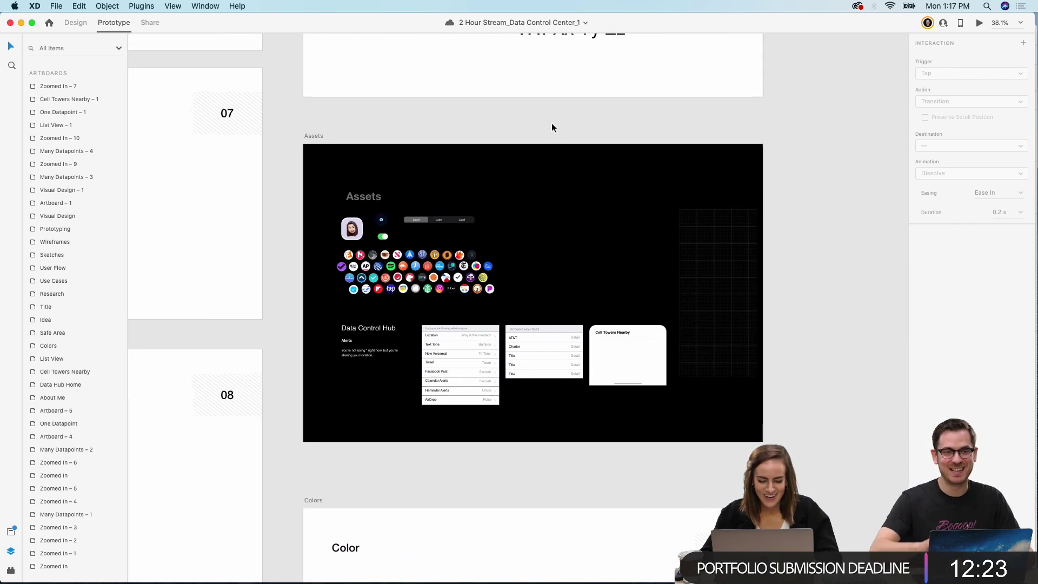
{"action": "left_click", "coordinate": [361, 342]}
{"action": "scroll", "coordinate": [158, 81], "scroll_direction": "up", "scroll_amount": 3}
{"action": "scroll", "coordinate": [157, 81], "scroll_direction": "right", "scroll_amount": 5}
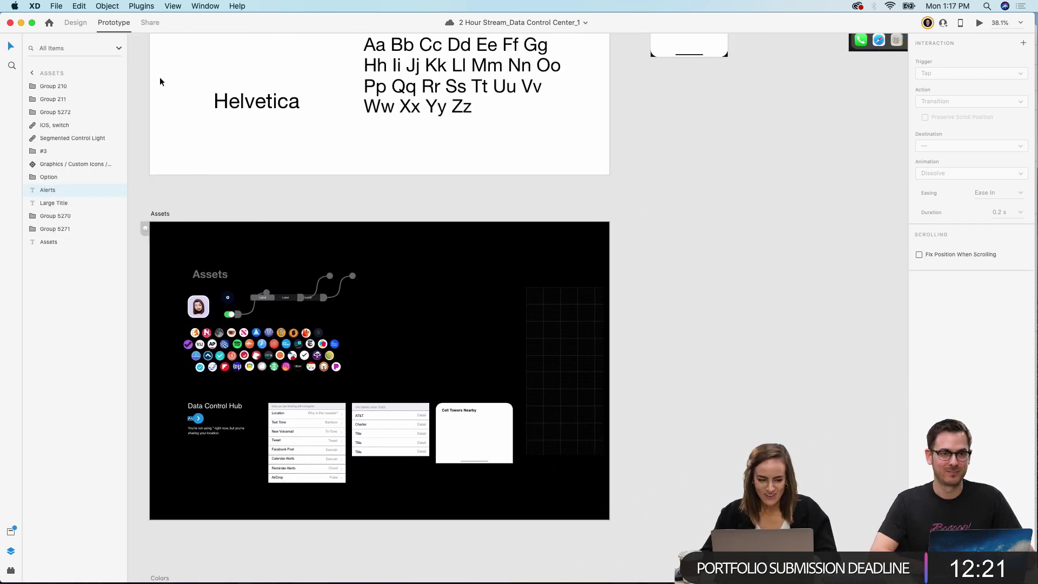
{"action": "left_click", "coordinate": [75, 22]}
{"action": "scroll", "coordinate": [606, 243], "scroll_direction": "up", "scroll_amount": 3}
{"action": "scroll", "coordinate": [607, 243], "scroll_direction": "up", "scroll_amount": 5}
{"action": "scroll", "coordinate": [606, 243], "scroll_direction": "right", "scroll_amount": 15}
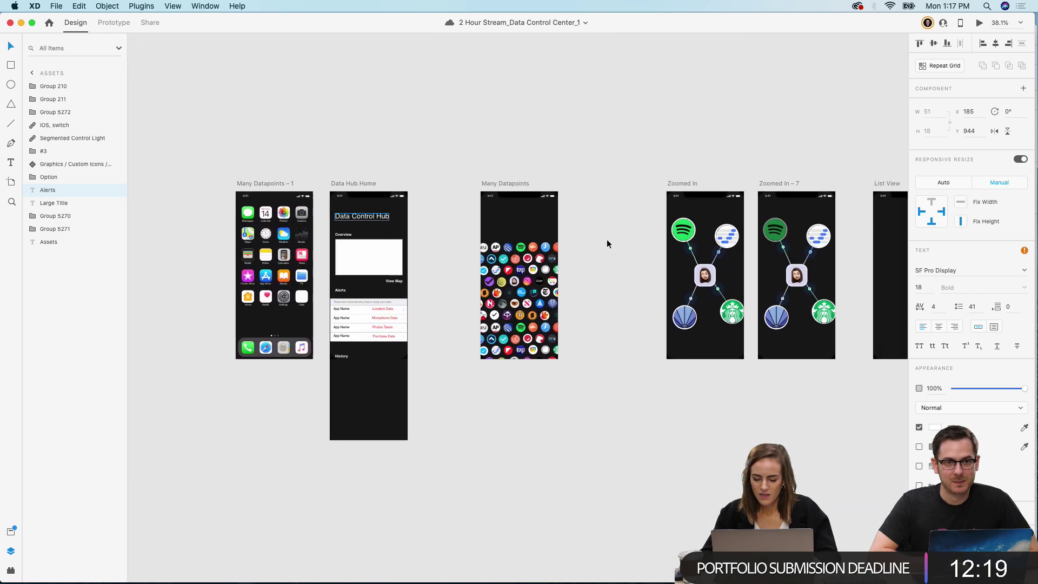
{"action": "scroll", "coordinate": [670, 227], "scroll_direction": "up", "scroll_amount": 10}
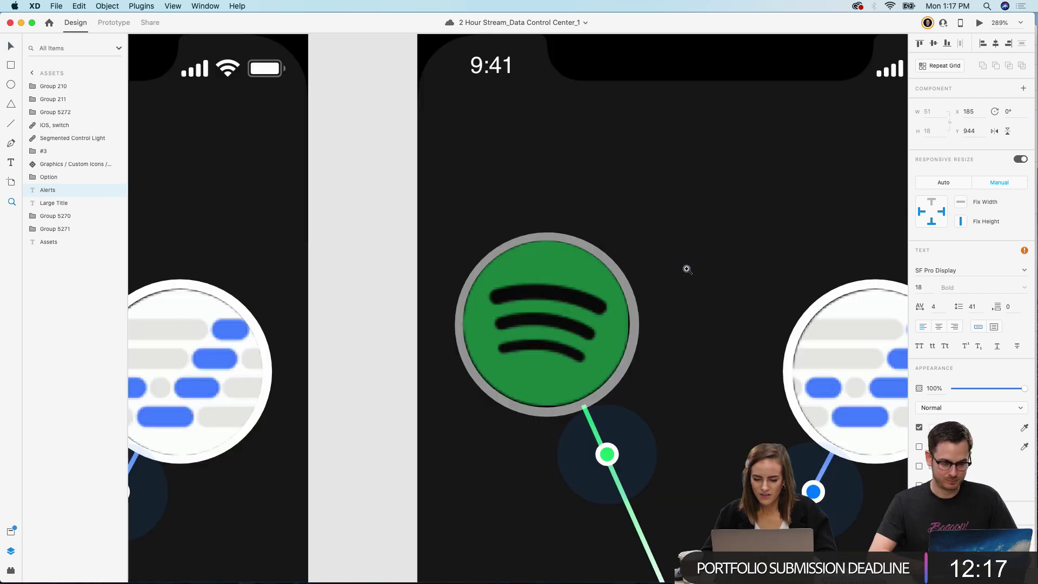
{"action": "type", "text": "Alerts"}
{"action": "left_click_drag", "start_coordinate": [541, 311], "coordinate": [565, 320]}
Step: Replace the "Alerts" text over the Spotify icon with "3"
{"action": "double_click", "coordinate": [564, 317]}
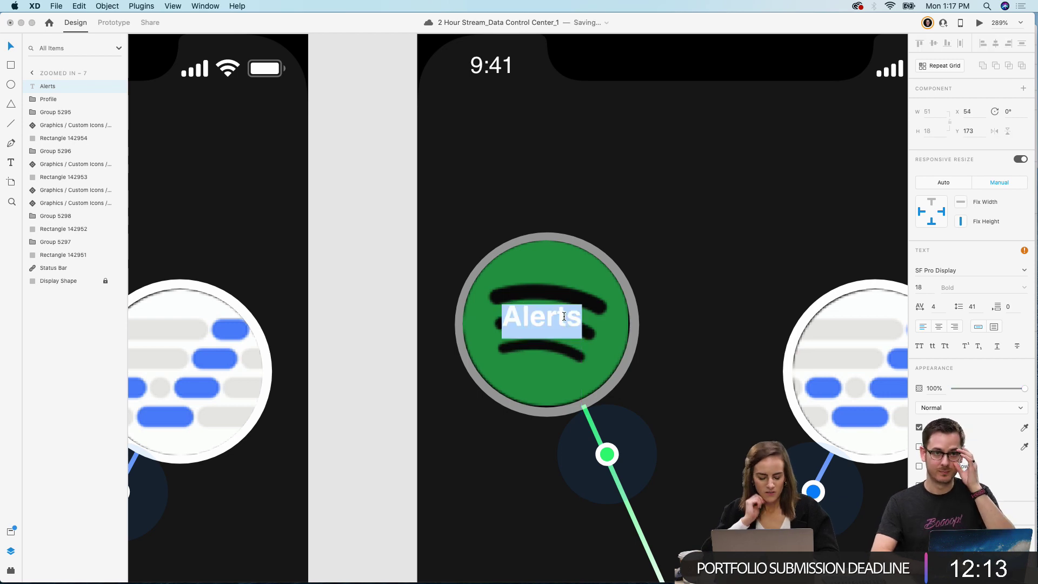
{"action": "type", "text": "3"}
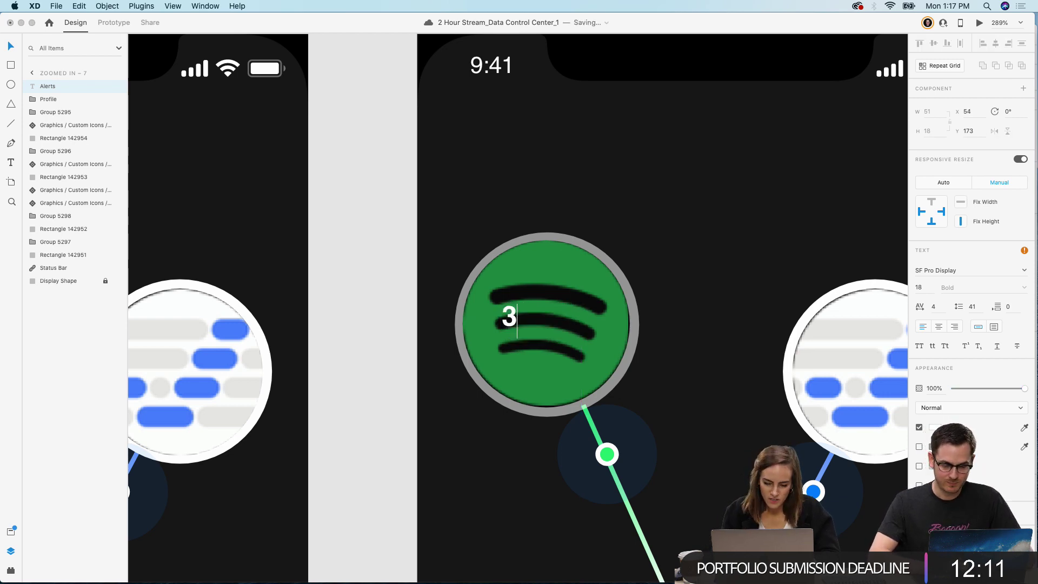
{"action": "key", "text": "super+1"}
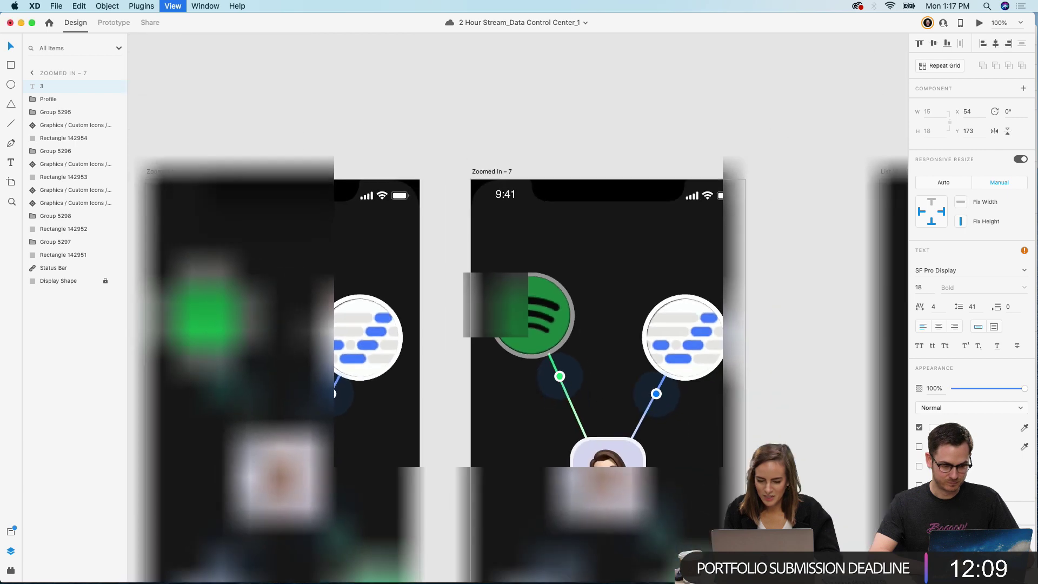
{"action": "left_click", "coordinate": [612, 138]}
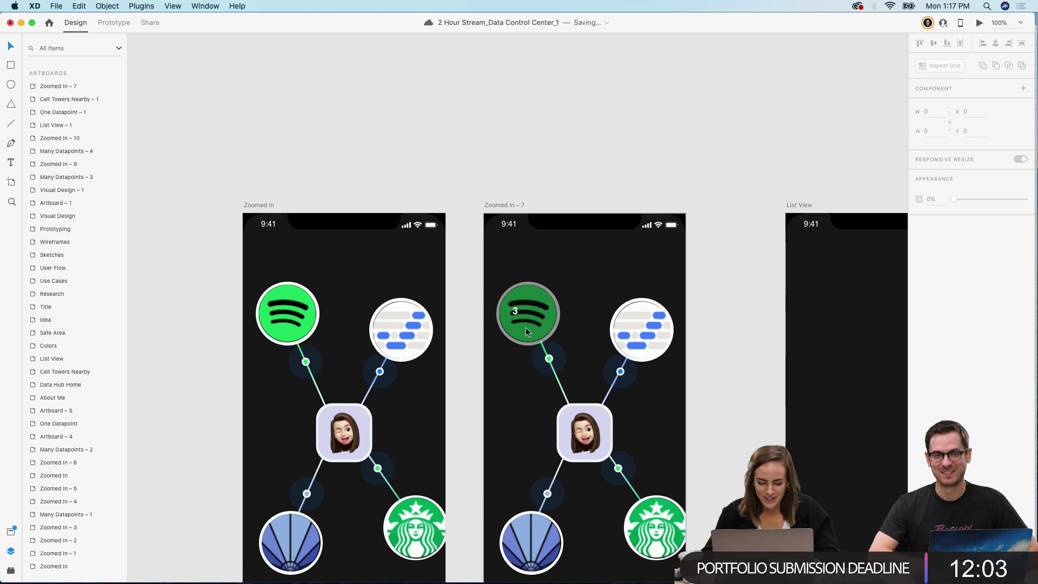
{"action": "left_click", "coordinate": [513, 310]}
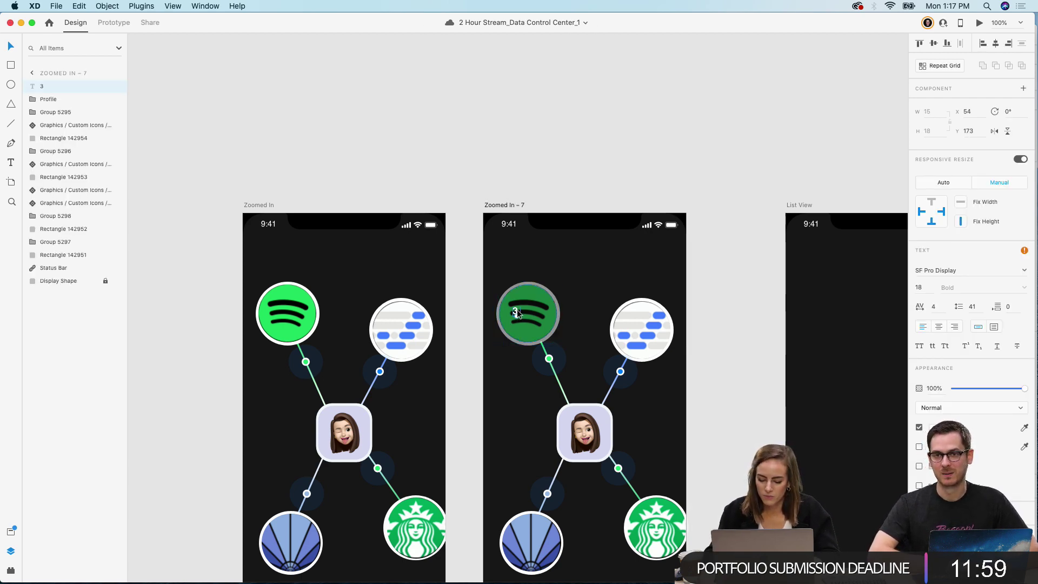
Step: Rewrite the text over the Spotify icon as "Every 3 seconds"
{"action": "key", "text": "super+equal"}
{"action": "double_click", "coordinate": [514, 313]}
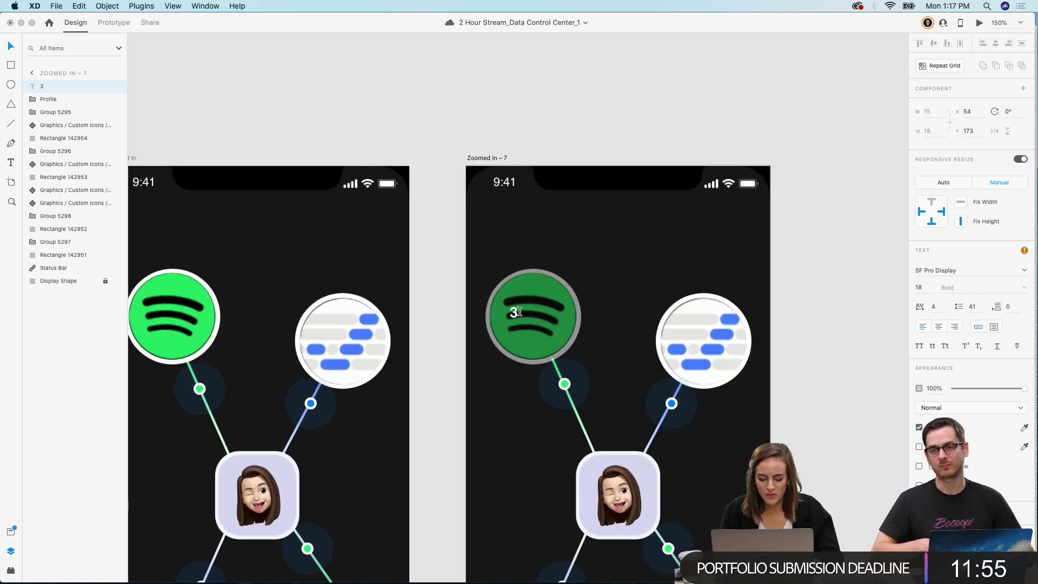
{"action": "key", "text": "BackSpace"}
{"action": "type", "text": "Every "}
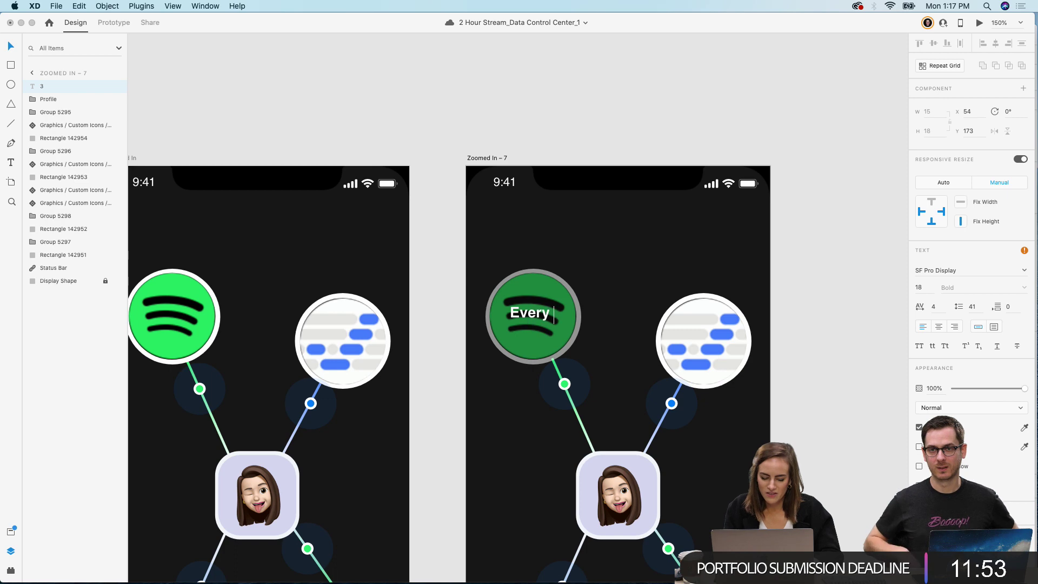
{"action": "type", "text": "3 seconds"}
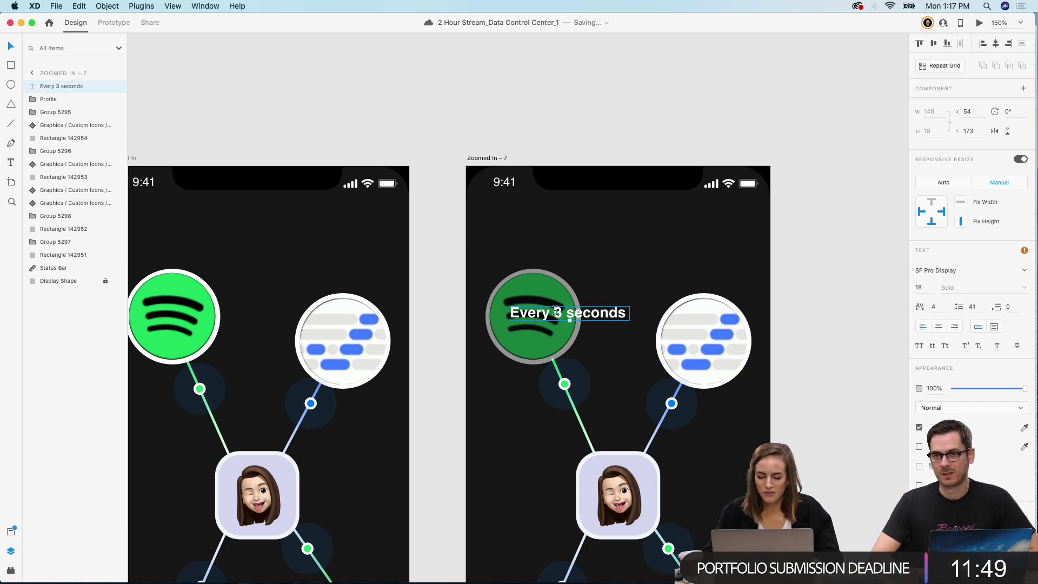
Step: Reword the beginning of the label so it reads "Sharing every 3 seconds"
{"action": "key", "text": "super+a"}
{"action": "left_click", "coordinate": [522, 310]}
{"action": "key", "text": "BackSpace"}
{"action": "type", "text": "Sharing "}
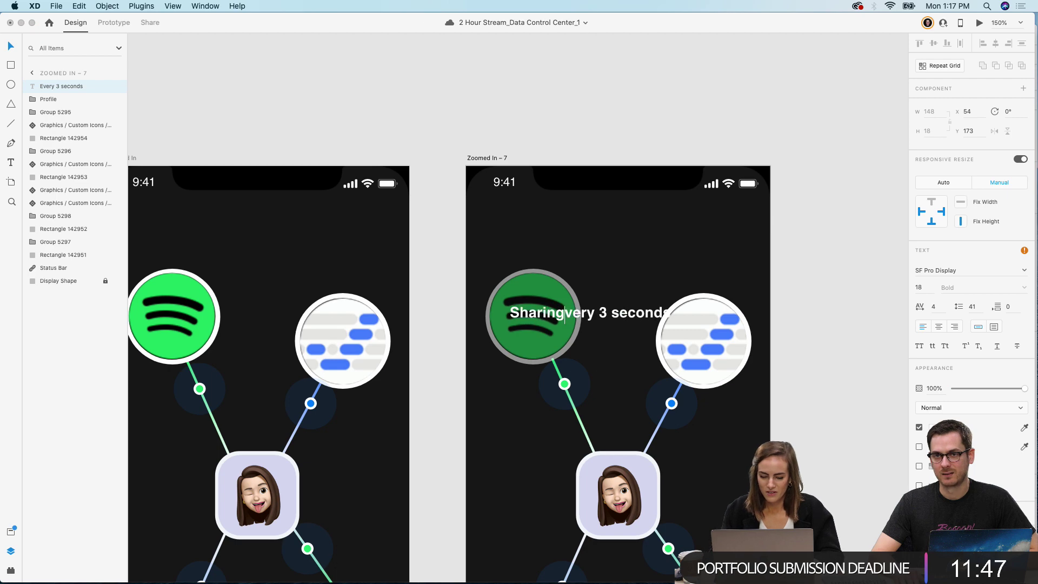
{"action": "type", "text": "e"}
{"action": "key", "text": "Escape"}
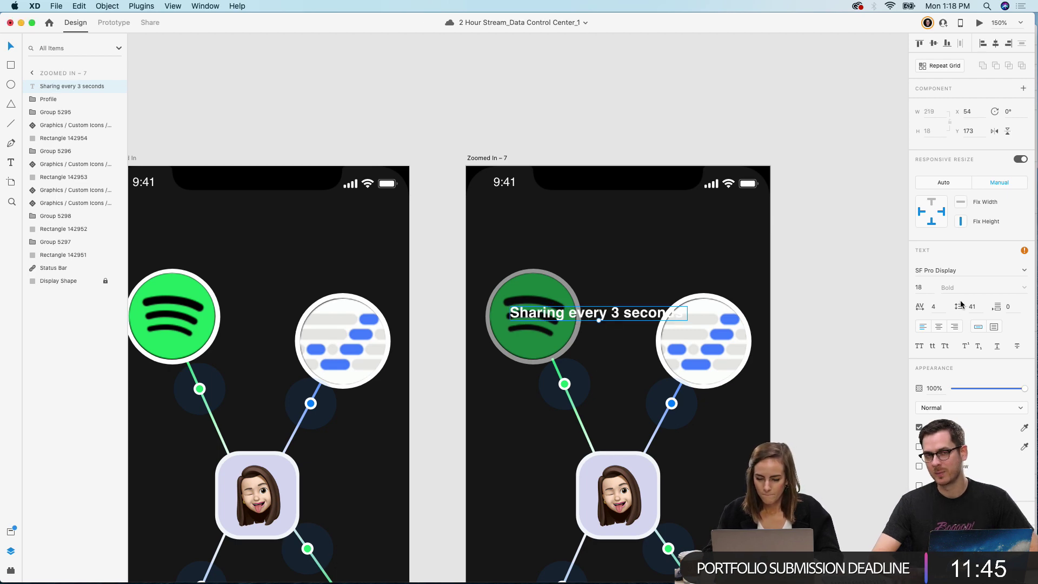
Step: Convert the label to an area text box about 112 by 130 and set its line spacing to 20
{"action": "left_click", "coordinate": [994, 326]}
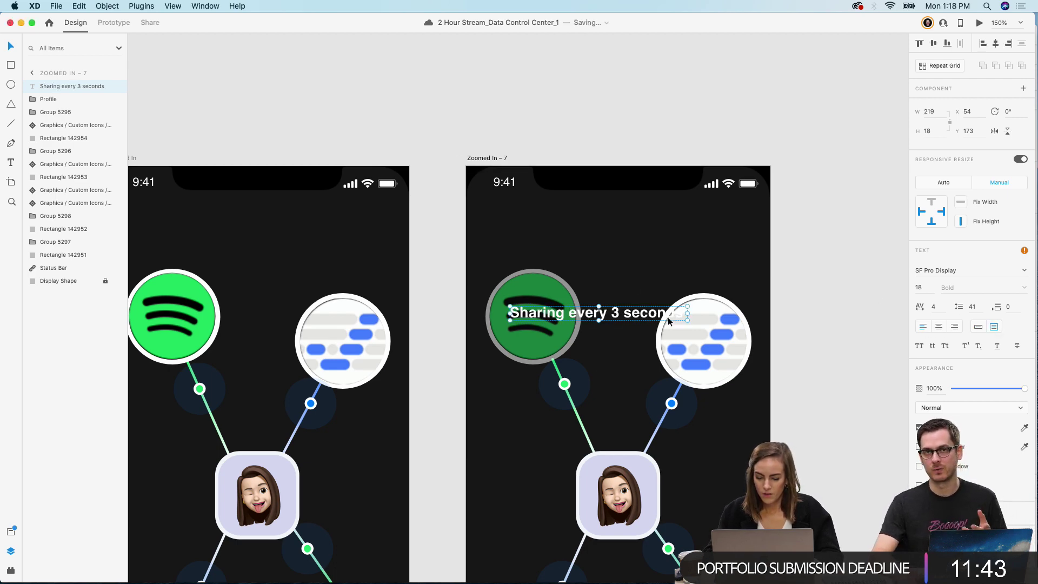
{"action": "left_click_drag", "start_coordinate": [689, 321], "coordinate": [601, 411]}
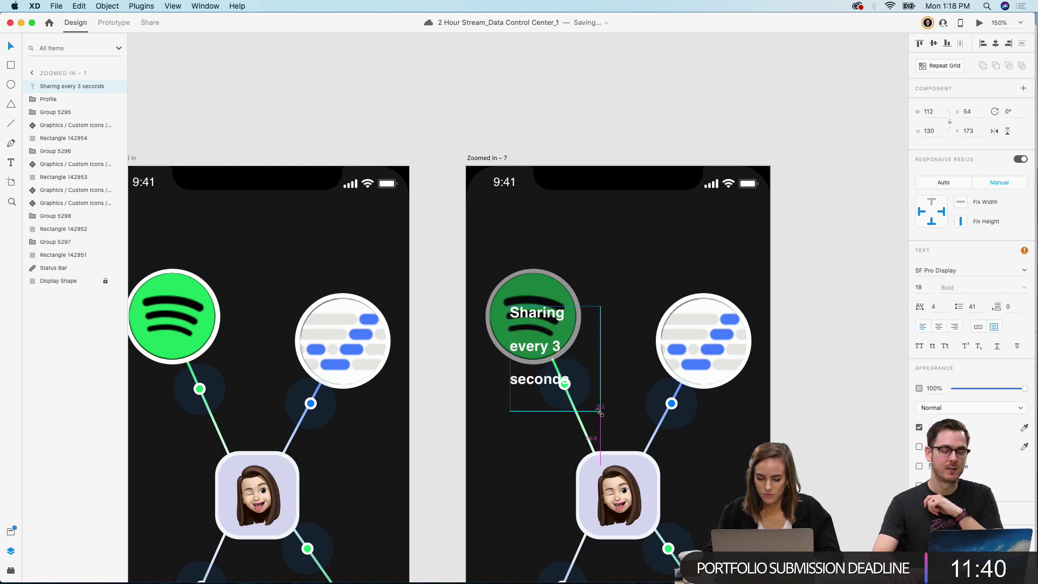
{"action": "left_click", "coordinate": [973, 306]}
{"action": "key", "text": "Down"}
{"action": "key", "text": "Down"}
{"action": "key", "text": "Down"}
{"action": "key", "text": "Down"}
{"action": "key", "text": "Down"}
{"action": "key", "text": "Down"}
{"action": "key", "text": "Down"}
{"action": "key", "text": "Down"}
{"action": "key", "text": "Down"}
{"action": "key", "text": "Down"}
{"action": "key", "text": "Down"}
{"action": "key", "text": "Down"}
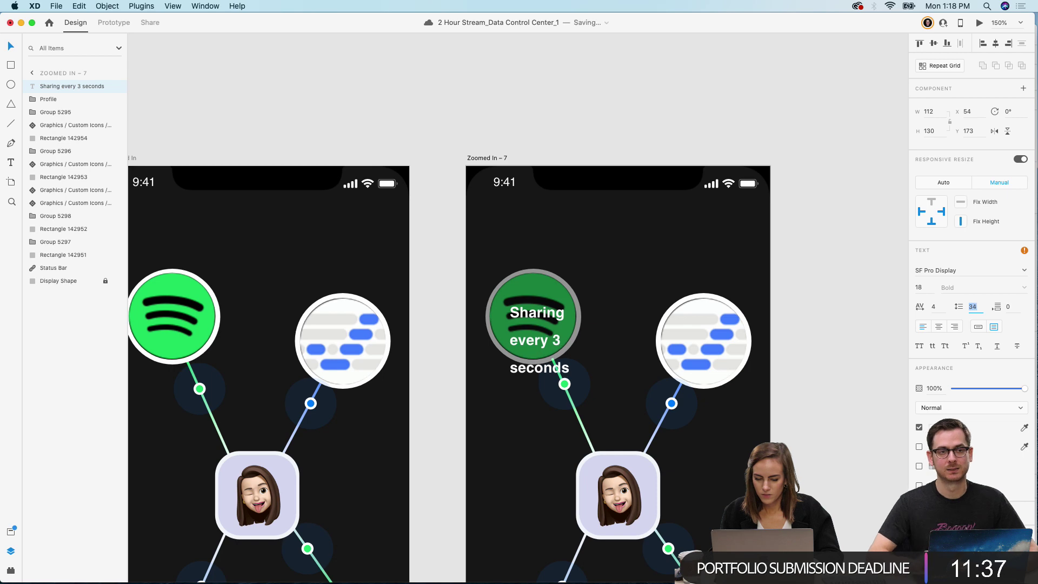
{"action": "key", "text": "Down"}
{"action": "key", "text": "Down"}
{"action": "key", "text": "Down"}
{"action": "key", "text": "Down"}
{"action": "key", "text": "Down"}
{"action": "key", "text": "Down"}
{"action": "key", "text": "Down"}
{"action": "key", "text": "Down"}
{"action": "key", "text": "Down"}
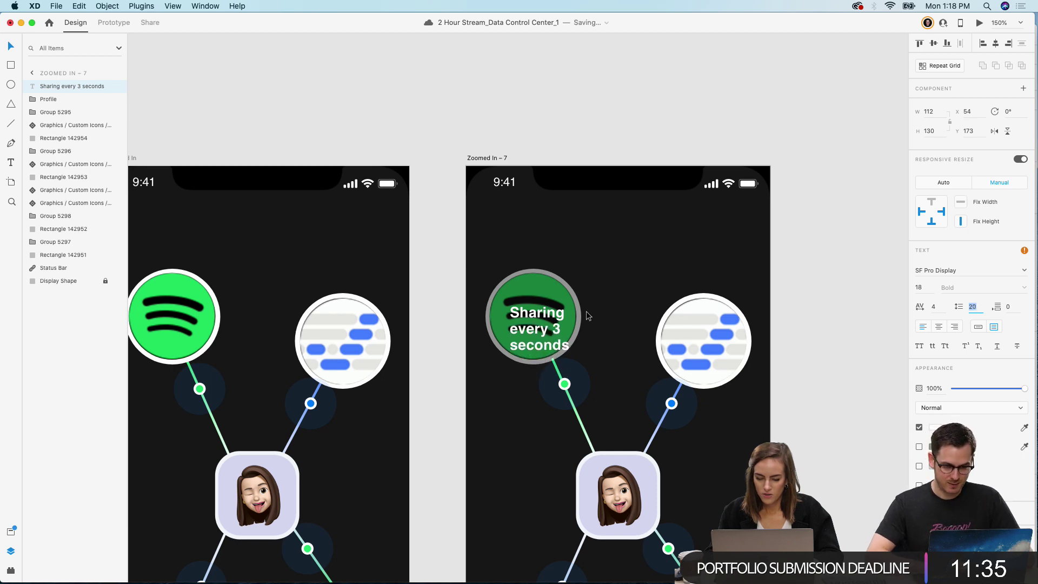
Step: Center-align the label and fit its text box across the Spotify circle, about 117 by 63
{"action": "left_click_drag", "start_coordinate": [587, 315], "coordinate": [583, 303]}
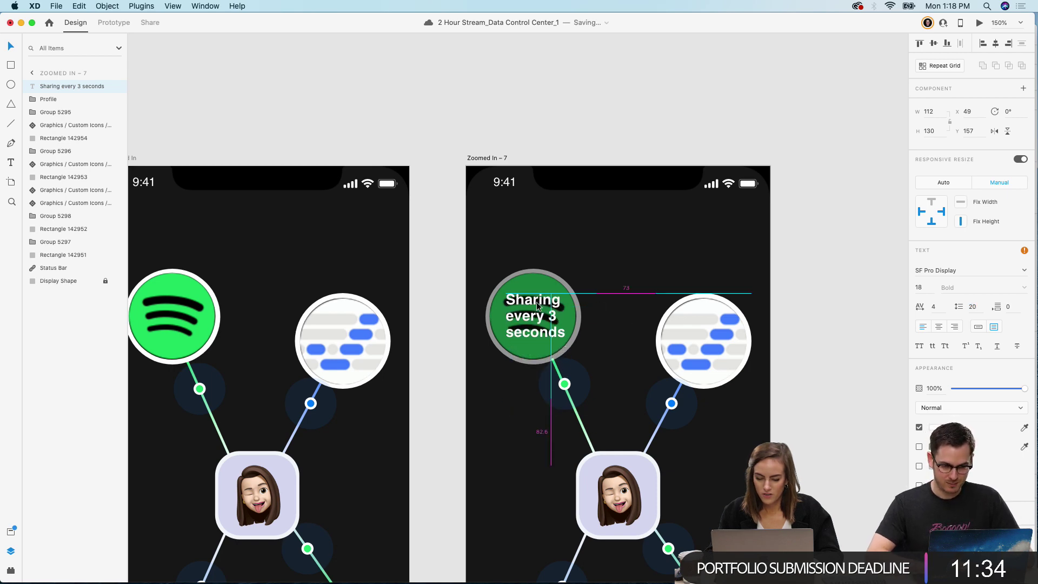
{"action": "left_click", "coordinate": [938, 327]}
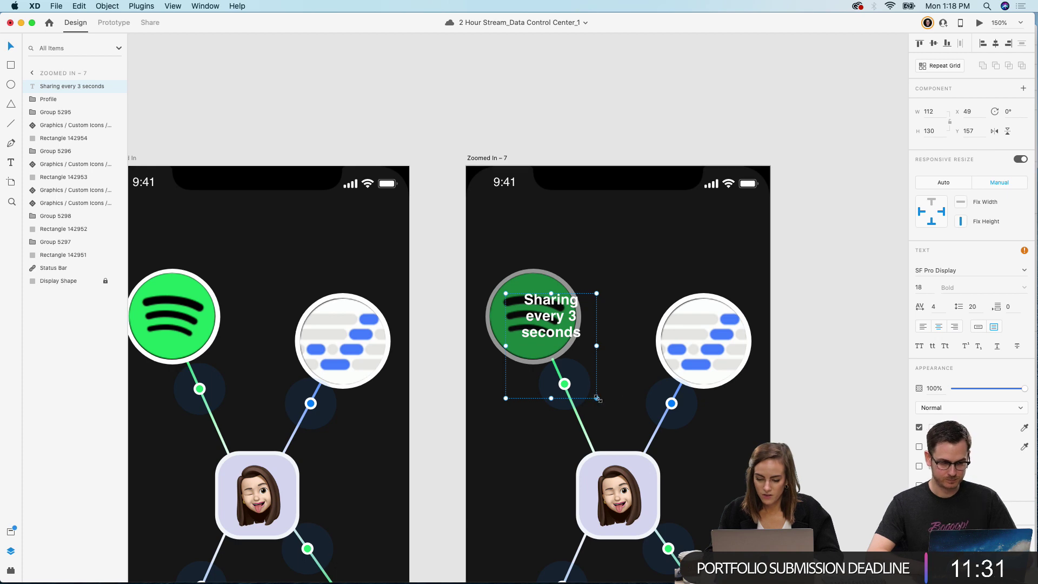
{"action": "left_click_drag", "start_coordinate": [597, 399], "coordinate": [551, 336]}
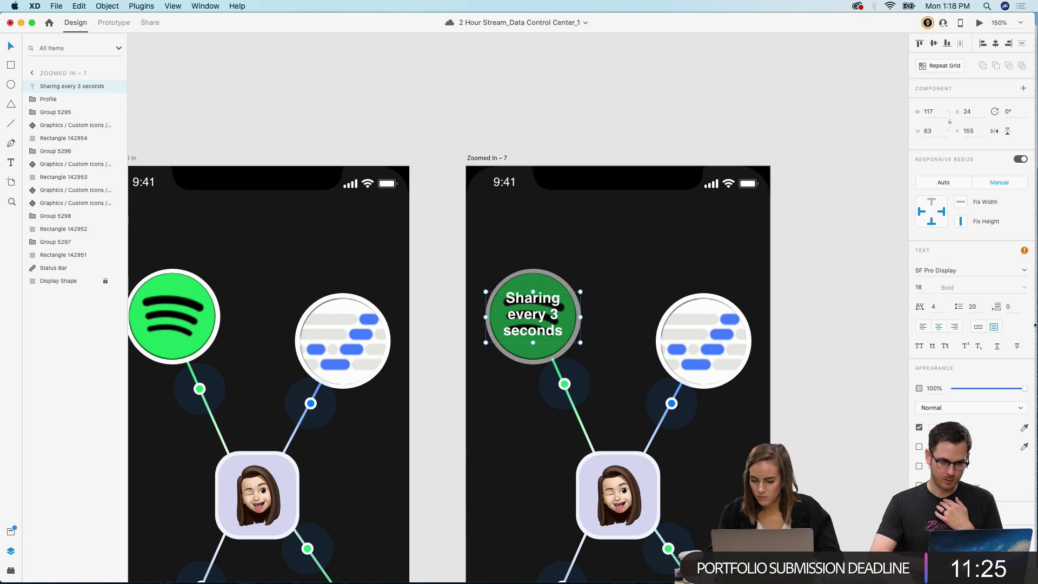
{"action": "left_click", "coordinate": [773, 129]}
{"action": "left_click", "coordinate": [534, 320]}
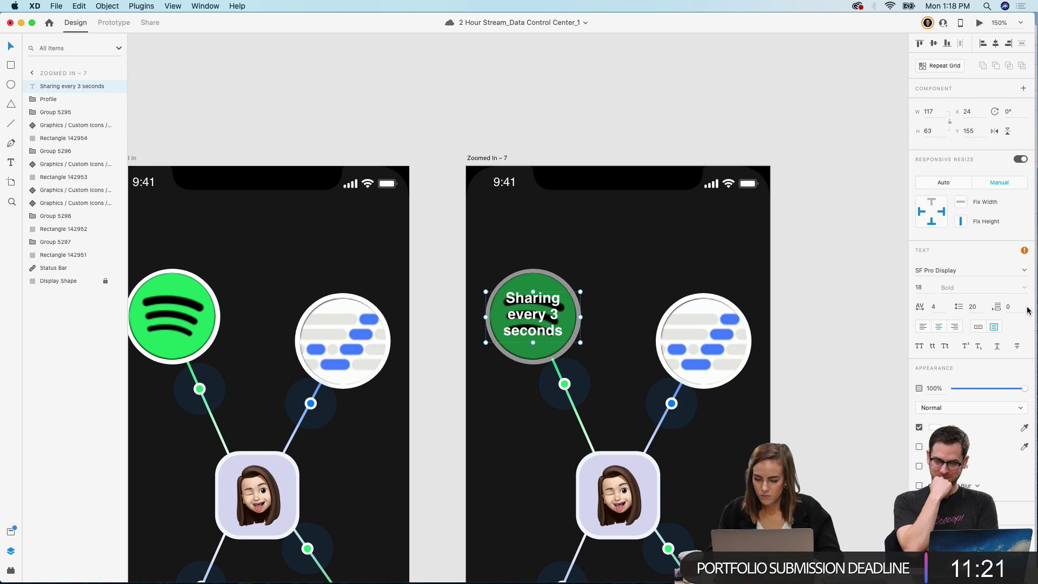
Step: Set the font size of the "Sharing every 3 seconds" label to 11
{"action": "left_click", "coordinate": [1023, 273]}
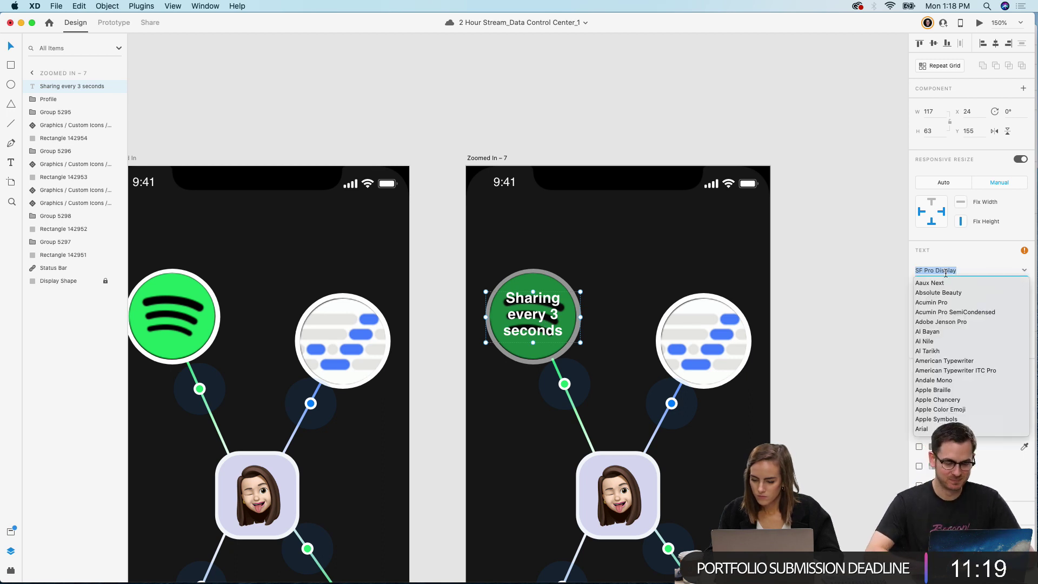
{"action": "left_click", "coordinate": [560, 319]}
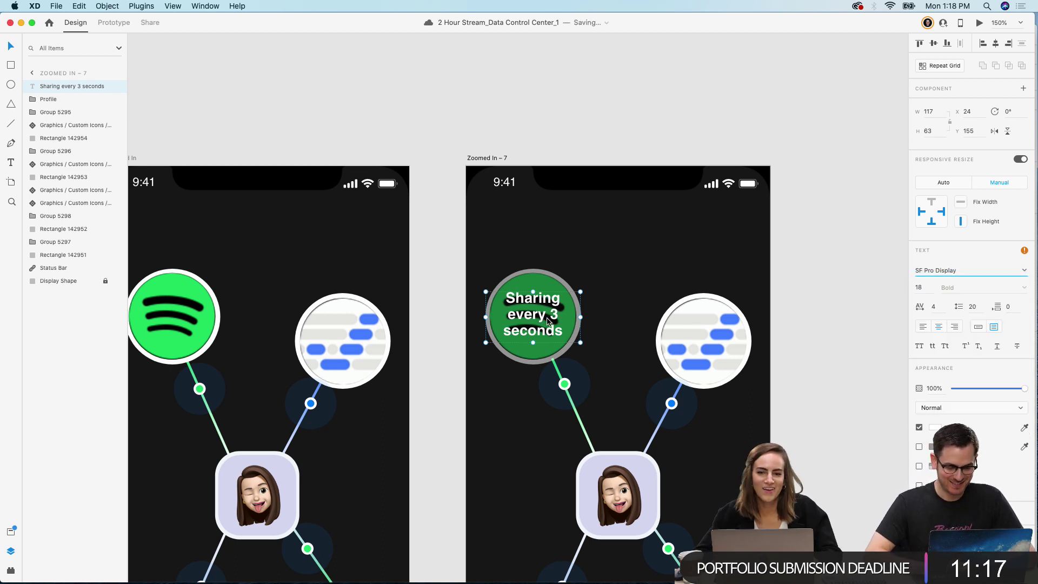
{"action": "scroll", "coordinate": [547, 320], "scroll_direction": "right", "scroll_amount": 2}
{"action": "scroll", "coordinate": [548, 320], "scroll_direction": "down", "scroll_amount": 1}
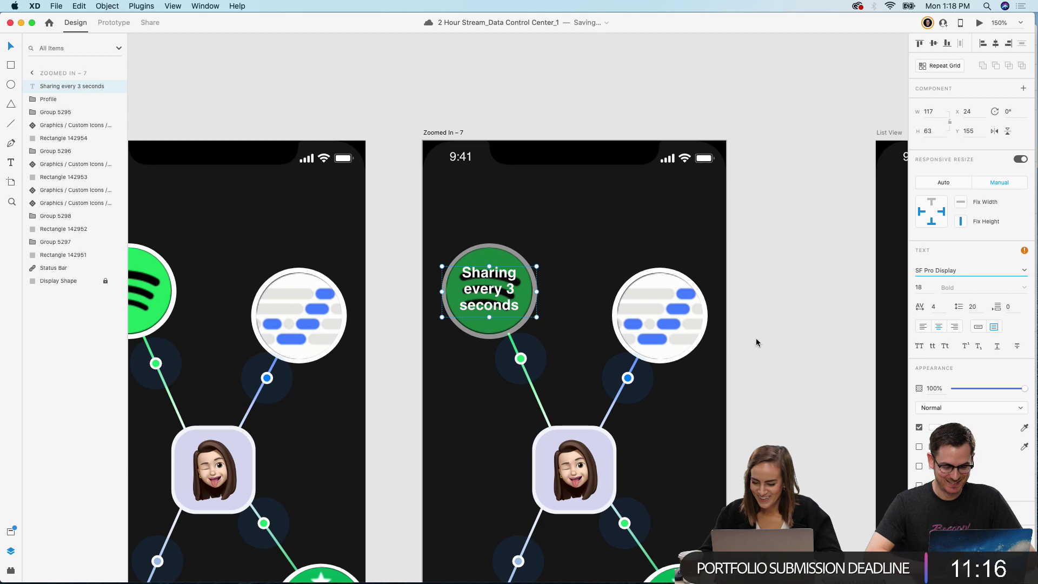
{"action": "left_click", "coordinate": [923, 287]}
{"action": "type", "text": "14"}
{"action": "key", "text": "Return"}
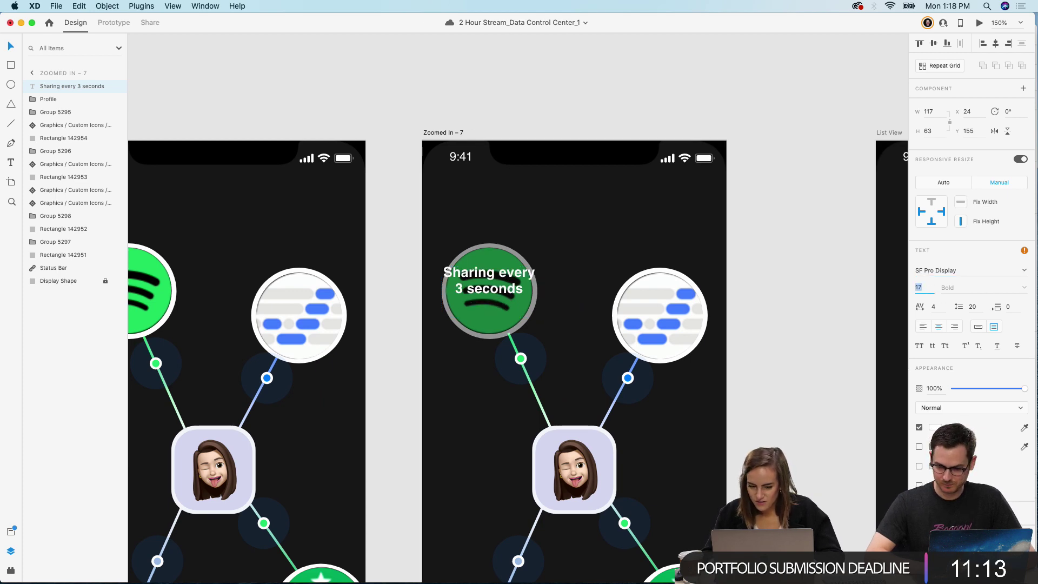
{"action": "type", "text": "11"}
{"action": "key", "text": "Return"}
{"action": "key", "text": "Escape"}
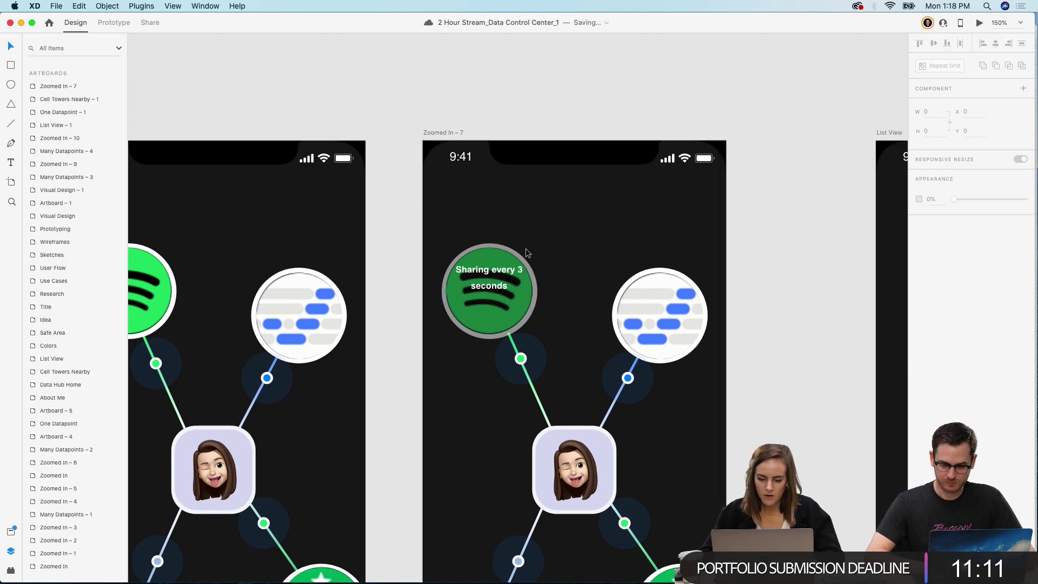
Step: Narrow the label's text box so "3 seconds" wraps to the second line, and center it on the Spotify circle
{"action": "left_click", "coordinate": [521, 281]}
{"action": "left_click_drag", "start_coordinate": [537, 292], "coordinate": [493, 299]}
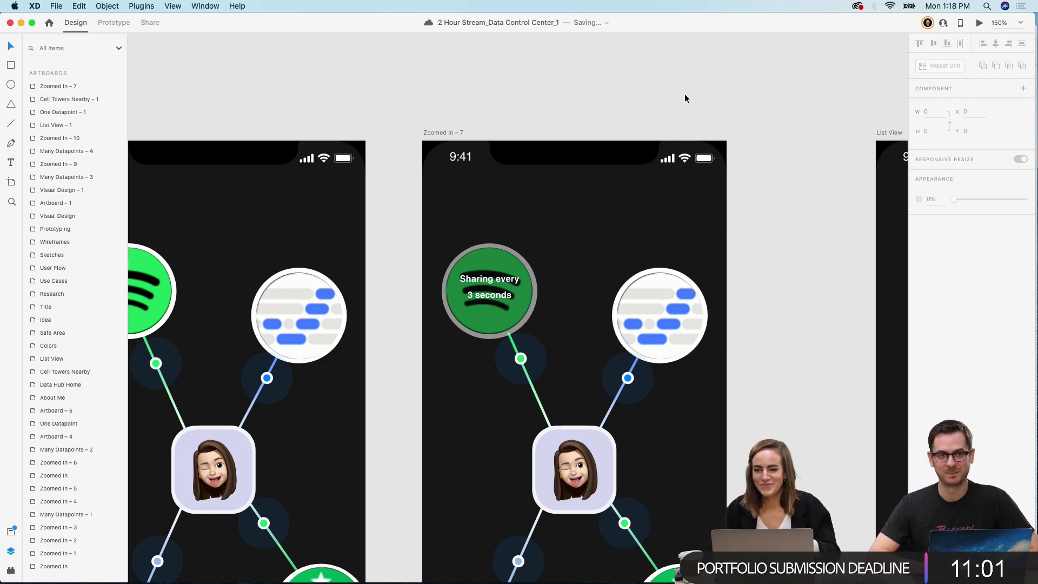
{"action": "scroll", "coordinate": [684, 97], "scroll_direction": "down", "scroll_amount": 5}
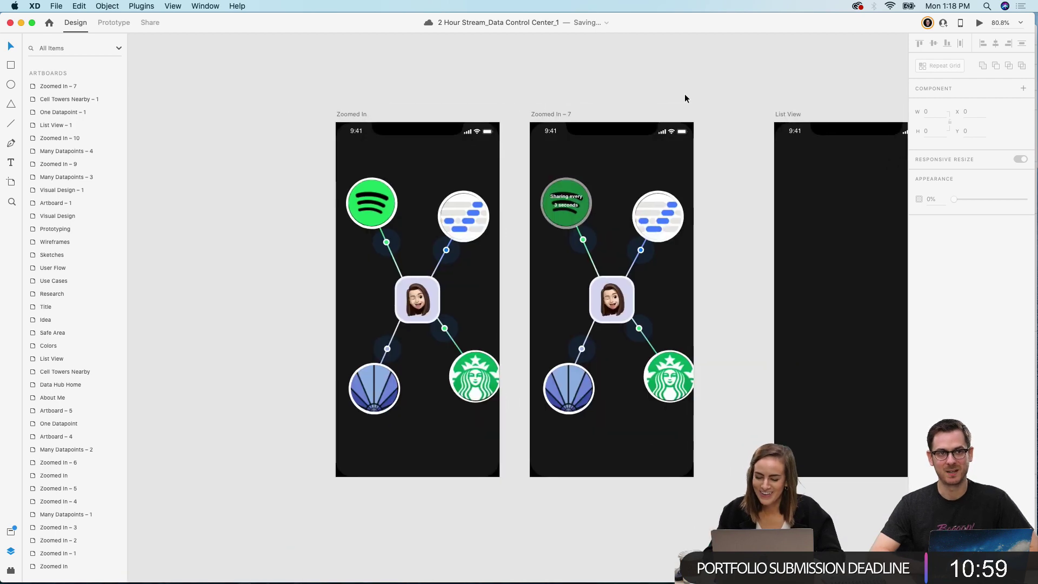
{"action": "scroll", "coordinate": [684, 93], "scroll_direction": "up", "scroll_amount": 4}
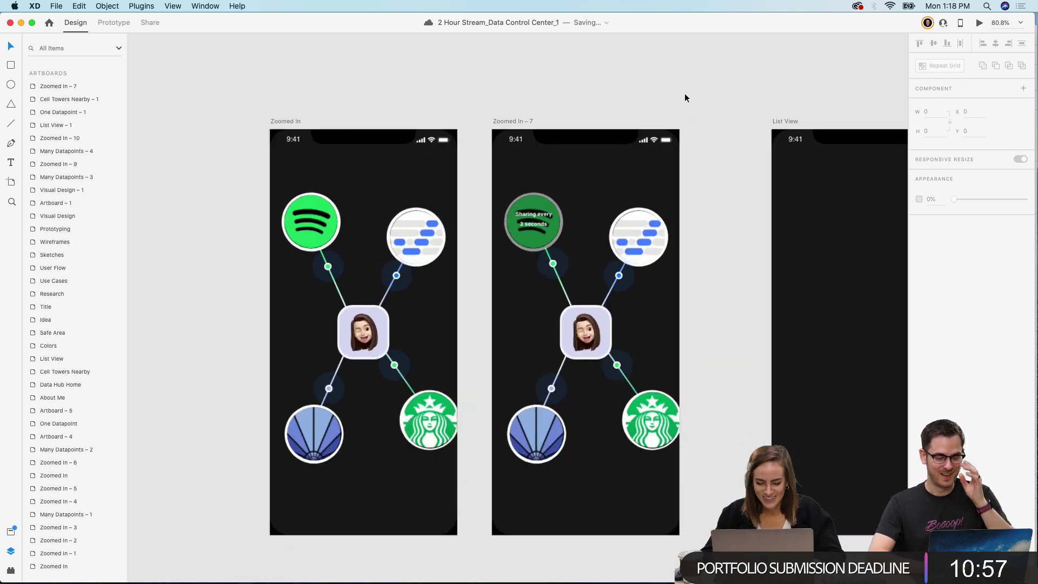
Step: Lower the opacity of the Spotify circle behind the sharing label on the Zoomed In – 7 artboard
{"action": "left_click", "coordinate": [491, 227]}
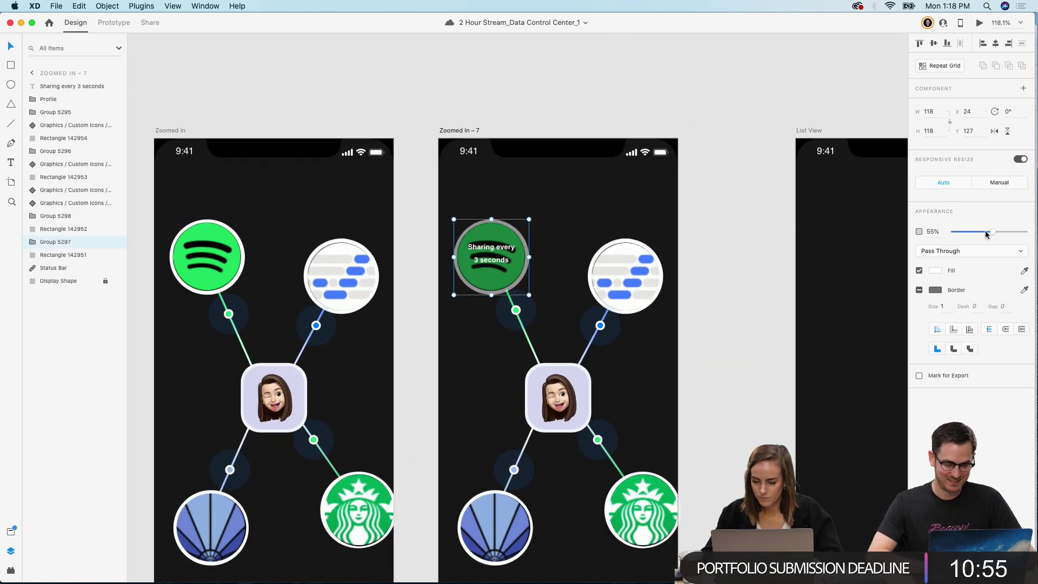
{"action": "left_click_drag", "start_coordinate": [987, 233], "coordinate": [985, 234]}
{"action": "left_click", "coordinate": [662, 84]}
{"action": "scroll", "coordinate": [662, 84], "scroll_direction": "left", "scroll_amount": 3}
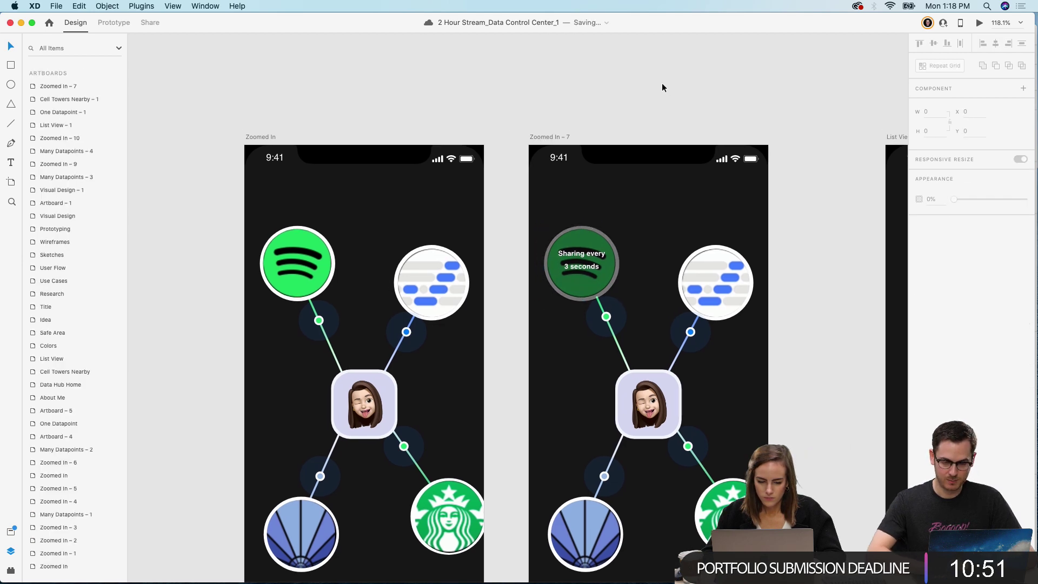
Step: Move the List View, One Datapoint and Cell Towers Nearby artboards further right to make room beside Zoomed In – 7
{"action": "scroll", "coordinate": [661, 88], "scroll_direction": "down", "scroll_amount": 5}
{"action": "scroll", "coordinate": [661, 86], "scroll_direction": "down", "scroll_amount": 3}
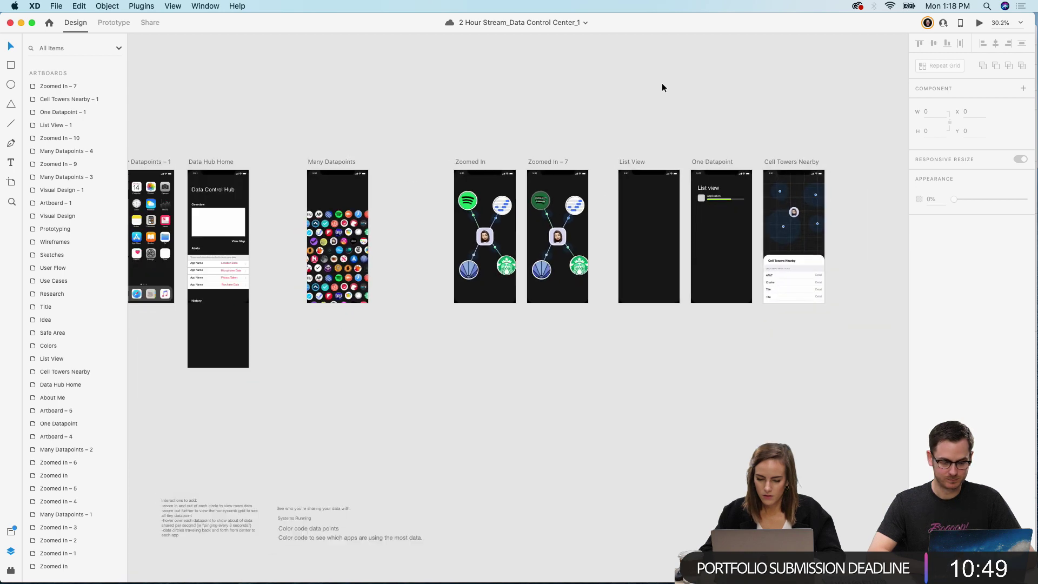
{"action": "scroll", "coordinate": [556, 131], "scroll_direction": "right", "scroll_amount": 2}
{"action": "left_click_drag", "start_coordinate": [509, 145], "coordinate": [723, 314]}
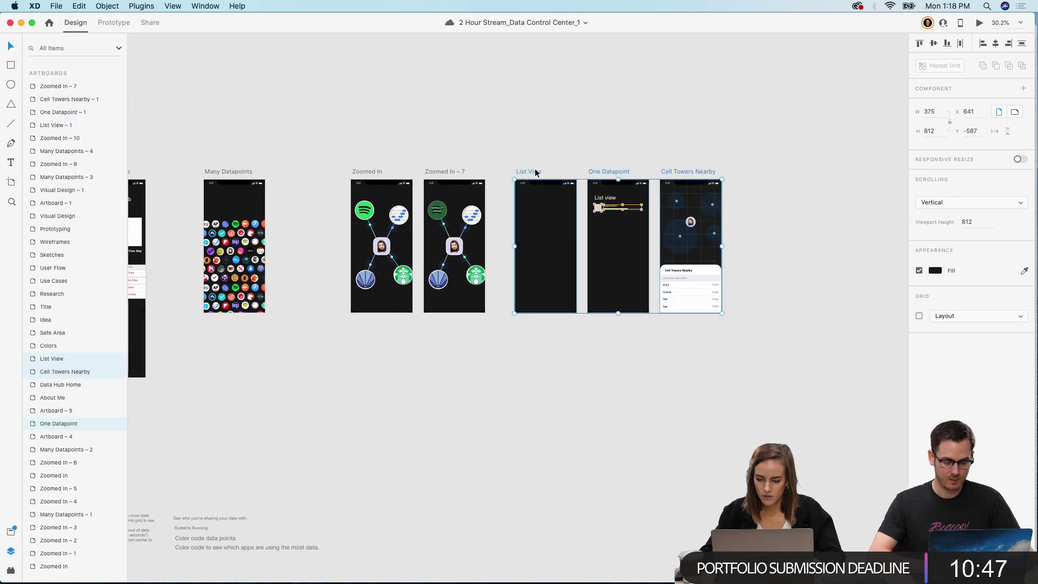
{"action": "left_click_drag", "start_coordinate": [535, 171], "coordinate": [612, 170]}
{"action": "key", "text": "Escape"}
Step: Duplicate the original Zoomed In artboard into the space beside Zoomed In – 7
{"action": "left_click", "coordinate": [371, 175]}
{"action": "key", "text": "super+d"}
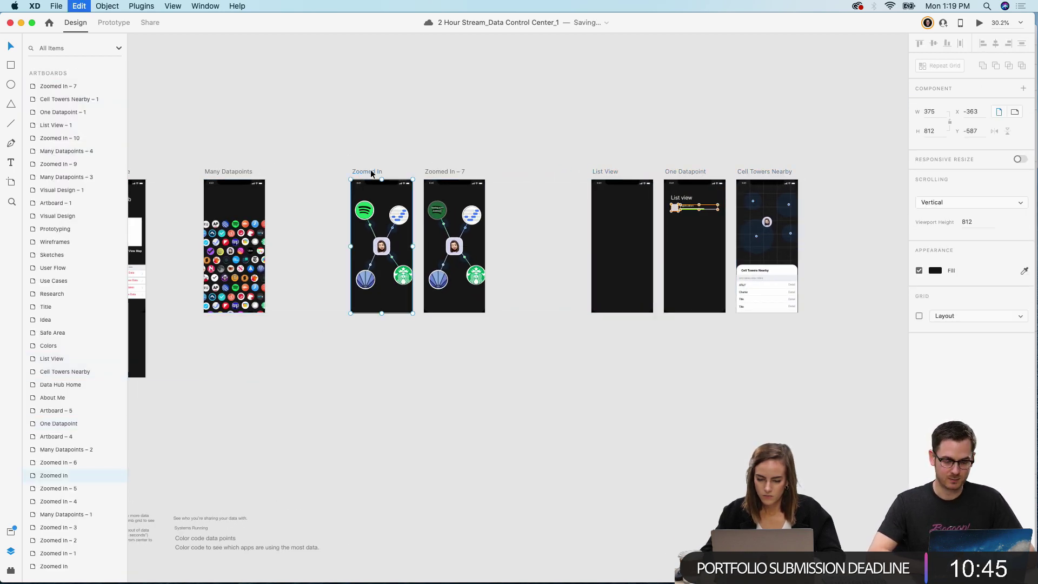
{"action": "key", "text": "super+equal"}
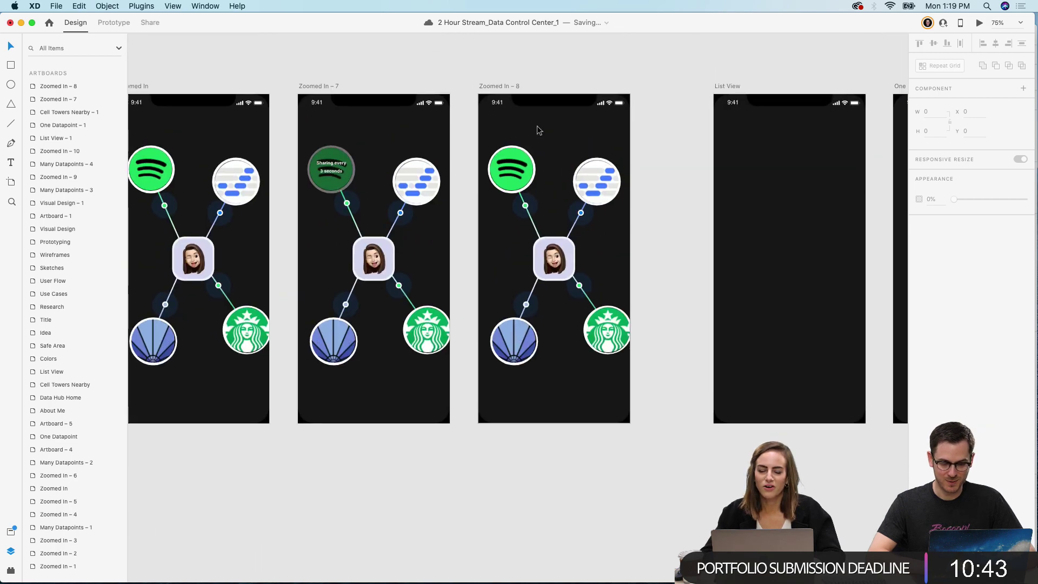
{"action": "scroll", "coordinate": [536, 126], "scroll_direction": "up", "scroll_amount": 5}
{"action": "scroll", "coordinate": [537, 127], "scroll_direction": "down", "scroll_amount": 6}
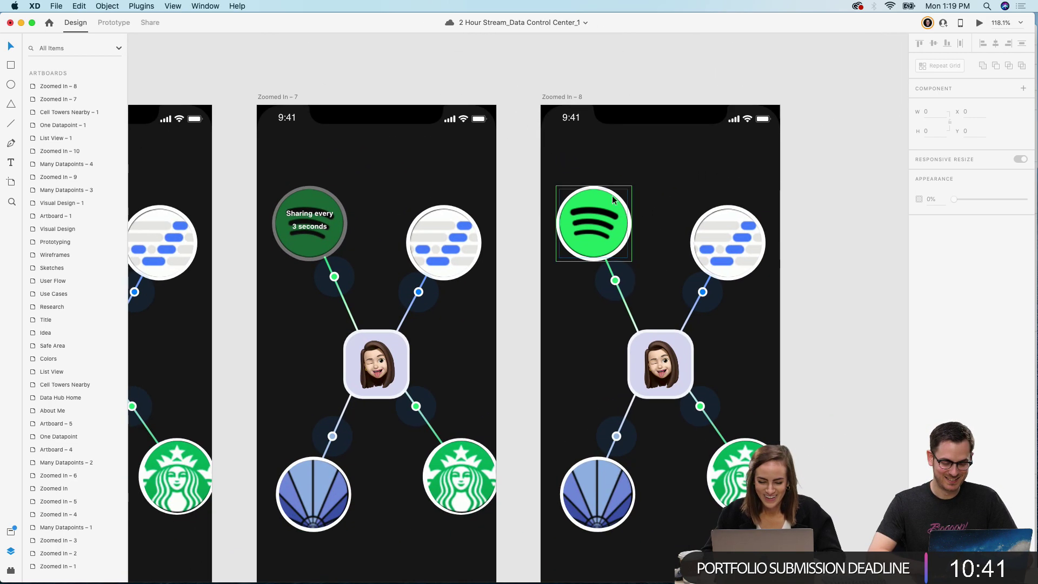
Step: Copy the iOS switch in its On state from the Assets artboard onto the Spotify circle of Zoomed In – 8
{"action": "scroll", "coordinate": [613, 200], "scroll_direction": "up", "scroll_amount": 3}
{"action": "scroll", "coordinate": [613, 200], "scroll_direction": "down", "scroll_amount": 10}
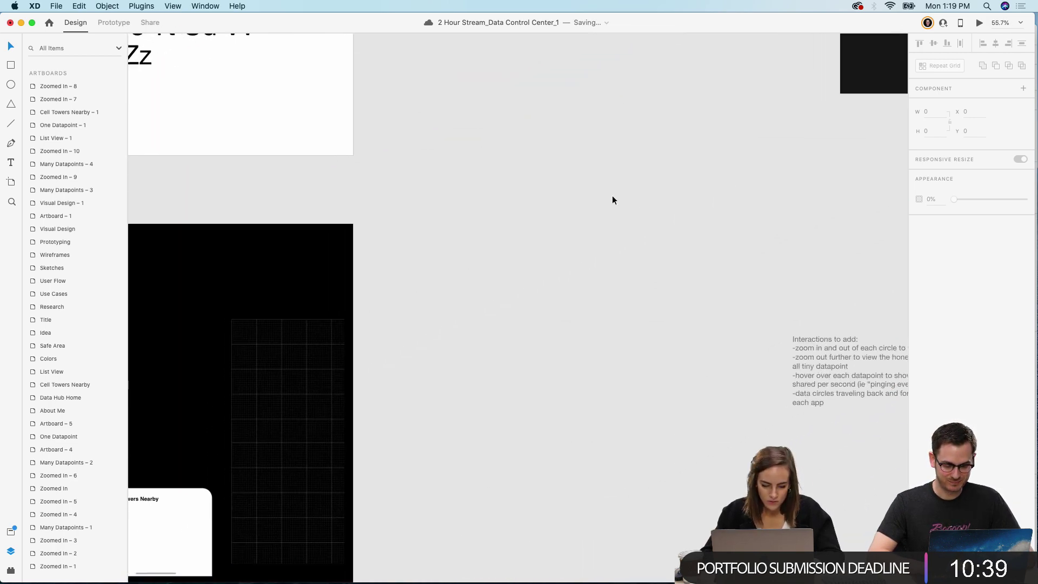
{"action": "left_click", "coordinate": [297, 216]}
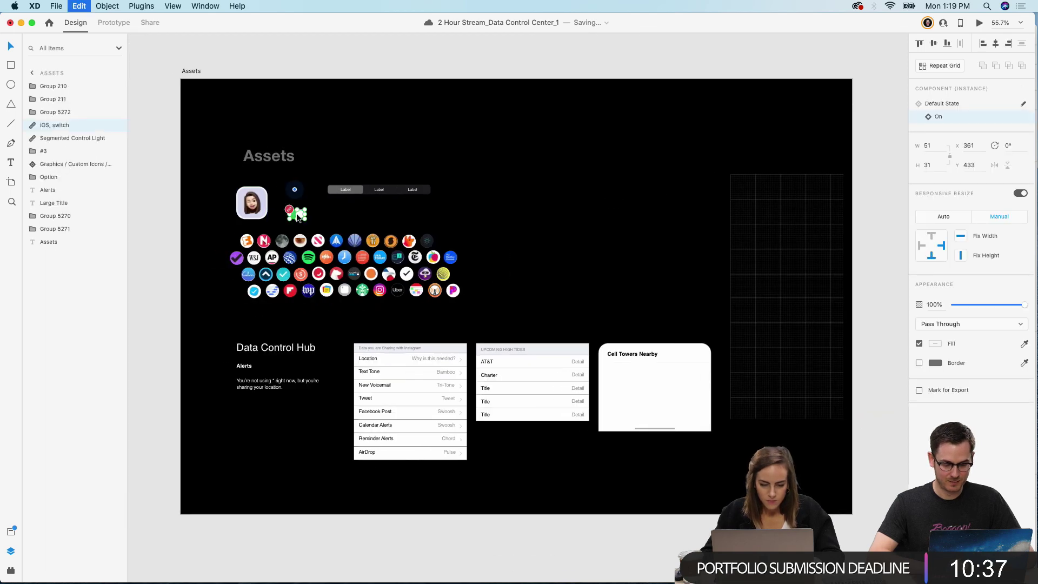
{"action": "scroll", "coordinate": [296, 213], "scroll_direction": "up", "scroll_amount": 10}
{"action": "scroll", "coordinate": [296, 218], "scroll_direction": "right", "scroll_amount": 15}
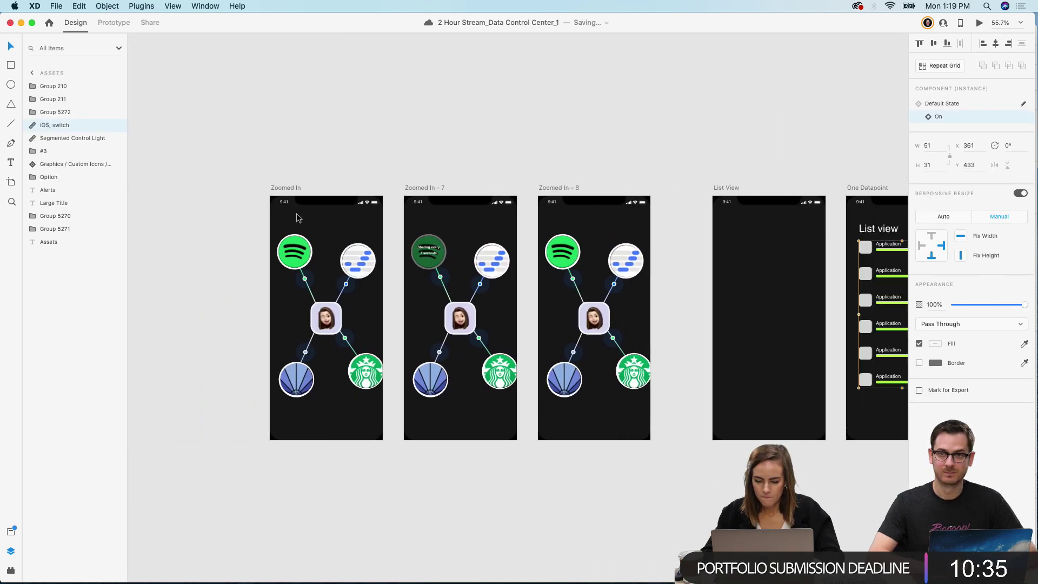
{"action": "key", "text": "z"}
{"action": "left_click_drag", "start_coordinate": [453, 236], "coordinate": [536, 308]}
{"action": "key", "text": "cmd+v"}
{"action": "left_click", "coordinate": [537, 308]}
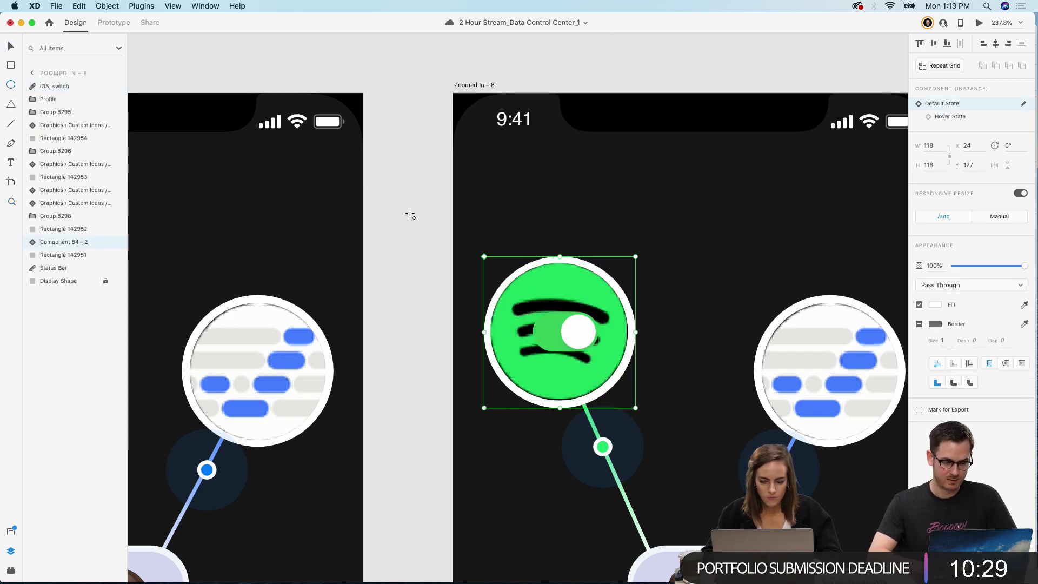
Step: Draw an ellipse over the Spotify circle on Zoomed In – 8 and fit it to 118 by 118 at X 24, Y 127
{"action": "left_click_drag", "start_coordinate": [470, 248], "coordinate": [634, 406]}
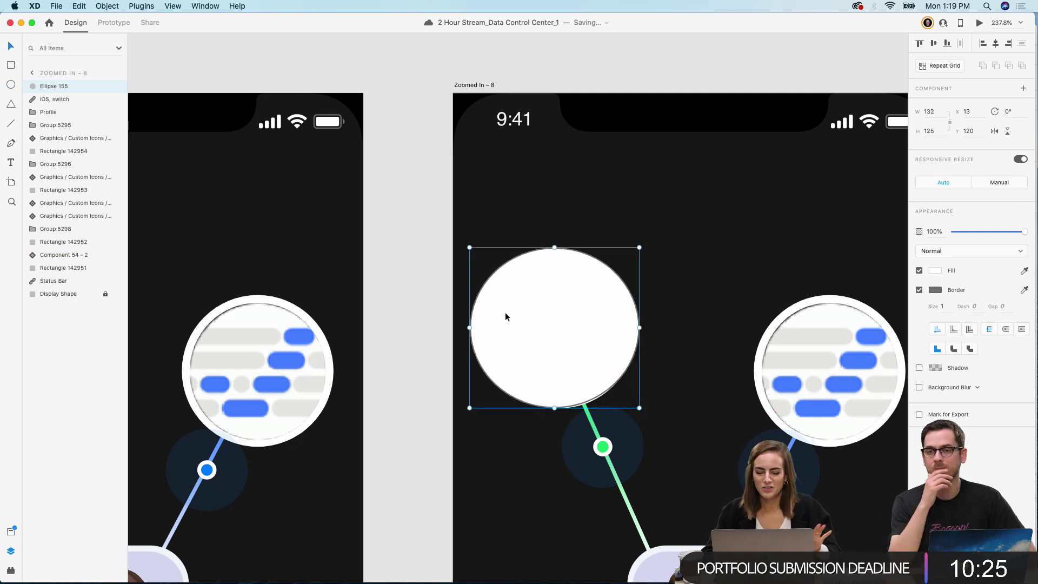
{"action": "left_click_drag", "start_coordinate": [469, 248], "coordinate": [483, 256]}
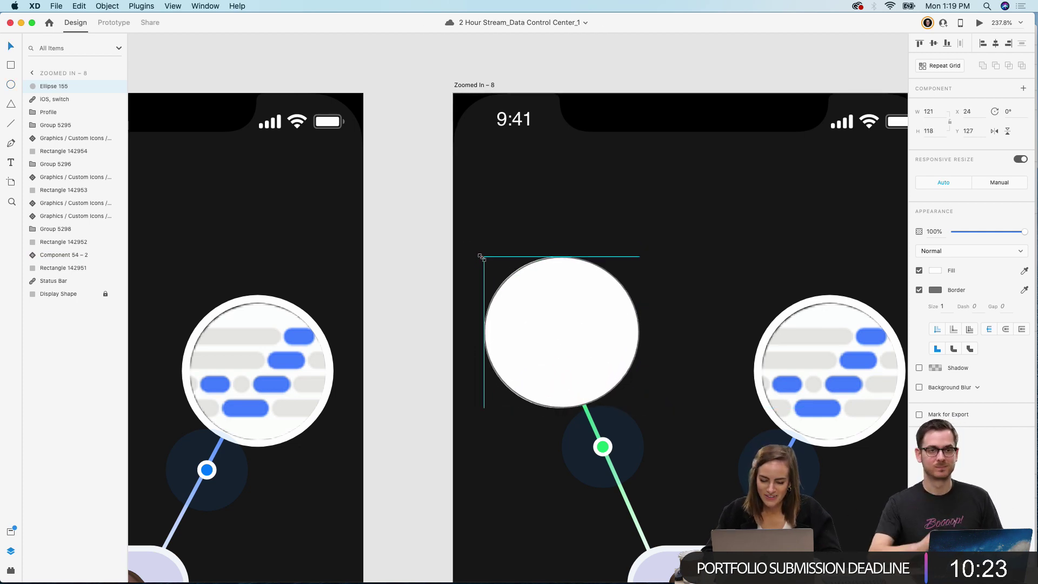
{"action": "left_click_drag", "start_coordinate": [639, 332], "coordinate": [635, 332]}
Step: Remove the new ellipse's border and fill it with black
{"action": "left_click", "coordinate": [919, 290]}
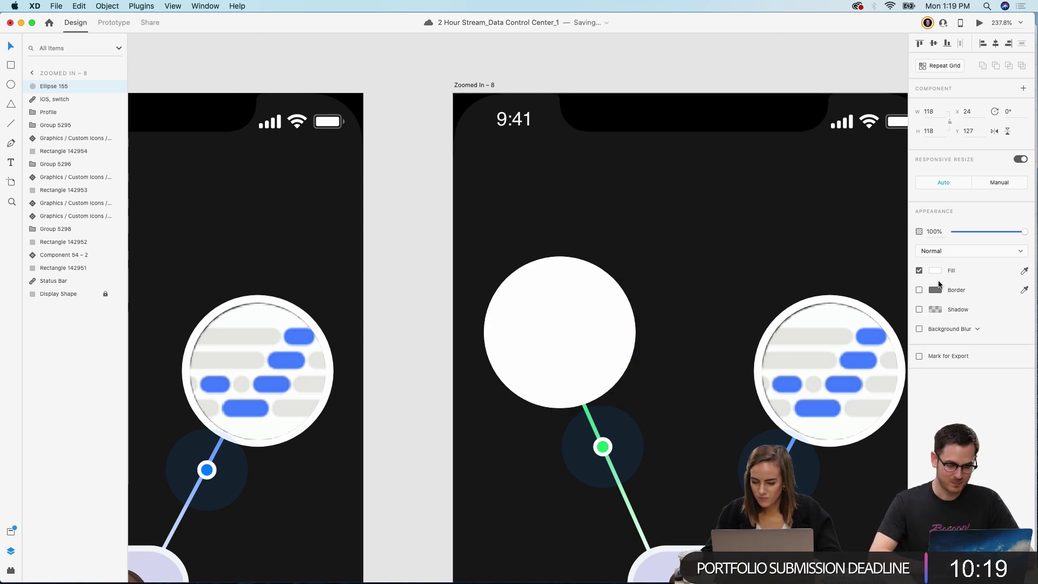
{"action": "left_click", "coordinate": [935, 273]}
{"action": "mouse_move", "coordinate": [858, 268]}
{"action": "left_mouse_down"}
{"action": "mouse_move", "coordinate": [816, 296]}
{"action": "mouse_move", "coordinate": [829, 310]}
{"action": "left_mouse_up"}
{"action": "left_click", "coordinate": [995, 315]}
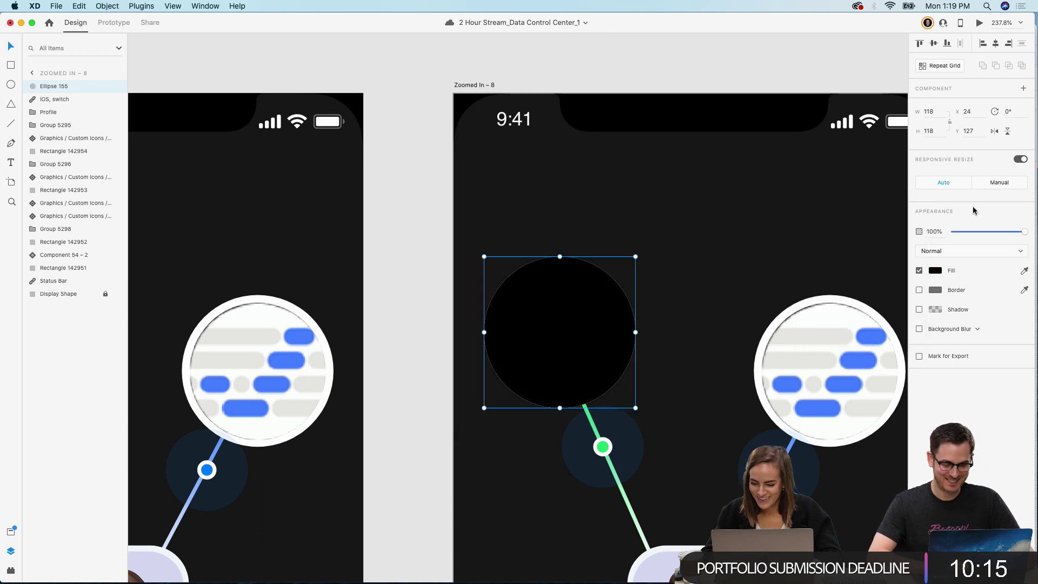
Step: Send the black ellipse behind the switch and set its opacity to 53%
{"action": "key", "text": "super+bracketleft"}
{"action": "mouse_move", "coordinate": [995, 233]}
{"action": "left_mouse_down"}
{"action": "mouse_move", "coordinate": [1003, 231]}
{"action": "mouse_move", "coordinate": [991, 232]}
{"action": "left_mouse_up"}
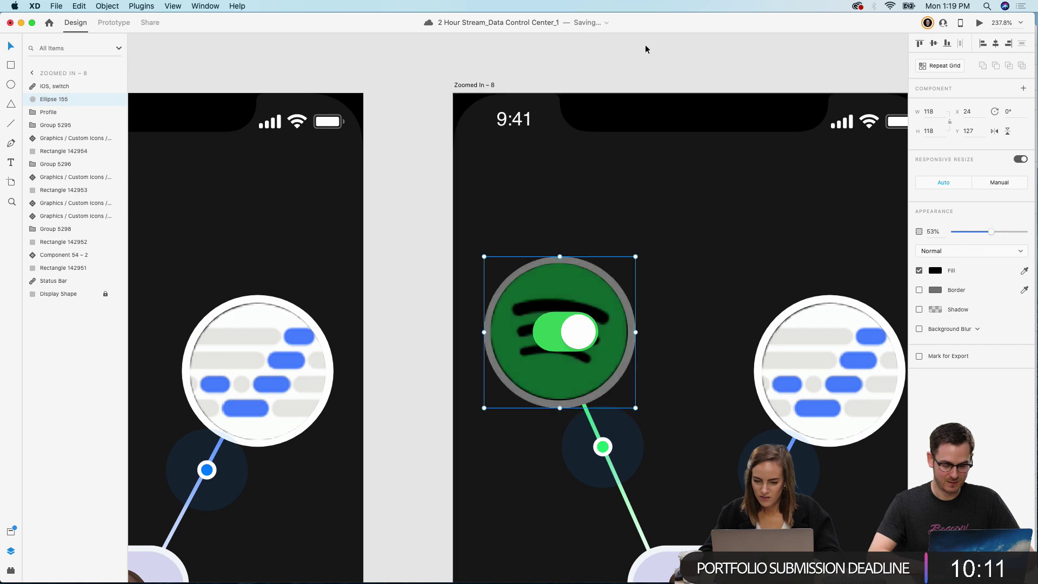
{"action": "left_click", "coordinate": [643, 64]}
{"action": "key", "text": "super+minus"}
Step: Preview the Zoomed In – 8 screen with the switch over the Spotify circle from Prototype mode
{"action": "left_click", "coordinate": [548, 322]}
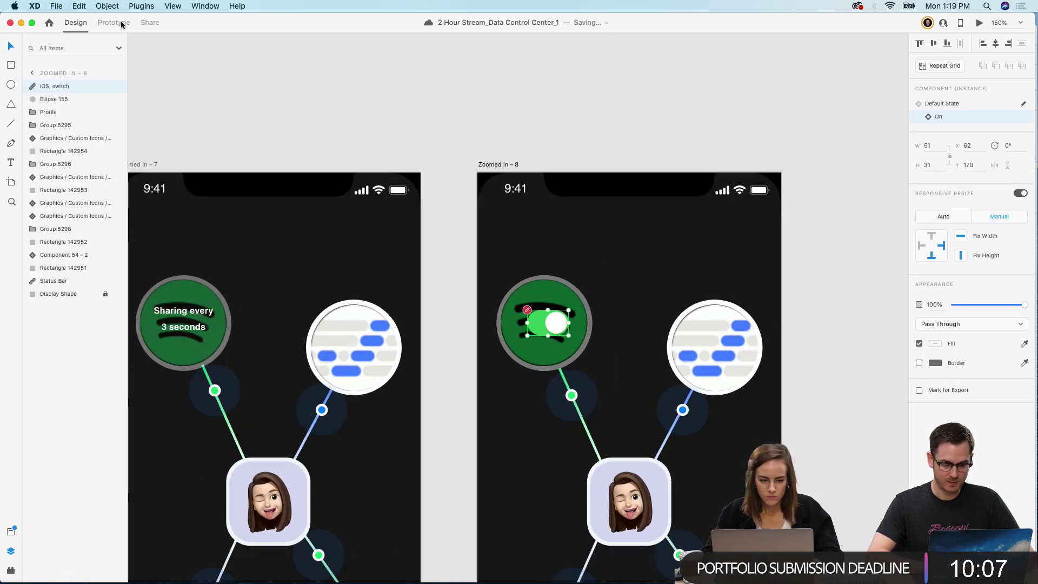
{"action": "left_click", "coordinate": [121, 24]}
{"action": "left_click", "coordinate": [978, 23]}
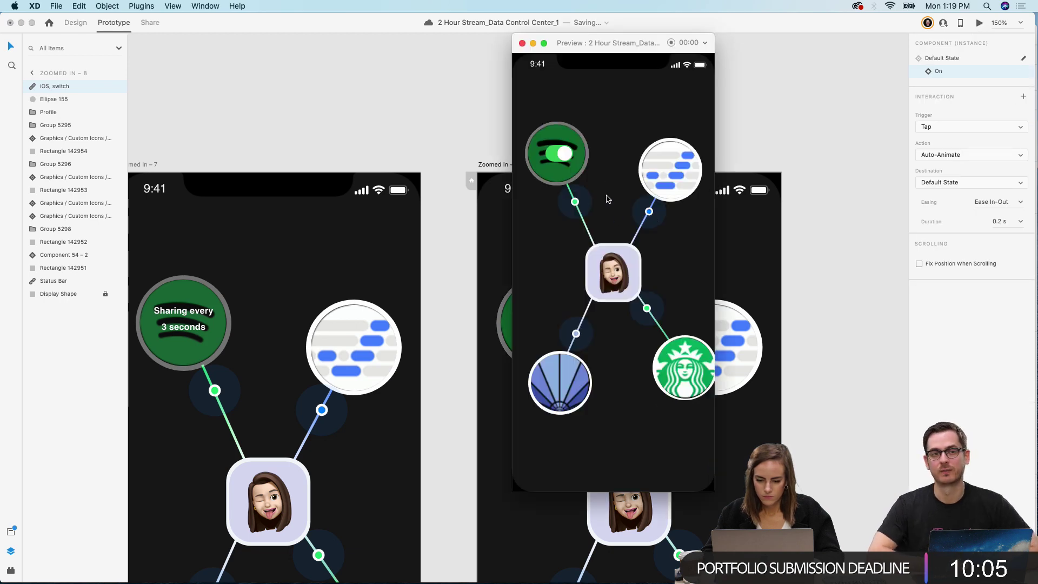
{"action": "left_click", "coordinate": [522, 43]}
Step: Review the Zoomed In, Zoomed In – 7, Zoomed In – 8, List View and One Datapoint artboards side by side
{"action": "scroll", "coordinate": [514, 66], "scroll_direction": "right", "scroll_amount": 3}
{"action": "scroll", "coordinate": [513, 66], "scroll_direction": "down", "scroll_amount": 5}
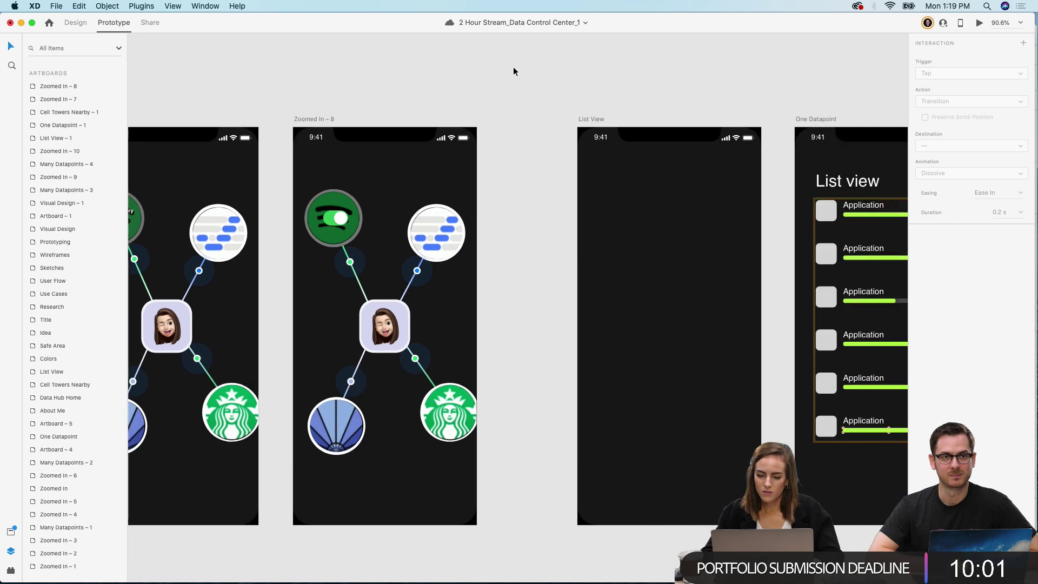
{"action": "scroll", "coordinate": [513, 66], "scroll_direction": "right", "scroll_amount": 5}
{"action": "scroll", "coordinate": [621, 262], "scroll_direction": "up", "scroll_amount": 4}
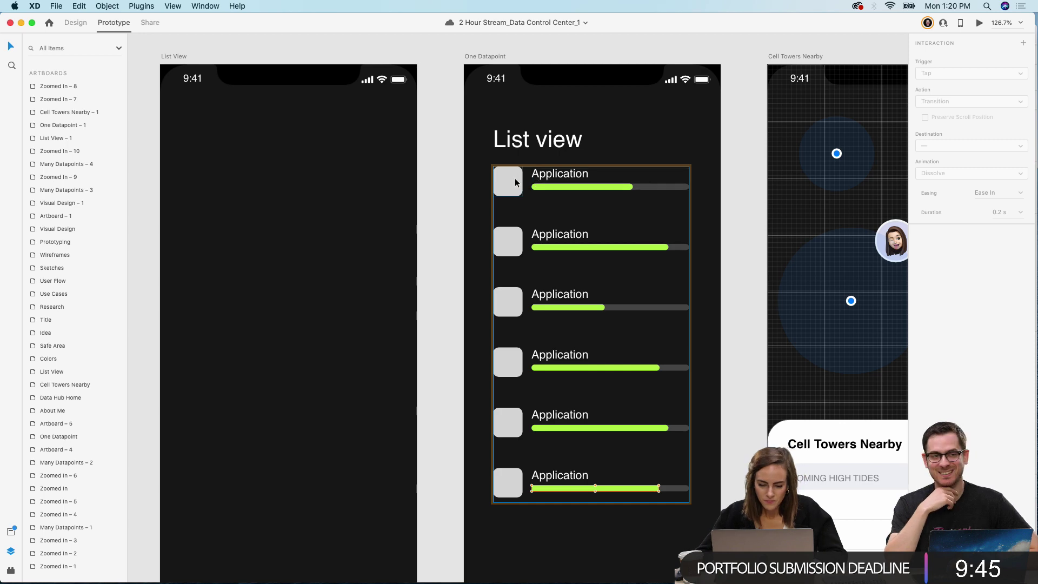
{"action": "scroll", "coordinate": [539, 275], "scroll_direction": "down", "scroll_amount": 5}
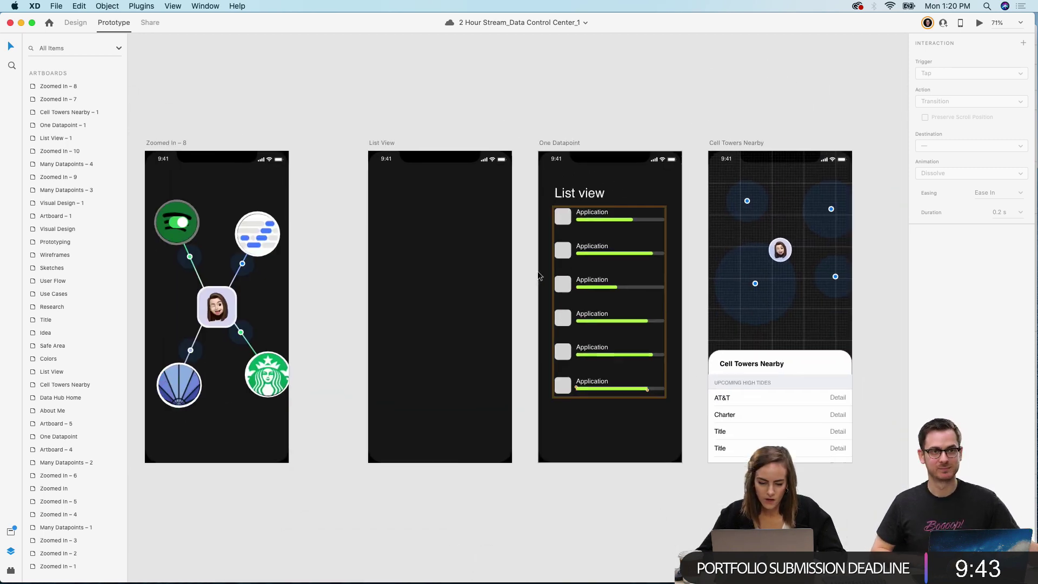
{"action": "scroll", "coordinate": [538, 275], "scroll_direction": "left", "scroll_amount": 5}
{"action": "scroll", "coordinate": [538, 270], "scroll_direction": "left", "scroll_amount": 5}
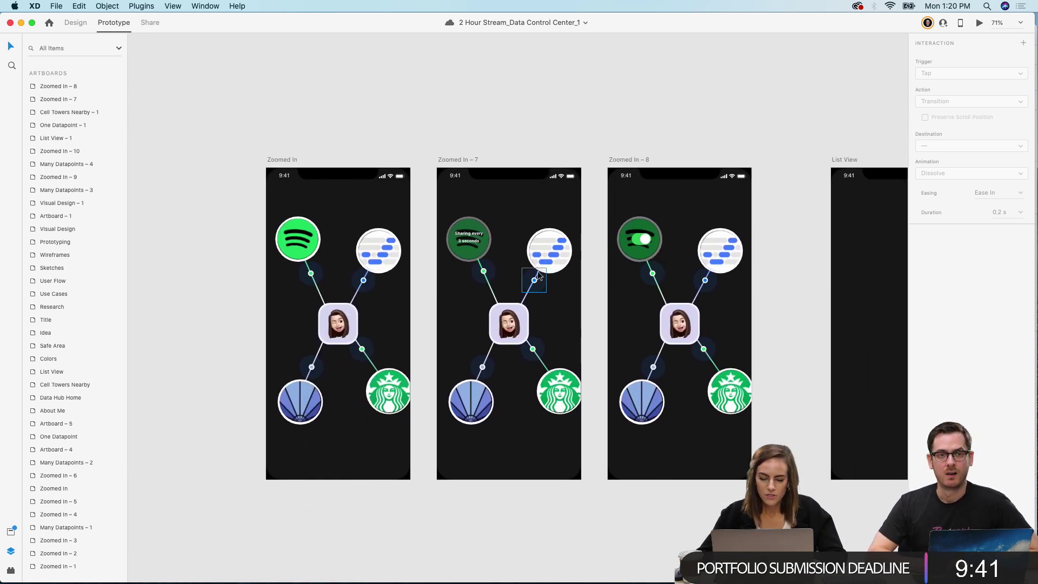
{"action": "scroll", "coordinate": [537, 270], "scroll_direction": "up", "scroll_amount": 5}
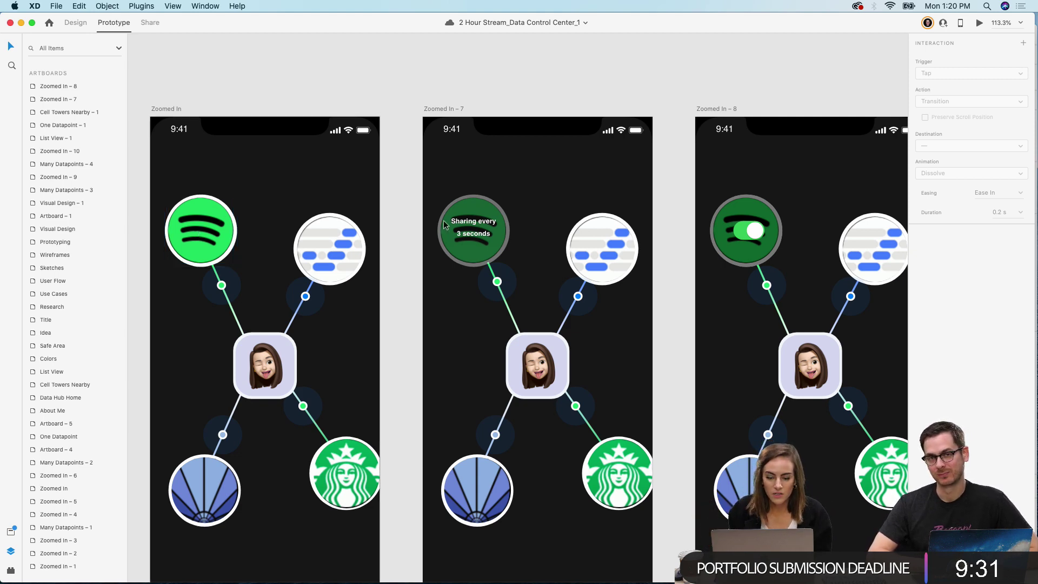
{"action": "scroll", "coordinate": [489, 241], "scroll_direction": "up", "scroll_amount": 3}
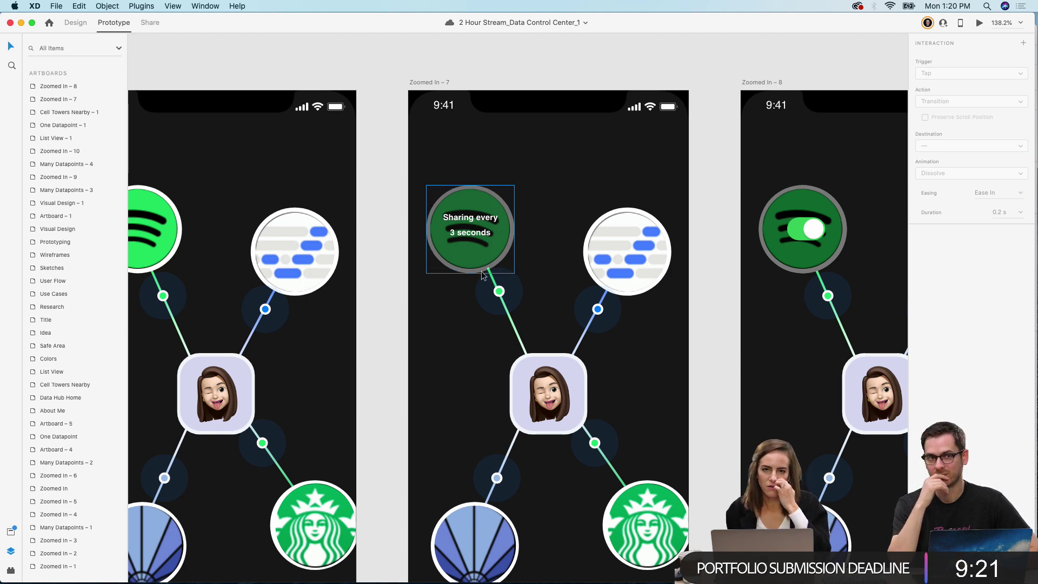
{"action": "scroll", "coordinate": [482, 275], "scroll_direction": "right", "scroll_amount": 2}
{"action": "scroll", "coordinate": [204, 267], "scroll_direction": "left", "scroll_amount": 4}
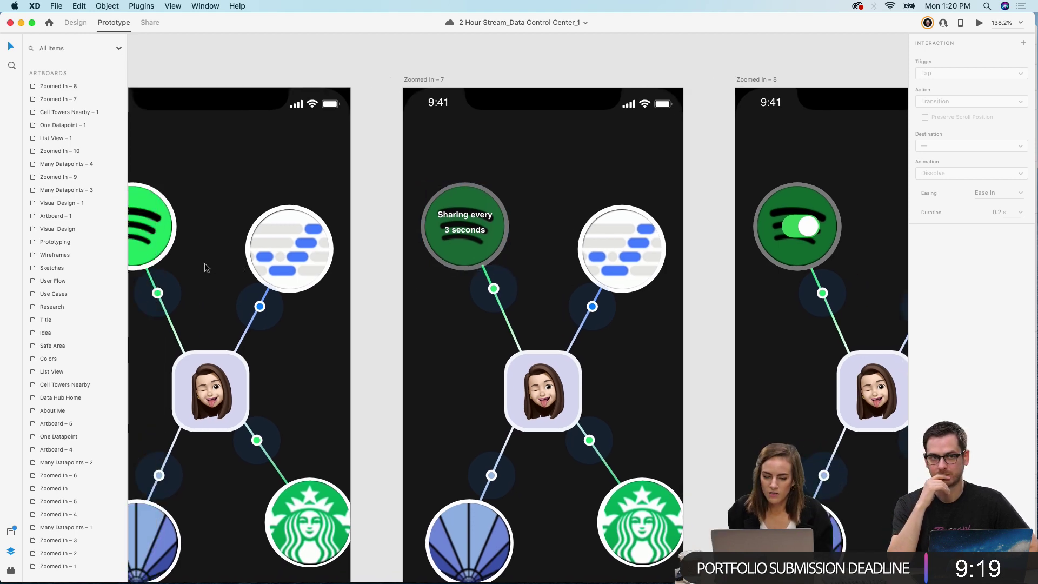
{"action": "scroll", "coordinate": [181, 248], "scroll_direction": "right", "scroll_amount": 5}
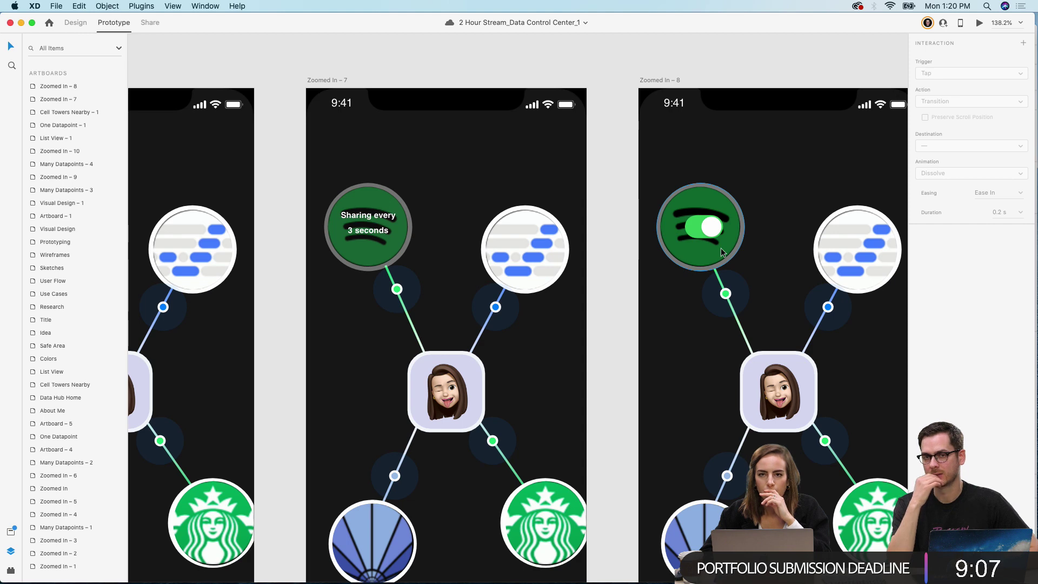
{"action": "scroll", "coordinate": [722, 252], "scroll_direction": "right", "scroll_amount": 5}
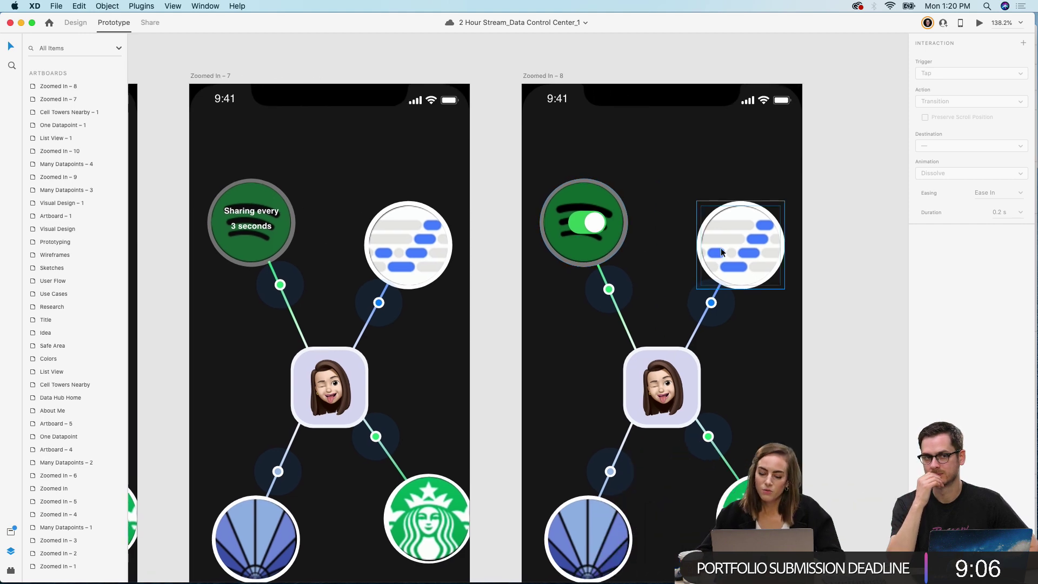
Step: Preview Zoomed In – 8 in an enlarged preview window and test toggling the switch on the Spotify circle
{"action": "left_click", "coordinate": [585, 222]}
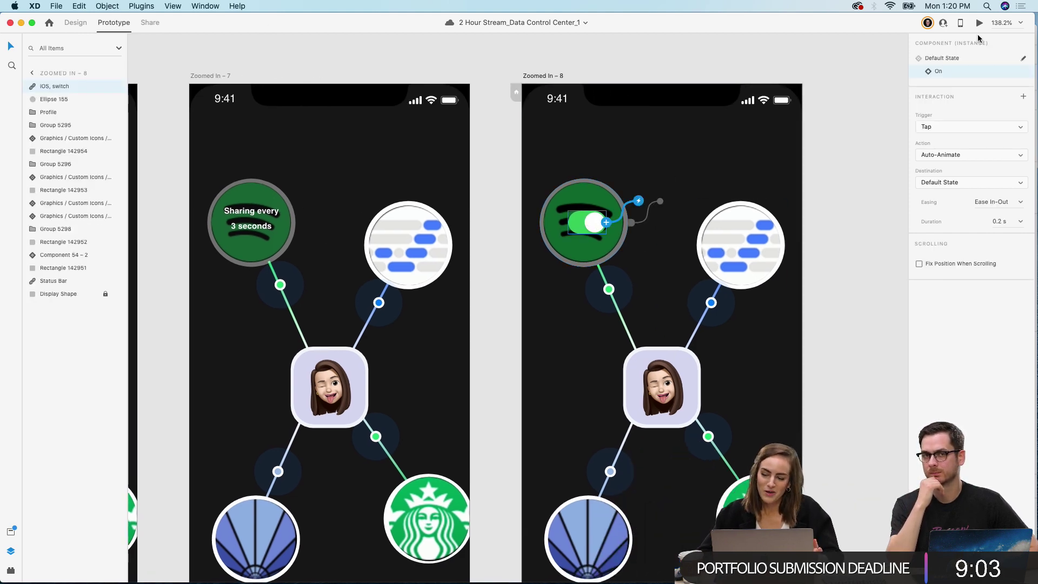
{"action": "left_click", "coordinate": [979, 23]}
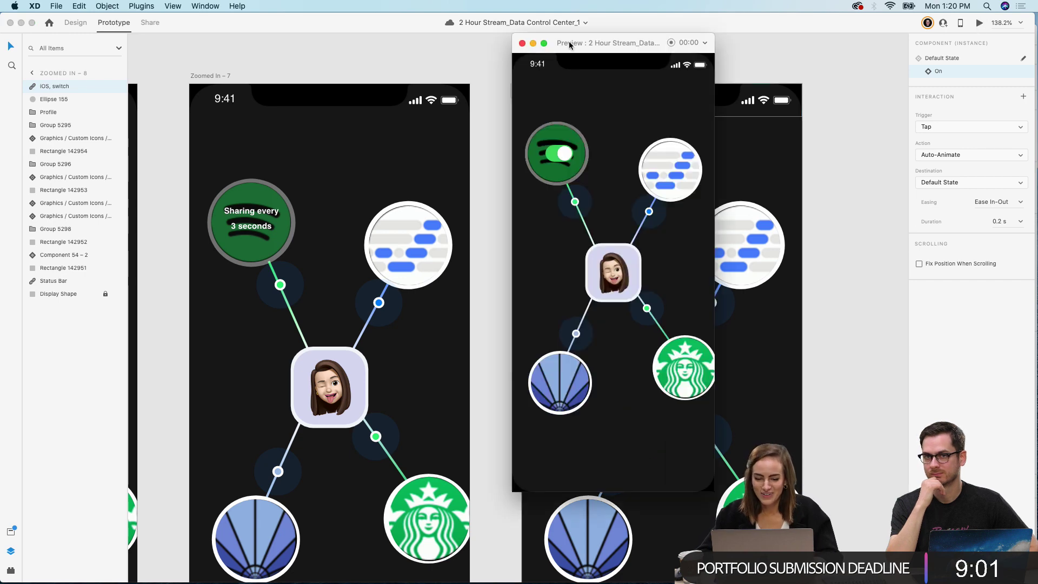
{"action": "left_click_drag", "start_coordinate": [568, 43], "coordinate": [499, 4]}
{"action": "left_click_drag", "start_coordinate": [637, 465], "coordinate": [717, 582]}
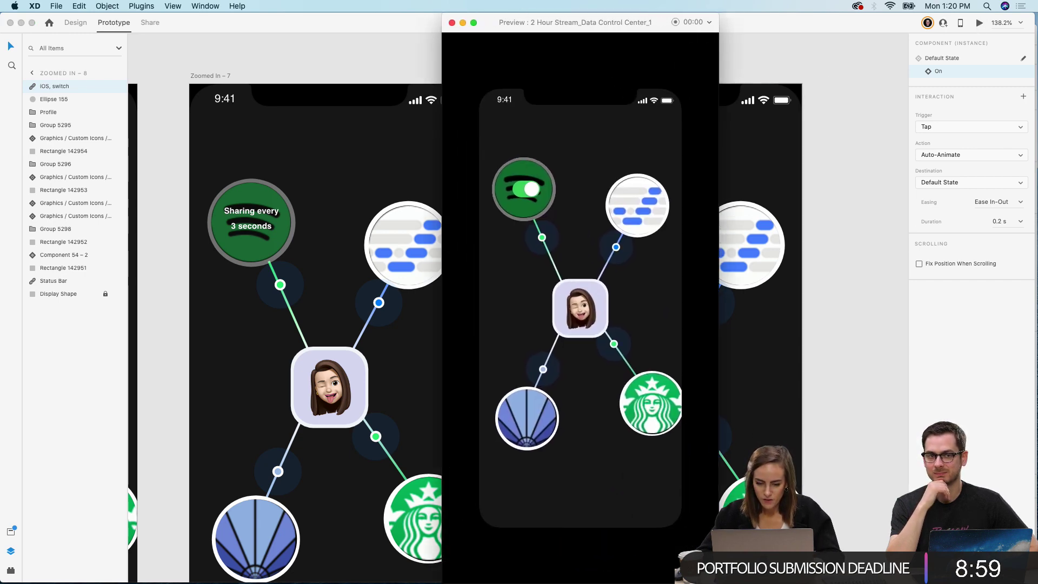
{"action": "left_click", "coordinate": [521, 193]}
{"action": "left_click", "coordinate": [539, 194]}
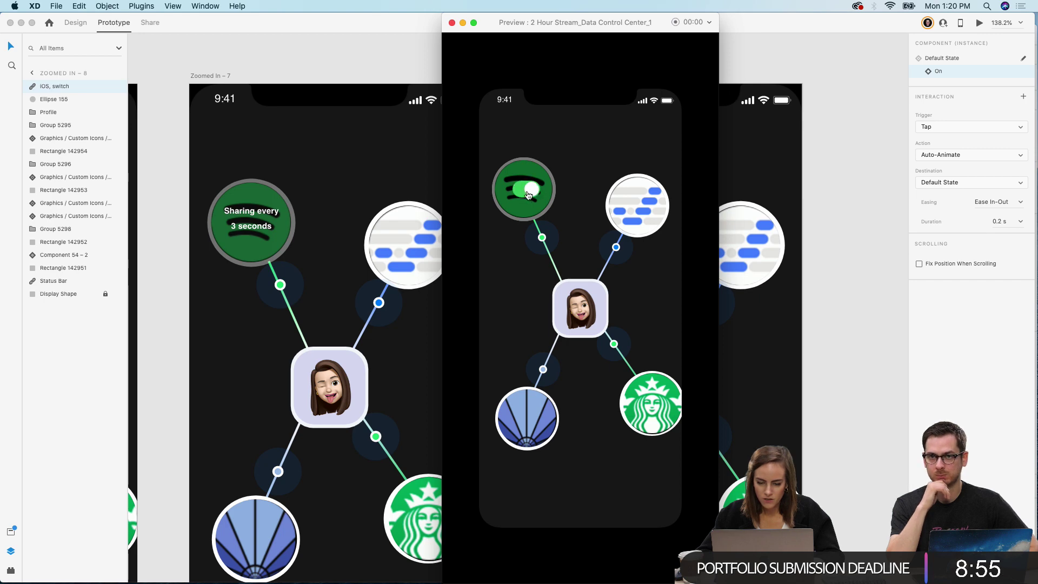
{"action": "left_click", "coordinate": [528, 194]}
{"action": "left_click", "coordinate": [534, 196]}
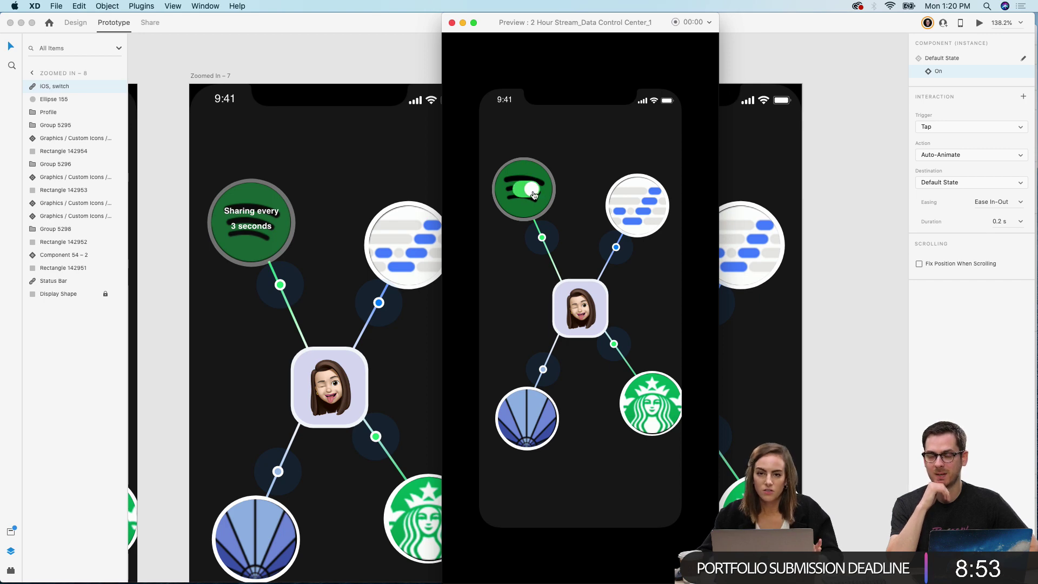
{"action": "left_click", "coordinate": [451, 23]}
Step: Return to Design mode and compare the Default State and On state of the switch on Zoomed In – 8, leaving it On
{"action": "left_click", "coordinate": [174, 57]}
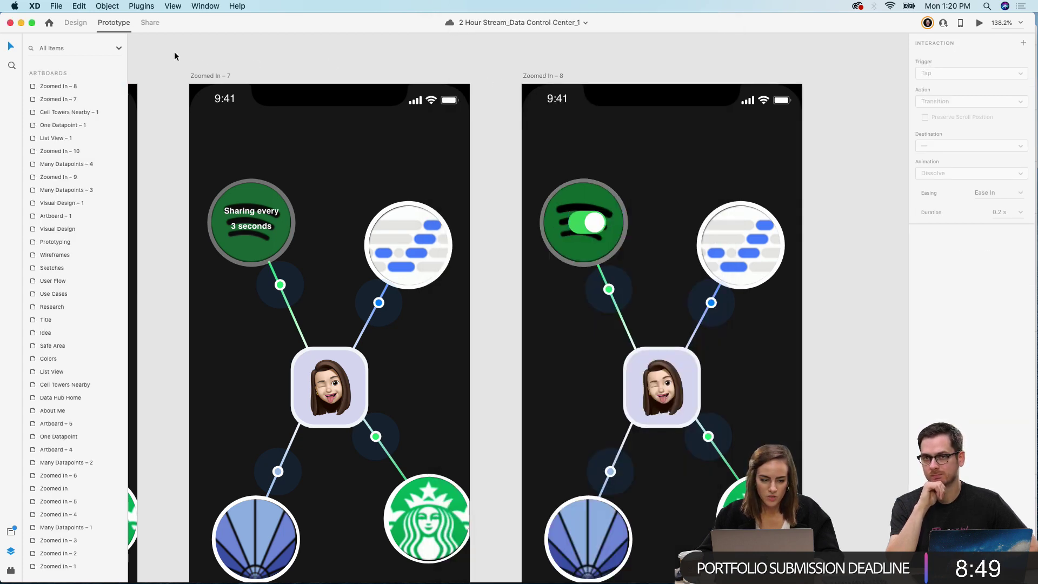
{"action": "left_click", "coordinate": [604, 226]}
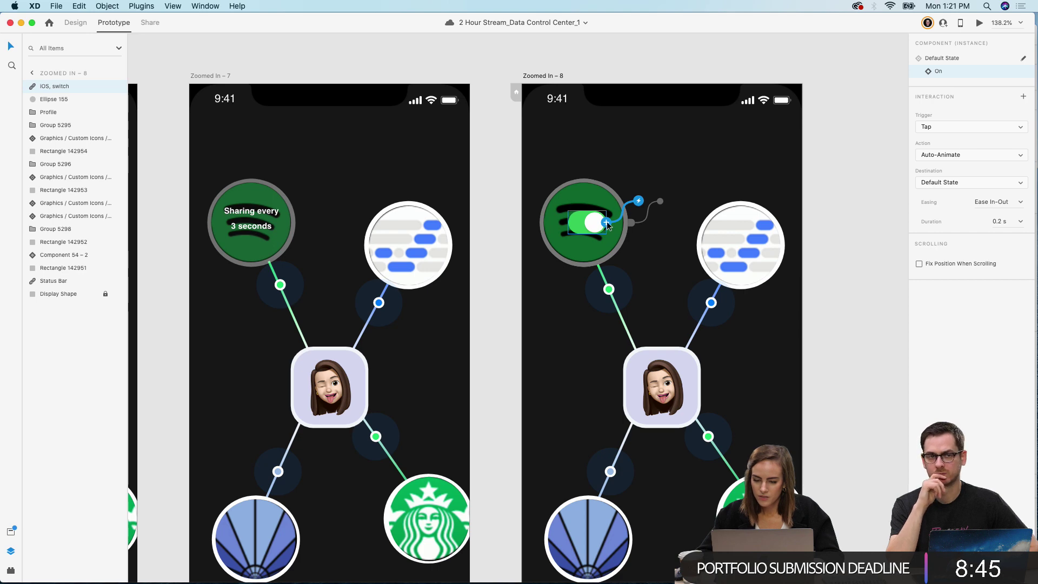
{"action": "left_click", "coordinate": [68, 23]}
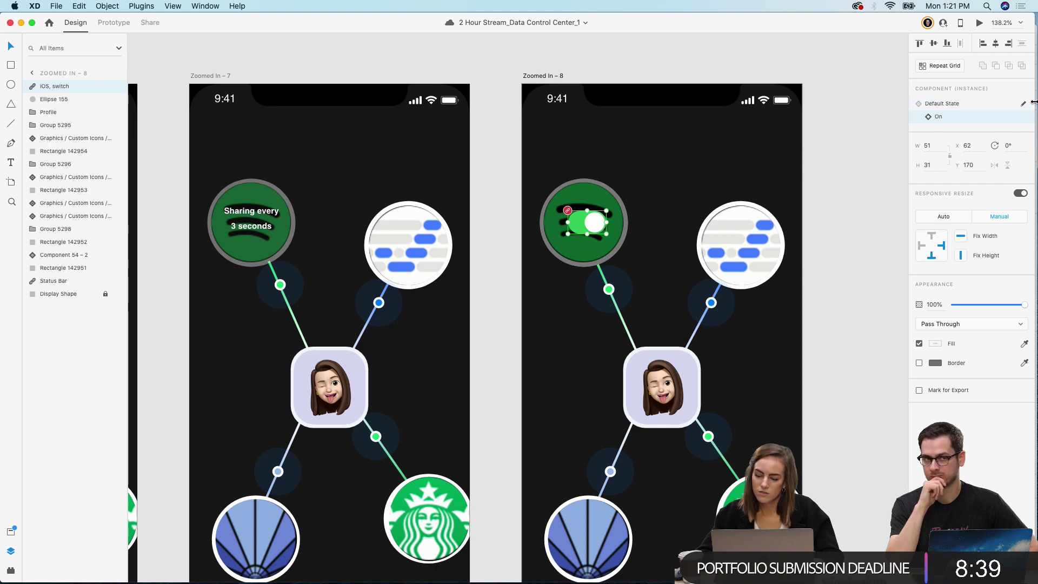
{"action": "left_click", "coordinate": [940, 104]}
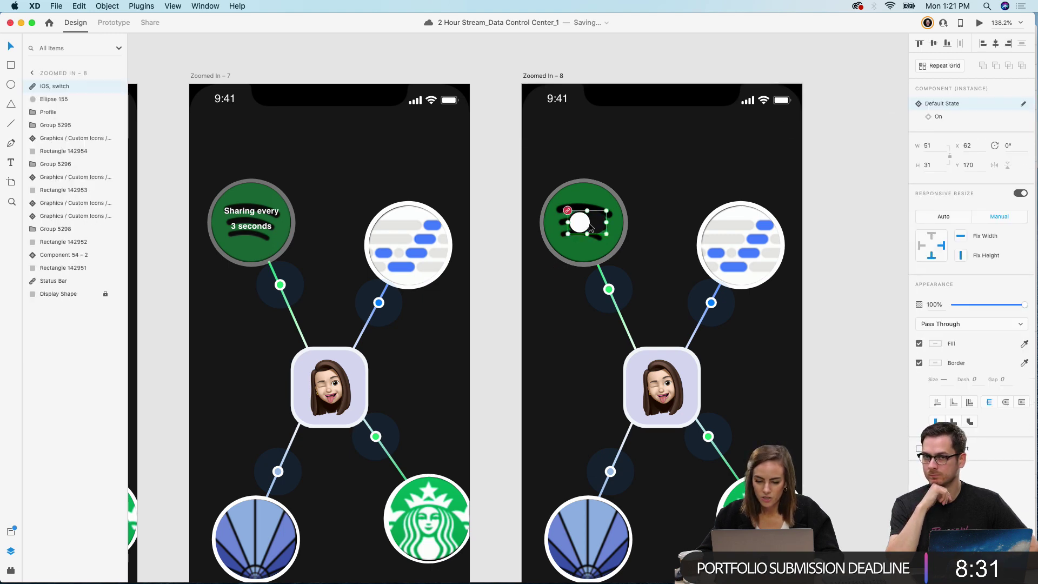
{"action": "left_click", "coordinate": [631, 69]}
{"action": "scroll", "coordinate": [632, 70], "scroll_direction": "down", "scroll_amount": 2}
{"action": "scroll", "coordinate": [633, 70], "scroll_direction": "left", "scroll_amount": 3}
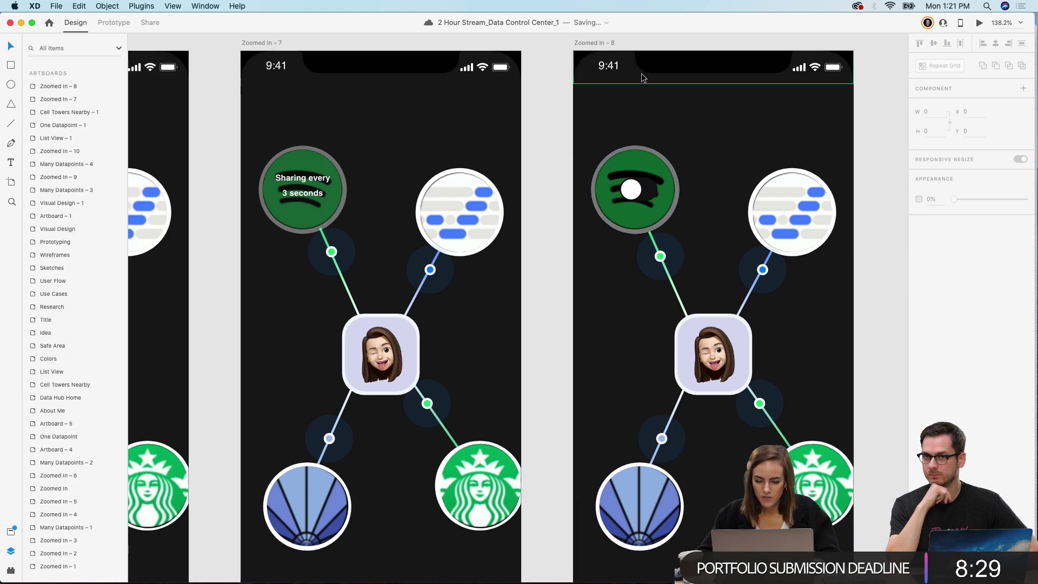
{"action": "left_click", "coordinate": [637, 189]}
{"action": "left_click", "coordinate": [925, 118]}
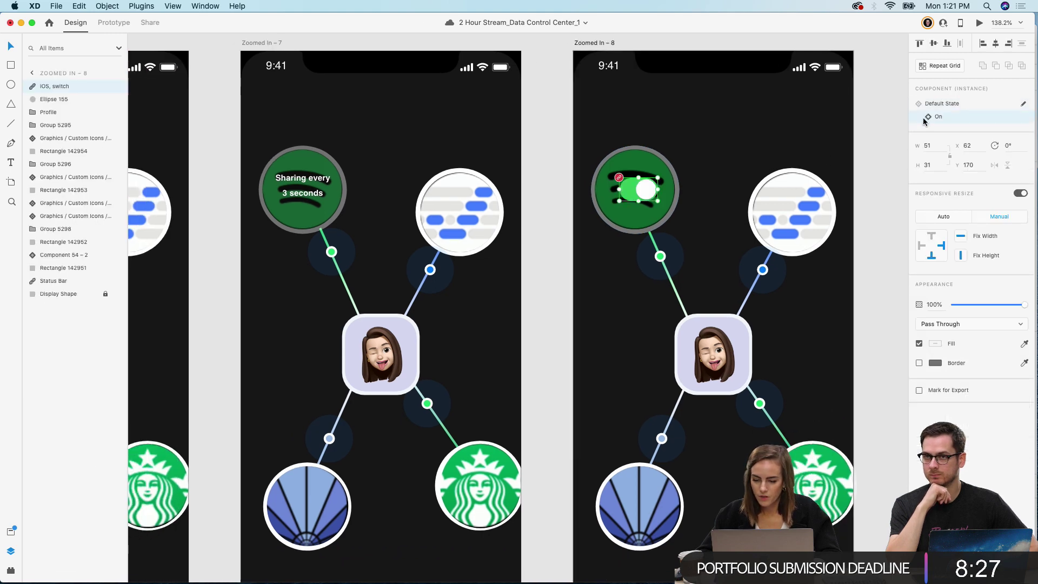
{"action": "left_click", "coordinate": [880, 138]}
Step: Group the List view title and application list on One Datapoint and paste a copy onto the List View artboard
{"action": "scroll", "coordinate": [880, 138], "scroll_direction": "down", "scroll_amount": 5}
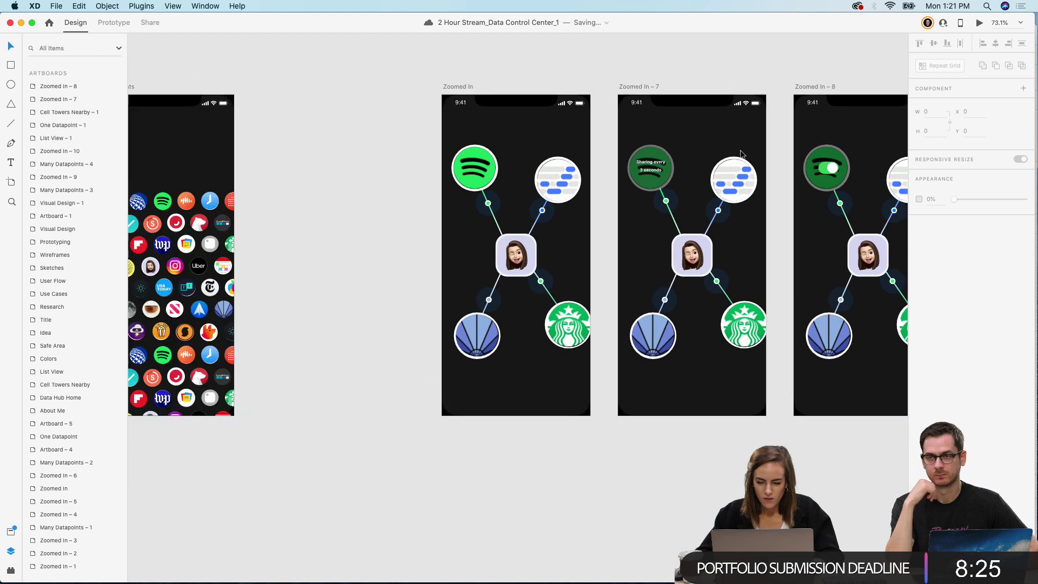
{"action": "scroll", "coordinate": [686, 207], "scroll_direction": "right", "scroll_amount": 3}
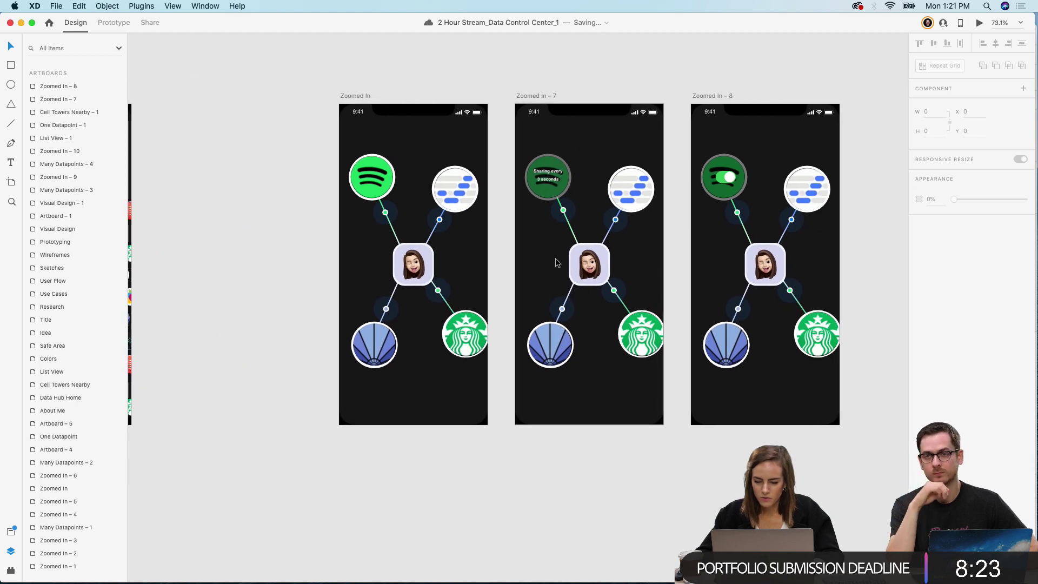
{"action": "scroll", "coordinate": [556, 258], "scroll_direction": "right", "scroll_amount": 10}
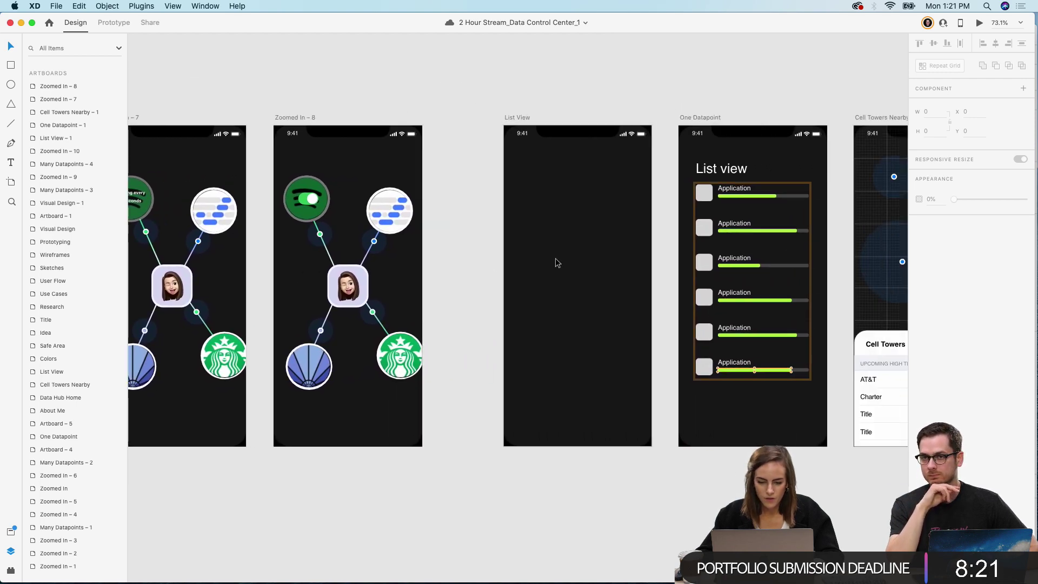
{"action": "scroll", "coordinate": [577, 165], "scroll_direction": "right", "scroll_amount": 1}
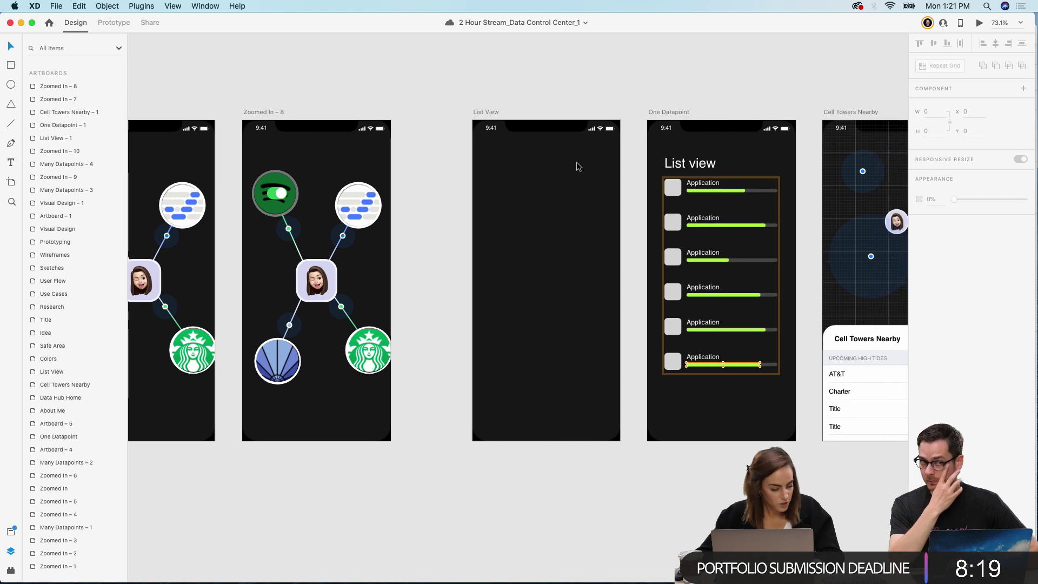
{"action": "left_click_drag", "start_coordinate": [656, 153], "coordinate": [786, 398]}
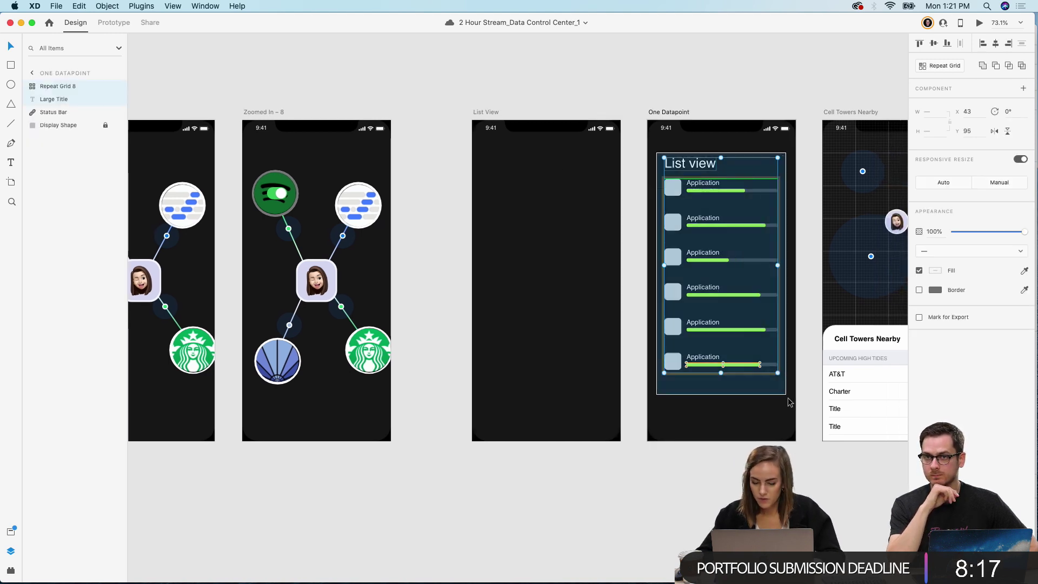
{"action": "key", "text": "super+g"}
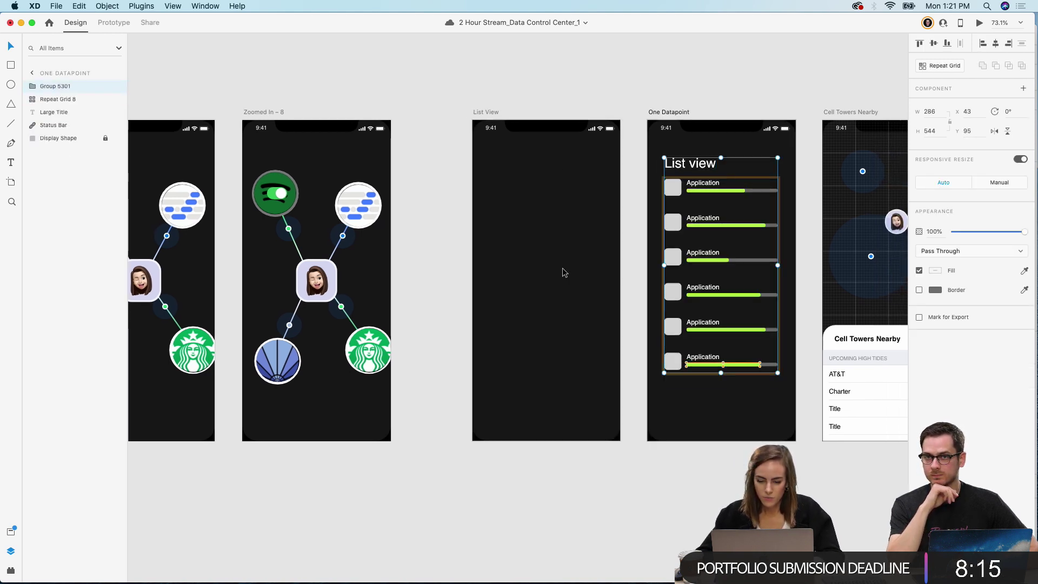
{"action": "key", "text": "super+c"}
{"action": "left_click", "coordinate": [562, 268]}
{"action": "key", "text": "super+v"}
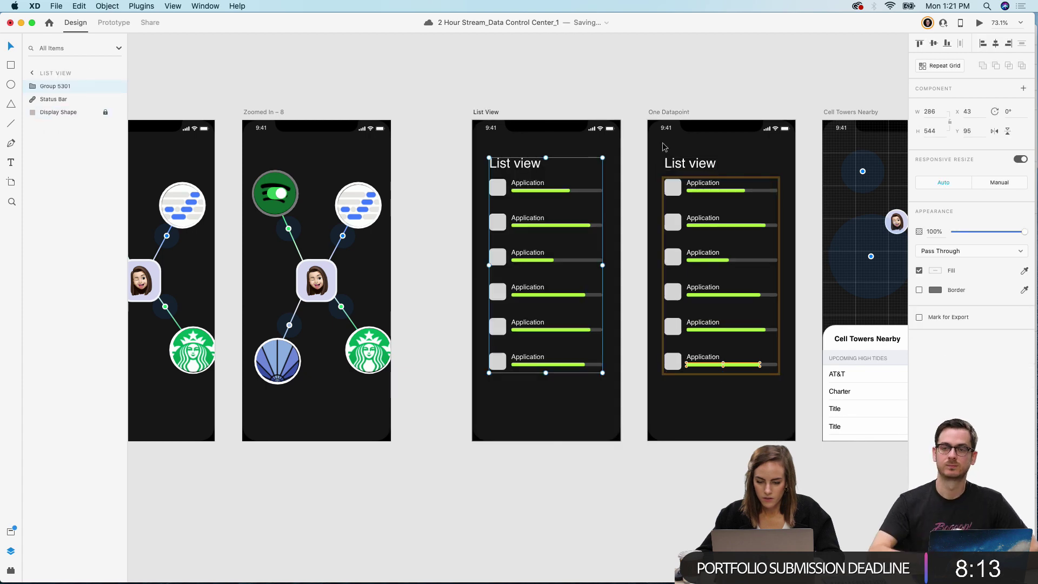
Step: Ungroup the original title and application list on the One Datapoint artboard and delete them
{"action": "left_click", "coordinate": [723, 230]}
{"action": "key", "text": "shift+super+g"}
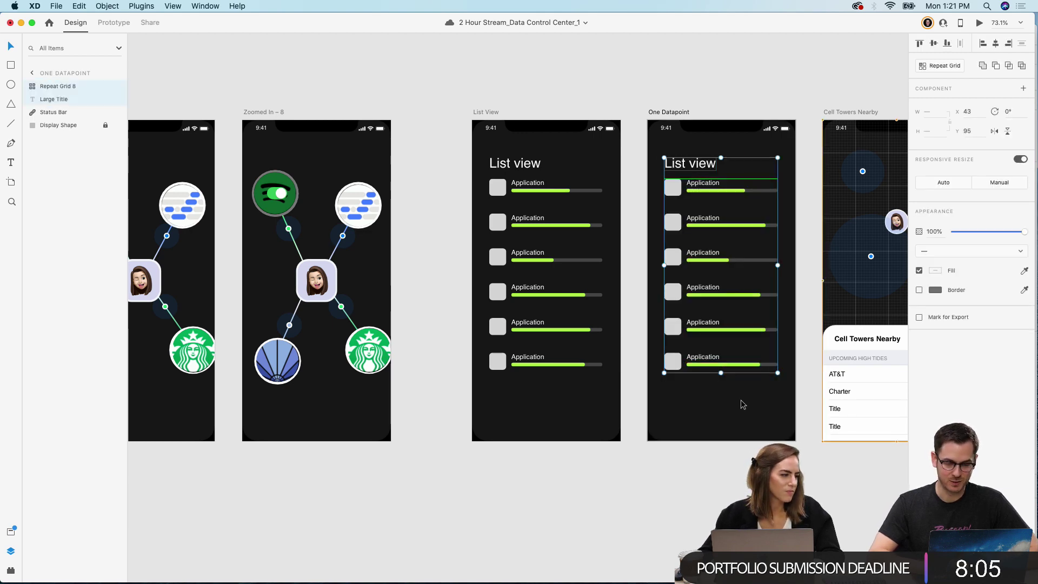
{"action": "key", "text": "Delete"}
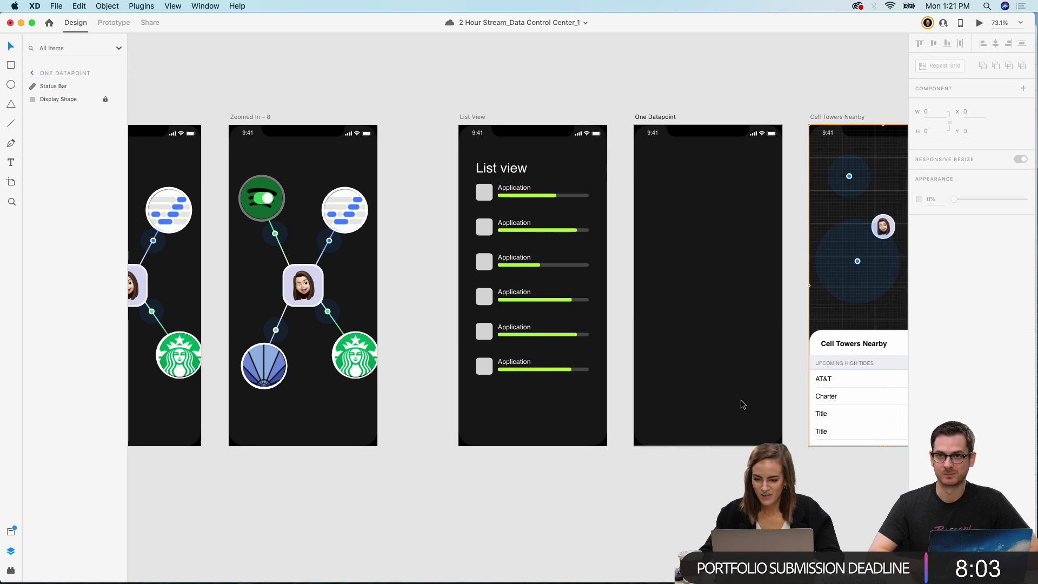
{"action": "left_click", "coordinate": [741, 112]}
Step: Copy the Spotify icon from Zoomed In to One Datapoint and scale it to 55 by 55 in the artboard's upper-left corner
{"action": "scroll", "coordinate": [741, 112], "scroll_direction": "right", "scroll_amount": 3}
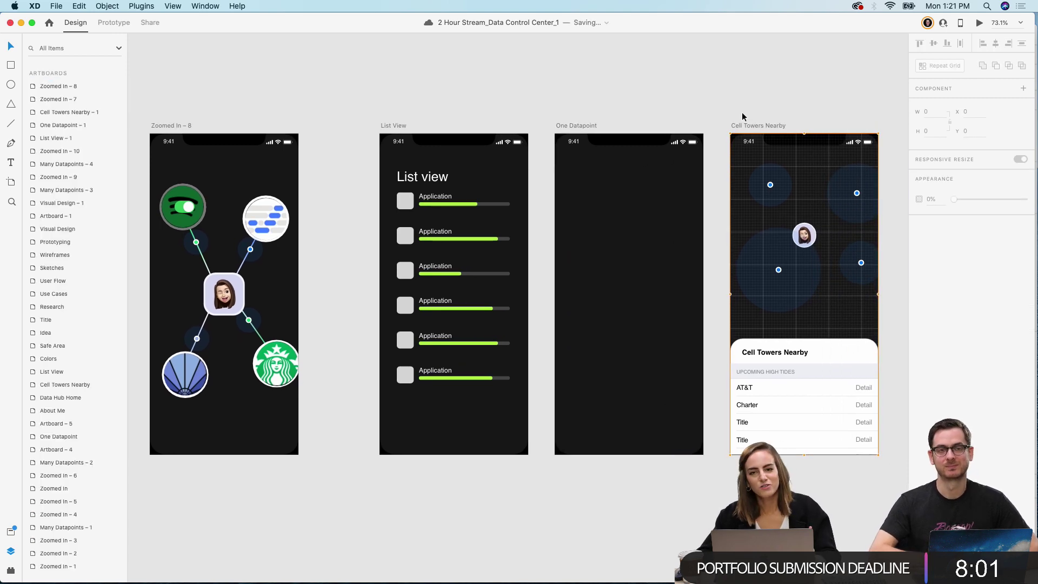
{"action": "scroll", "coordinate": [741, 112], "scroll_direction": "right", "scroll_amount": 4}
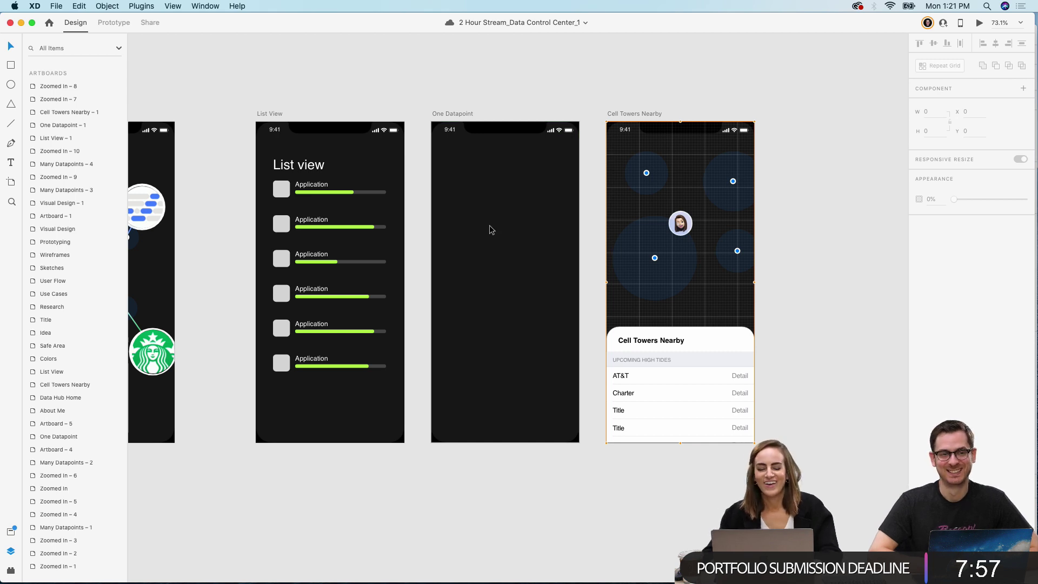
{"action": "scroll", "coordinate": [488, 224], "scroll_direction": "left", "scroll_amount": 2}
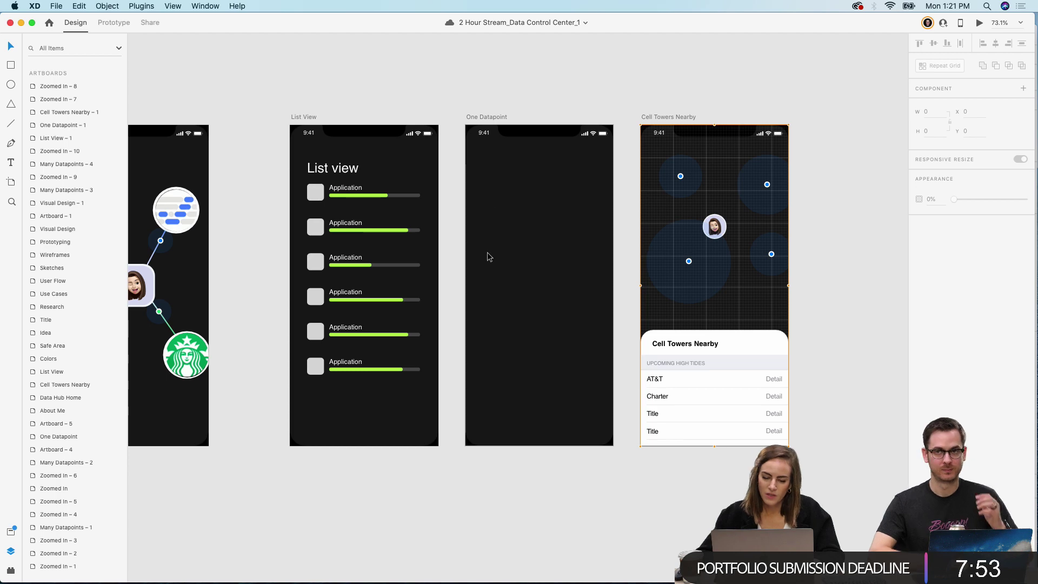
{"action": "scroll", "coordinate": [489, 347], "scroll_direction": "down", "scroll_amount": 3}
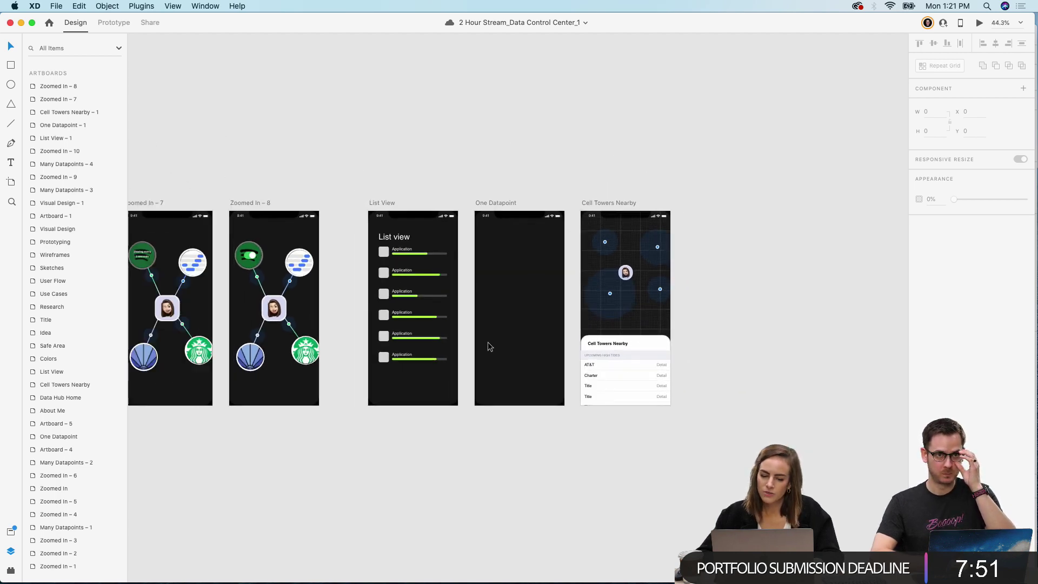
{"action": "scroll", "coordinate": [489, 346], "scroll_direction": "left", "scroll_amount": 5}
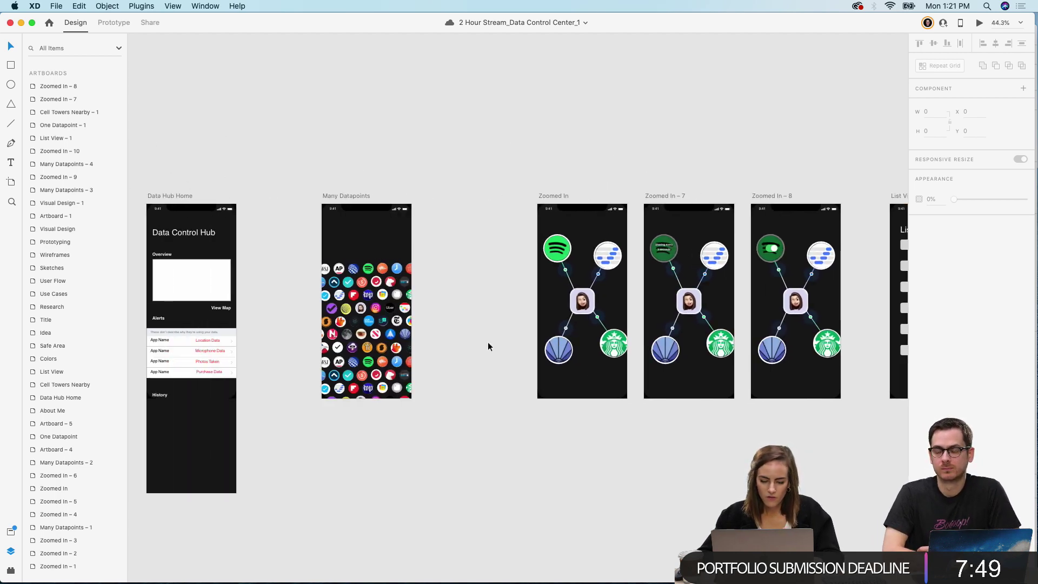
{"action": "scroll", "coordinate": [567, 291], "scroll_direction": "right", "scroll_amount": 4}
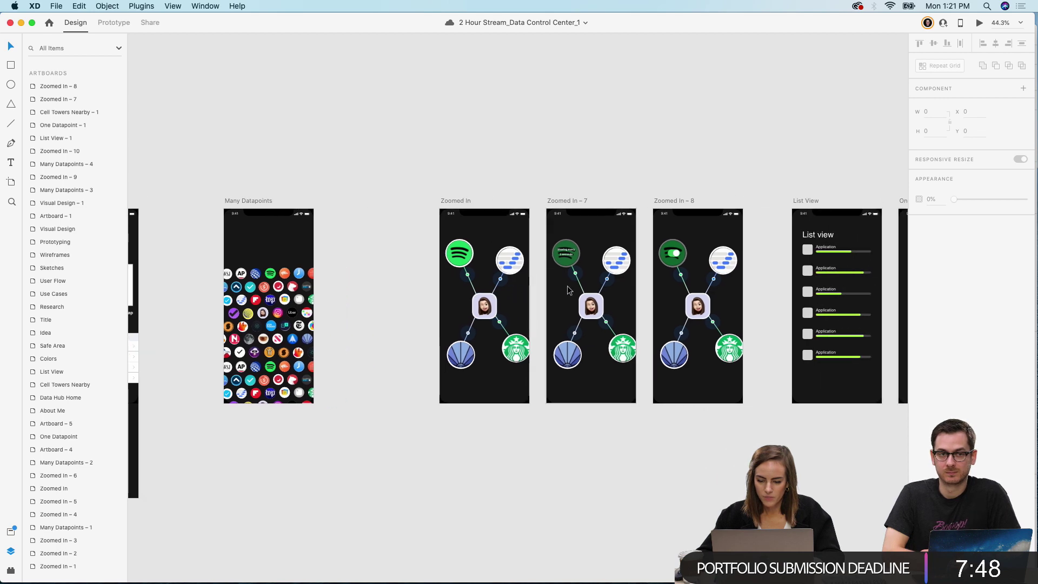
{"action": "left_click", "coordinate": [459, 253]}
{"action": "key", "text": "super+c"}
{"action": "scroll", "coordinate": [461, 254], "scroll_direction": "right", "scroll_amount": 10}
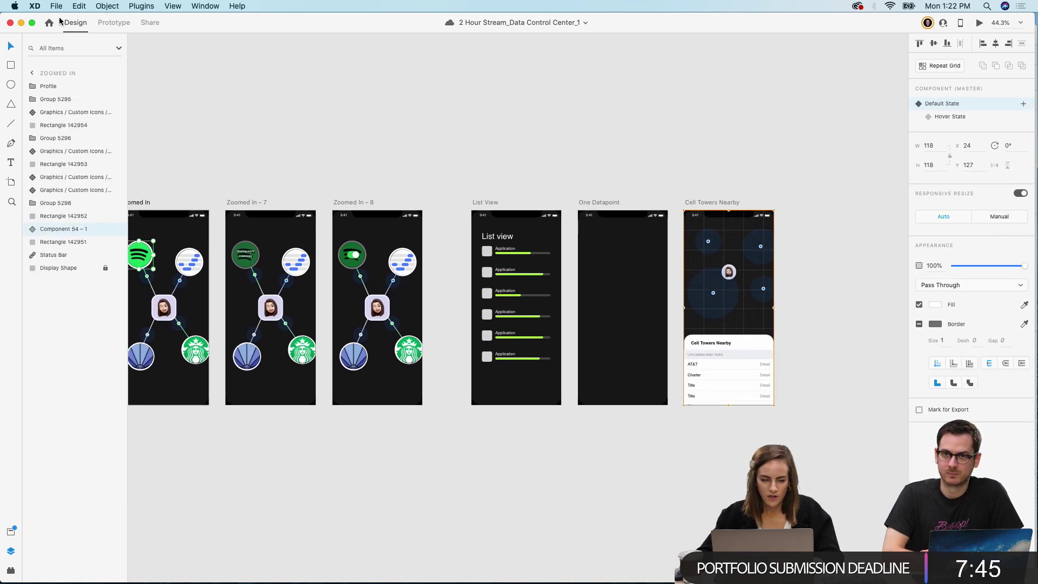
{"action": "left_click", "coordinate": [11, 532]}
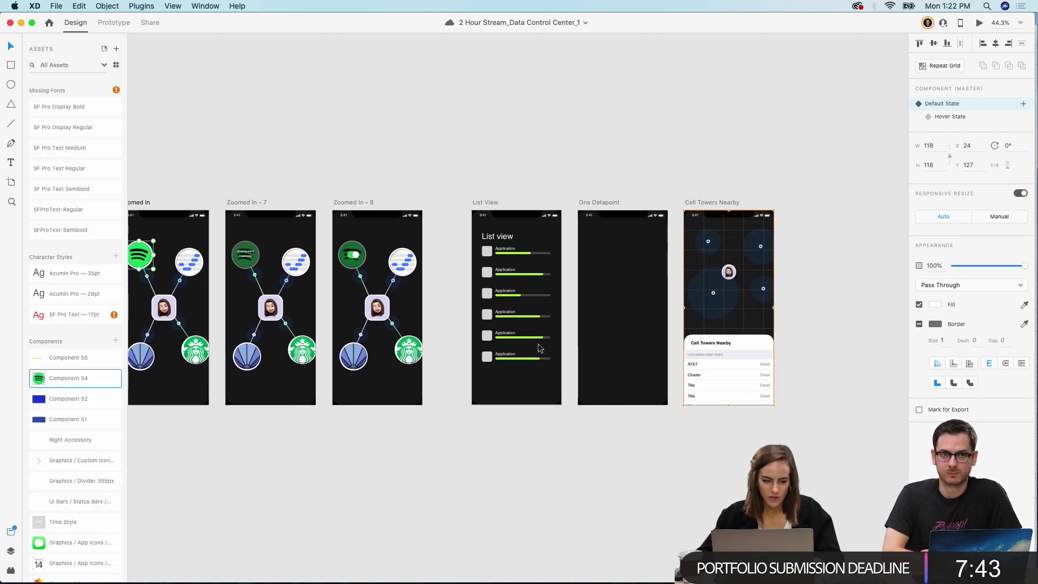
{"action": "scroll", "coordinate": [601, 286], "scroll_direction": "up", "scroll_amount": 5}
{"action": "left_click", "coordinate": [600, 283]}
{"action": "key", "text": "cmd+v"}
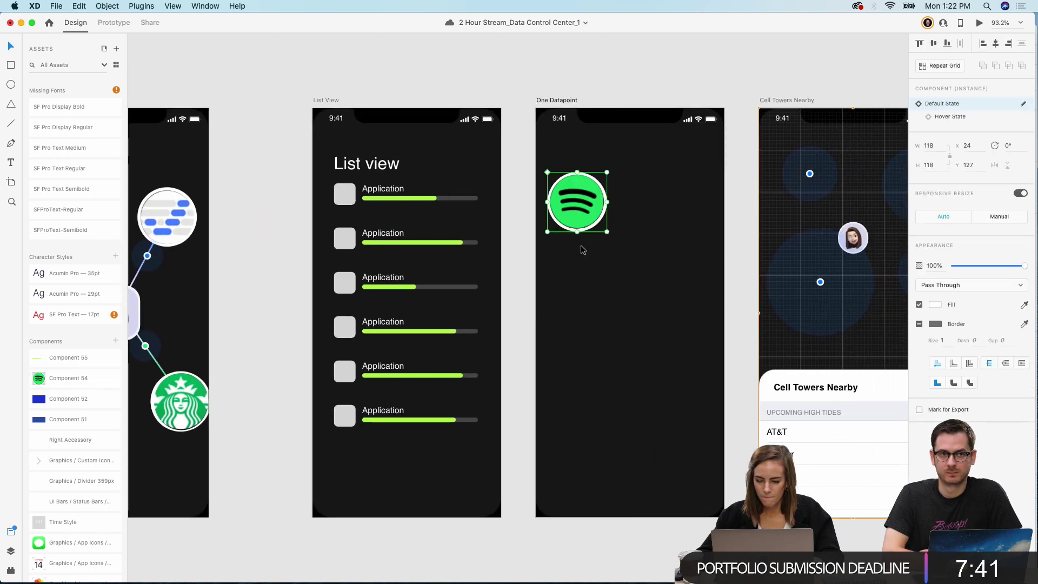
{"action": "left_click_drag", "start_coordinate": [592, 221], "coordinate": [574, 172]}
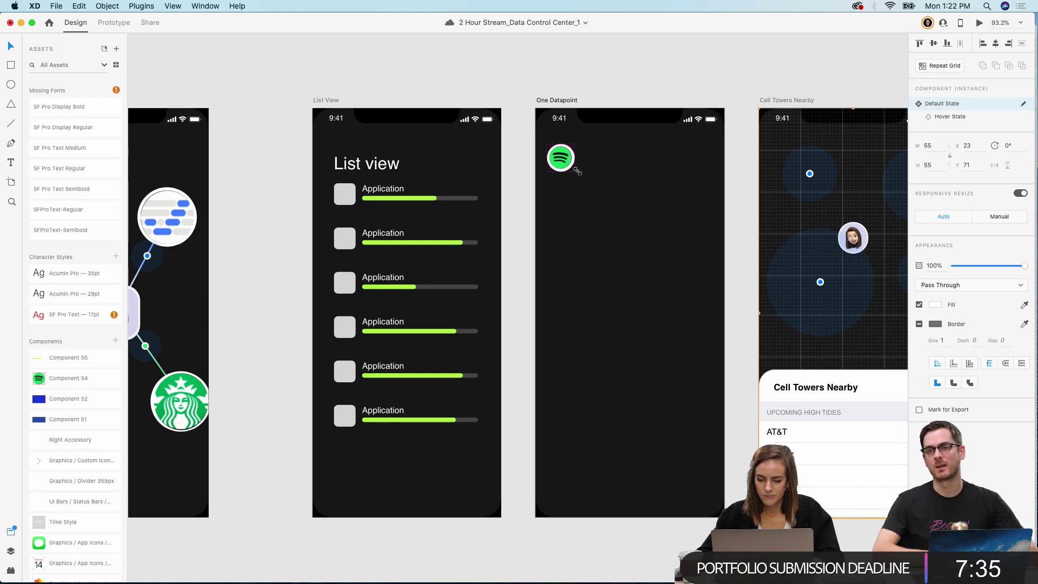
{"action": "left_click", "coordinate": [632, 57]}
Step: Save the Data Control Hub heading on Data Hub Home as a character style named Large Title
{"action": "scroll", "coordinate": [632, 57], "scroll_direction": "down", "scroll_amount": 5}
{"action": "scroll", "coordinate": [632, 60], "scroll_direction": "left", "scroll_amount": 10}
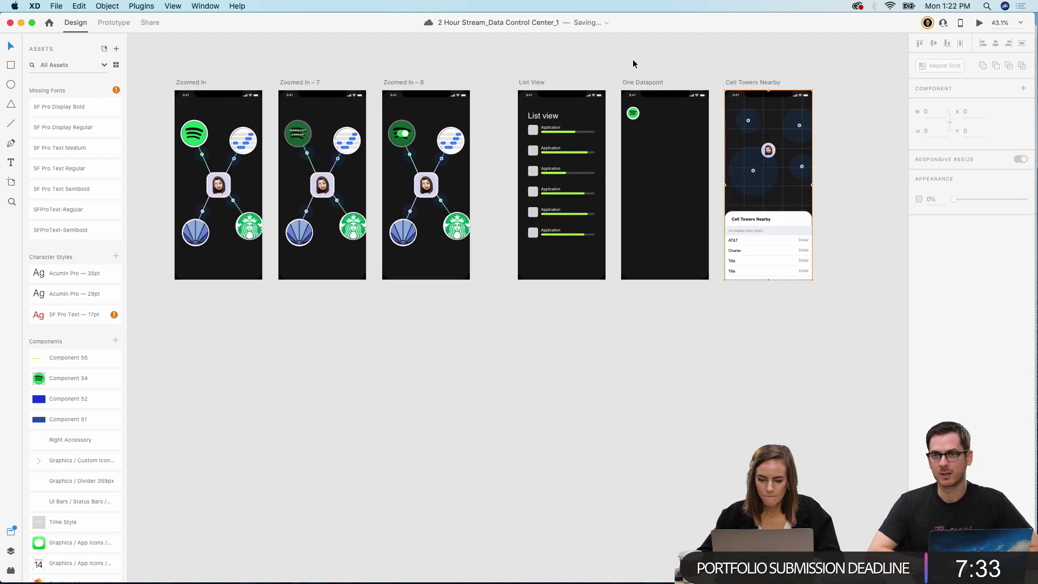
{"action": "left_click", "coordinate": [470, 154]}
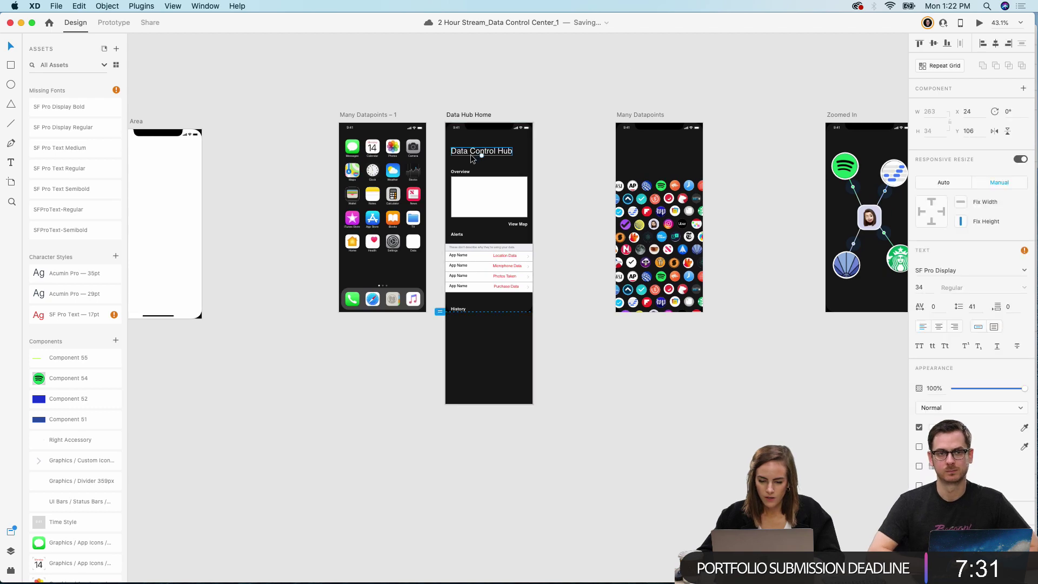
{"action": "scroll", "coordinate": [470, 154], "scroll_direction": "right", "scroll_amount": 15}
{"action": "scroll", "coordinate": [487, 157], "scroll_direction": "left", "scroll_amount": 20}
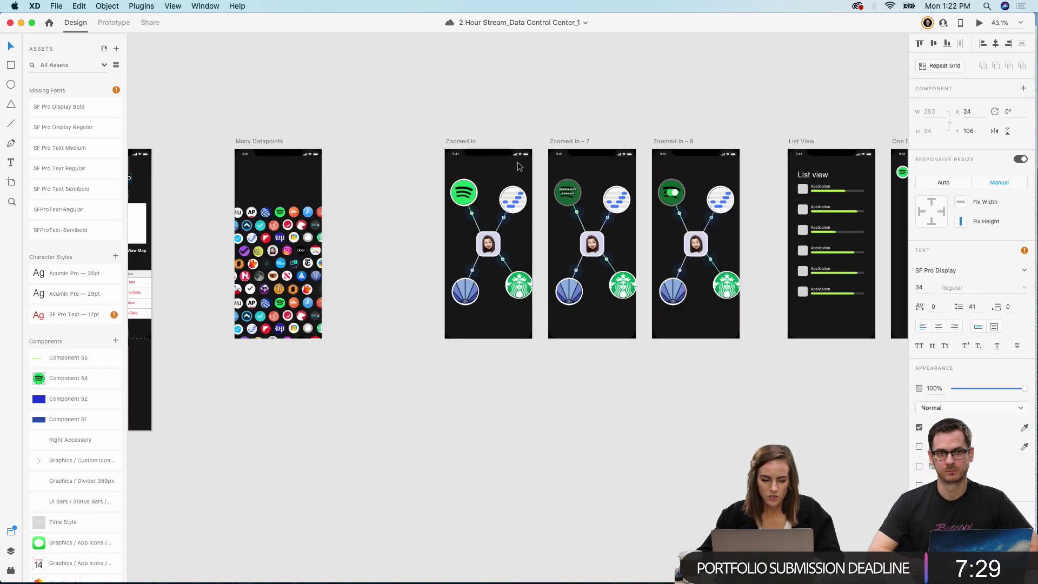
{"action": "left_click", "coordinate": [115, 256]}
{"action": "double_click", "coordinate": [59, 314]}
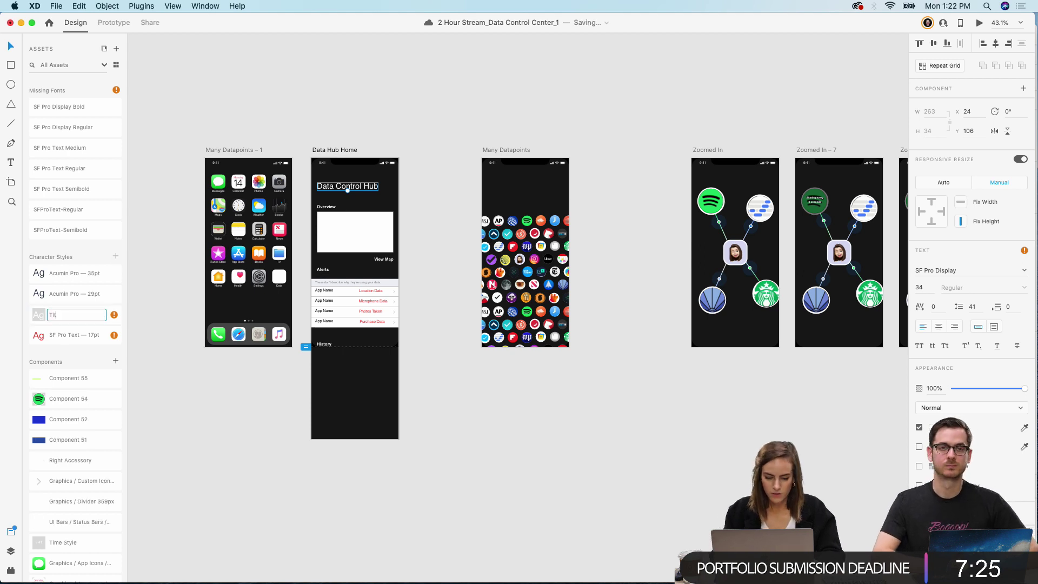
{"action": "type", "text": "Large"}
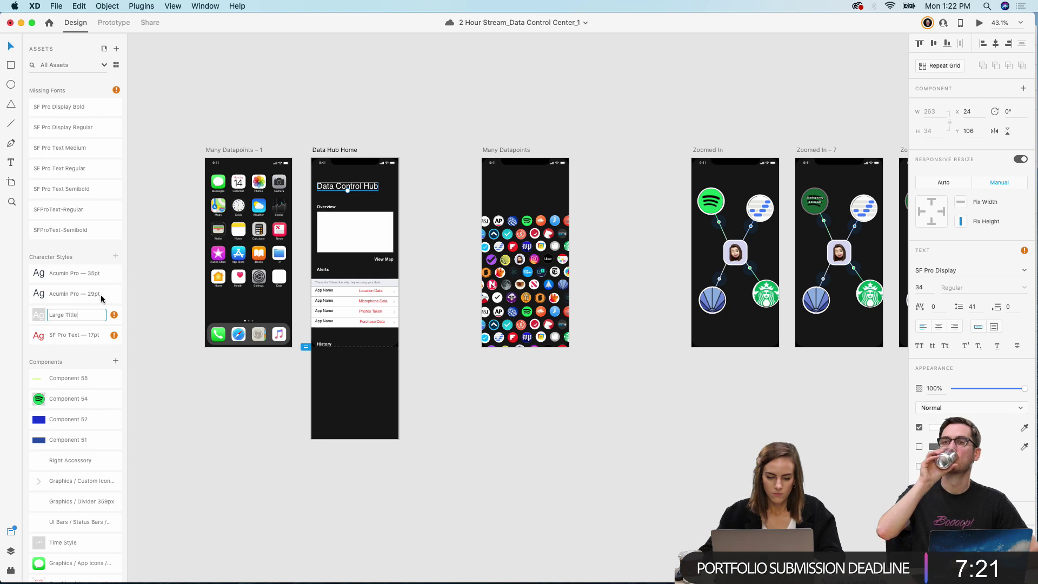
{"action": "left_click", "coordinate": [413, 108]}
Step: Add the text "Spotify" beside the Spotify icon on One Datapoint and convert its area text box to point text
{"action": "scroll", "coordinate": [413, 109], "scroll_direction": "right", "scroll_amount": 12}
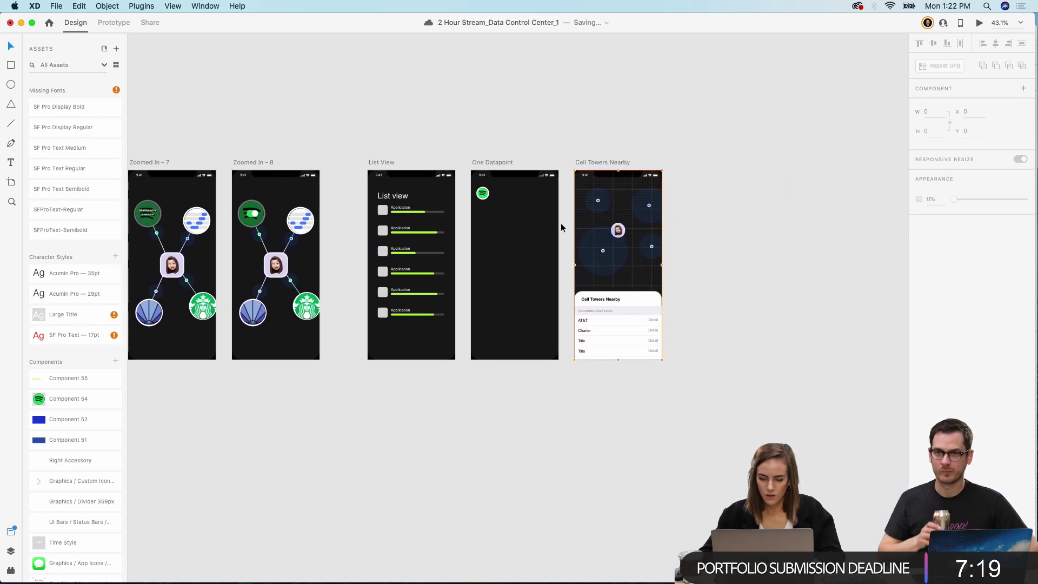
{"action": "scroll", "coordinate": [534, 203], "scroll_direction": "up", "scroll_amount": 5}
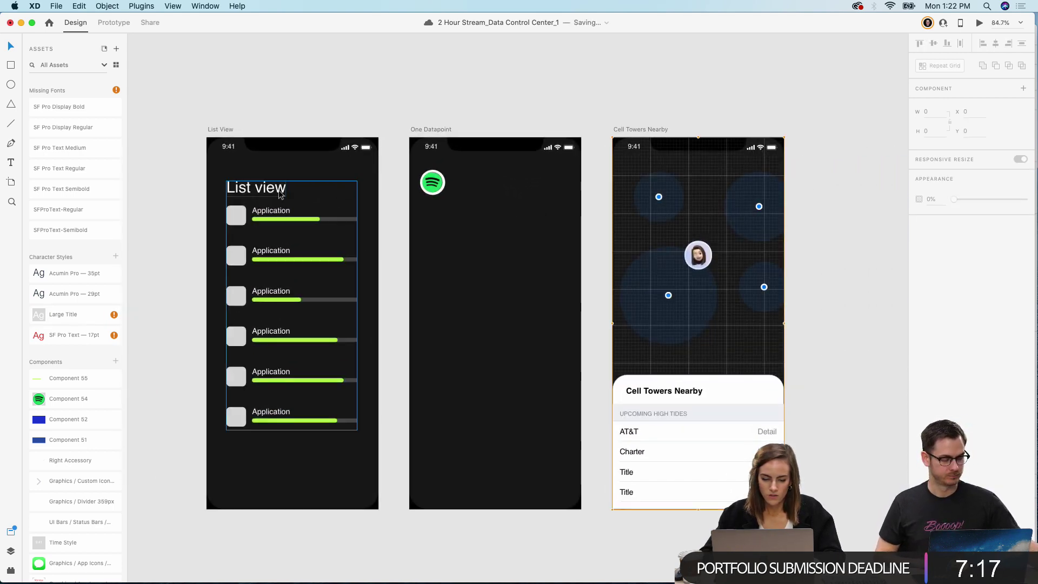
{"action": "left_click", "coordinate": [548, 208]}
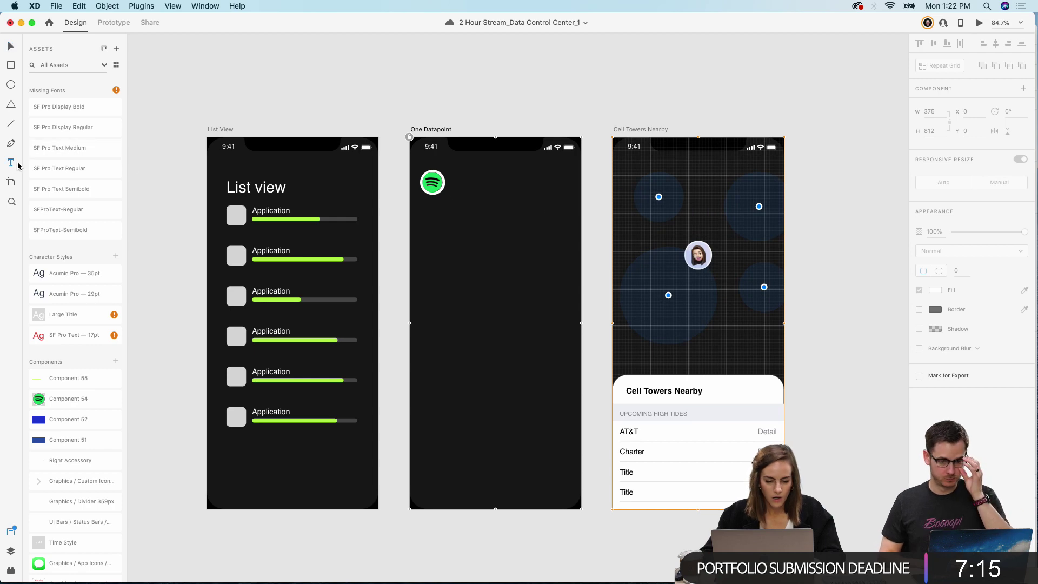
{"action": "left_click_drag", "start_coordinate": [473, 187], "coordinate": [567, 224]}
{"action": "type", "text": "Spotify"}
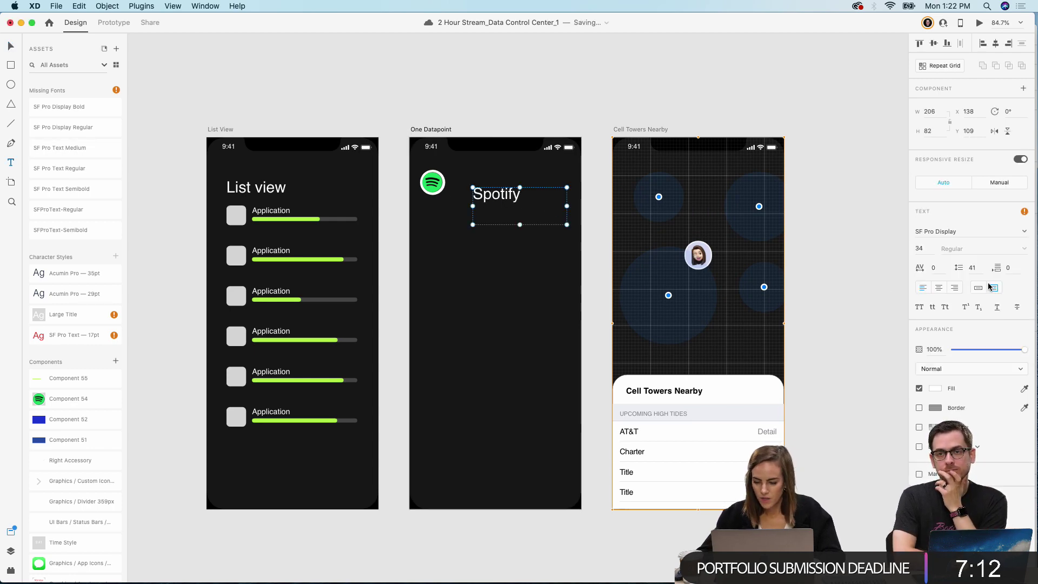
{"action": "left_click", "coordinate": [977, 288]}
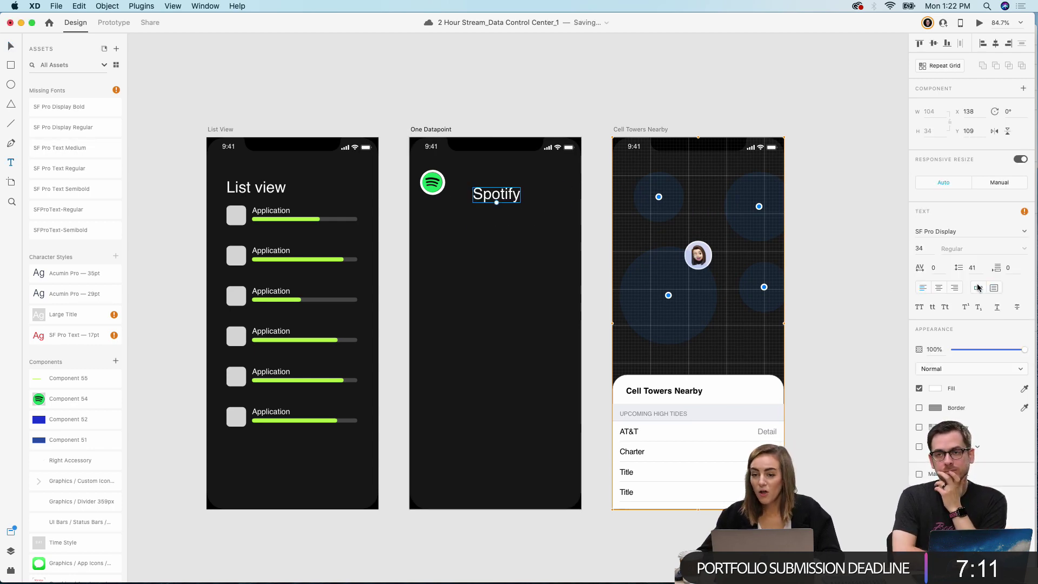
Step: Move the Spotify text next to the Spotify icon on One Datapoint, at X 99, Y 82
{"action": "left_click", "coordinate": [505, 195]}
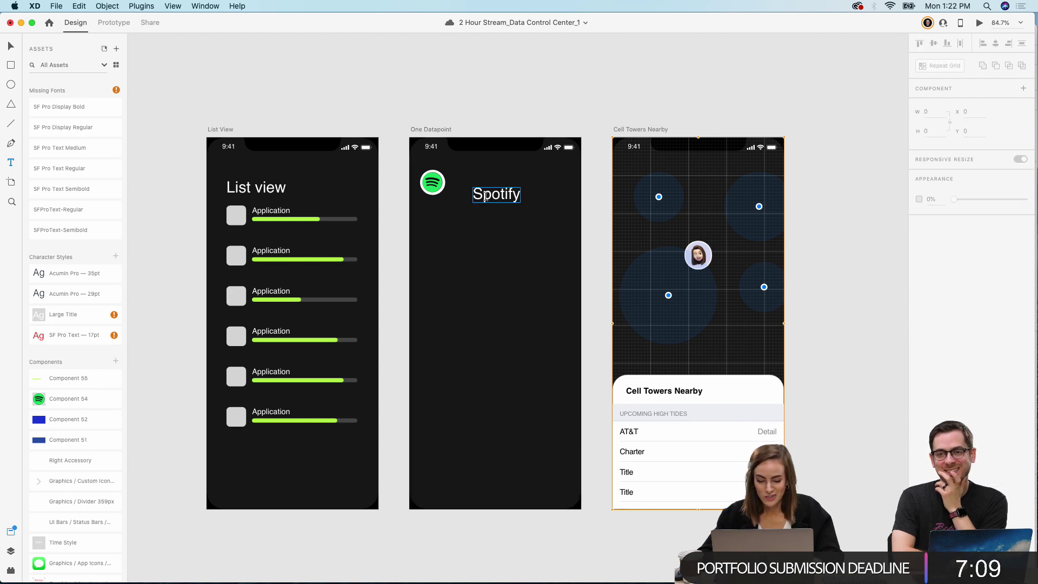
{"action": "left_click_drag", "start_coordinate": [488, 202], "coordinate": [470, 189]}
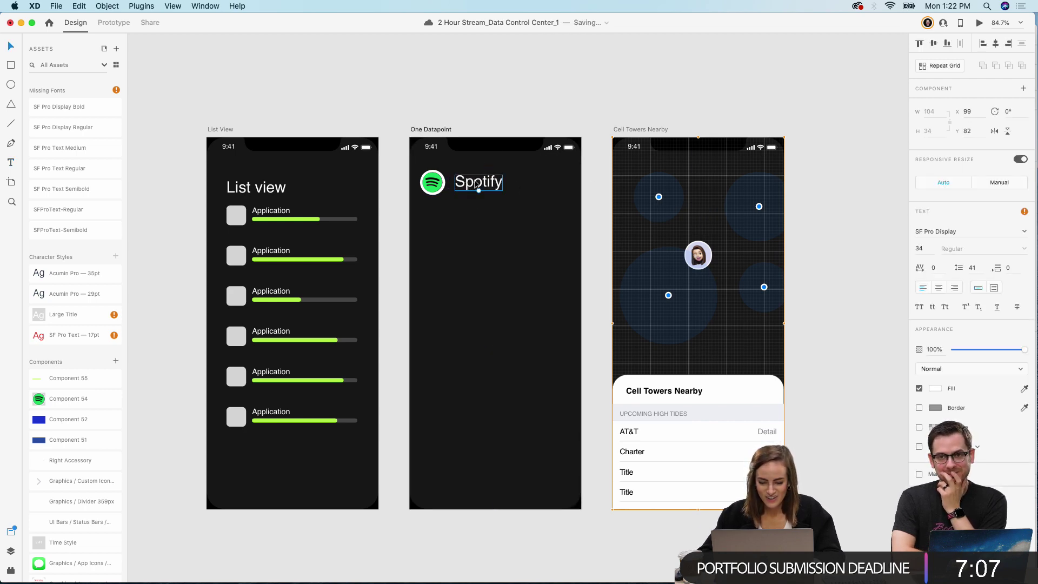
{"action": "left_click", "coordinate": [565, 92]}
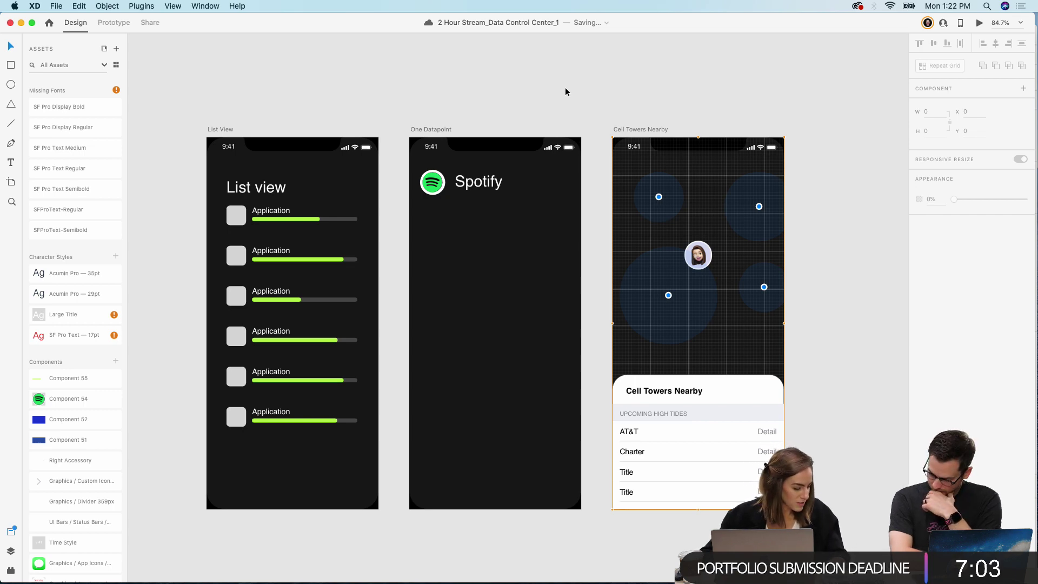
Step: Copy the toggle switch from Zoomed In – 8 to One Datapoint and place it at X 300, Y 82 in the Spotify row
{"action": "scroll", "coordinate": [565, 92], "scroll_direction": "left", "scroll_amount": 20}
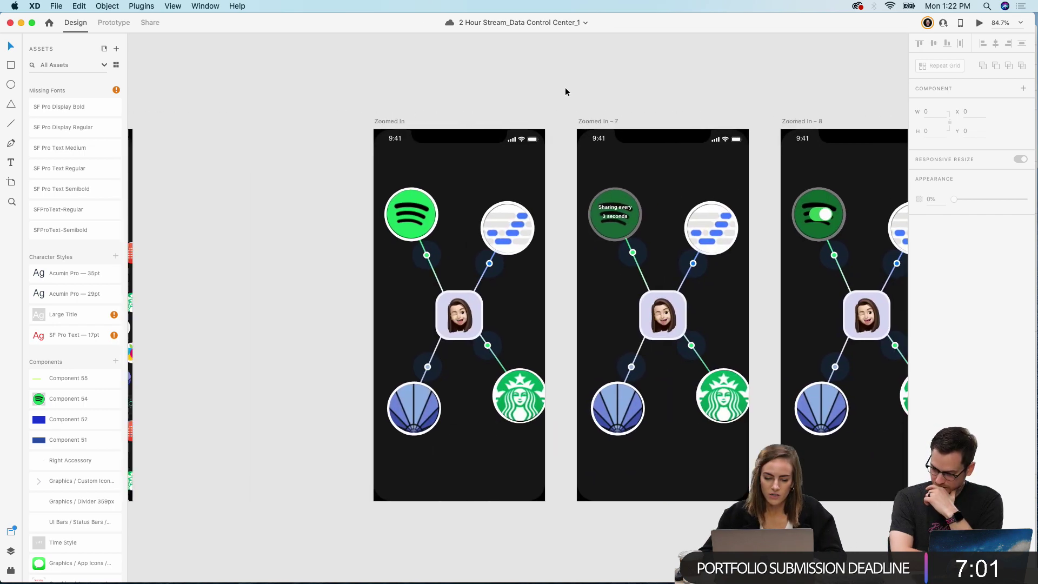
{"action": "scroll", "coordinate": [565, 92], "scroll_direction": "right", "scroll_amount": 10}
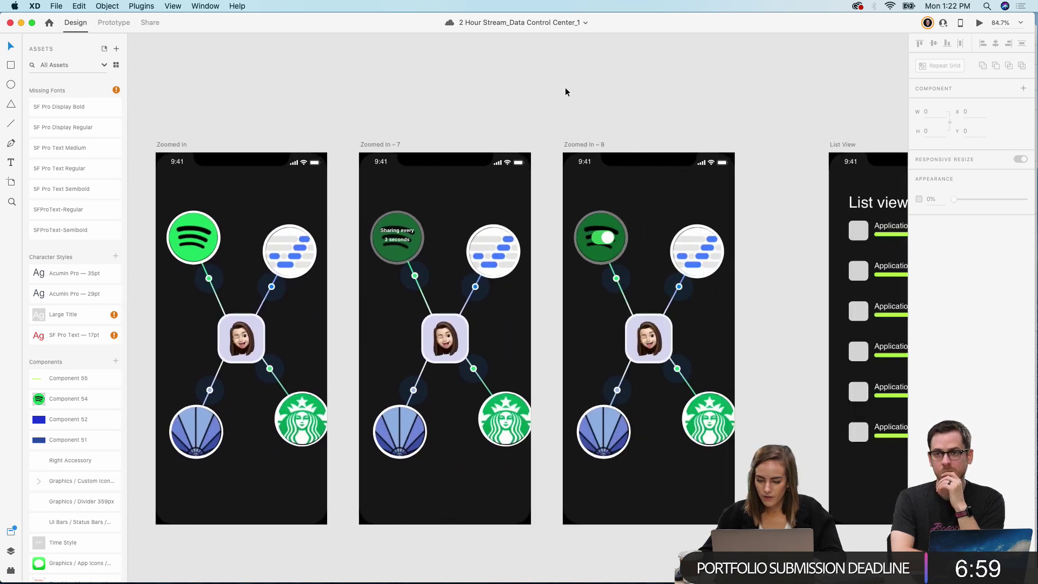
{"action": "left_click", "coordinate": [579, 240]}
{"action": "key", "text": "super+c"}
{"action": "scroll", "coordinate": [580, 239], "scroll_direction": "right", "scroll_amount": 10}
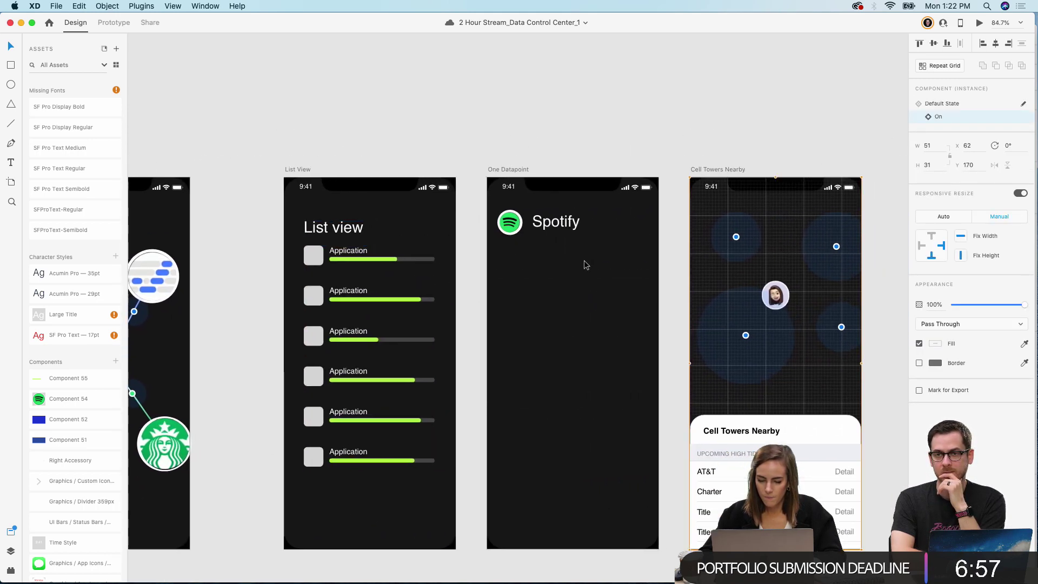
{"action": "left_click", "coordinate": [584, 261]}
{"action": "key", "text": "super+v"}
{"action": "left_click_drag", "start_coordinate": [521, 261], "coordinate": [629, 220]}
{"action": "left_click", "coordinate": [631, 160]}
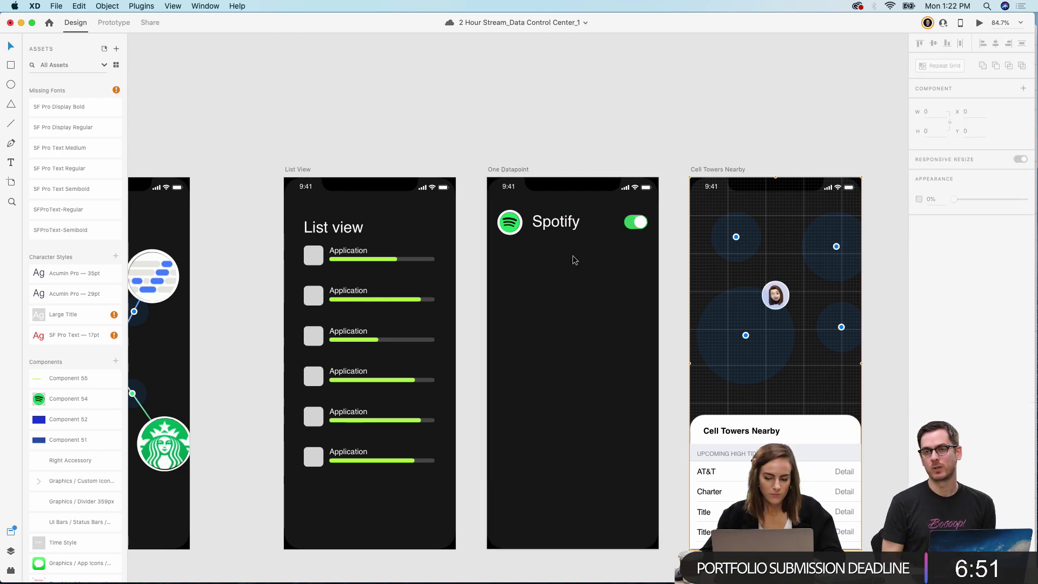
Step: Preview the One Datapoint artboard, try its toggle, and close the preview
{"action": "left_click", "coordinate": [633, 219]}
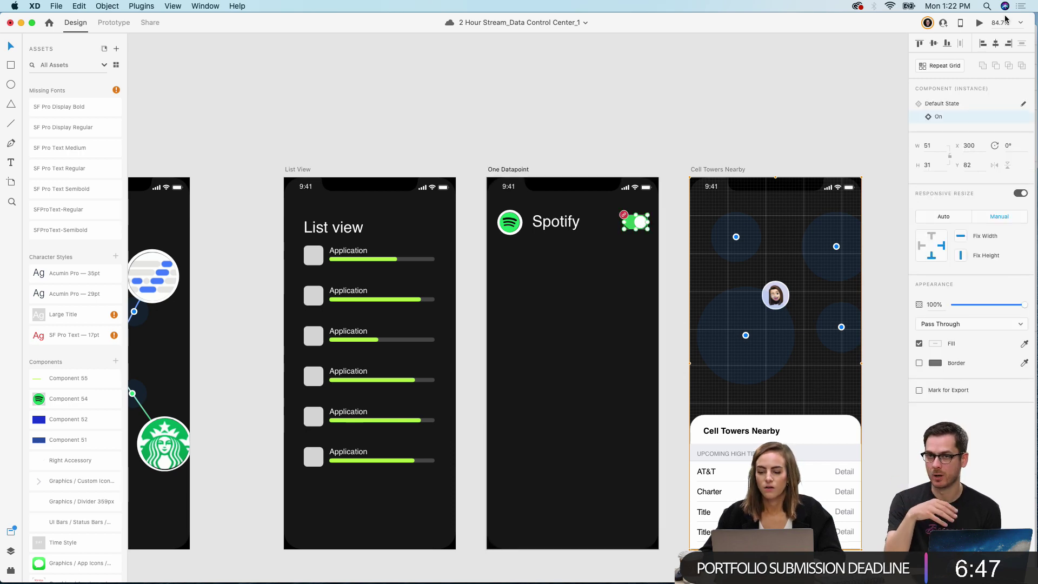
{"action": "left_click", "coordinate": [978, 25]}
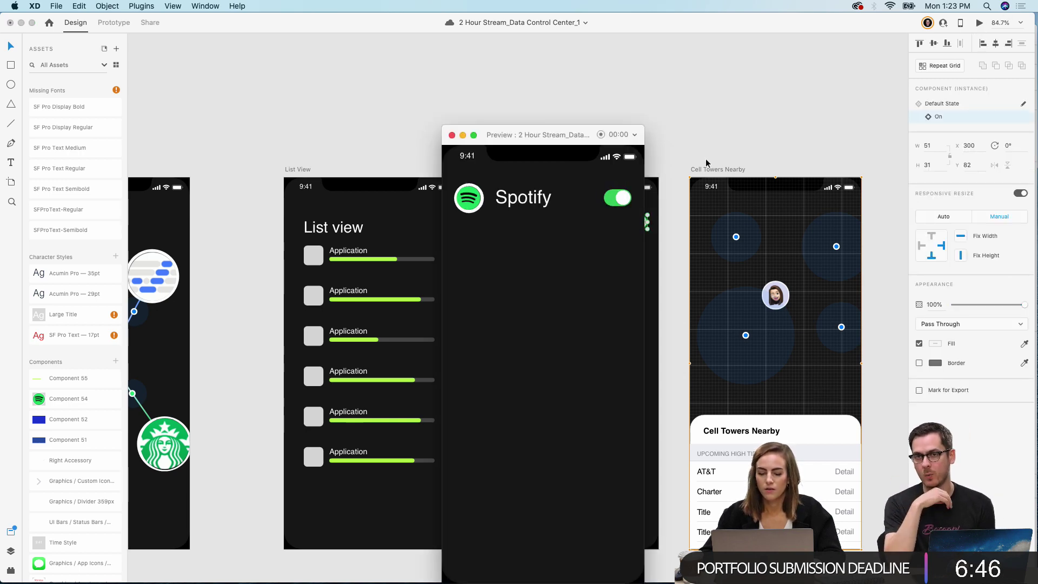
{"action": "left_click", "coordinate": [616, 201]}
{"action": "left_click", "coordinate": [451, 135]}
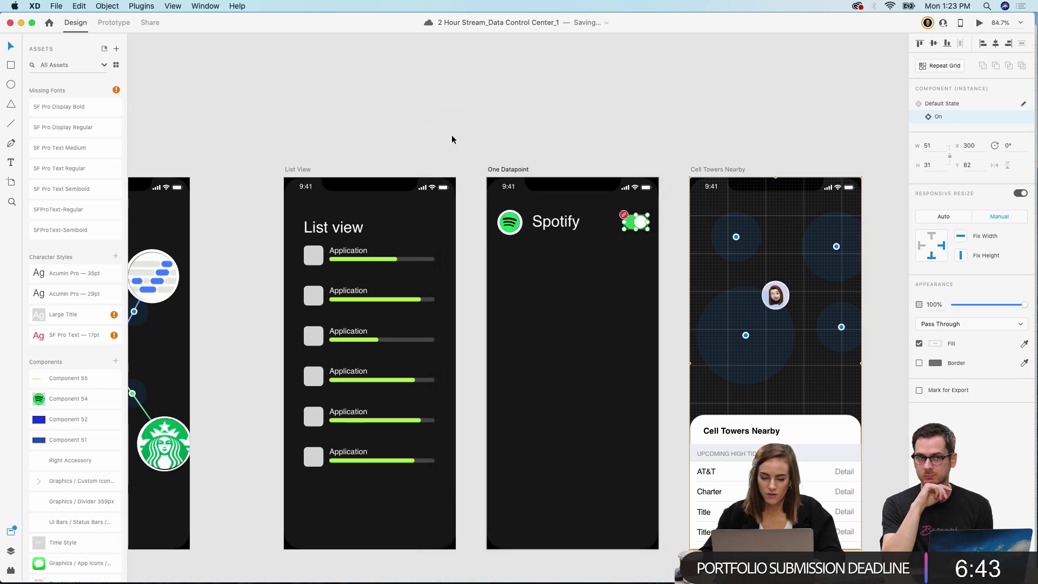
Step: Copy the light data-sharing table from the Assets artboard and paste it onto One Datapoint below the Spotify row
{"action": "scroll", "coordinate": [440, 127], "scroll_direction": "down", "scroll_amount": 2}
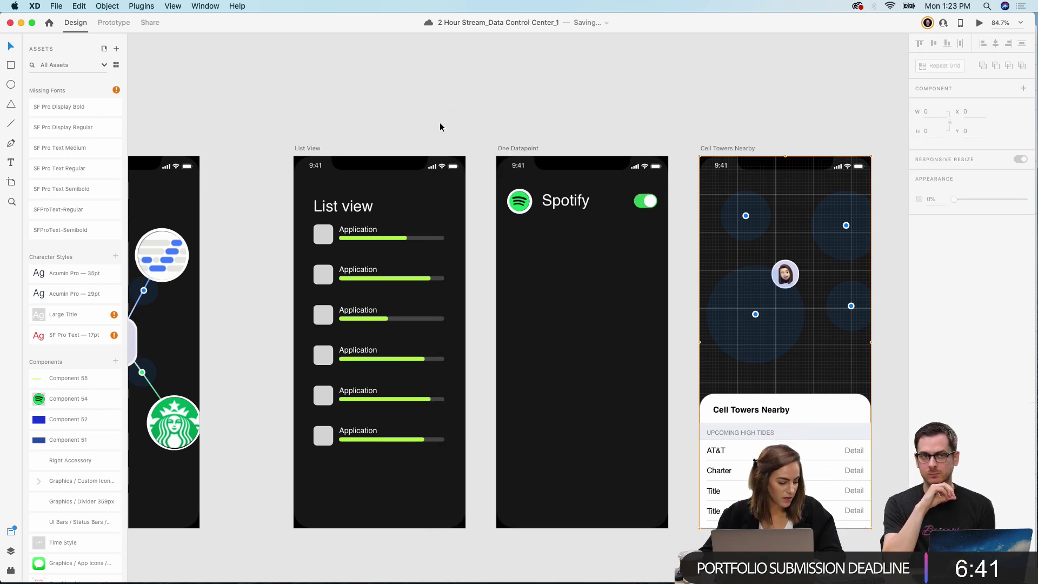
{"action": "scroll", "coordinate": [550, 223], "scroll_direction": "left", "scroll_amount": 10}
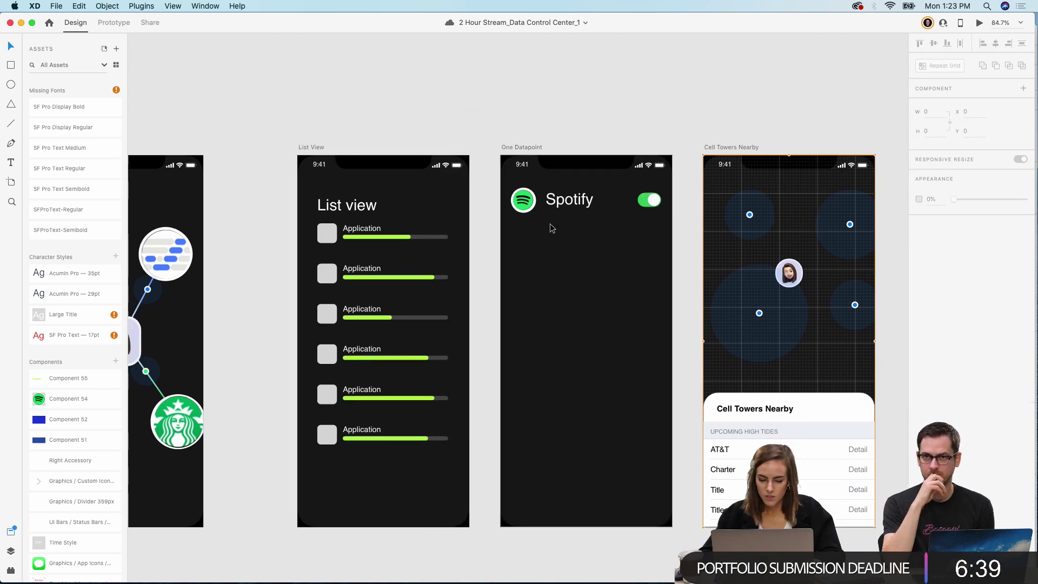
{"action": "scroll", "coordinate": [550, 226], "scroll_direction": "down", "scroll_amount": 5}
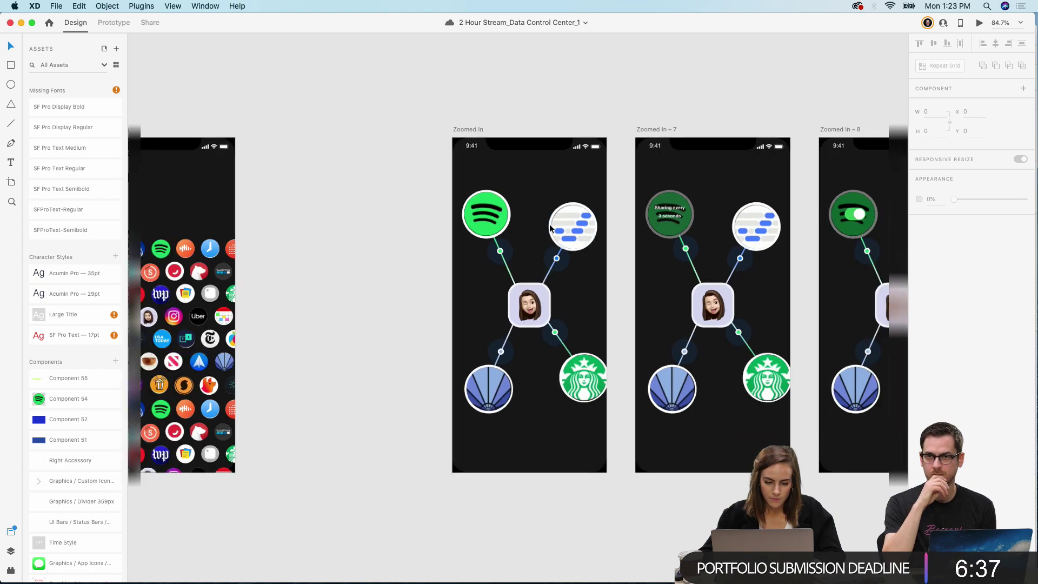
{"action": "scroll", "coordinate": [549, 227], "scroll_direction": "left", "scroll_amount": 8}
{"action": "scroll", "coordinate": [549, 227], "scroll_direction": "up", "scroll_amount": 5}
{"action": "scroll", "coordinate": [549, 223], "scroll_direction": "left", "scroll_amount": 2}
{"action": "scroll", "coordinate": [549, 224], "scroll_direction": "down", "scroll_amount": 2}
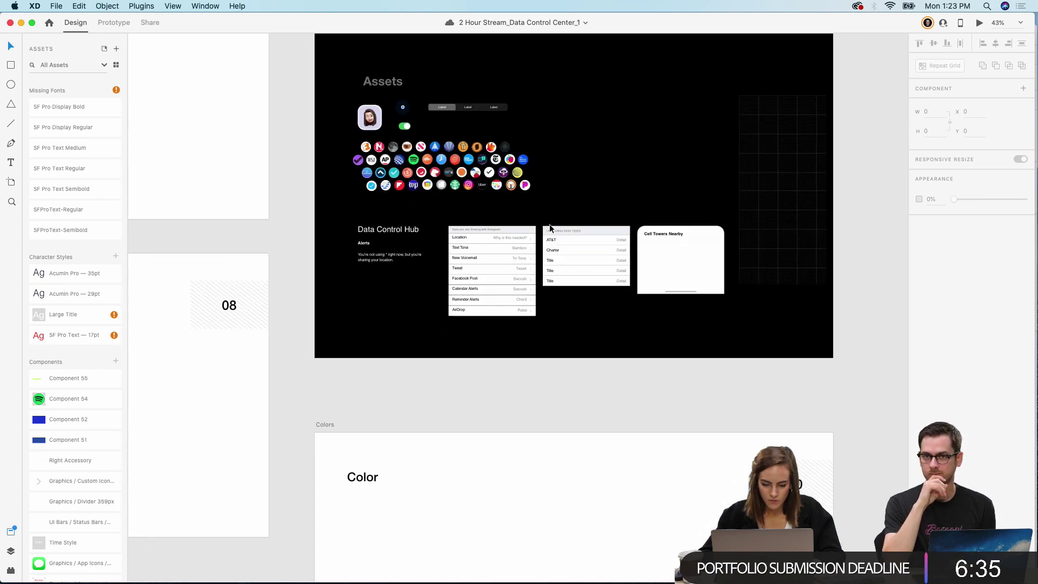
{"action": "left_click", "coordinate": [495, 264]}
{"action": "scroll", "coordinate": [495, 265], "scroll_direction": "right", "scroll_amount": 5}
{"action": "scroll", "coordinate": [494, 265], "scroll_direction": "down", "scroll_amount": 6}
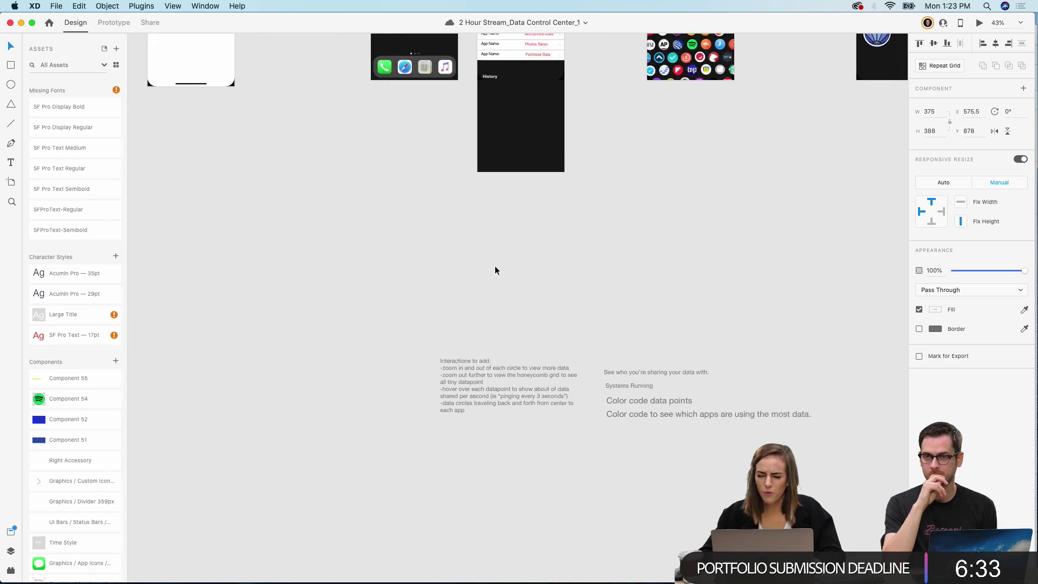
{"action": "scroll", "coordinate": [494, 264], "scroll_direction": "up", "scroll_amount": 3}
{"action": "scroll", "coordinate": [608, 271], "scroll_direction": "up", "scroll_amount": 5}
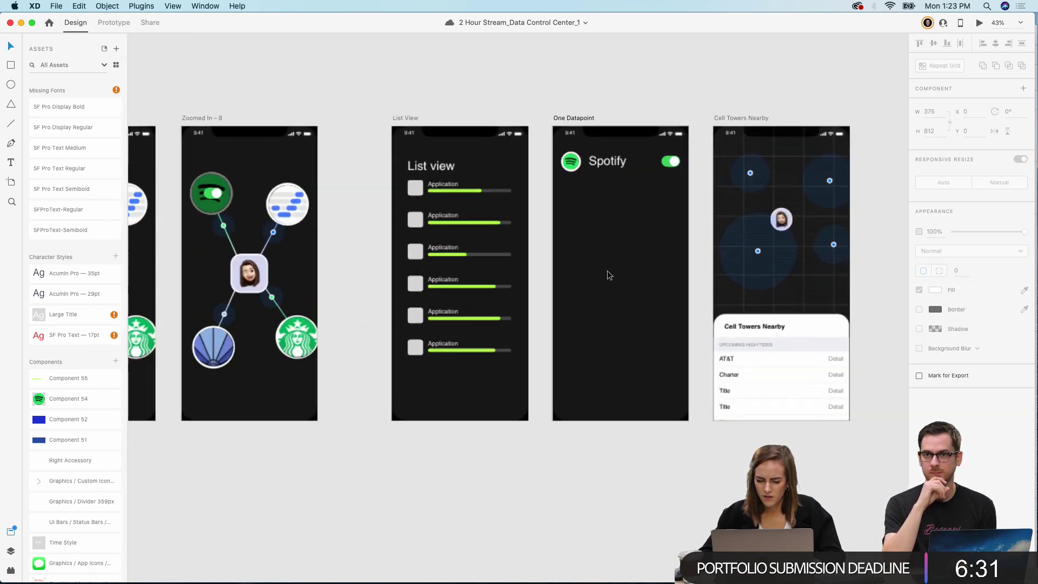
{"action": "key", "text": "cmd+v"}
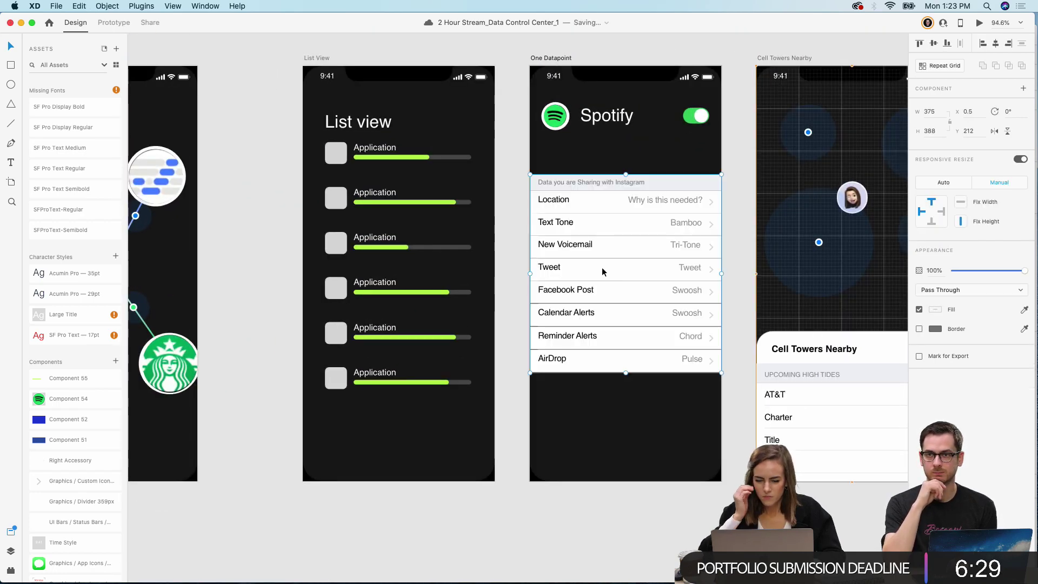
Step: Examine the dark list layout in the Watch app reference screenshots
{"action": "scroll", "coordinate": [601, 266], "scroll_direction": "down", "scroll_amount": 10}
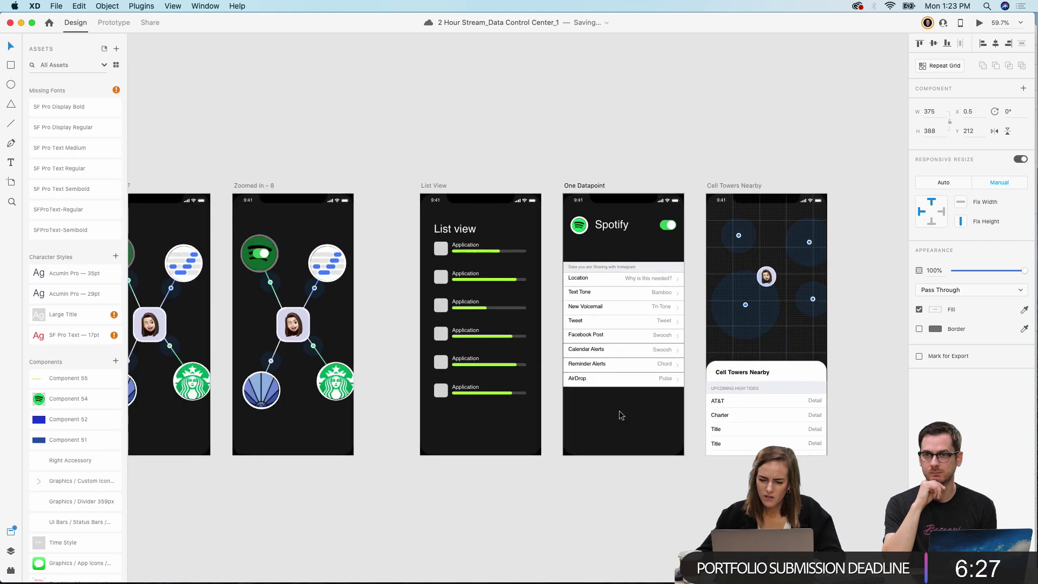
{"action": "scroll", "coordinate": [619, 413], "scroll_direction": "up", "scroll_amount": 10}
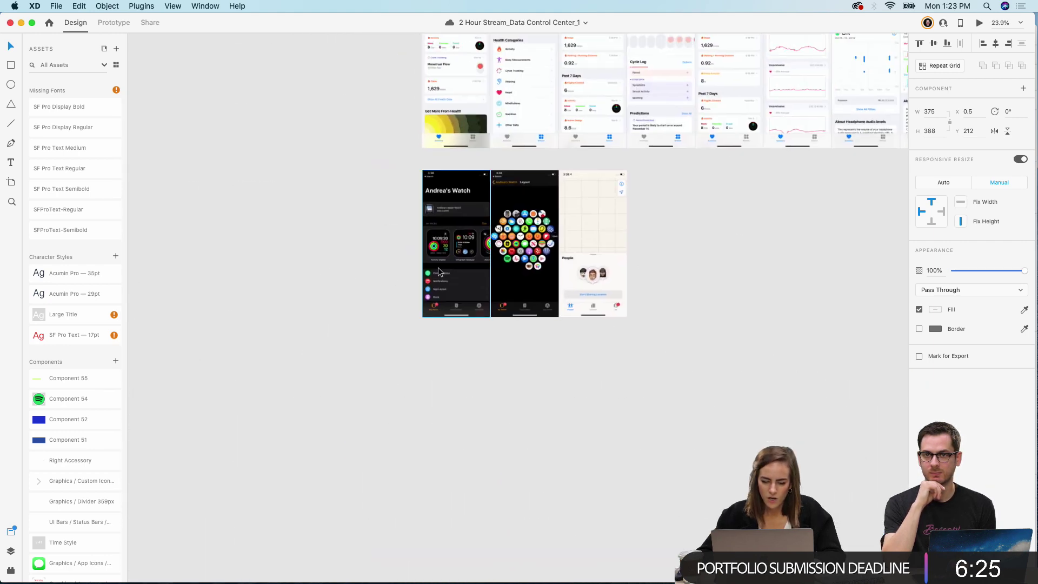
{"action": "scroll", "coordinate": [439, 260], "scroll_direction": "up", "scroll_amount": 5}
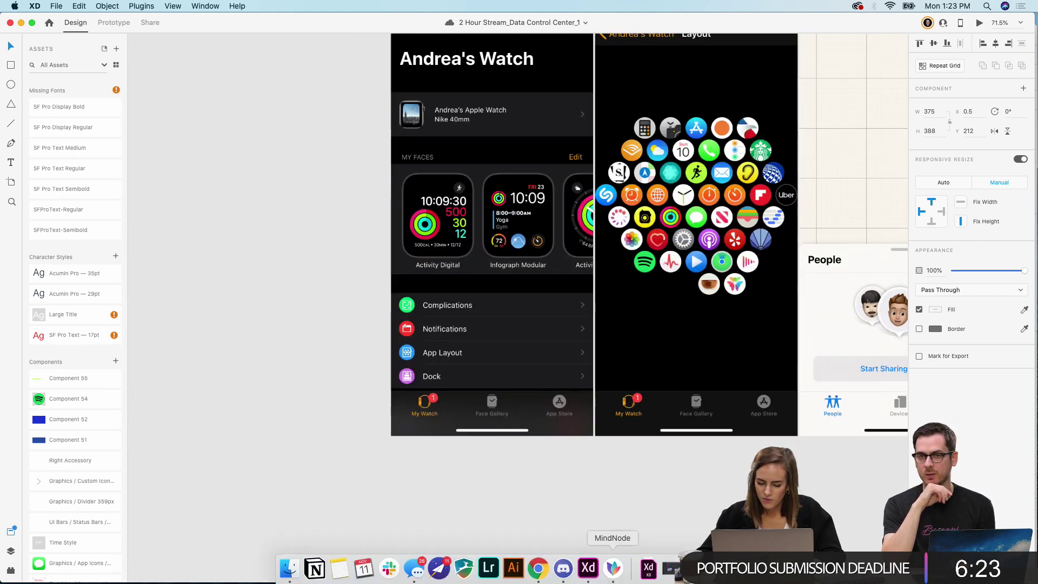
Step: Switch to the UIElements+DesignTemplates+Guides-iPhone document and copy the first section of the dark grouped table, from its heading to its description
{"action": "key", "text": "super+grave"}
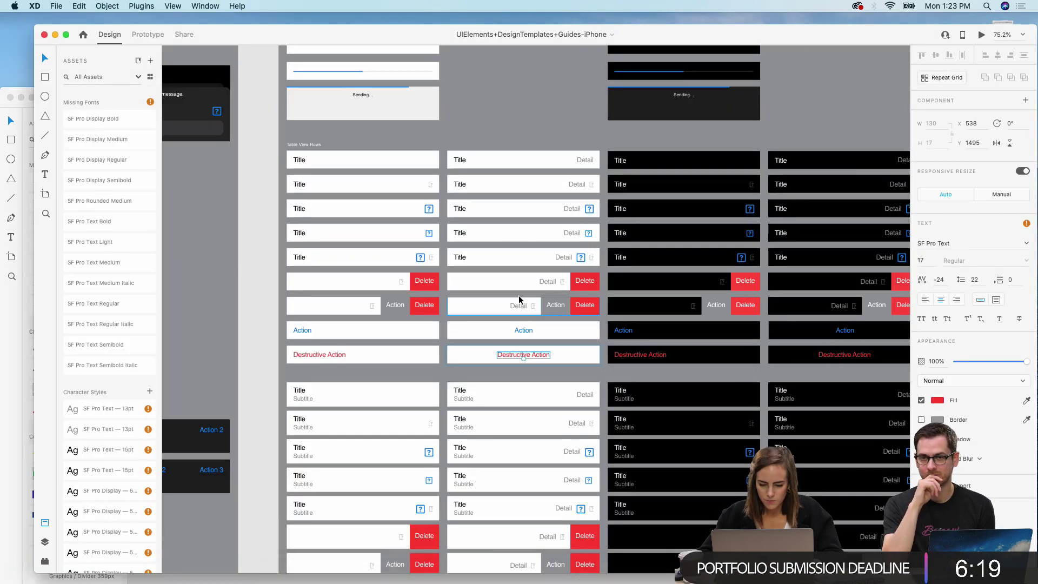
{"action": "scroll", "coordinate": [519, 299], "scroll_direction": "down", "scroll_amount": 5}
{"action": "scroll", "coordinate": [519, 299], "scroll_direction": "down", "scroll_amount": 5}
{"action": "scroll", "coordinate": [518, 299], "scroll_direction": "up", "scroll_amount": 3}
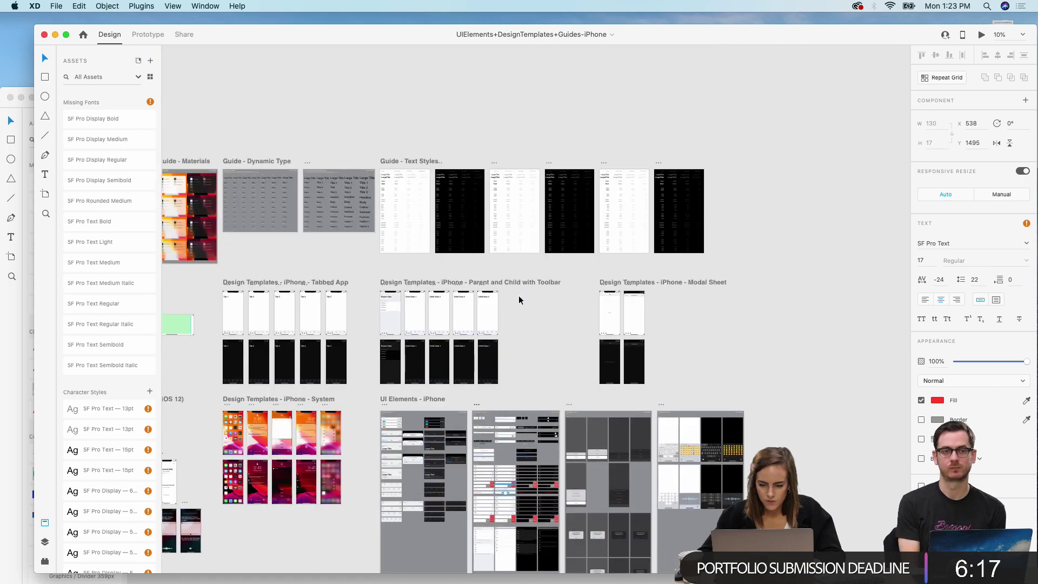
{"action": "scroll", "coordinate": [519, 299], "scroll_direction": "down", "scroll_amount": 10}
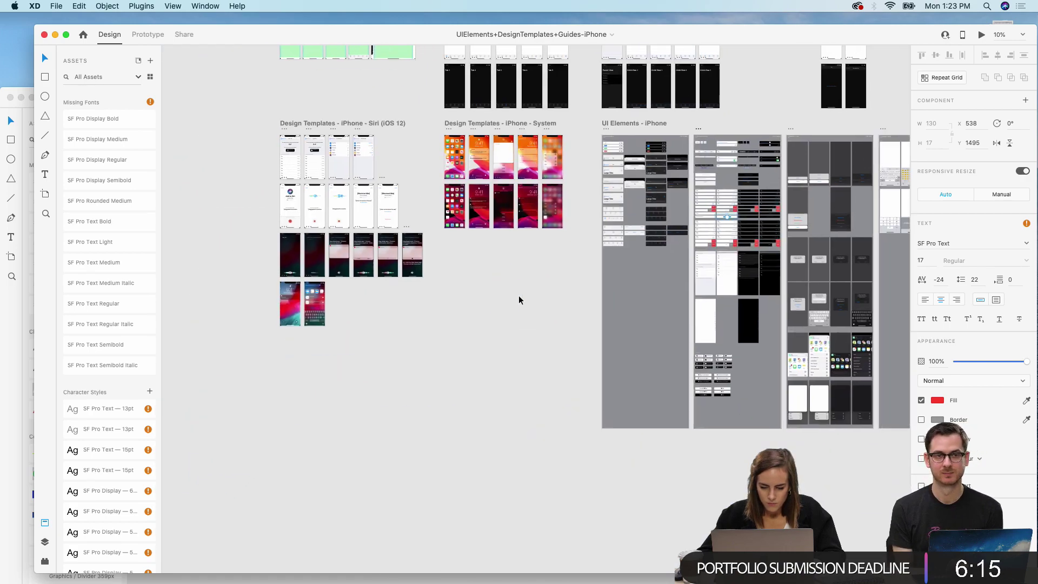
{"action": "scroll", "coordinate": [519, 299], "scroll_direction": "right", "scroll_amount": 1}
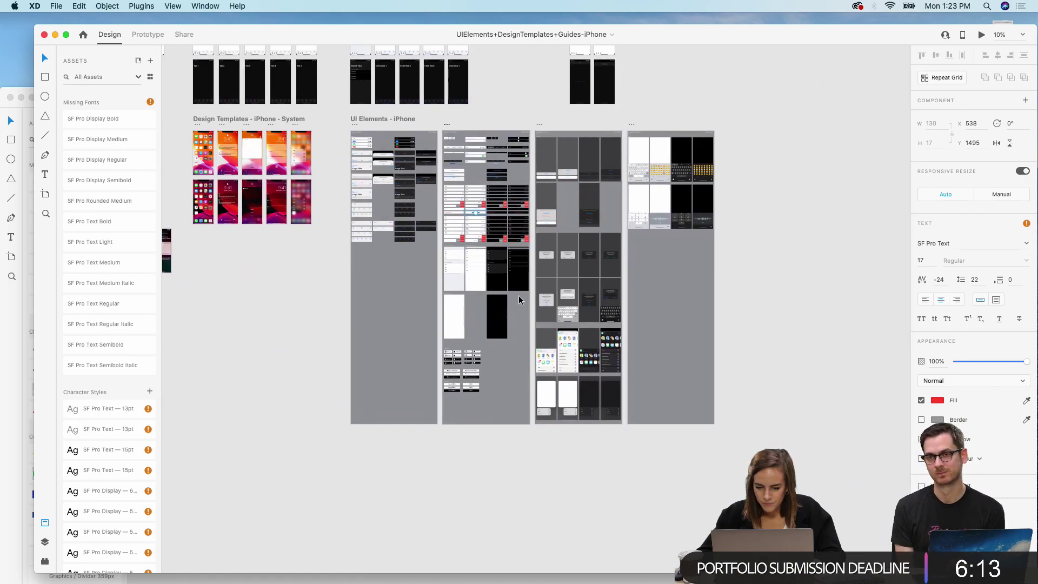
{"action": "scroll", "coordinate": [519, 299], "scroll_direction": "up", "scroll_amount": 5}
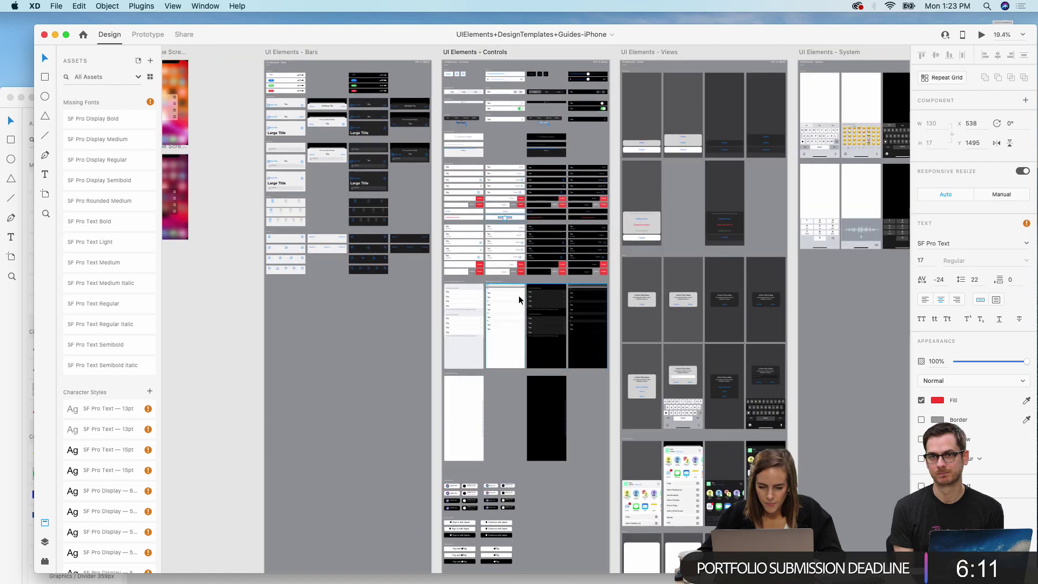
{"action": "scroll", "coordinate": [518, 298], "scroll_direction": "up", "scroll_amount": 5}
{"action": "left_click", "coordinate": [602, 298]}
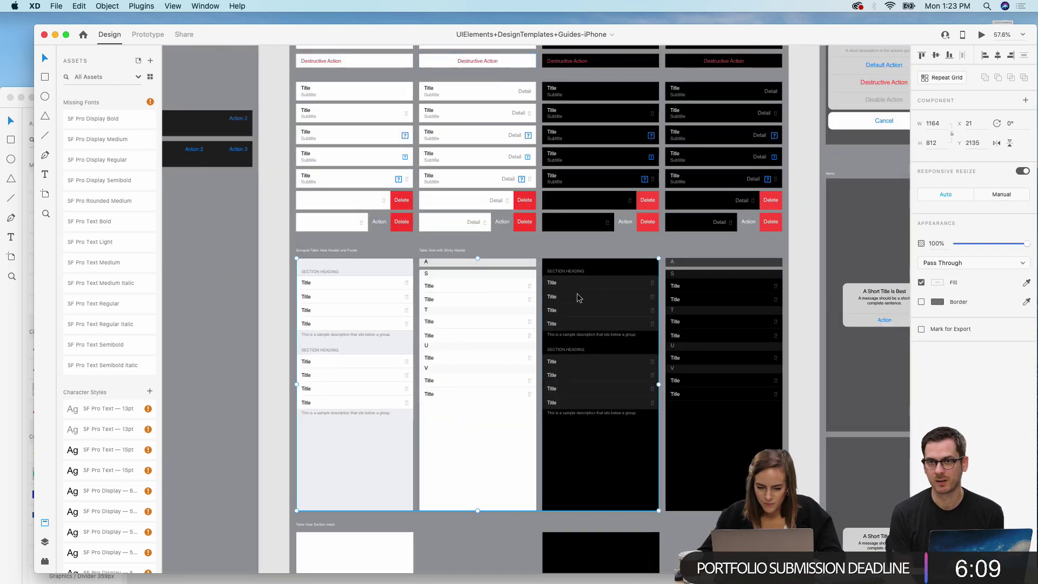
{"action": "double_click", "coordinate": [562, 297]}
{"action": "double_click", "coordinate": [562, 296]}
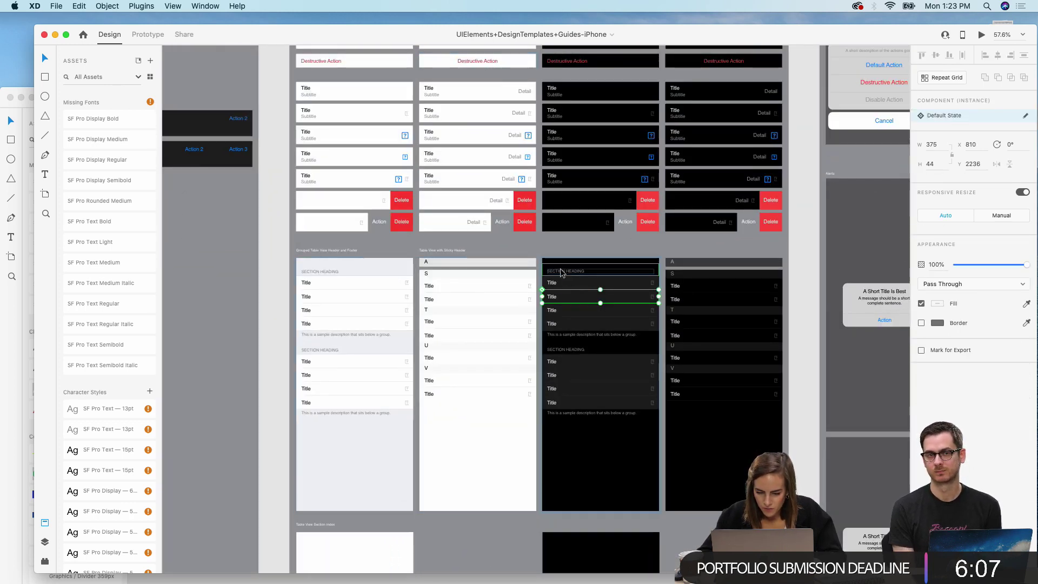
{"action": "left_click_drag", "start_coordinate": [551, 246], "coordinate": [660, 339]}
{"action": "key", "text": "super+z"}
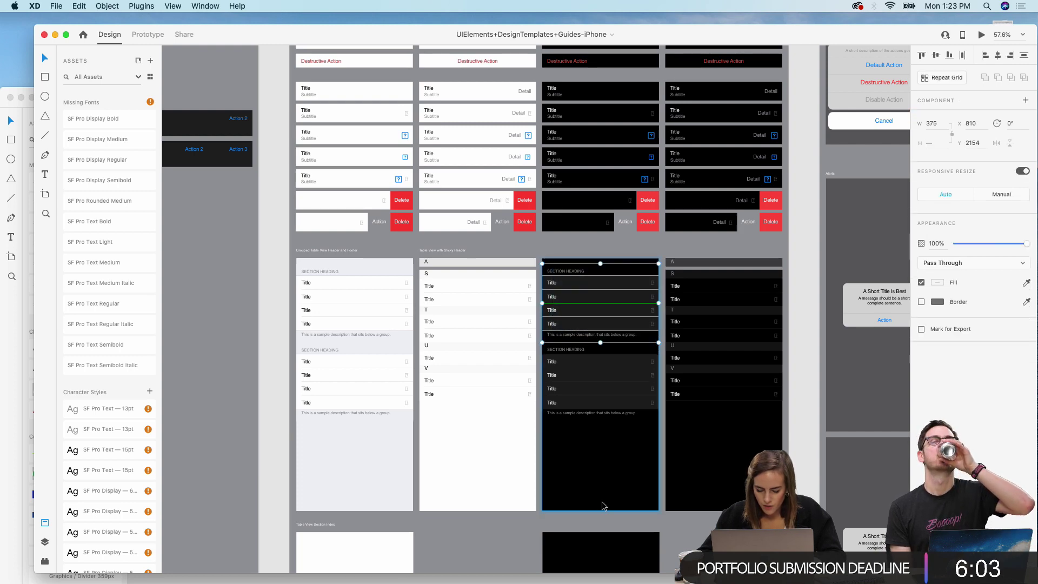
Step: Return to the 2 Hour Stream_Data Control Center_1 document and delete the light data-sharing table from One Datapoint
{"action": "left_click", "coordinate": [3, 405]}
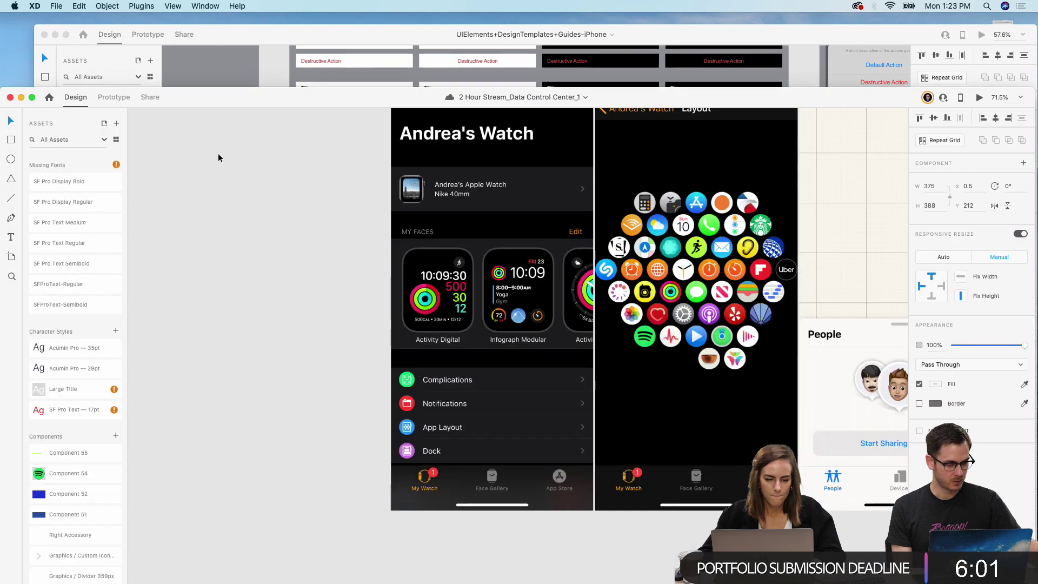
{"action": "left_click_drag", "start_coordinate": [244, 86], "coordinate": [244, 3]}
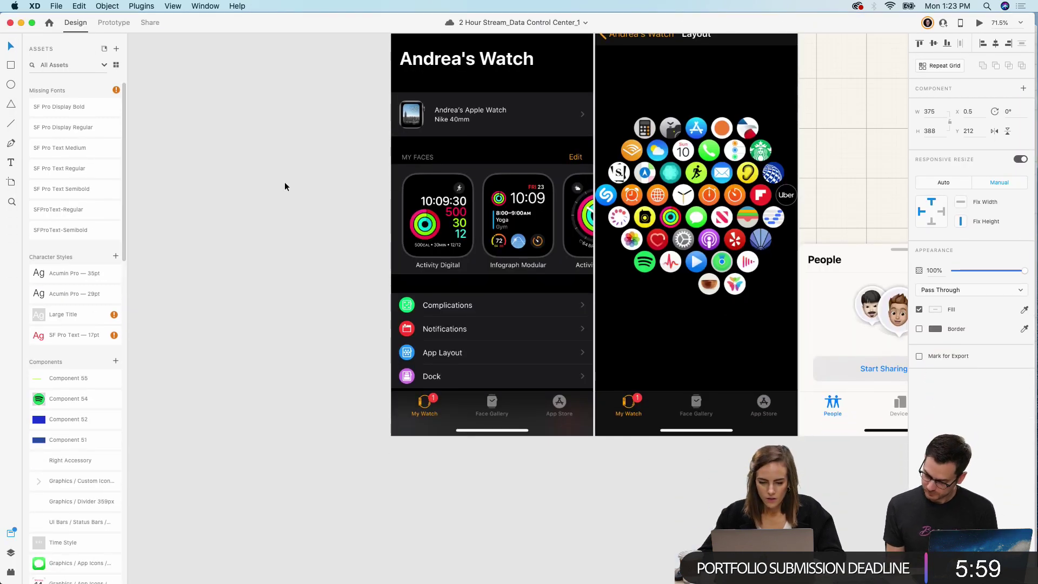
{"action": "scroll", "coordinate": [277, 190], "scroll_direction": "down", "scroll_amount": 5}
{"action": "scroll", "coordinate": [277, 195], "scroll_direction": "down", "scroll_amount": 5}
{"action": "scroll", "coordinate": [277, 195], "scroll_direction": "down", "scroll_amount": 5}
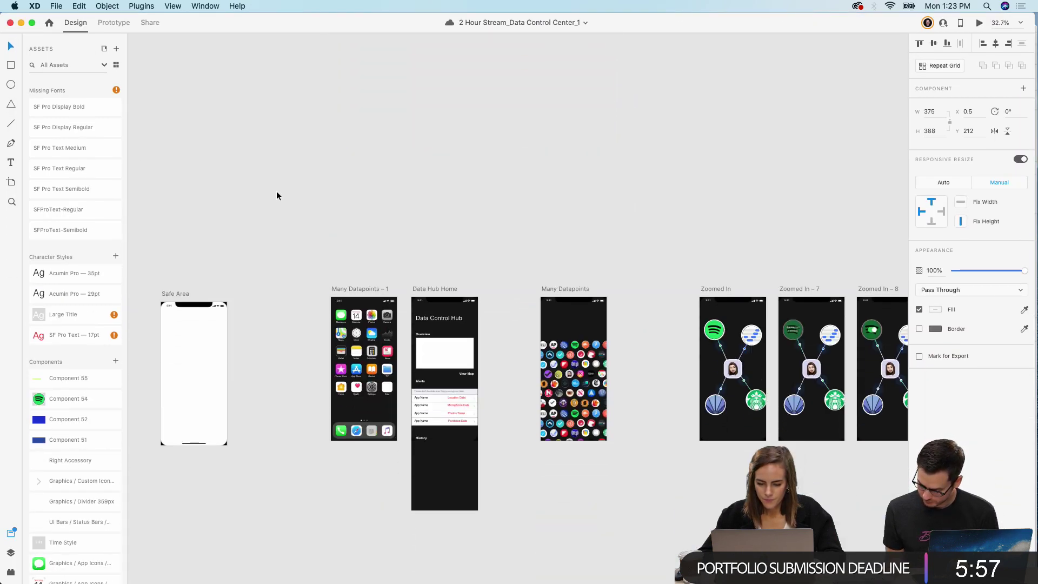
{"action": "scroll", "coordinate": [277, 194], "scroll_direction": "right", "scroll_amount": 4}
{"action": "scroll", "coordinate": [277, 195], "scroll_direction": "right", "scroll_amount": 3}
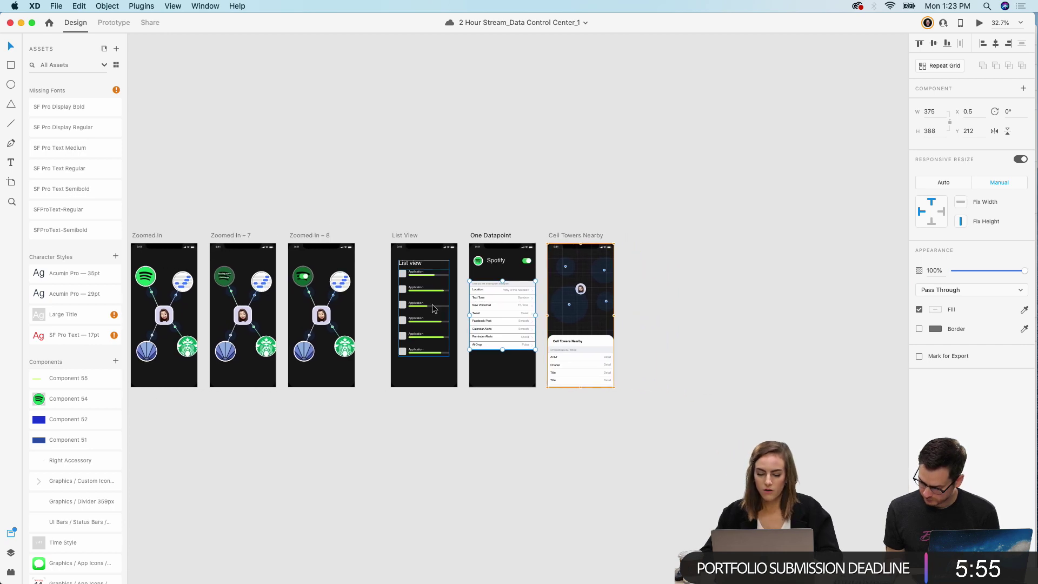
{"action": "scroll", "coordinate": [432, 293], "scroll_direction": "up", "scroll_amount": 6}
{"action": "key", "text": "BackSpace"}
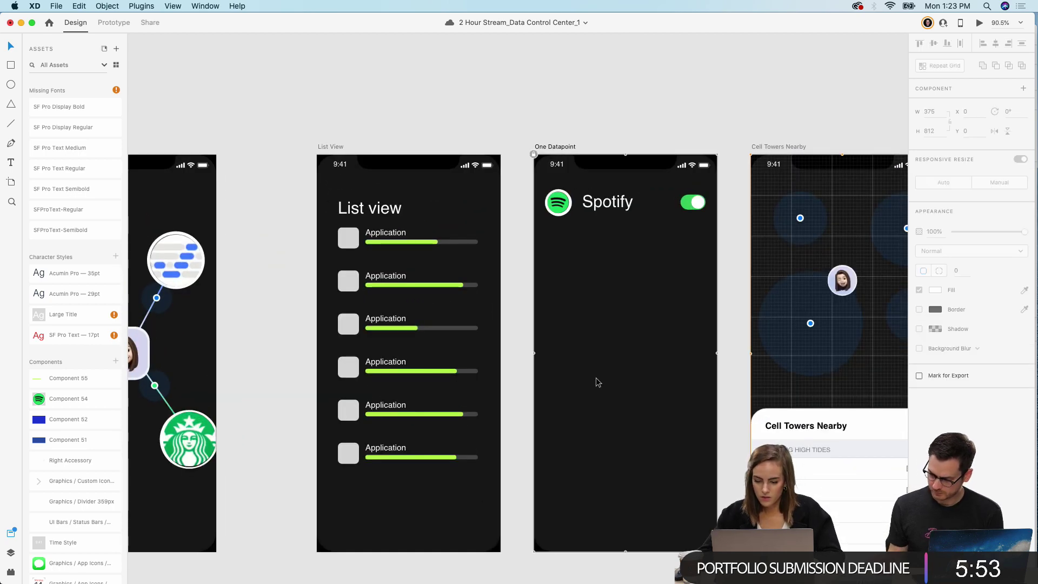
Step: Paste the copied dark table section onto One Datapoint and place it below the Spotify row at X 0, Y 150
{"action": "key", "text": "super+v"}
{"action": "left_click_drag", "start_coordinate": [598, 323], "coordinate": [592, 260]}
{"action": "scroll", "coordinate": [592, 262], "scroll_direction": "right", "scroll_amount": 2}
{"action": "scroll", "coordinate": [592, 264], "scroll_direction": "right", "scroll_amount": 2}
{"action": "left_click", "coordinate": [725, 89]}
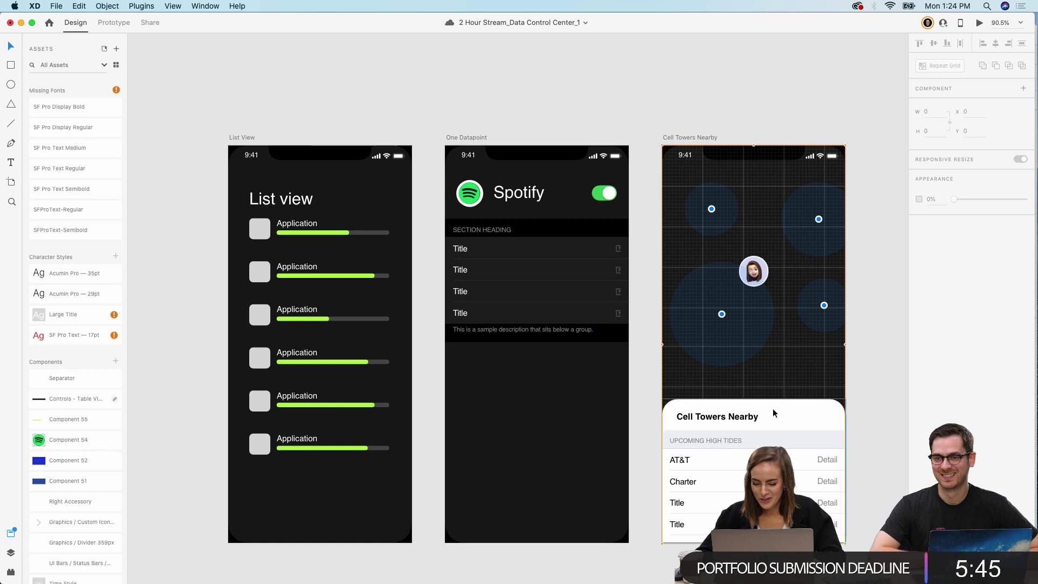
{"action": "left_click", "coordinate": [551, 297]}
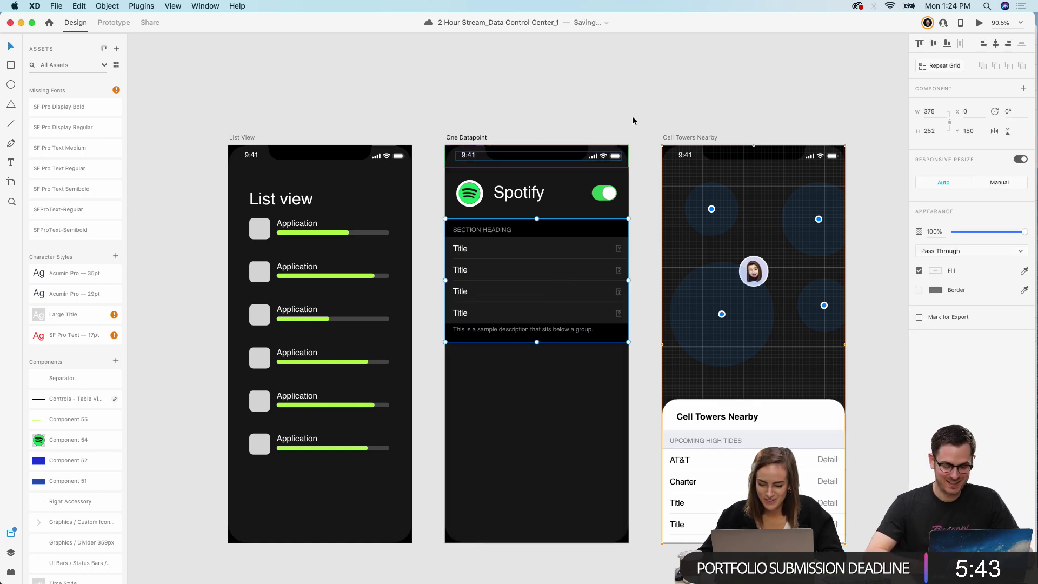
Step: Check the Watch app layout and People map reference screenshots, and return to the One Datapoint artboard
{"action": "left_click", "coordinate": [639, 100]}
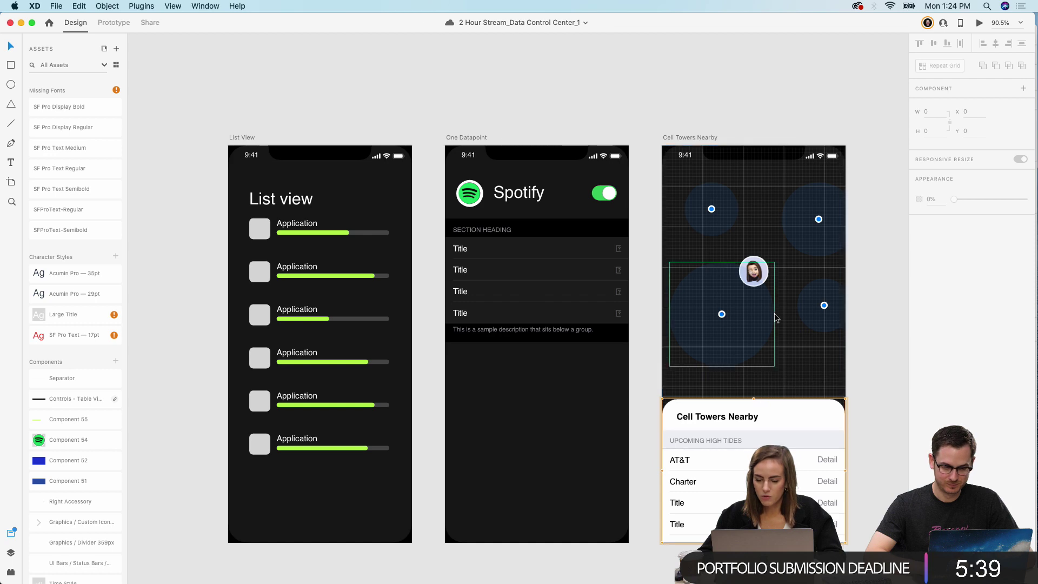
{"action": "scroll", "coordinate": [776, 318], "scroll_direction": "down", "scroll_amount": 5}
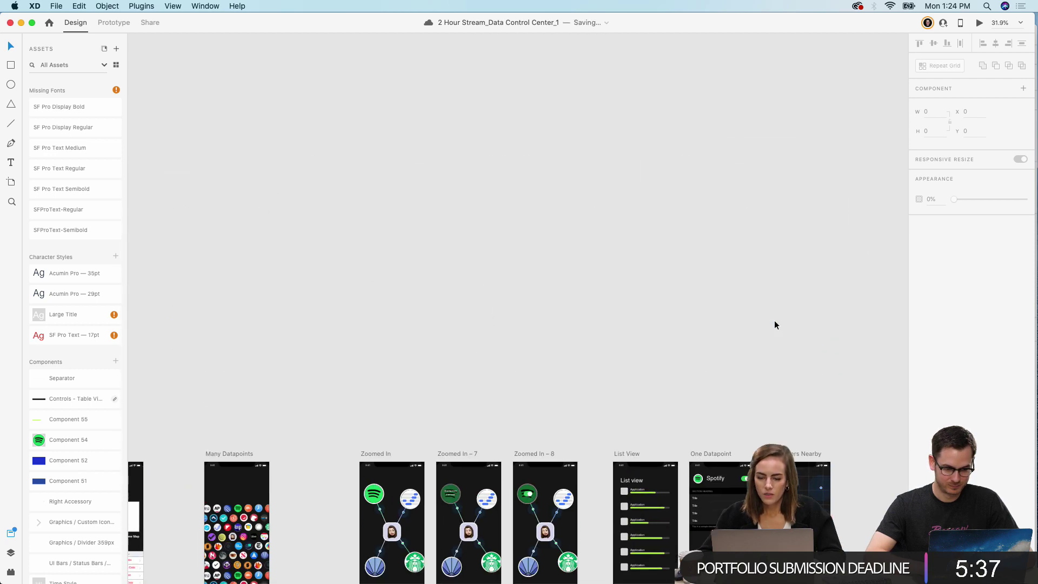
{"action": "scroll", "coordinate": [773, 319], "scroll_direction": "down", "scroll_amount": 5}
{"action": "scroll", "coordinate": [351, 216], "scroll_direction": "up", "scroll_amount": 5}
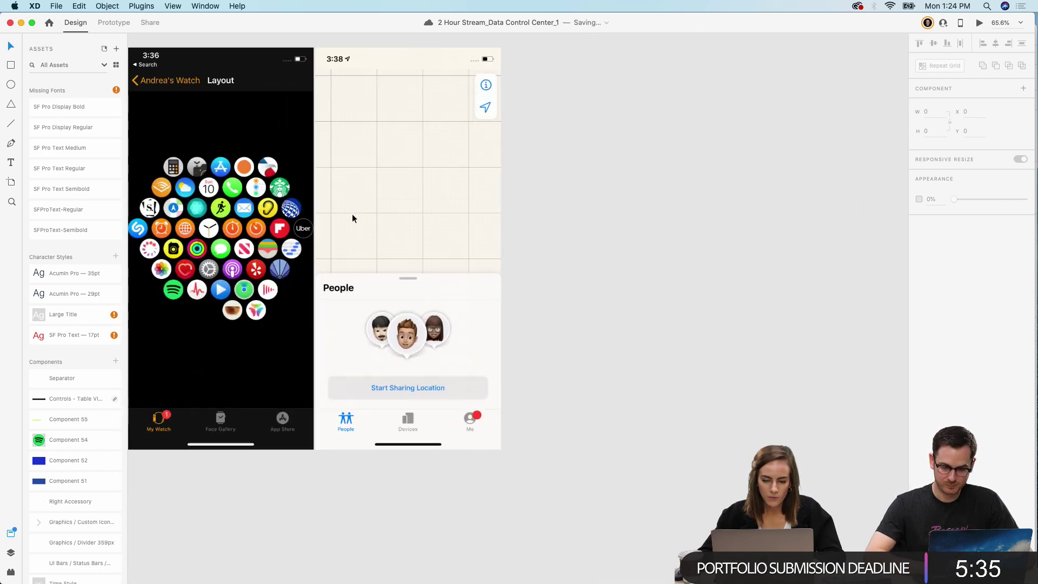
{"action": "scroll", "coordinate": [429, 260], "scroll_direction": "down", "scroll_amount": 5}
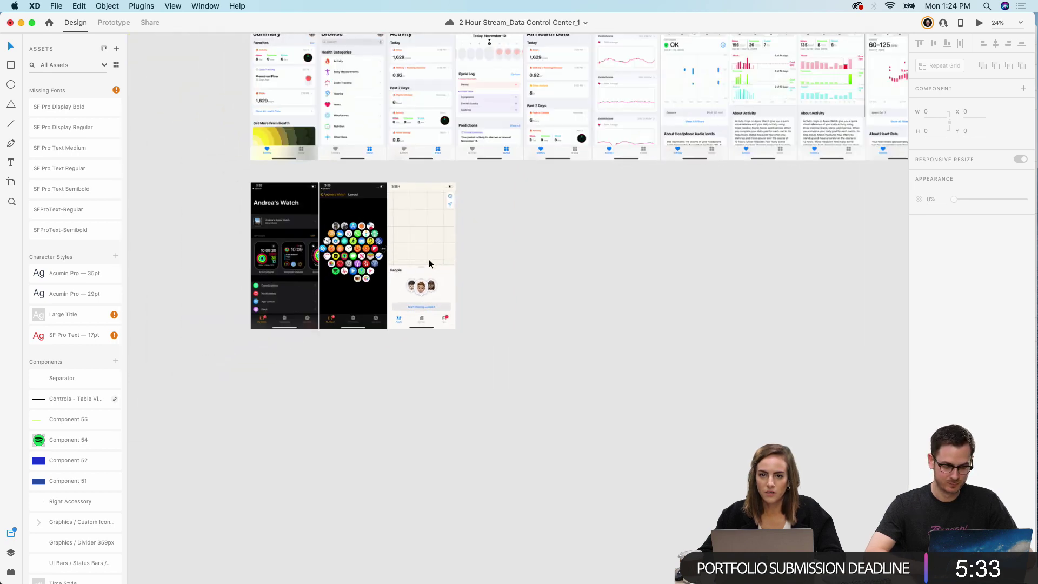
{"action": "scroll", "coordinate": [429, 260], "scroll_direction": "down", "scroll_amount": 5}
{"action": "scroll", "coordinate": [429, 258], "scroll_direction": "down", "scroll_amount": 2}
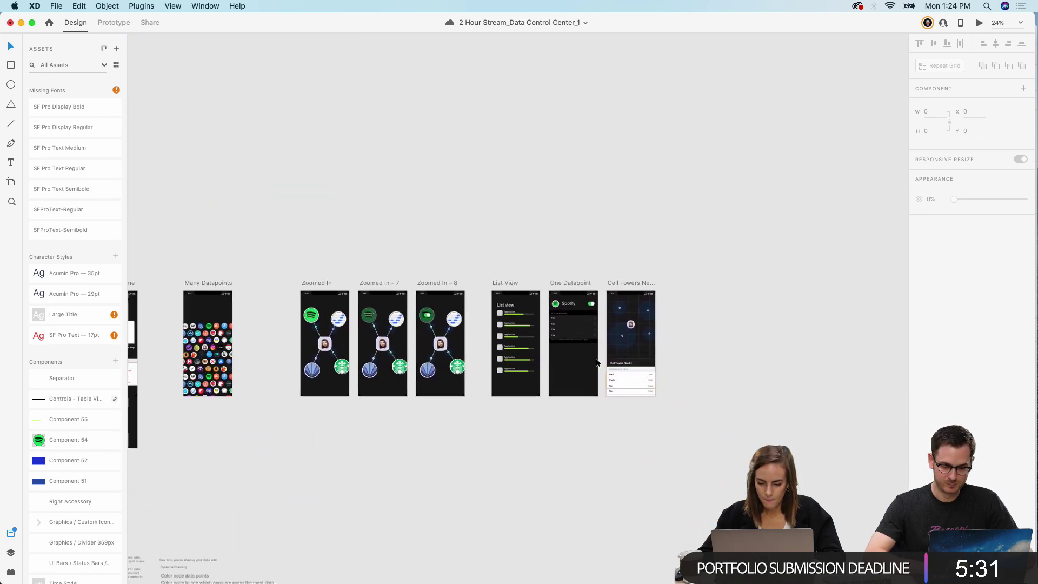
Step: Replace the table's section heading on One Datapoint with "THIS IS ALL THE DATA BEING SHARED BY SPOTIFY"
{"action": "scroll", "coordinate": [596, 358], "scroll_direction": "up", "scroll_amount": 5}
{"action": "scroll", "coordinate": [596, 357], "scroll_direction": "up", "scroll_amount": 2}
{"action": "scroll", "coordinate": [591, 327], "scroll_direction": "up", "scroll_amount": 4}
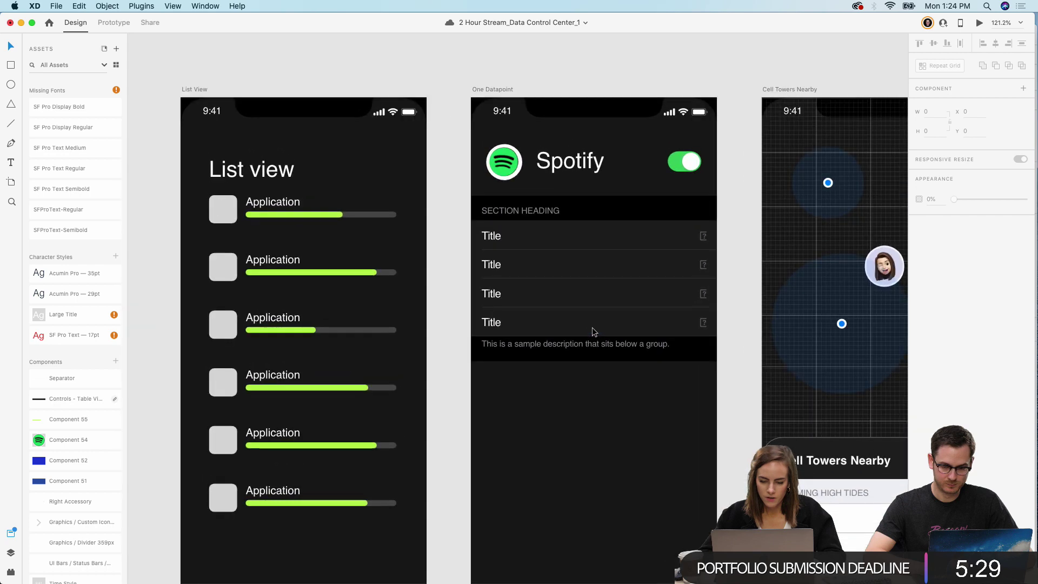
{"action": "double_click", "coordinate": [500, 212]}
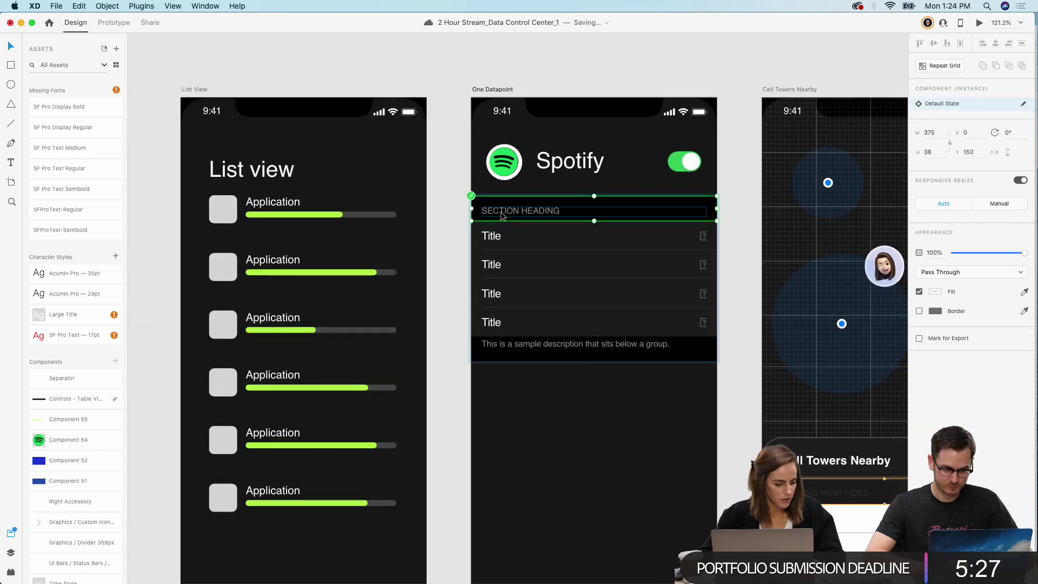
{"action": "double_click", "coordinate": [504, 211]}
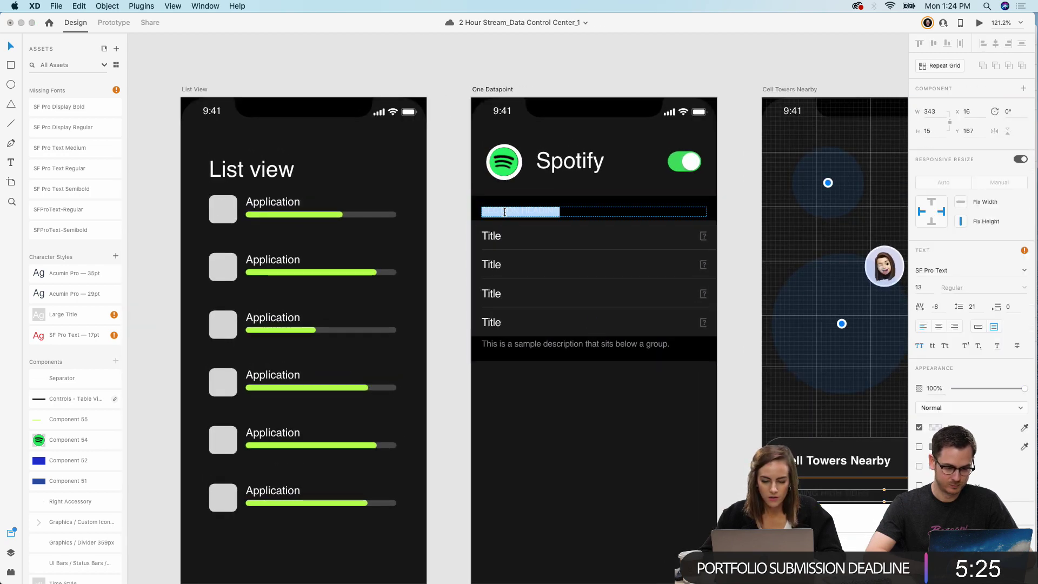
{"action": "type", "text": "THI"}
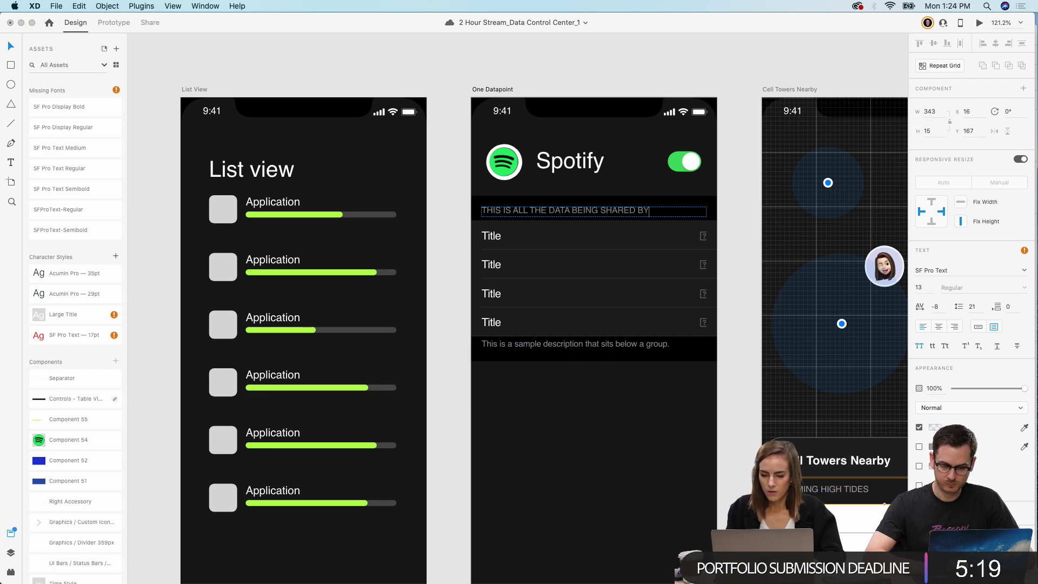
{"action": "key", "text": "BackSpace"}
{"action": "key", "text": "BackSpace"}
{"action": "type", "text": "SPOTIFY"}
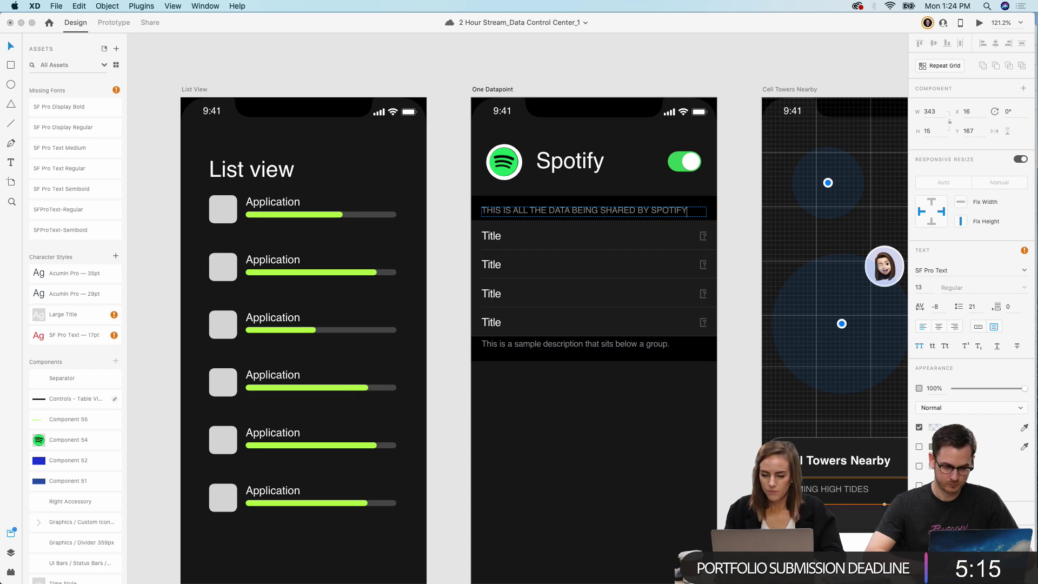
{"action": "key", "text": "Escape"}
Step: Change the first table row's title to "Location"
{"action": "scroll", "coordinate": [478, 64], "scroll_direction": "down", "scroll_amount": 2}
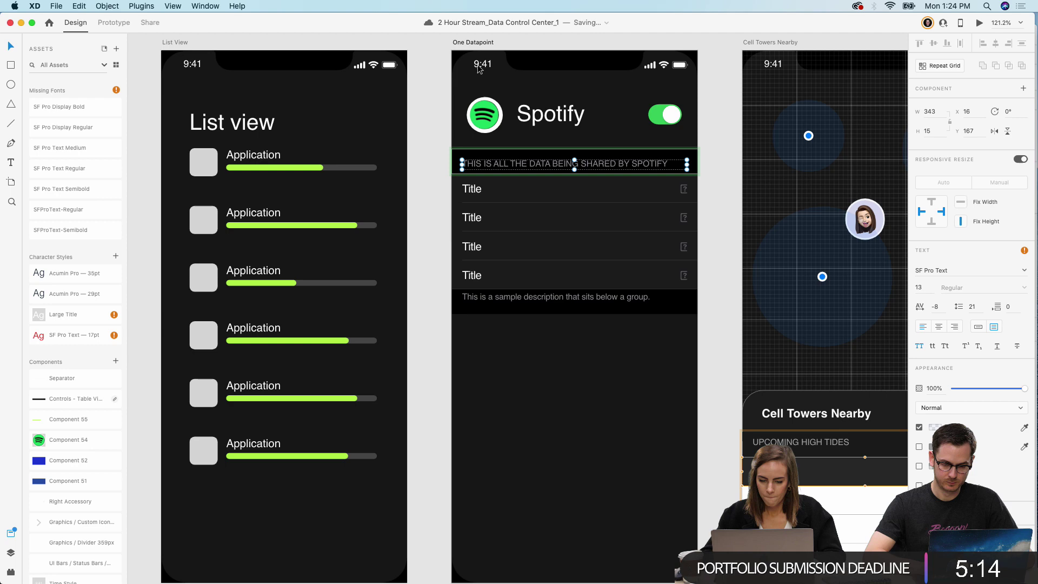
{"action": "left_click", "coordinate": [462, 202]}
{"action": "double_click", "coordinate": [475, 192]}
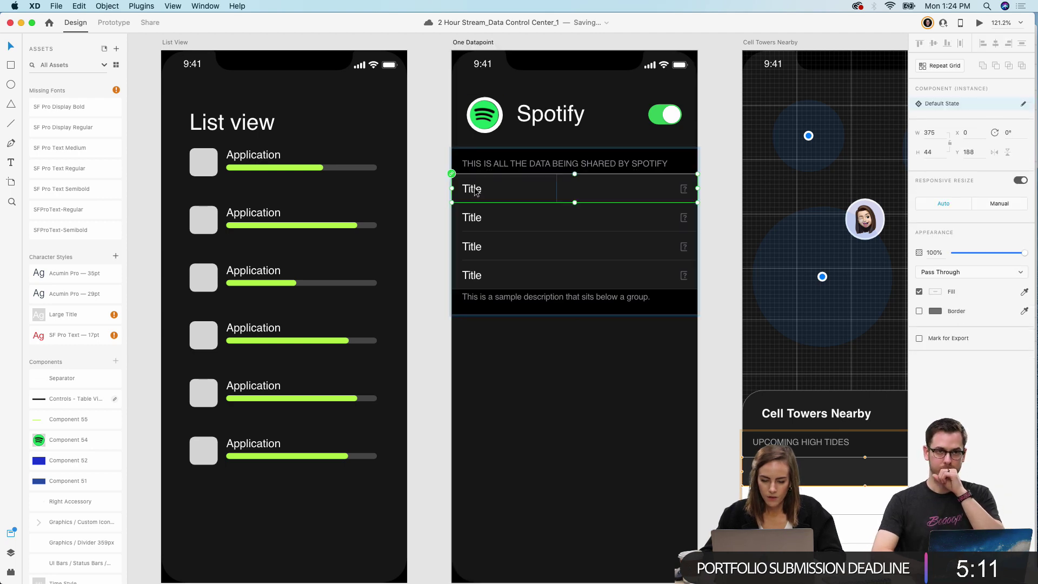
{"action": "double_click", "coordinate": [474, 192]}
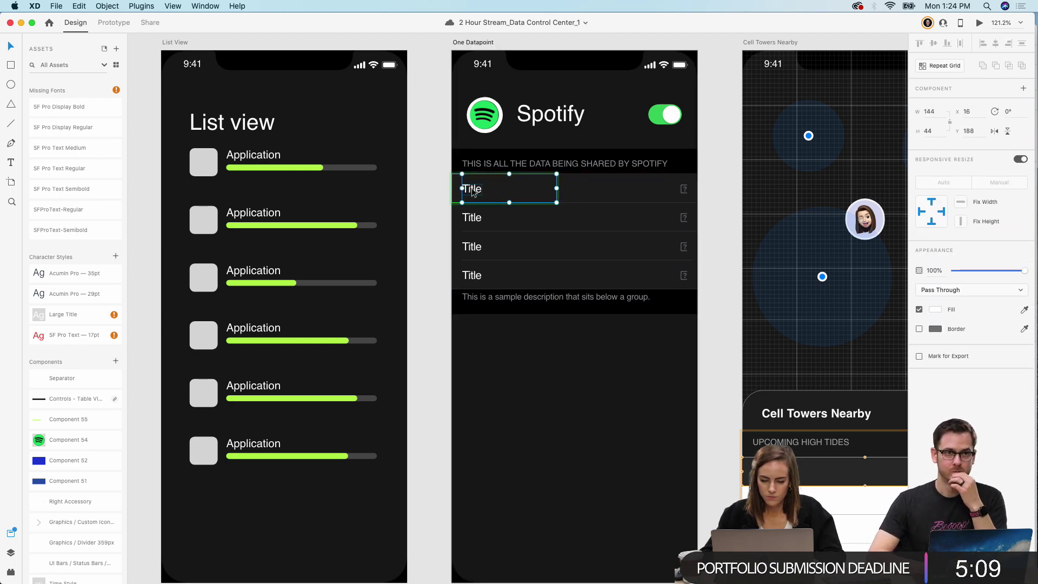
{"action": "double_click", "coordinate": [472, 192]}
{"action": "type", "text": "Location"}
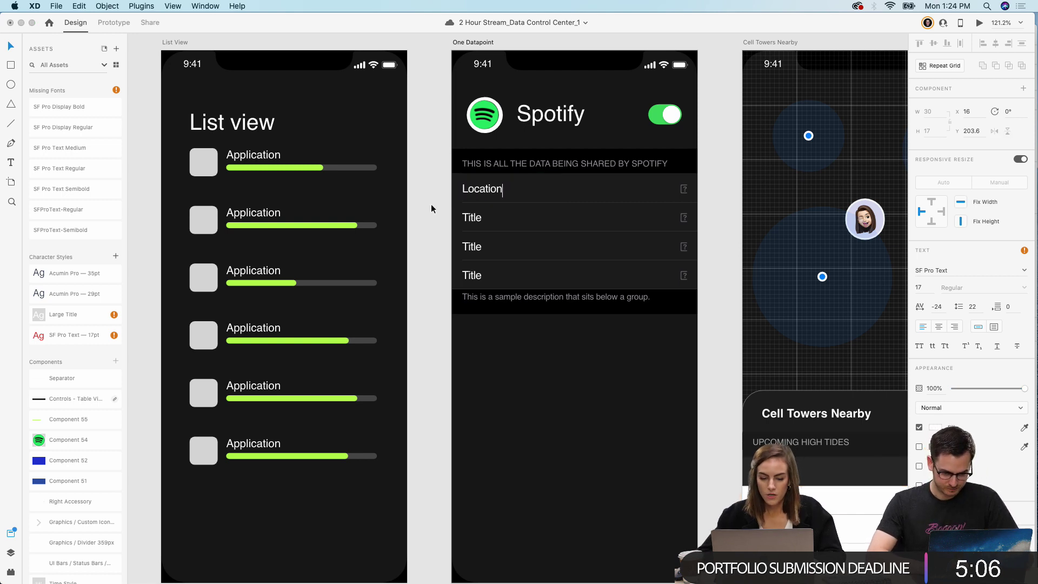
{"action": "key", "text": "Escape"}
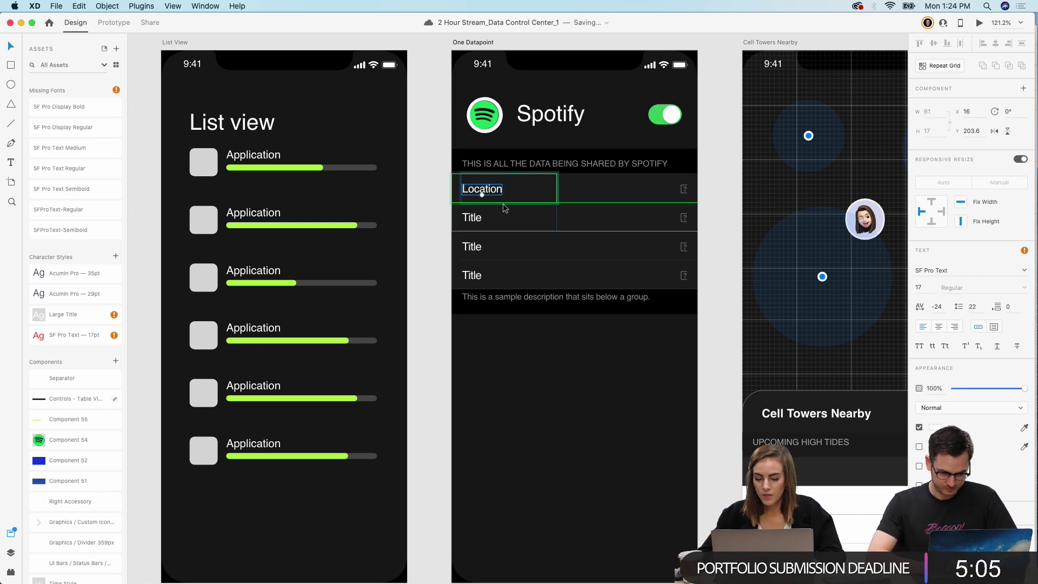
{"action": "left_click", "coordinate": [558, 192]}
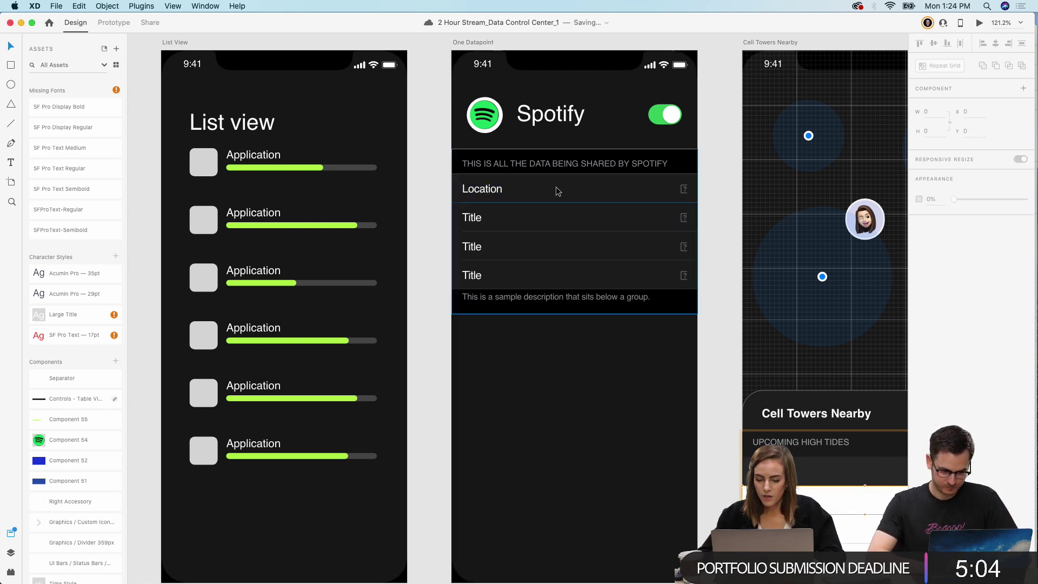
{"action": "double_click", "coordinate": [477, 193]}
{"action": "double_click", "coordinate": [476, 192]}
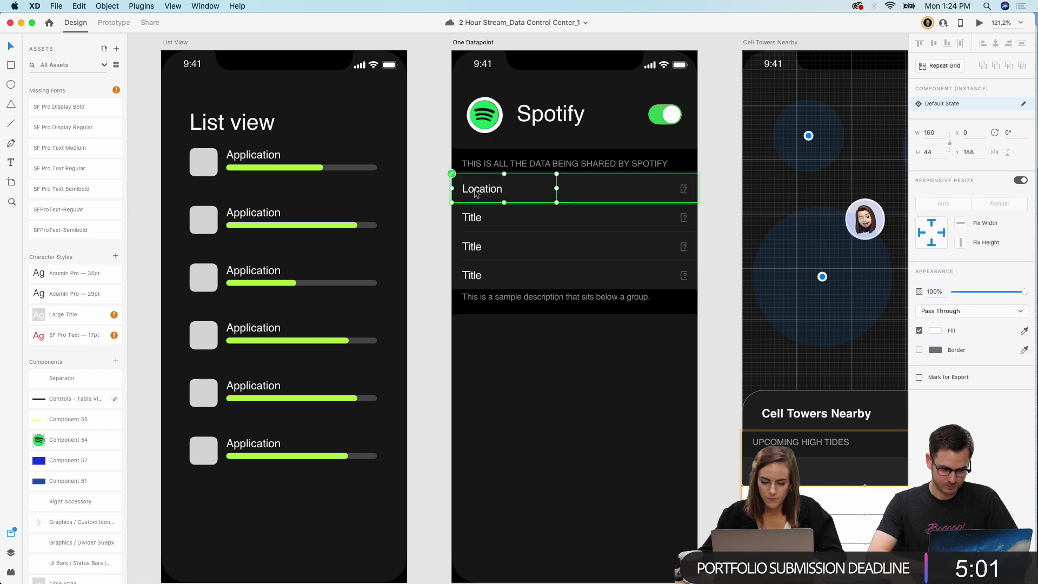
{"action": "double_click", "coordinate": [470, 193]}
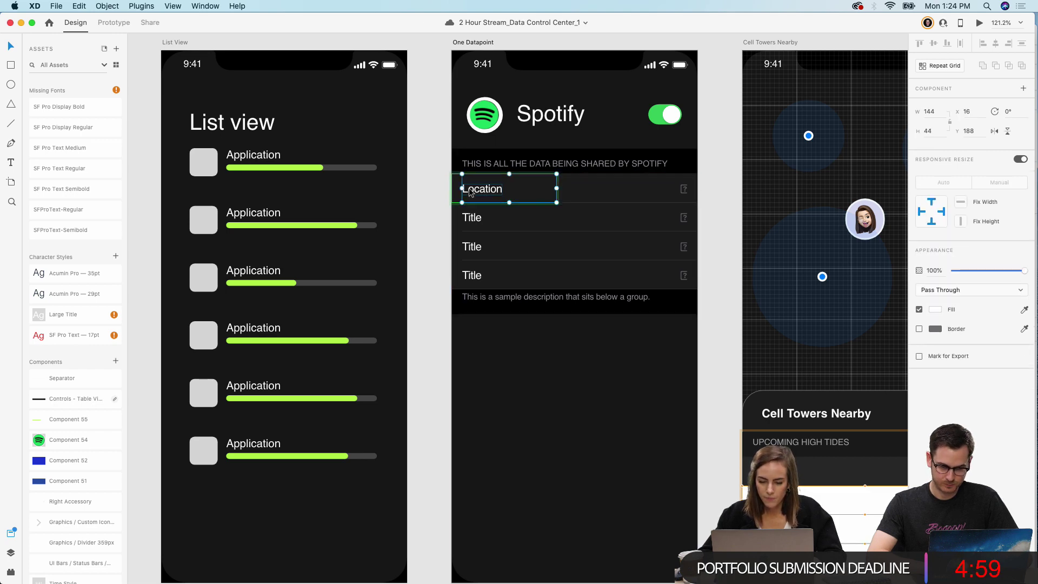
{"action": "left_click_drag", "start_coordinate": [470, 193], "coordinate": [592, 193]}
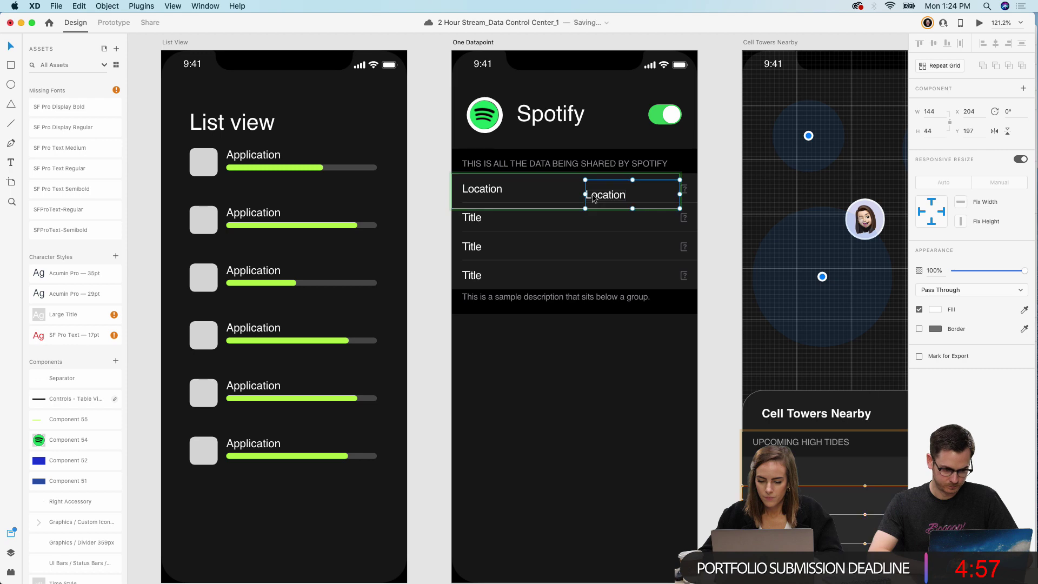
{"action": "key", "text": "super+z"}
{"action": "key", "text": "super+z"}
{"action": "key", "text": "super+z"}
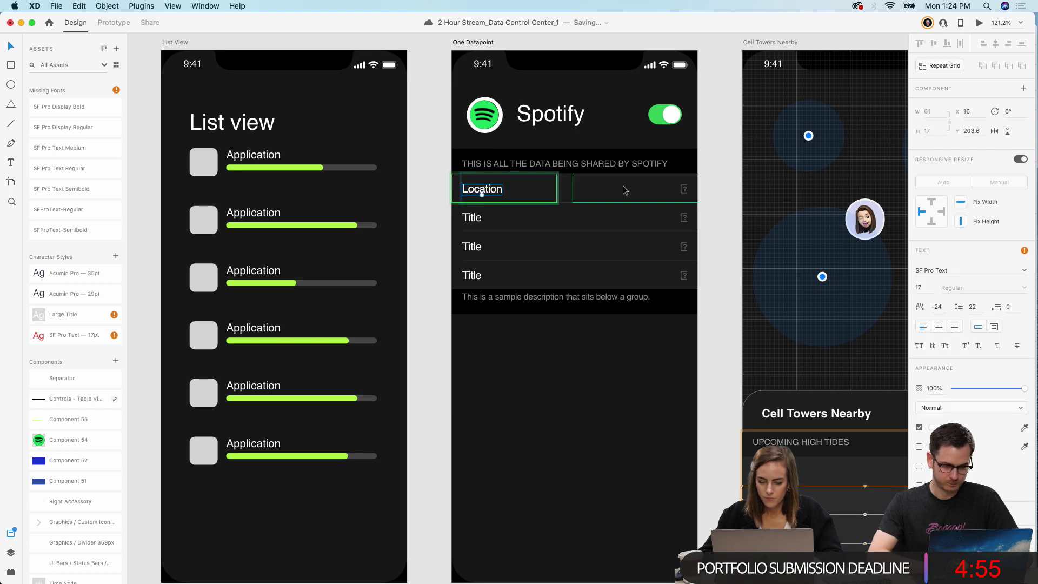
Step: Duplicate the Location text within its row, change the copy to "Finding songs people near you like" and place it at X 105
{"action": "left_click_drag", "start_coordinate": [520, 198], "coordinate": [632, 193]}
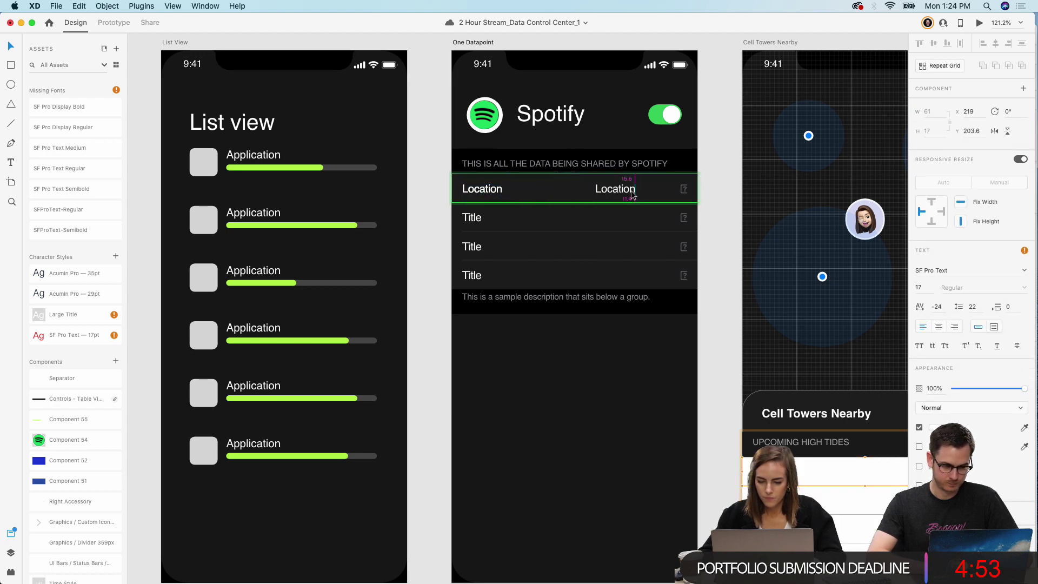
{"action": "double_click", "coordinate": [613, 190]}
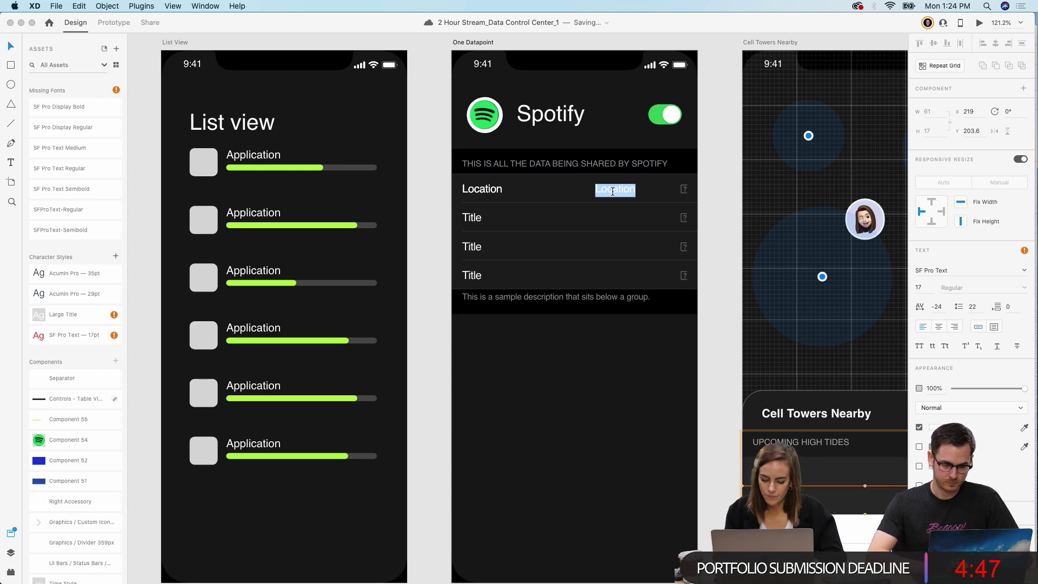
{"action": "type", "text": "Finding loca"}
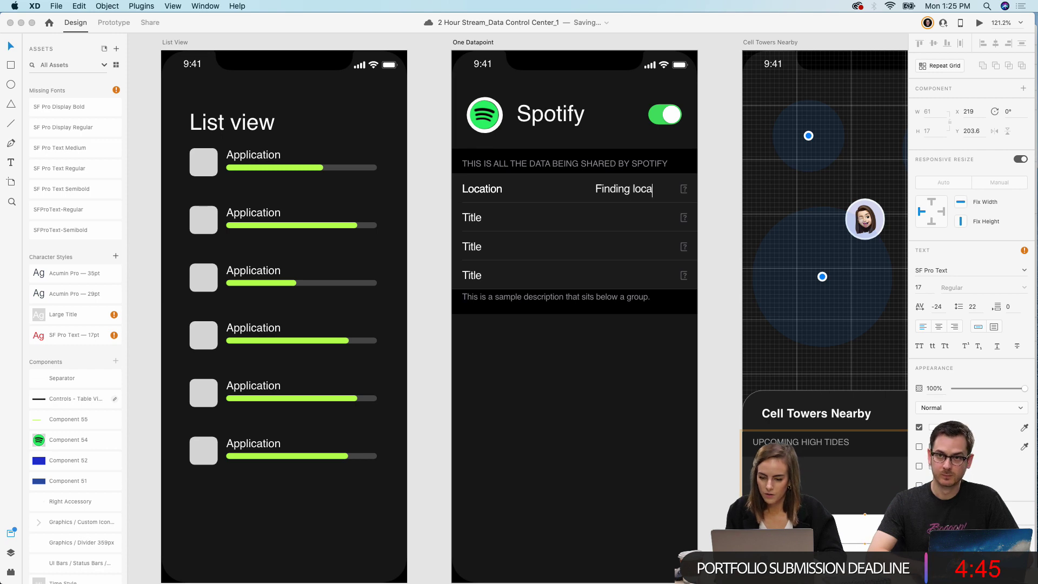
{"action": "type", "text": "s"}
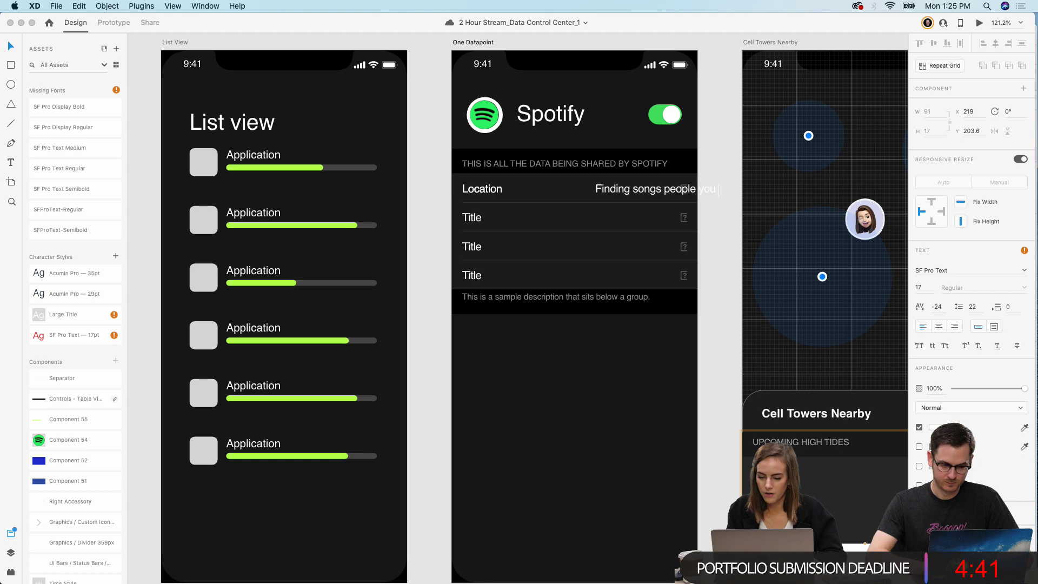
{"action": "key", "text": "BackSpace"}
{"action": "key", "text": "BackSpace"}
{"action": "key", "text": "BackSpace"}
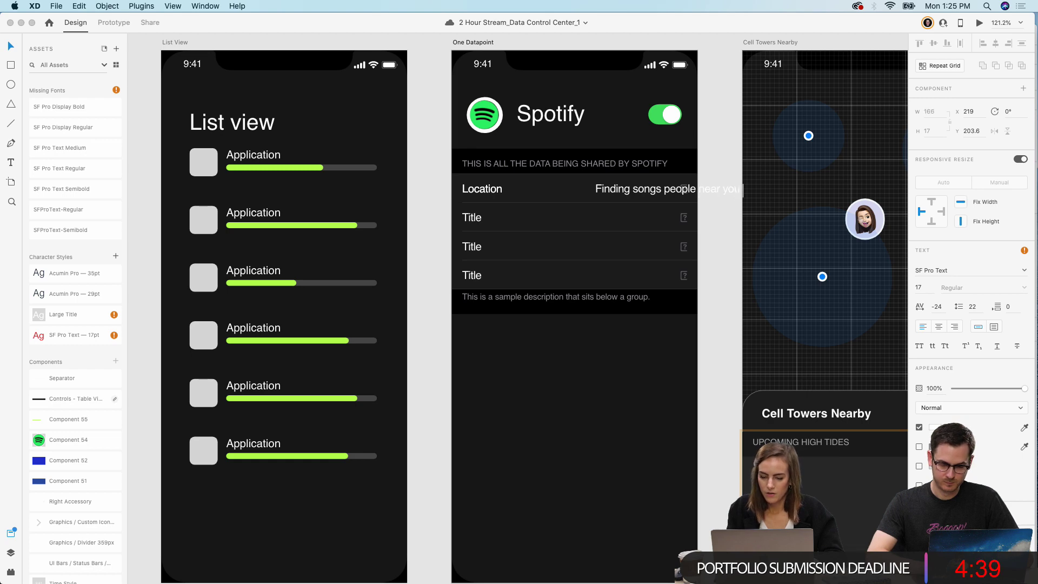
{"action": "key", "text": "Escape"}
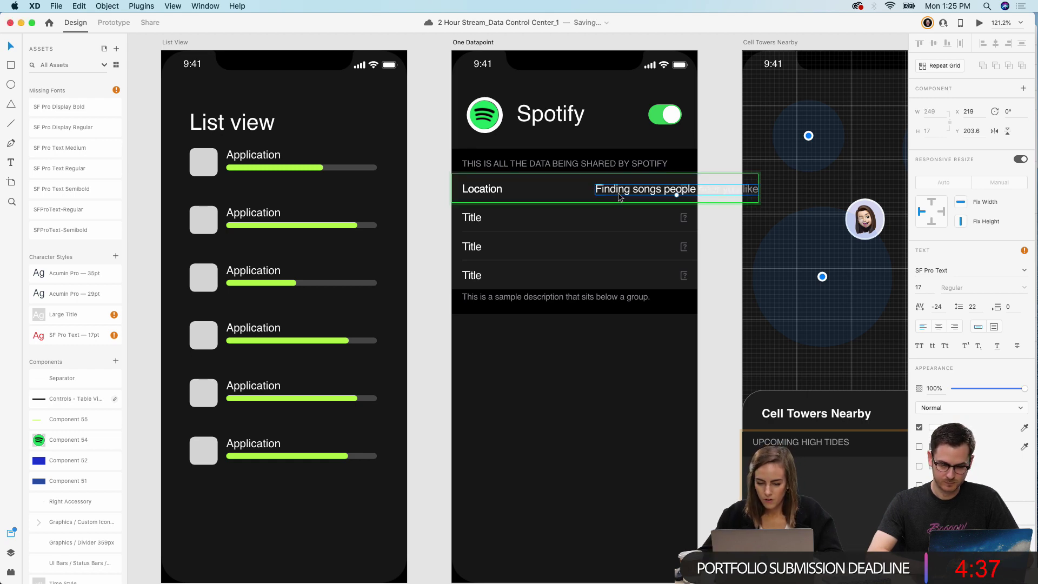
{"action": "left_click_drag", "start_coordinate": [620, 197], "coordinate": [550, 194]}
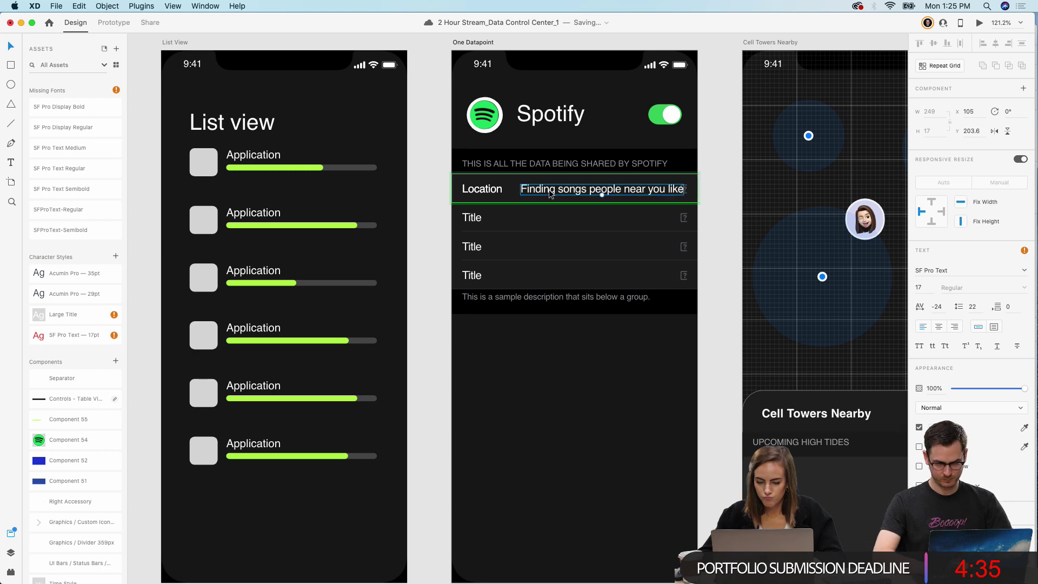
Step: Move the three Title rows and the description below them down, and enlarge the Location row to a height of 98
{"action": "left_click_drag", "start_coordinate": [414, 353], "coordinate": [676, 215]}
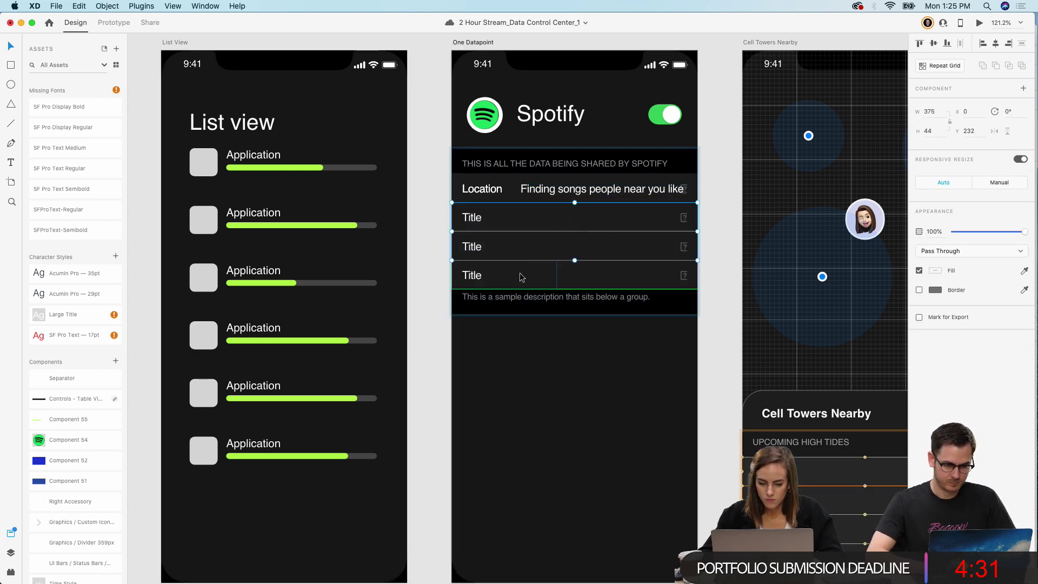
{"action": "left_click_drag", "start_coordinate": [521, 286], "coordinate": [520, 373]}
{"action": "left_click", "coordinate": [575, 202]}
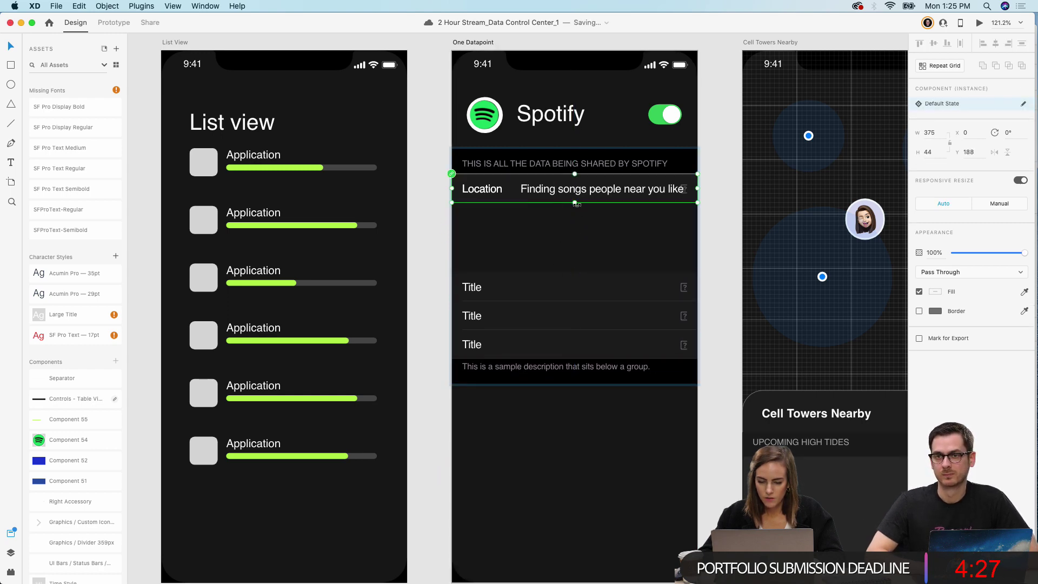
{"action": "left_click_drag", "start_coordinate": [573, 232], "coordinate": [559, 237]}
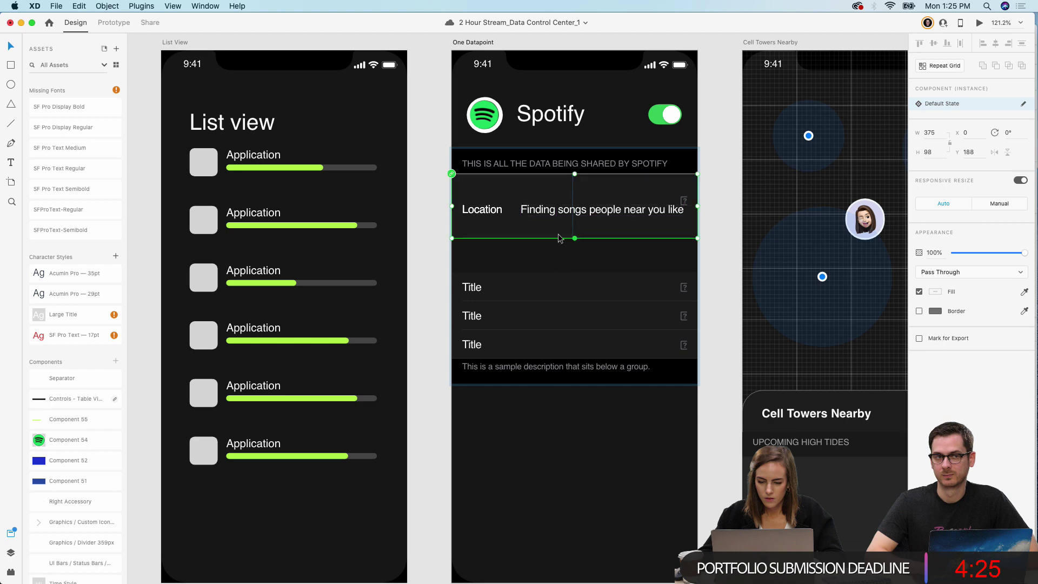
Step: Move the Location text up to about Y 207 in its row and place "Finding songs people near you like" beneath it at about X 17, Y 242
{"action": "double_click", "coordinate": [486, 215]}
{"action": "left_click", "coordinate": [479, 215]}
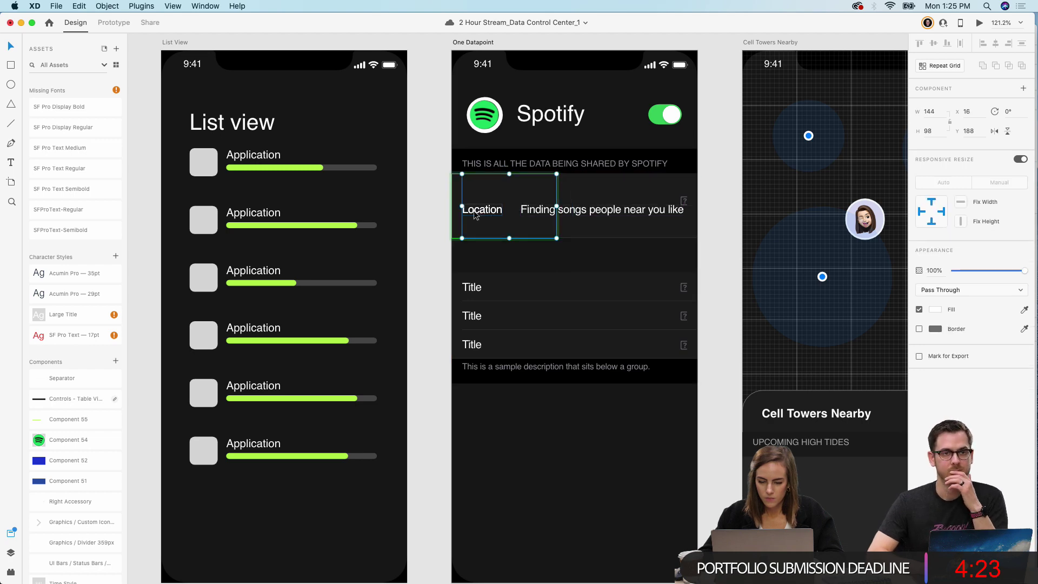
{"action": "mouse_move", "coordinate": [479, 215]}
{"action": "left_mouse_down"}
{"action": "mouse_move", "coordinate": [475, 199]}
{"action": "mouse_move", "coordinate": [473, 214]}
{"action": "left_mouse_up"}
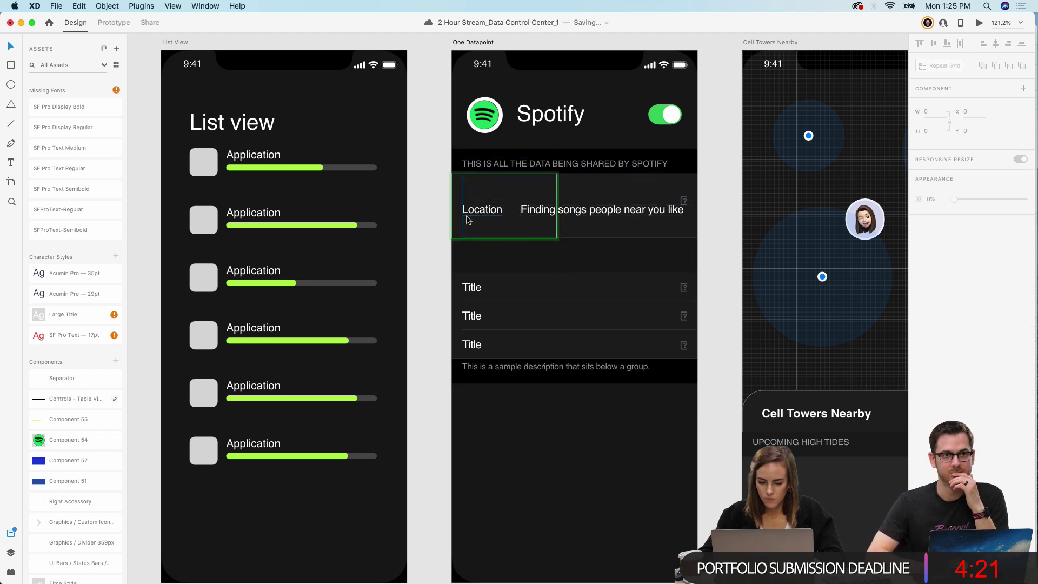
{"action": "double_click", "coordinate": [474, 214]}
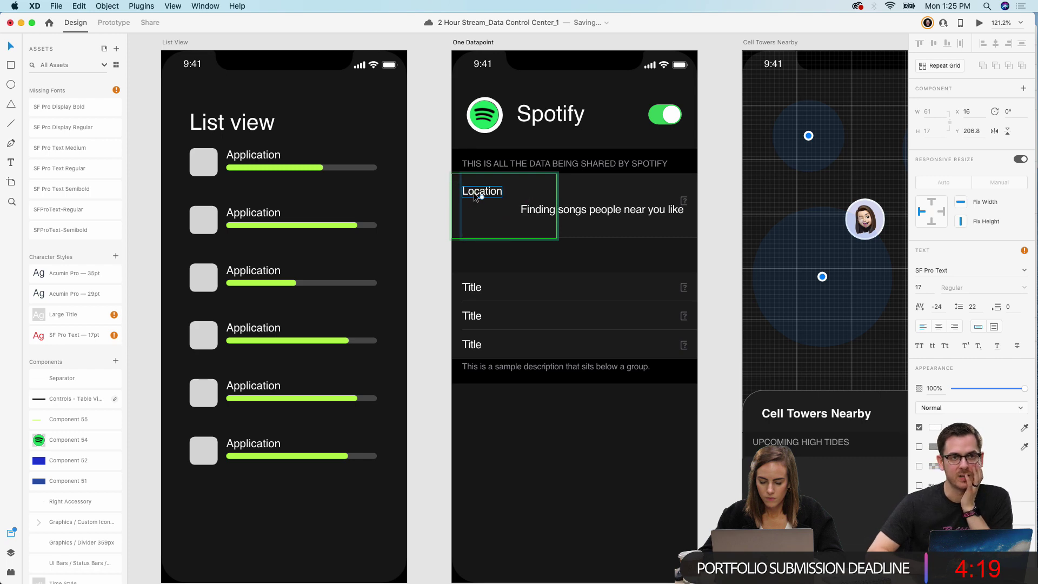
{"action": "left_click", "coordinate": [627, 213]}
{"action": "left_click_drag", "start_coordinate": [616, 212], "coordinate": [564, 216]}
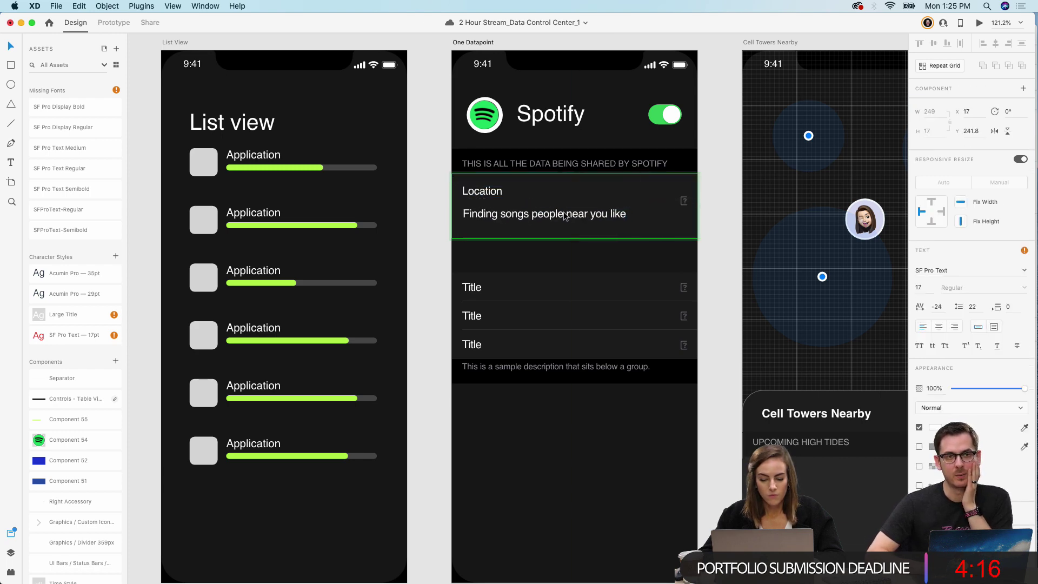
{"action": "left_click", "coordinate": [684, 205]}
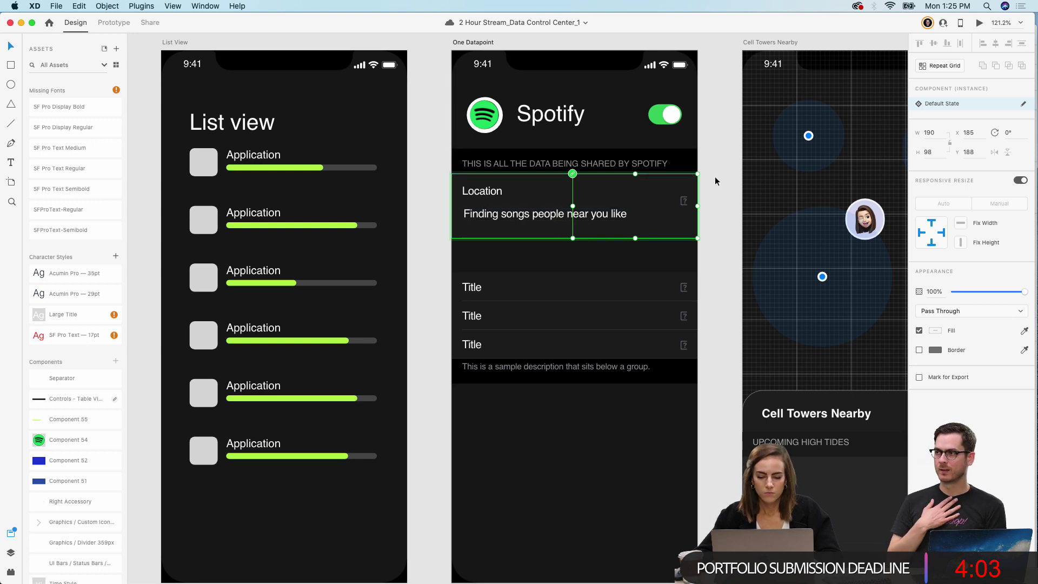
Step: Reduce the opacity of "Finding songs people near you like" in the Location row to 55%
{"action": "double_click", "coordinate": [535, 222]}
{"action": "double_click", "coordinate": [531, 213]}
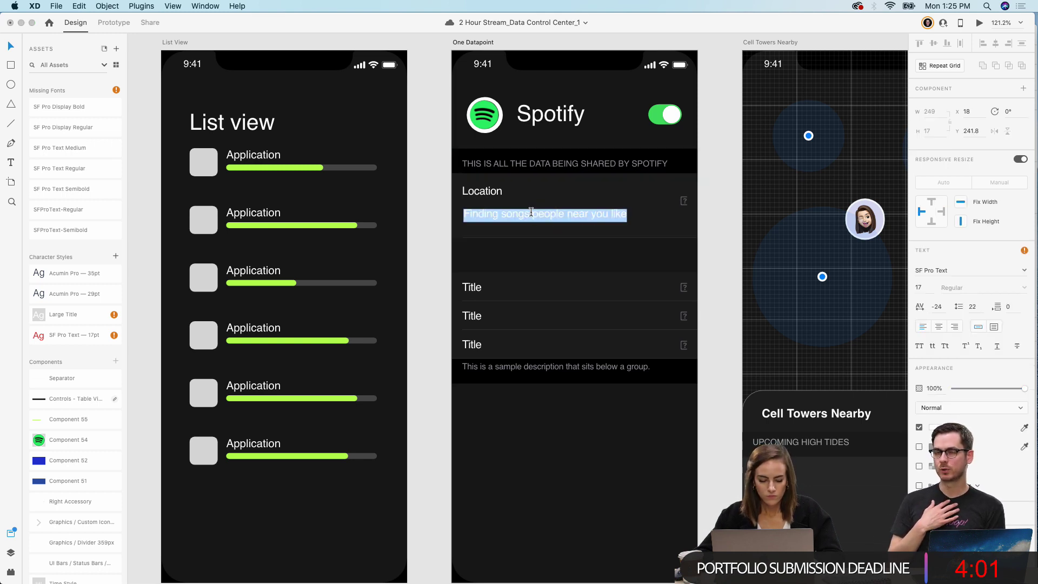
{"action": "key", "text": "Escape"}
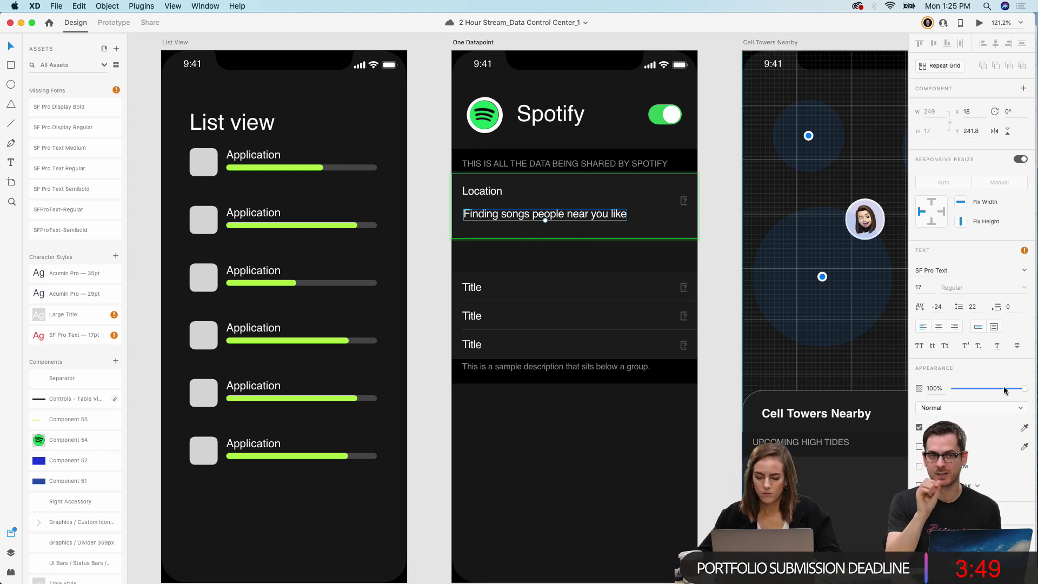
{"action": "left_click_drag", "start_coordinate": [1003, 390], "coordinate": [1005, 388]}
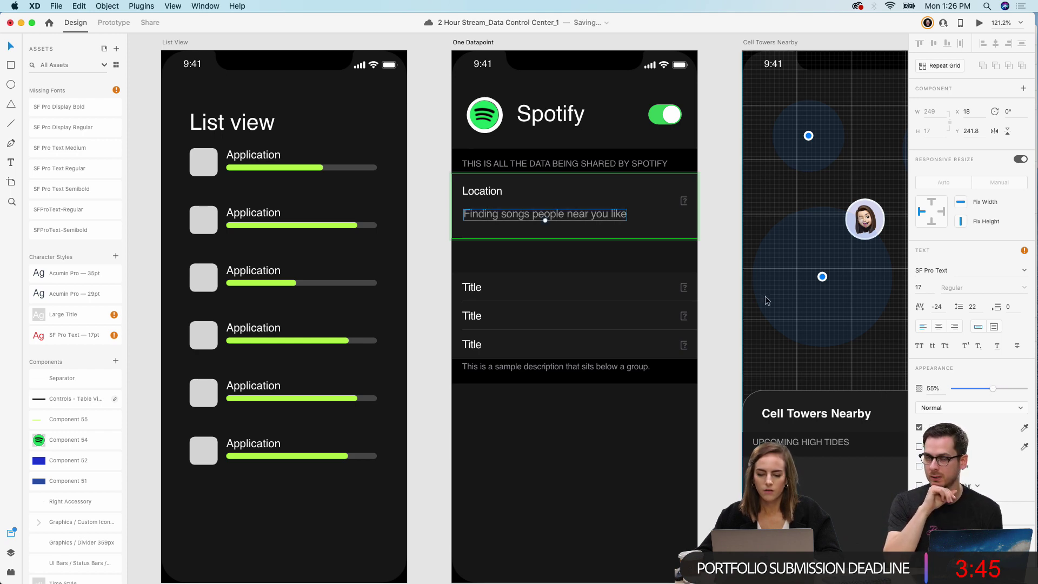
Step: Delete the three remaining Title rows from the Spotify table
{"action": "left_click", "coordinate": [579, 294]}
{"action": "double_click", "coordinate": [579, 293]}
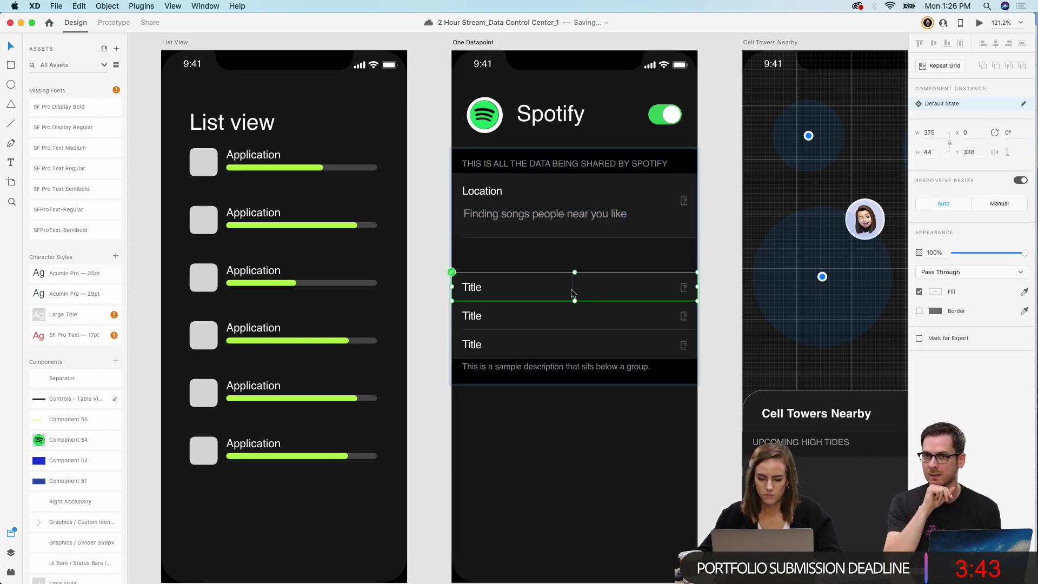
{"action": "key", "text": "Delete"}
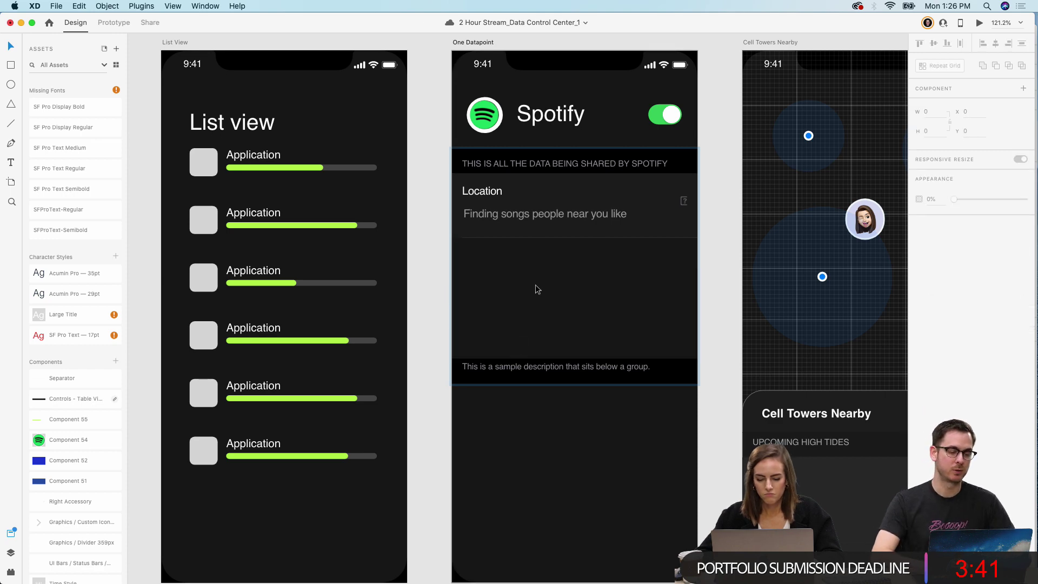
Step: Duplicate the Location row directly beneath itself and change the copy's title to "Search History"
{"action": "left_click", "coordinate": [532, 208]}
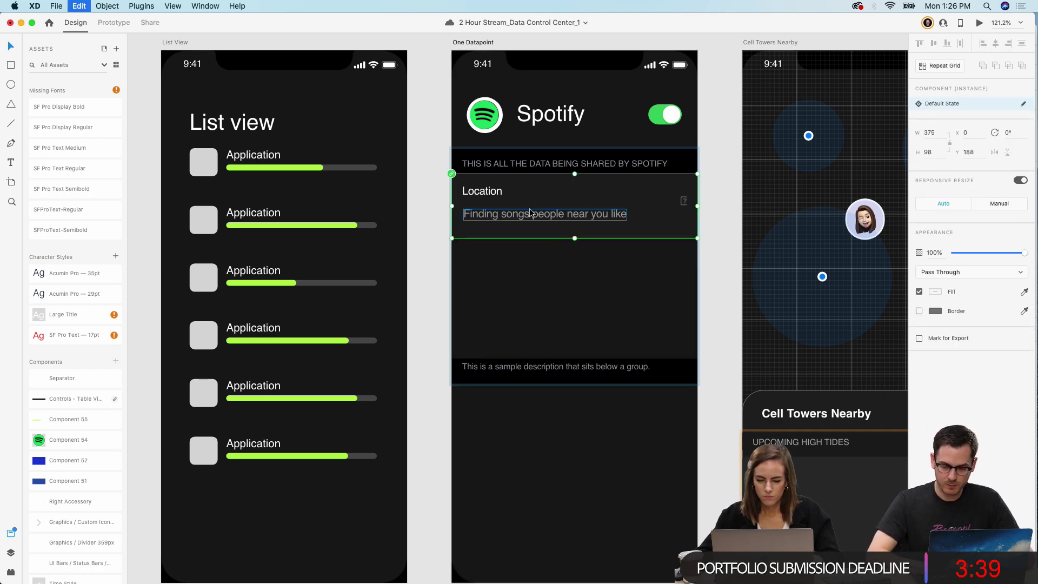
{"action": "key", "text": "super+d"}
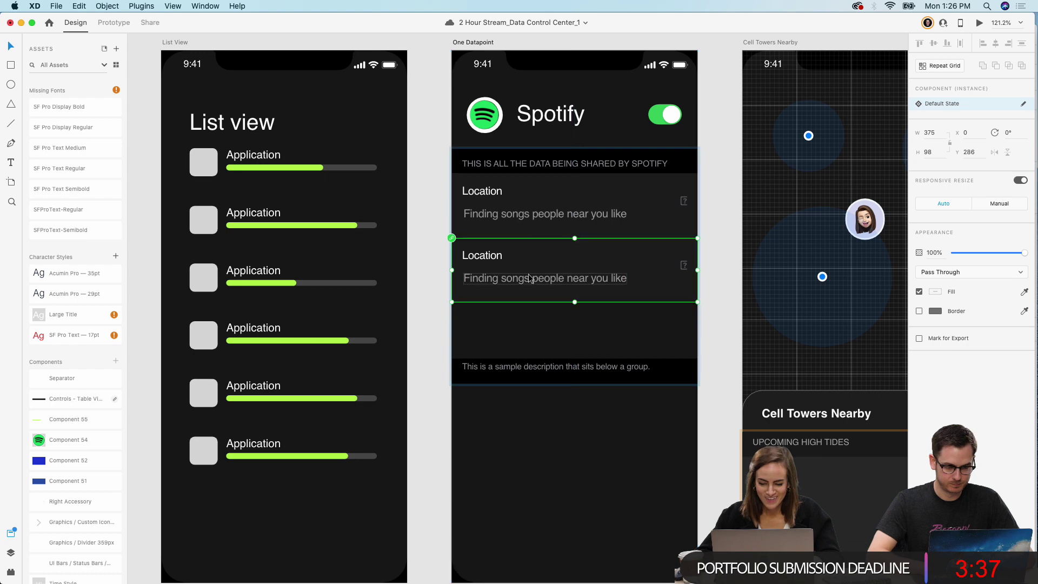
{"action": "double_click", "coordinate": [488, 263]}
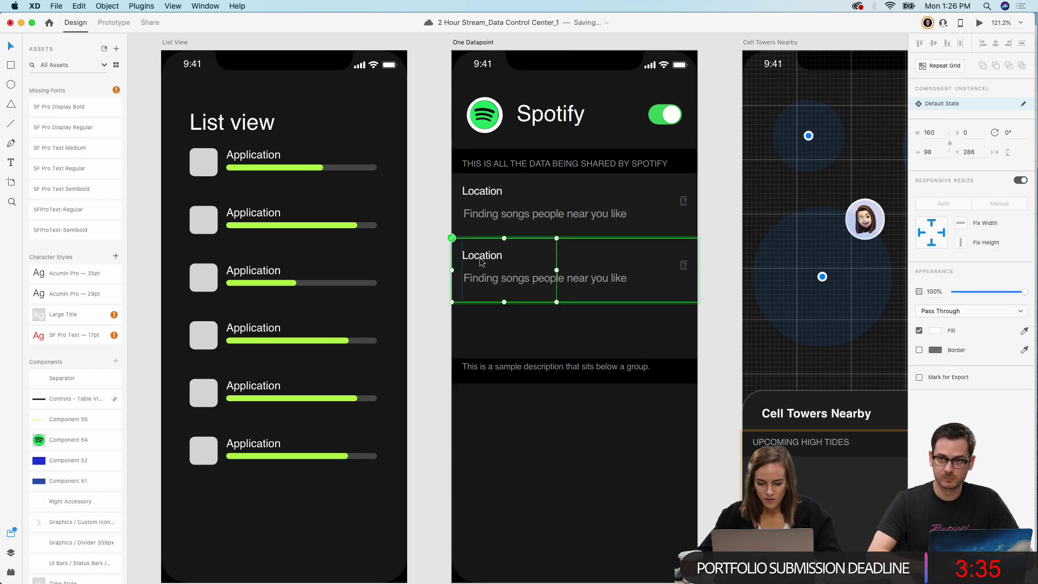
{"action": "left_click", "coordinate": [474, 261]}
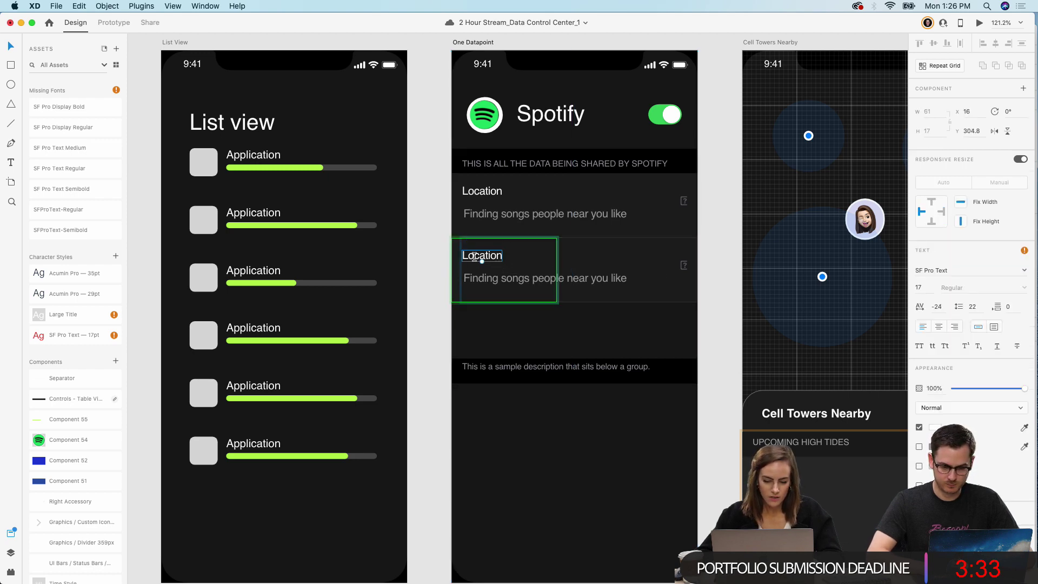
{"action": "double_click", "coordinate": [474, 257]}
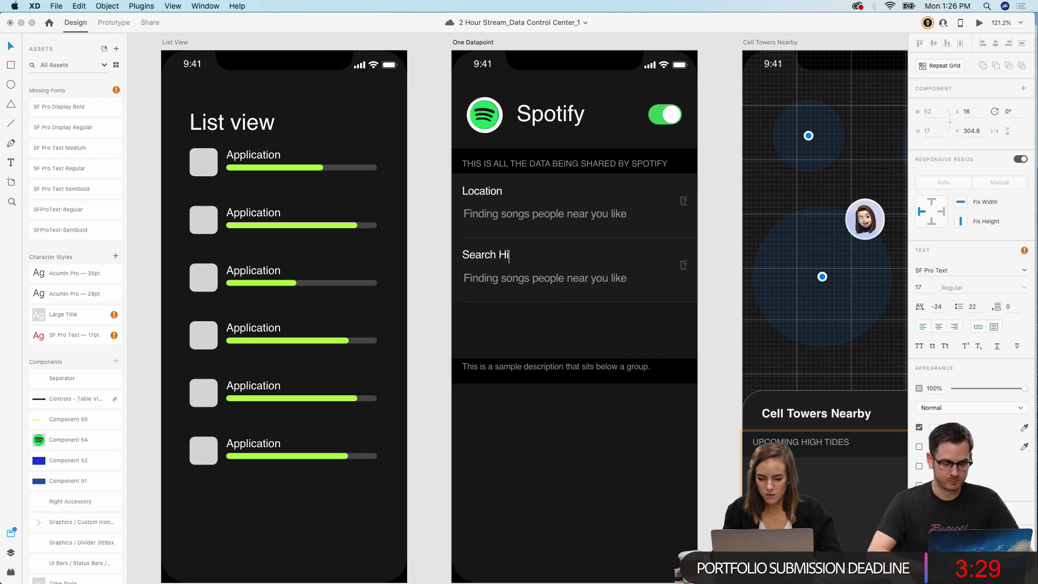
Step: Change the Search History description to "Finding new songs that you might like" and repeat the AT&T row downward on the Cell Towers Nearby screen
{"action": "double_click", "coordinate": [484, 280]}
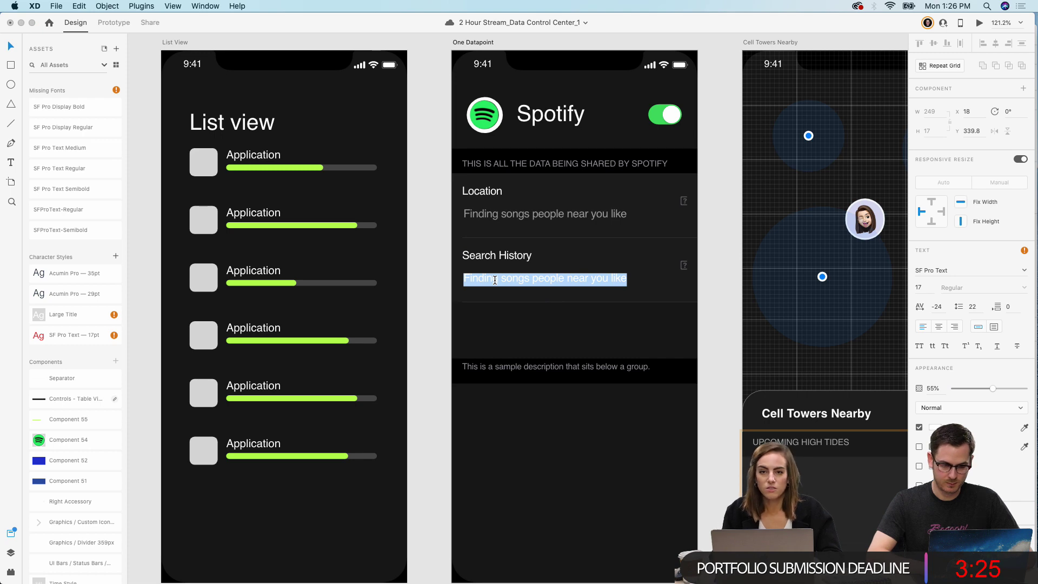
{"action": "key", "text": "Escape"}
{"action": "scroll", "coordinate": [494, 278], "scroll_direction": "up", "scroll_amount": 3}
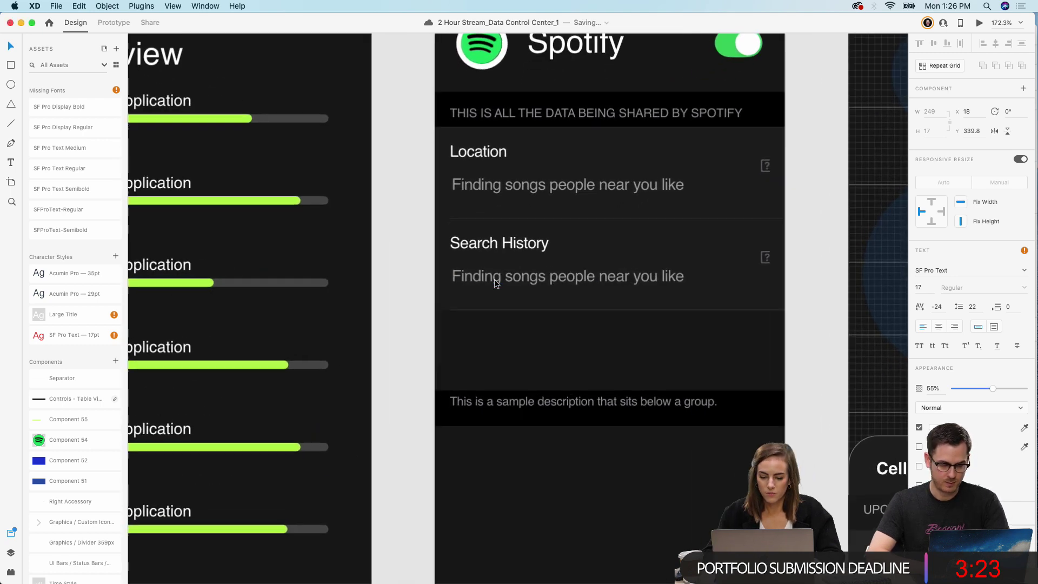
{"action": "scroll", "coordinate": [491, 288], "scroll_direction": "right", "scroll_amount": 3}
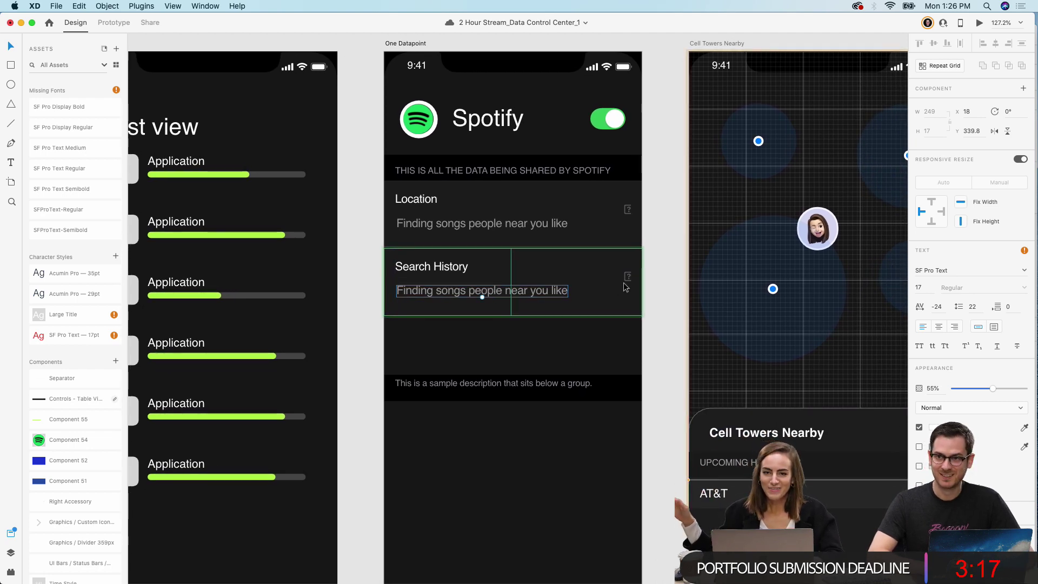
{"action": "double_click", "coordinate": [493, 291]}
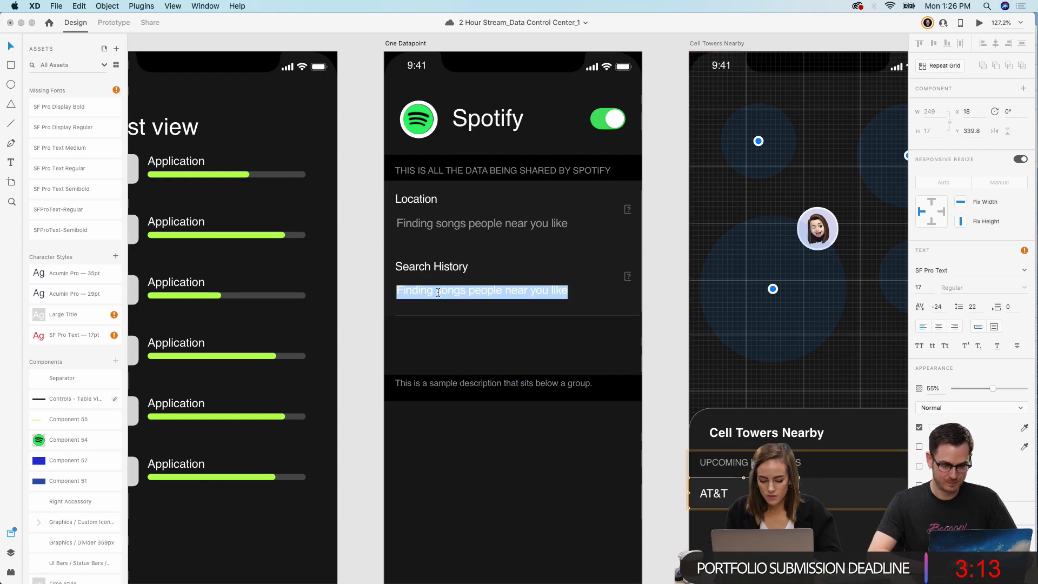
{"action": "type", "text": "Finiding new songs t"}
{"action": "key", "text": "super+r"}
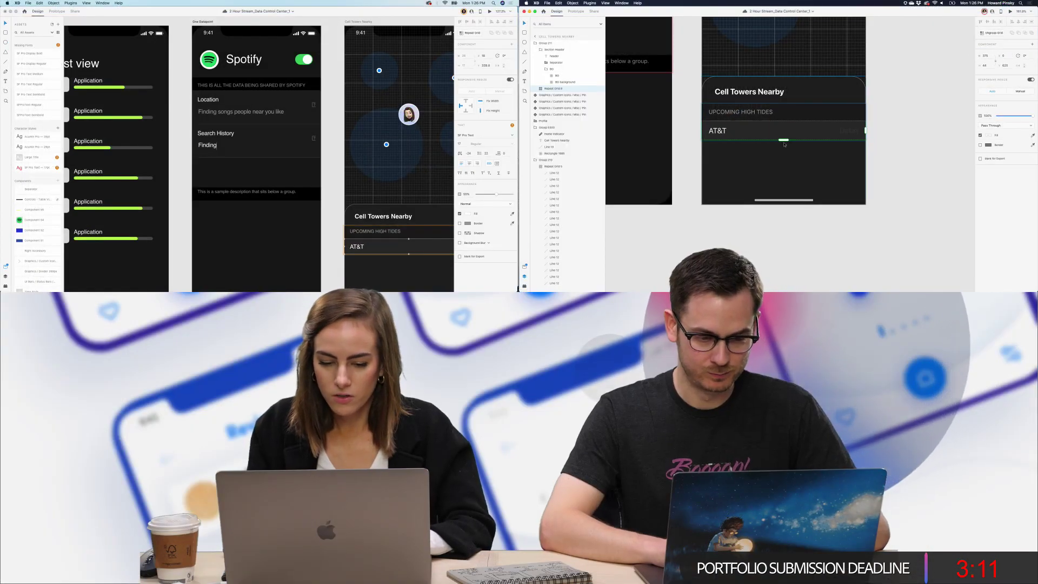
{"action": "left_click_drag", "start_coordinate": [784, 141], "coordinate": [795, 234]}
{"action": "type", "text": "hat you might like"}
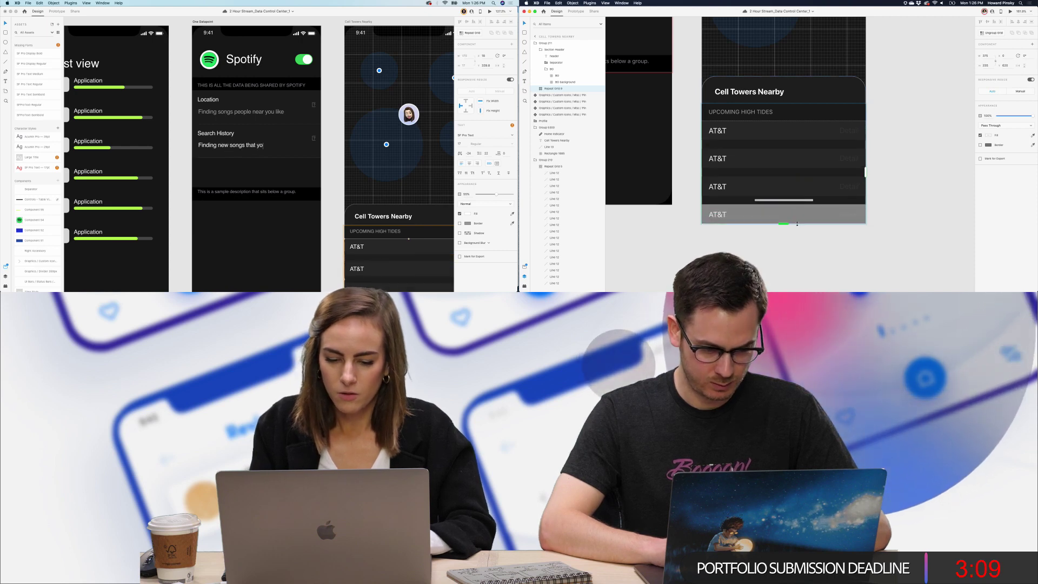
Step: Tighten the spacing between the repeated AT&T rows and move the sample description to the bottom of the One Datapoint screen
{"action": "left_click_drag", "start_coordinate": [808, 171], "coordinate": [808, 160]}
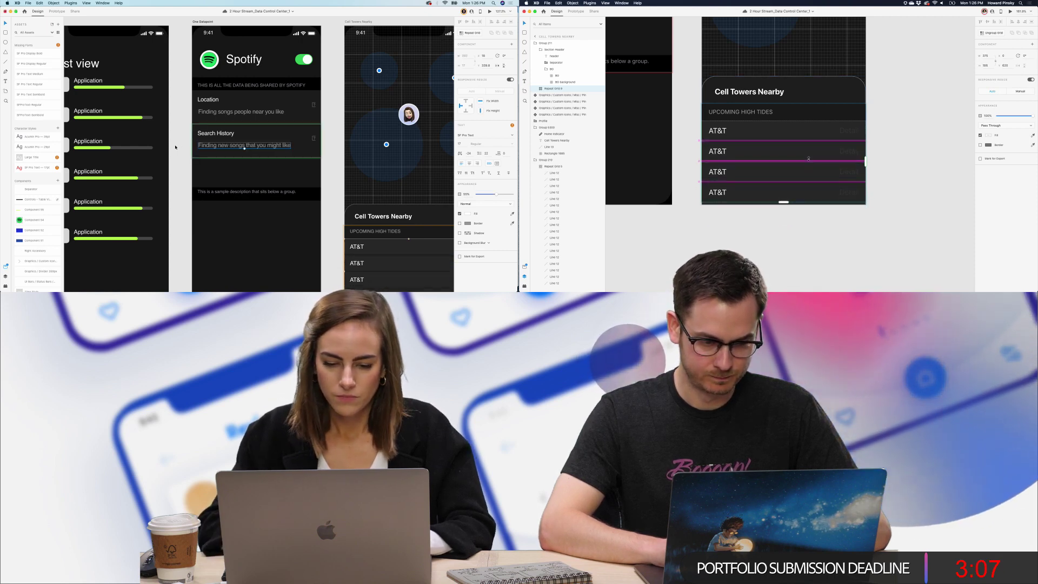
{"action": "key", "text": "Escape"}
{"action": "scroll", "coordinate": [216, 150], "scroll_direction": "down", "scroll_amount": 3}
{"action": "left_click_drag", "start_coordinate": [783, 213], "coordinate": [783, 224]}
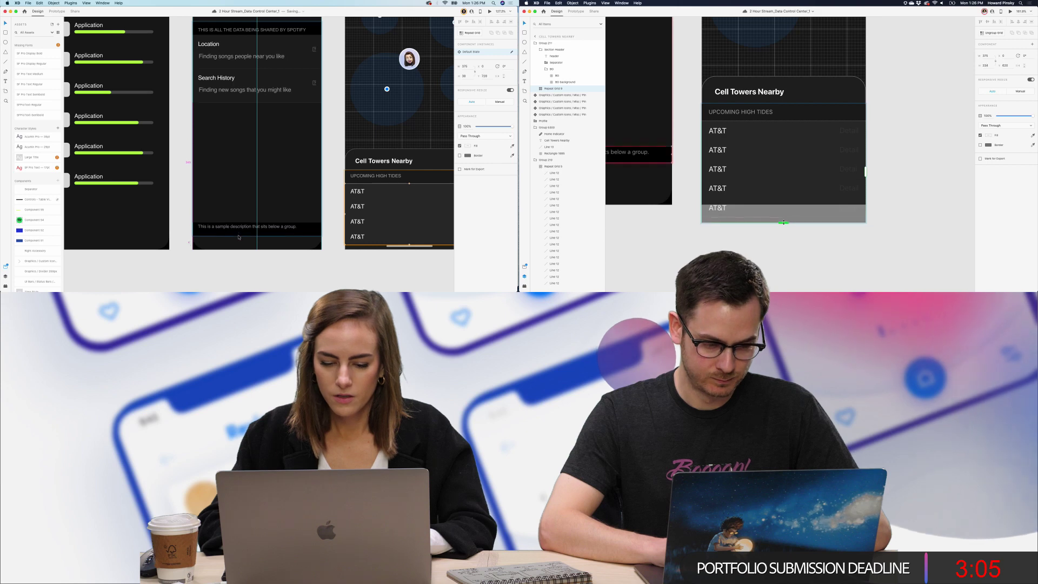
{"action": "scroll", "coordinate": [238, 154], "scroll_direction": "up", "scroll_amount": 3}
{"action": "left_click_drag", "start_coordinate": [772, 177], "coordinate": [771, 180]}
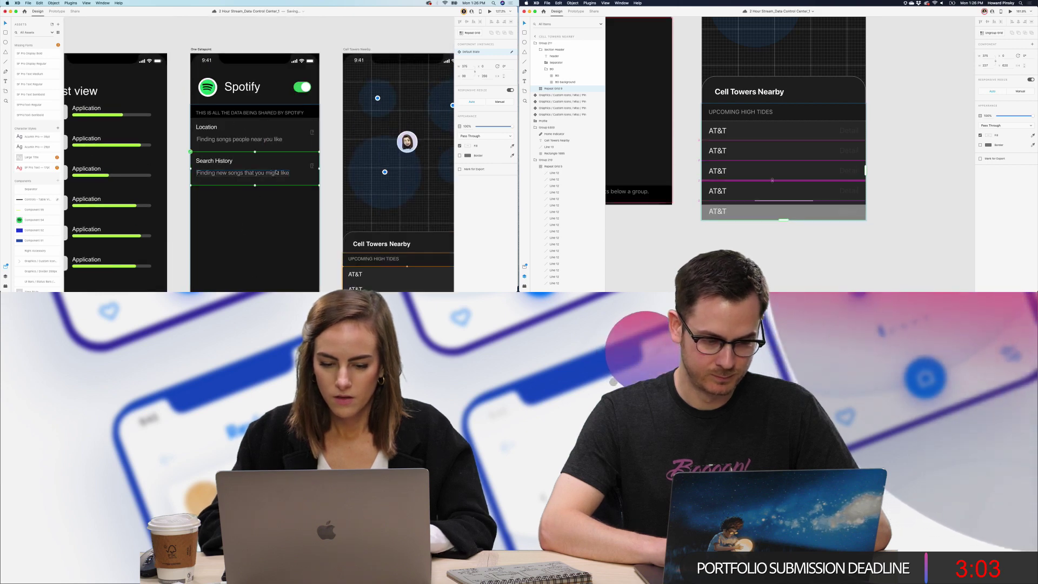
Step: Repeat the Search History row downward into four gapless rows in the Spotify table, and lighten the first AT&T row's "Detail" text
{"action": "left_click", "coordinate": [216, 178]}
{"action": "scroll", "coordinate": [211, 162], "scroll_direction": "down", "scroll_amount": 2}
{"action": "scroll", "coordinate": [211, 162], "scroll_direction": "down", "scroll_amount": 1}
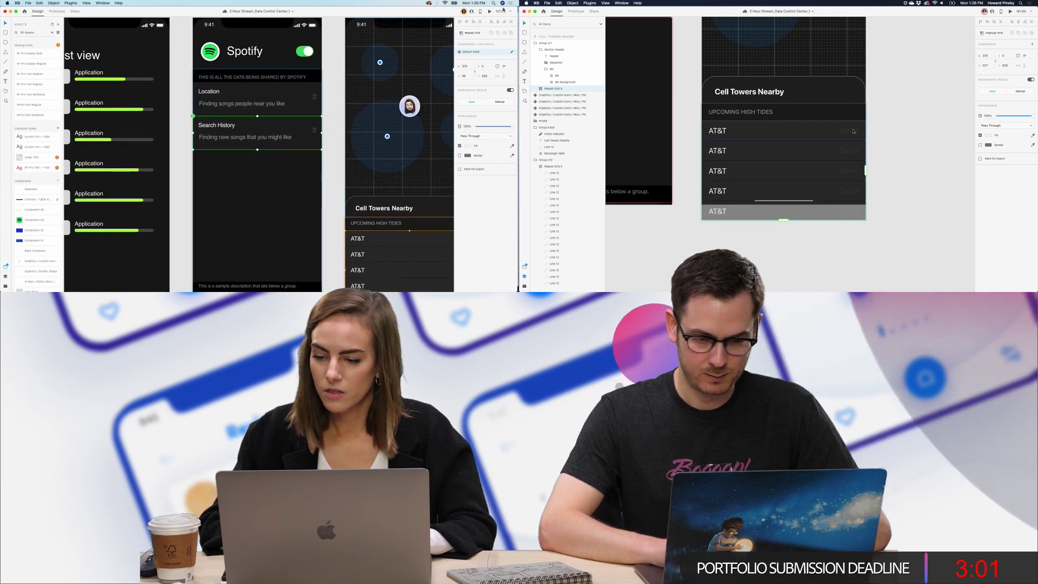
{"action": "double_click", "coordinate": [858, 131]}
{"action": "double_click", "coordinate": [858, 130]}
{"action": "left_click_drag", "start_coordinate": [258, 149], "coordinate": [257, 243]}
{"action": "double_click", "coordinate": [847, 132]}
{"action": "left_click_drag", "start_coordinate": [280, 193], "coordinate": [281, 178]}
{"action": "left_click", "coordinate": [988, 213]}
{"action": "left_click", "coordinate": [905, 130]}
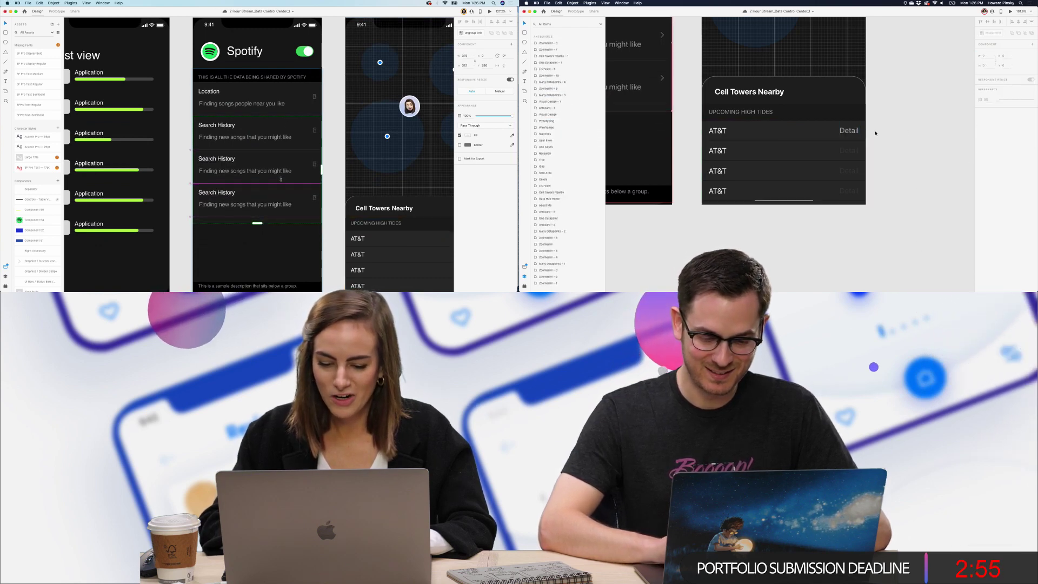
{"action": "left_click", "coordinate": [848, 131]}
{"action": "left_click_drag", "start_coordinate": [257, 222], "coordinate": [256, 250]}
Step: Undo the AT&T row's repeat grid and give the "Detail" text in the single AT&T row a light grey fill
{"action": "key", "text": "super+z"}
{"action": "key", "text": "super+z"}
{"action": "double_click", "coordinate": [848, 132]}
{"action": "left_click", "coordinate": [190, 165]}
{"action": "scroll", "coordinate": [189, 166], "scroll_direction": "down", "scroll_amount": 5}
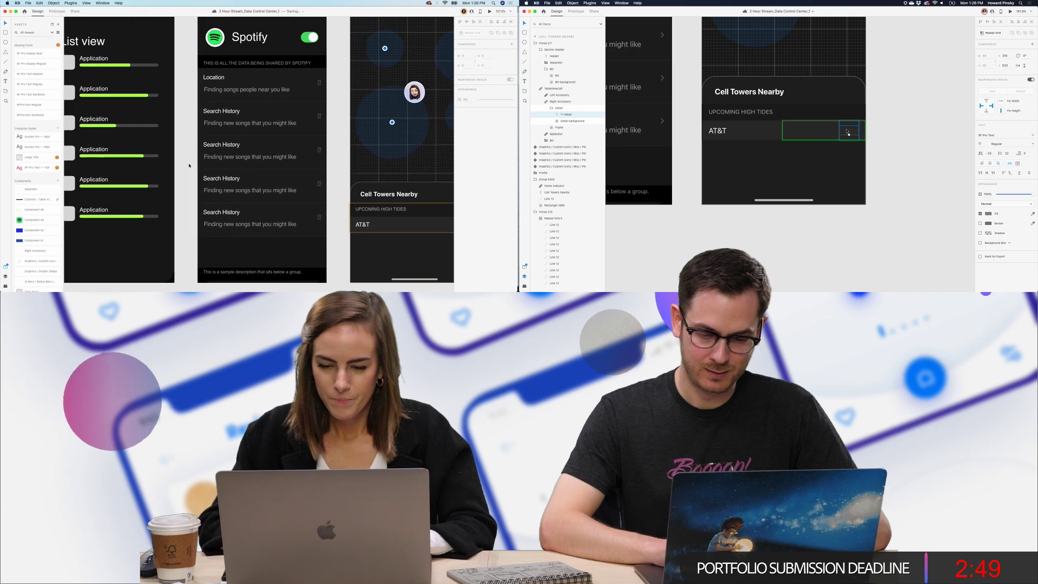
{"action": "scroll", "coordinate": [847, 132], "scroll_direction": "down", "scroll_amount": 3}
{"action": "scroll", "coordinate": [847, 131], "scroll_direction": "up", "scroll_amount": 3}
{"action": "scroll", "coordinate": [847, 132], "scroll_direction": "up", "scroll_amount": 3}
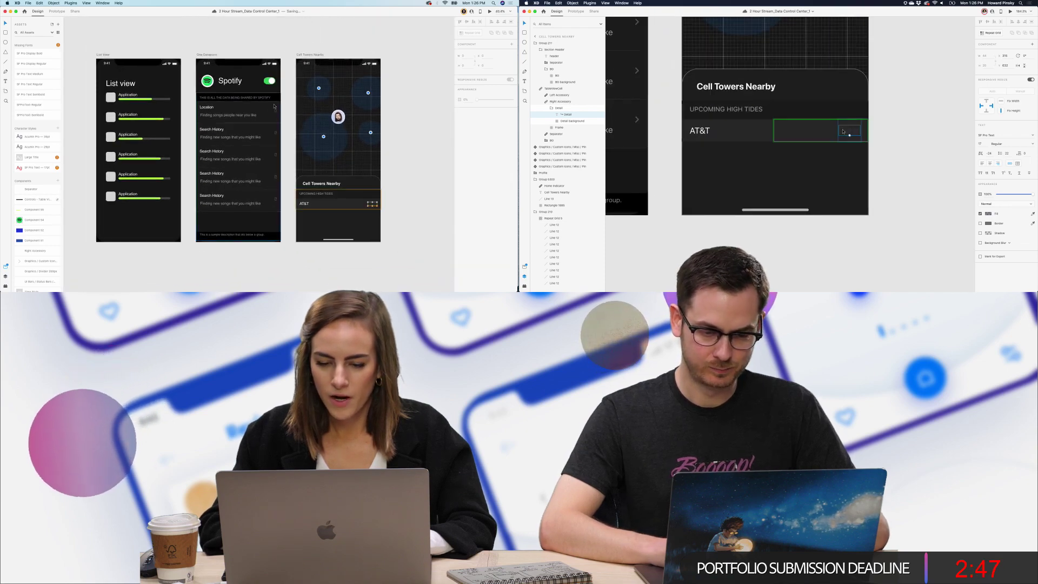
{"action": "scroll", "coordinate": [847, 132], "scroll_direction": "down", "scroll_amount": 2}
{"action": "scroll", "coordinate": [286, 123], "scroll_direction": "left", "scroll_amount": 10}
{"action": "scroll", "coordinate": [286, 124], "scroll_direction": "left", "scroll_amount": 3}
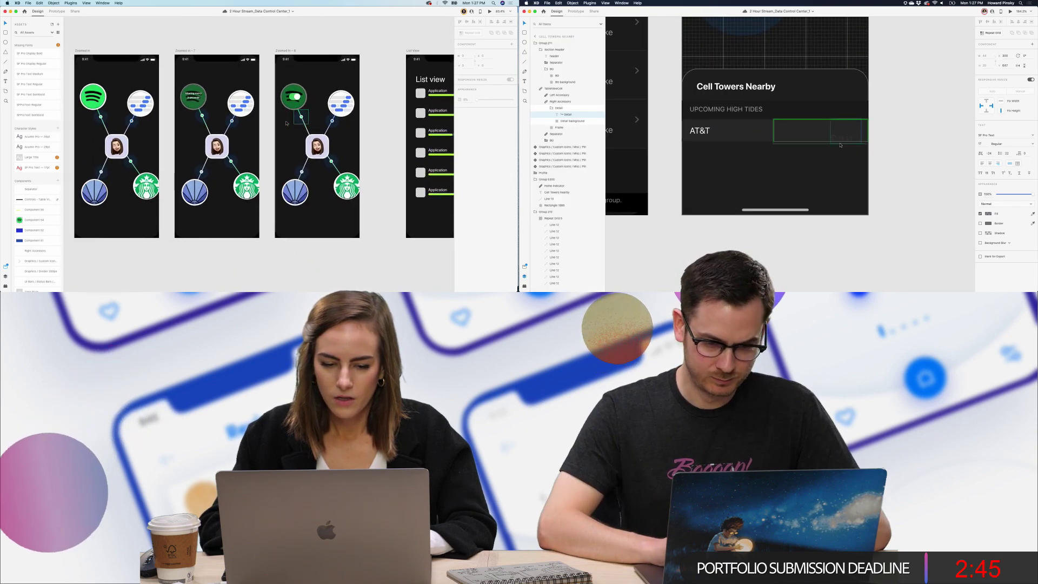
{"action": "scroll", "coordinate": [286, 125], "scroll_direction": "down", "scroll_amount": 8}
{"action": "left_click", "coordinate": [988, 214]}
{"action": "scroll", "coordinate": [282, 127], "scroll_direction": "left", "scroll_amount": 5}
{"action": "left_click", "coordinate": [924, 176]}
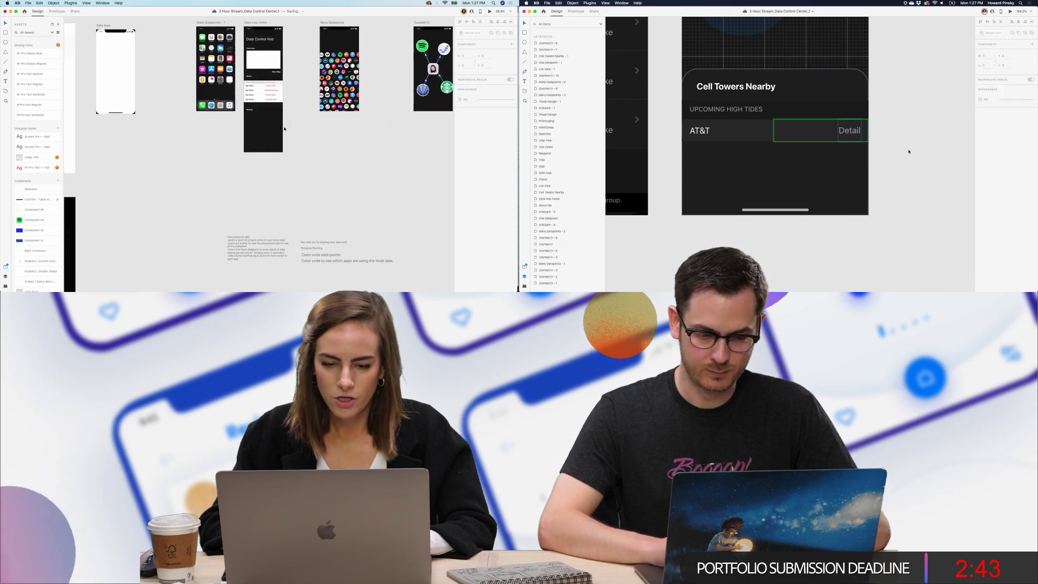
Step: Repeat the AT&T row with its "Detail" text downward into five rows with no gaps between them
{"action": "scroll", "coordinate": [283, 127], "scroll_direction": "up", "scroll_amount": 5}
{"action": "scroll", "coordinate": [284, 129], "scroll_direction": "up", "scroll_amount": 6}
{"action": "left_click", "coordinate": [767, 132]}
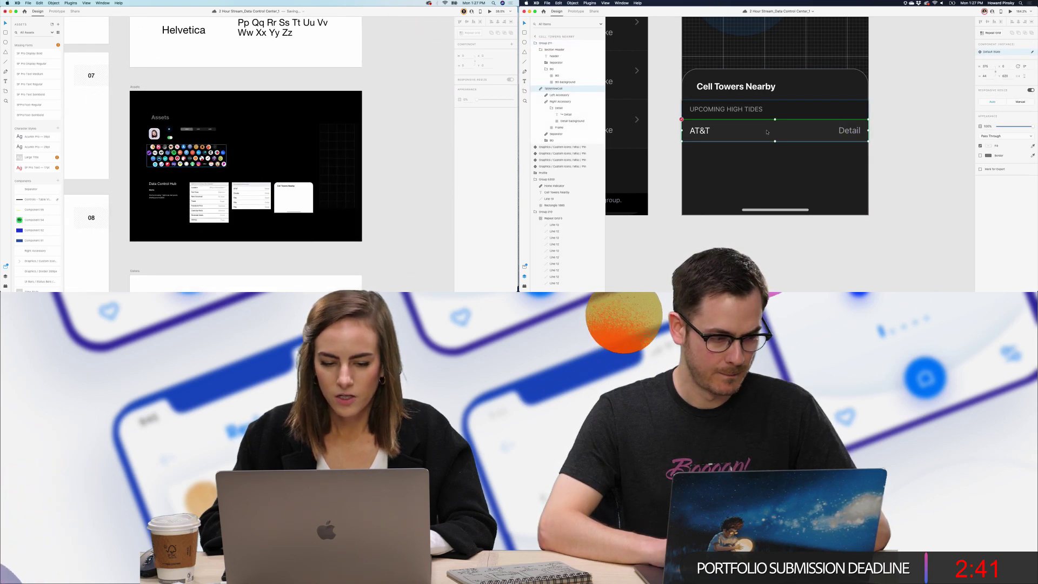
{"action": "scroll", "coordinate": [216, 156], "scroll_direction": "right", "scroll_amount": 5}
{"action": "scroll", "coordinate": [216, 157], "scroll_direction": "up", "scroll_amount": 2}
{"action": "scroll", "coordinate": [152, 186], "scroll_direction": "right", "scroll_amount": 10}
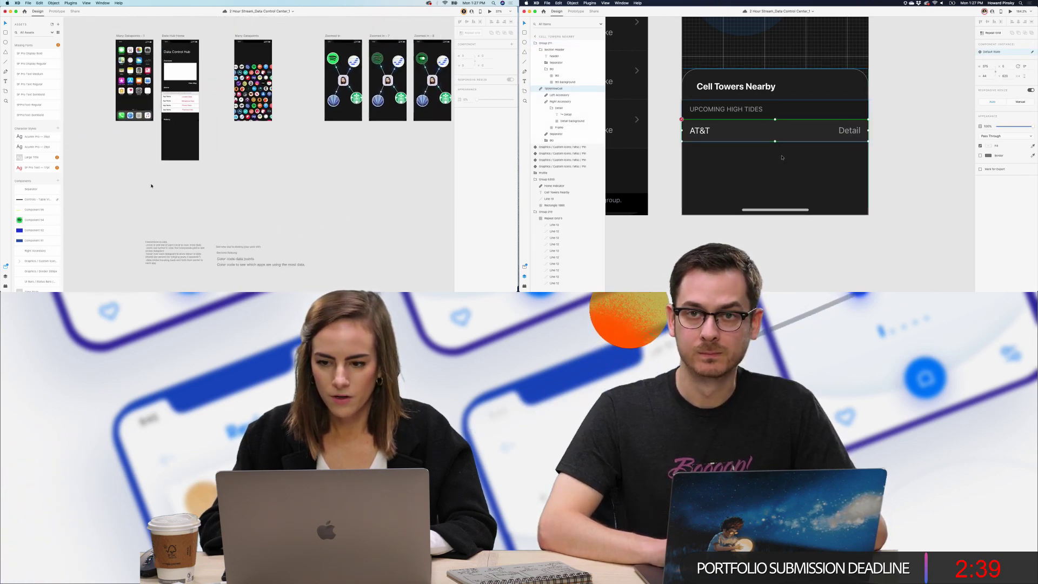
{"action": "scroll", "coordinate": [241, 179], "scroll_direction": "up", "scroll_amount": 10}
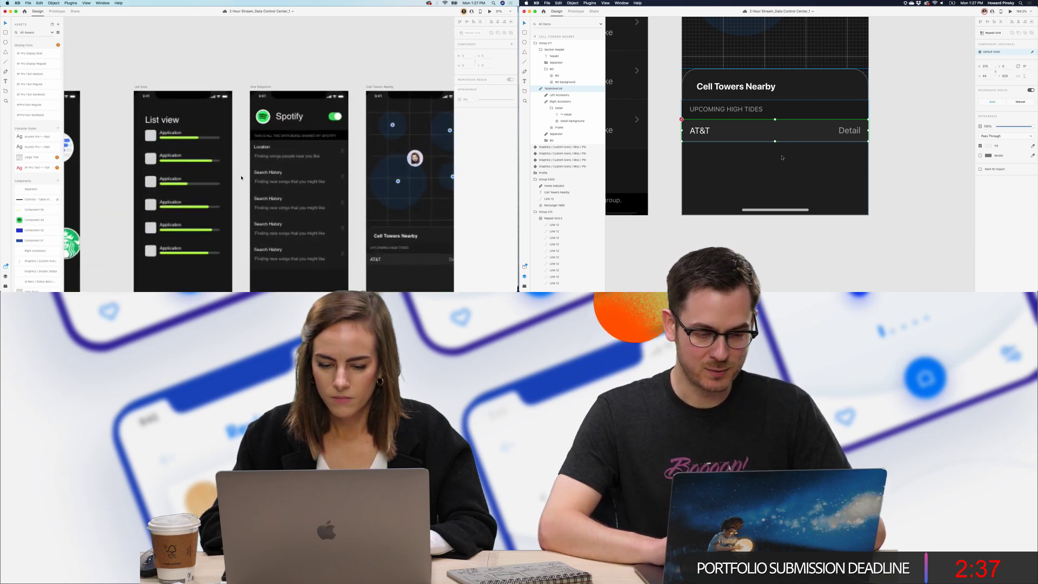
{"action": "key", "text": "super+r"}
{"action": "left_click_drag", "start_coordinate": [774, 141], "coordinate": [776, 269]}
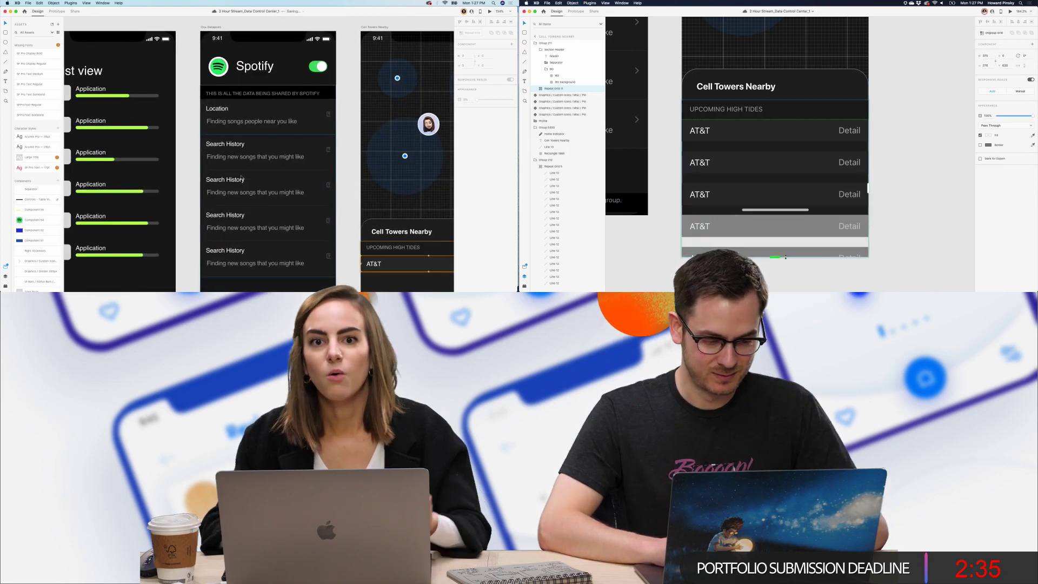
{"action": "left_click_drag", "start_coordinate": [780, 206], "coordinate": [782, 176]}
{"action": "scroll", "coordinate": [241, 179], "scroll_direction": "up", "scroll_amount": 2}
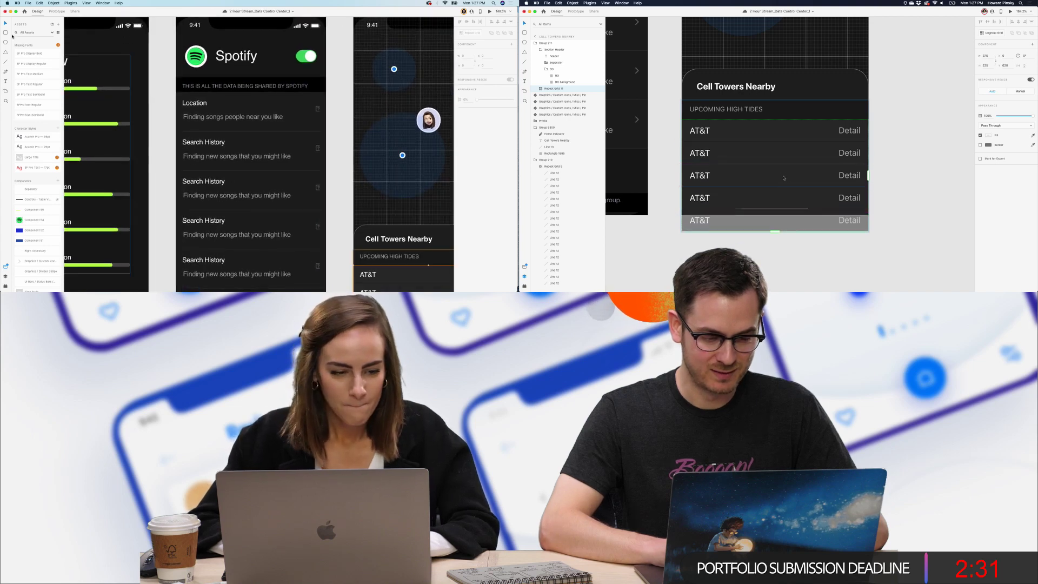
{"action": "left_click", "coordinate": [910, 183]}
{"action": "double_click", "coordinate": [737, 110]}
{"action": "left_click", "coordinate": [313, 109]}
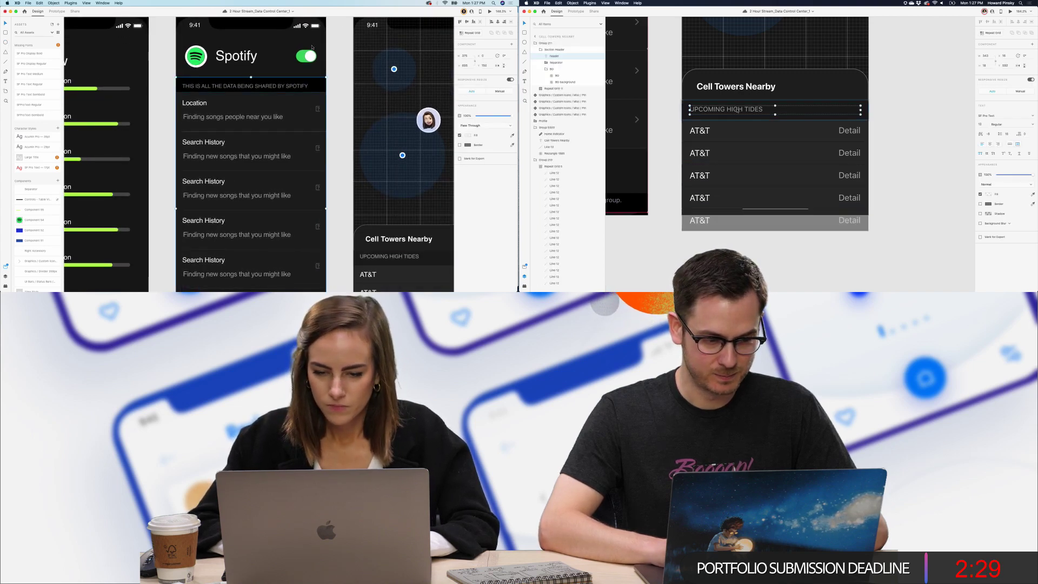
Step: Switch to the UIElements+DesignTemplates+Guides-iPhone document and look through its design template and guide artboards
{"action": "mouse_move", "coordinate": [303, 12]}
{"action": "left_mouse_down"}
{"action": "mouse_move", "coordinate": [303, 43]}
{"action": "mouse_move", "coordinate": [304, 14]}
{"action": "left_mouse_up"}
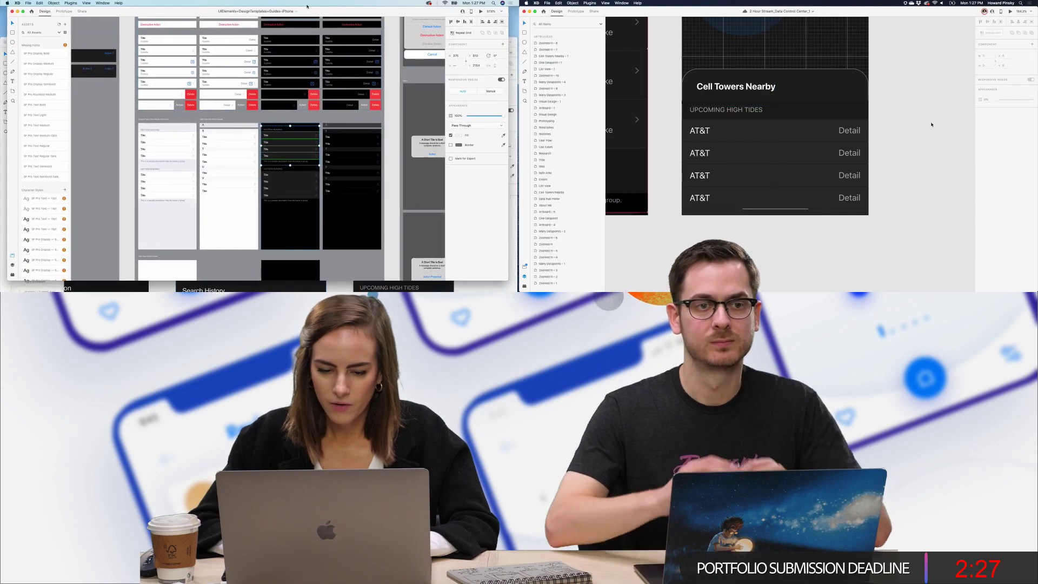
{"action": "scroll", "coordinate": [277, 65], "scroll_direction": "down", "scroll_amount": 5}
{"action": "scroll", "coordinate": [277, 66], "scroll_direction": "down", "scroll_amount": 3}
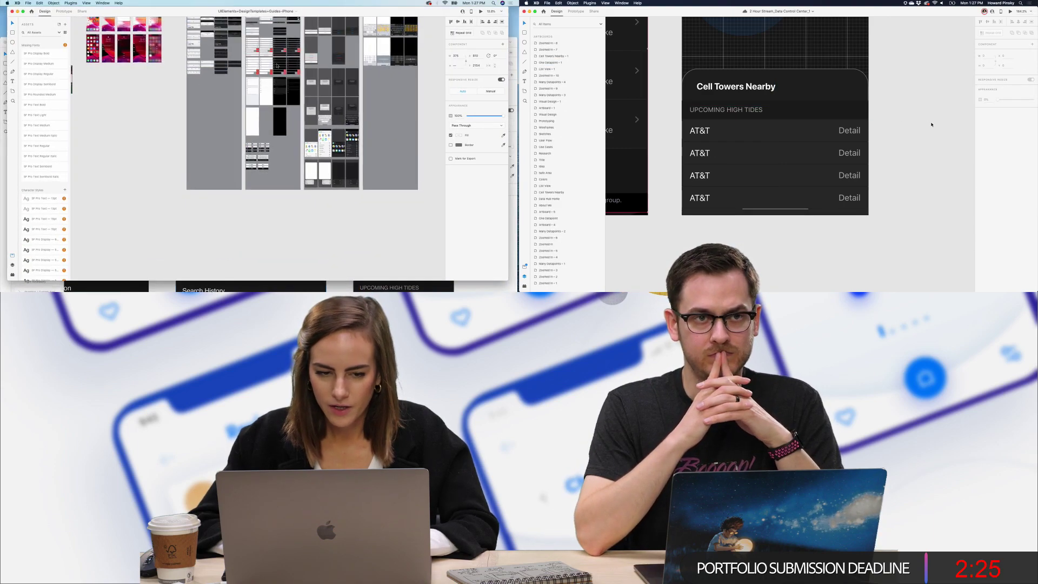
{"action": "scroll", "coordinate": [277, 66], "scroll_direction": "up", "scroll_amount": 6}
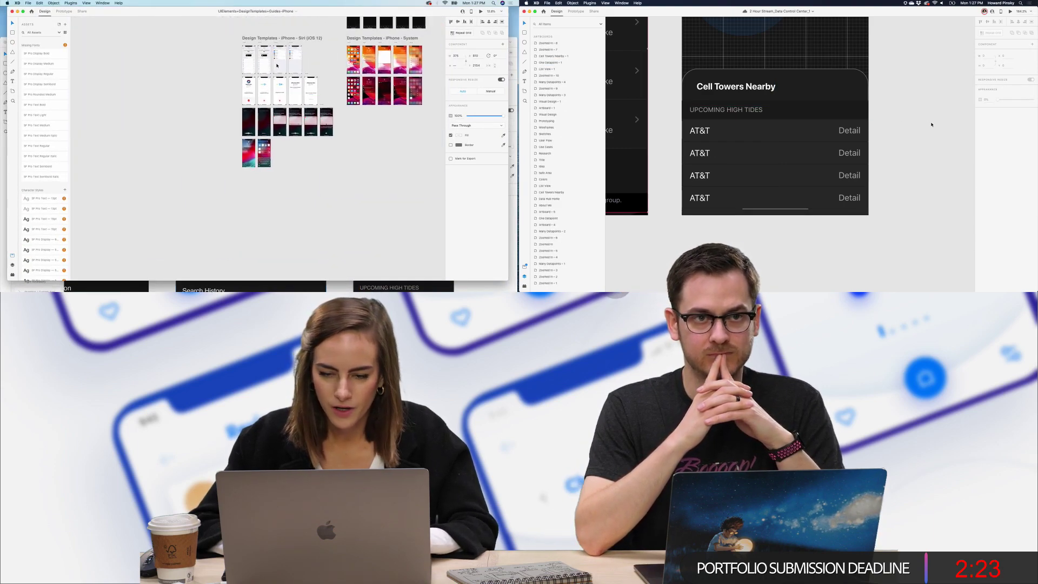
{"action": "scroll", "coordinate": [276, 66], "scroll_direction": "up", "scroll_amount": 3}
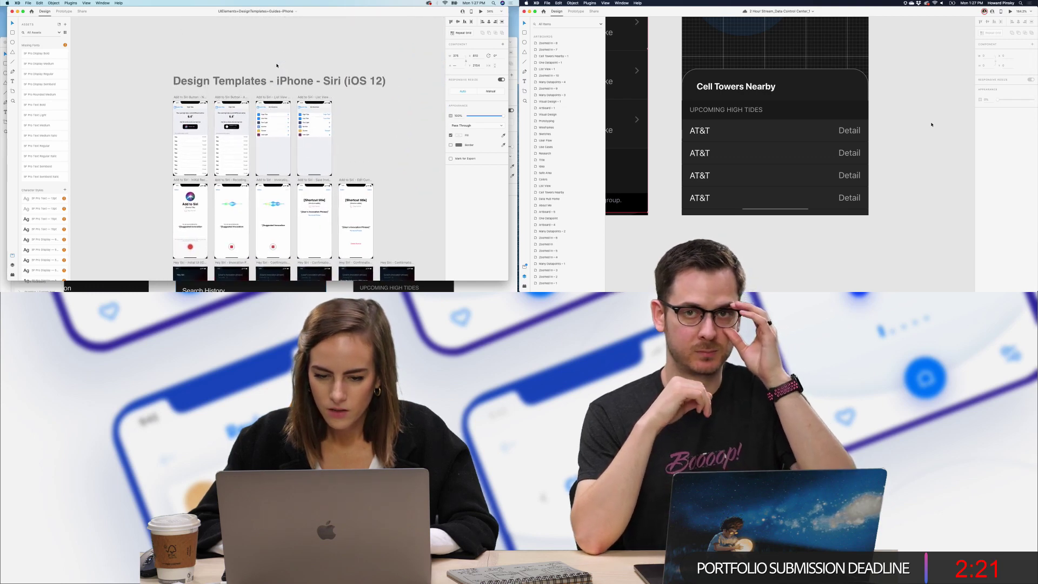
{"action": "scroll", "coordinate": [276, 63], "scroll_direction": "up", "scroll_amount": 3}
{"action": "scroll", "coordinate": [276, 63], "scroll_direction": "up", "scroll_amount": 5}
{"action": "scroll", "coordinate": [277, 64], "scroll_direction": "down", "scroll_amount": 3}
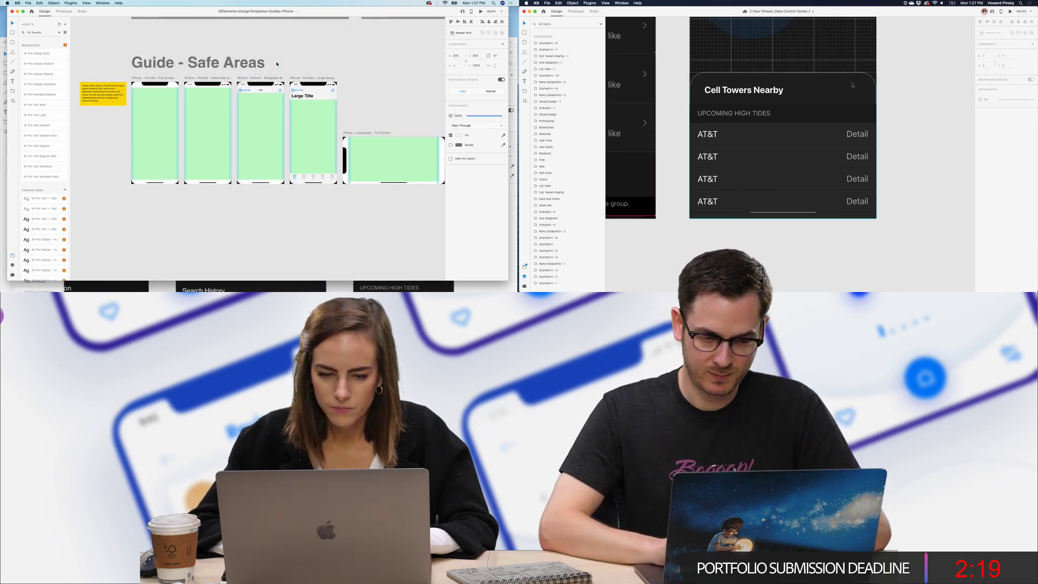
{"action": "scroll", "coordinate": [276, 64], "scroll_direction": "up", "scroll_amount": 2}
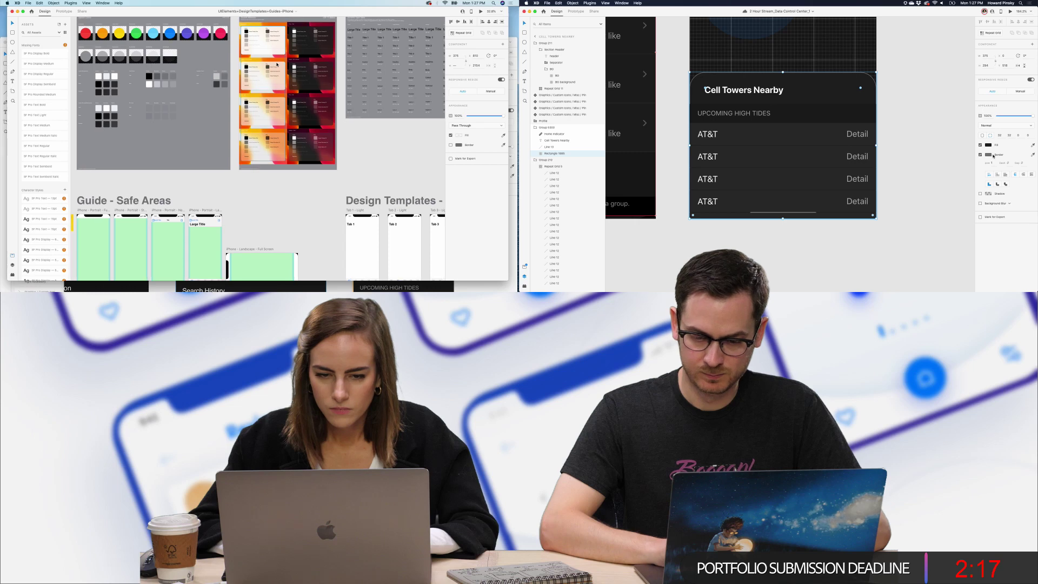
{"action": "scroll", "coordinate": [277, 64], "scroll_direction": "down", "scroll_amount": 5}
{"action": "scroll", "coordinate": [276, 64], "scroll_direction": "right", "scroll_amount": 3}
Step: Darken the border of the rounded panel behind the Cell Towers Nearby heading to a near-black grey
{"action": "left_click", "coordinate": [987, 145]}
{"action": "scroll", "coordinate": [277, 63], "scroll_direction": "right", "scroll_amount": 10}
{"action": "left_click_drag", "start_coordinate": [922, 134], "coordinate": [924, 157]}
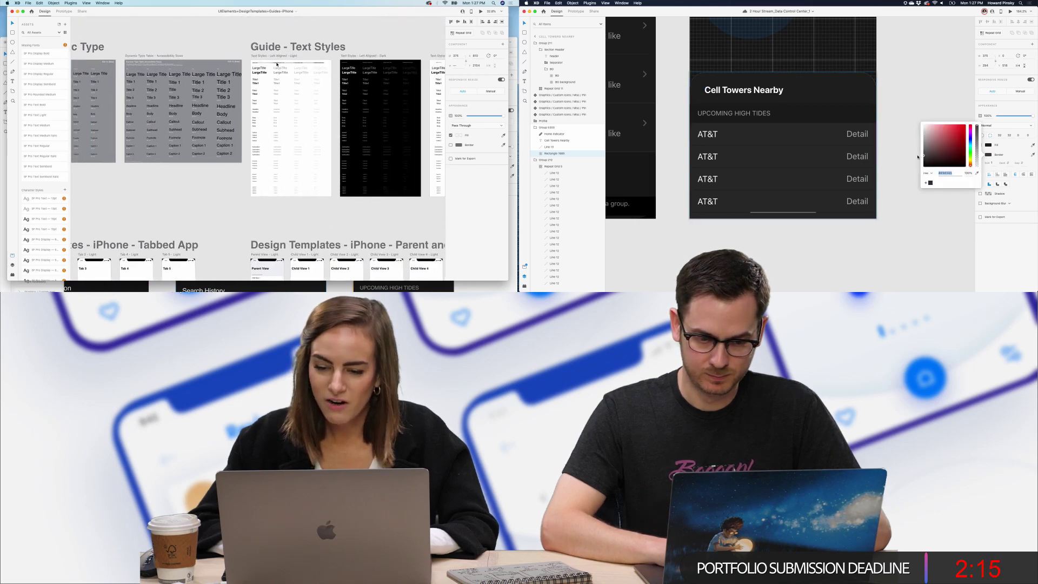
Step: Look through the kit's text style guides and iPhone design templates for a reusable element
{"action": "scroll", "coordinate": [277, 64], "scroll_direction": "right", "scroll_amount": 10}
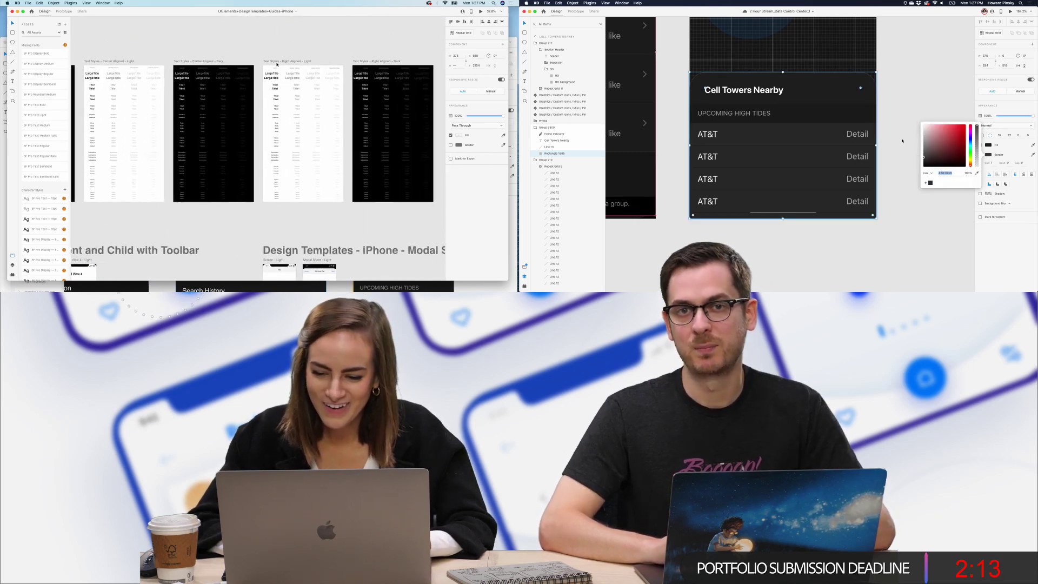
{"action": "scroll", "coordinate": [277, 64], "scroll_direction": "down", "scroll_amount": 2}
{"action": "scroll", "coordinate": [276, 64], "scroll_direction": "down", "scroll_amount": 5}
{"action": "scroll", "coordinate": [276, 64], "scroll_direction": "left", "scroll_amount": 5}
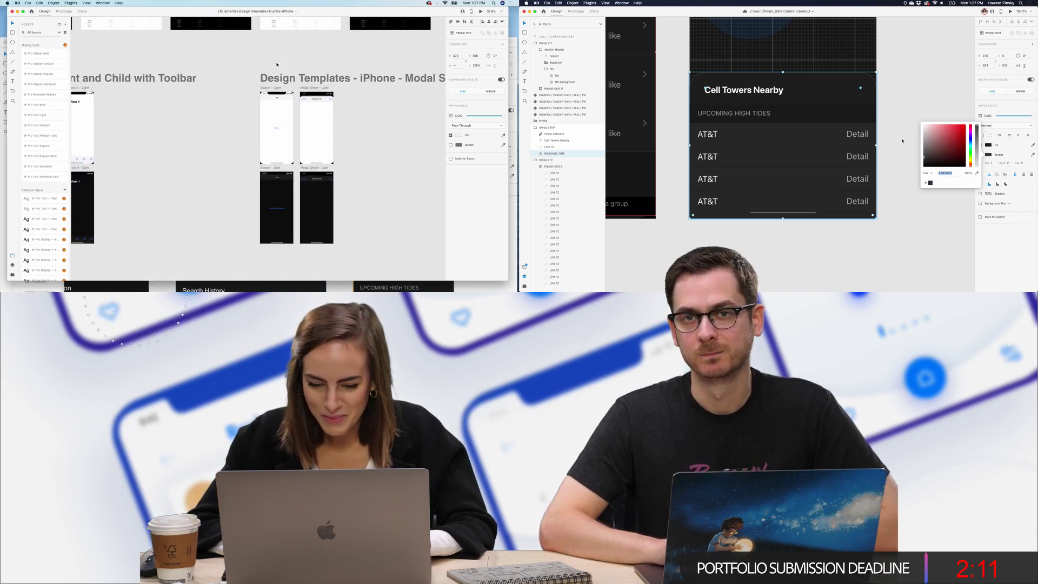
{"action": "scroll", "coordinate": [277, 64], "scroll_direction": "down", "scroll_amount": 3}
{"action": "scroll", "coordinate": [277, 64], "scroll_direction": "left", "scroll_amount": 3}
{"action": "scroll", "coordinate": [277, 63], "scroll_direction": "right", "scroll_amount": 2}
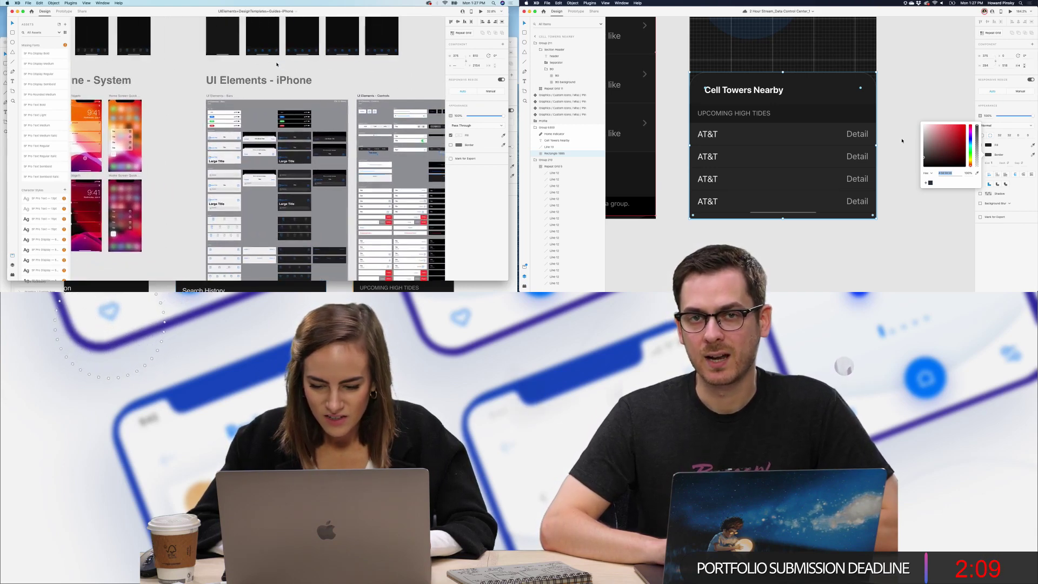
Step: Copy the red 9:41 badge from the dark status bars under UI Elements - iPhone and return to the Data Control Center document
{"action": "scroll", "coordinate": [277, 97], "scroll_direction": "up", "scroll_amount": 3}
{"action": "scroll", "coordinate": [276, 152], "scroll_direction": "up", "scroll_amount": 5}
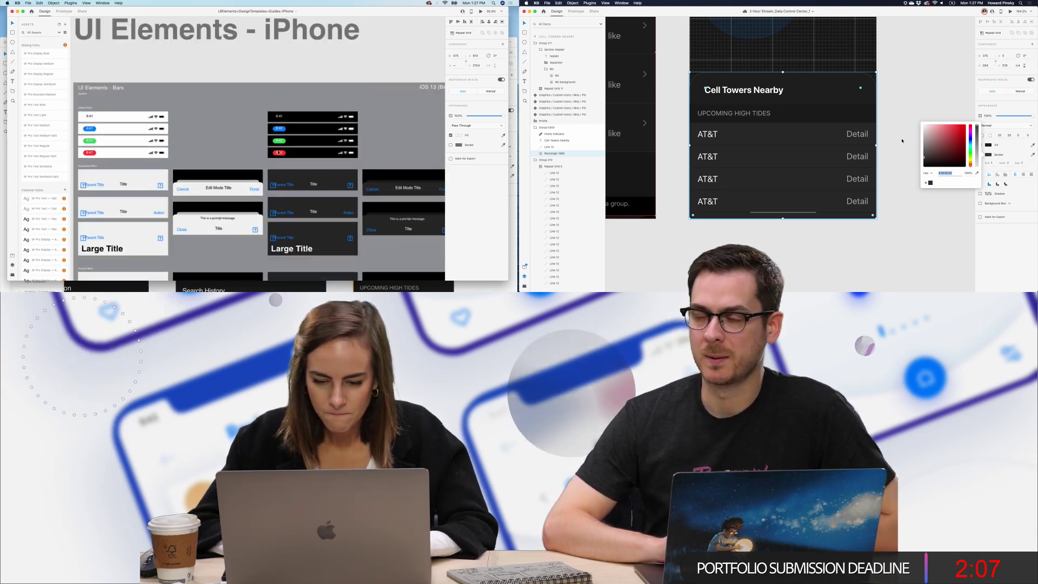
{"action": "left_click", "coordinate": [272, 152]}
{"action": "key", "text": "Escape"}
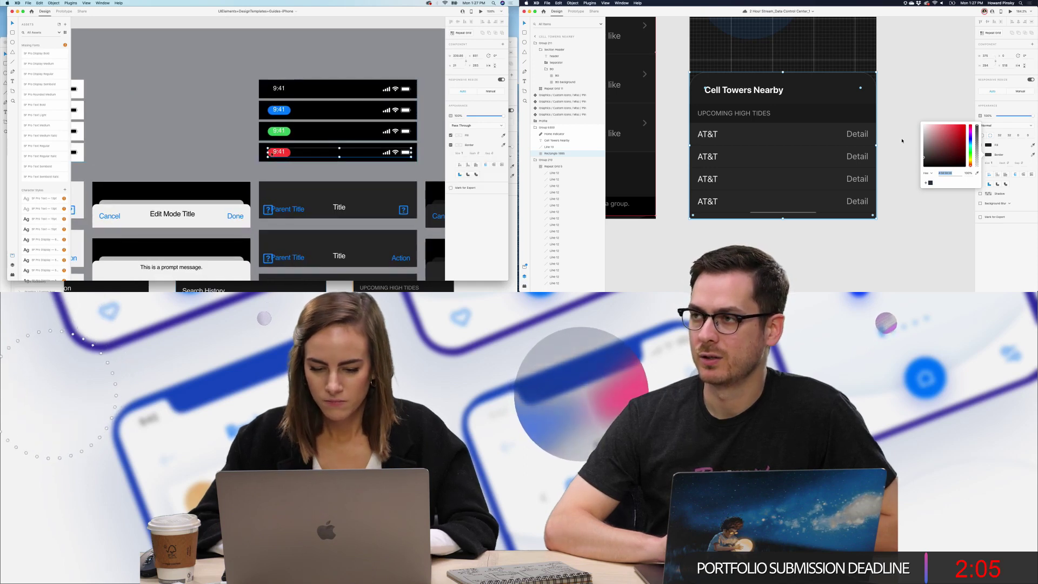
{"action": "left_click", "coordinate": [278, 154]}
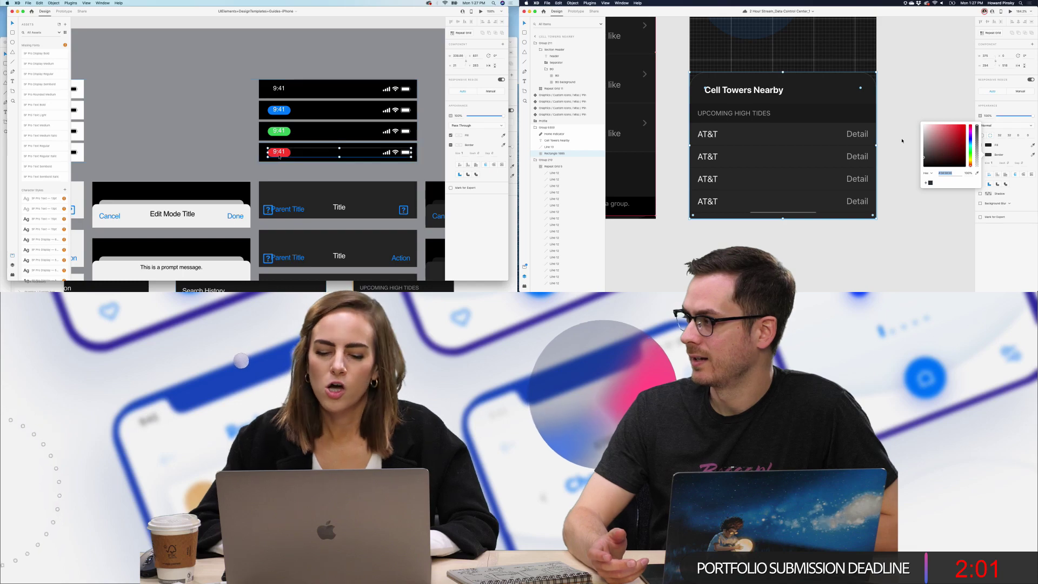
{"action": "double_click", "coordinate": [279, 154]}
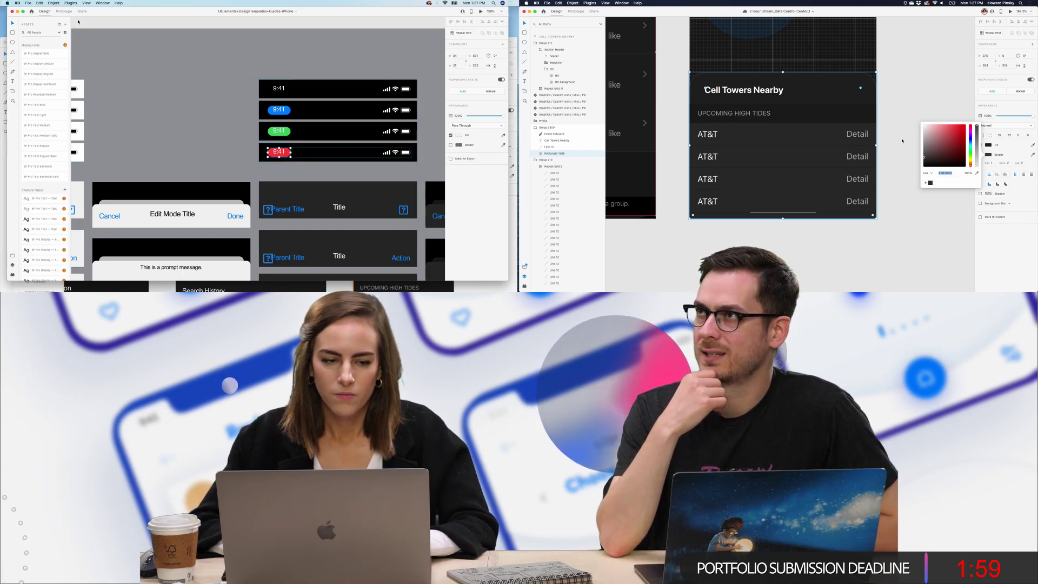
{"action": "key", "text": "super+grave"}
{"action": "left_click_drag", "start_coordinate": [95, 41], "coordinate": [95, 9]}
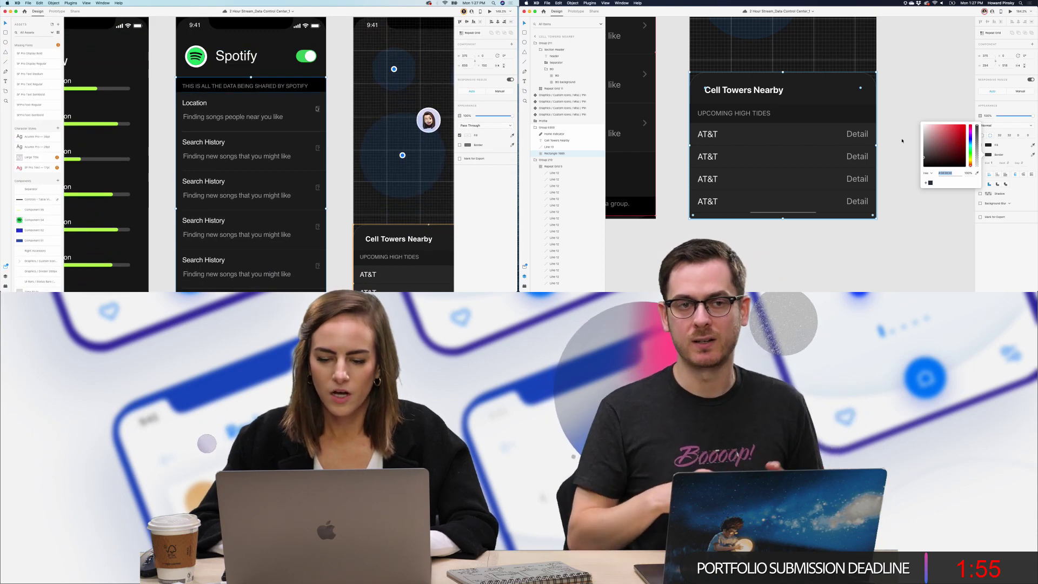
Step: Replace the accessory icon in the Spotify table's Location row with the copied red 9:41 badge
{"action": "left_click", "coordinate": [318, 110]}
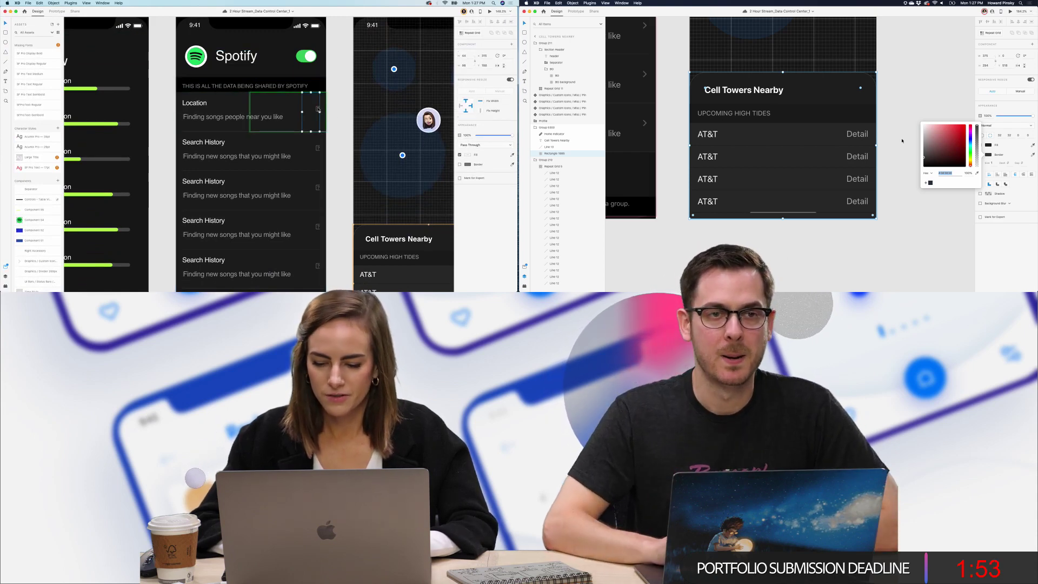
{"action": "key", "text": "Delete"}
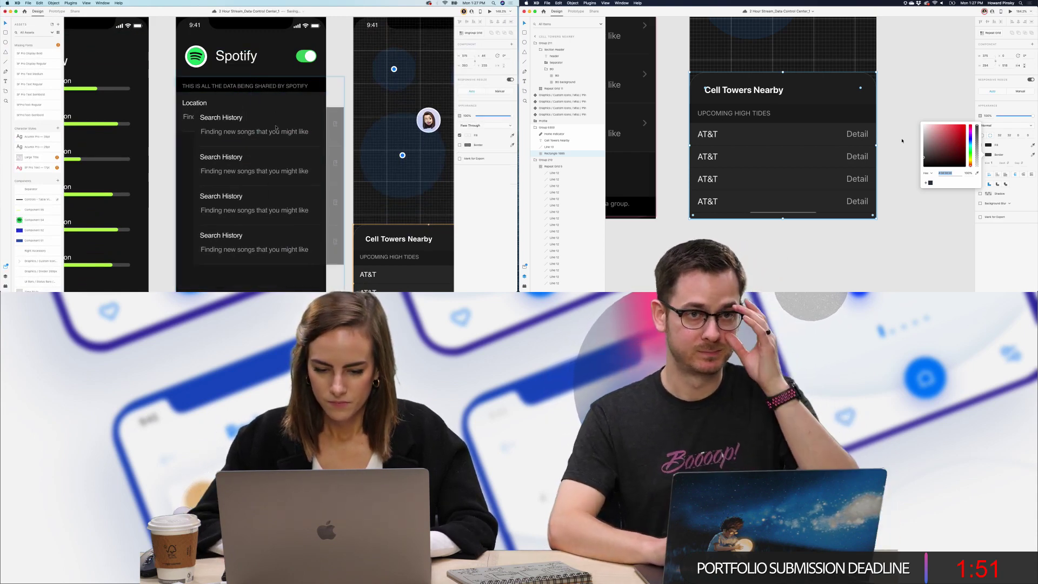
{"action": "key", "text": "super+z"}
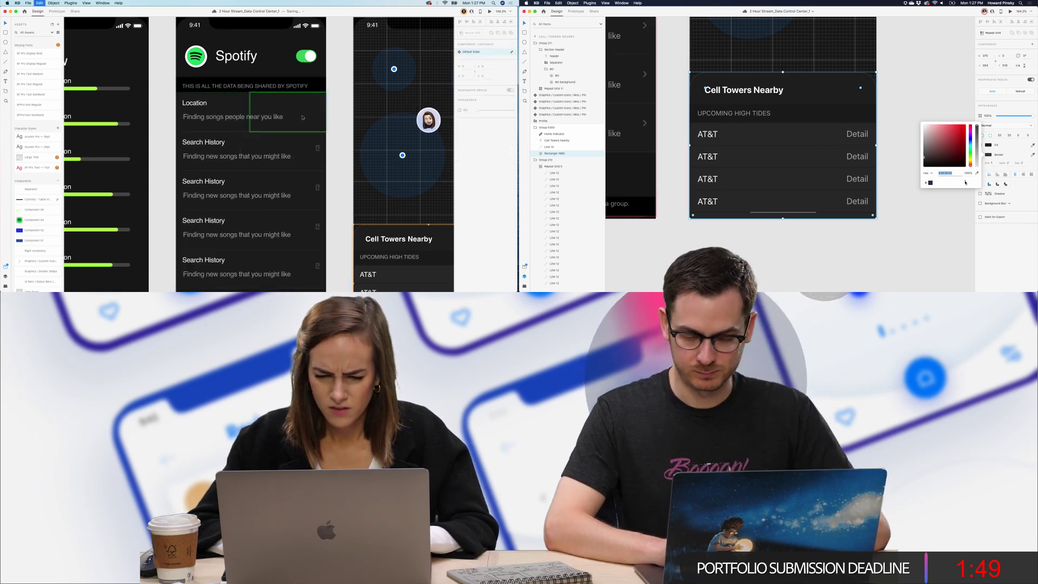
{"action": "left_click", "coordinate": [1006, 230]}
{"action": "left_click", "coordinate": [931, 91]}
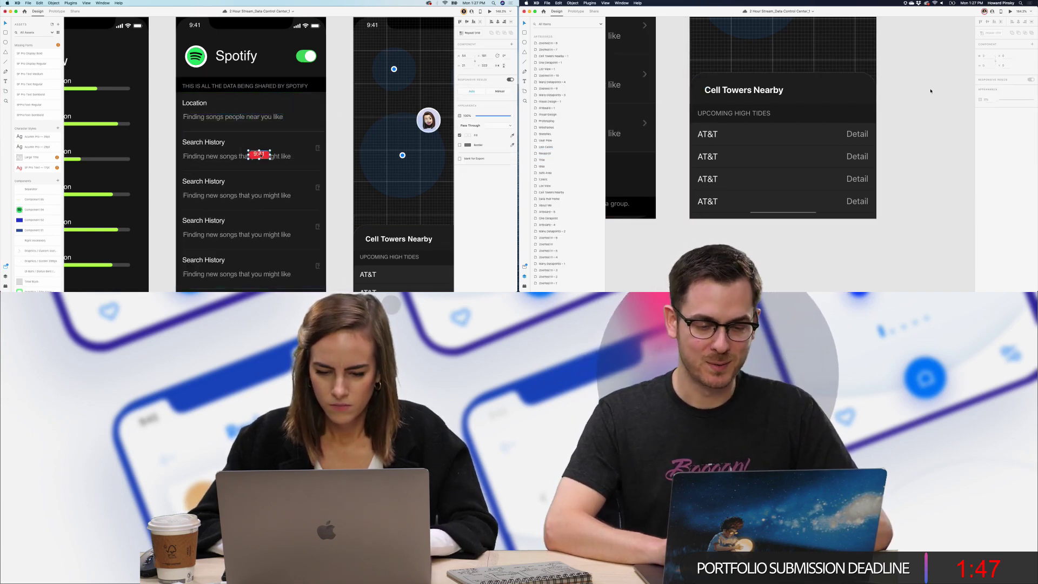
{"action": "left_click_drag", "start_coordinate": [259, 154], "coordinate": [307, 105]}
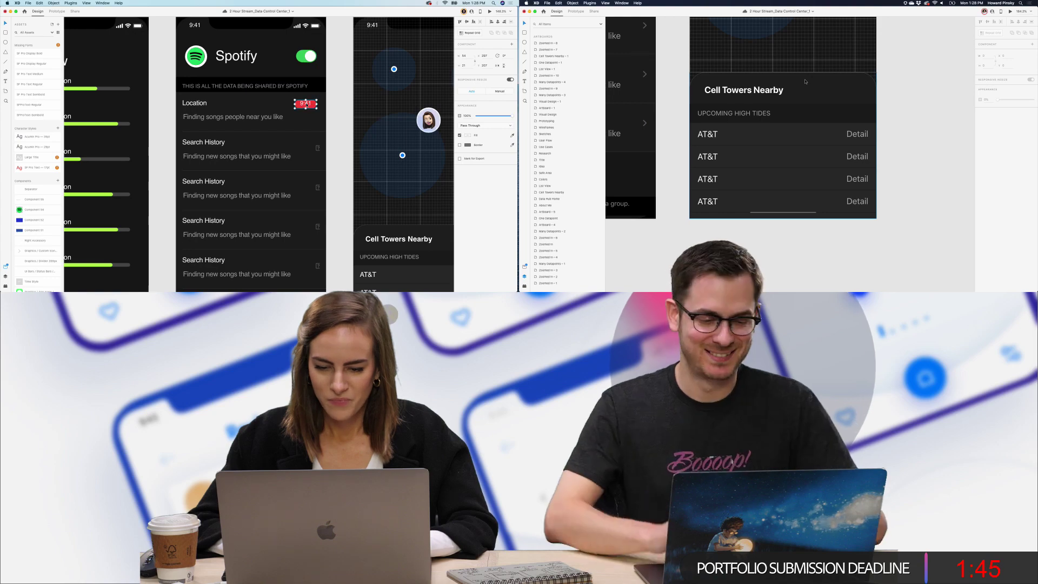
Step: Switch to Chrome and review the component states page on letsxd.com, including its UI kit download section
{"action": "left_click", "coordinate": [805, 82]}
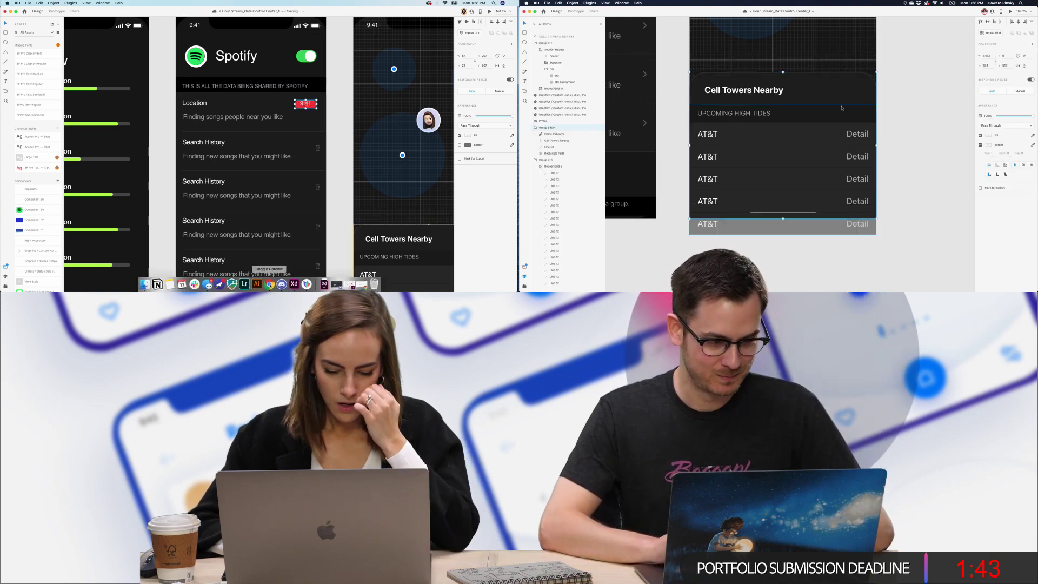
{"action": "left_click", "coordinate": [268, 284]}
{"action": "key", "text": "Escape"}
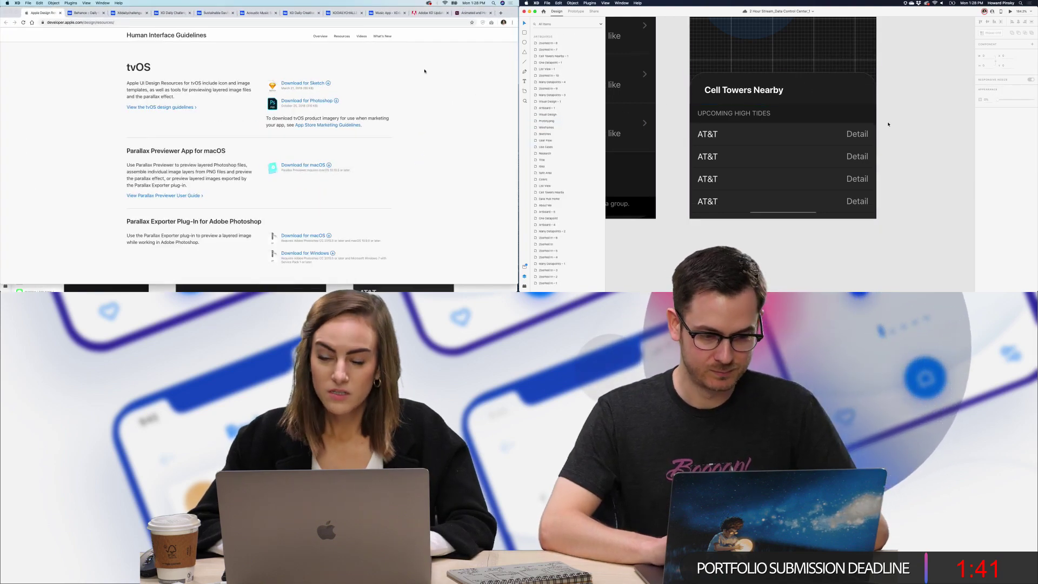
{"action": "scroll", "coordinate": [869, 127], "scroll_direction": "down", "scroll_amount": 5}
{"action": "scroll", "coordinate": [888, 124], "scroll_direction": "up", "scroll_amount": 3}
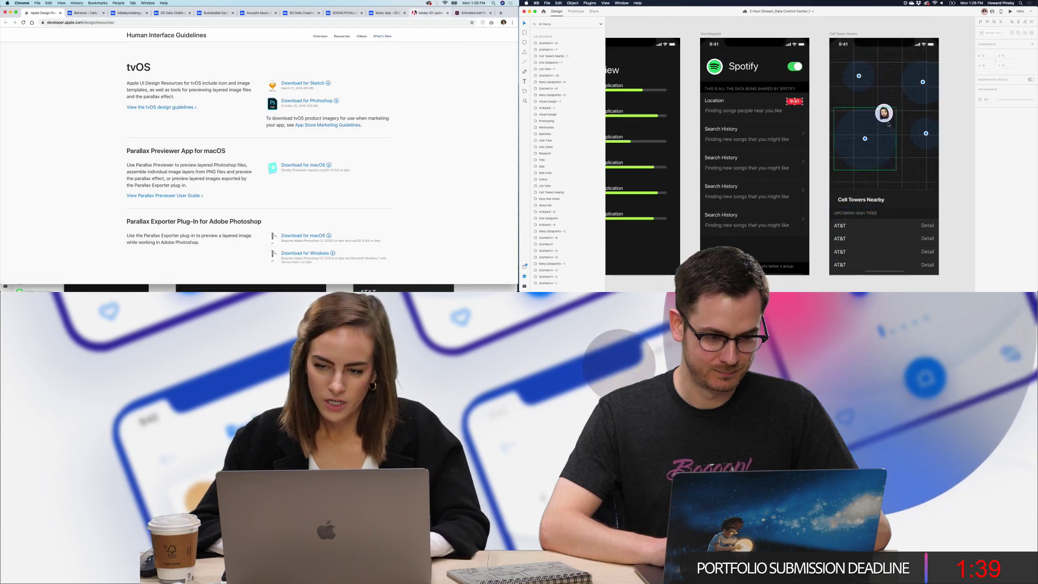
{"action": "key", "text": "super+9"}
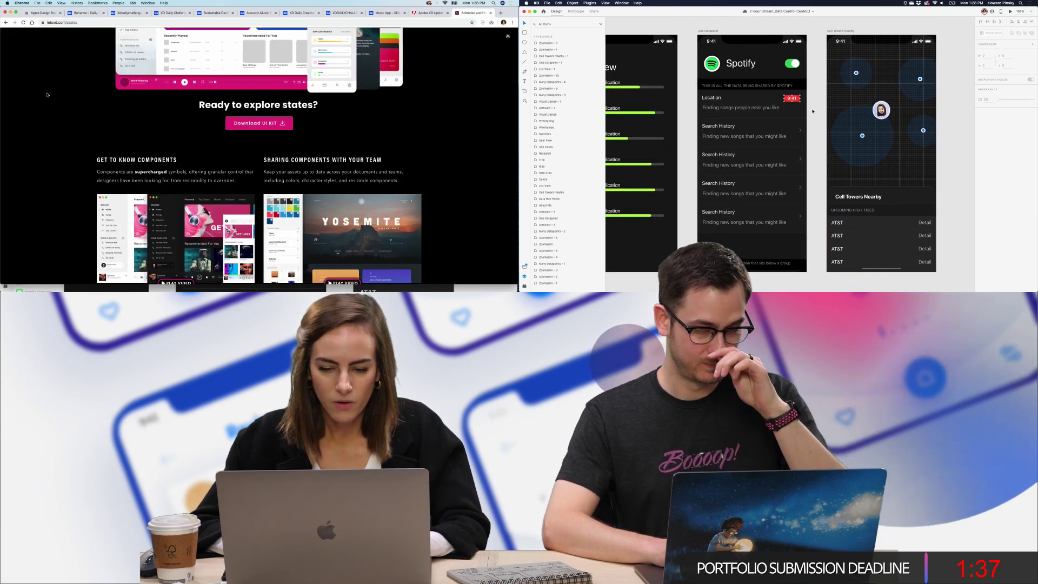
{"action": "scroll", "coordinate": [81, 94], "scroll_direction": "up", "scroll_amount": 10}
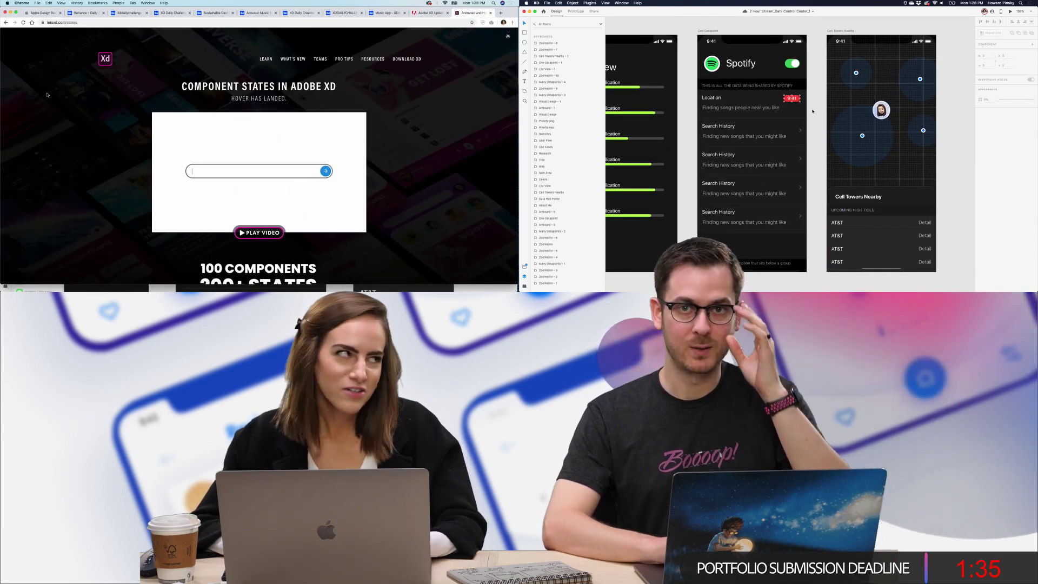
{"action": "scroll", "coordinate": [47, 94], "scroll_direction": "down", "scroll_amount": 2}
{"action": "scroll", "coordinate": [47, 95], "scroll_direction": "down", "scroll_amount": 4}
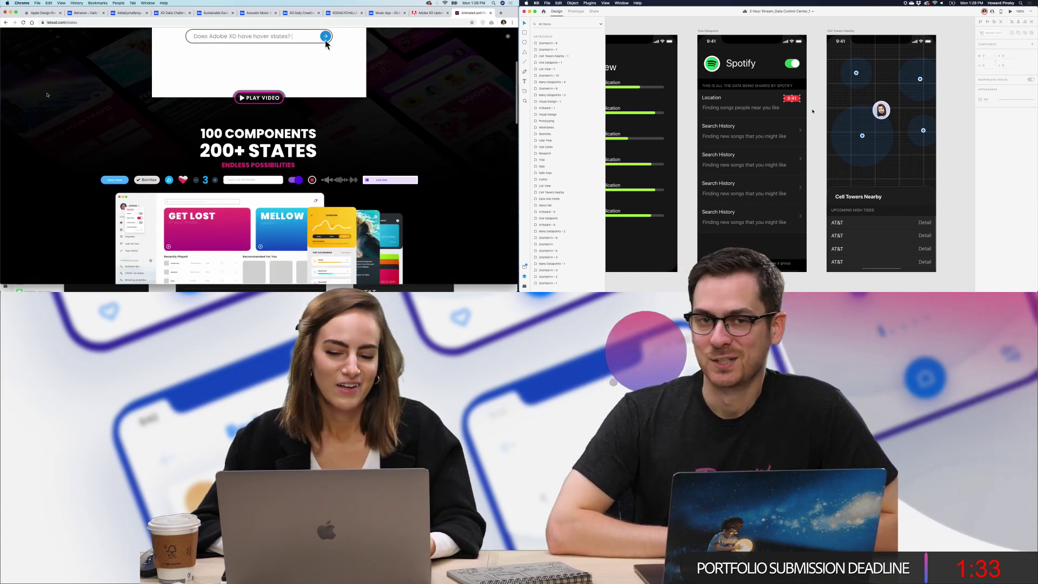
{"action": "scroll", "coordinate": [47, 95], "scroll_direction": "up", "scroll_amount": 5}
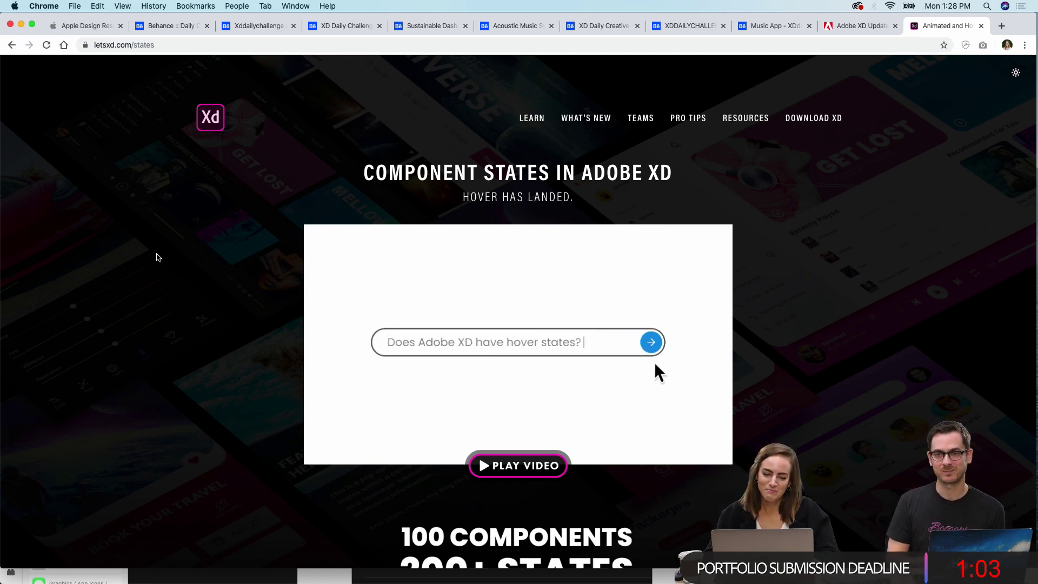
{"action": "scroll", "coordinate": [157, 257], "scroll_direction": "down", "scroll_amount": 5}
{"action": "scroll", "coordinate": [158, 257], "scroll_direction": "down", "scroll_amount": 10}
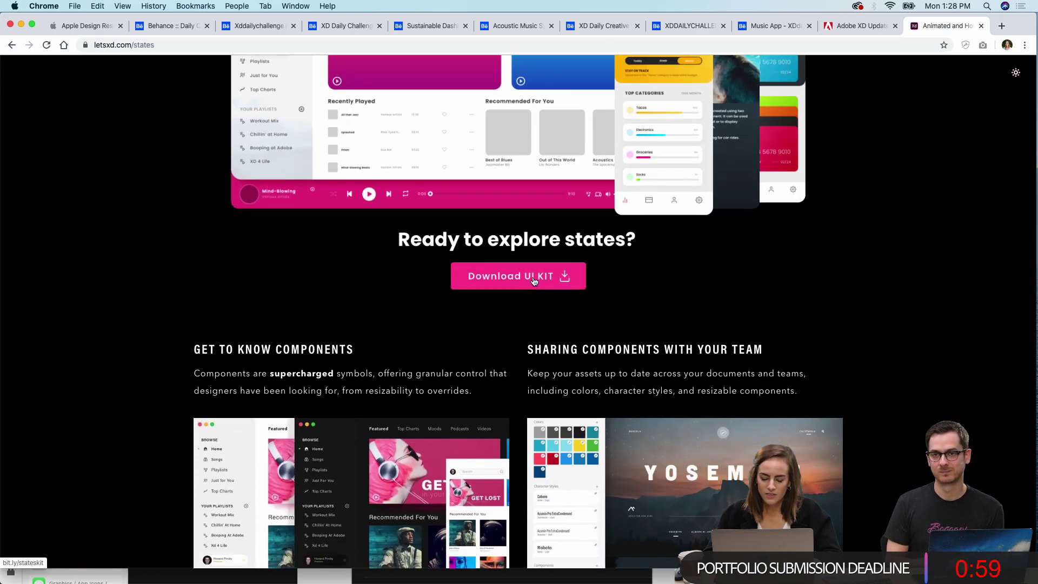
{"action": "scroll", "coordinate": [534, 281], "scroll_direction": "down", "scroll_amount": 2}
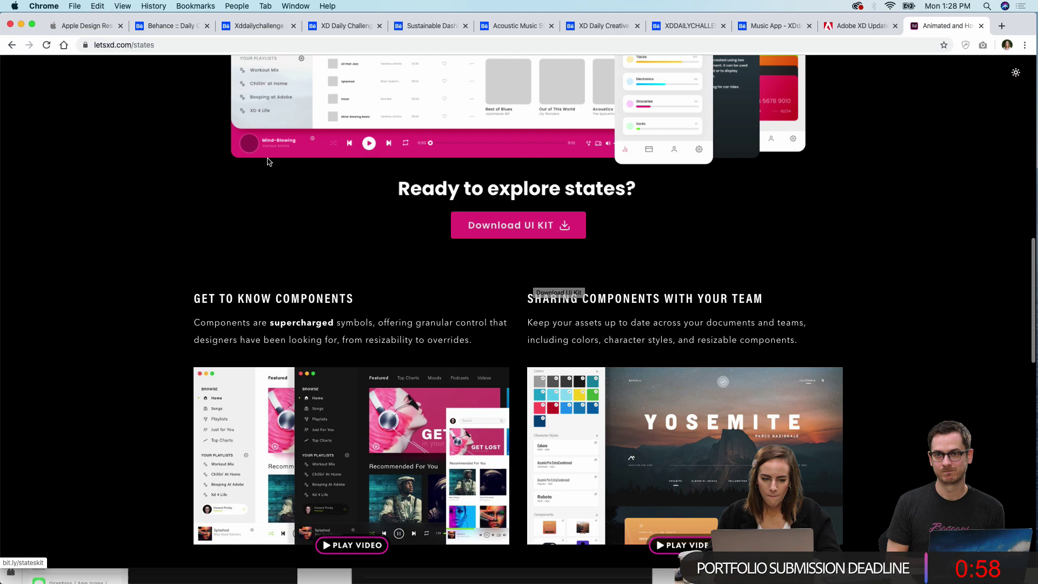
Step: Leave Chrome and open the states-kit (1).xd file from the Downloads folder in Finder
{"action": "left_click", "coordinate": [22, 25]}
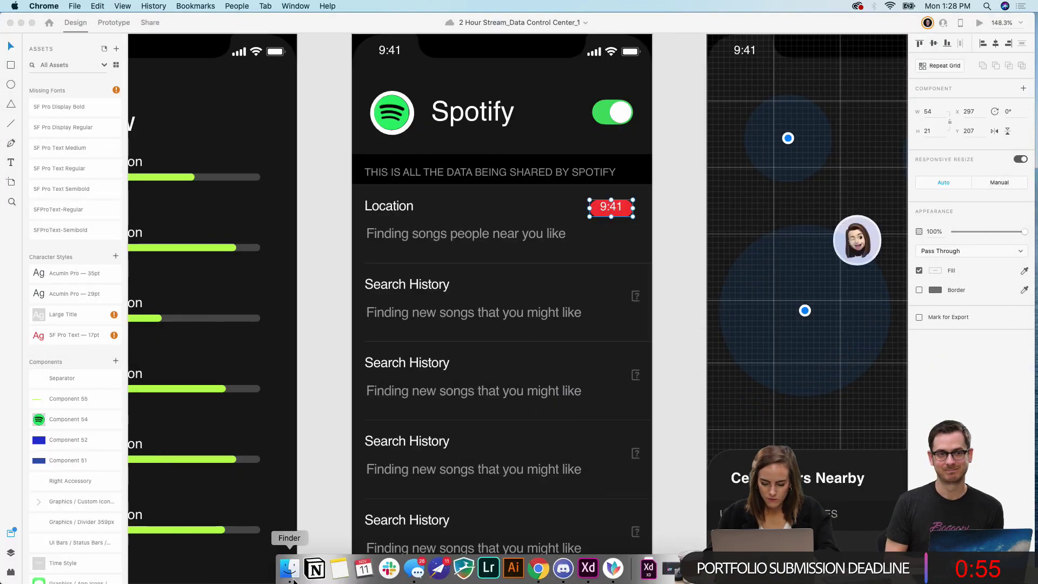
{"action": "key", "text": "ctrl+Up"}
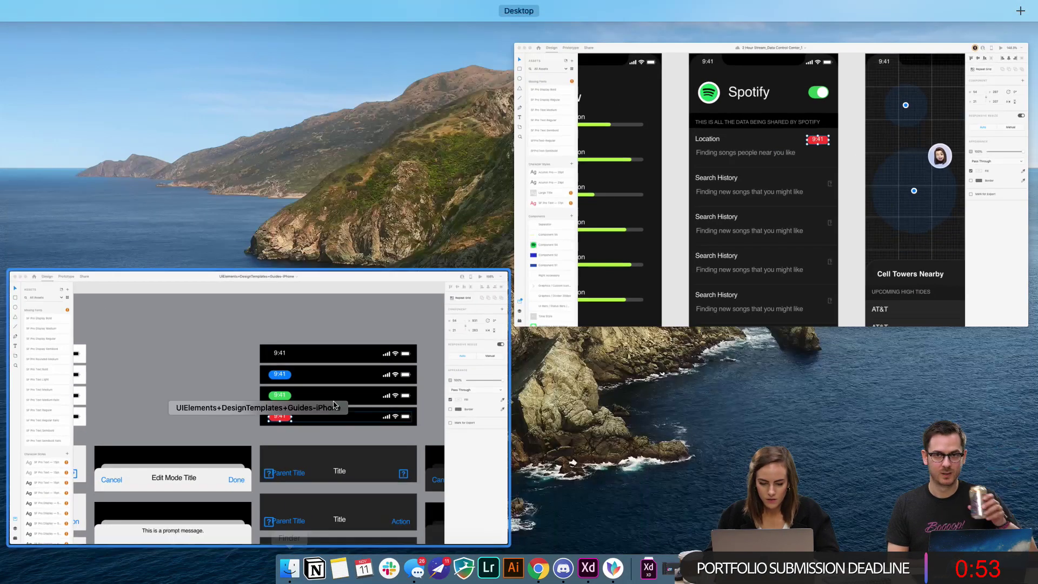
{"action": "left_click", "coordinate": [290, 568]}
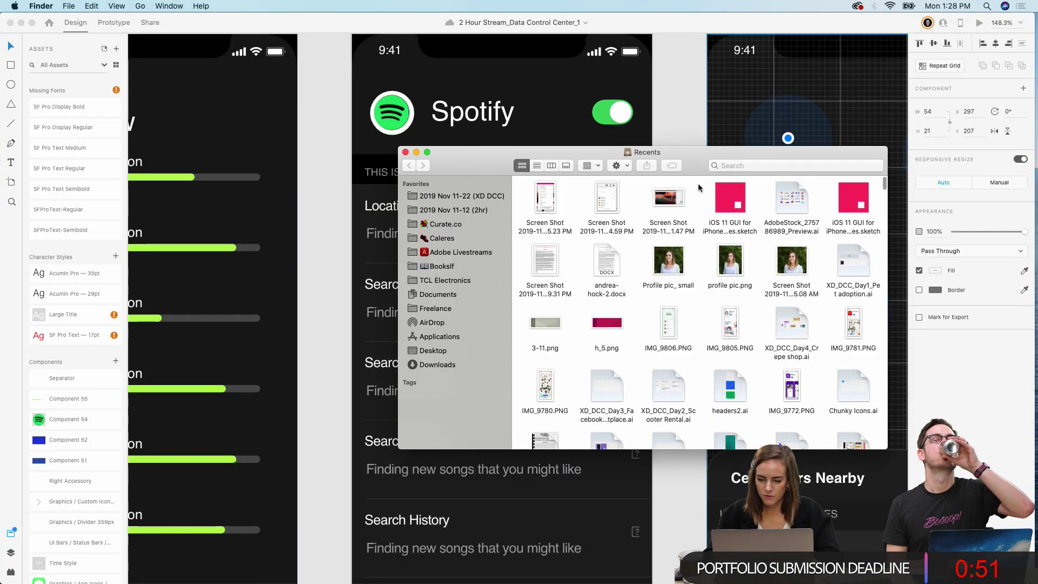
{"action": "double_click", "coordinate": [551, 194]}
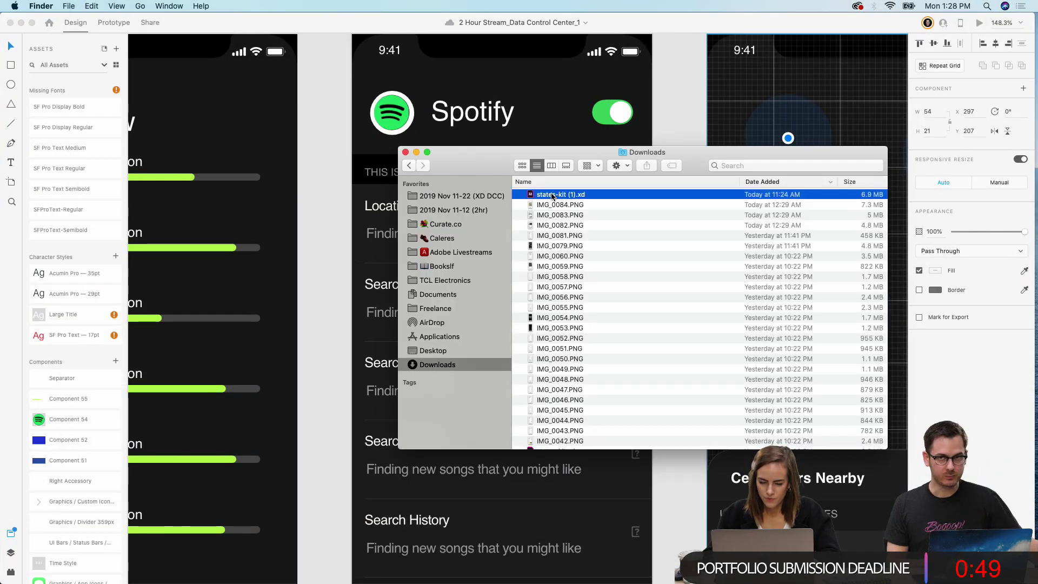
{"action": "scroll", "coordinate": [372, 197], "scroll_direction": "down", "scroll_amount": 5}
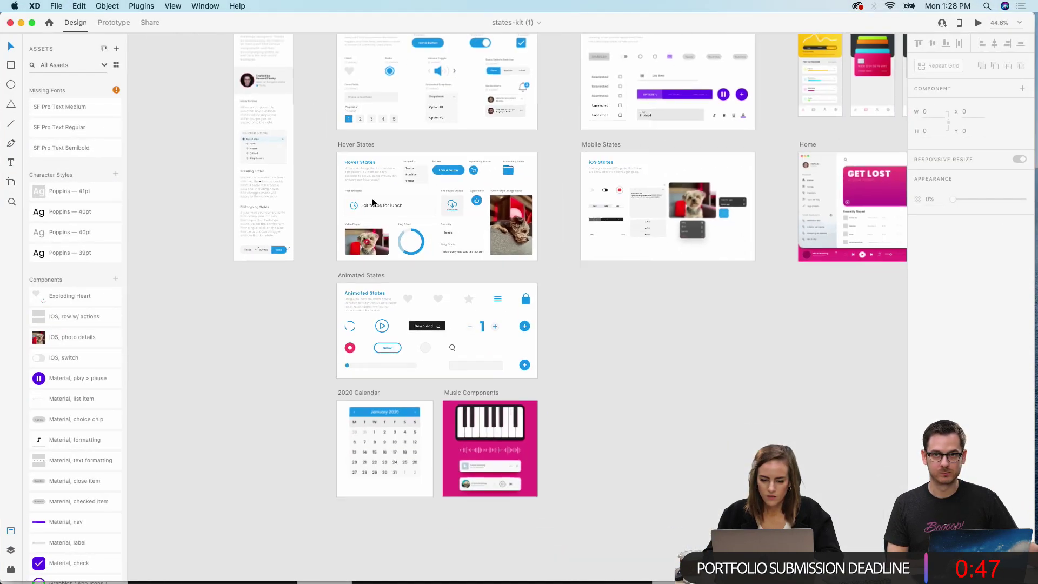
Step: Look over the states kit's artboards, including Info, Basic States, Hover States, OS States and Real-World Examples
{"action": "scroll", "coordinate": [372, 198], "scroll_direction": "up", "scroll_amount": 3}
{"action": "scroll", "coordinate": [372, 201], "scroll_direction": "right", "scroll_amount": 5}
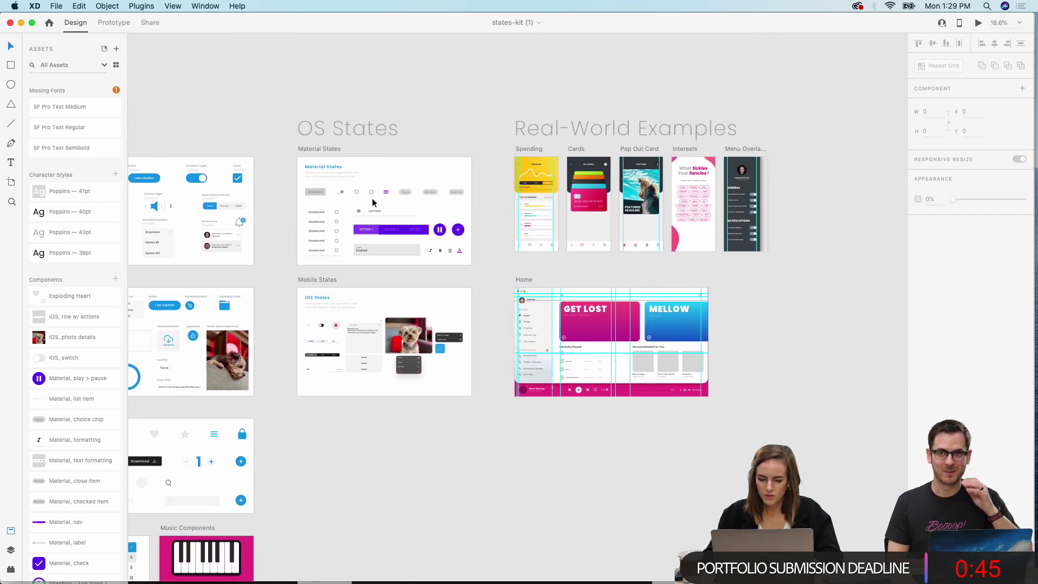
{"action": "scroll", "coordinate": [372, 201], "scroll_direction": "up", "scroll_amount": 3}
{"action": "scroll", "coordinate": [372, 199], "scroll_direction": "left", "scroll_amount": 10}
{"action": "scroll", "coordinate": [371, 198], "scroll_direction": "left", "scroll_amount": 5}
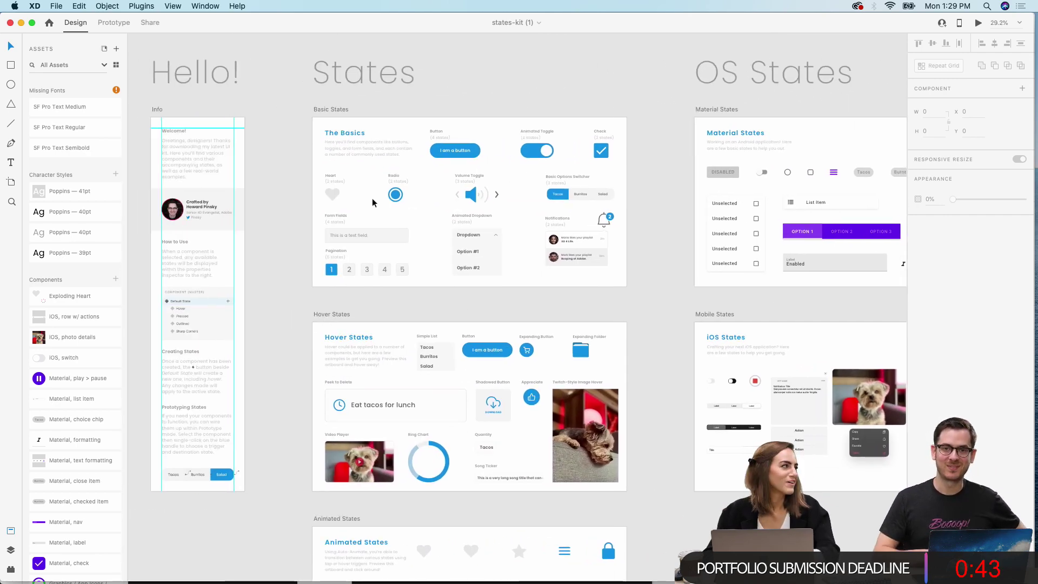
{"action": "scroll", "coordinate": [372, 200], "scroll_direction": "up", "scroll_amount": 3}
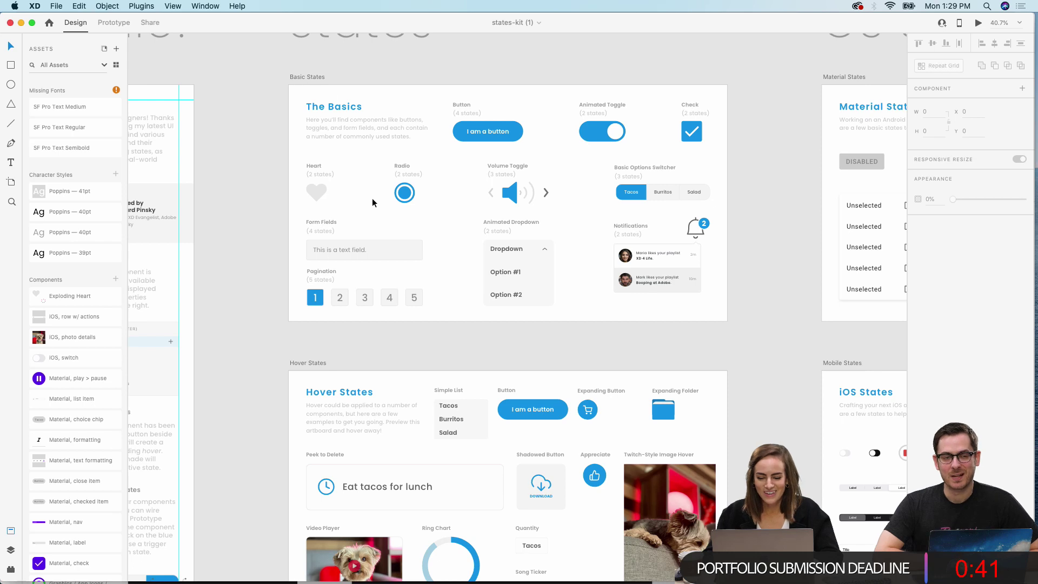
{"action": "scroll", "coordinate": [372, 198], "scroll_direction": "left", "scroll_amount": 3}
{"action": "scroll", "coordinate": [371, 198], "scroll_direction": "left", "scroll_amount": 3}
{"action": "scroll", "coordinate": [372, 198], "scroll_direction": "up", "scroll_amount": 2}
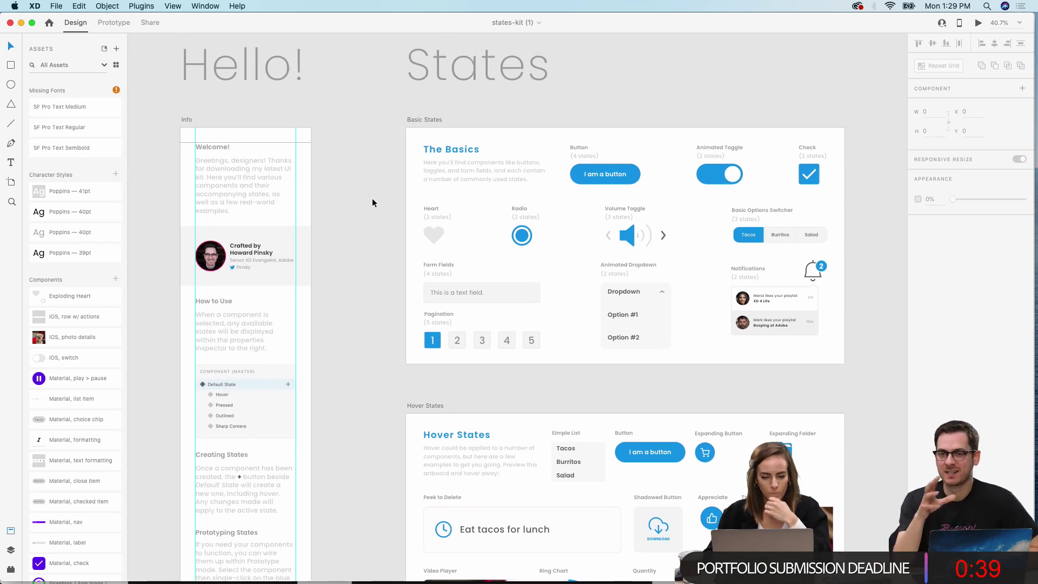
{"action": "scroll", "coordinate": [372, 199], "scroll_direction": "down", "scroll_amount": 5}
{"action": "scroll", "coordinate": [372, 199], "scroll_direction": "right", "scroll_amount": 1}
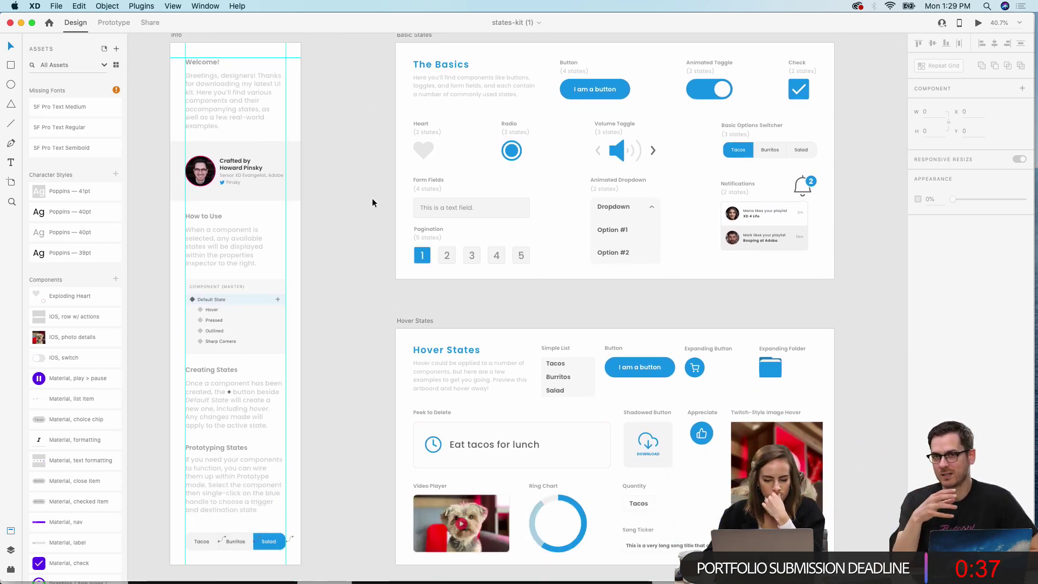
{"action": "scroll", "coordinate": [371, 203], "scroll_direction": "down", "scroll_amount": 5}
{"action": "scroll", "coordinate": [372, 203], "scroll_direction": "right", "scroll_amount": 5}
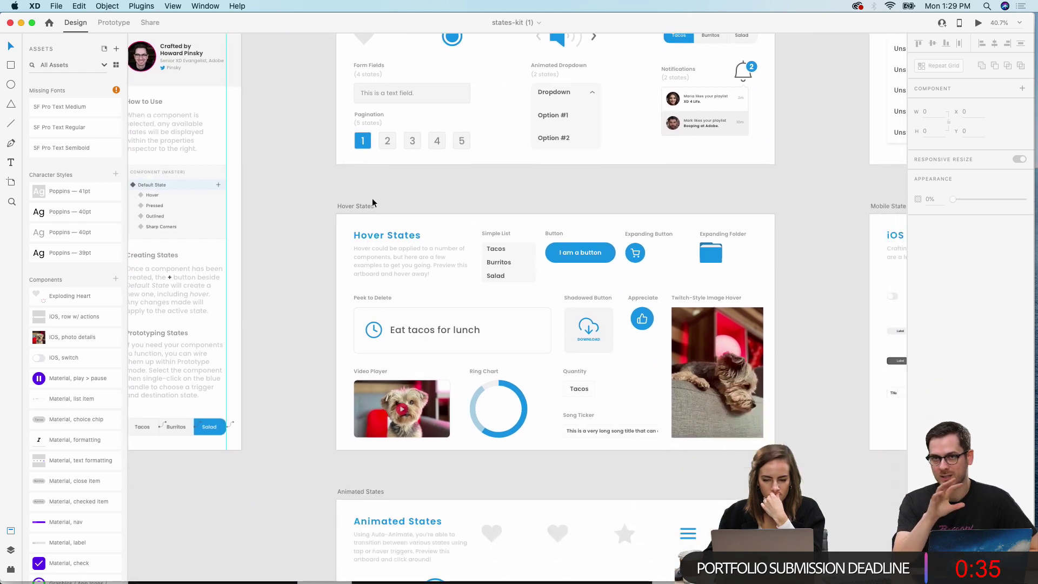
{"action": "scroll", "coordinate": [372, 203], "scroll_direction": "up", "scroll_amount": 6}
{"action": "scroll", "coordinate": [372, 202], "scroll_direction": "up", "scroll_amount": 2}
{"action": "scroll", "coordinate": [372, 202], "scroll_direction": "right", "scroll_amount": 1}
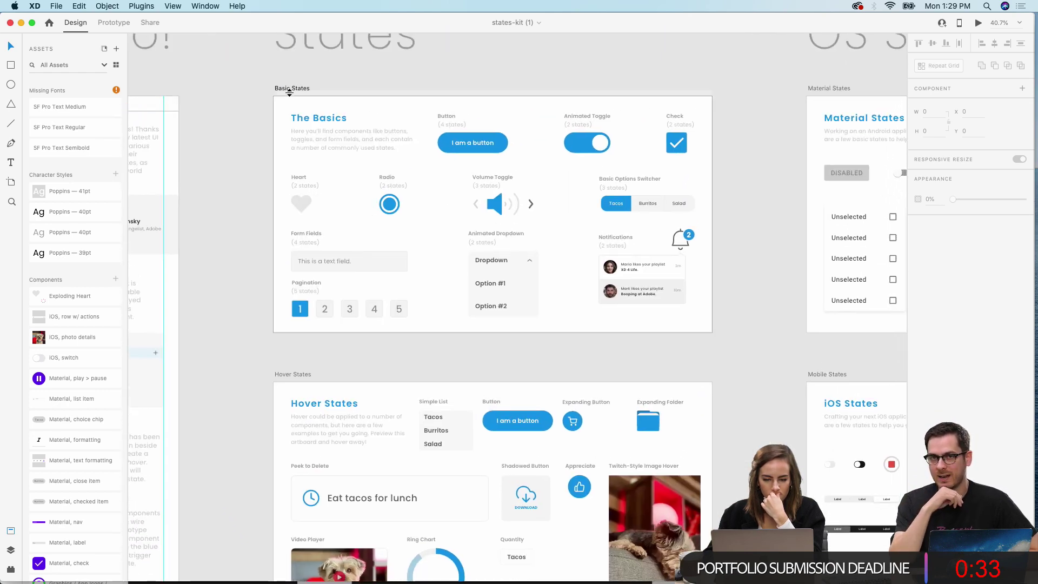
Step: Preview the Basic States artboard and test its animated toggle, the Burritos and Salad options, and the radio component
{"action": "left_click", "coordinate": [978, 23]}
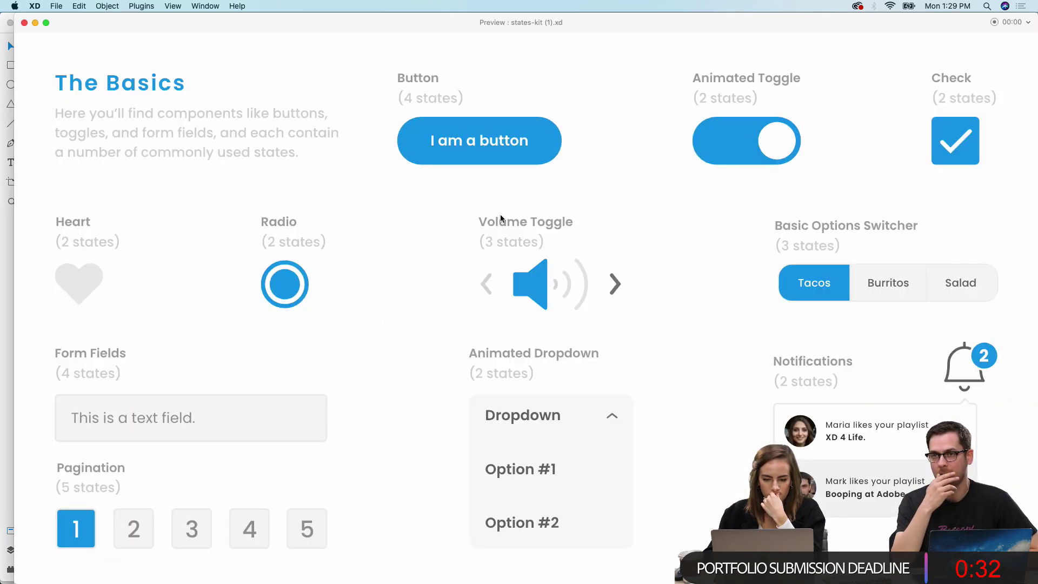
{"action": "left_click", "coordinate": [723, 139]}
{"action": "left_click", "coordinate": [728, 132]}
{"action": "left_click", "coordinate": [889, 282]}
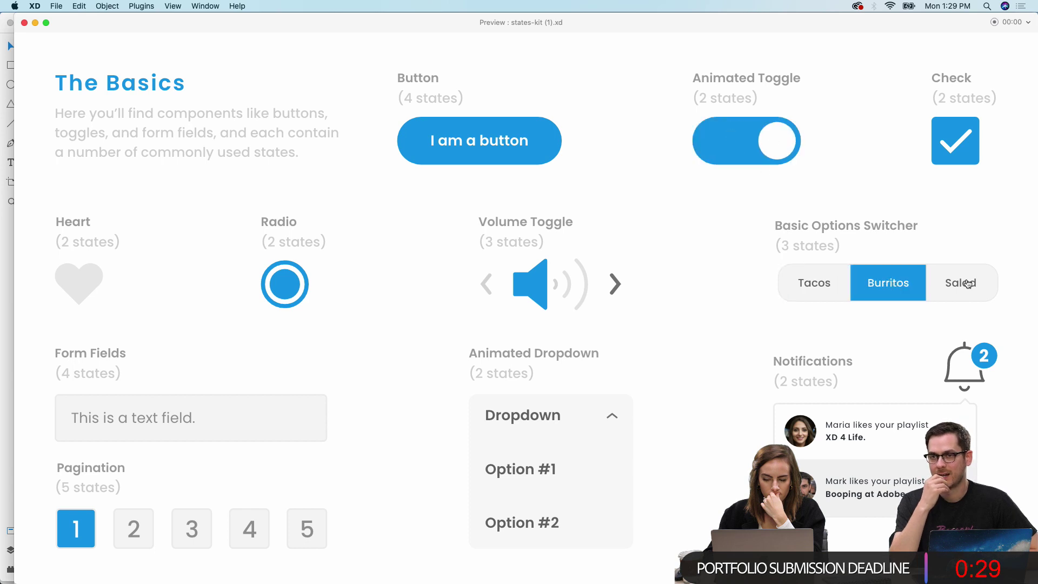
{"action": "left_click", "coordinate": [967, 285]}
{"action": "left_click", "coordinate": [305, 293]}
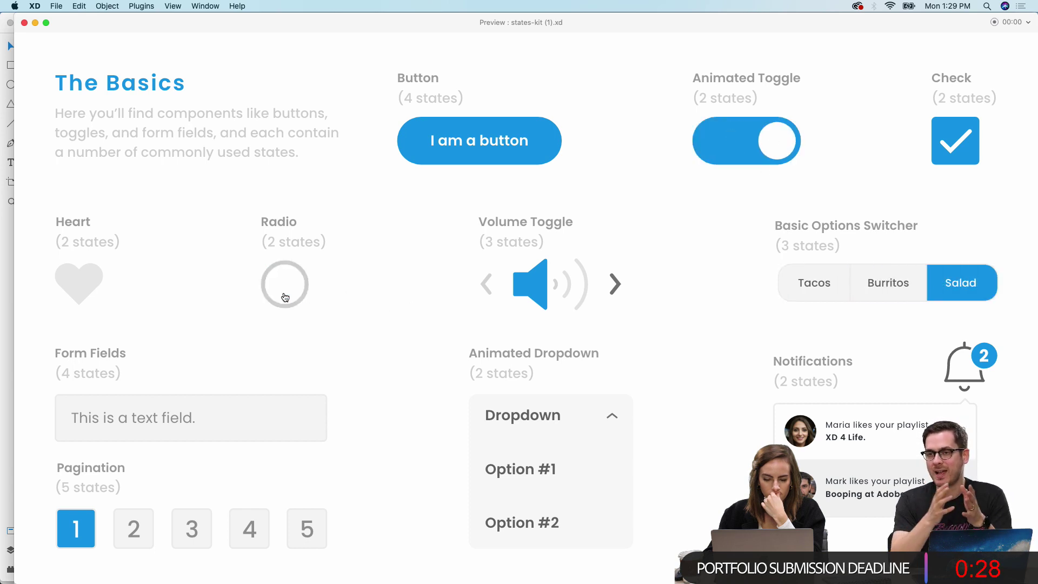
Step: Test the heart, pagination pages 2 to 4 and animated dropdown in the Basic States preview, and close it
{"action": "left_click", "coordinate": [80, 283]}
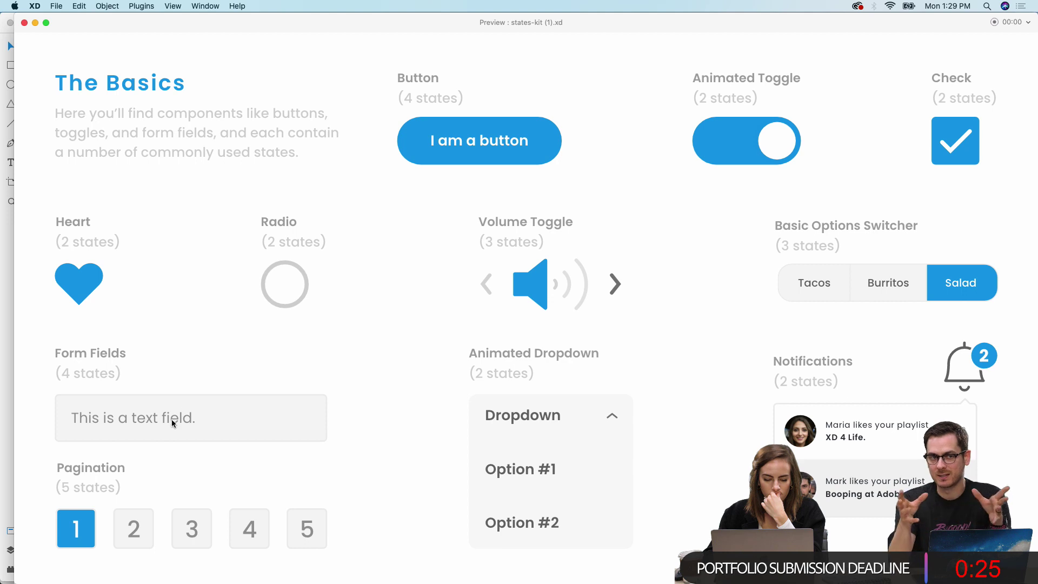
{"action": "left_click", "coordinate": [133, 539]}
{"action": "left_click", "coordinate": [190, 540]}
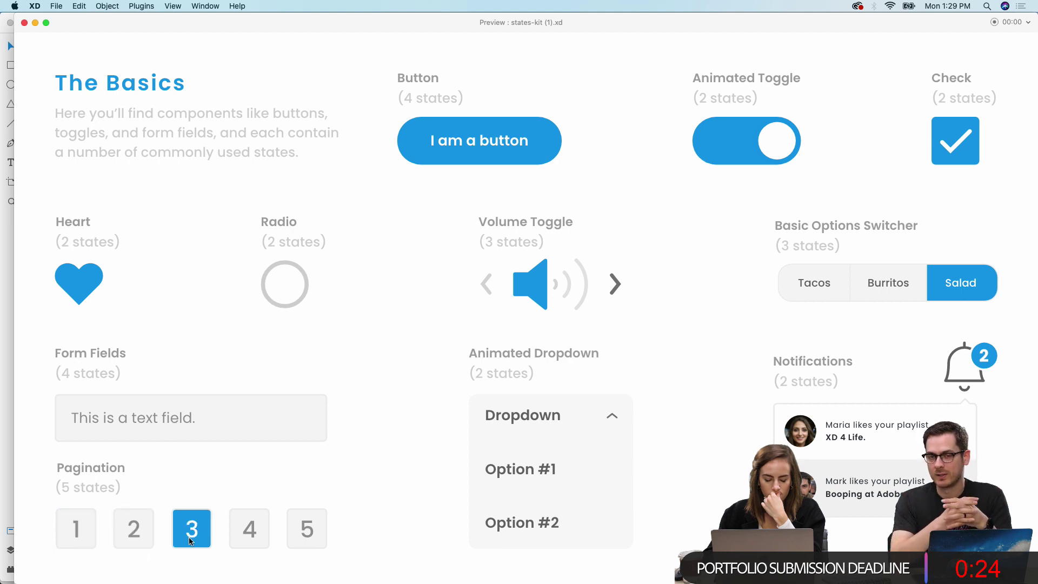
{"action": "left_click", "coordinate": [262, 540]}
{"action": "left_click", "coordinate": [614, 412]}
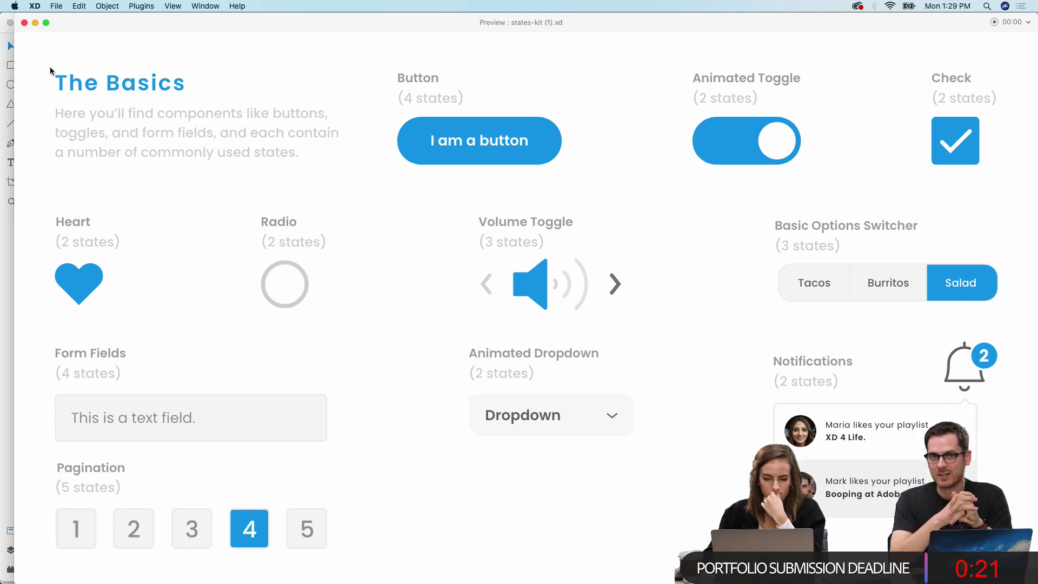
{"action": "left_click", "coordinate": [24, 24]}
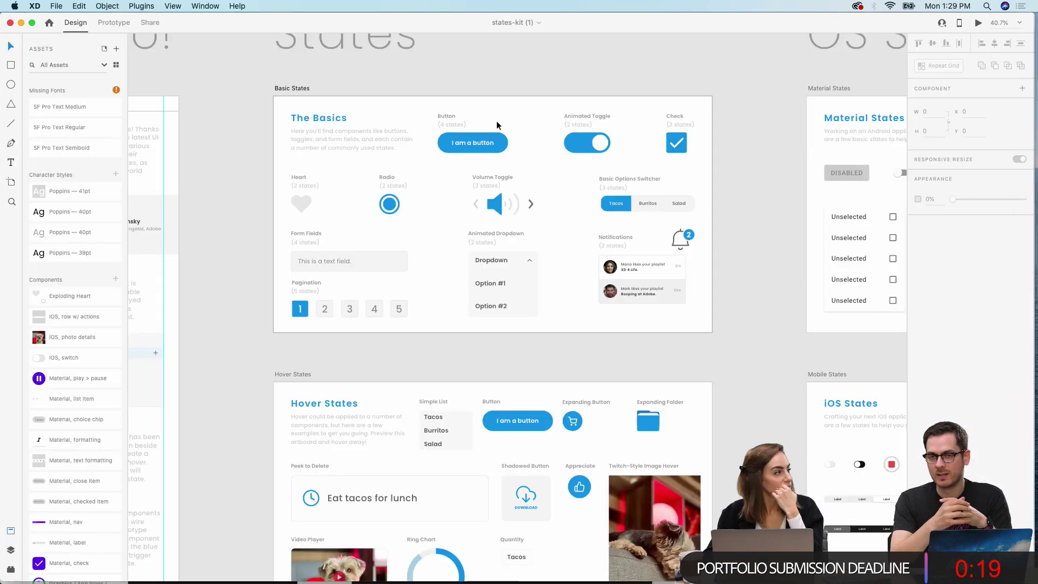
Step: Preview the Animated States artboard and test its Download button, hearts and star
{"action": "scroll", "coordinate": [756, 221], "scroll_direction": "down", "scroll_amount": 10}
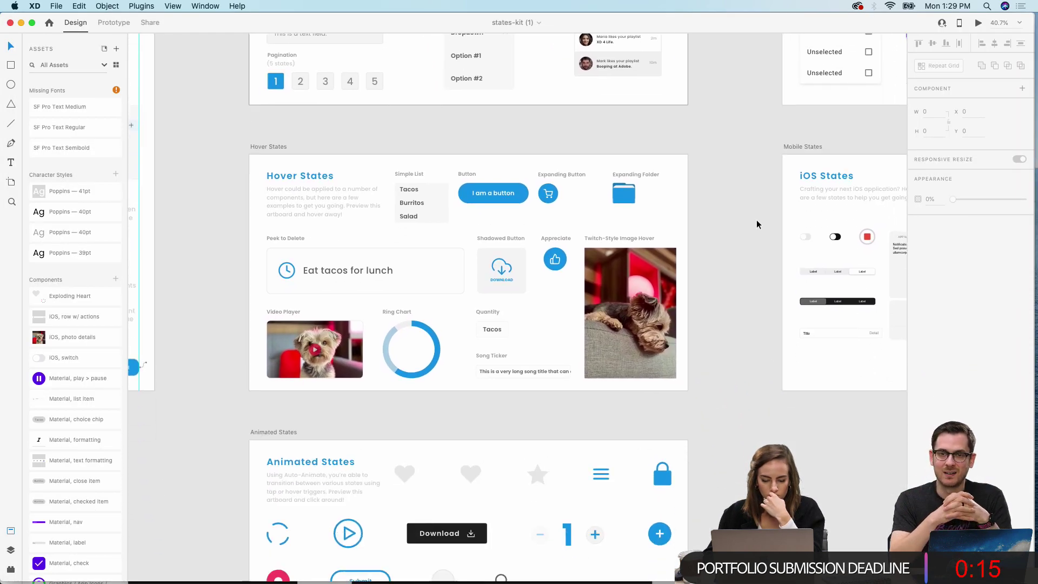
{"action": "scroll", "coordinate": [756, 220], "scroll_direction": "down", "scroll_amount": 6}
{"action": "left_click", "coordinate": [292, 258]}
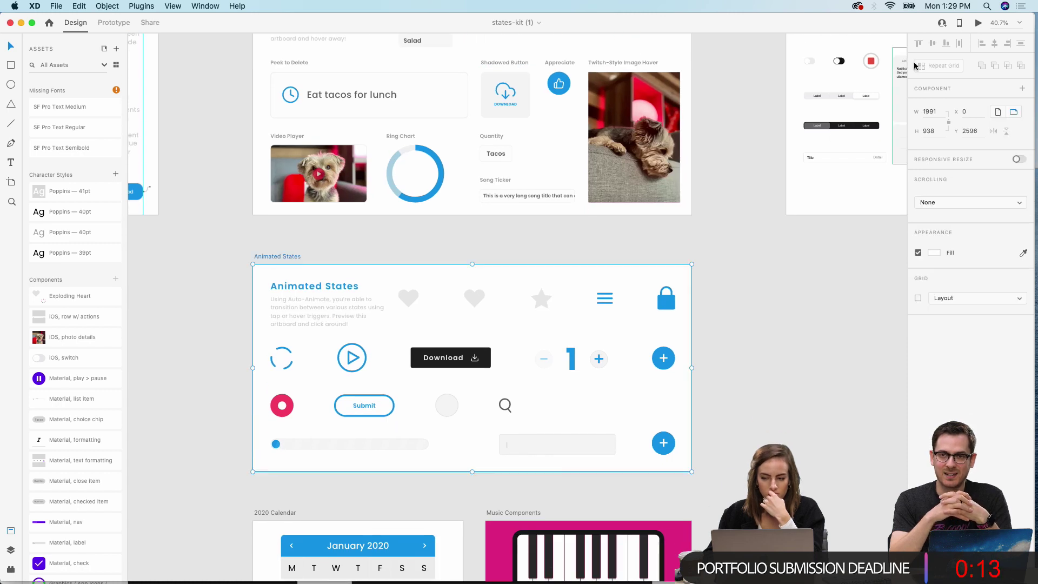
{"action": "left_click", "coordinate": [979, 24]}
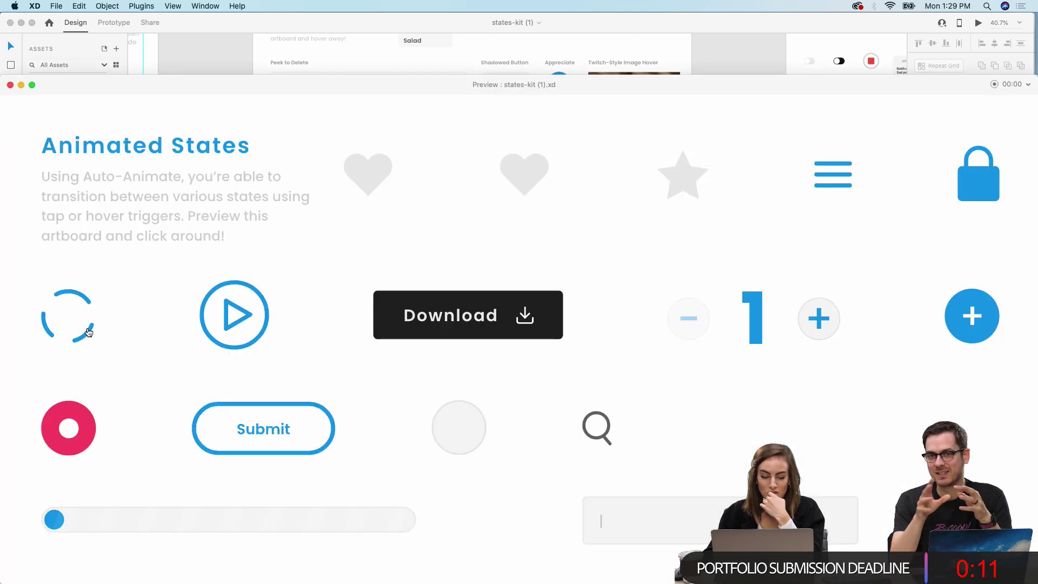
{"action": "left_click", "coordinate": [527, 316]}
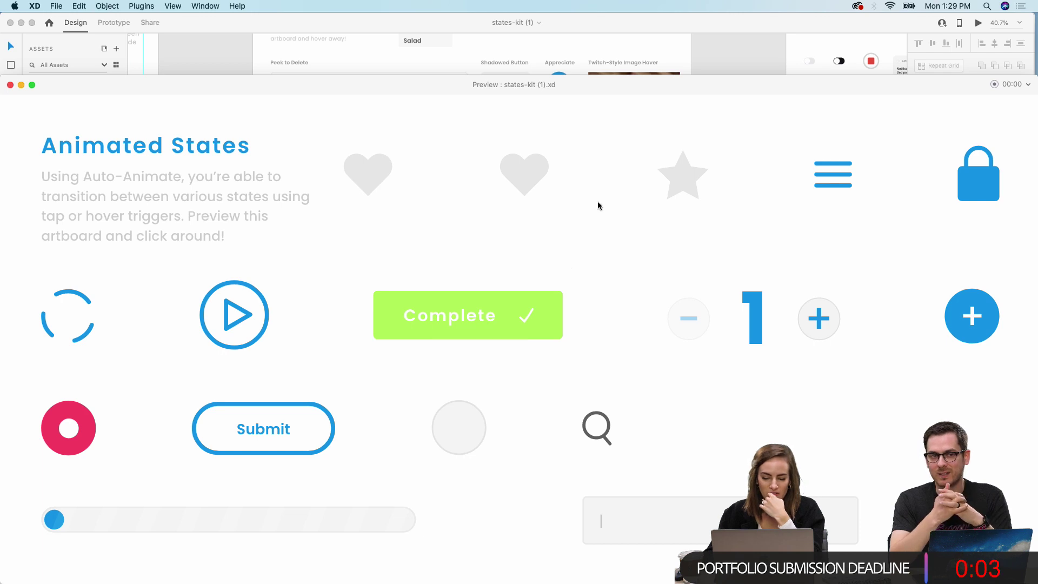
{"action": "left_click", "coordinate": [536, 174]}
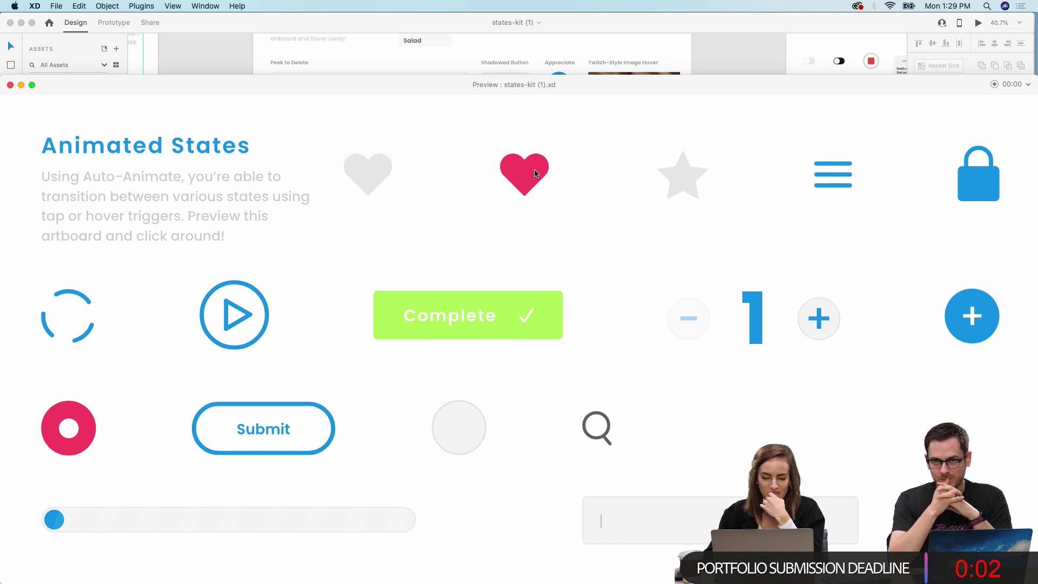
{"action": "left_click", "coordinate": [686, 176]}
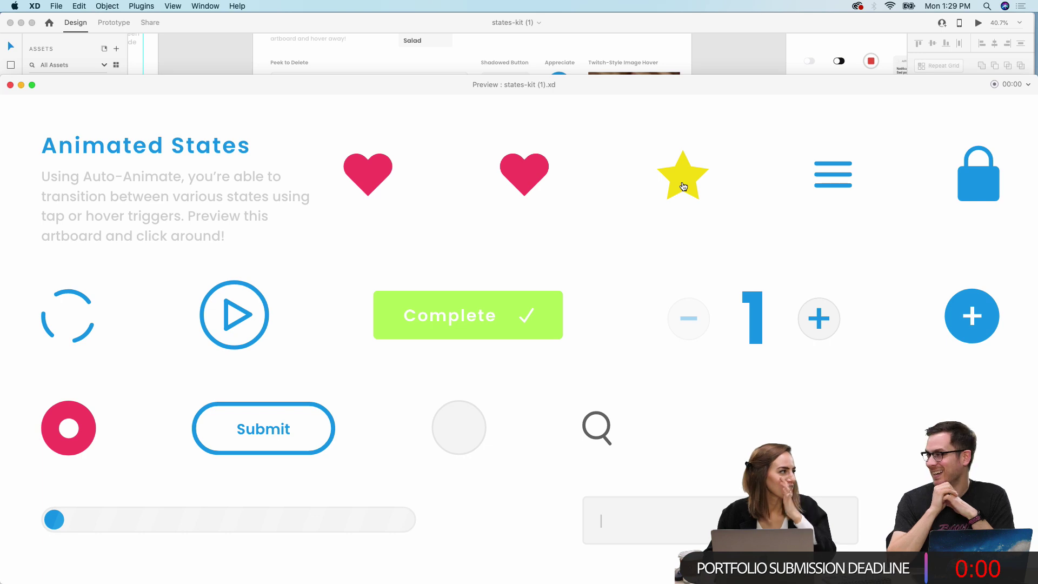
Step: Raise the number stepper to 5, test the menu icon, lock and progress bar, and close the Animated States preview
{"action": "left_click", "coordinate": [809, 330]}
{"action": "left_click", "coordinate": [809, 331]}
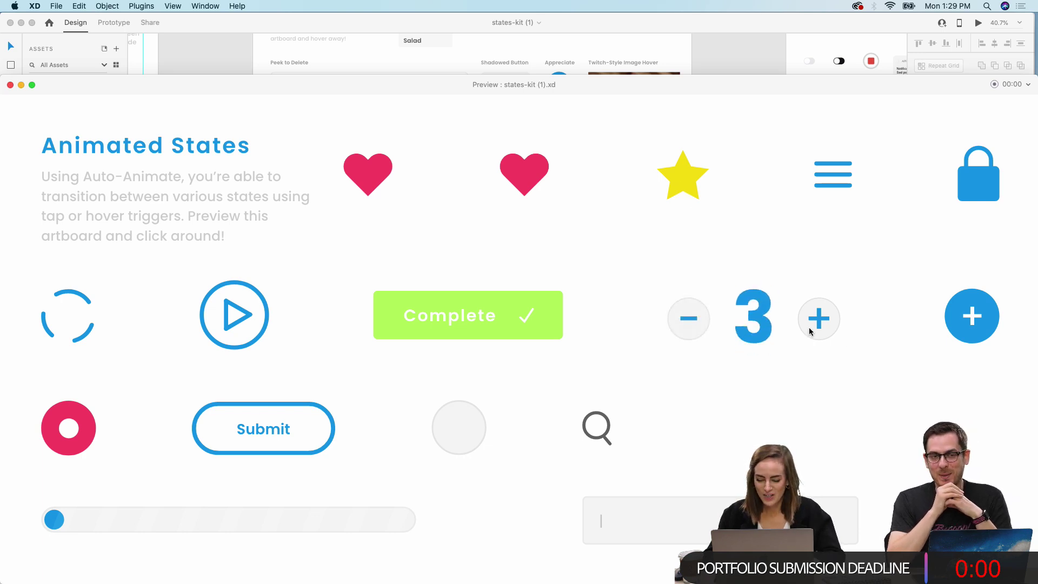
{"action": "left_click", "coordinate": [809, 330]}
{"action": "left_click", "coordinate": [809, 331]}
{"action": "left_click", "coordinate": [835, 180]}
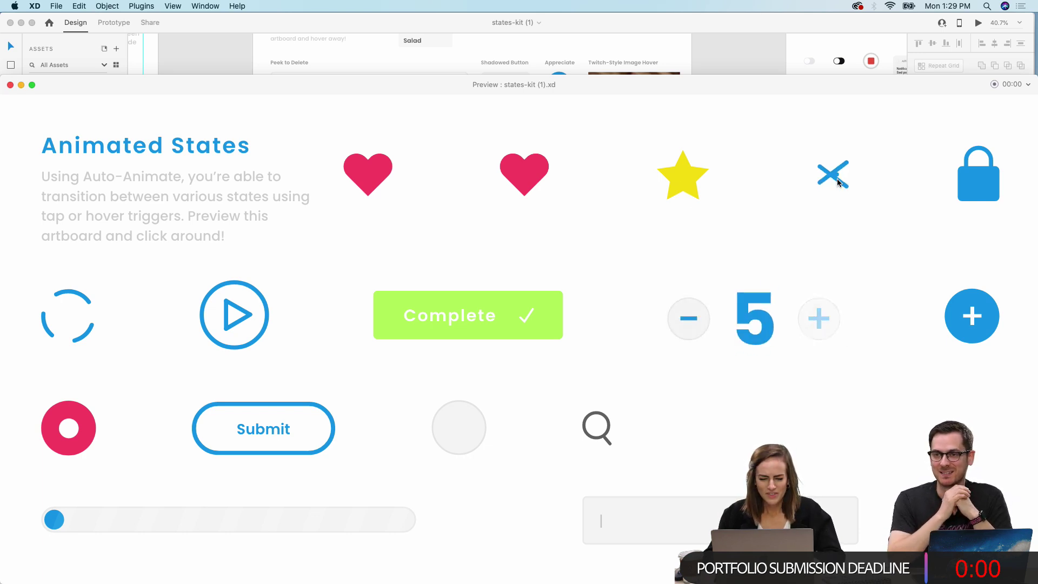
{"action": "left_click", "coordinate": [837, 182]}
{"action": "left_click", "coordinate": [988, 187]}
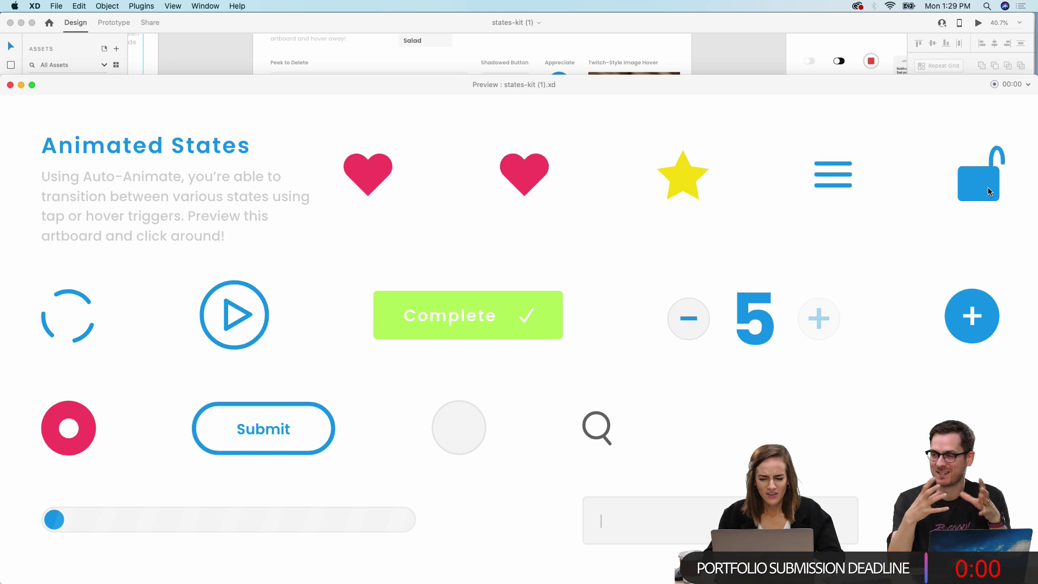
{"action": "left_click", "coordinate": [988, 188]}
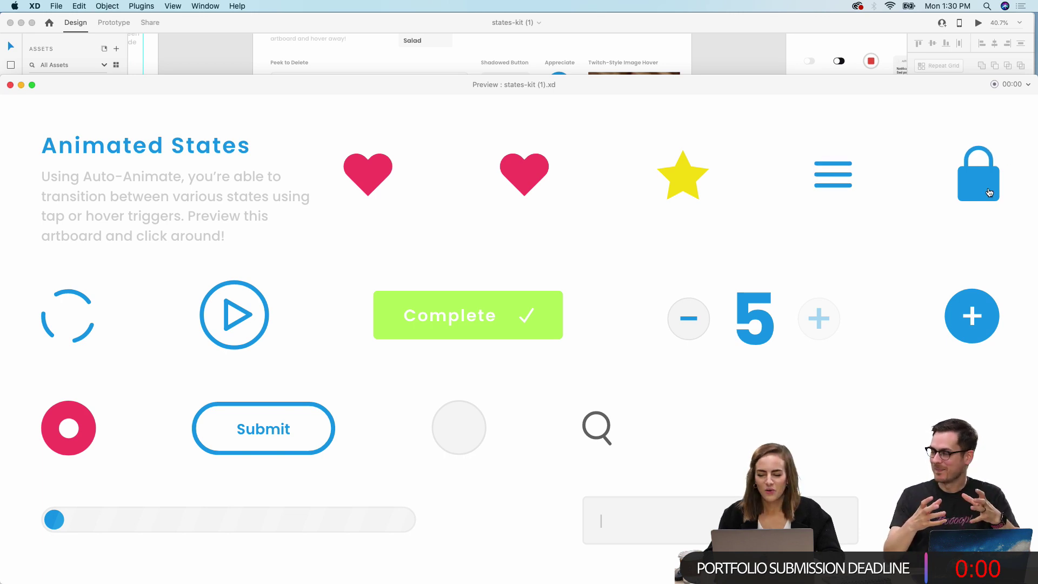
{"action": "left_click", "coordinate": [57, 518]}
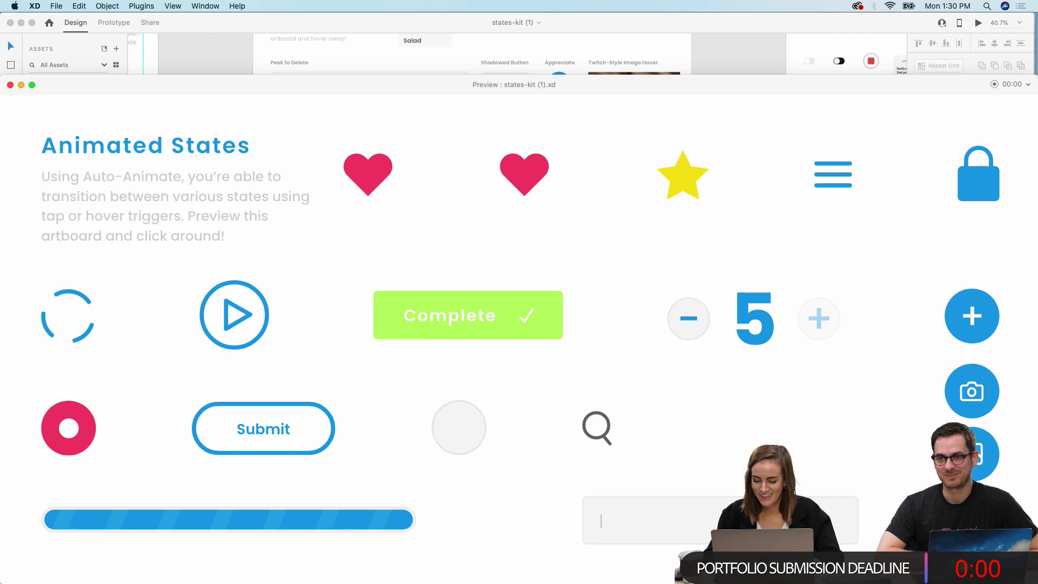
{"action": "left_click", "coordinate": [10, 85]}
Step: Preview the Music Components artboard, play a white key on the piano, and close the preview
{"action": "scroll", "coordinate": [490, 162], "scroll_direction": "down", "scroll_amount": 10}
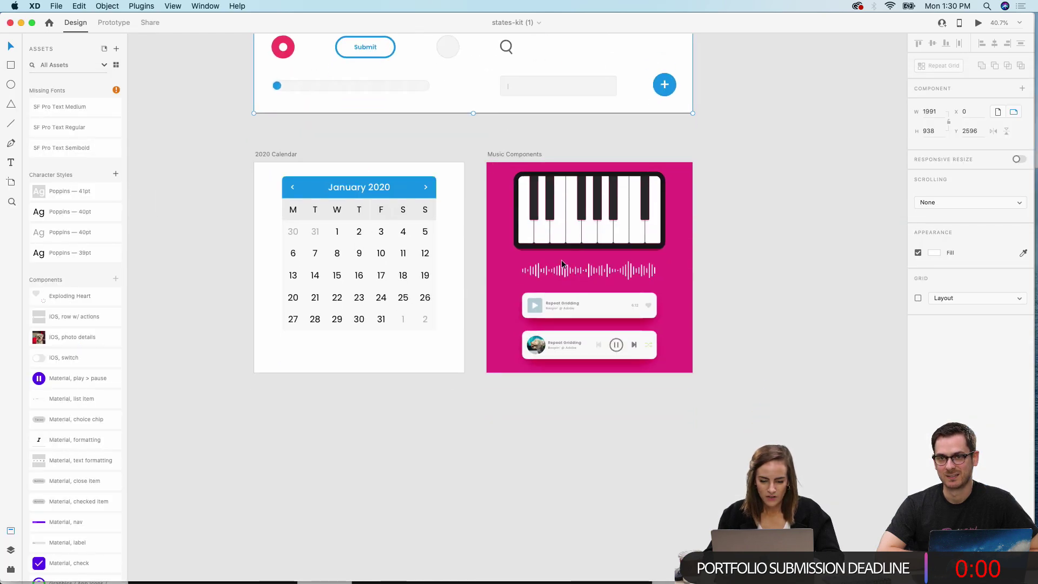
{"action": "scroll", "coordinate": [562, 264], "scroll_direction": "up", "scroll_amount": 2}
{"action": "scroll", "coordinate": [562, 264], "scroll_direction": "right", "scroll_amount": 2}
{"action": "left_click", "coordinate": [497, 170]}
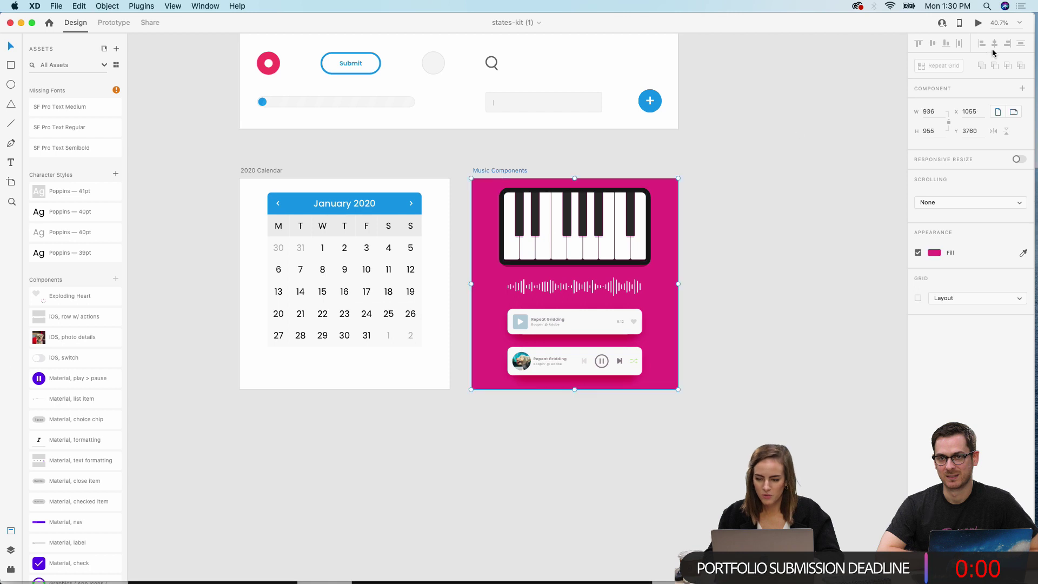
{"action": "left_click", "coordinate": [977, 25]}
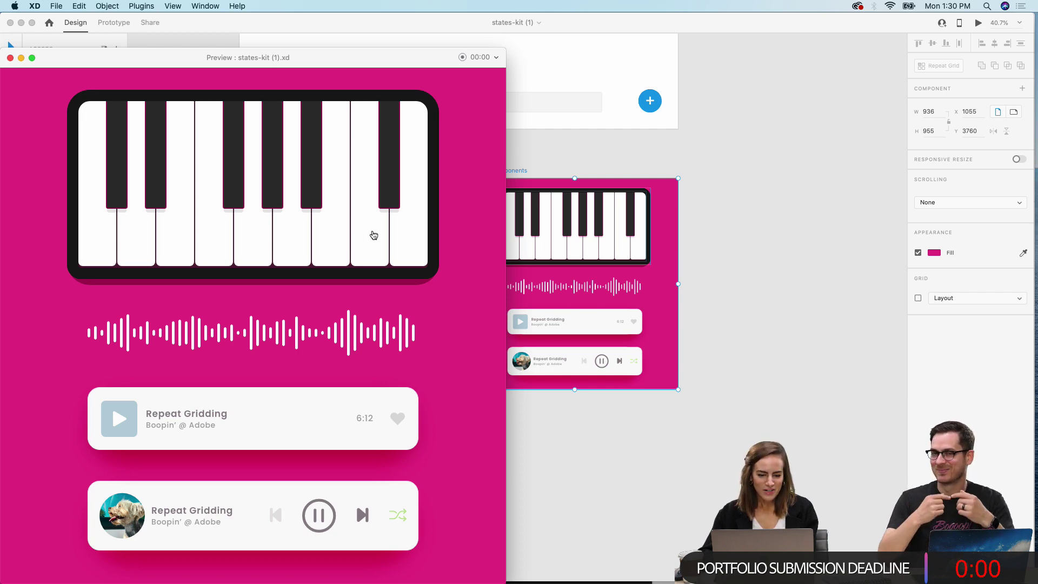
{"action": "left_click", "coordinate": [319, 234]}
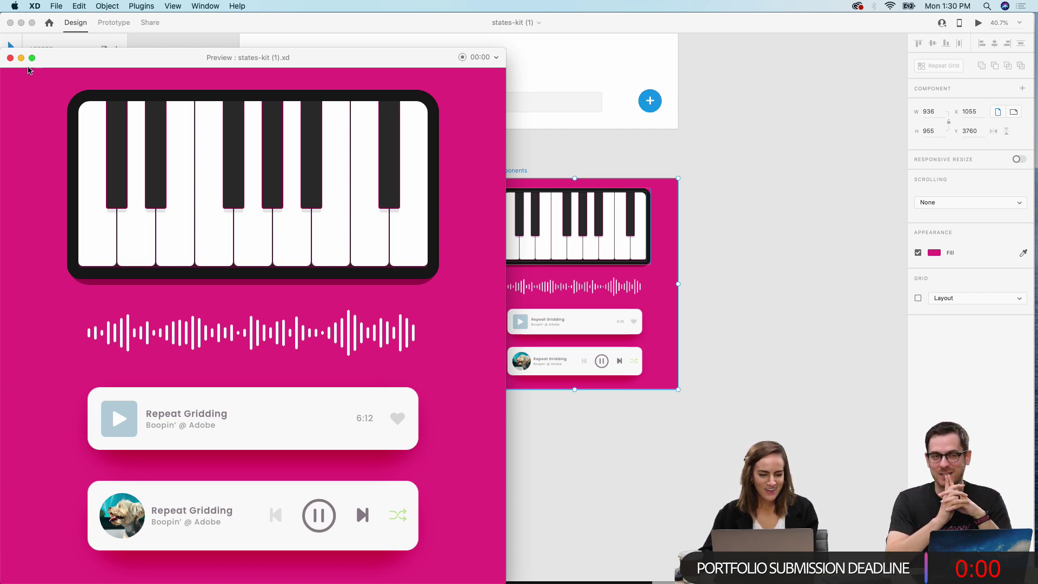
{"action": "left_click", "coordinate": [10, 58]}
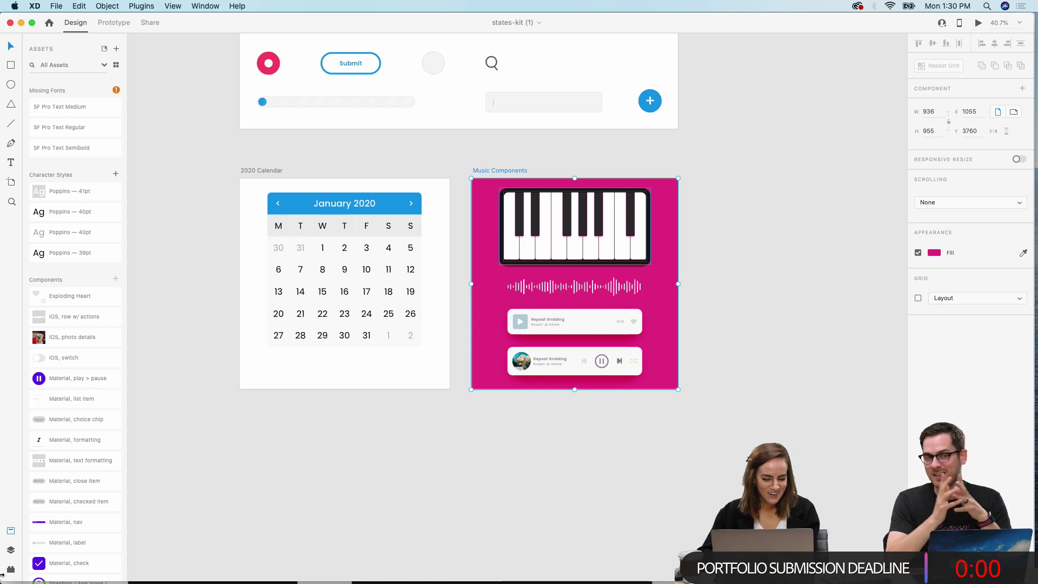
Step: Examine the layers inside the Music Components artboard's Piano group, including its Black Key components and White Keys grid
{"action": "left_click", "coordinate": [11, 550]}
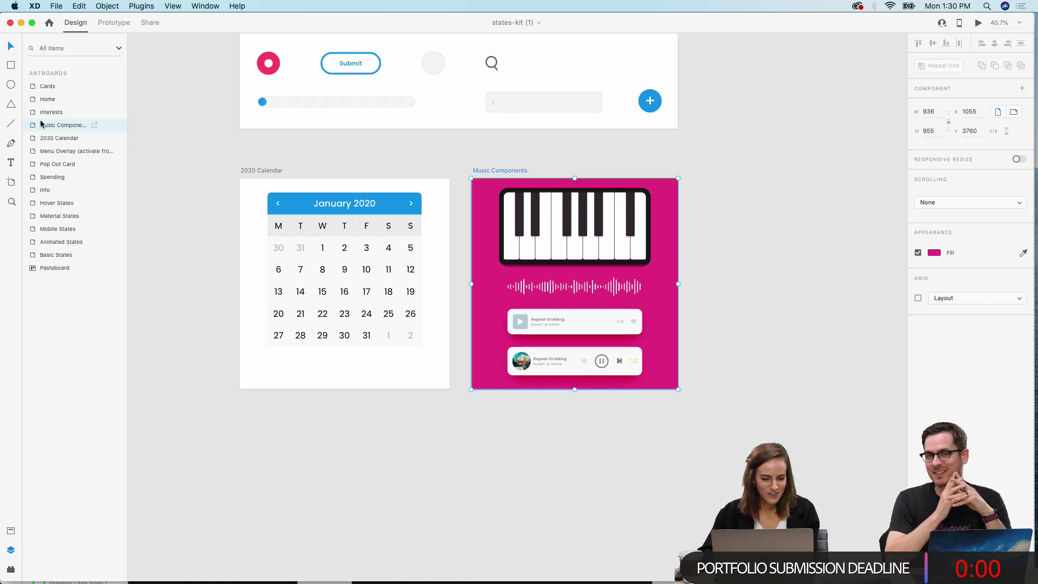
{"action": "left_click", "coordinate": [546, 252]}
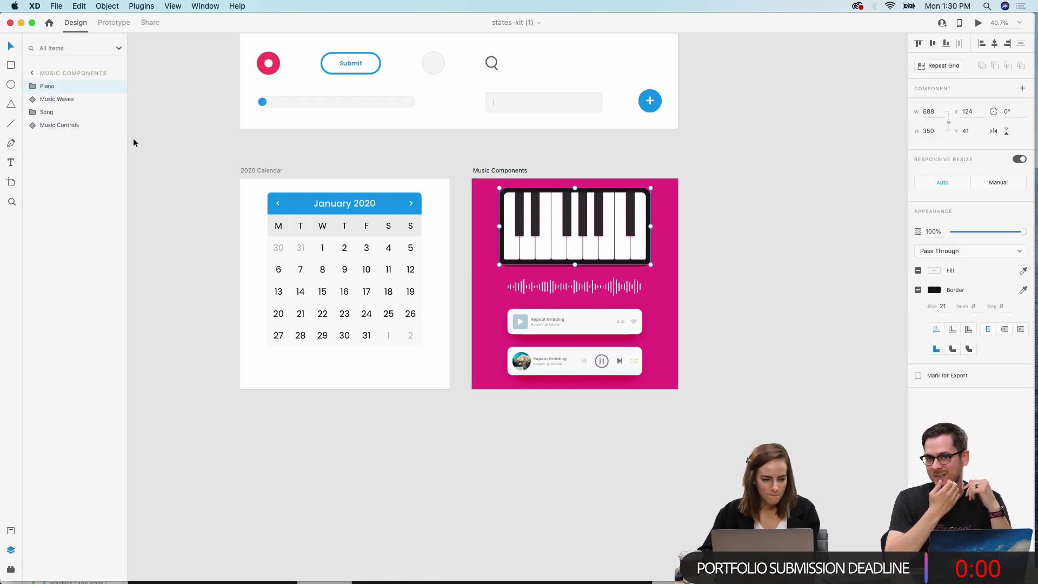
{"action": "left_click", "coordinate": [32, 87]}
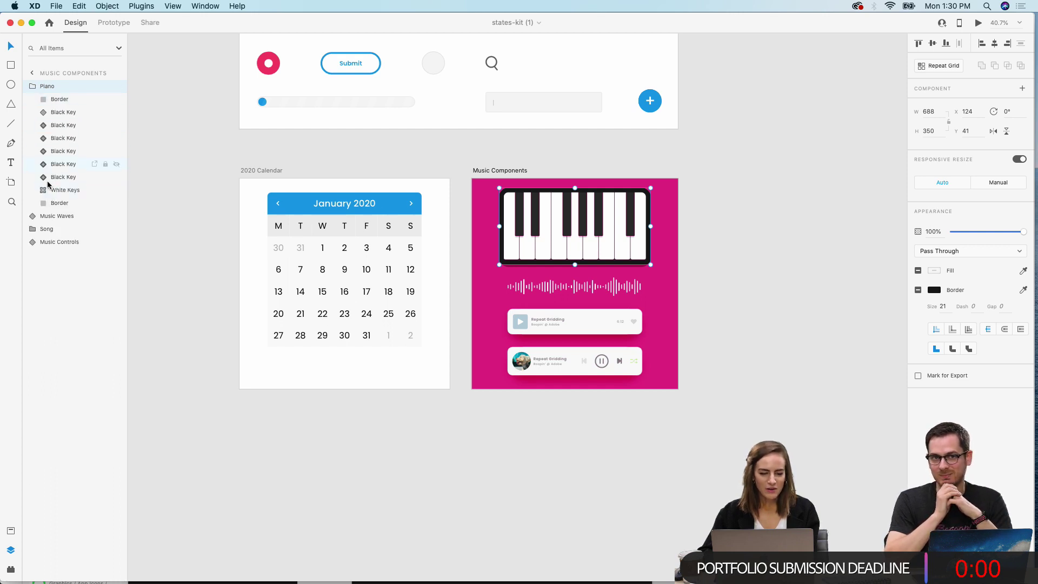
{"action": "left_click", "coordinate": [830, 168]}
{"action": "scroll", "coordinate": [830, 168], "scroll_direction": "up", "scroll_amount": 5}
{"action": "scroll", "coordinate": [830, 169], "scroll_direction": "right", "scroll_amount": 3}
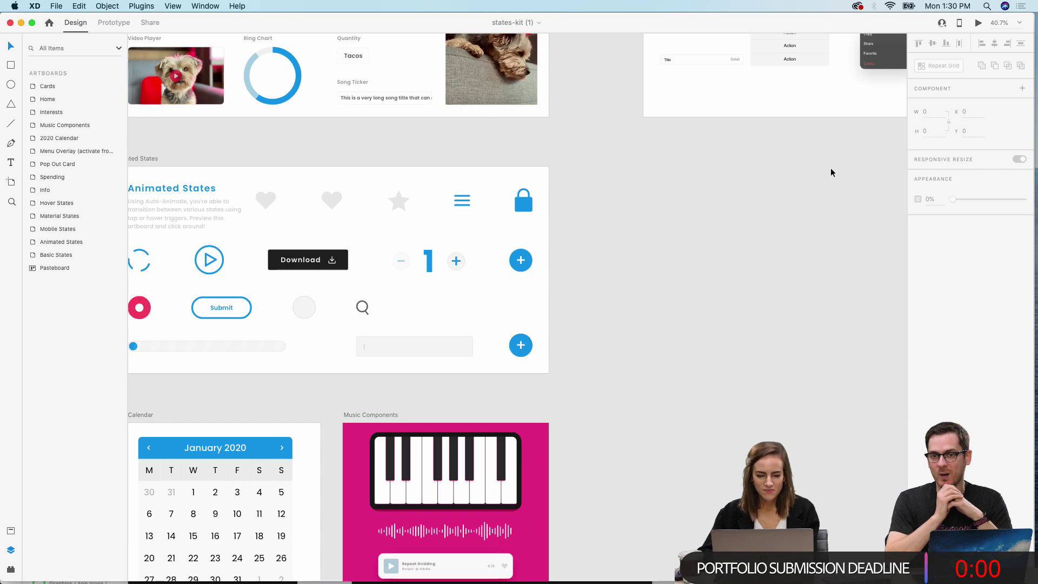
{"action": "scroll", "coordinate": [830, 167], "scroll_direction": "down", "scroll_amount": 5}
{"action": "scroll", "coordinate": [831, 167], "scroll_direction": "left", "scroll_amount": 3}
{"action": "left_click", "coordinate": [550, 298]}
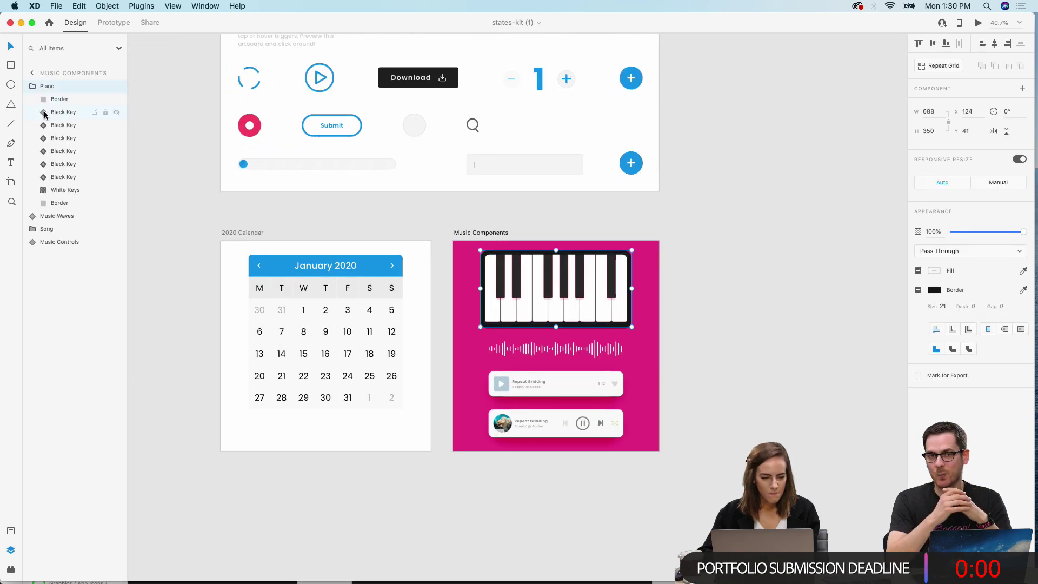
Step: Expand the Piano's White Keys grid and its Key component, and inspect the lower of the key's two rectangles
{"action": "left_click", "coordinate": [44, 191]}
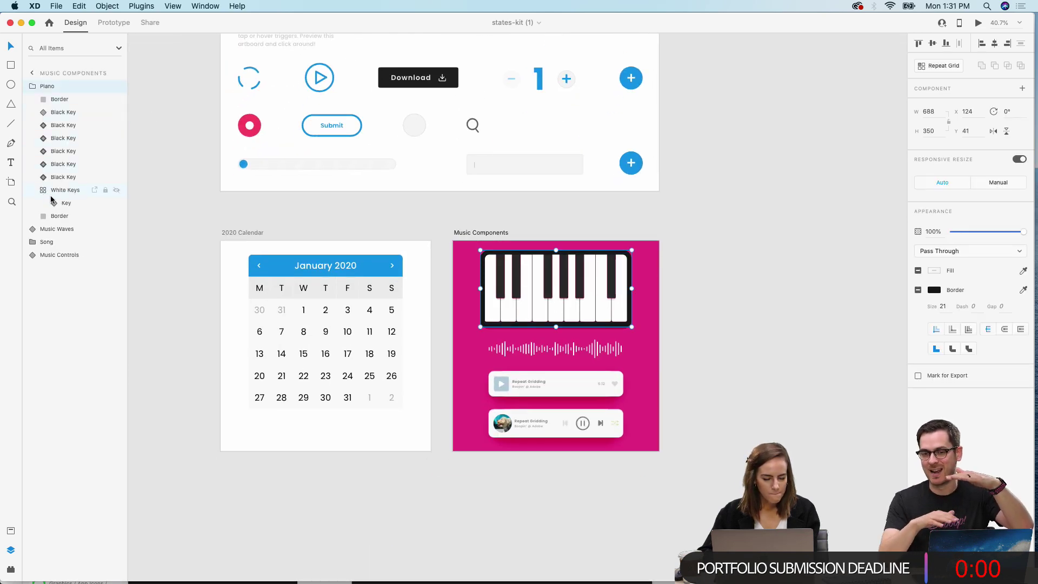
{"action": "left_click", "coordinate": [53, 204]}
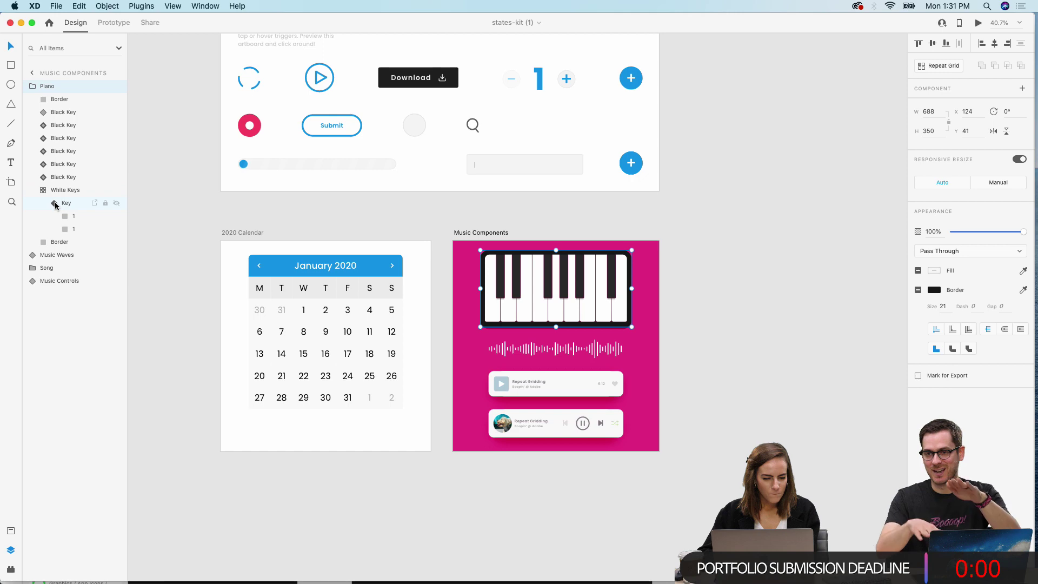
{"action": "left_click", "coordinate": [71, 228]}
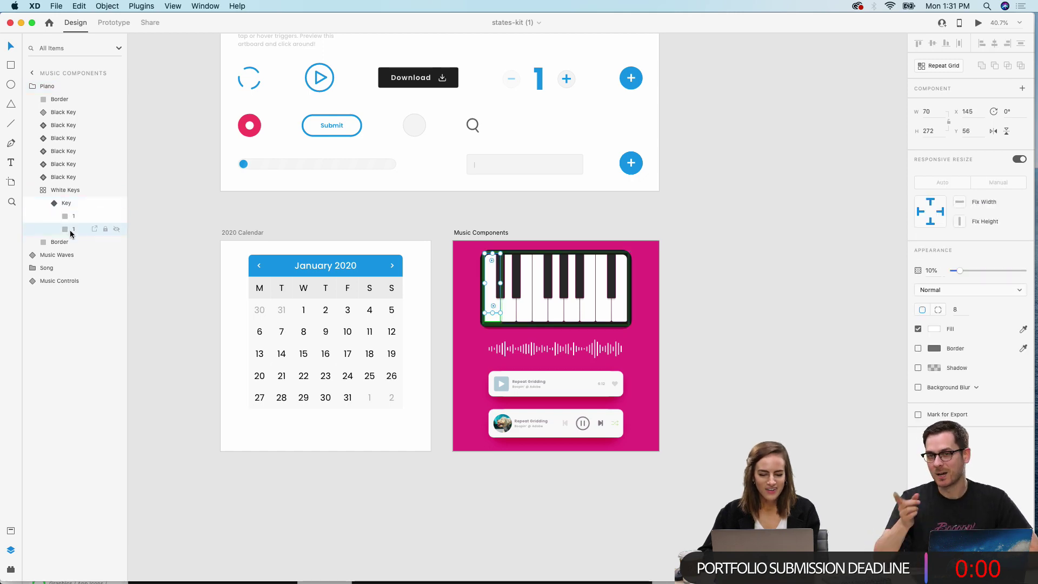
Step: Put away the states kit, return to the Data Control Center document, and select the time text inside the Location row's red badge
{"action": "left_click", "coordinate": [765, 176]}
{"action": "left_click", "coordinate": [22, 23]}
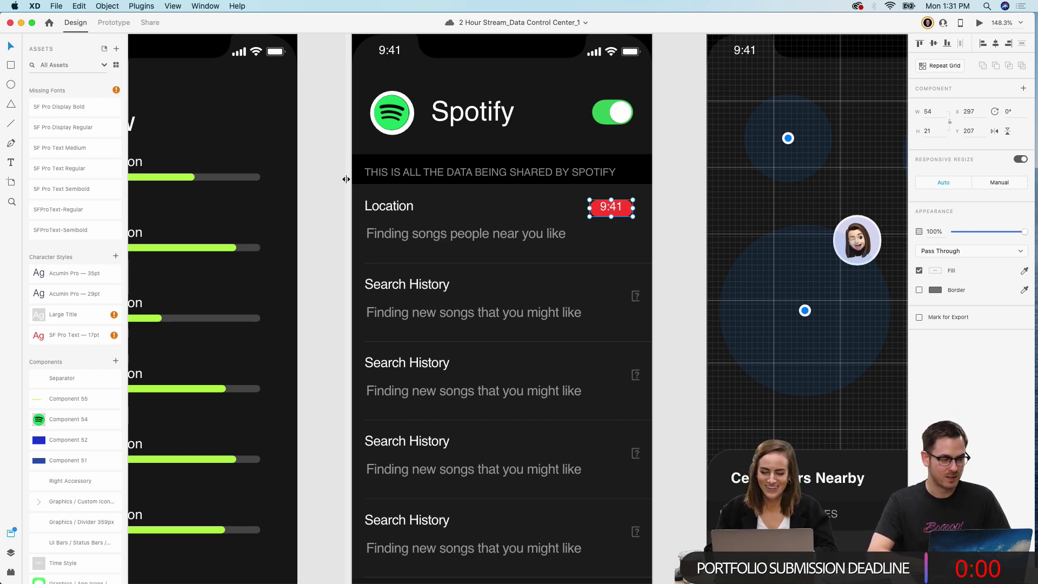
{"action": "double_click", "coordinate": [613, 209]}
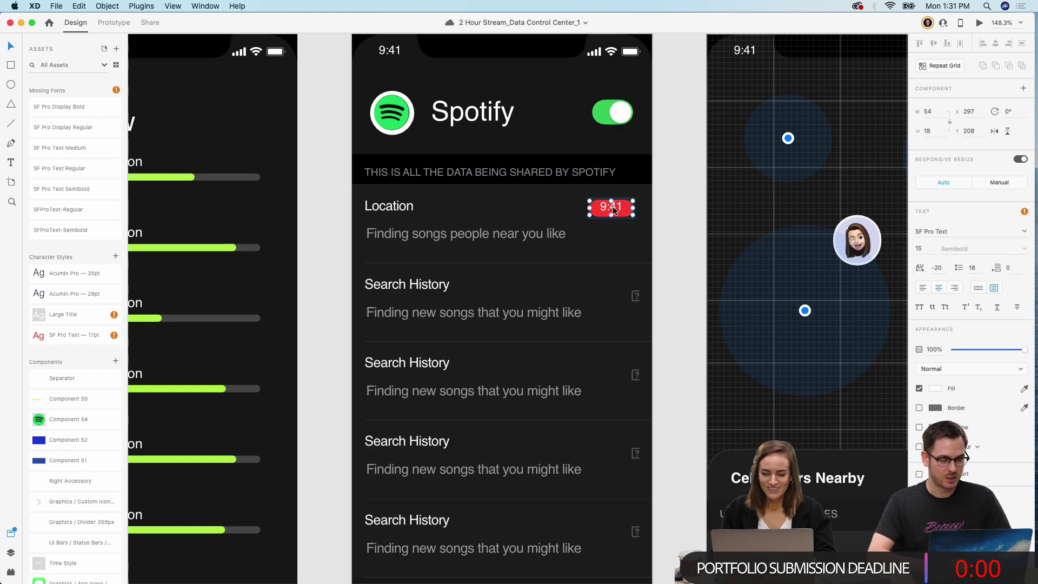
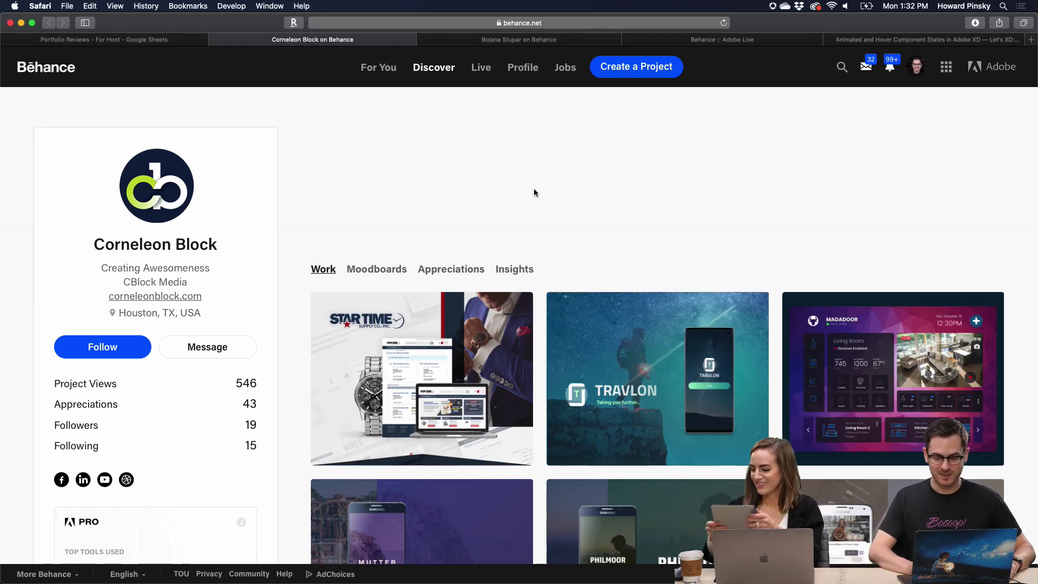
Step: Look over the project thumbnails on the UX designer's Behance profile and enlarge the profile header
{"action": "scroll", "coordinate": [534, 189], "scroll_direction": "down", "scroll_amount": 3}
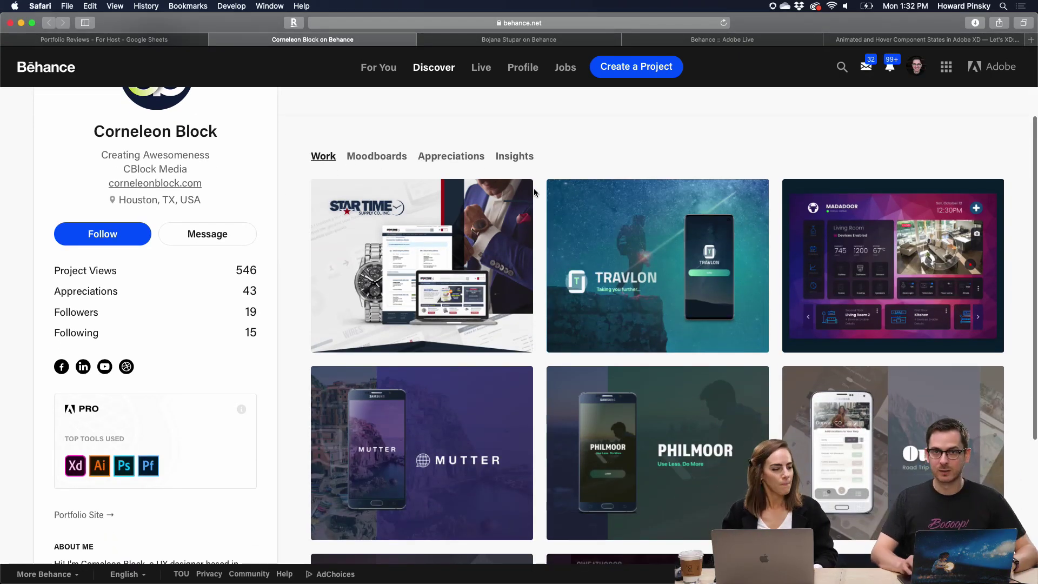
{"action": "scroll", "coordinate": [327, 270], "scroll_direction": "down", "scroll_amount": 2}
{"action": "scroll", "coordinate": [327, 270], "scroll_direction": "down", "scroll_amount": 3}
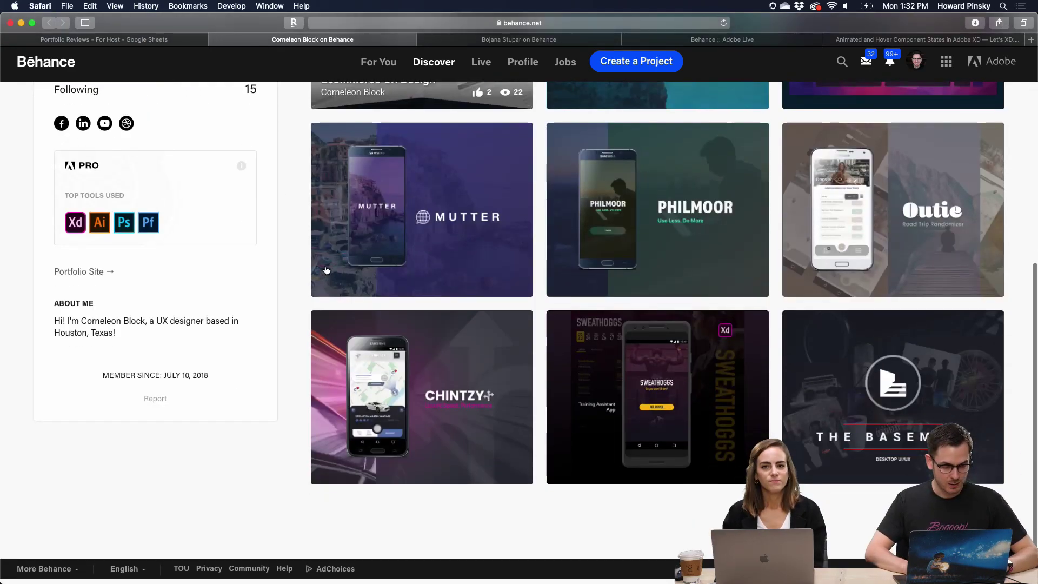
{"action": "scroll", "coordinate": [324, 271], "scroll_direction": "up", "scroll_amount": 6}
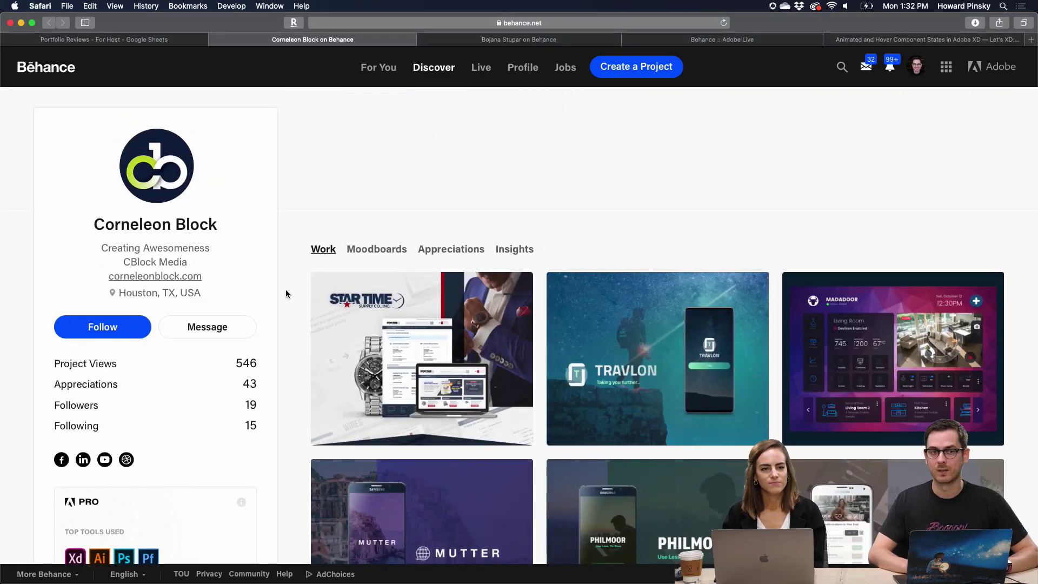
{"action": "scroll", "coordinate": [58, 242], "scroll_direction": "up", "scroll_amount": 5}
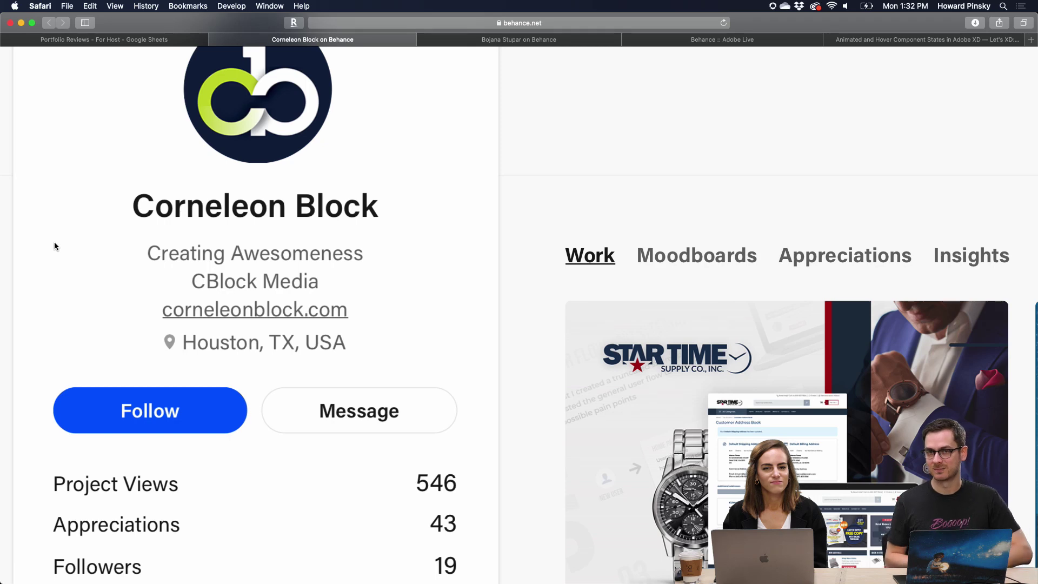
Step: Read the designer's profile statistics, top tools and About Me section, and restore the page to normal size
{"action": "scroll", "coordinate": [54, 246], "scroll_direction": "down", "scroll_amount": 2}
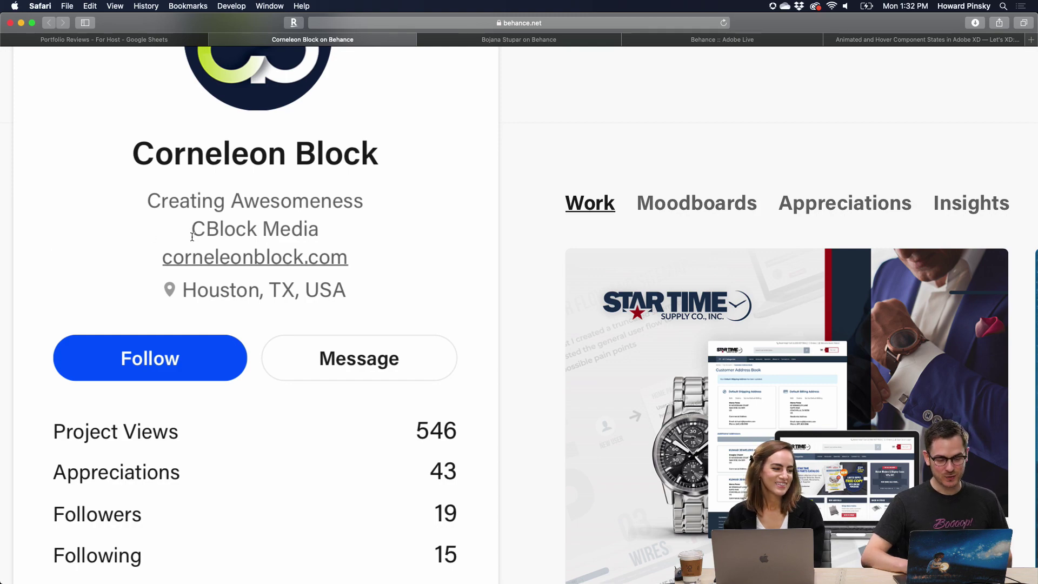
{"action": "scroll", "coordinate": [105, 228], "scroll_direction": "down", "scroll_amount": 10}
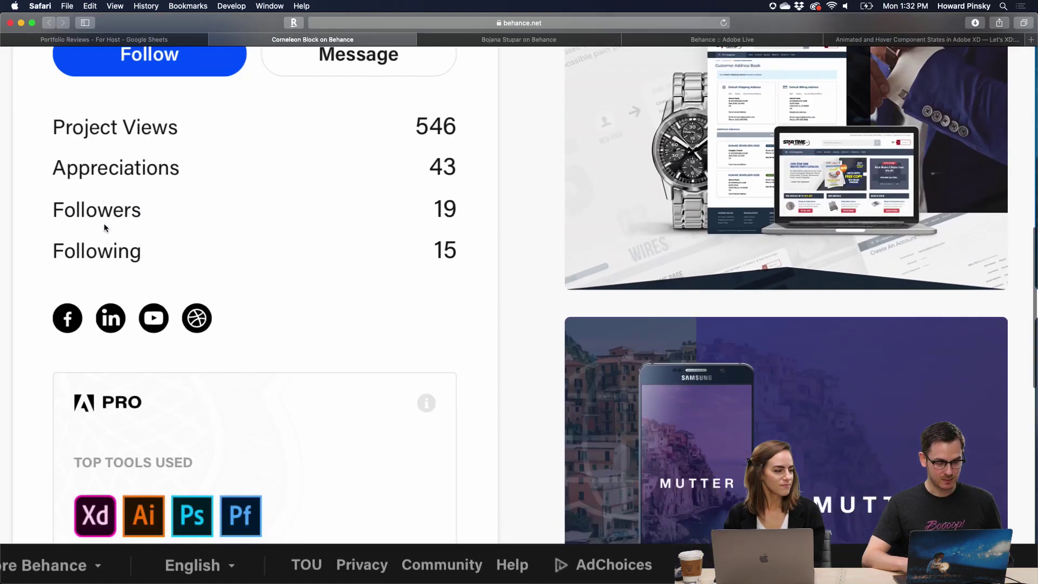
{"action": "scroll", "coordinate": [105, 228], "scroll_direction": "down", "scroll_amount": 3}
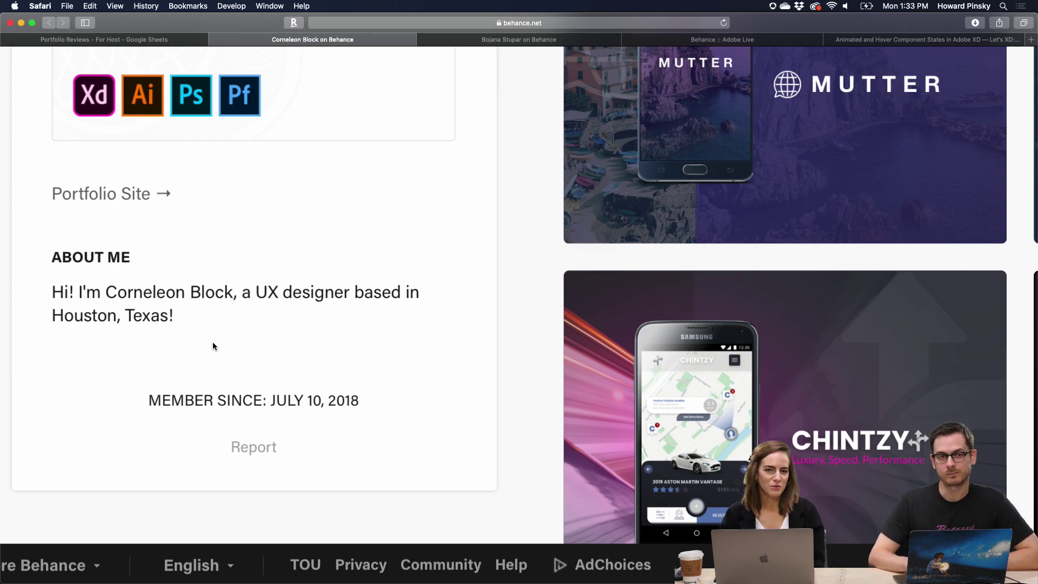
{"action": "scroll", "coordinate": [213, 342], "scroll_direction": "down", "scroll_amount": 5}
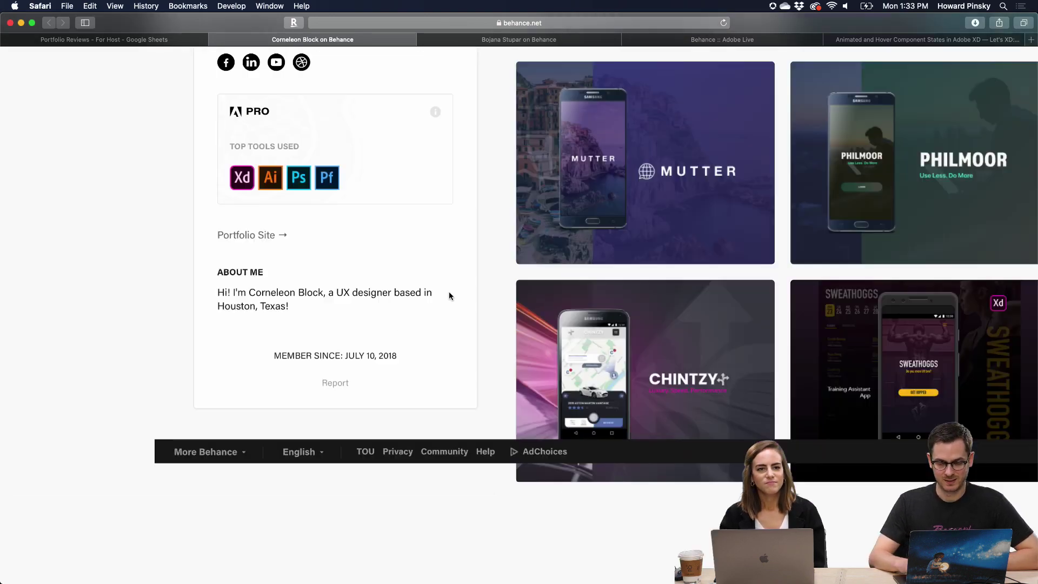
{"action": "scroll", "coordinate": [450, 296], "scroll_direction": "down", "scroll_amount": 3}
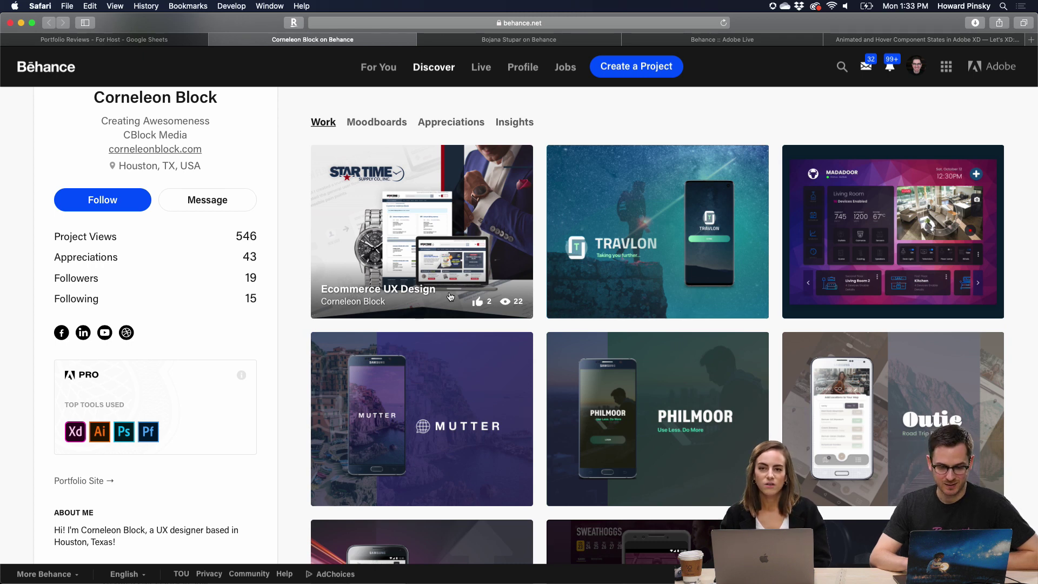
Step: Open the Madadoor - Home Automation App project and examine its Living Room dashboard and camera view
{"action": "left_click", "coordinate": [889, 208]}
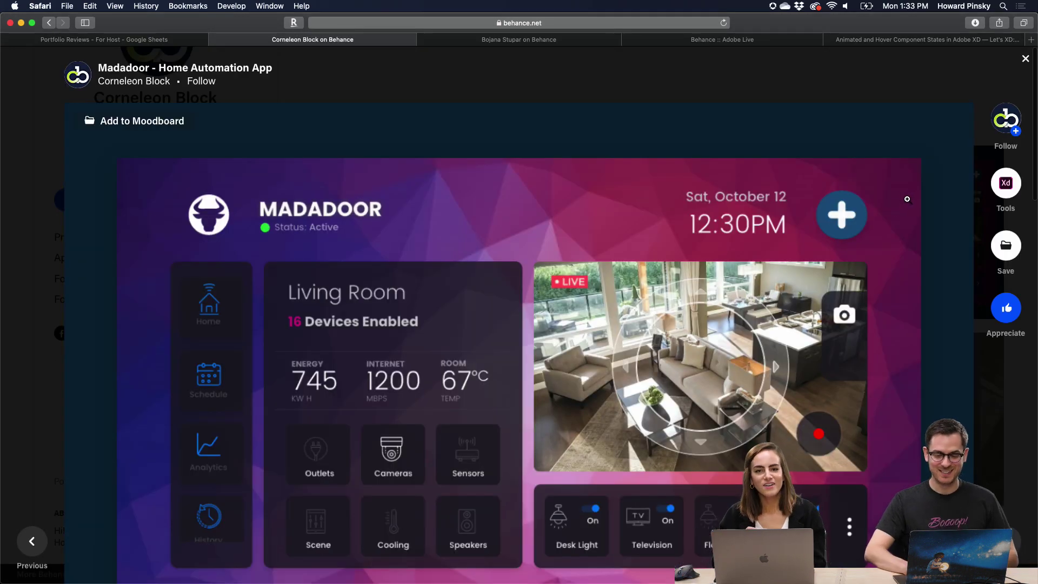
{"action": "scroll", "coordinate": [896, 192], "scroll_direction": "down", "scroll_amount": 5}
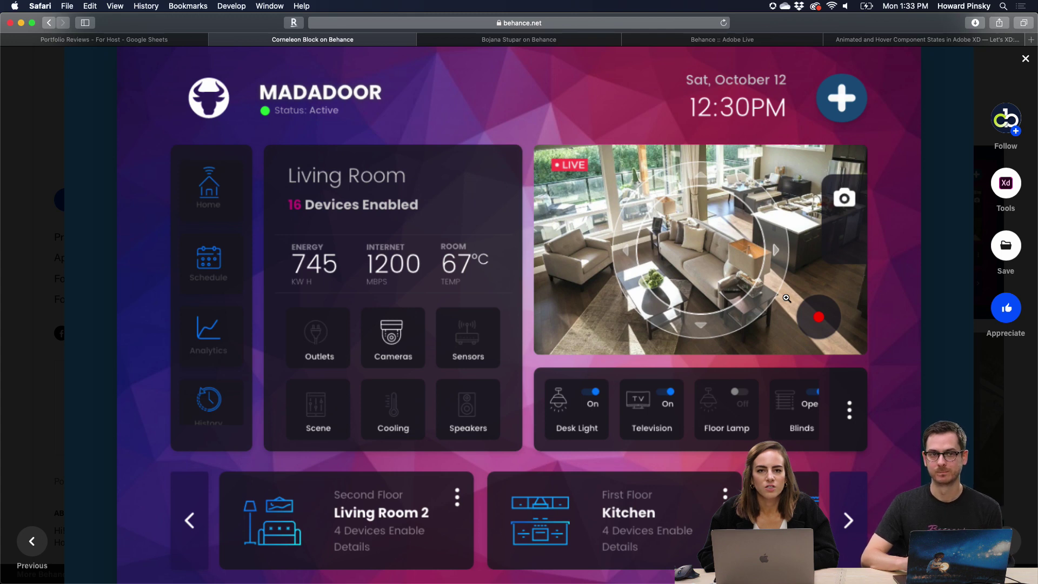
{"action": "scroll", "coordinate": [786, 297], "scroll_direction": "down", "scroll_amount": 2}
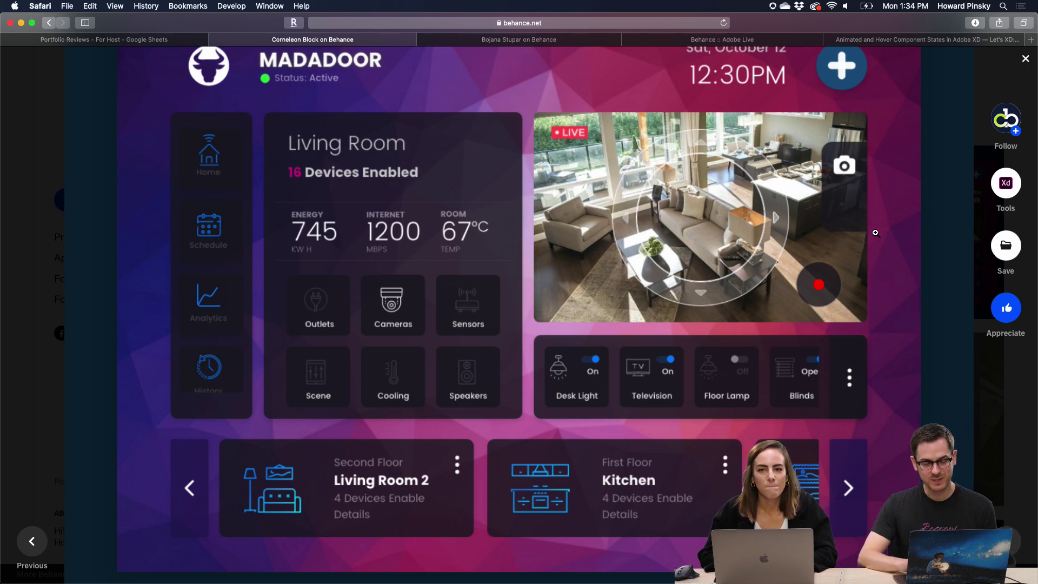
{"action": "scroll", "coordinate": [876, 233], "scroll_direction": "up", "scroll_amount": 1}
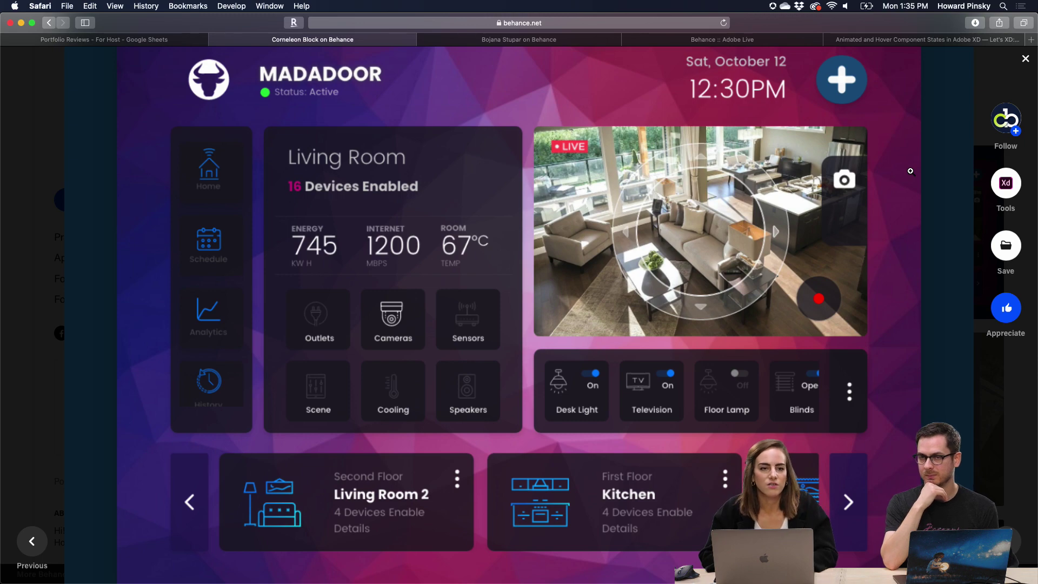
{"action": "scroll", "coordinate": [910, 171], "scroll_direction": "down", "scroll_amount": 10}
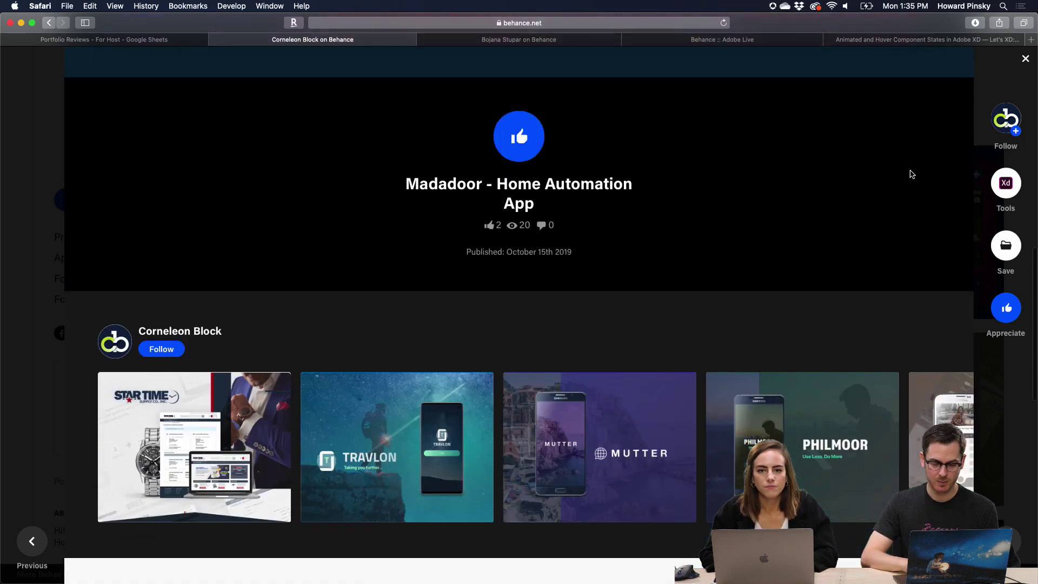
{"action": "scroll", "coordinate": [910, 171], "scroll_direction": "up", "scroll_amount": 9}
{"action": "scroll", "coordinate": [910, 171], "scroll_direction": "up", "scroll_amount": 2}
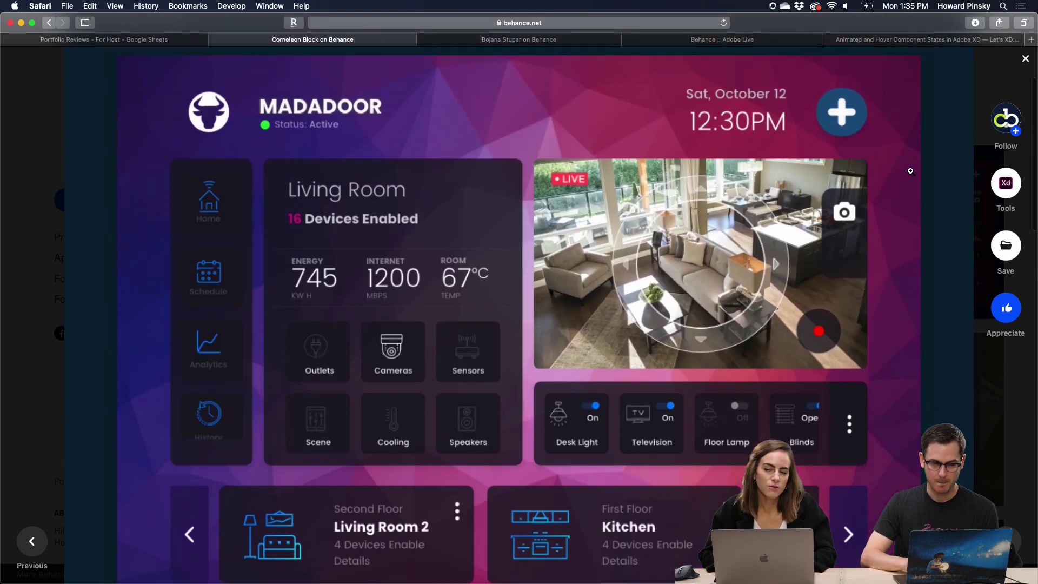
Step: Examine the Madadoor design's device toggles and room cards down to the project footer, and close the project
{"action": "scroll", "coordinate": [910, 171], "scroll_direction": "down", "scroll_amount": 1}
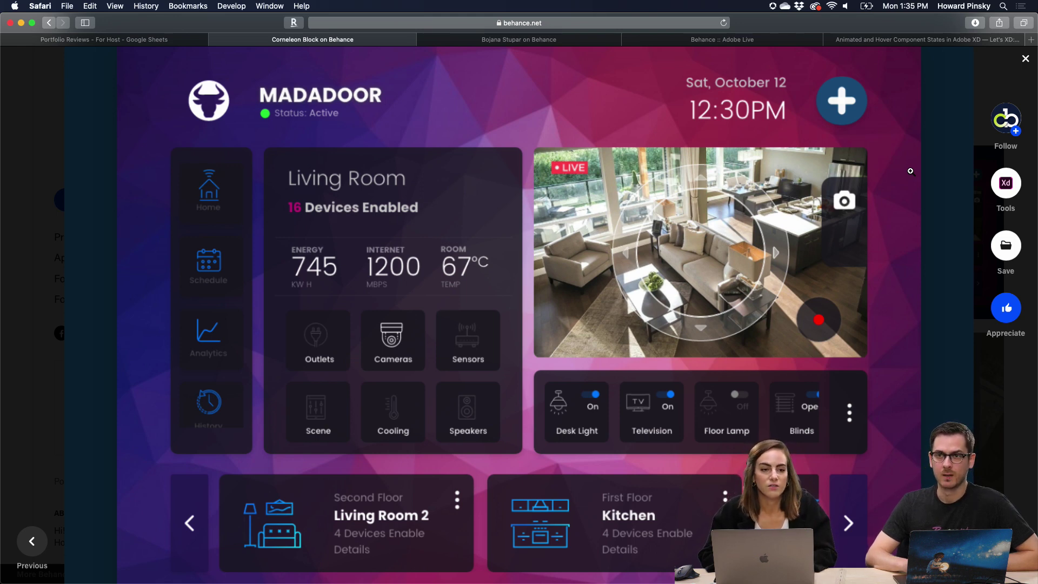
{"action": "scroll", "coordinate": [910, 171], "scroll_direction": "down", "scroll_amount": 10}
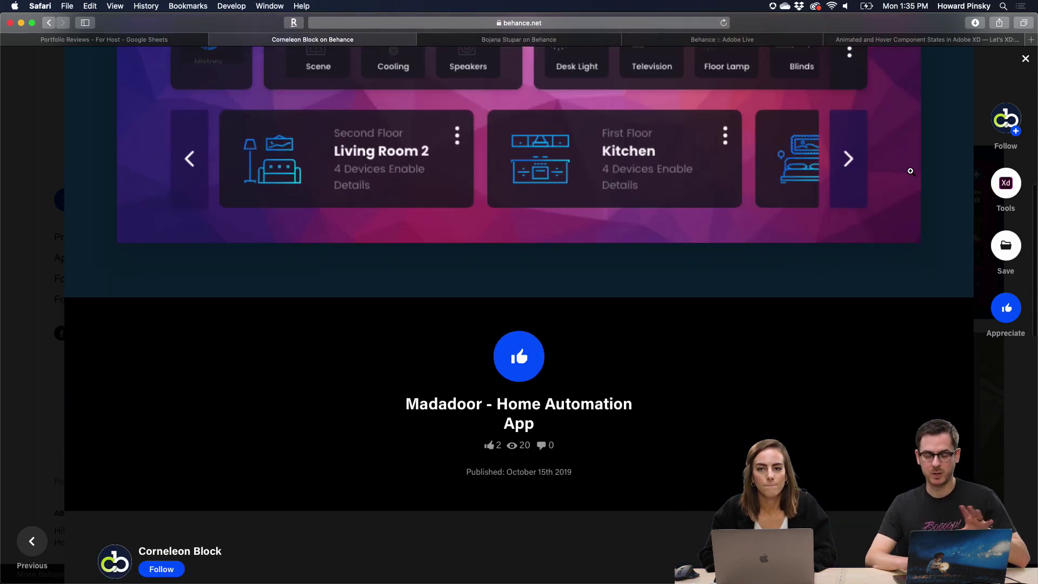
{"action": "scroll", "coordinate": [910, 170], "scroll_direction": "down", "scroll_amount": 4}
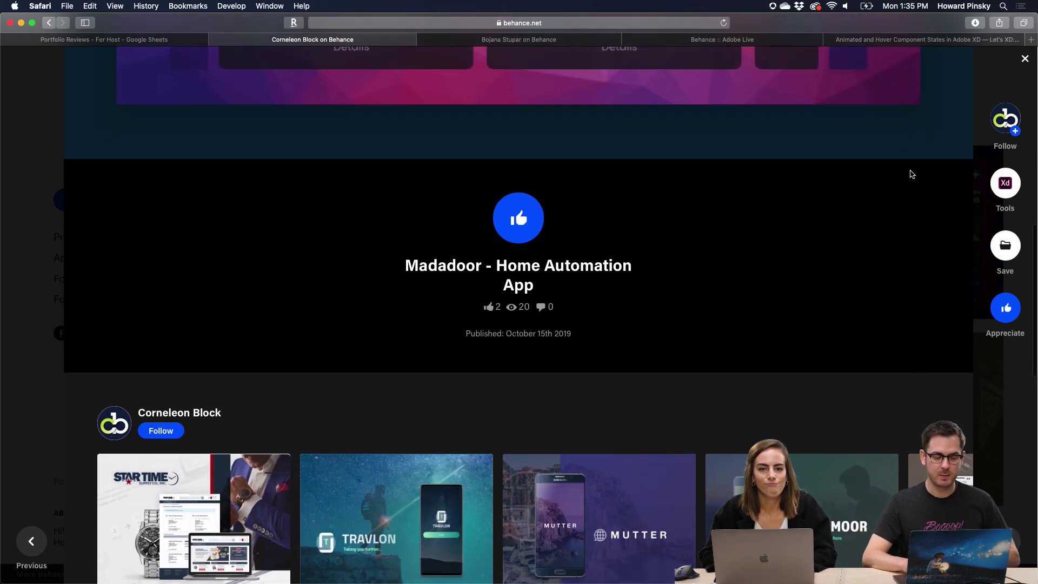
{"action": "scroll", "coordinate": [912, 174], "scroll_direction": "up", "scroll_amount": 15}
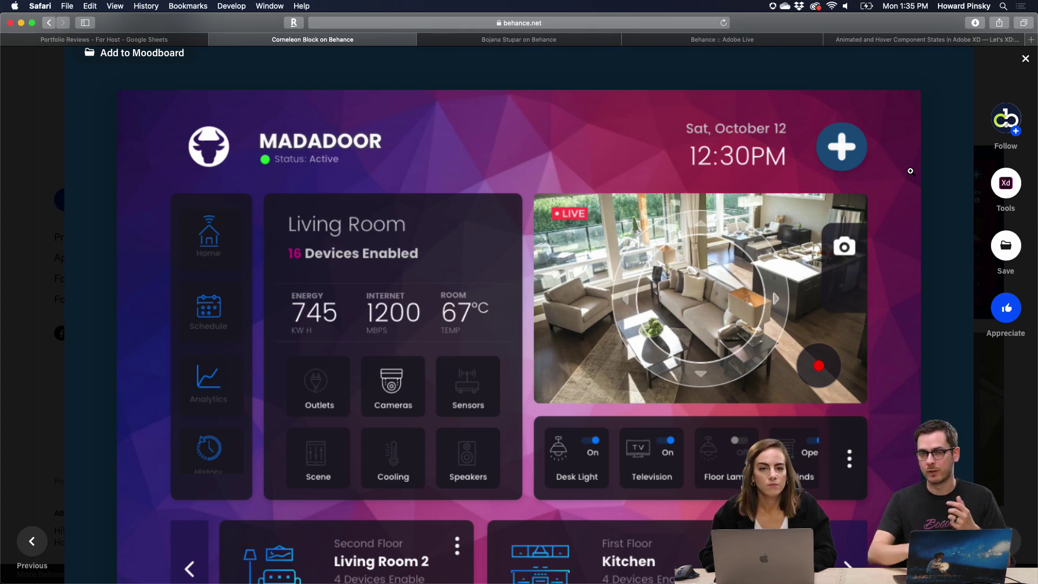
{"action": "scroll", "coordinate": [910, 170], "scroll_direction": "down", "scroll_amount": 6}
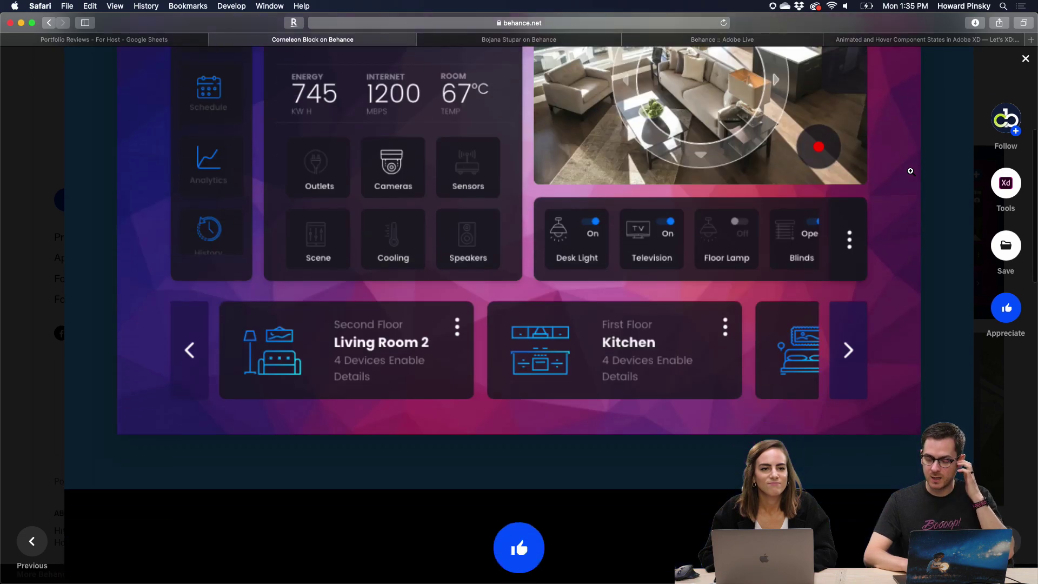
{"action": "scroll", "coordinate": [910, 171], "scroll_direction": "down", "scroll_amount": 6}
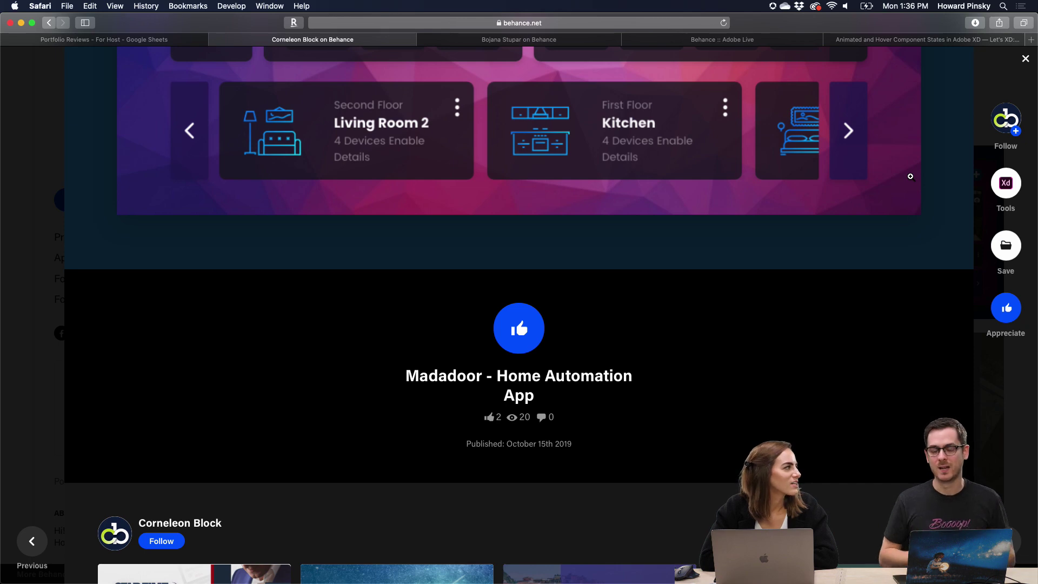
{"action": "scroll", "coordinate": [910, 176], "scroll_direction": "up", "scroll_amount": 4}
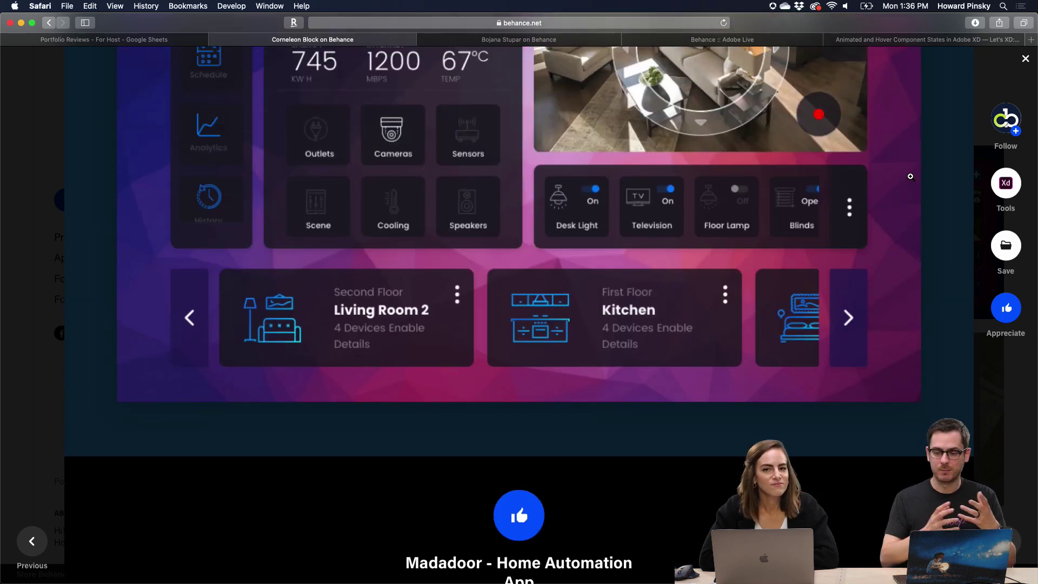
{"action": "scroll", "coordinate": [910, 176], "scroll_direction": "up", "scroll_amount": 3}
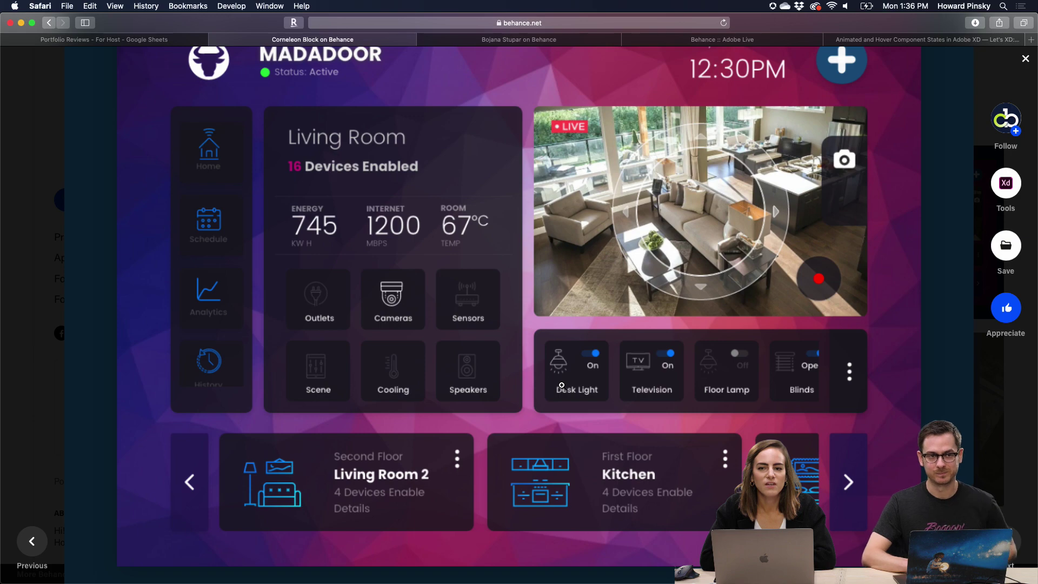
{"action": "key", "text": "Escape"}
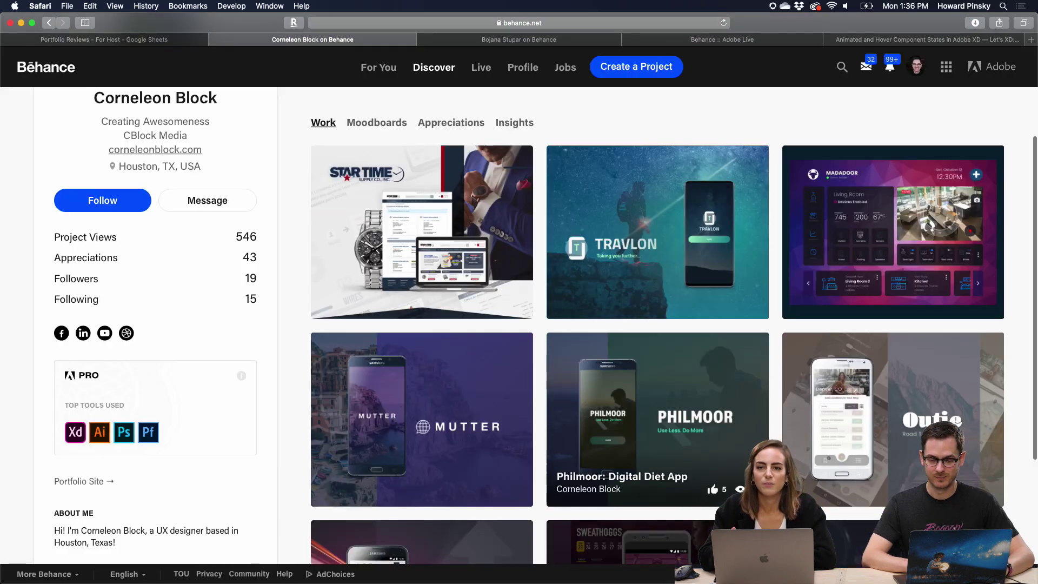
Step: Look over the remaining project thumbnails on the designer's profile and open the Star Time Ecommerce UX Design project
{"action": "scroll", "coordinate": [1021, 343], "scroll_direction": "down", "scroll_amount": 2}
{"action": "scroll", "coordinate": [1020, 344], "scroll_direction": "down", "scroll_amount": 5}
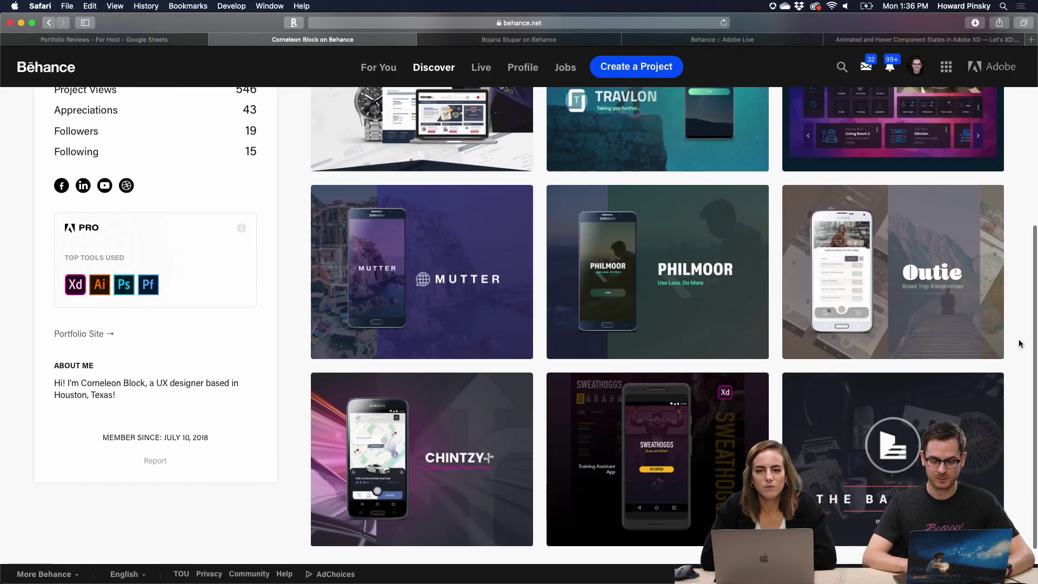
{"action": "scroll", "coordinate": [1020, 344], "scroll_direction": "up", "scroll_amount": 8}
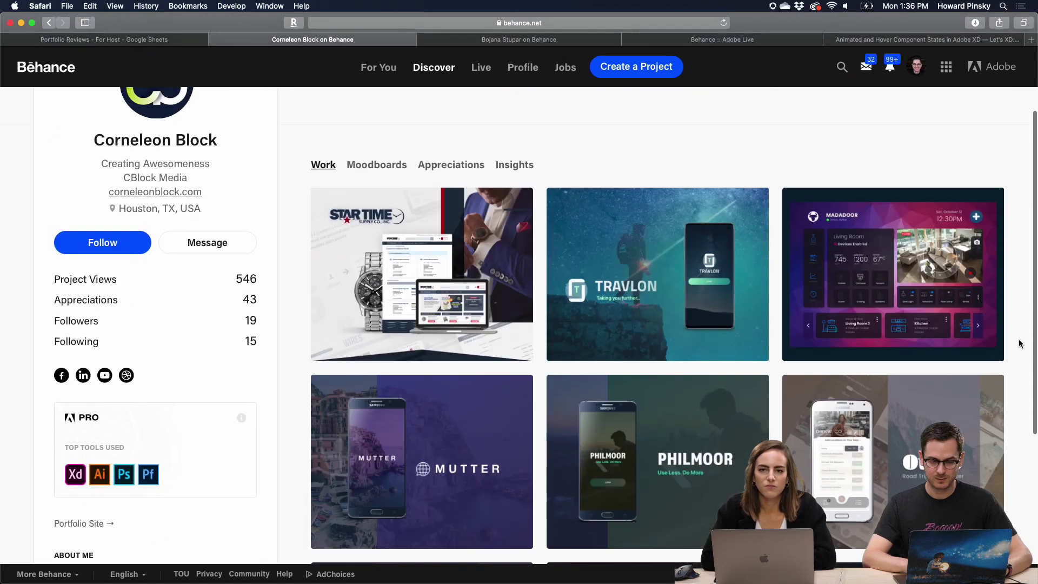
{"action": "left_click", "coordinate": [470, 257]}
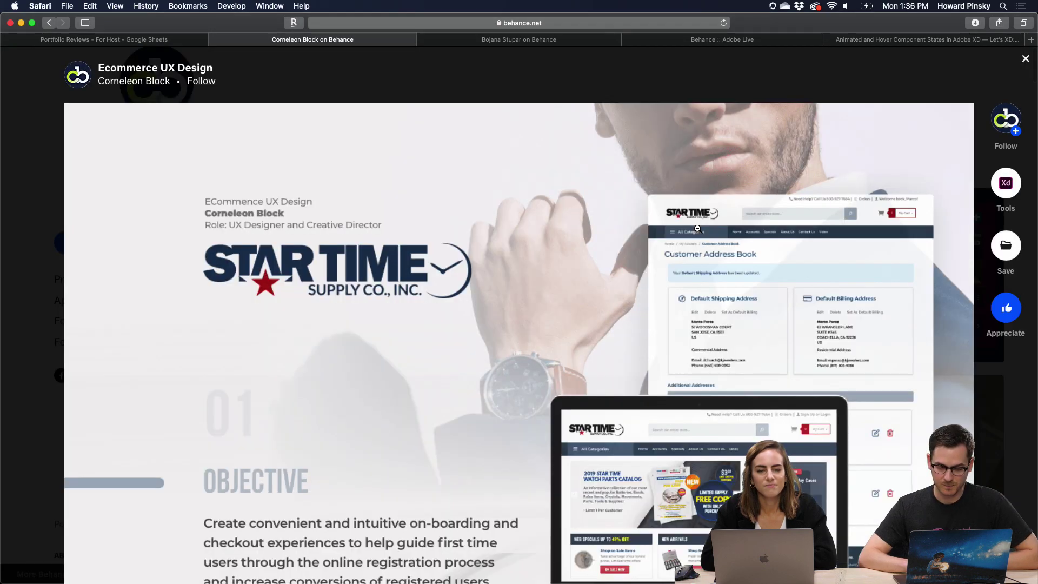
Step: Skim the Star Time case study and examine its introduction, Objective text, Montserrat font samples and color palette
{"action": "scroll", "coordinate": [697, 228], "scroll_direction": "down", "scroll_amount": 3}
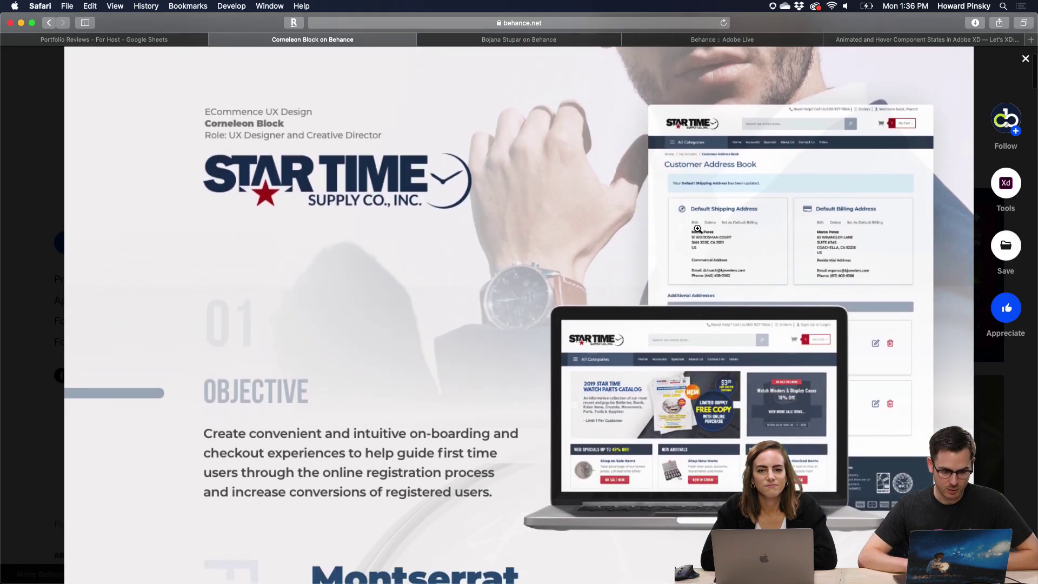
{"action": "scroll", "coordinate": [697, 228], "scroll_direction": "down", "scroll_amount": 20}
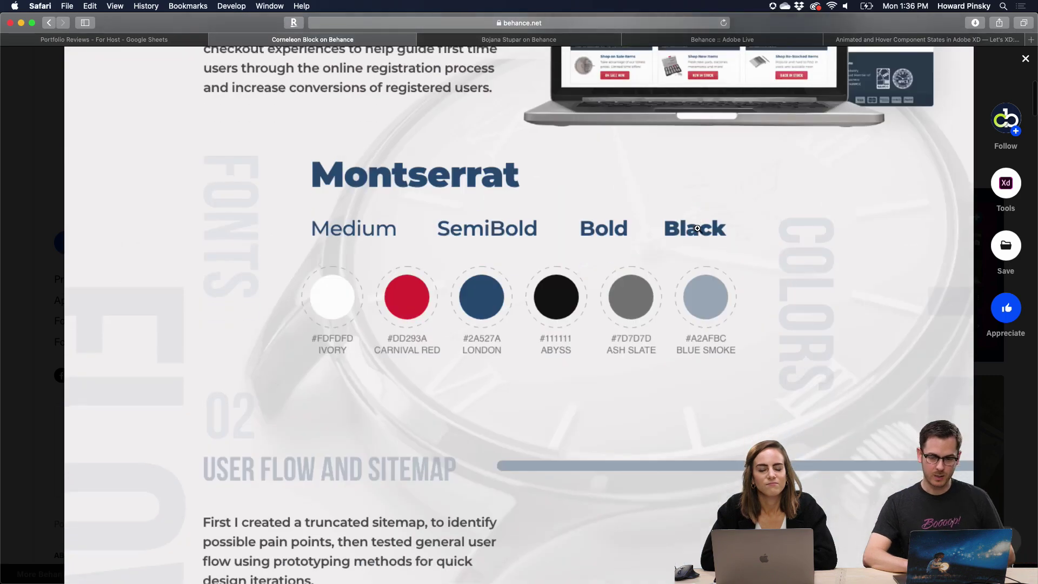
{"action": "scroll", "coordinate": [697, 228], "scroll_direction": "down", "scroll_amount": 20}
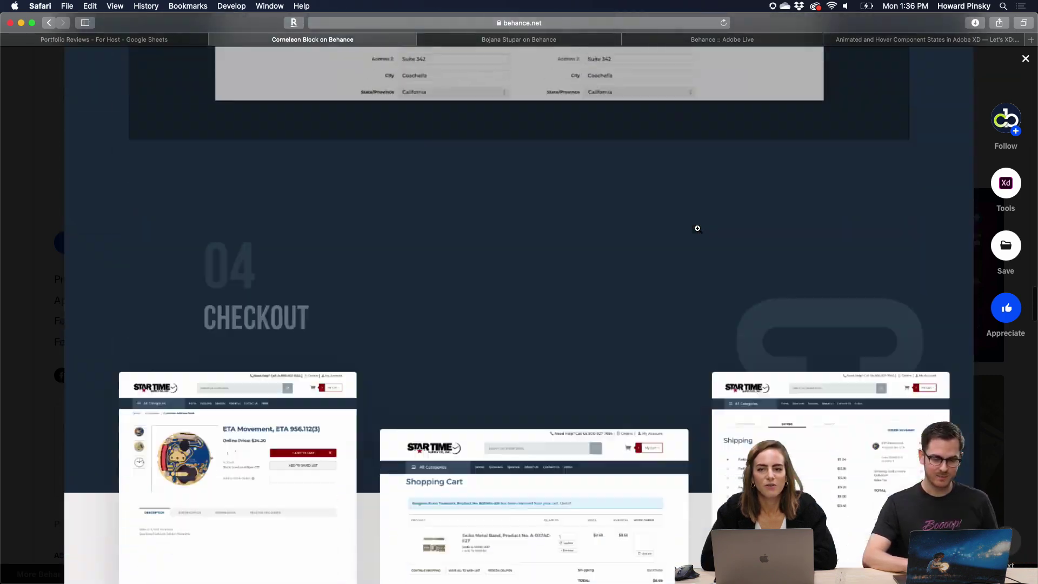
{"action": "scroll", "coordinate": [698, 228], "scroll_direction": "up", "scroll_amount": 20}
{"action": "scroll", "coordinate": [697, 228], "scroll_direction": "up", "scroll_amount": 20}
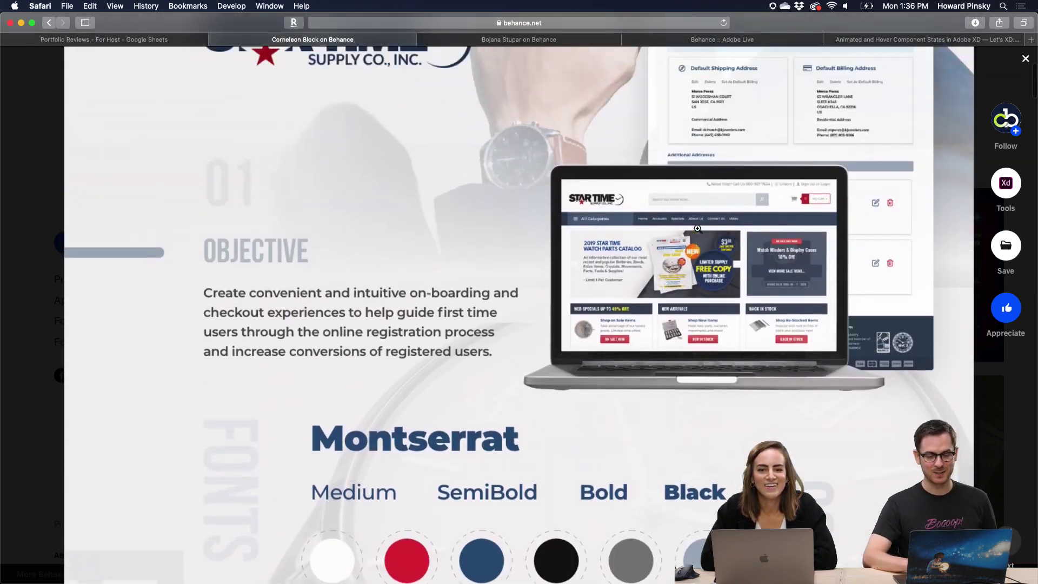
{"action": "scroll", "coordinate": [697, 228], "scroll_direction": "down", "scroll_amount": 3}
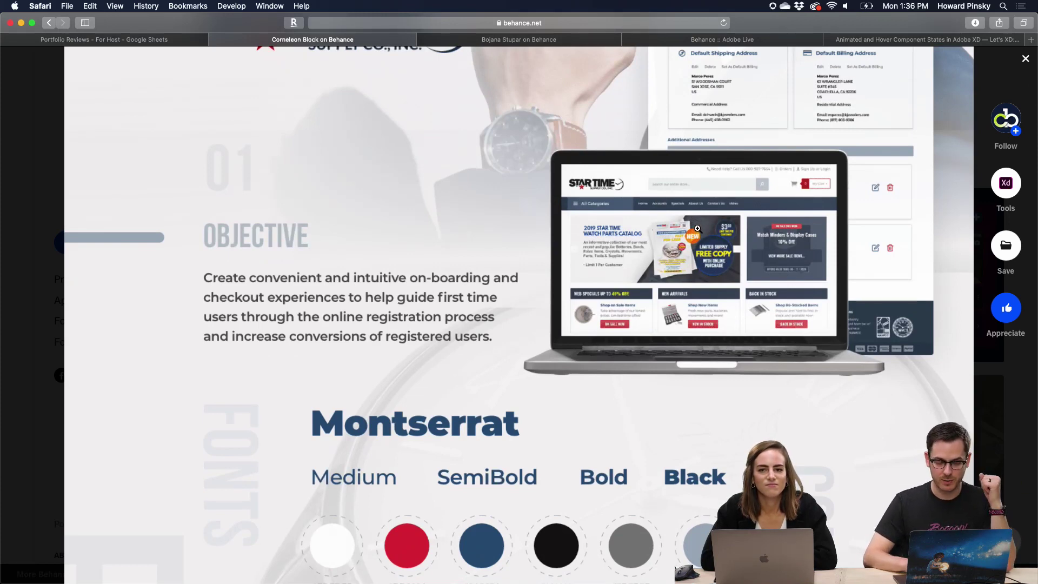
{"action": "scroll", "coordinate": [697, 228], "scroll_direction": "down", "scroll_amount": 1}
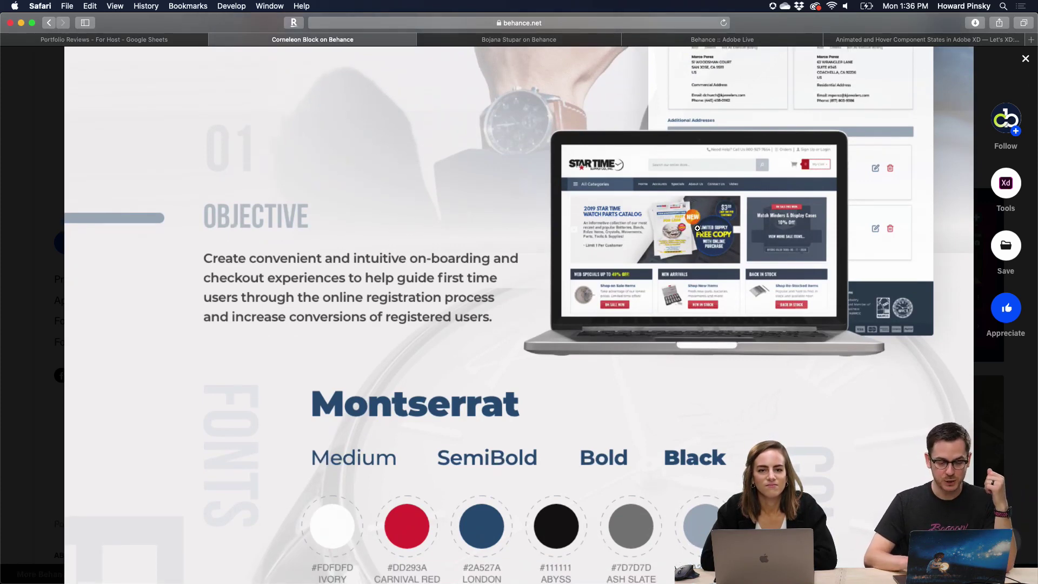
{"action": "scroll", "coordinate": [697, 228], "scroll_direction": "down", "scroll_amount": 4}
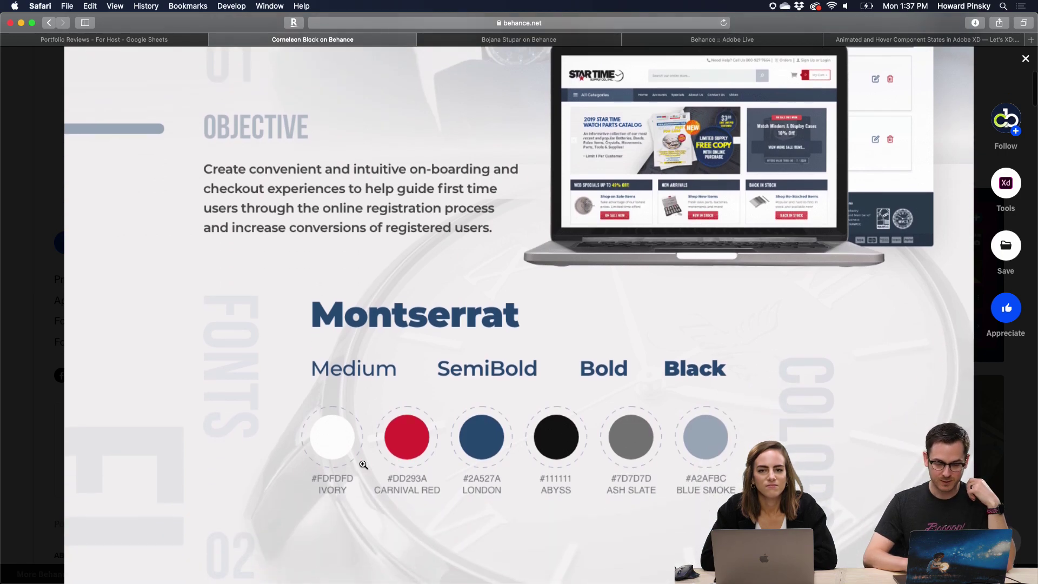
{"action": "scroll", "coordinate": [815, 306], "scroll_direction": "up", "scroll_amount": 8}
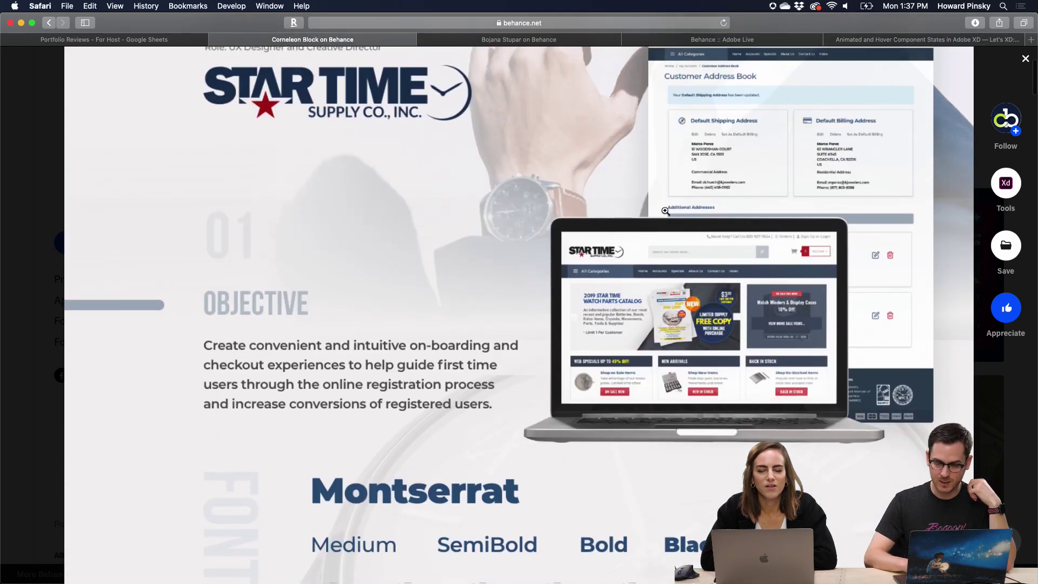
{"action": "scroll", "coordinate": [772, 332], "scroll_direction": "down", "scroll_amount": 15}
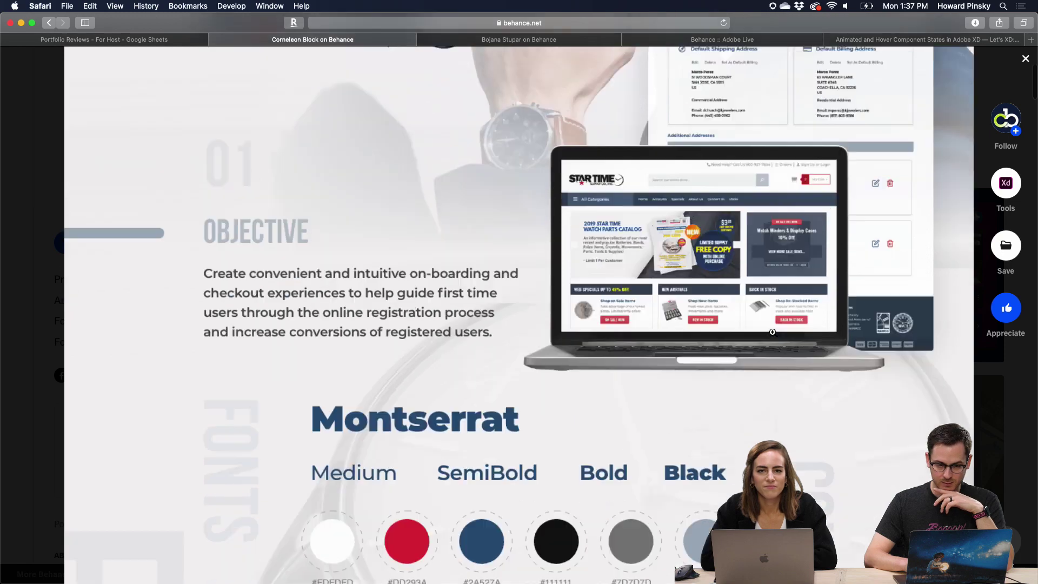
Step: Read the User Flow and Sitemap section and follow its new-user registration diagram
{"action": "scroll", "coordinate": [772, 332], "scroll_direction": "down", "scroll_amount": 5}
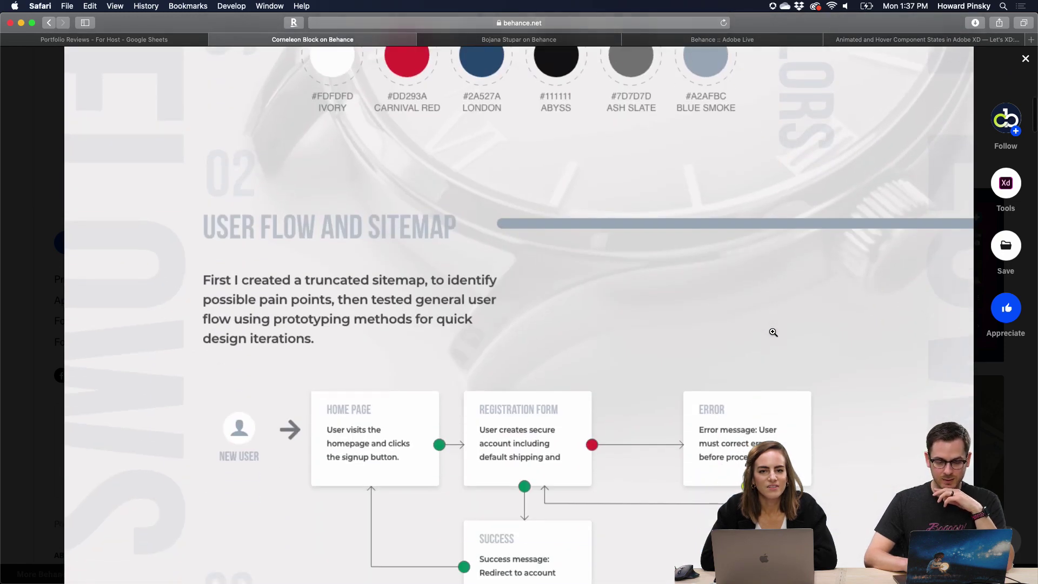
{"action": "scroll", "coordinate": [773, 332], "scroll_direction": "down", "scroll_amount": 4}
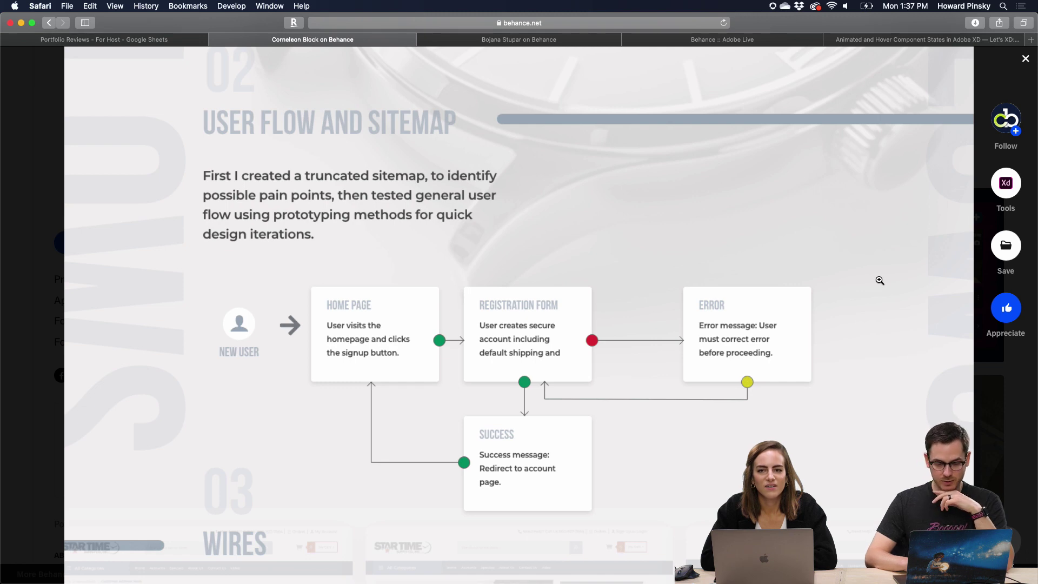
{"action": "scroll", "coordinate": [879, 280], "scroll_direction": "down", "scroll_amount": 2}
{"action": "scroll", "coordinate": [880, 280], "scroll_direction": "up", "scroll_amount": 1}
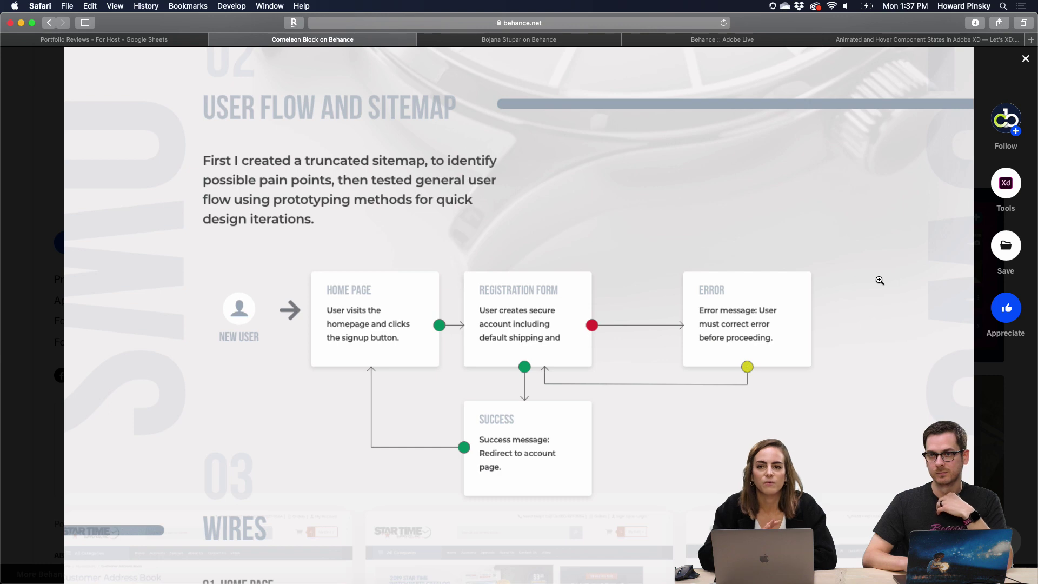
Step: Examine the Wires section's home page, registration form, sign up or login, and account created screens
{"action": "scroll", "coordinate": [879, 280], "scroll_direction": "down", "scroll_amount": 10}
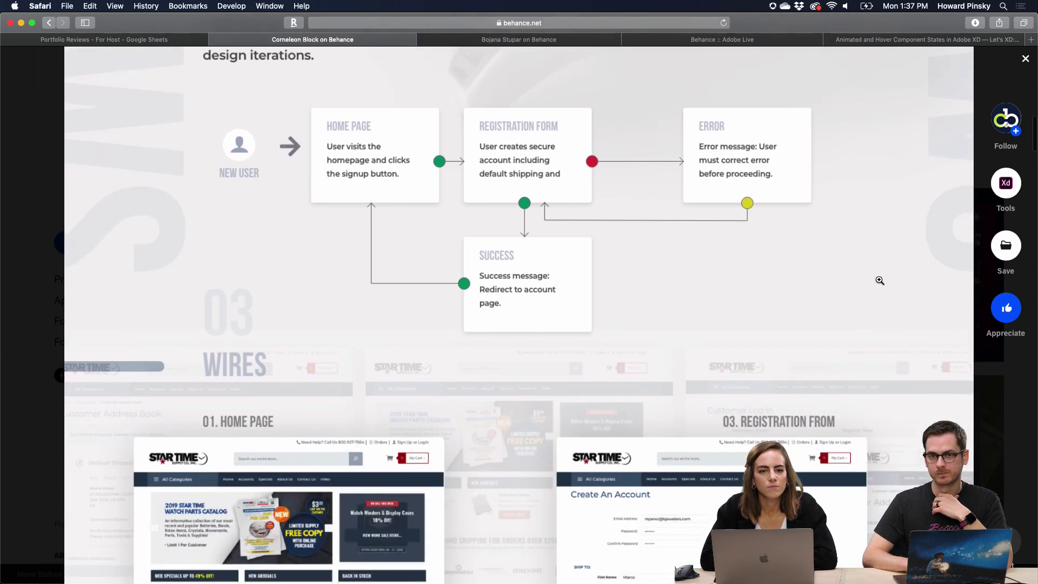
{"action": "scroll", "coordinate": [879, 279], "scroll_direction": "down", "scroll_amount": 3}
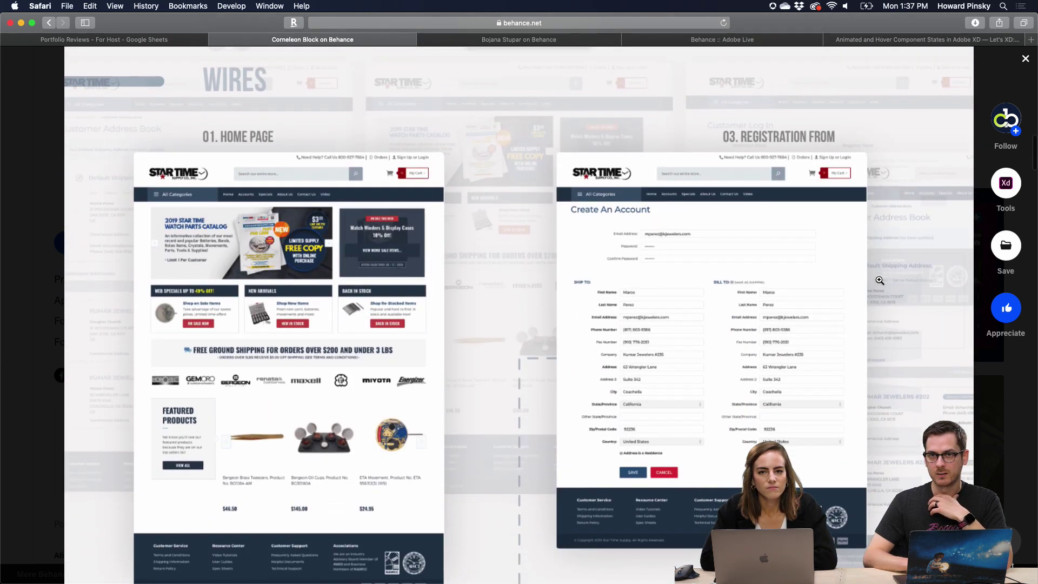
{"action": "scroll", "coordinate": [879, 280], "scroll_direction": "down", "scroll_amount": 1}
{"action": "scroll", "coordinate": [879, 280], "scroll_direction": "down", "scroll_amount": 3}
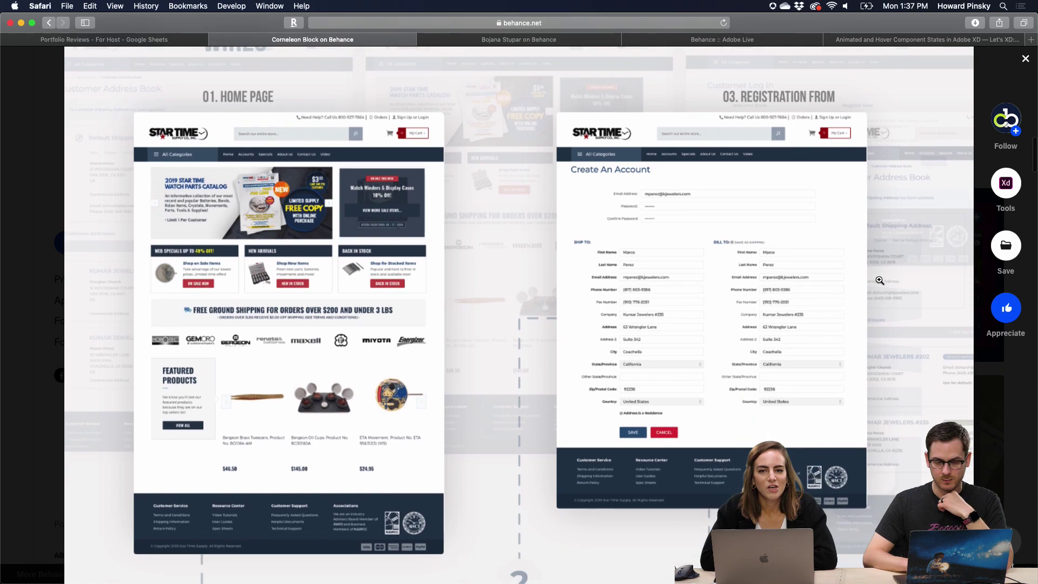
{"action": "scroll", "coordinate": [880, 280], "scroll_direction": "up", "scroll_amount": 2}
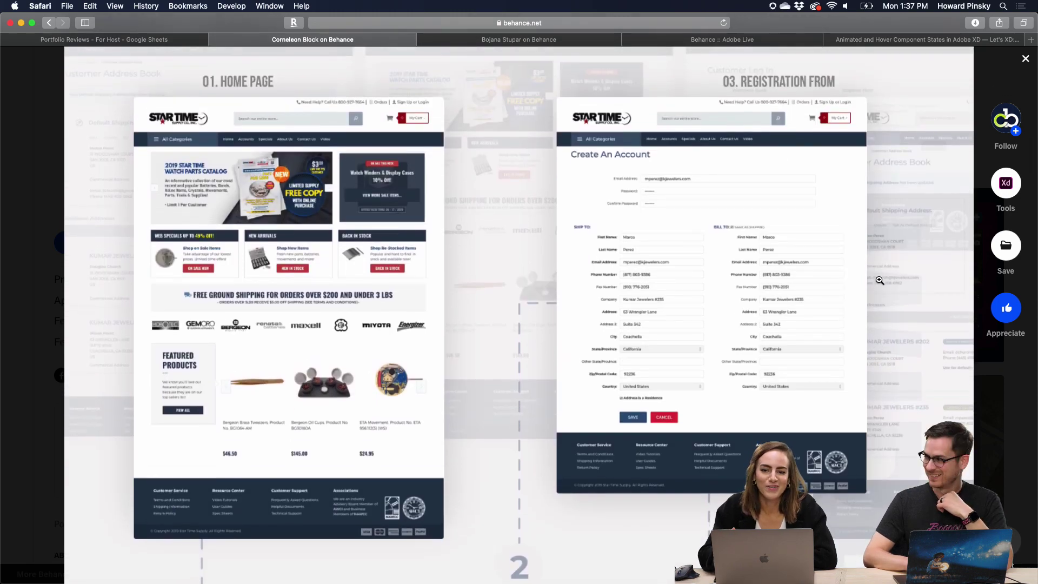
{"action": "scroll", "coordinate": [879, 280], "scroll_direction": "down", "scroll_amount": 5}
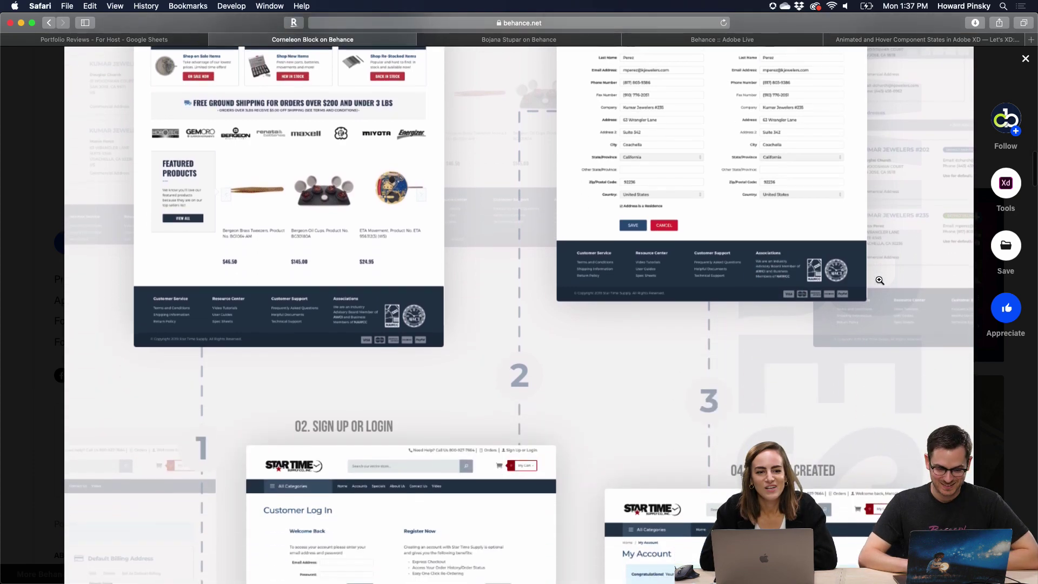
{"action": "scroll", "coordinate": [880, 280], "scroll_direction": "down", "scroll_amount": 8}
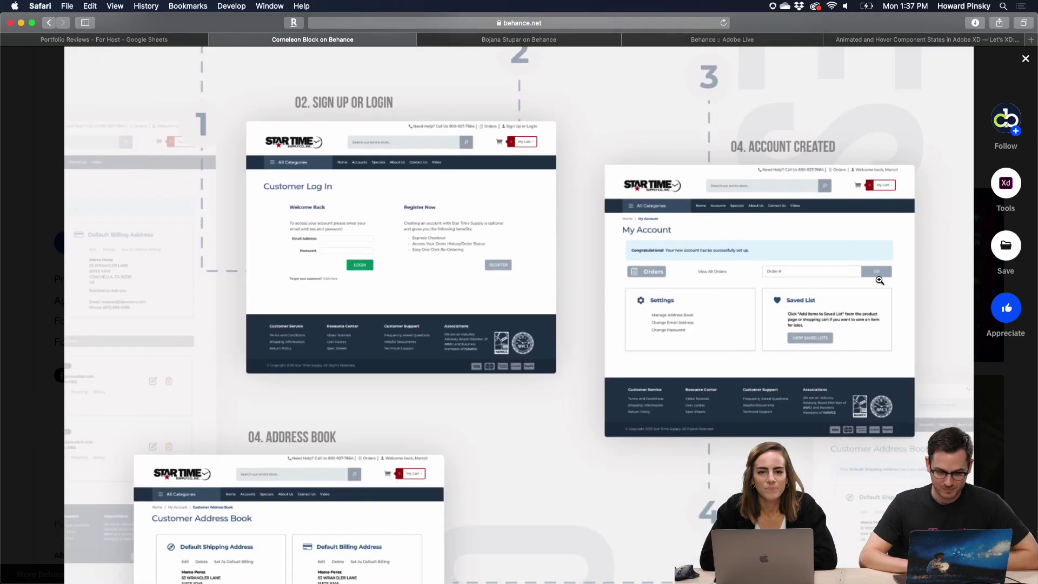
Step: Review the address book, address card, lost password and popup cart designs, and play the On-Boarding prototype video
{"action": "scroll", "coordinate": [879, 280], "scroll_direction": "down", "scroll_amount": 9}
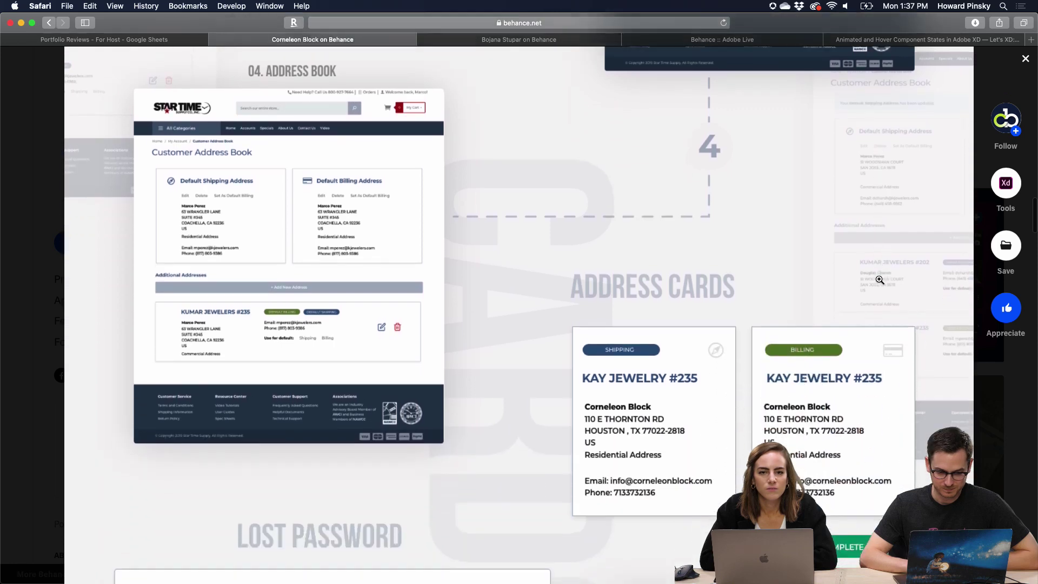
{"action": "scroll", "coordinate": [880, 280], "scroll_direction": "down", "scroll_amount": 2}
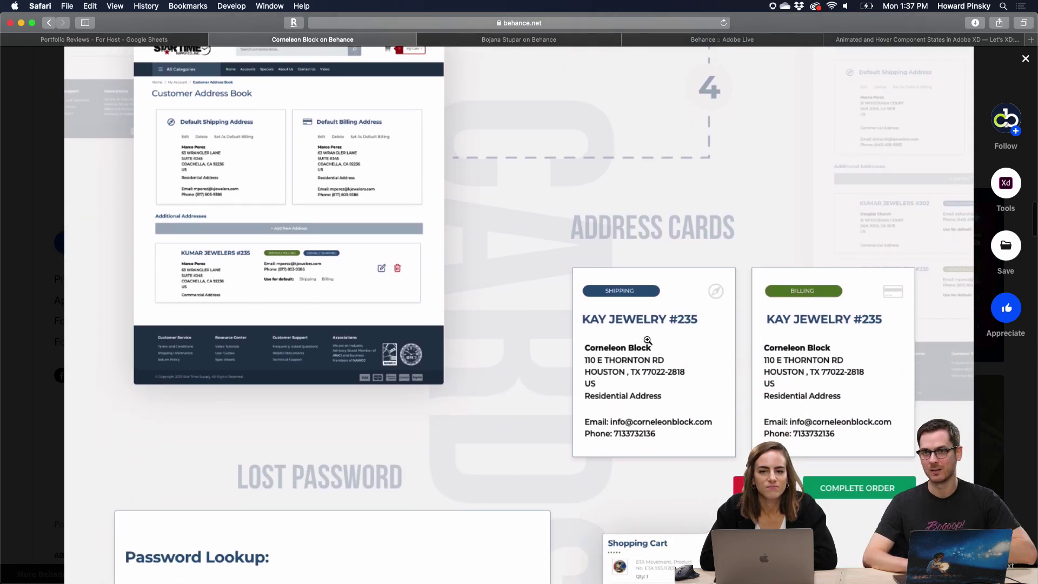
{"action": "scroll", "coordinate": [757, 338], "scroll_direction": "down", "scroll_amount": 6}
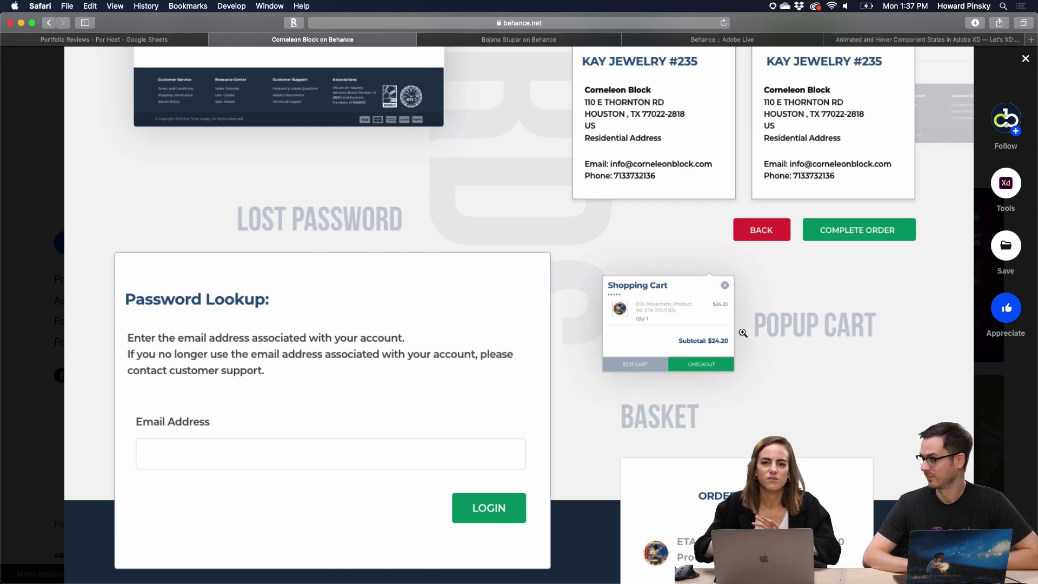
{"action": "scroll", "coordinate": [743, 333], "scroll_direction": "down", "scroll_amount": 10}
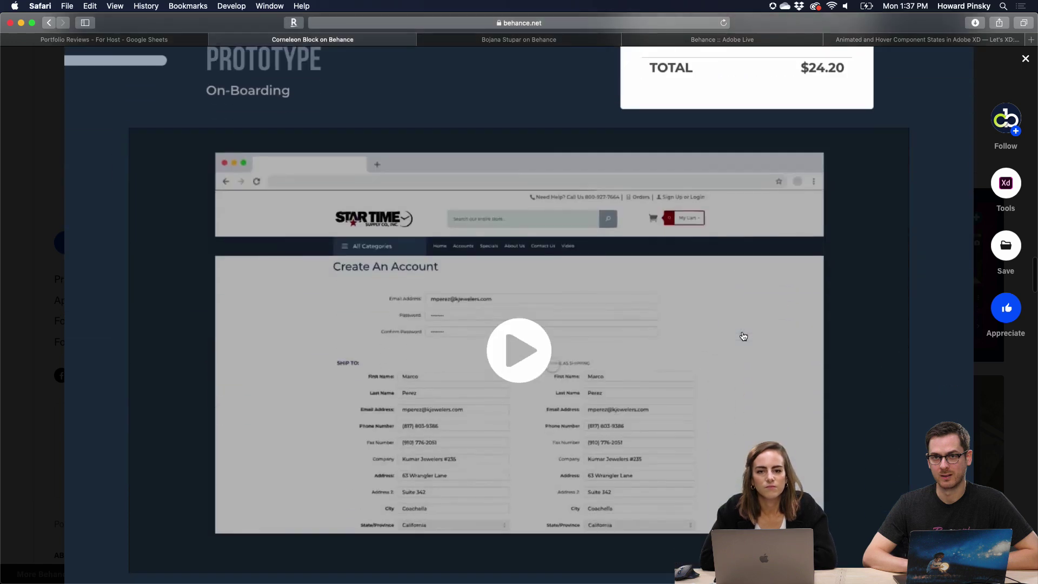
{"action": "left_click", "coordinate": [530, 366]}
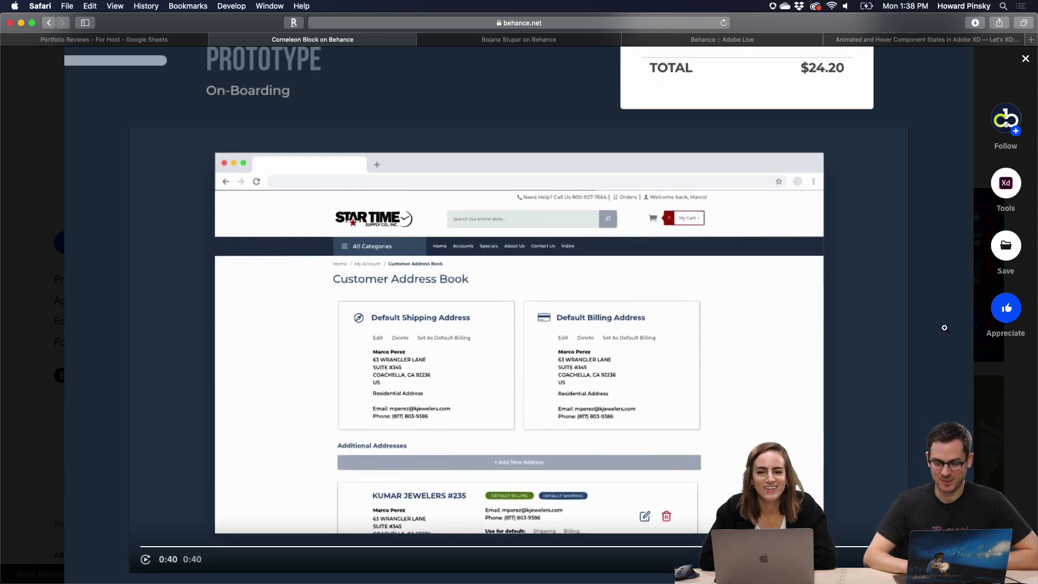
Step: Review the Checkout screens, Checkout prototype section and Additional Screens down to the closing Thank You panel
{"action": "scroll", "coordinate": [944, 327], "scroll_direction": "down", "scroll_amount": 10}
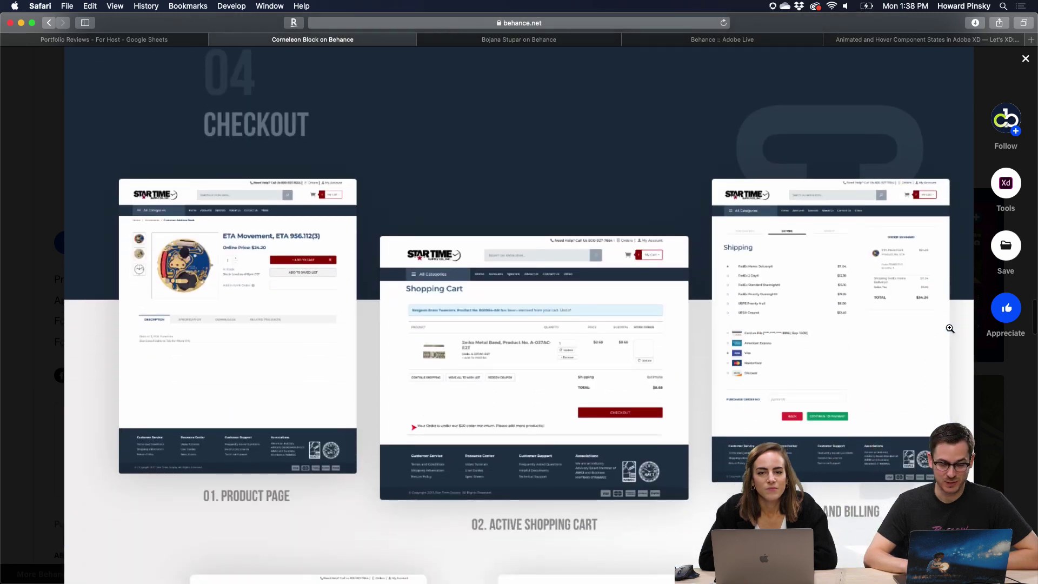
{"action": "scroll", "coordinate": [949, 328], "scroll_direction": "down", "scroll_amount": 6}
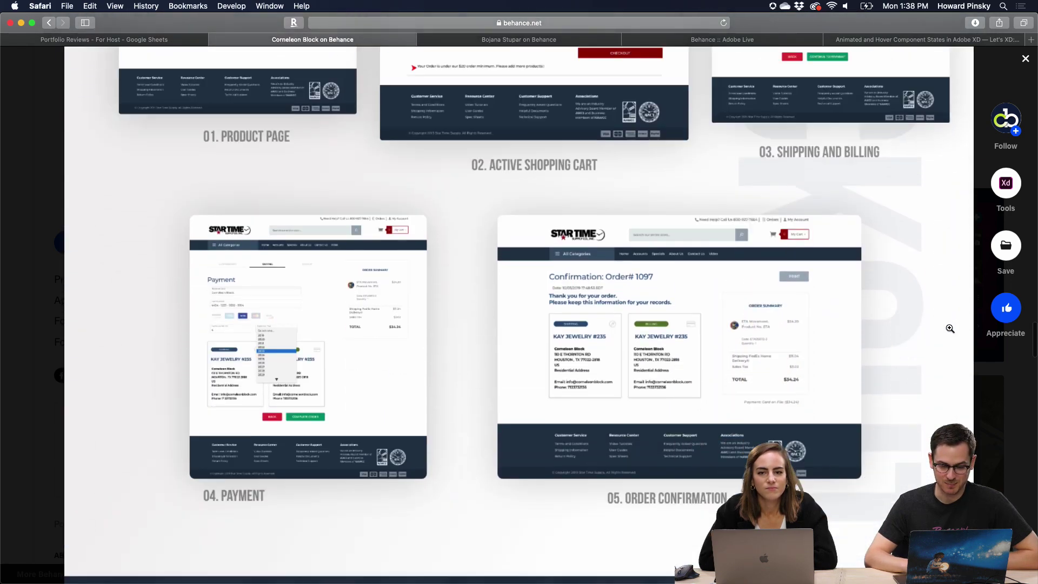
{"action": "scroll", "coordinate": [949, 328], "scroll_direction": "down", "scroll_amount": 8}
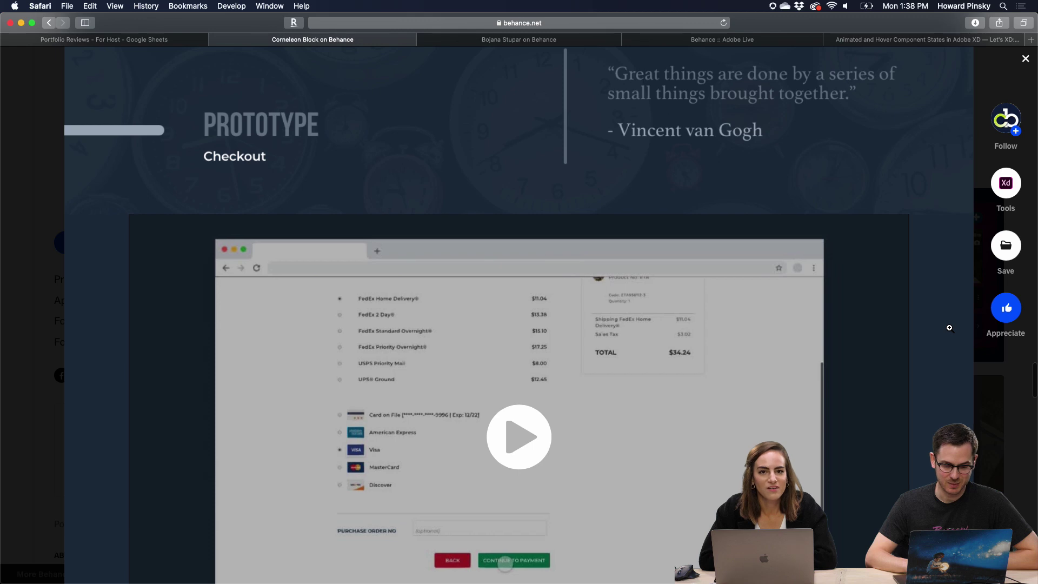
{"action": "scroll", "coordinate": [949, 327], "scroll_direction": "down", "scroll_amount": 10}
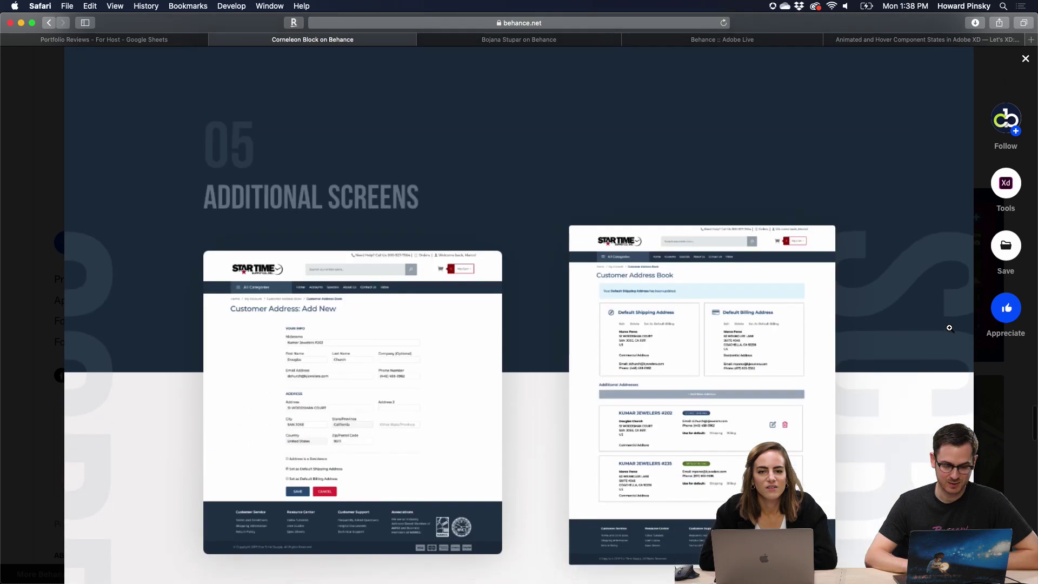
{"action": "scroll", "coordinate": [949, 327], "scroll_direction": "down", "scroll_amount": 15}
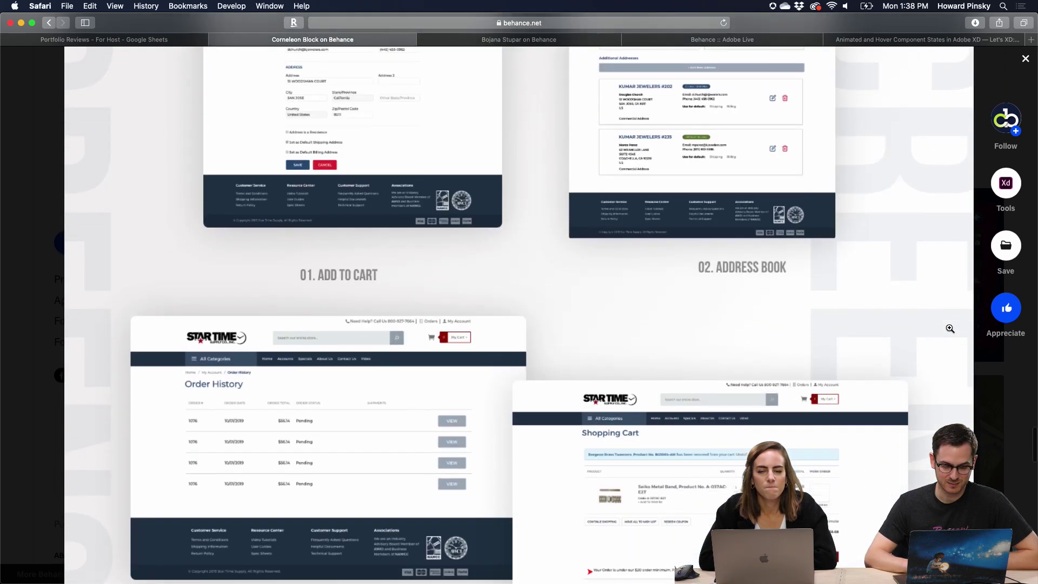
{"action": "scroll", "coordinate": [949, 328], "scroll_direction": "down", "scroll_amount": 5}
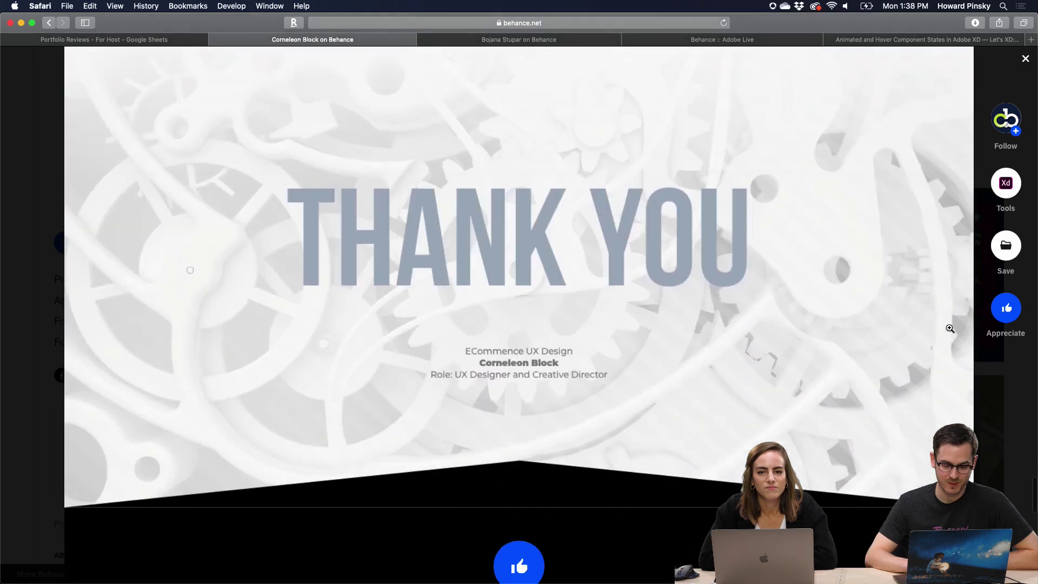